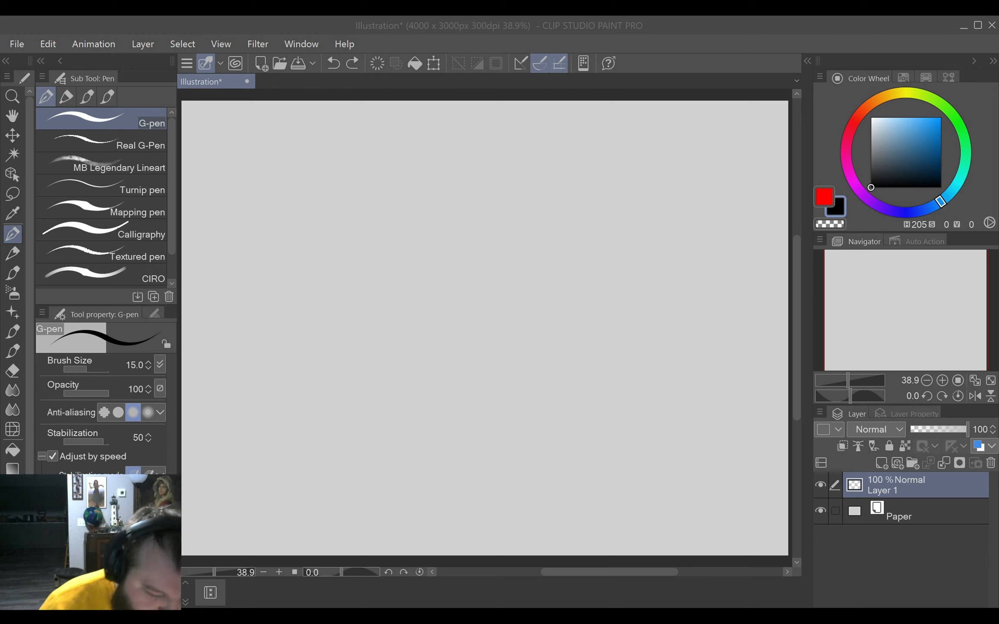
Draw a long looping squiggle across the canvas and turn its first bend into a rounded ghost head with two oval eyes.
mouse_move(329, 185)
mouse_down()
mouse_move(250, 312)
mouse_move(479, 396)
mouse_move(379, 450)
mouse_up()
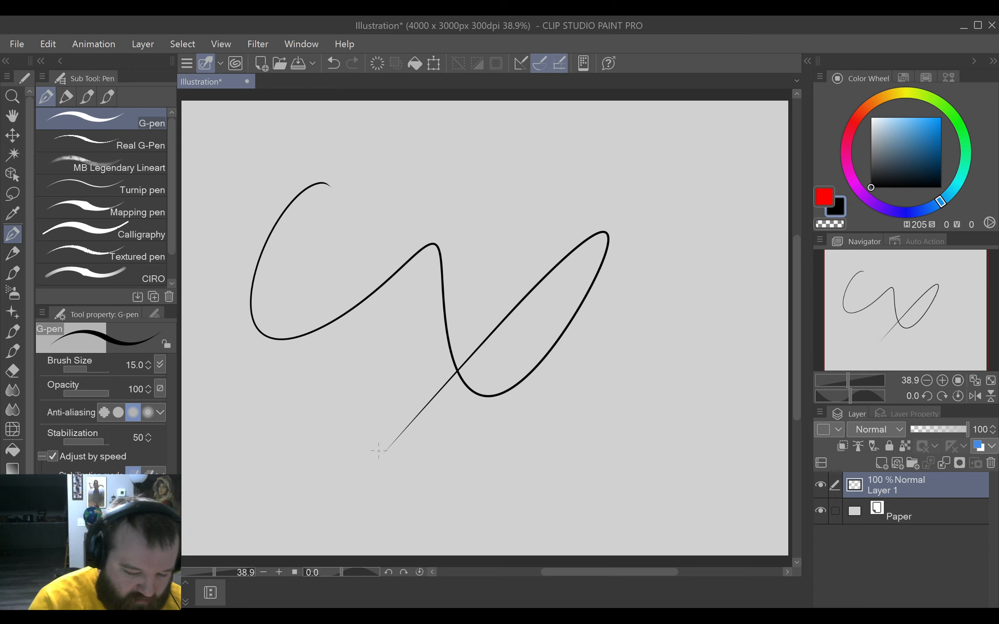
mouse_move(330, 189)
mouse_down()
mouse_move(313, 258)
mouse_move(325, 276)
mouse_up()
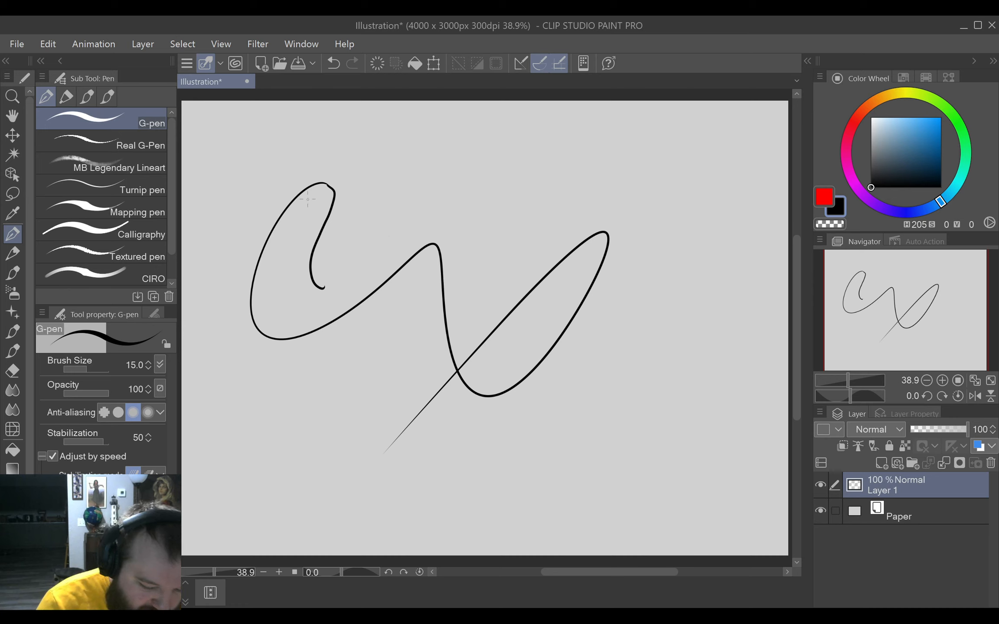
mouse_move(303, 200)
mouse_down()
mouse_move(297, 210)
mouse_move(316, 200)
mouse_move(301, 197)
mouse_move(312, 215)
mouse_move(311, 202)
mouse_up()
key(ctrl+z)
key(ctrl+z)
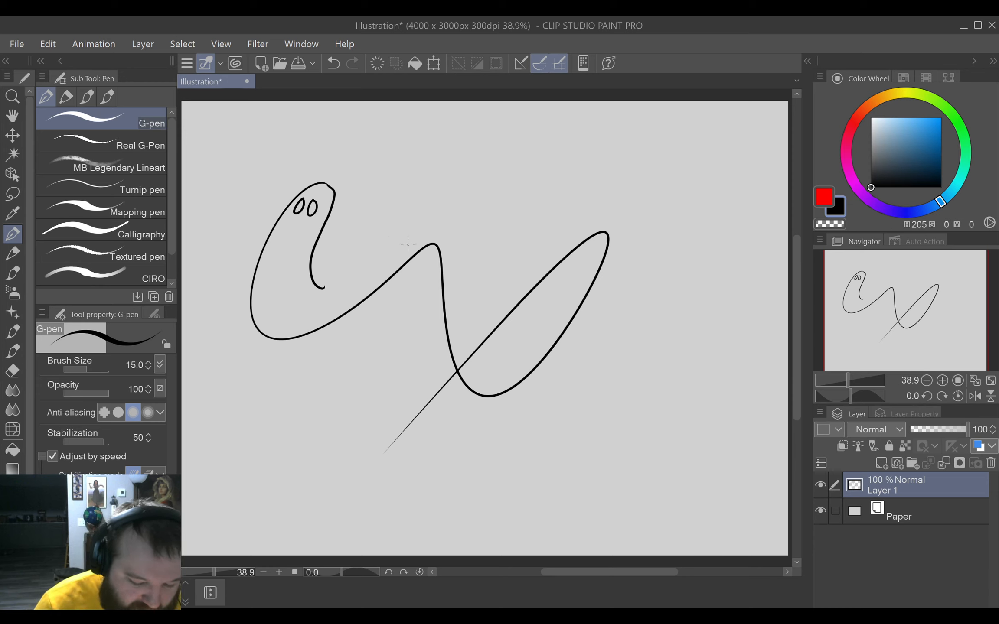
Erase the line linking the ghost to the rest of the squiggle and close its body with a small scalloped edge.
key(e)
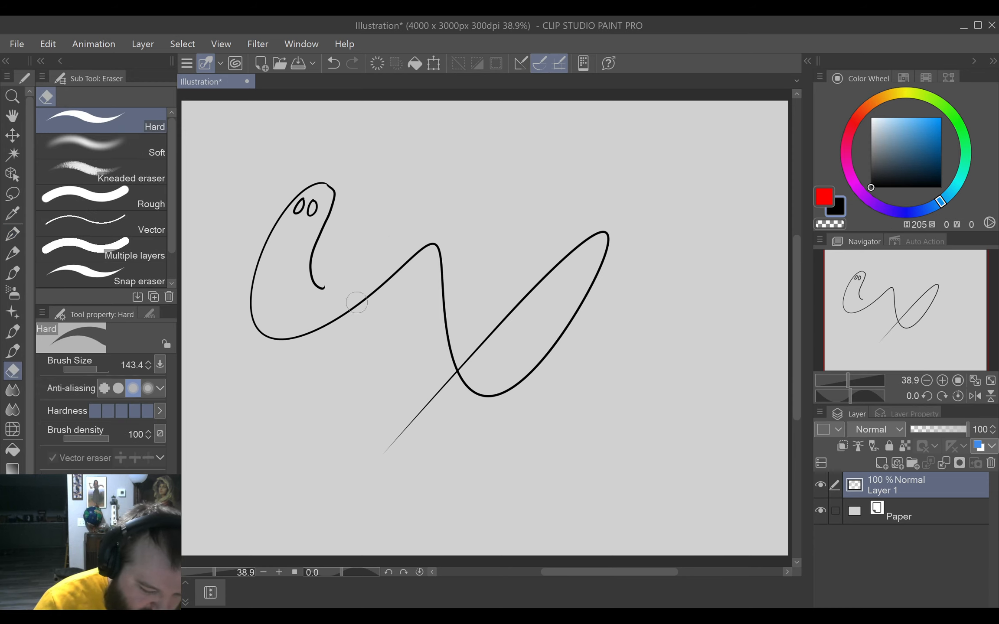
mouse_move(332, 324)
mouse_down()
mouse_move(372, 275)
mouse_move(392, 267)
mouse_up()
key(p)
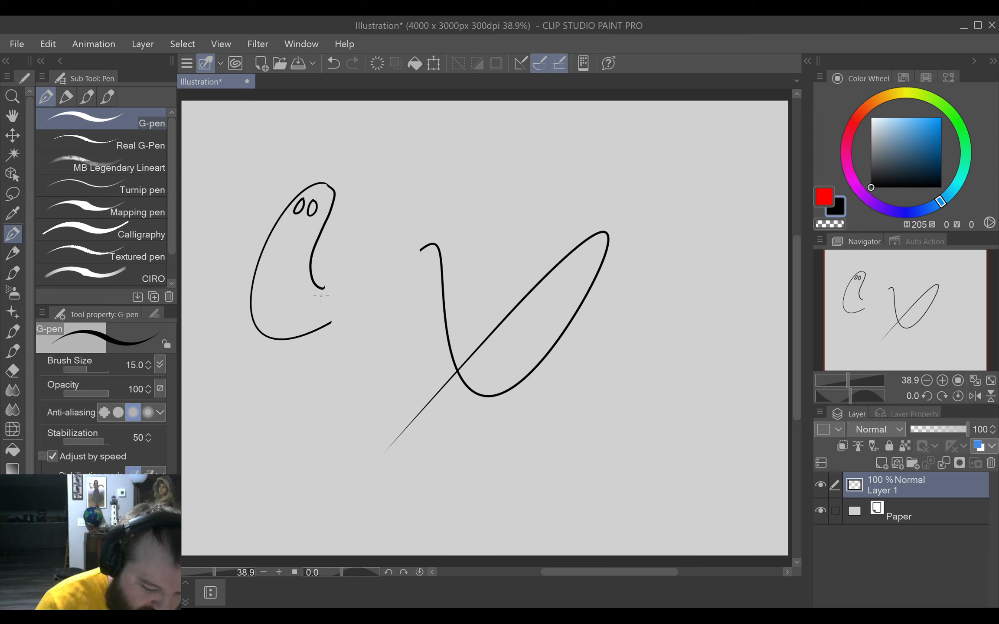
drag(324, 287, 332, 322)
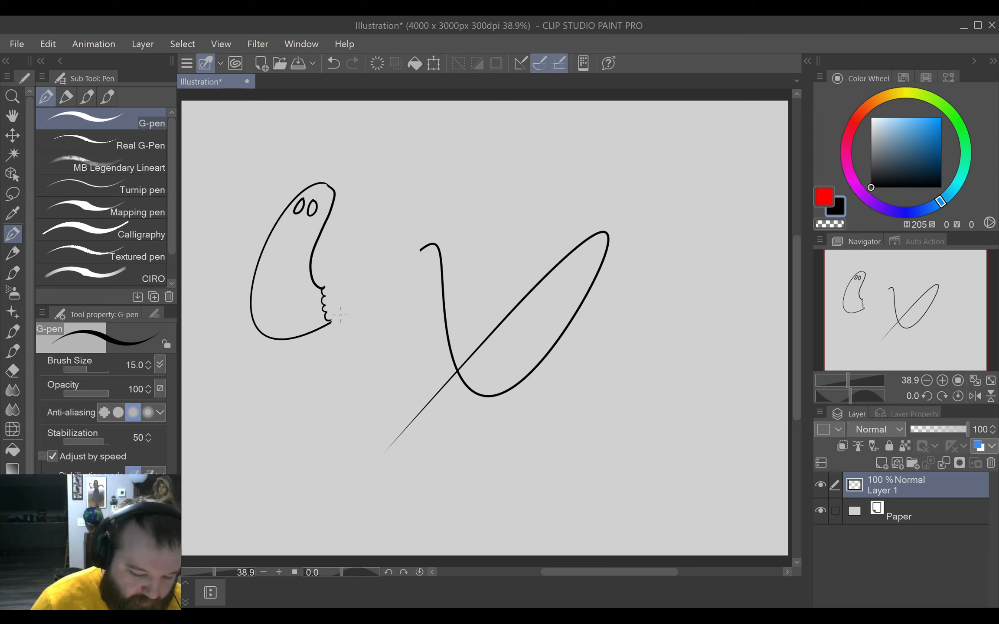
mouse_move(293, 227)
mouse_down()
mouse_move(287, 244)
mouse_move(299, 226)
mouse_move(291, 240)
mouse_move(308, 231)
mouse_up()
key(ctrl+z)
key(ctrl+z)
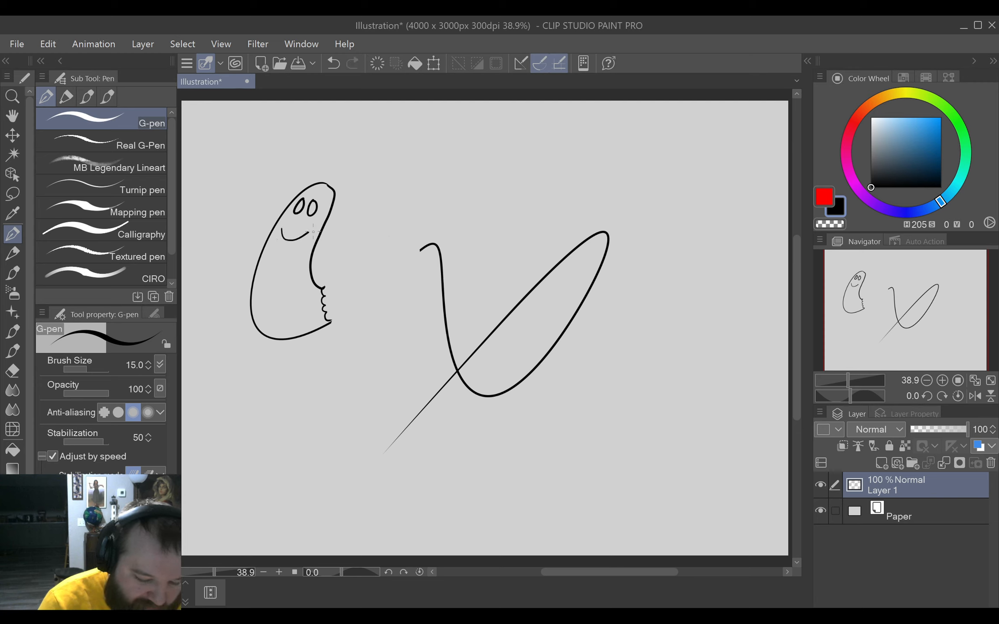
key(ctrl+z)
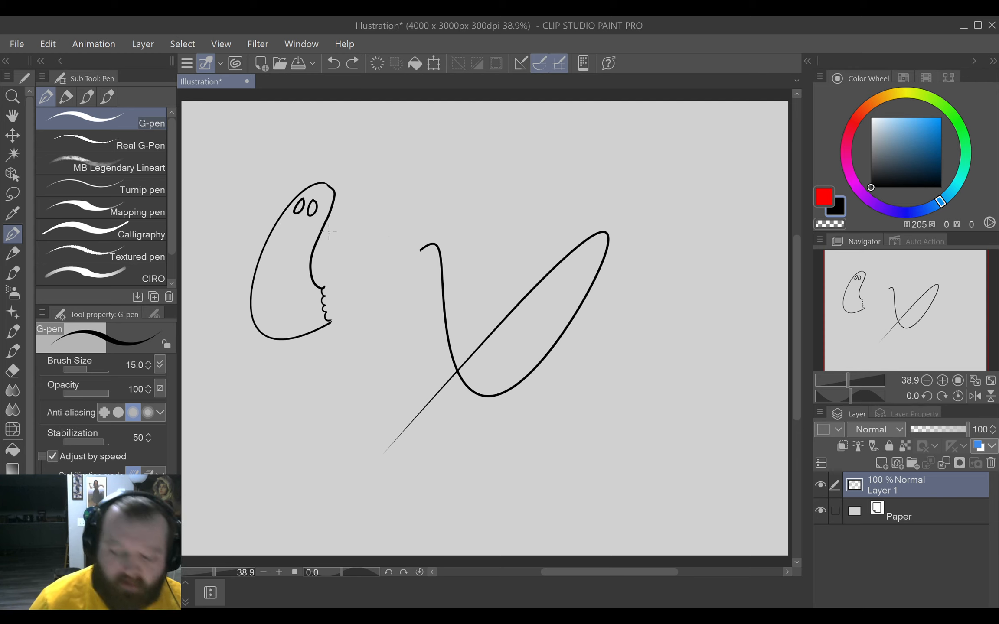
Replace the ghost's scalloped edge with a wavy pointed tail and clean up where it meets the lower body.
key(e)
mouse_move(324, 286)
mouse_down()
mouse_move(334, 333)
mouse_move(315, 285)
mouse_move(330, 289)
mouse_move(358, 264)
mouse_move(392, 275)
mouse_up()
key(p)
mouse_move(316, 330)
mouse_down()
mouse_move(363, 286)
mouse_move(396, 273)
mouse_up()
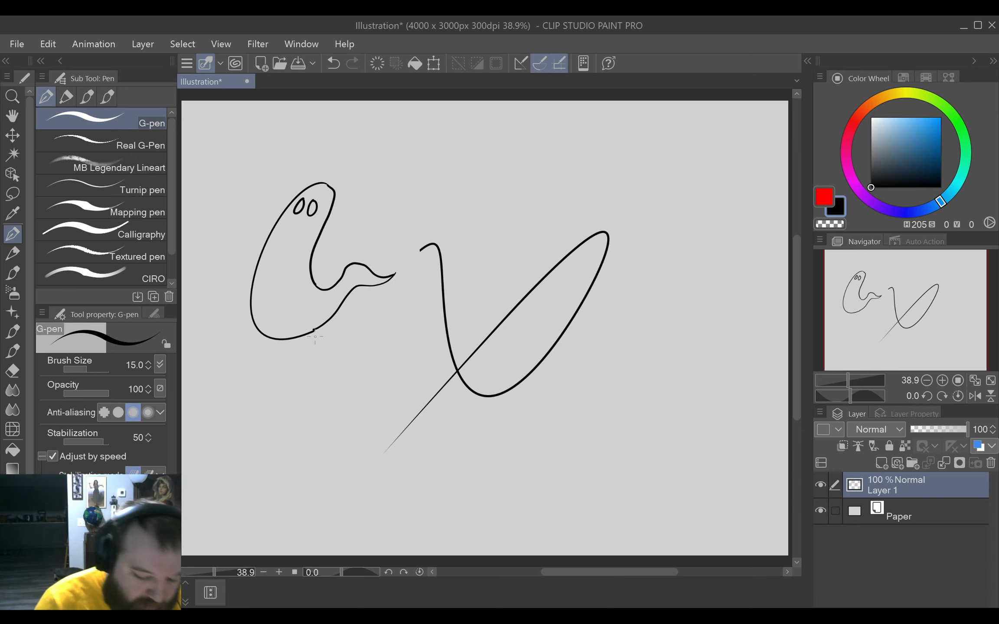
key(e)
mouse_move(314, 336)
mouse_down()
mouse_move(293, 336)
mouse_move(351, 299)
mouse_move(294, 338)
mouse_move(343, 308)
mouse_up()
key(p)
key(ctrl+z)
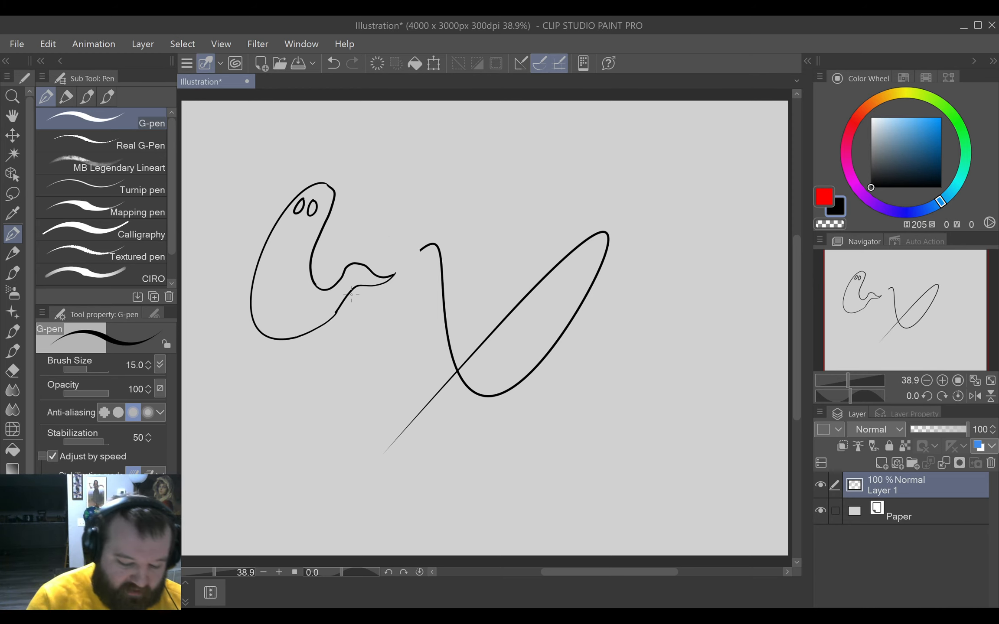
Erase the leftover squiggle loop beside the ghost.
key(e)
mouse_move(419, 245)
mouse_down()
mouse_move(450, 267)
mouse_move(460, 345)
mouse_move(458, 365)
mouse_move(424, 412)
mouse_move(541, 264)
mouse_move(588, 249)
mouse_move(600, 263)
mouse_move(537, 365)
mouse_move(475, 388)
mouse_up()
key(p)
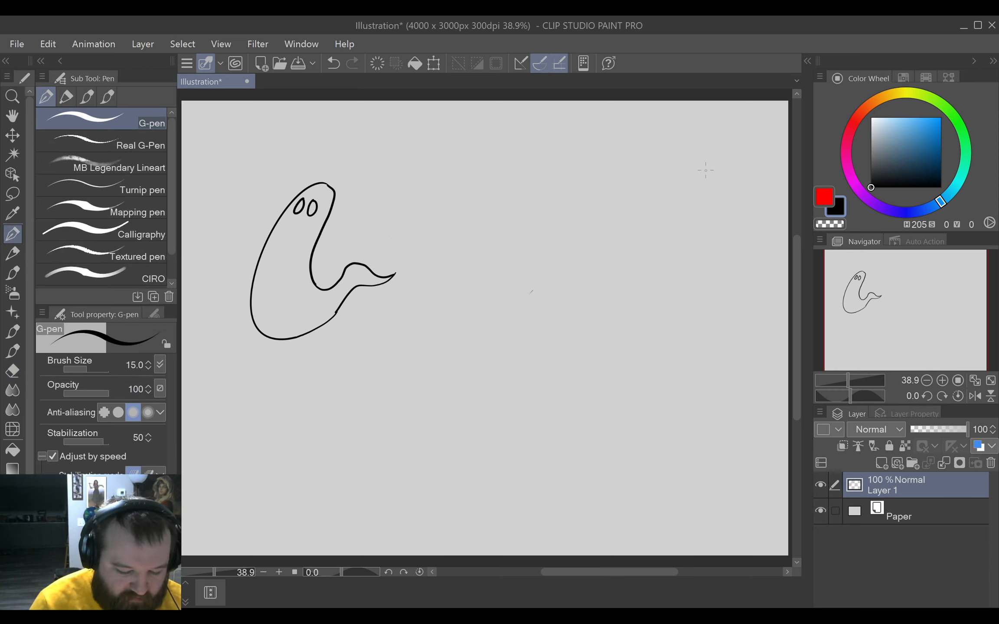
Draw a large S-shaped squiggle beside the ghost and trim its trailing end.
mouse_move(653, 152)
mouse_down()
mouse_move(623, 291)
mouse_move(807, 390)
mouse_up()
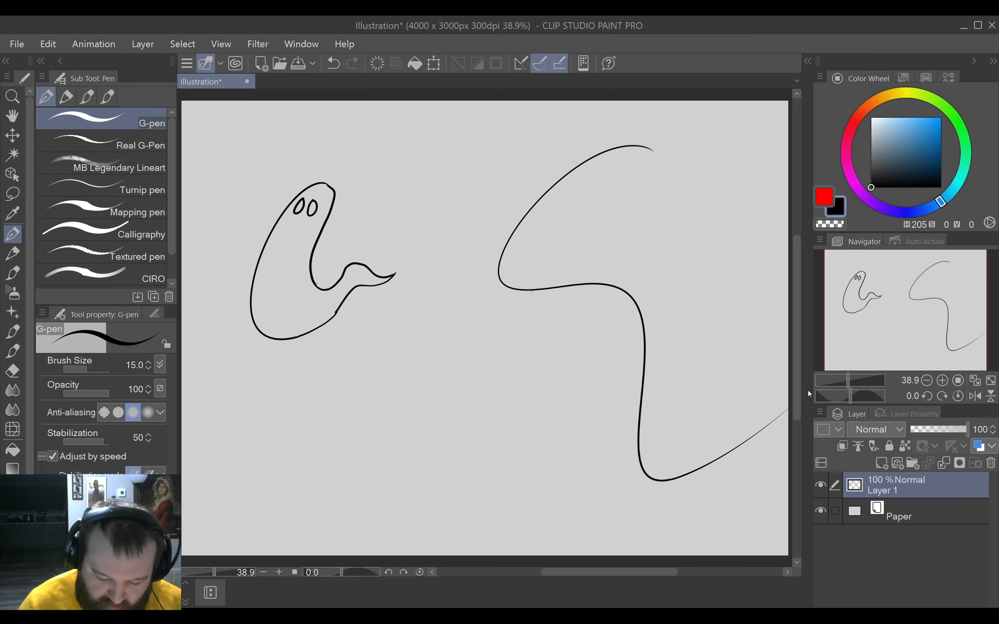
key(e)
drag(764, 418, 697, 480)
key(p)
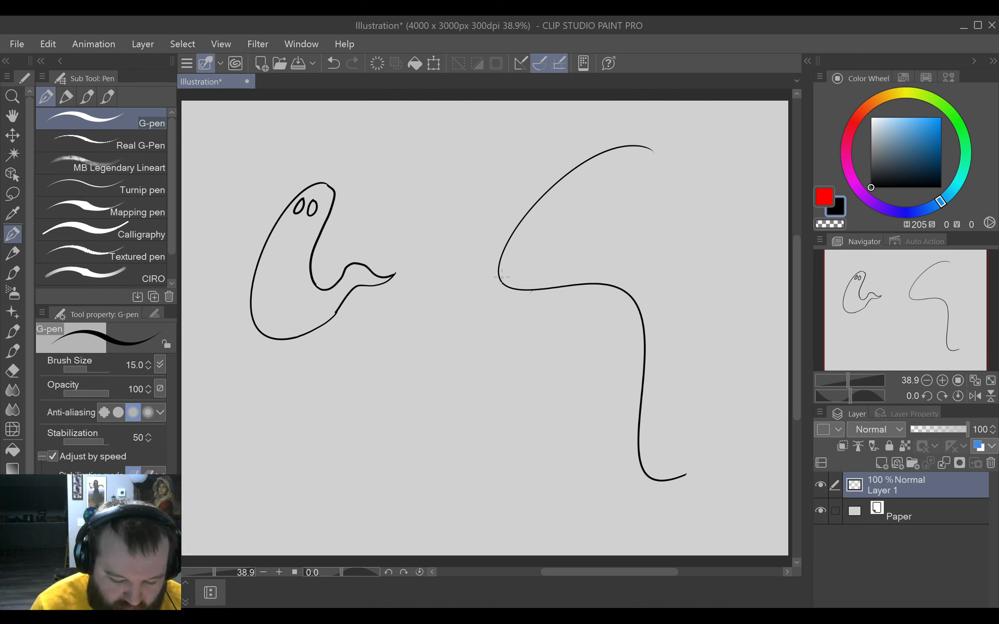
Add a curved mouth and two eyes with pupils to the squiggle's head, plus the handwritten caption "HALP..." with a pointer line.
mouse_move(499, 278)
mouse_down()
mouse_move(552, 272)
mouse_move(617, 237)
mouse_up()
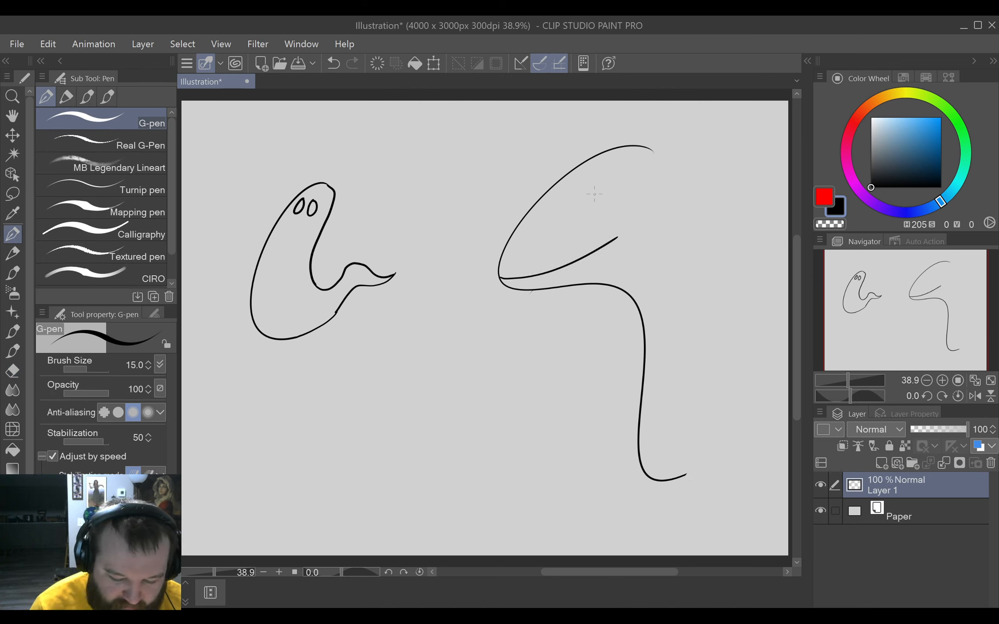
mouse_move(563, 191)
mouse_down()
mouse_move(548, 216)
mouse_move(561, 193)
mouse_move(581, 221)
mouse_move(595, 203)
mouse_move(584, 210)
mouse_move(594, 222)
mouse_move(605, 199)
mouse_move(600, 212)
mouse_move(556, 200)
mouse_up()
key(ctrl+z)
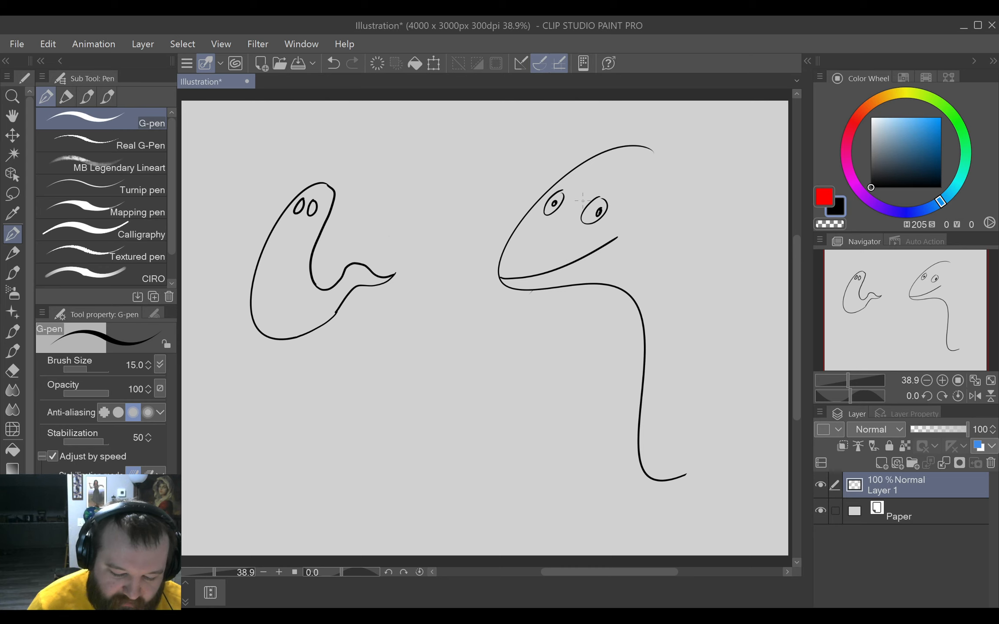
drag(508, 206, 494, 186)
drag(421, 149, 432, 177)
mouse_move(426, 163)
mouse_down()
mouse_move(456, 175)
mouse_move(476, 161)
mouse_up()
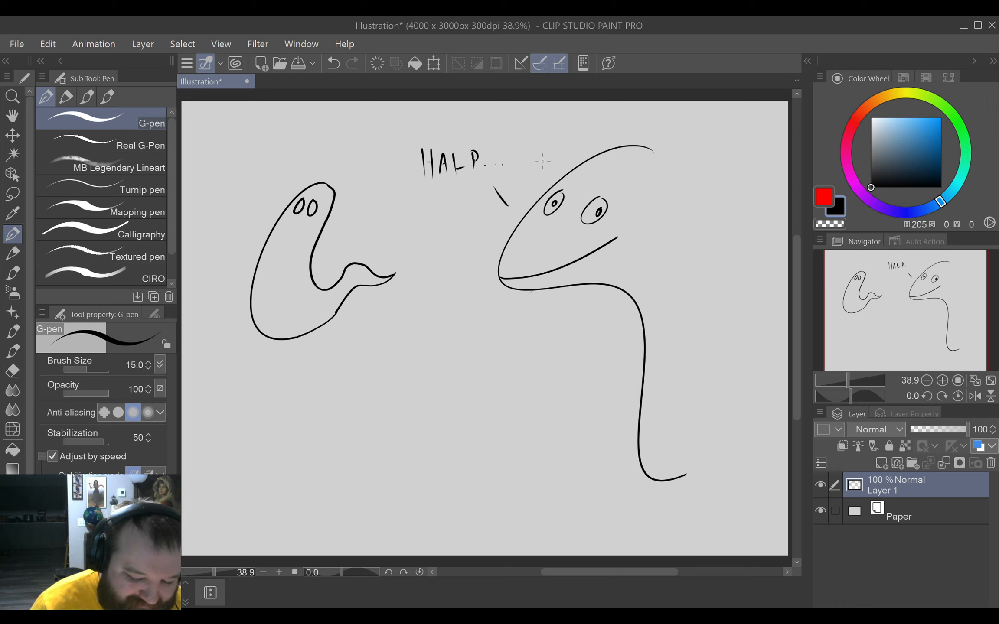
Draw the back of the creature's head and neck, and try a large outline around the creature and its caption.
mouse_move(653, 150)
mouse_down()
mouse_move(674, 201)
mouse_move(675, 322)
mouse_move(693, 422)
mouse_up()
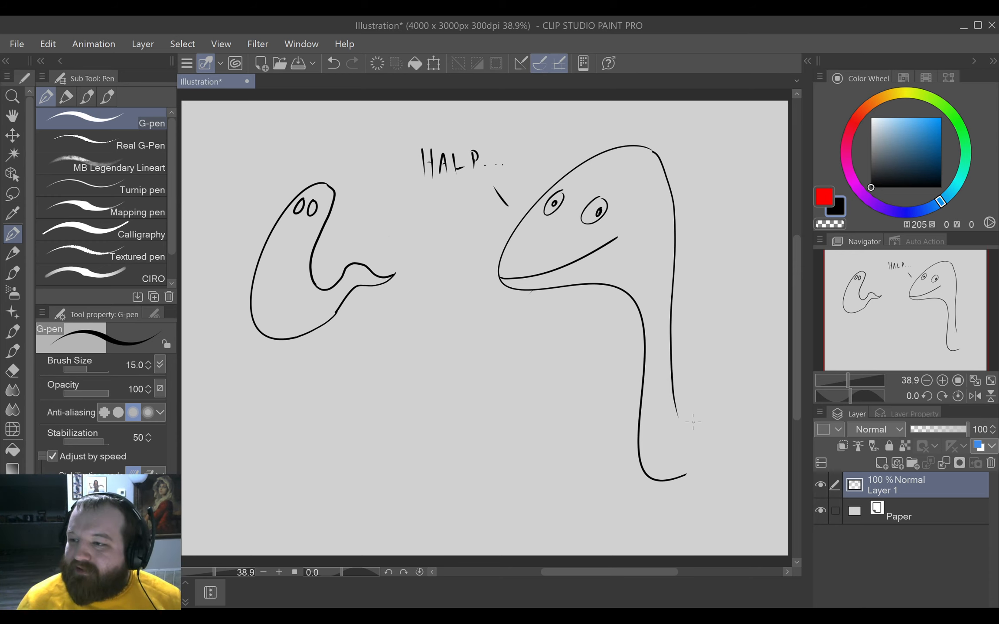
mouse_move(524, 125)
mouse_down()
mouse_move(594, 263)
mouse_move(559, 103)
mouse_up()
key(ctrl+z)
mouse_move(682, 122)
mouse_down()
mouse_move(425, 115)
mouse_move(658, 515)
mouse_move(665, 101)
mouse_up()
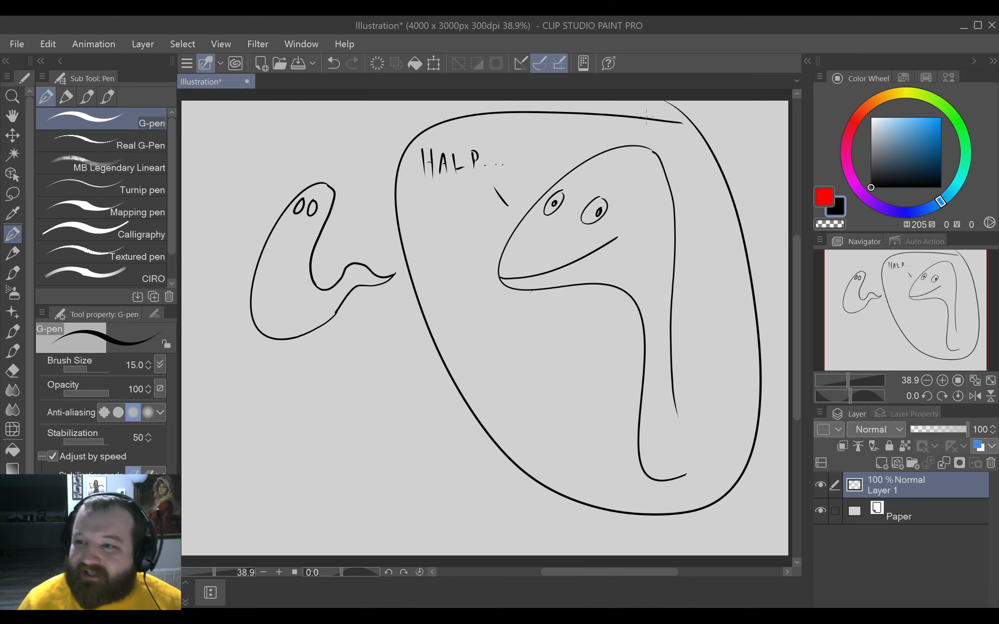
key(ctrl+z)
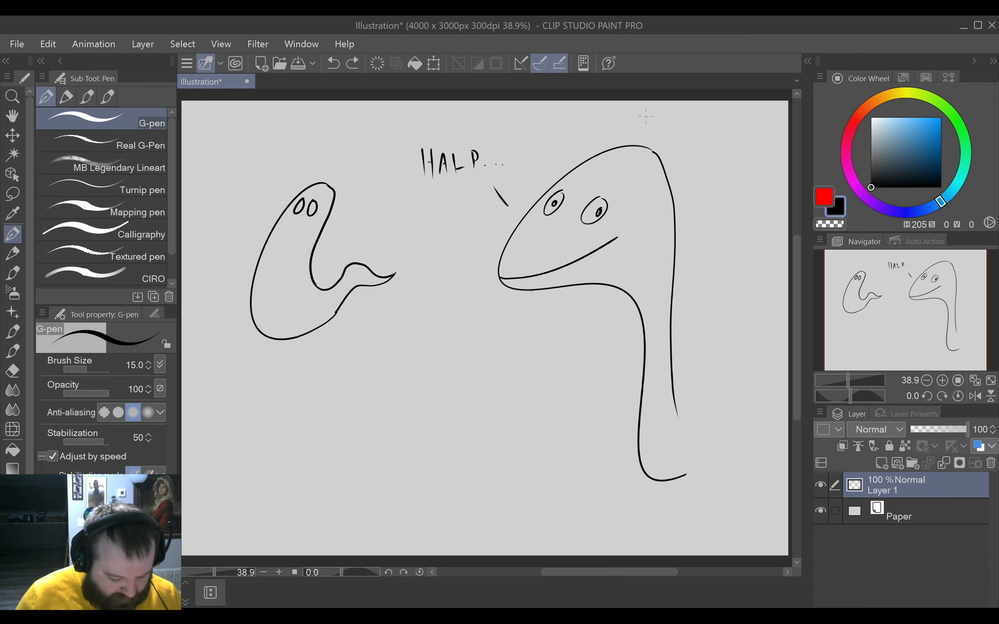
Lasso the long-necked creature with its "HALP..." caption, delete it and clear the selection.
key(m)
mouse_move(631, 518)
mouse_down()
mouse_move(724, 205)
mouse_move(401, 156)
mouse_move(595, 494)
mouse_move(581, 519)
mouse_up()
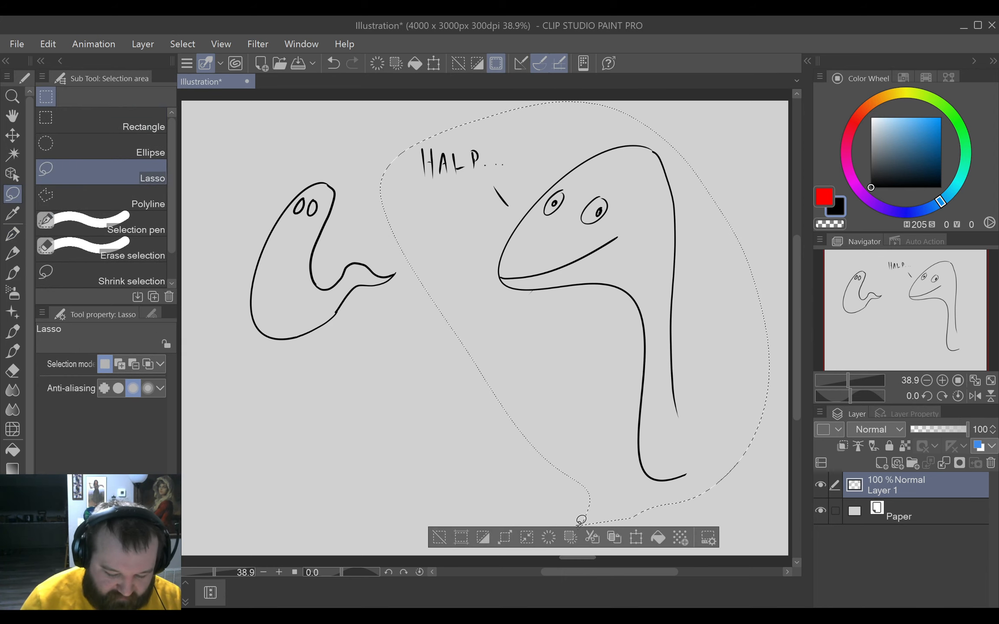
key(Delete)
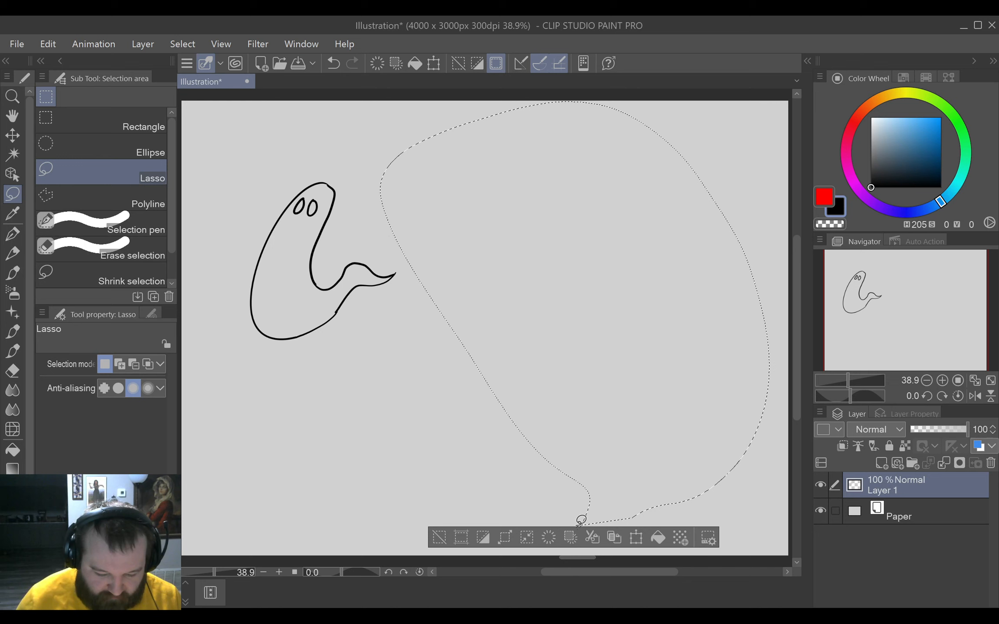
click(448, 537)
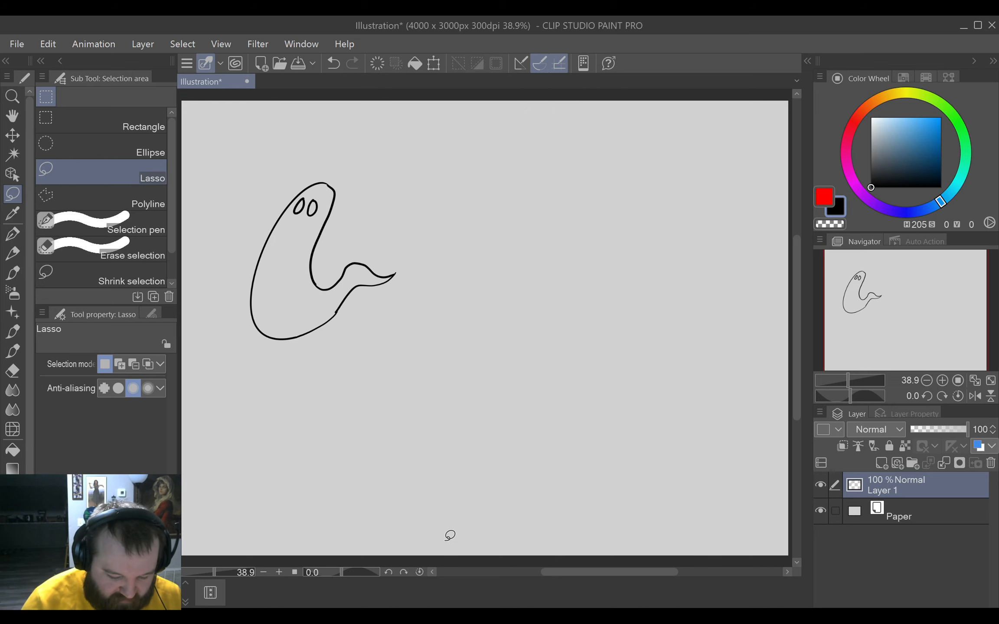
Draw a new zigzagging G-pen squiggle beside the ghost and mark off a nose at its pointed outer corner.
click(13, 235)
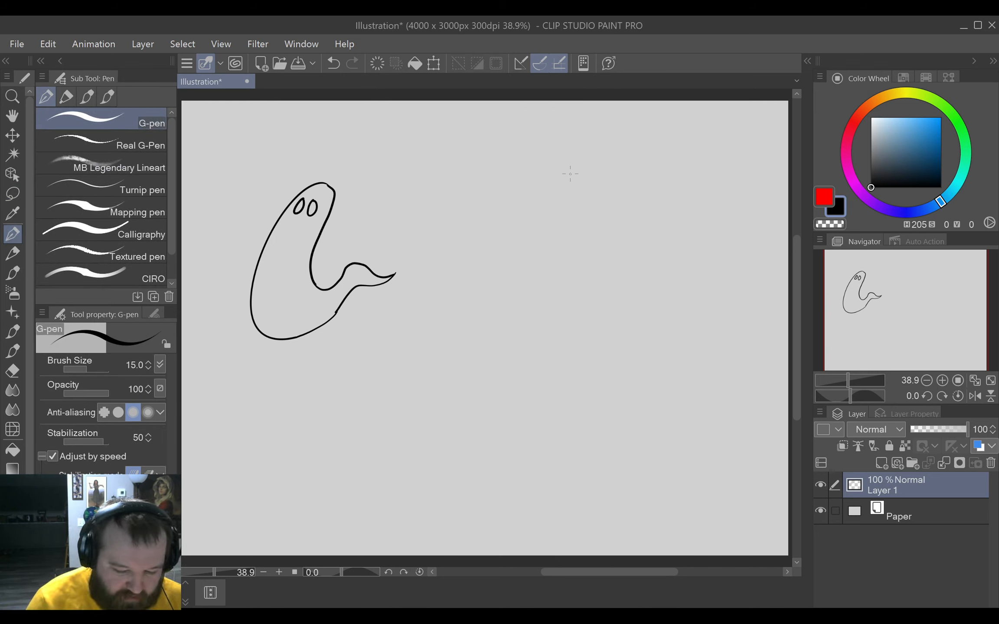
mouse_move(595, 134)
mouse_down()
mouse_move(472, 259)
mouse_move(674, 313)
mouse_move(456, 484)
mouse_move(697, 477)
mouse_move(683, 504)
mouse_up()
key(ctrl+z)
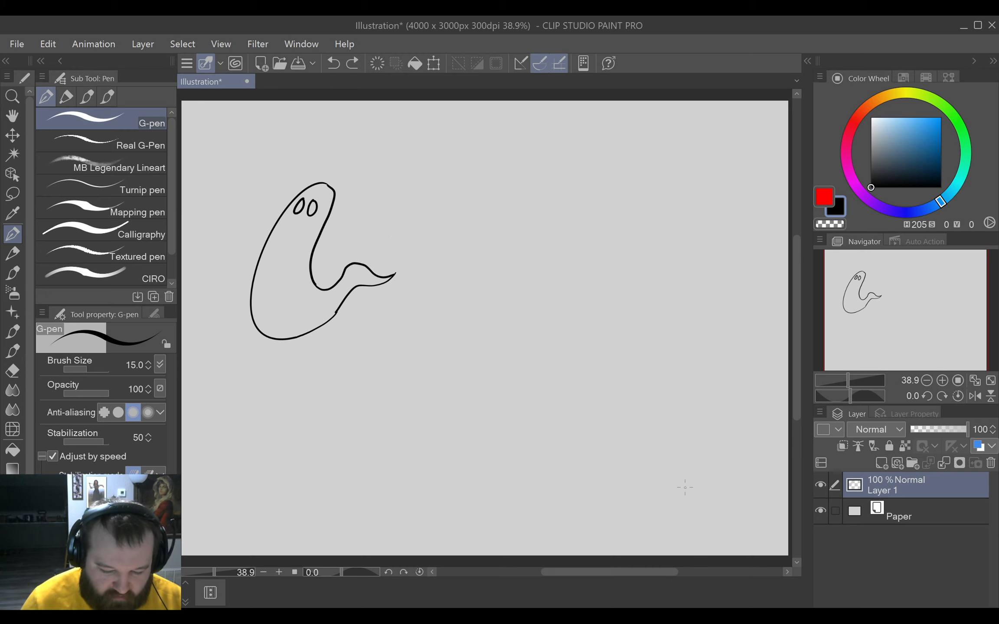
mouse_move(666, 139)
mouse_down()
mouse_move(596, 123)
mouse_move(680, 238)
mouse_move(431, 463)
mouse_up()
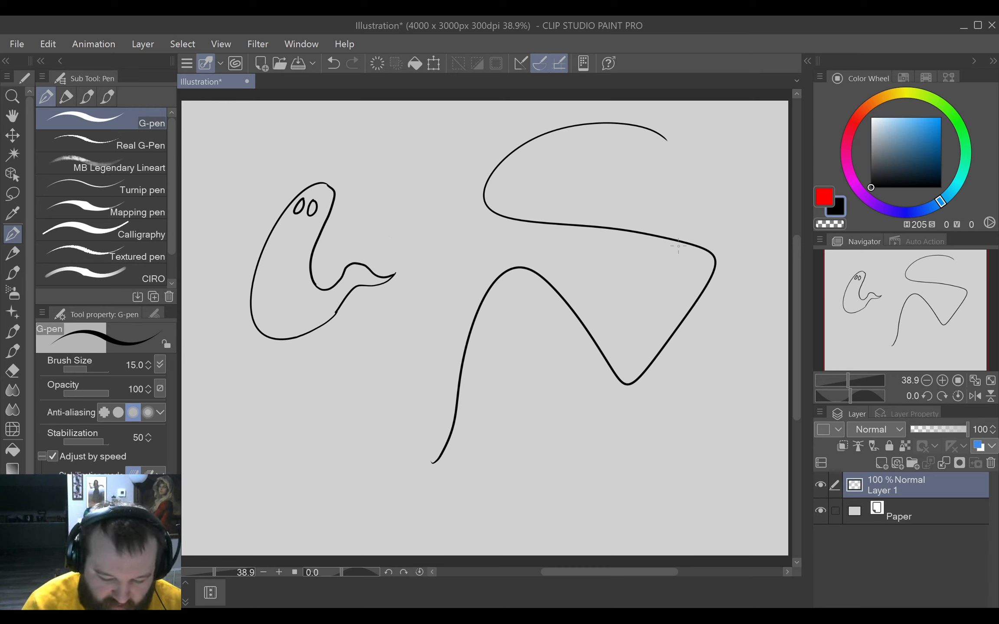
mouse_move(687, 244)
mouse_down()
mouse_move(670, 260)
mouse_move(696, 294)
mouse_up()
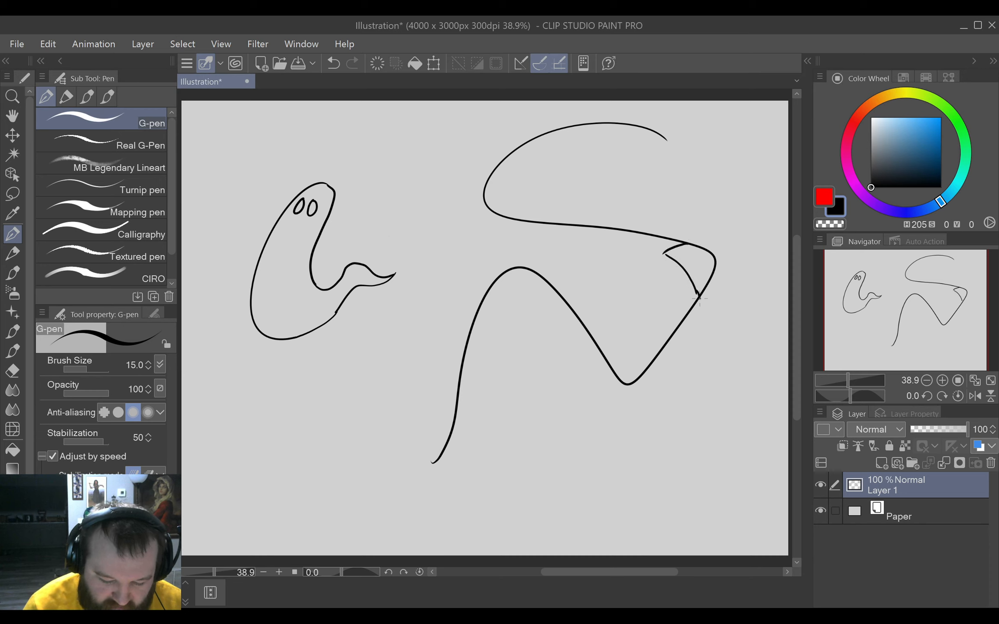
drag(665, 256, 696, 294)
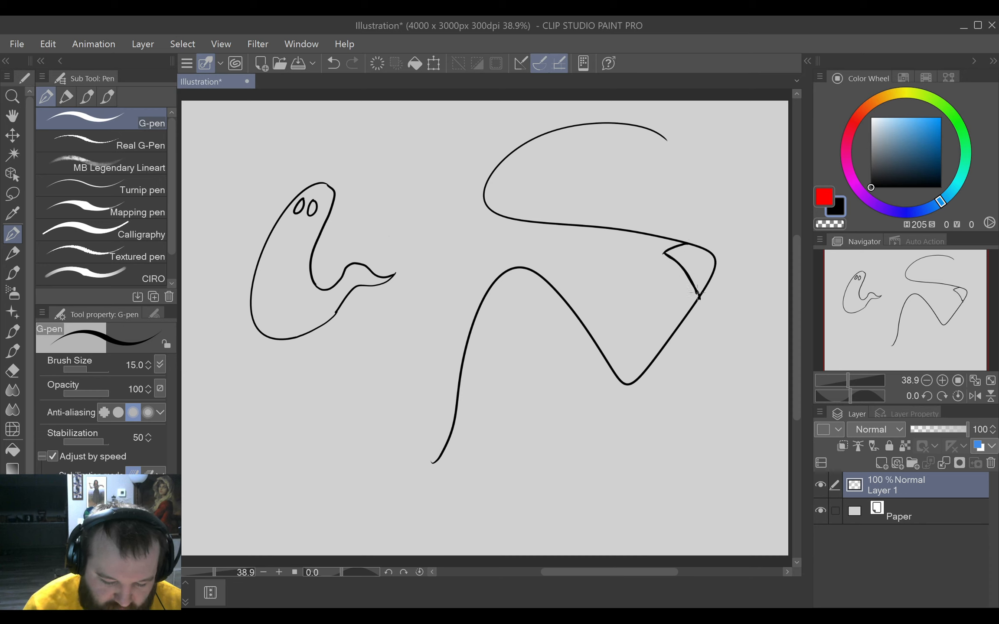
Erase the upper arc of the new squiggle, leaving only a short curve above the forehead.
key(e)
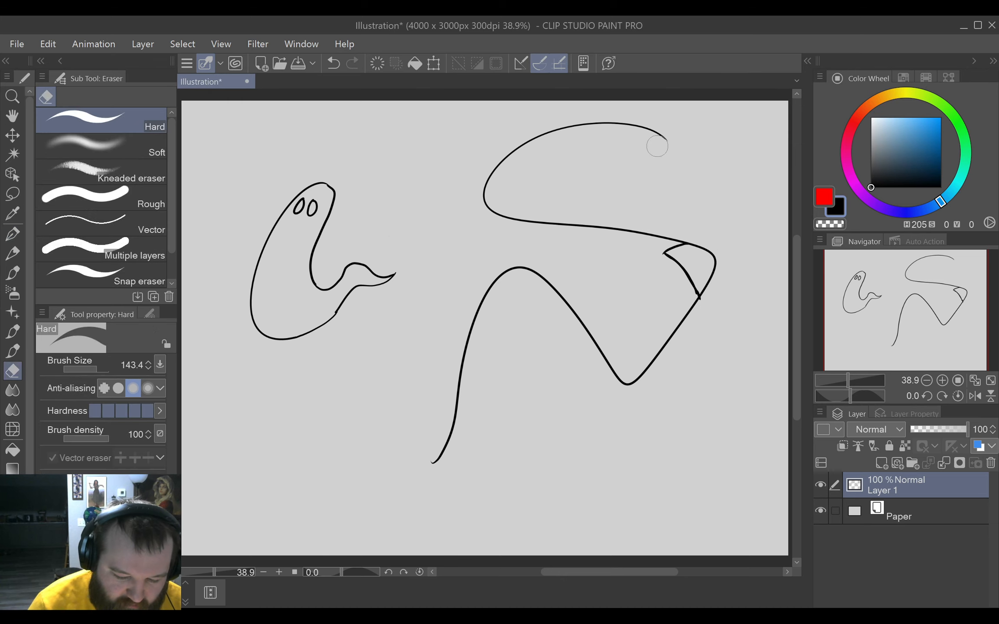
mouse_move(660, 147)
mouse_down()
mouse_move(638, 152)
mouse_move(650, 117)
mouse_move(621, 116)
mouse_move(529, 136)
mouse_up()
key(p)
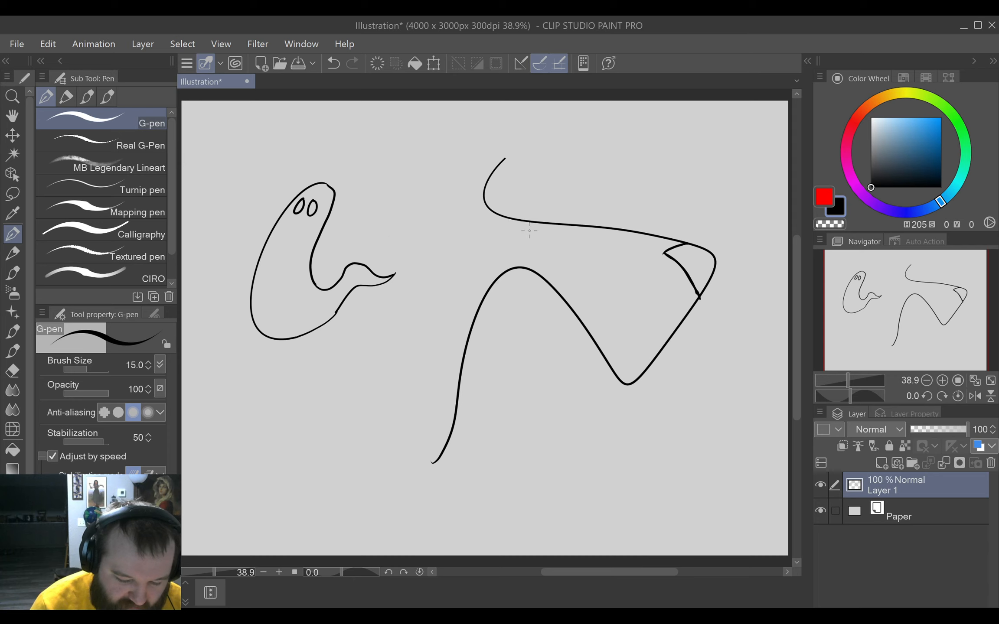
Draw an oval eye just under the snout's upper line, with a filled pupil facing away from the nose.
mouse_move(541, 231)
mouse_down()
mouse_move(526, 229)
mouse_move(527, 242)
mouse_move(542, 232)
mouse_up()
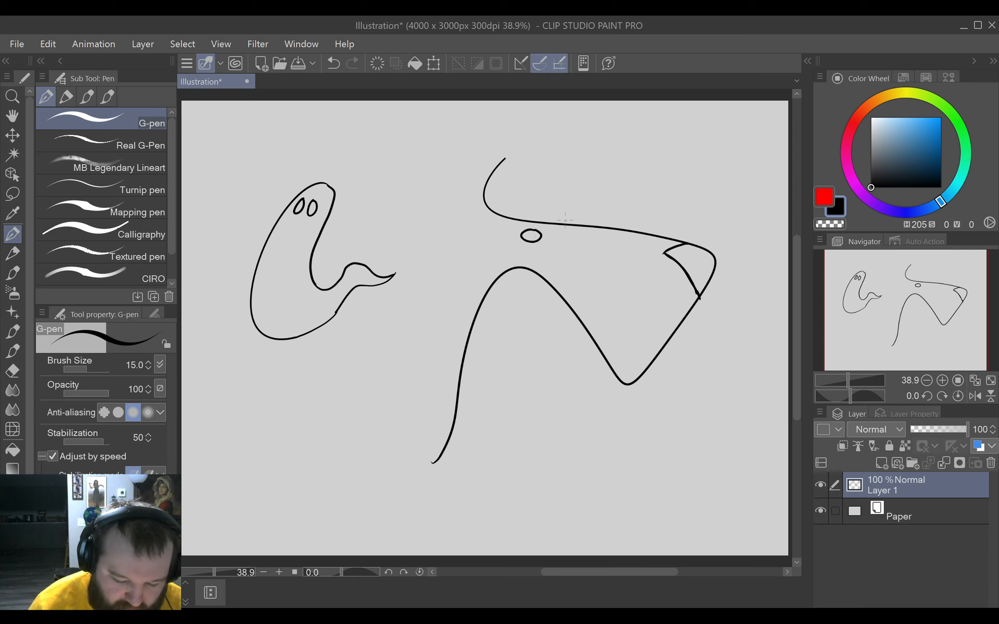
key(ctrl+z)
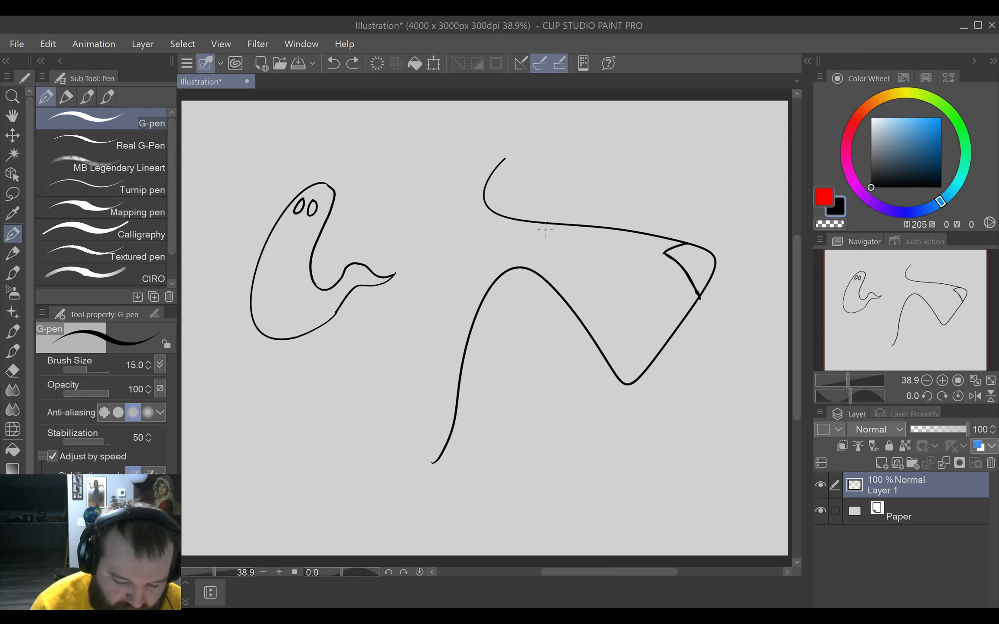
mouse_move(571, 231)
mouse_down()
mouse_move(549, 241)
mouse_move(582, 236)
mouse_move(569, 231)
mouse_up()
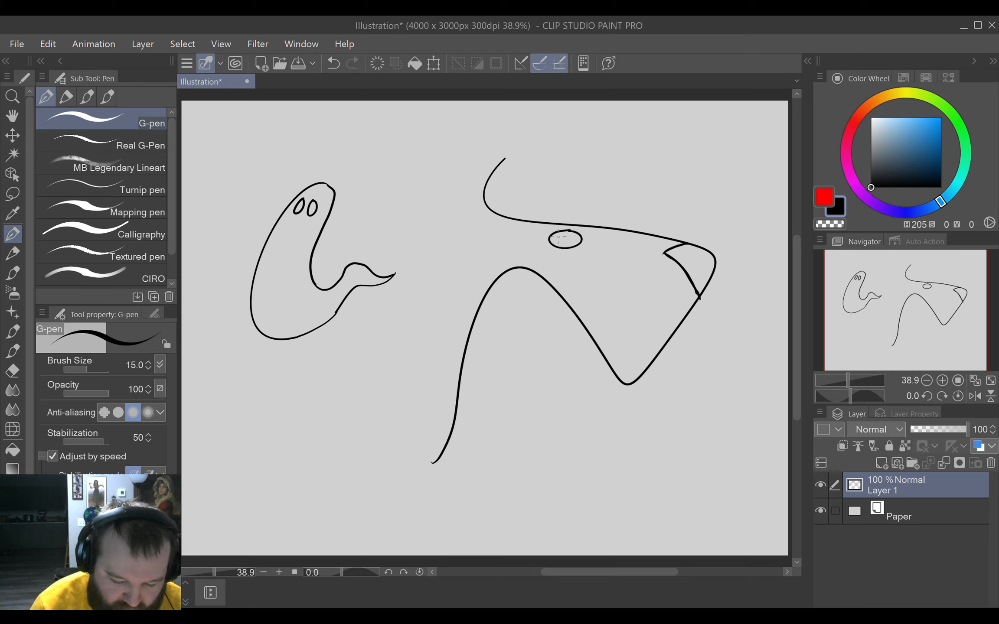
mouse_move(560, 238)
mouse_down()
mouse_move(588, 232)
mouse_move(557, 234)
mouse_up()
key(ctrl+z)
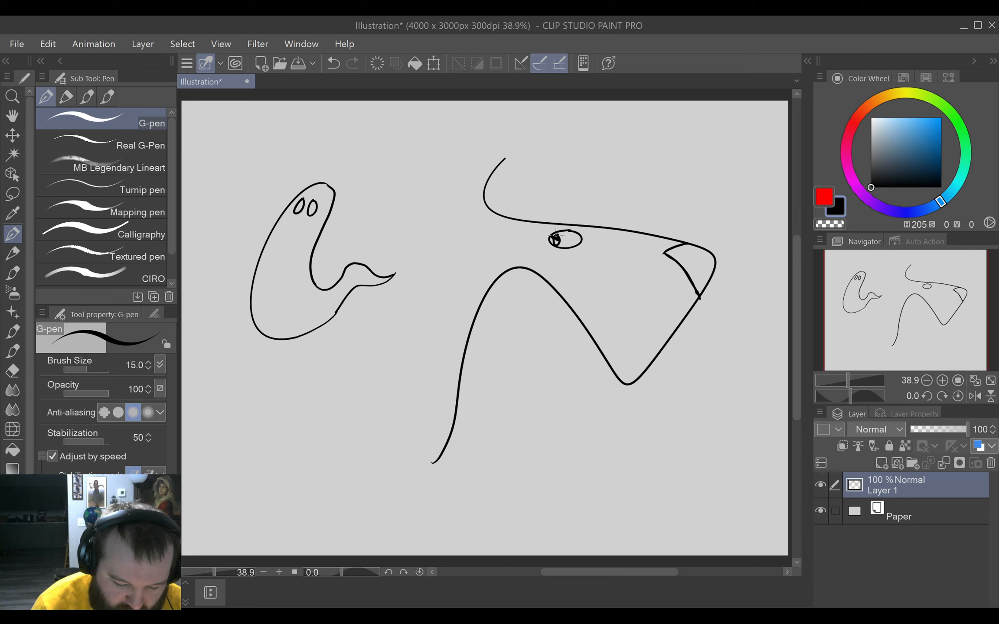
drag(556, 234, 555, 240)
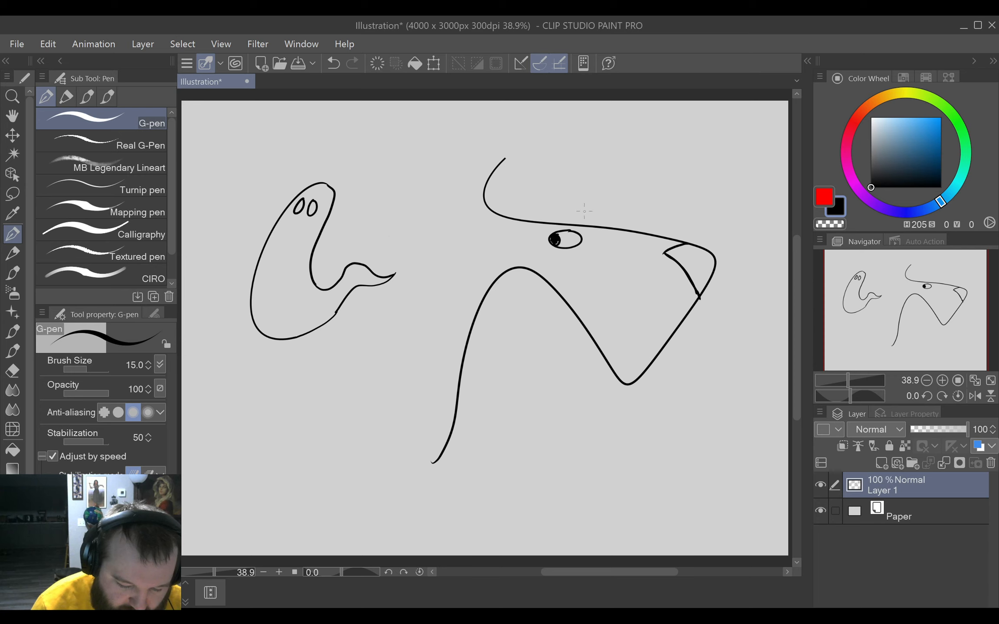
Flatten the top of the eye with a straight eyelid line and redraw the brow line above it.
mouse_move(555, 234)
mouse_down()
mouse_move(597, 224)
mouse_move(582, 233)
mouse_up()
key(e)
key(p)
key(ctrl+z)
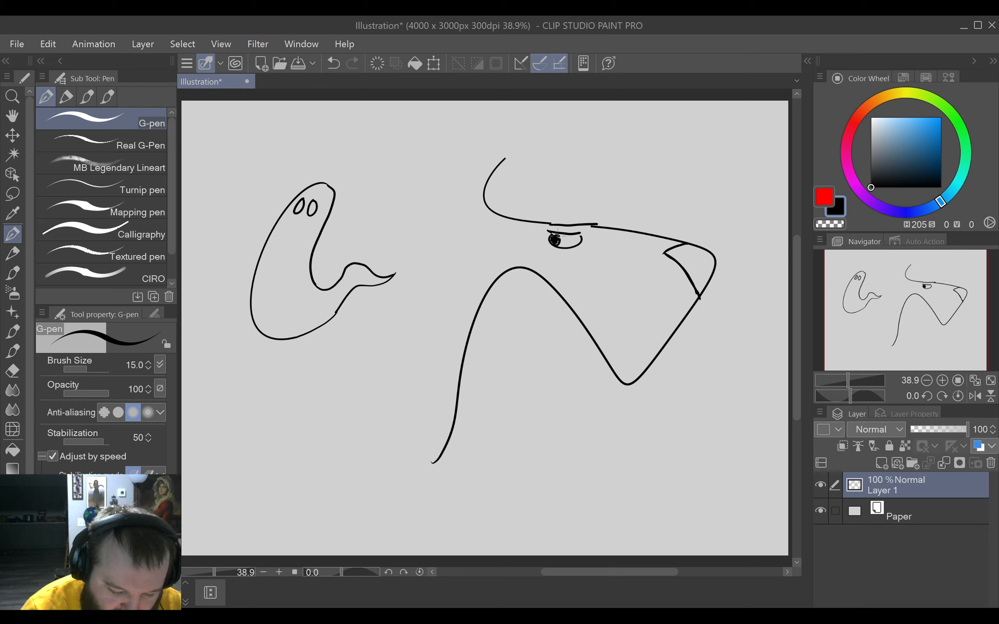
Draw a pointed tooth over the jaw line below the nose, clean up the jaw beside it, and dot three whisker spots on the snout.
drag(558, 236, 557, 237)
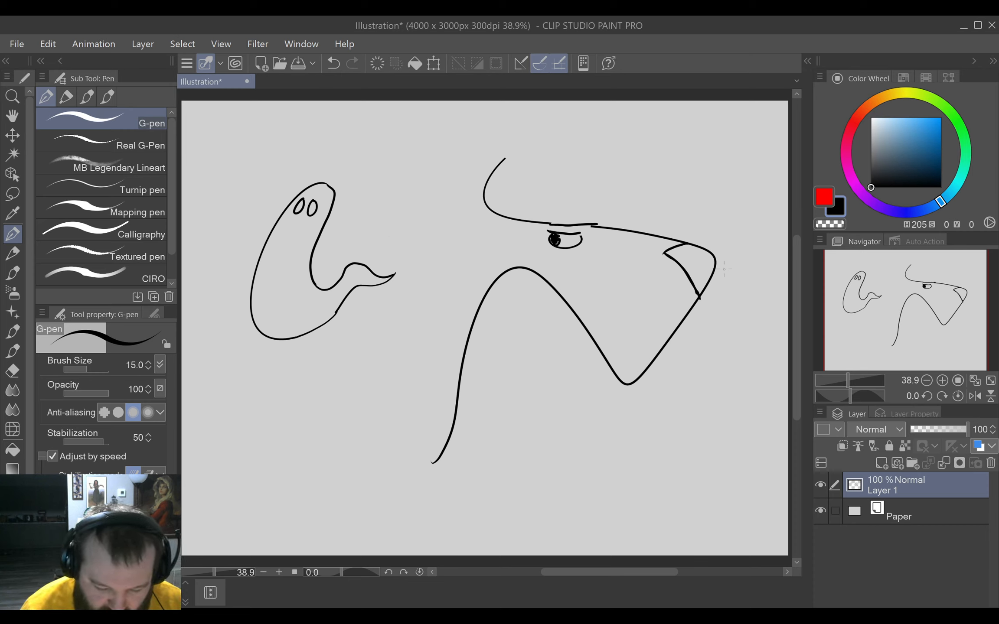
mouse_move(667, 339)
mouse_down()
mouse_move(682, 339)
mouse_move(696, 308)
mouse_up()
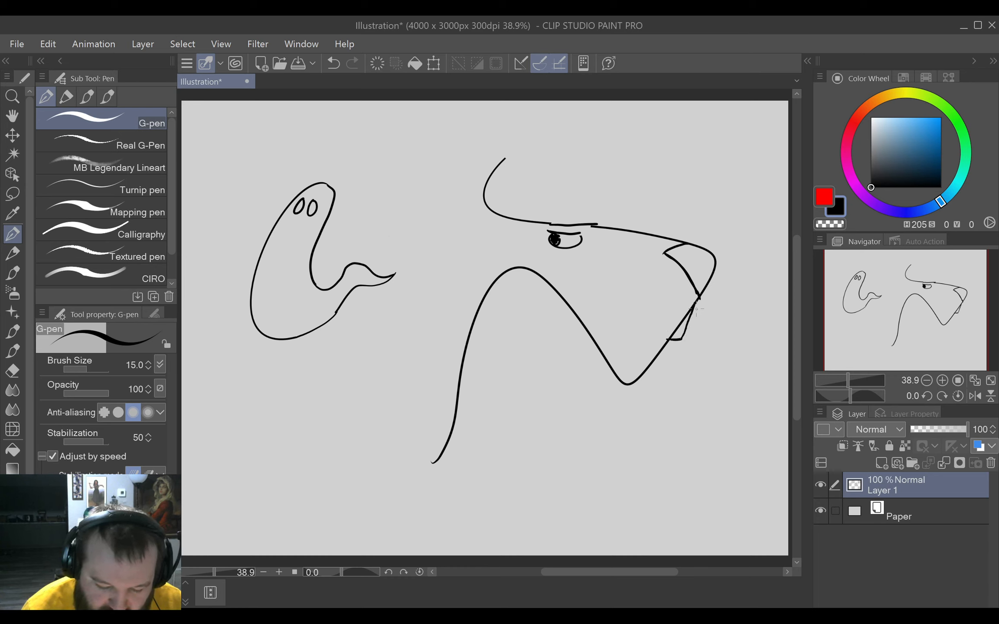
key(e)
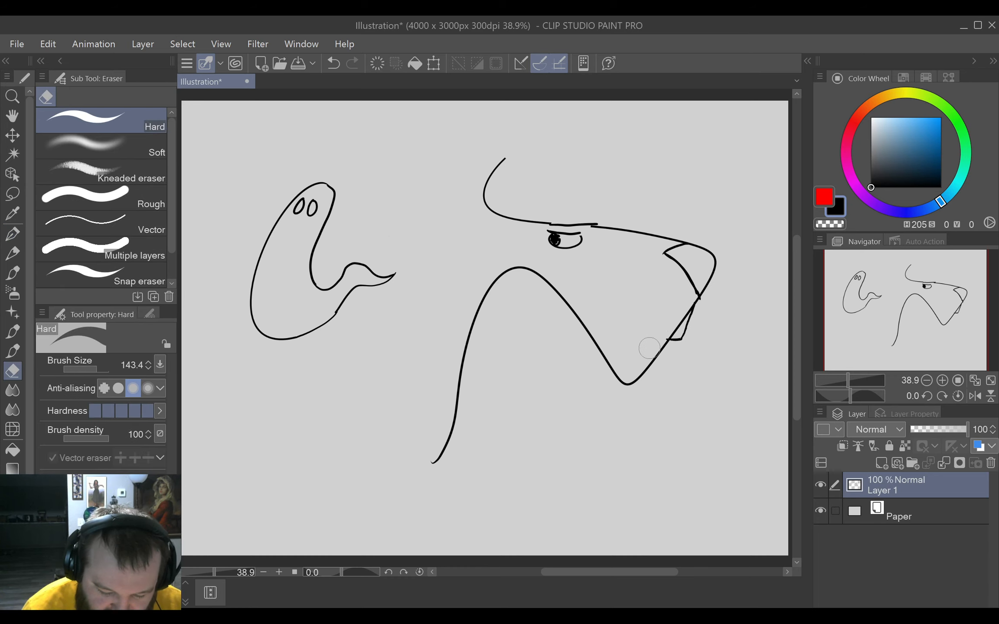
drag(650, 346, 658, 336)
key(p)
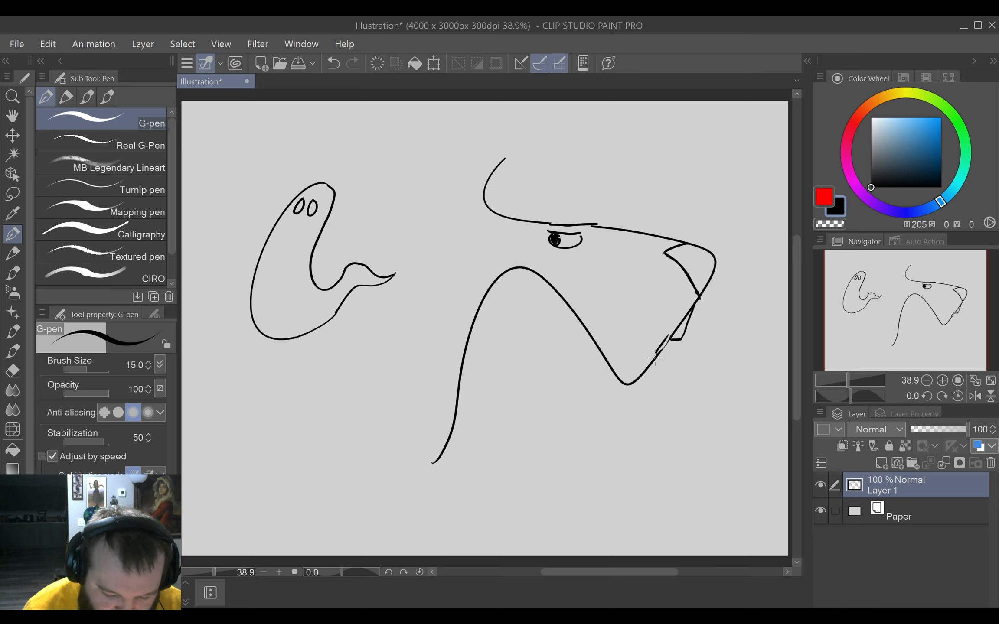
key(ctrl+z)
drag(661, 350, 669, 335)
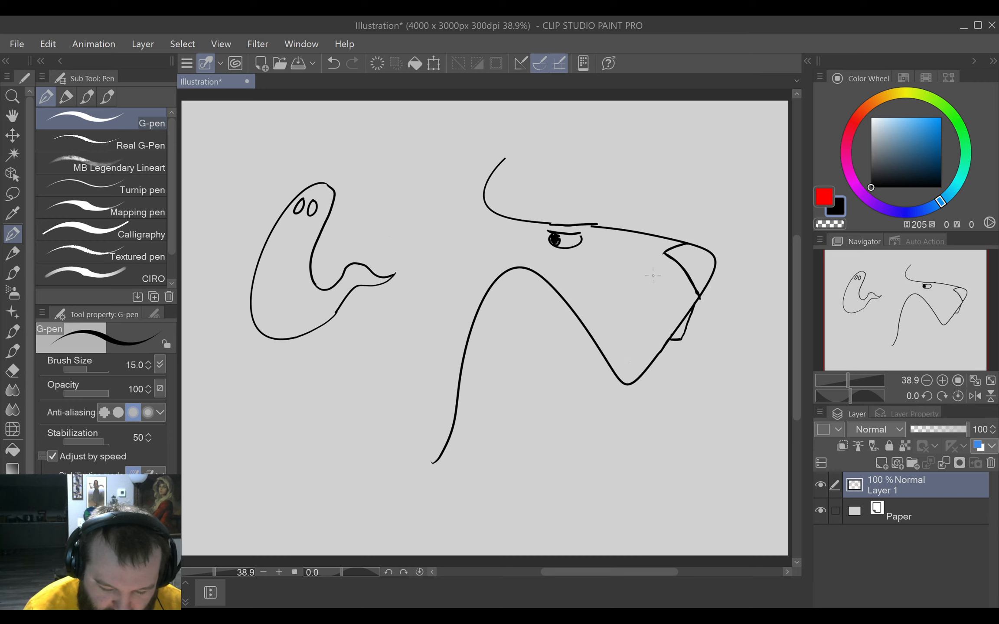
click(652, 274)
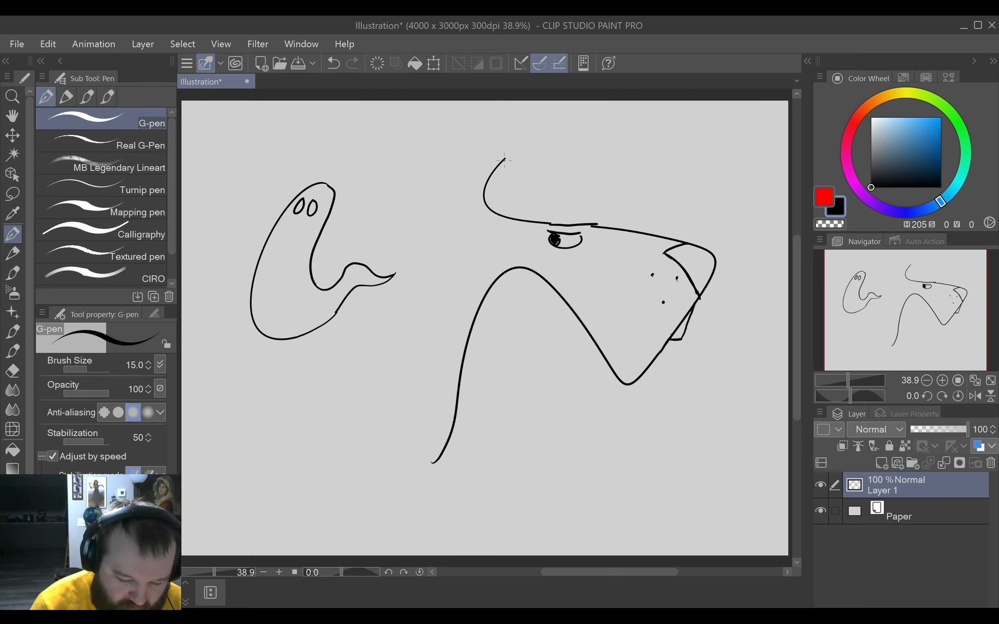
Draw two pointed ears and a curved back-of-neck line on the animal head, and shorten the front neck line to match.
mouse_move(504, 160)
mouse_down()
mouse_move(494, 210)
mouse_move(536, 171)
mouse_up()
key(ctrl+z)
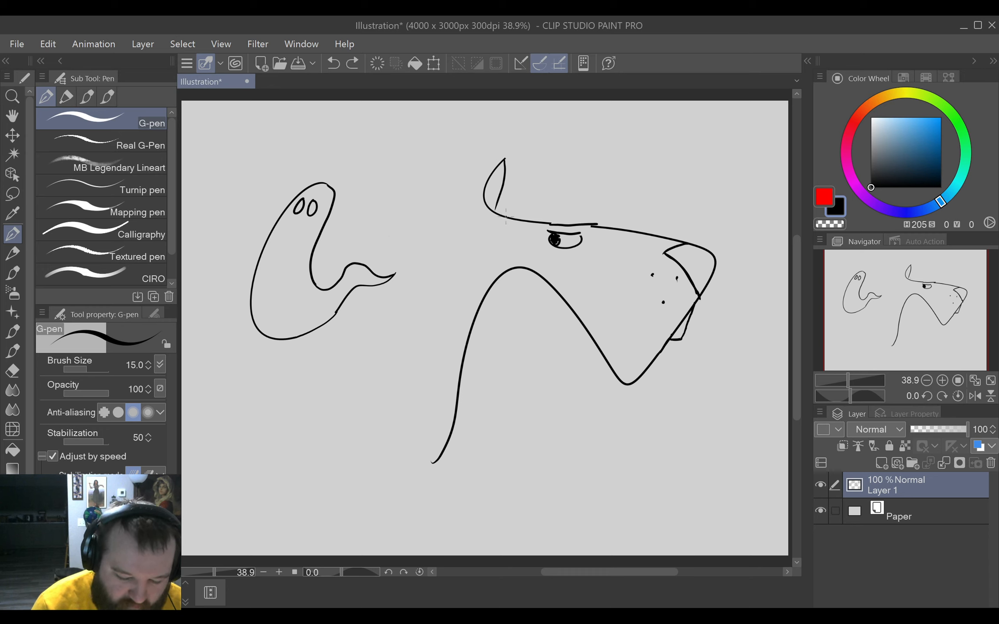
mouse_move(505, 216)
mouse_down()
mouse_move(537, 171)
mouse_move(531, 219)
mouse_move(480, 208)
mouse_move(437, 304)
mouse_move(437, 453)
mouse_move(455, 379)
mouse_up()
key(e)
key(p)
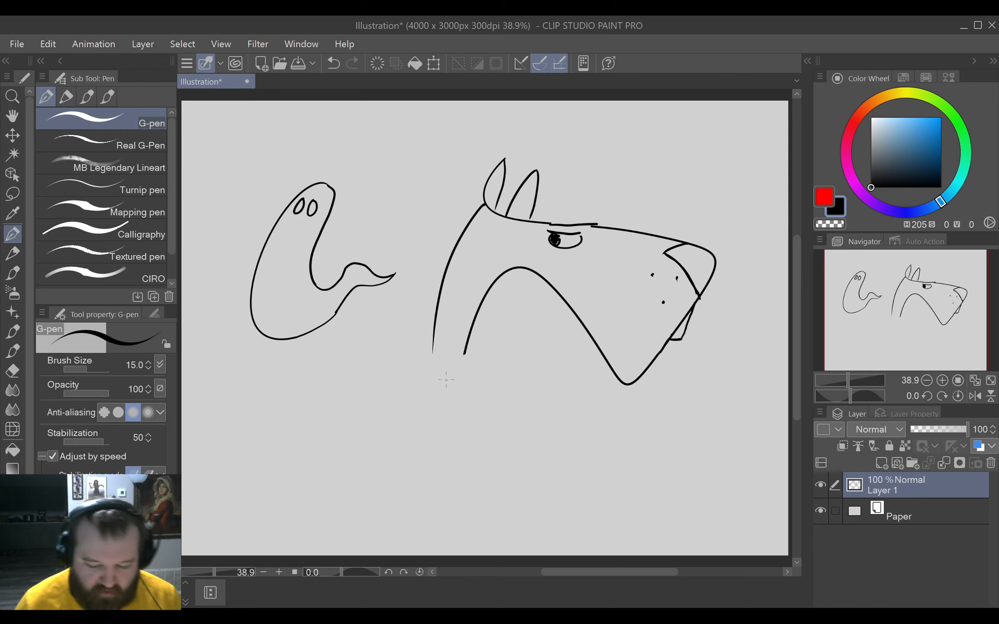
Erase the doubled brow line above the animal's eye and redraw it as one smooth line joining forehead and snout.
key(e)
mouse_move(566, 220)
mouse_down()
mouse_move(550, 223)
mouse_move(609, 222)
mouse_up()
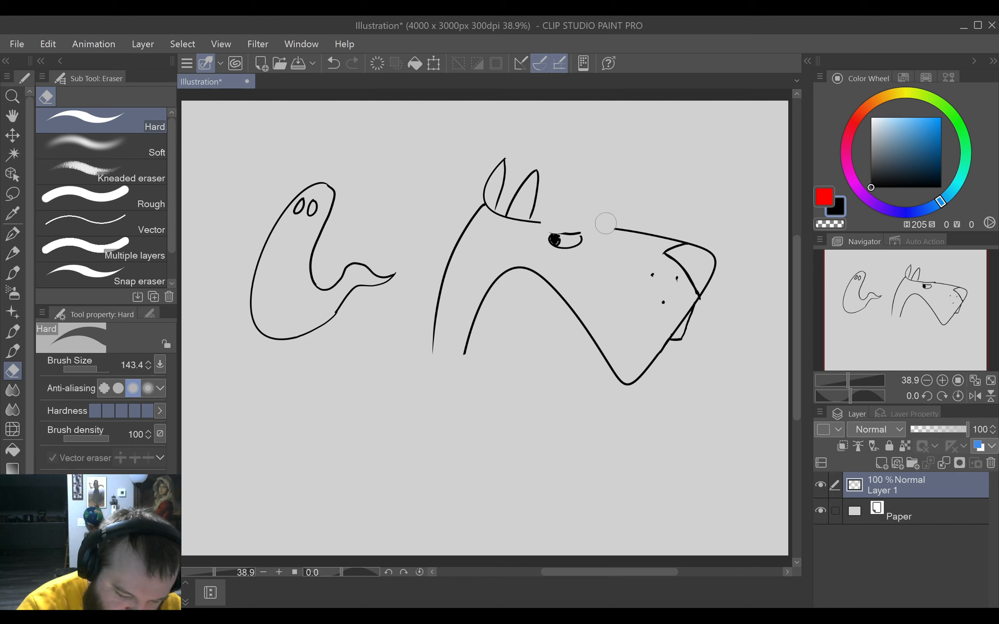
key(p)
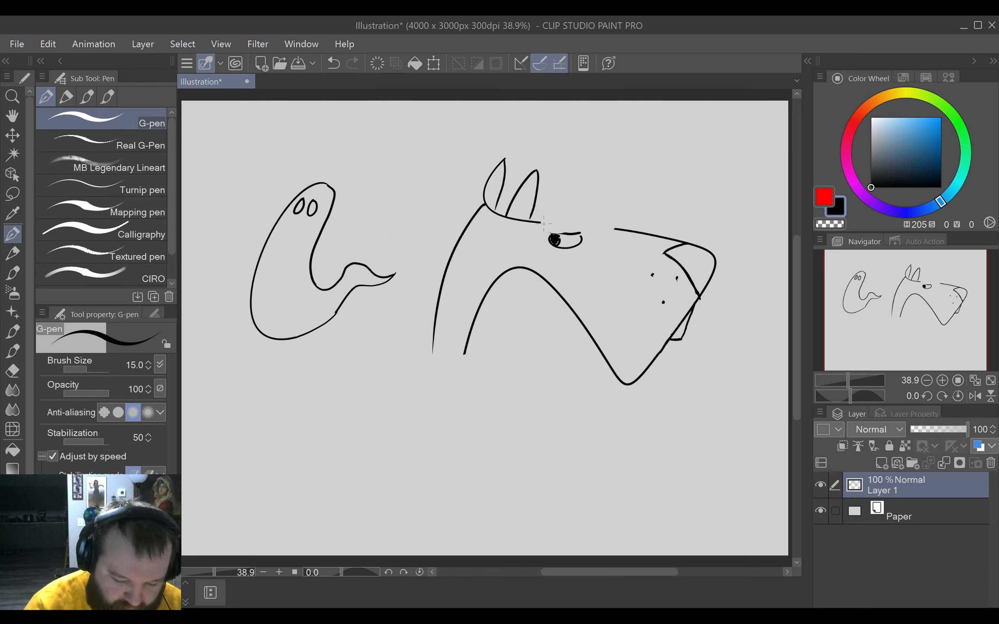
drag(541, 224, 614, 223)
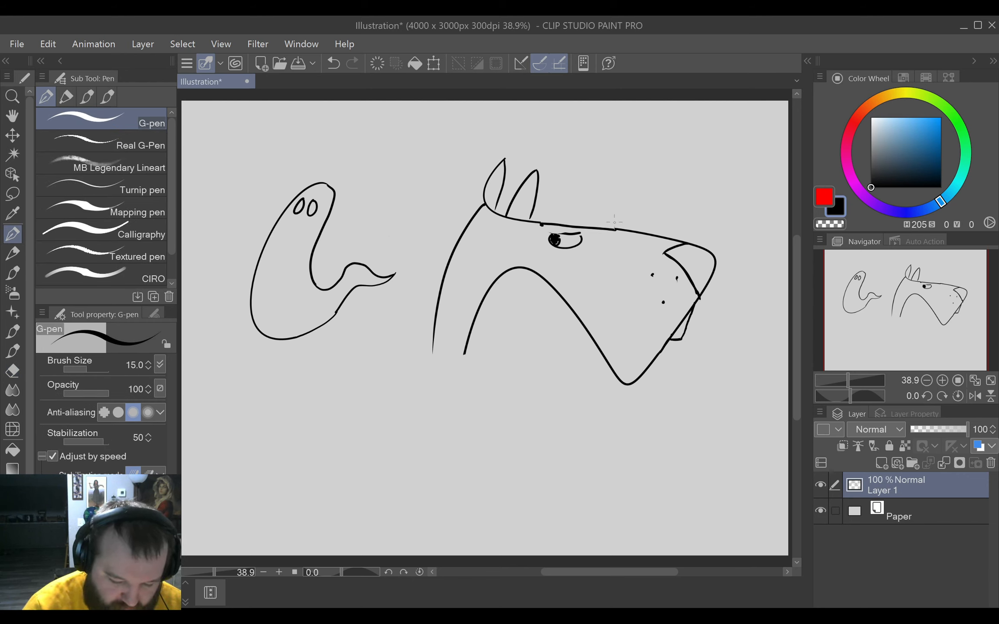
Lasso the animal head, scale it down, move it below the ghost, and clear the selection.
key(m)
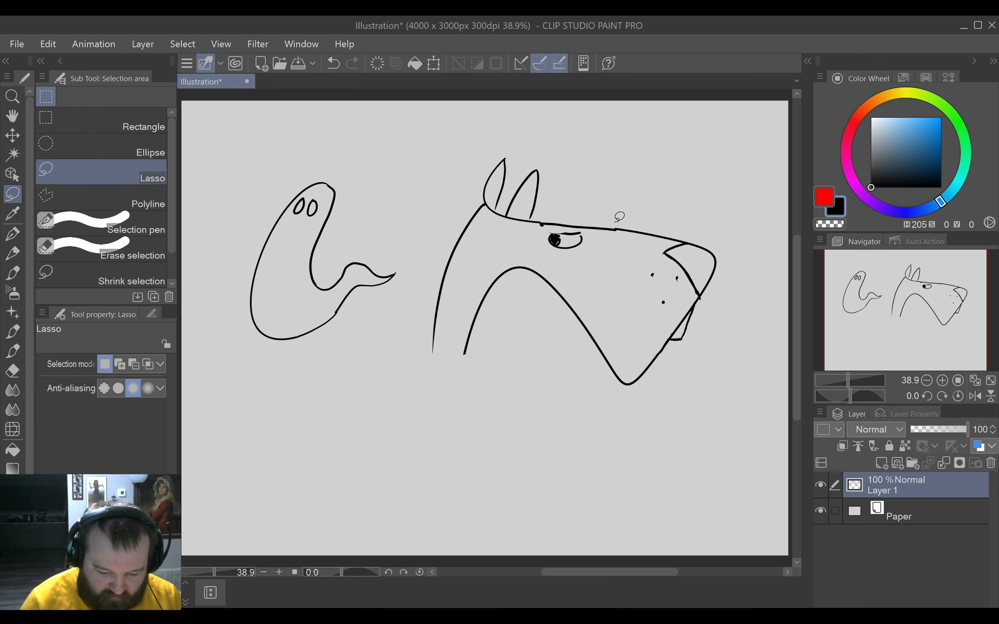
mouse_move(582, 456)
mouse_down()
mouse_move(729, 151)
mouse_move(423, 272)
mouse_move(473, 517)
mouse_up()
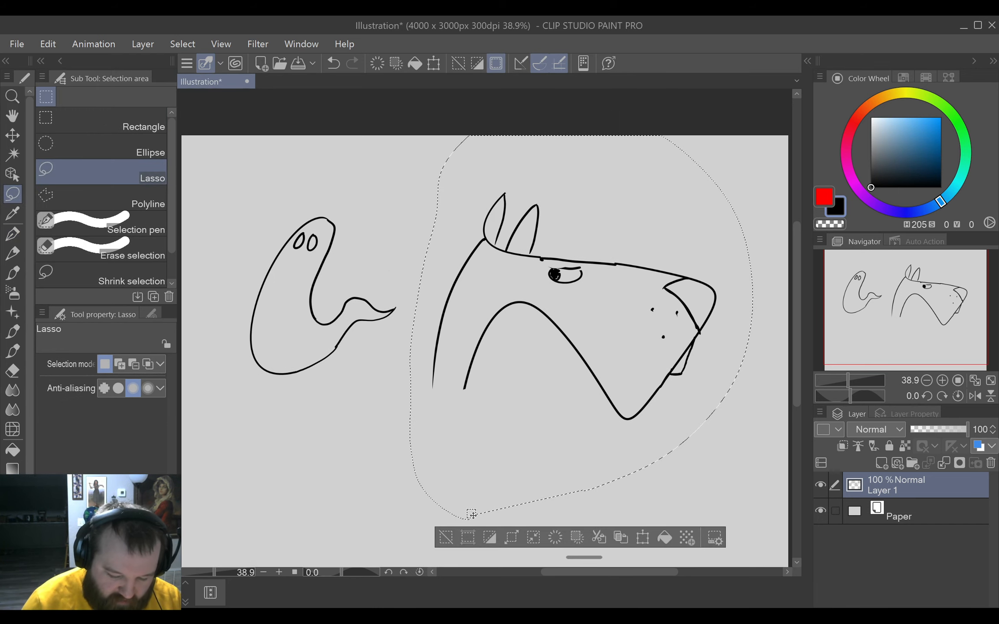
click(642, 537)
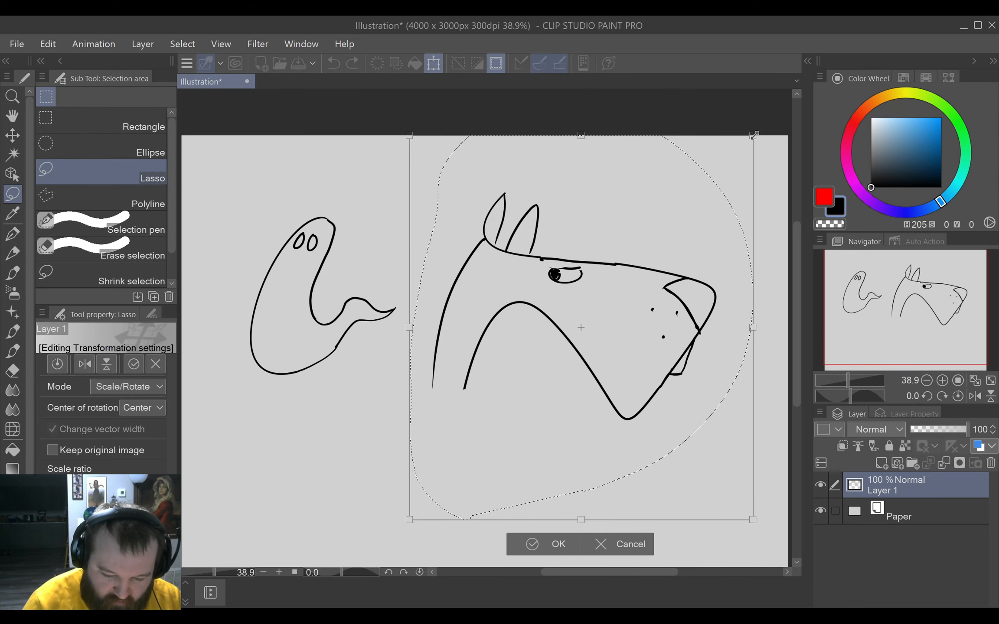
drag(756, 130, 644, 259)
mouse_move(603, 355)
mouse_down()
mouse_move(476, 191)
mouse_move(398, 184)
mouse_move(405, 176)
mouse_move(470, 185)
mouse_move(520, 364)
mouse_move(381, 470)
mouse_move(318, 559)
mouse_move(313, 532)
mouse_up()
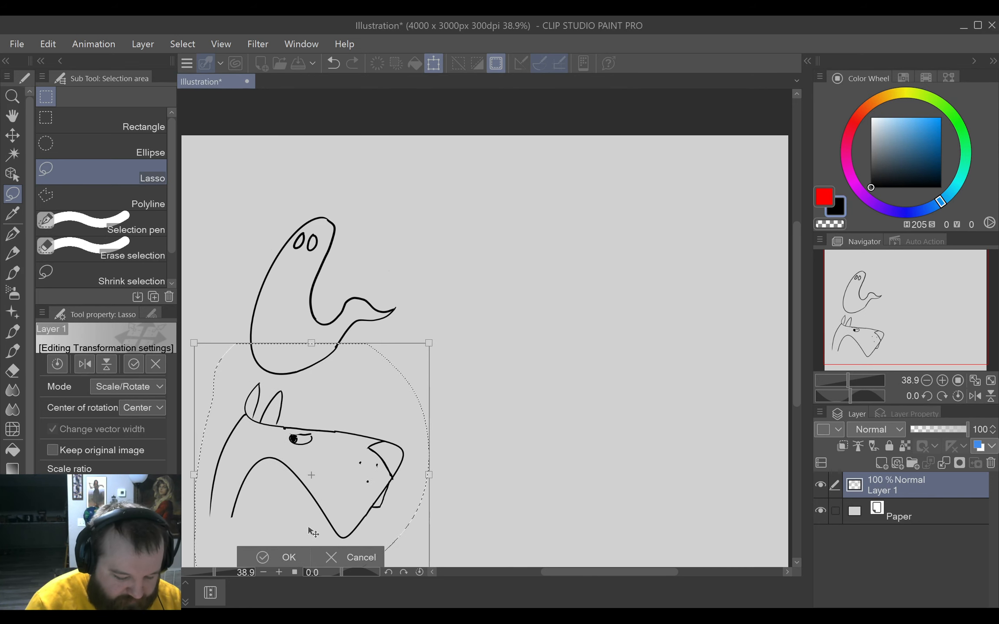
click(289, 558)
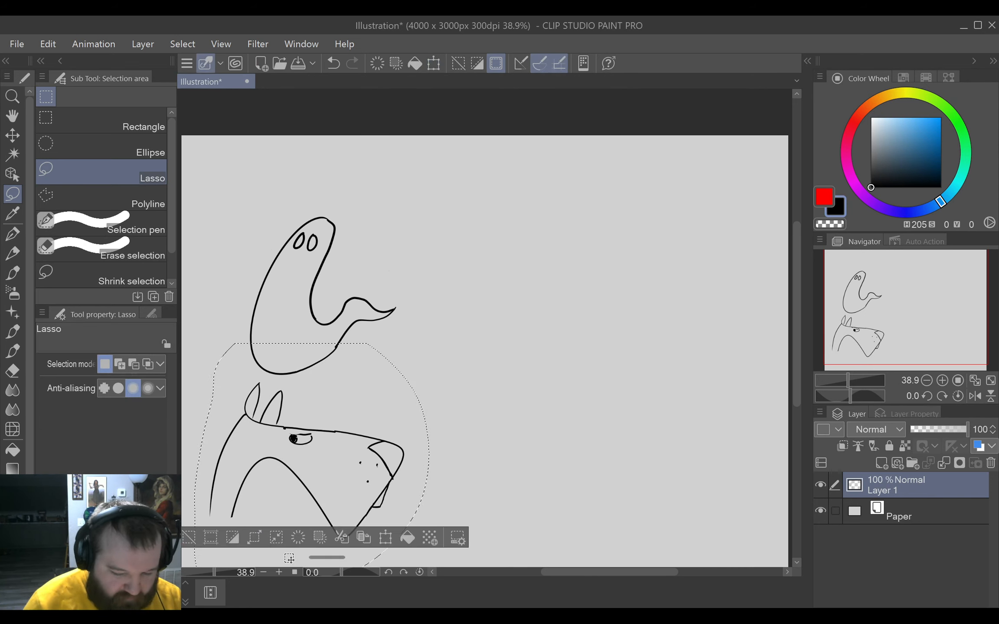
click(197, 528)
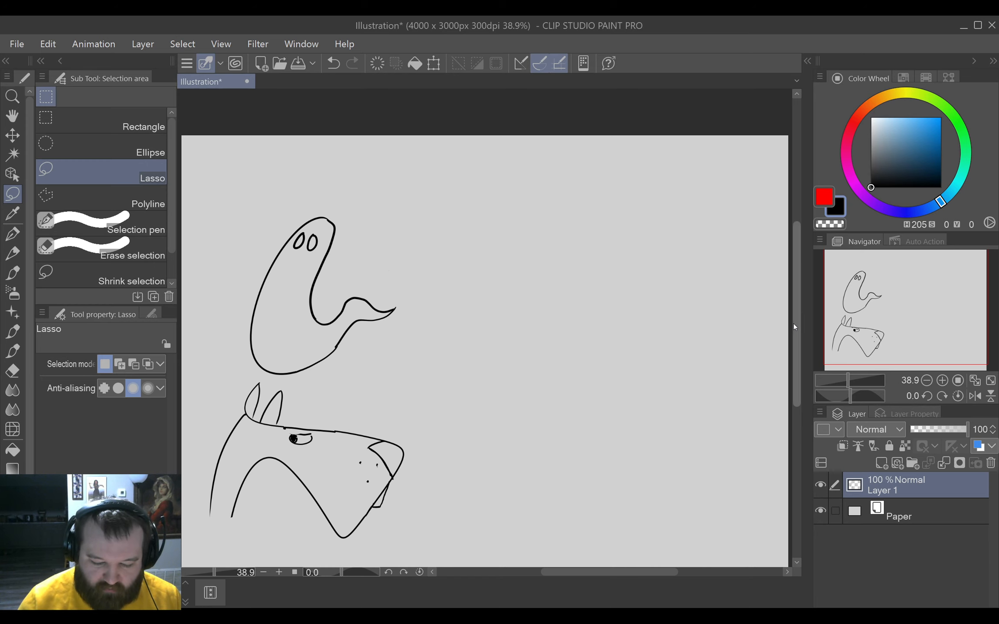
mouse_move(793, 327)
mouse_down()
mouse_move(795, 354)
mouse_move(800, 337)
mouse_up()
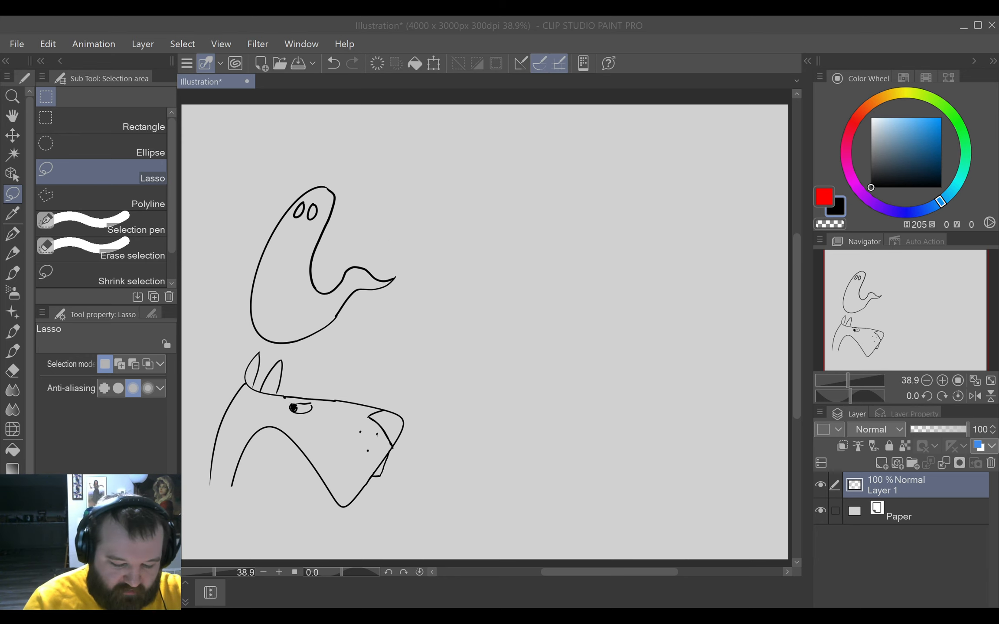
mouse_move(443, 382)
mouse_down()
mouse_move(529, 378)
mouse_move(548, 507)
mouse_up()
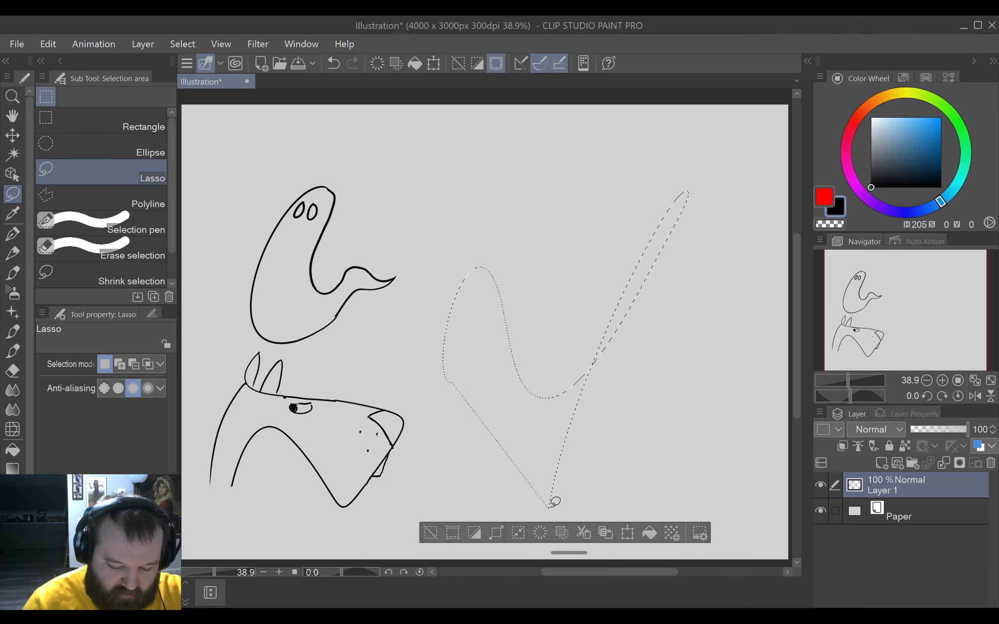
click(429, 534)
Draw a large looping G-pen squiggle in the empty area beside the characters and handwrite "Because I said so" below it.
key(p)
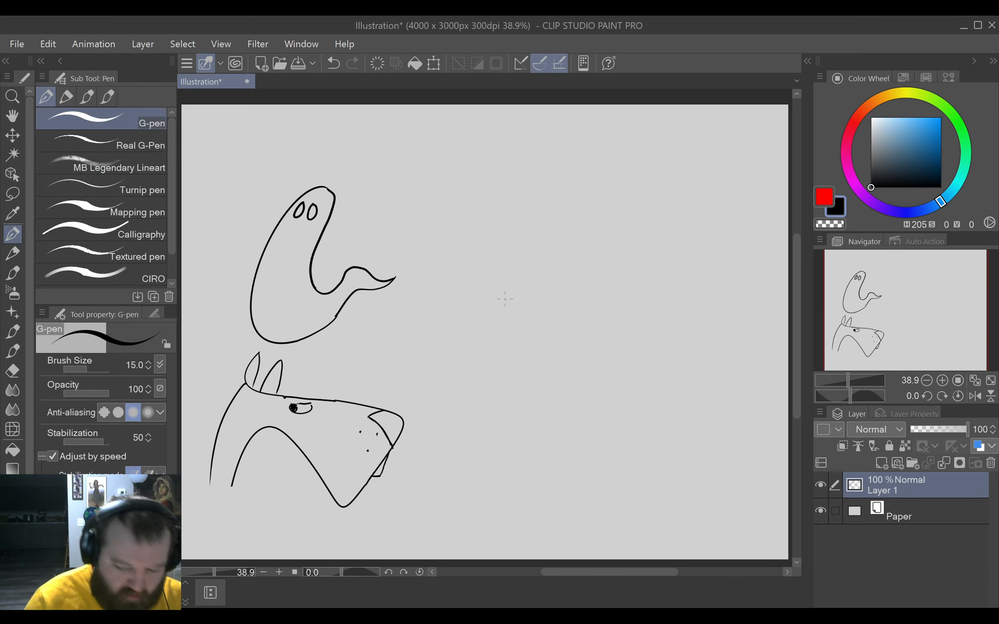
mouse_move(472, 366)
mouse_down()
mouse_move(565, 203)
mouse_move(615, 374)
mouse_move(663, 297)
mouse_move(777, 264)
mouse_up()
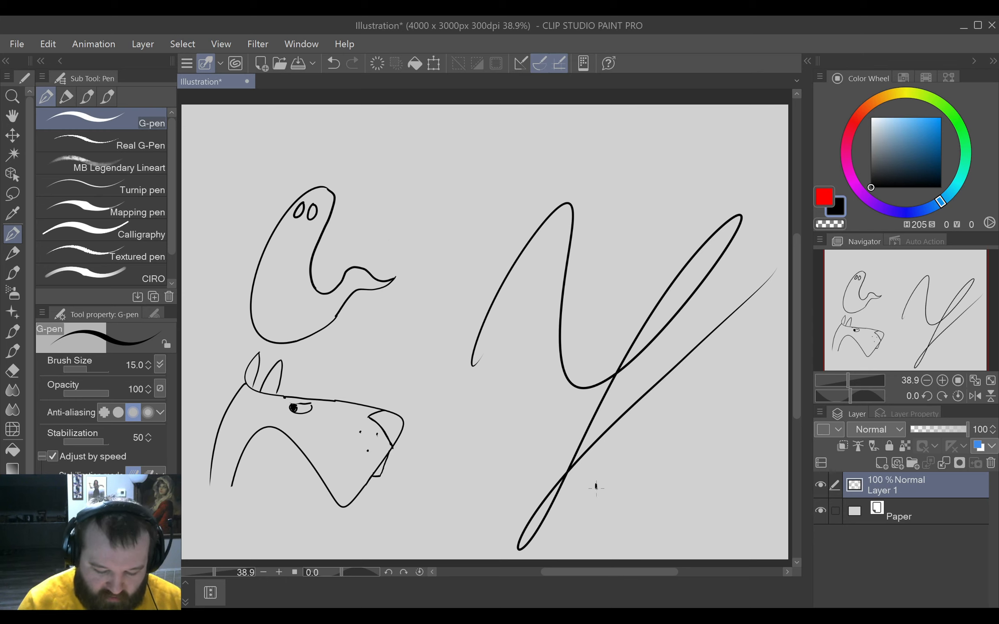
mouse_move(596, 486)
mouse_down()
mouse_move(609, 514)
mouse_move(604, 484)
mouse_up()
mouse_move(615, 521)
mouse_down()
mouse_move(649, 511)
mouse_move(681, 525)
mouse_move(714, 526)
mouse_up()
click(737, 522)
drag(737, 498, 749, 531)
drag(728, 494, 757, 492)
mouse_move(615, 541)
mouse_down()
mouse_move(608, 555)
mouse_move(638, 557)
mouse_up()
drag(644, 558, 704, 551)
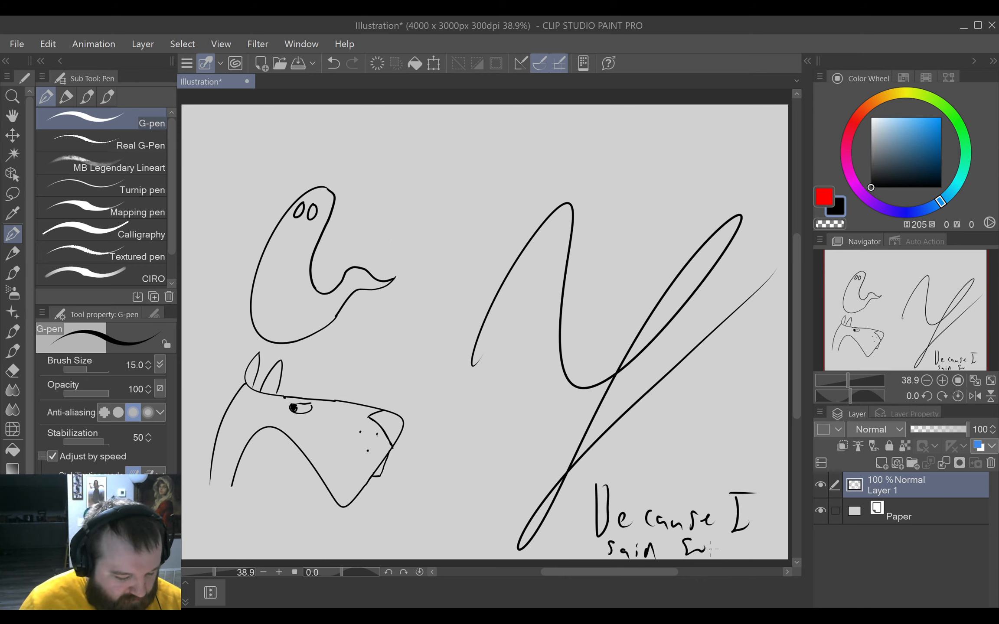
Undo the handwritten note and the large squiggle.
key(ctrl+z)
key(ctrl+z)
key(ctrl+z)
key(ctrl+z)
key(ctrl+z)
key(ctrl+z)
key(ctrl+z)
key(ctrl+z)
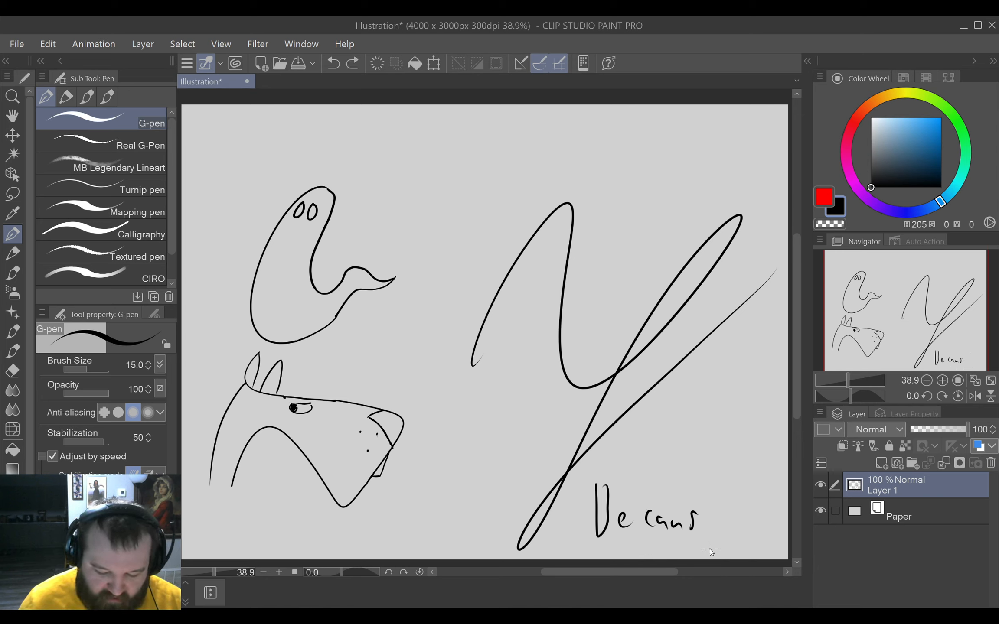
key(ctrl+z)
key(ctrl+z)
key(ctrl+z)
key(ctrl+z)
key(ctrl+z)
key(ctrl+z)
key(ctrl+z)
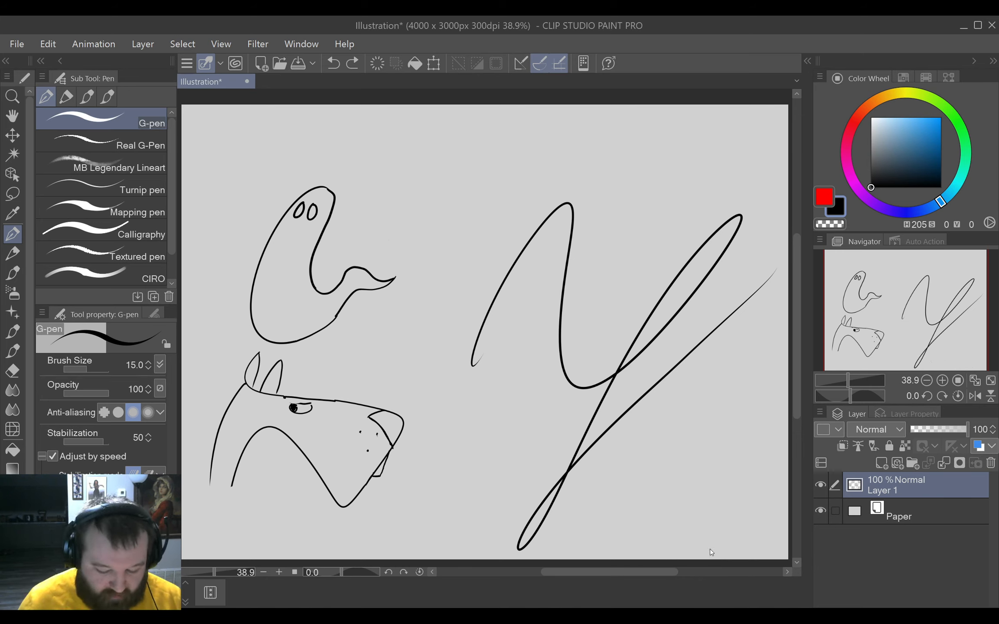
key(ctrl+z)
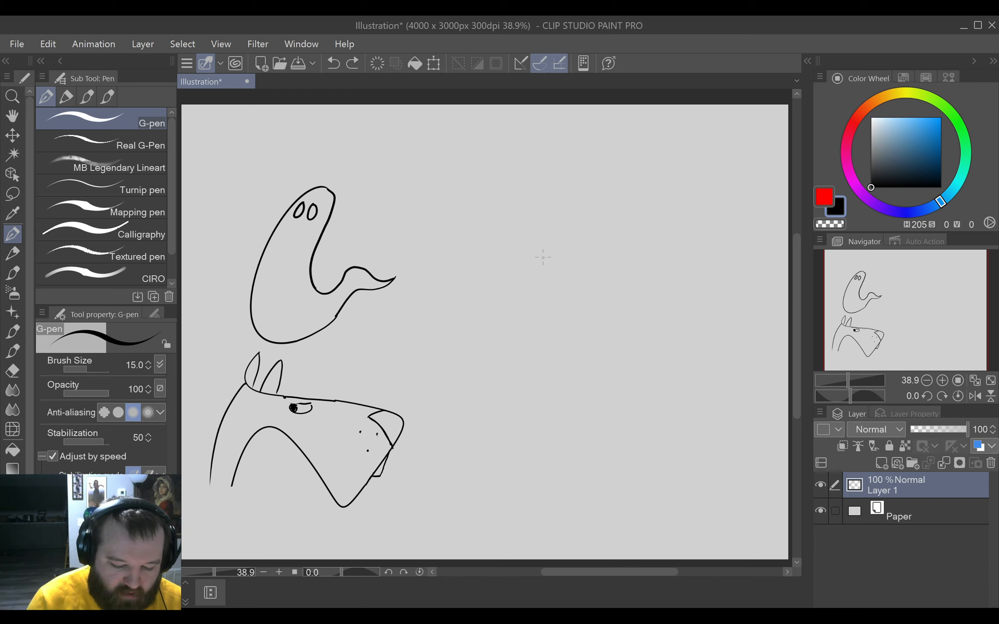
Draw a rounded muzzle with a tall domed head above it beside the ghost, and erase the muzzle's upper back edge.
mouse_move(547, 252)
mouse_down()
mouse_move(538, 257)
mouse_move(583, 332)
mouse_move(634, 262)
mouse_up()
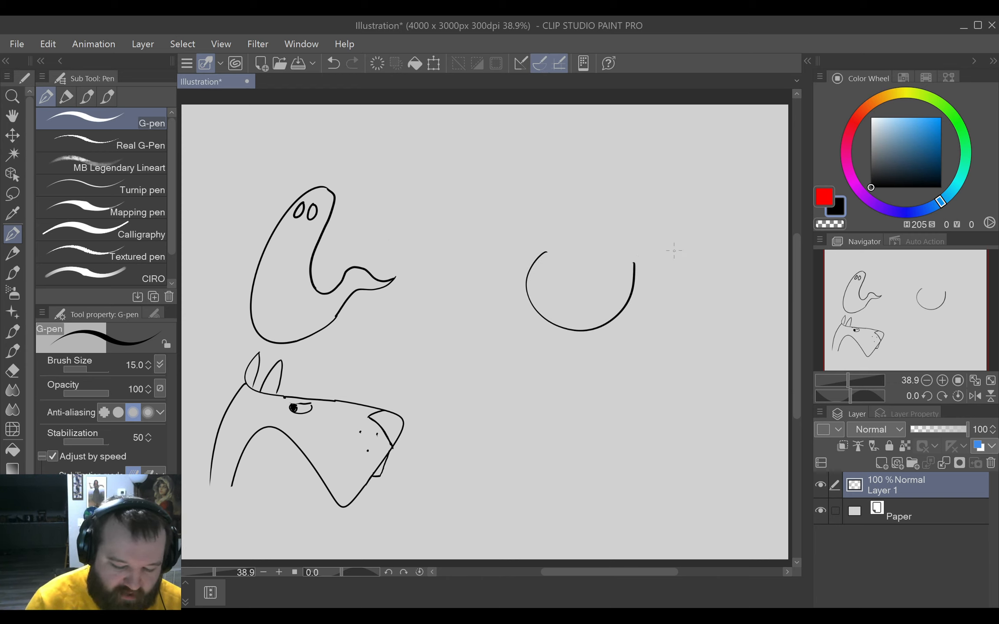
mouse_move(546, 251)
mouse_down()
mouse_move(569, 179)
mouse_move(616, 223)
mouse_up()
key(e)
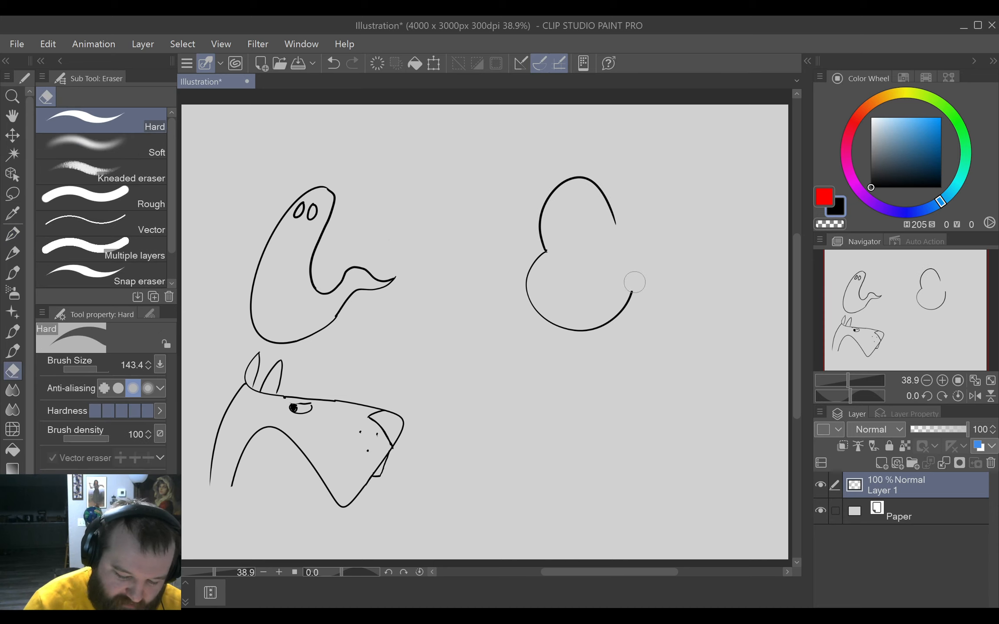
drag(632, 267, 630, 296)
Close the back of the new head from the dome to the chin, and draw two tall arched eyes with a small nose.
key(p)
drag(616, 224, 623, 260)
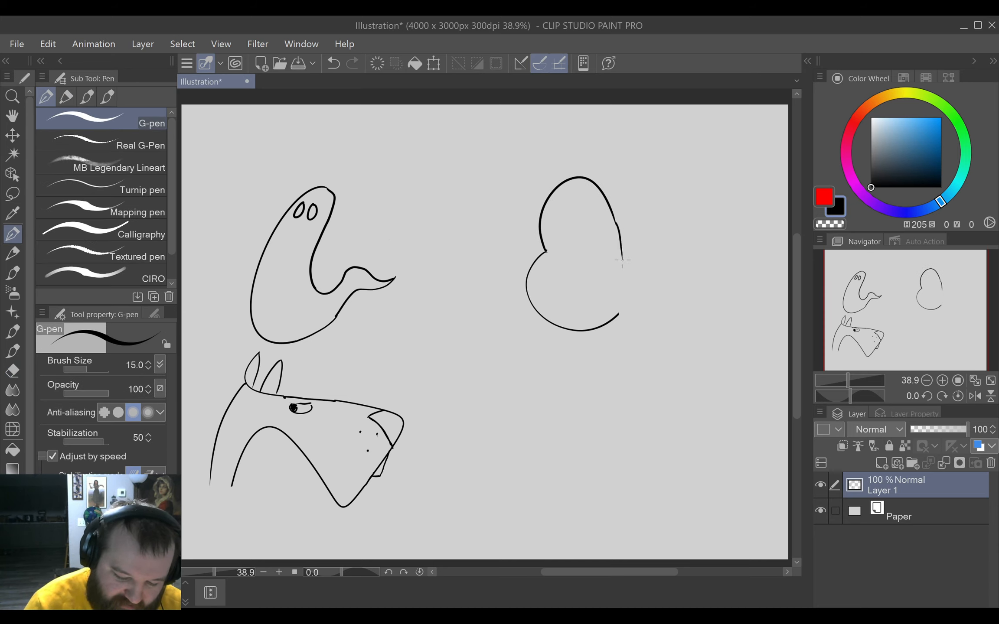
drag(616, 223, 622, 259)
drag(619, 314, 623, 265)
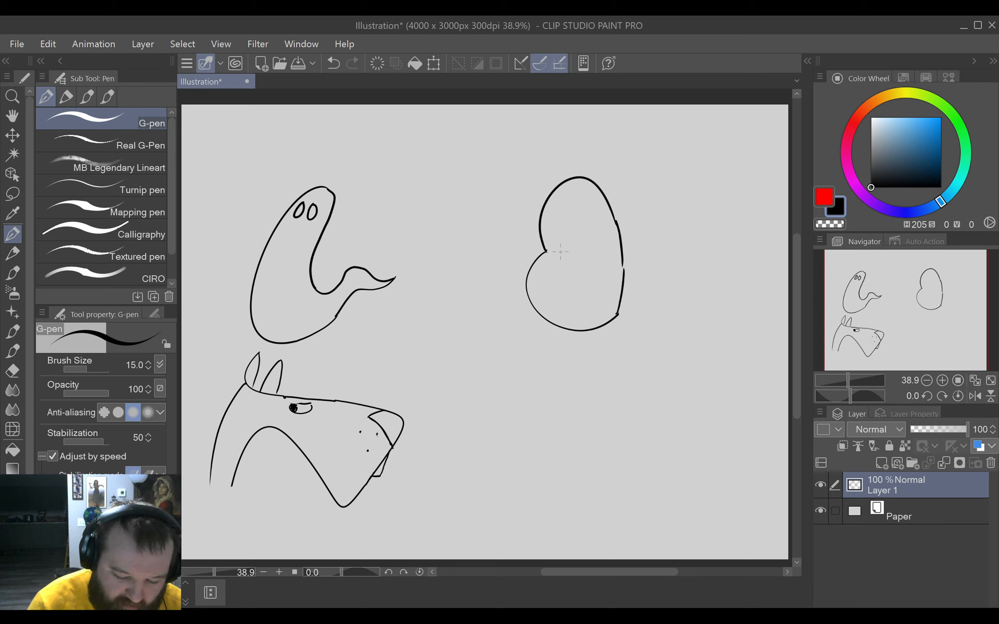
mouse_move(561, 251)
mouse_down()
mouse_move(542, 217)
mouse_move(558, 216)
mouse_move(564, 249)
mouse_move(583, 214)
mouse_move(590, 257)
mouse_up()
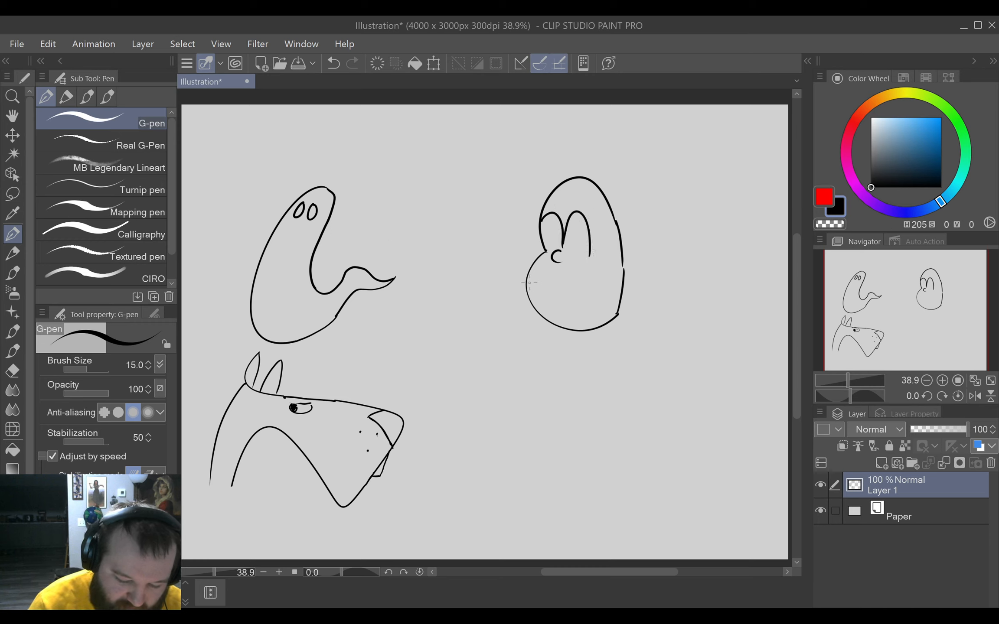
mouse_move(529, 282)
mouse_down()
mouse_move(575, 287)
mouse_move(606, 263)
mouse_up()
mouse_move(541, 317)
mouse_down()
mouse_move(575, 310)
mouse_move(607, 263)
mouse_up()
key(ctrl+z)
key(ctrl+z)
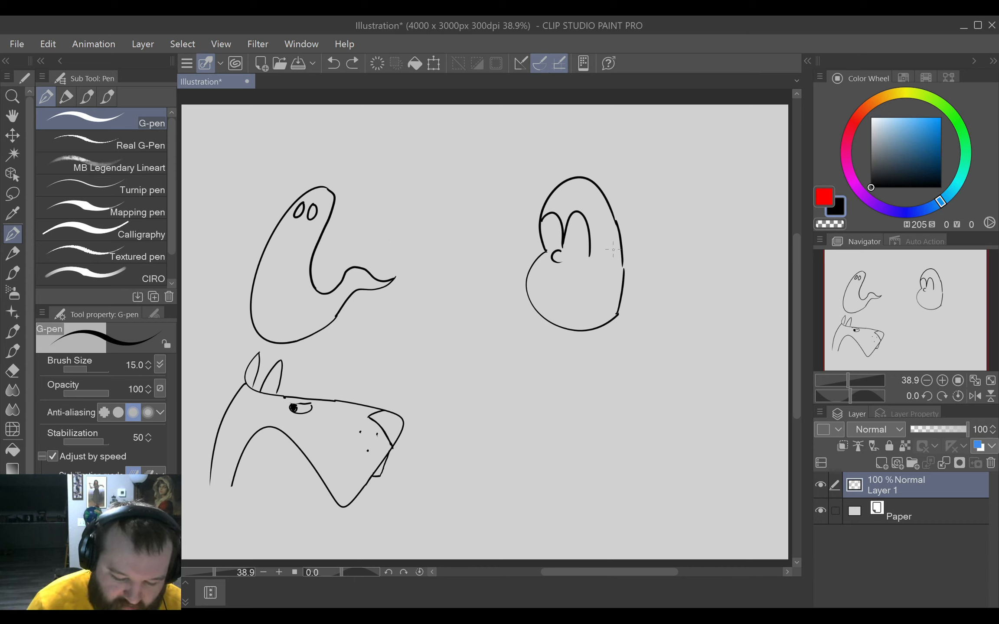
Draw a wide smile with a cheek crease and an ear, and redraw the back of the head as a fuller curve.
mouse_move(531, 300)
mouse_down()
mouse_move(557, 304)
mouse_move(604, 271)
mouse_move(608, 280)
mouse_move(610, 256)
mouse_up()
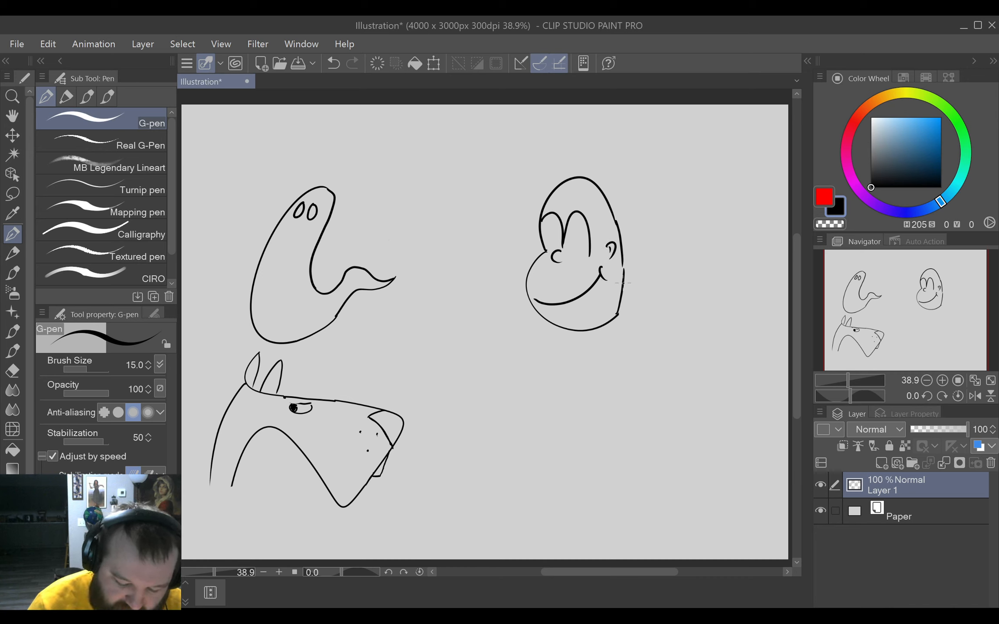
key(e)
drag(619, 324, 626, 260)
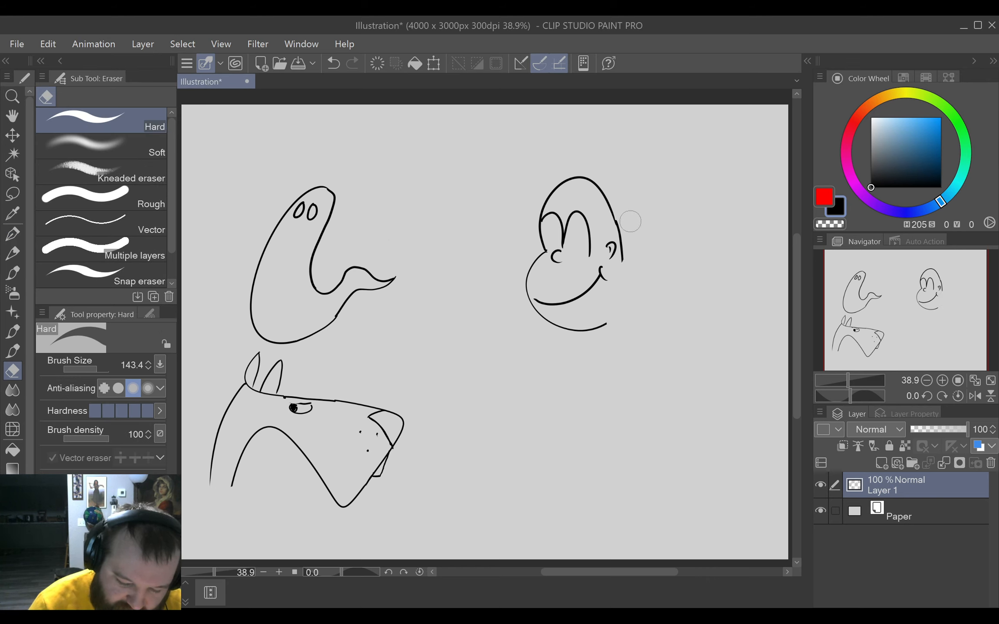
drag(625, 221, 628, 276)
key(p)
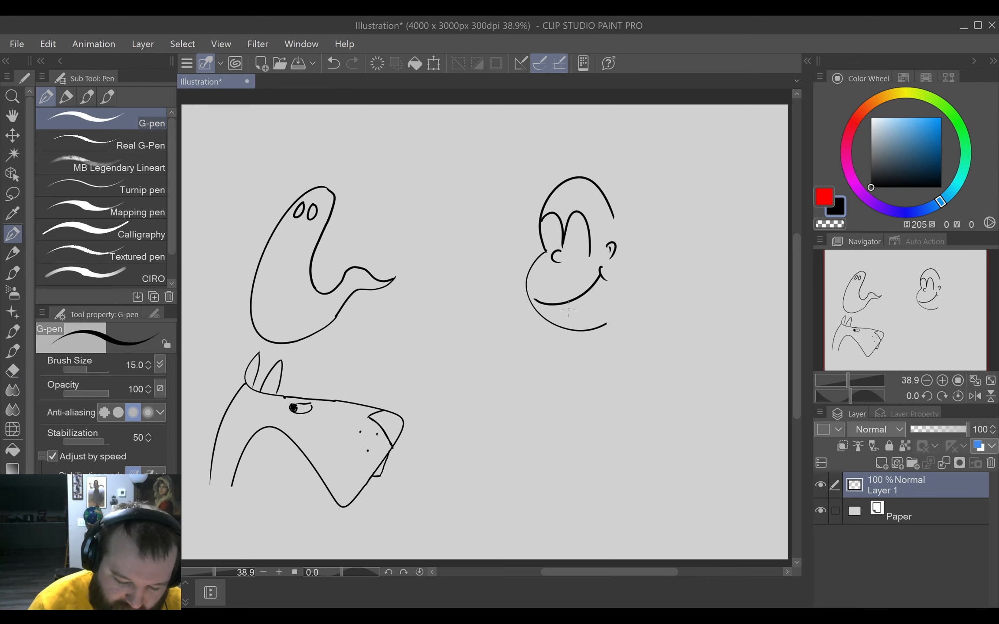
mouse_move(614, 218)
mouse_down()
mouse_move(627, 296)
mouse_move(605, 324)
mouse_move(627, 303)
mouse_up()
key(ctrl+z)
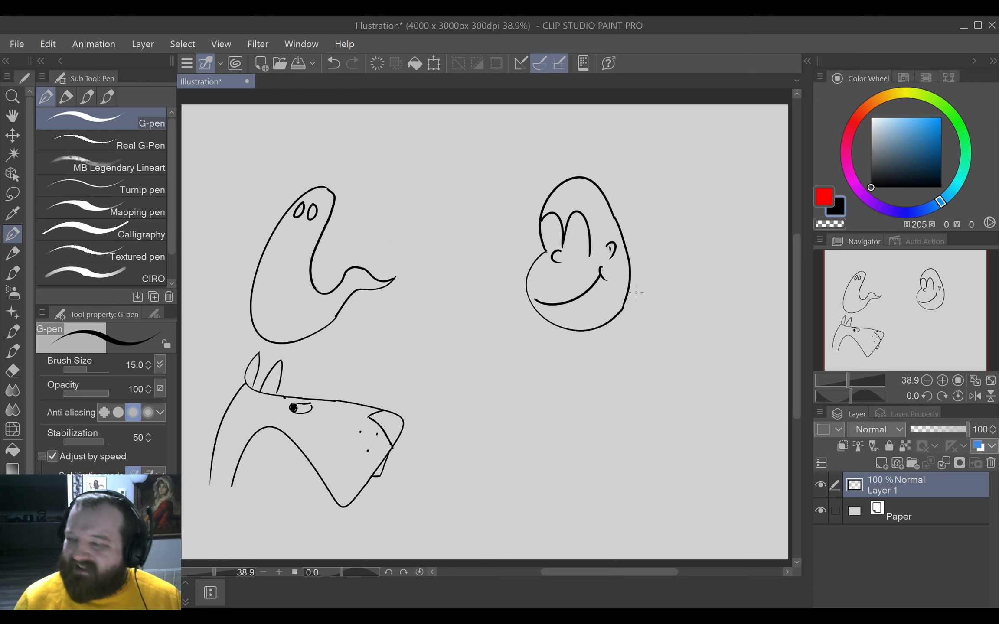
Shorten the arched eye nearest the ear by erasing the lower end of its outer line.
key(e)
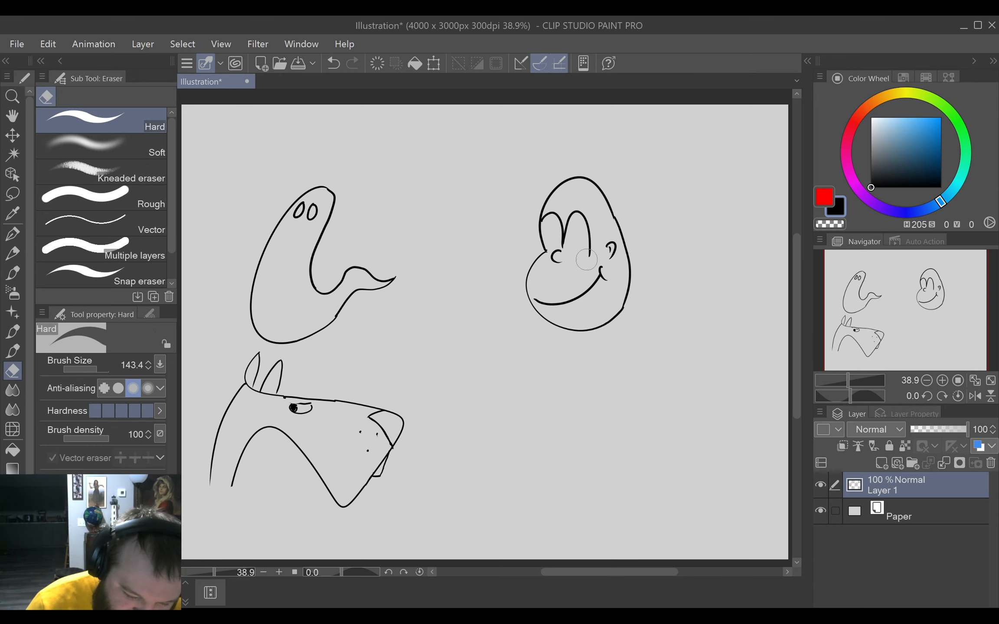
drag(590, 257, 589, 240)
key(p)
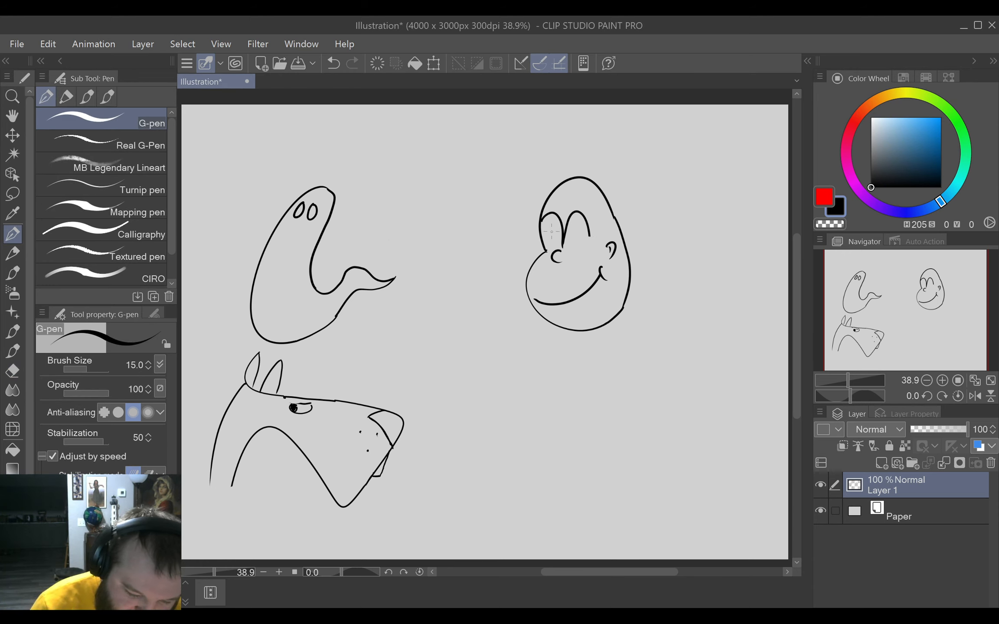
mouse_move(552, 225)
mouse_down()
mouse_move(556, 246)
mouse_move(559, 223)
mouse_move(577, 244)
mouse_move(584, 229)
mouse_up()
key(ctrl+z)
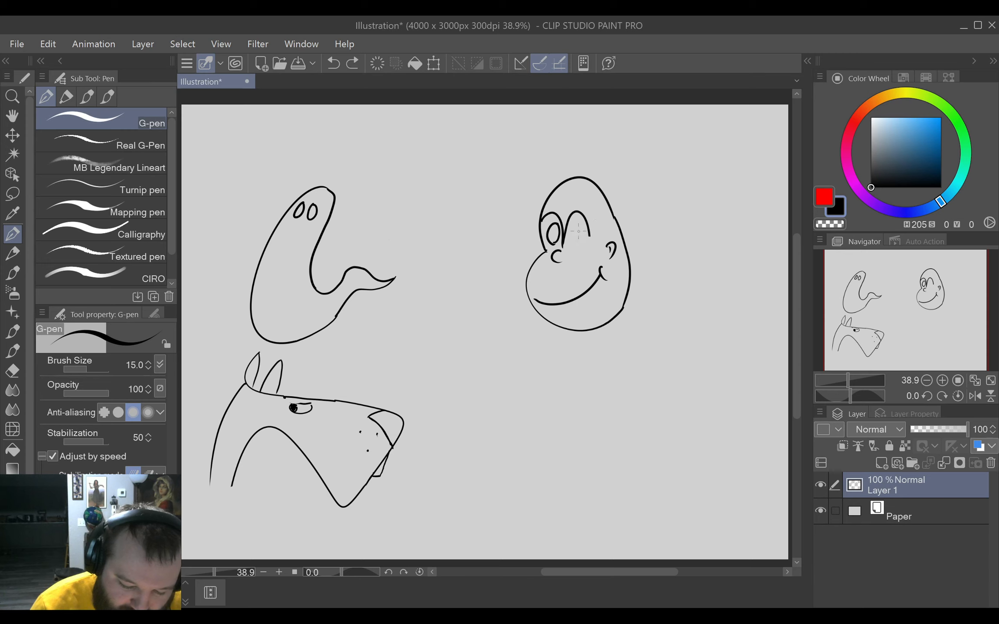
mouse_move(582, 221)
mouse_down()
mouse_move(575, 231)
mouse_move(589, 241)
mouse_move(585, 224)
mouse_up()
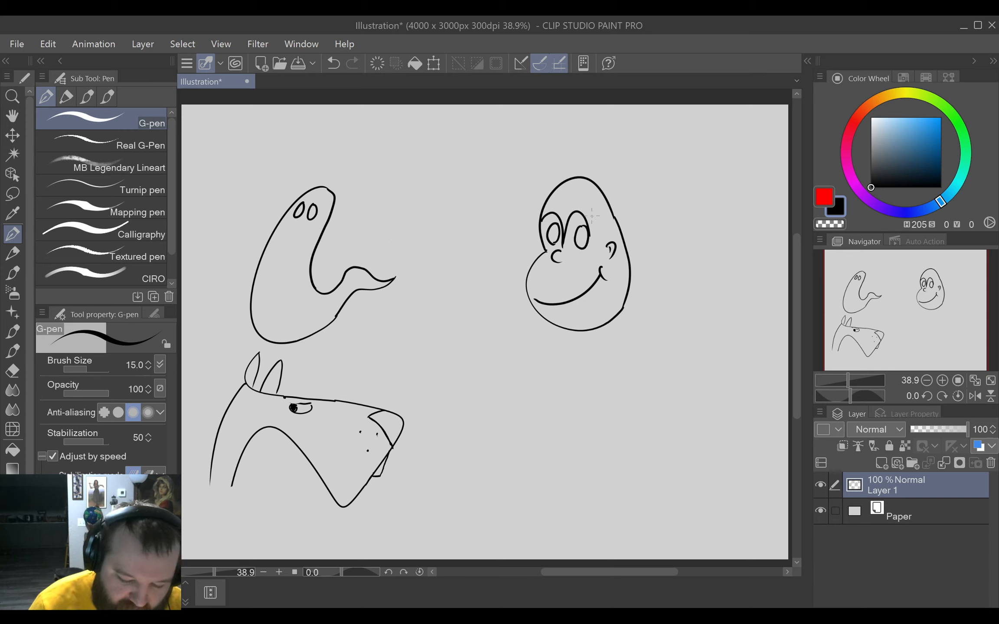
key(ctrl+z)
key(ctrl+z)
key(ctrl+z)
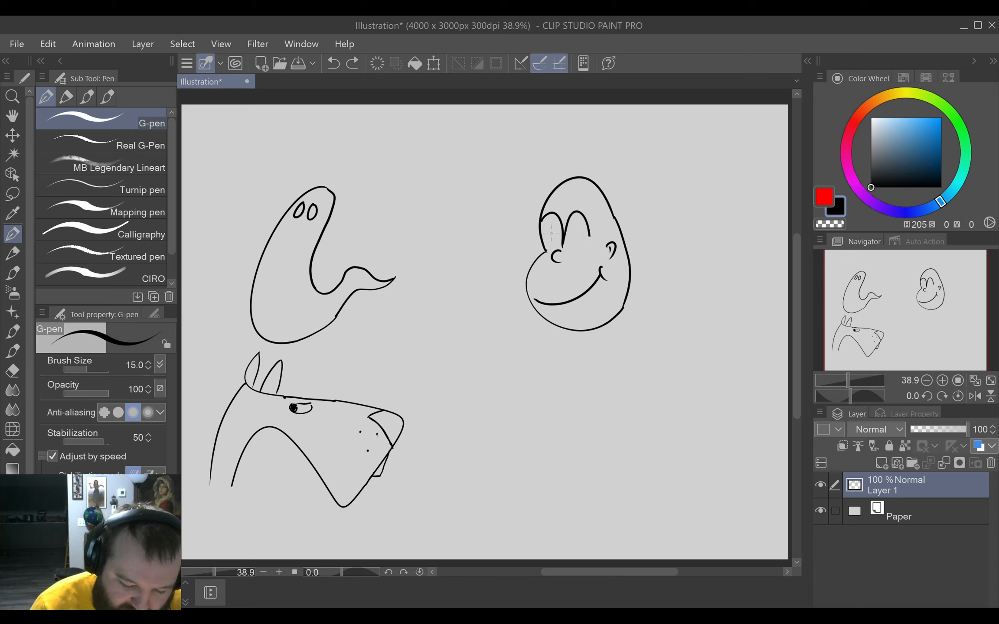
Draw a narrow upright oval pupil in each eye, undoing the small marks added inside the ovals.
mouse_move(559, 224)
mouse_down()
mouse_move(551, 239)
mouse_move(565, 245)
mouse_move(581, 224)
mouse_move(590, 247)
mouse_up()
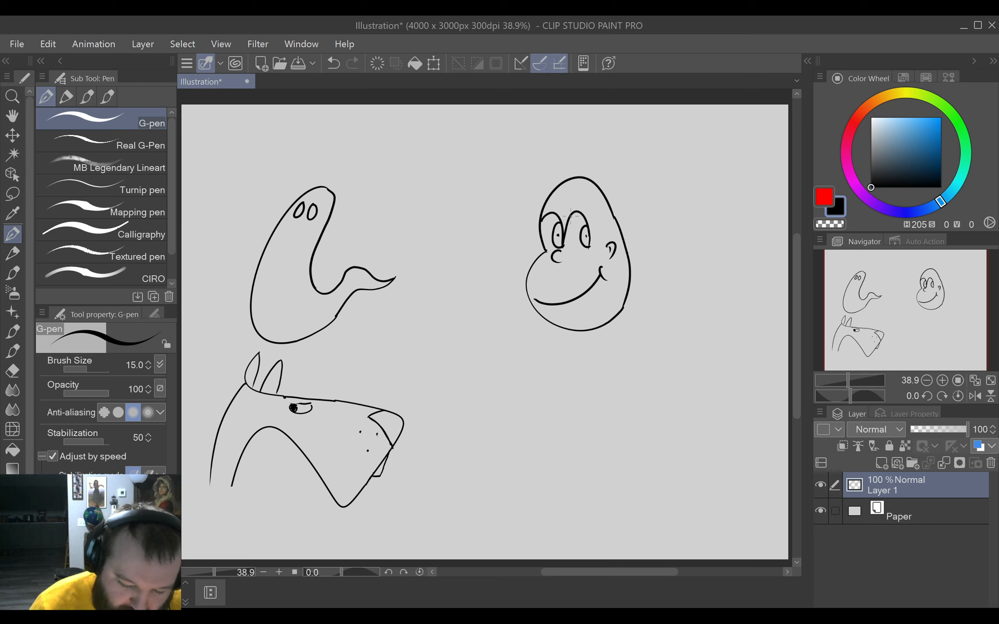
key(ctrl+z)
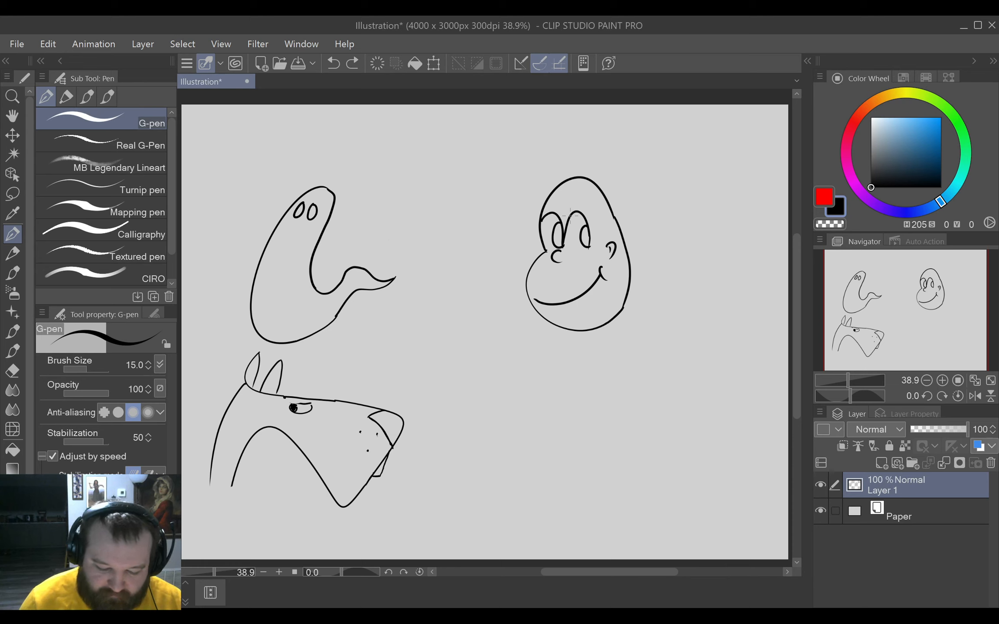
key(e)
key(p)
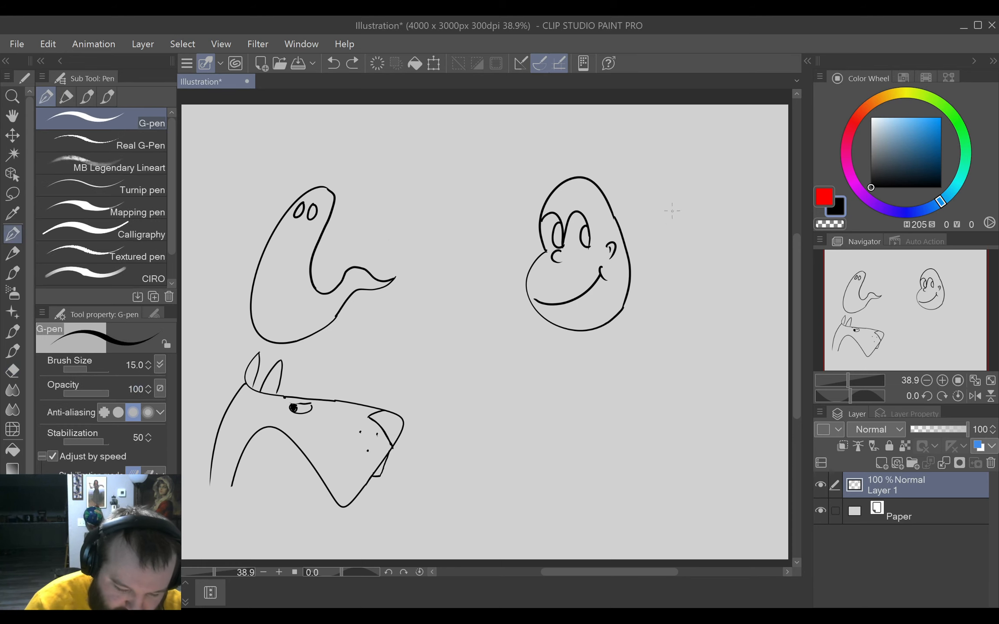
Reduce the hard eraser to size 73.2, cut a notch into the inner side of each pupil, and outline the notches with the G-pen.
key(e)
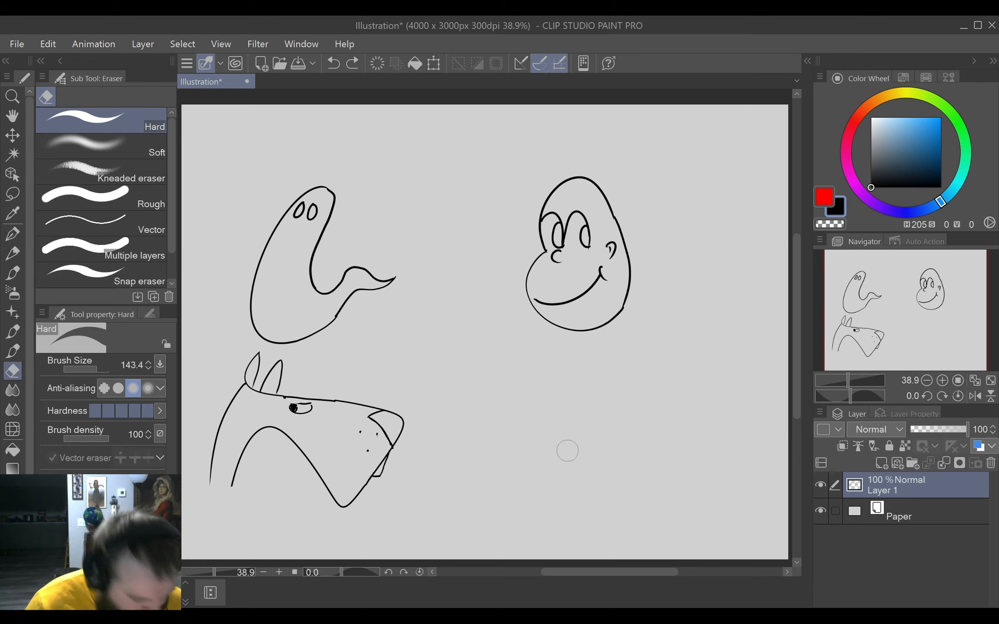
ctrl+alt+drag(617, 422, 611, 418)
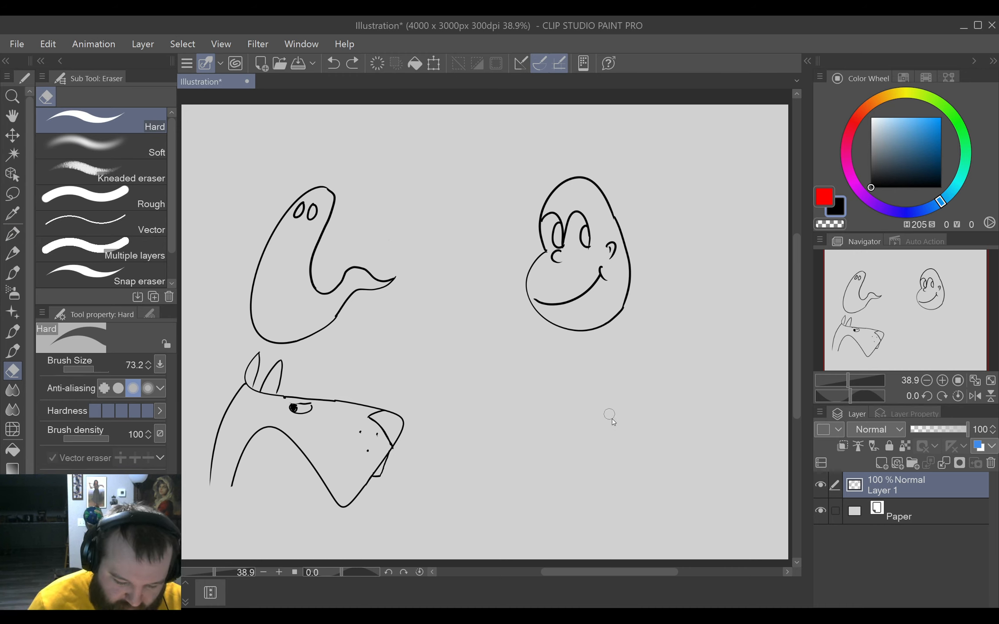
click(579, 232)
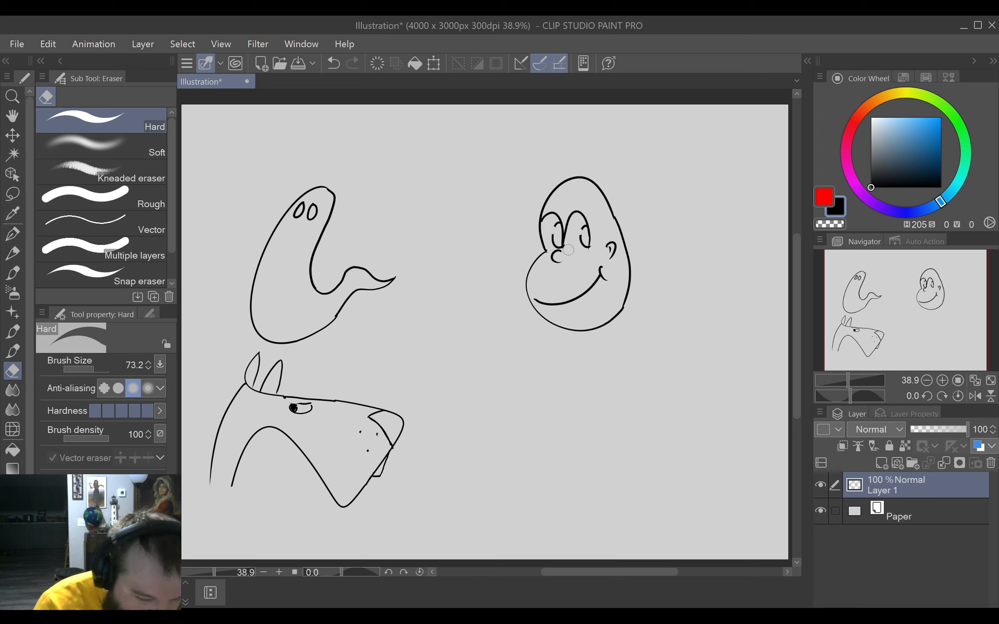
click(13, 234)
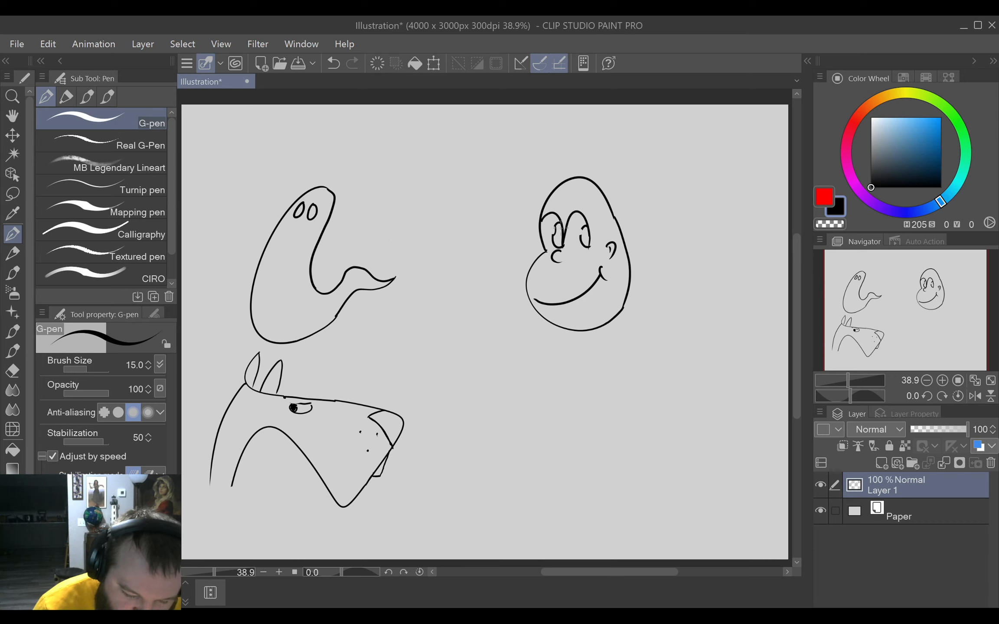
drag(582, 223, 585, 240)
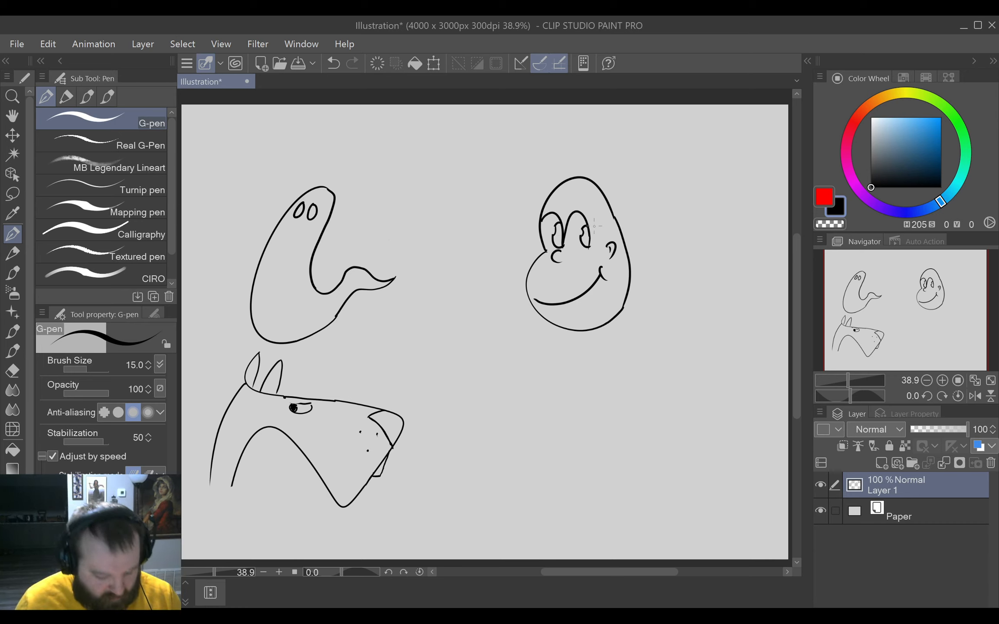
Lasso the smiling face, move it closer to the ghost, and deselect it.
key(m)
mouse_move(591, 381)
mouse_down()
mouse_move(595, 101)
mouse_move(664, 391)
mouse_up()
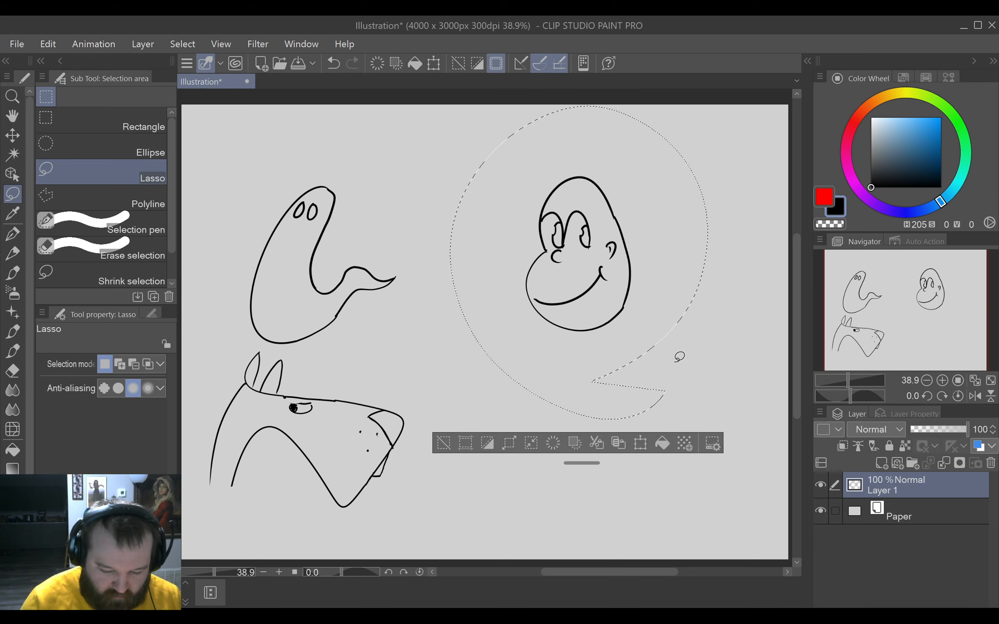
click(640, 443)
drag(612, 212, 513, 223)
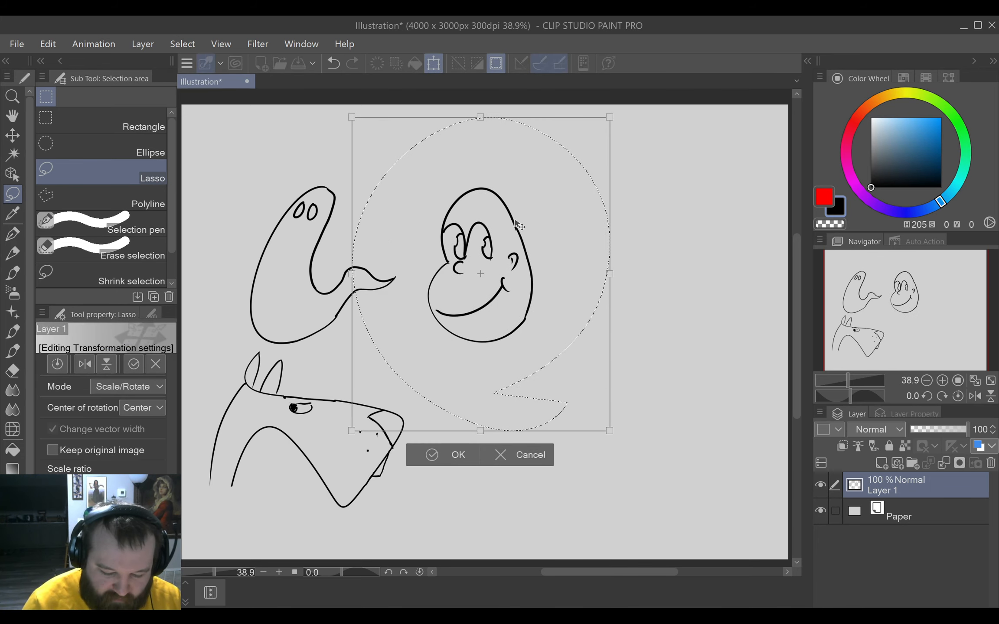
click(444, 455)
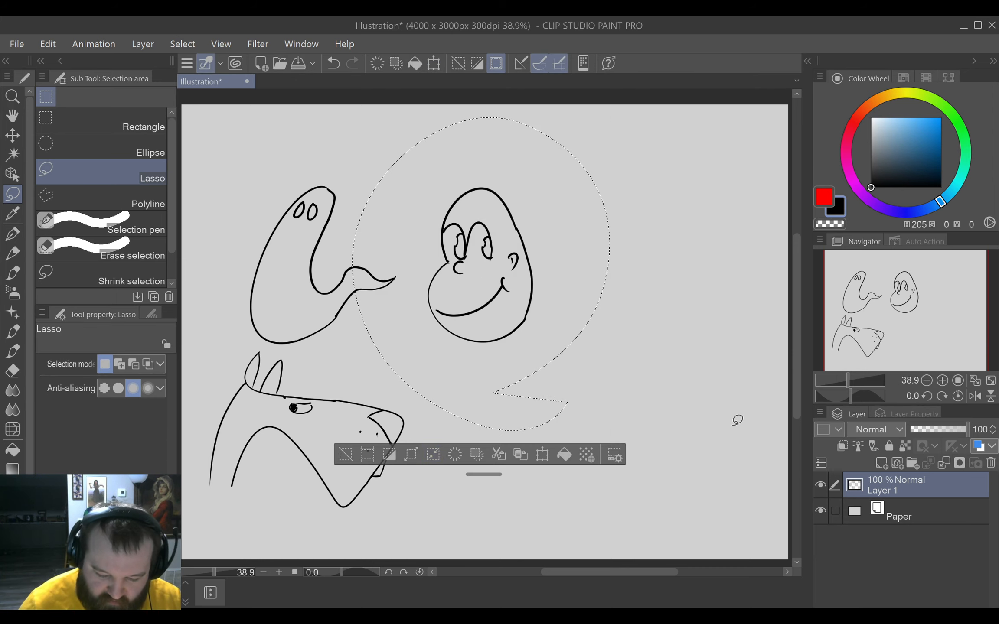
click(355, 455)
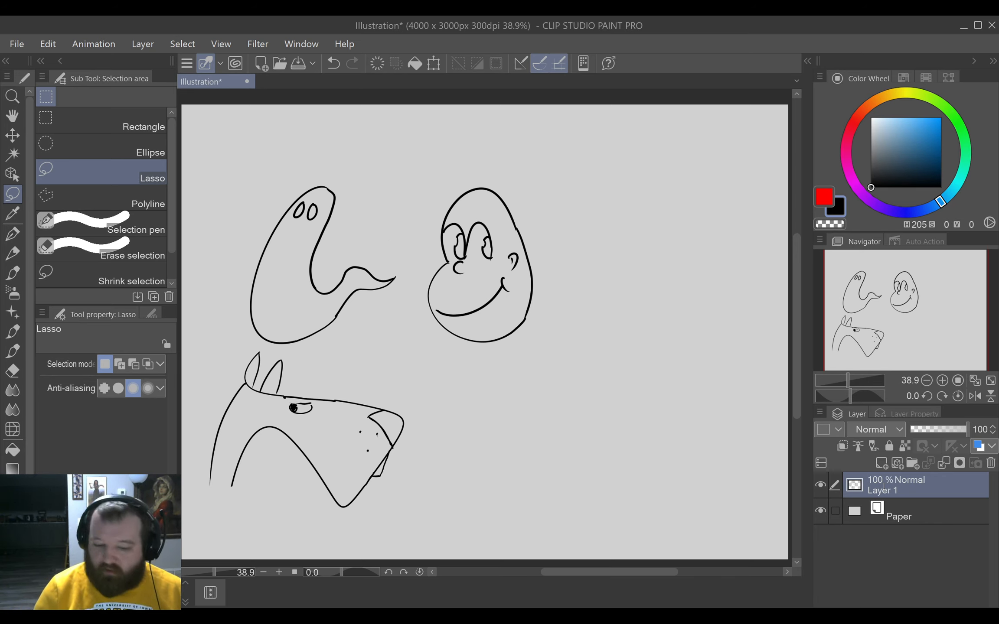
Rename Layer 1 as Warmup.
text(Warmup)
key(Return)
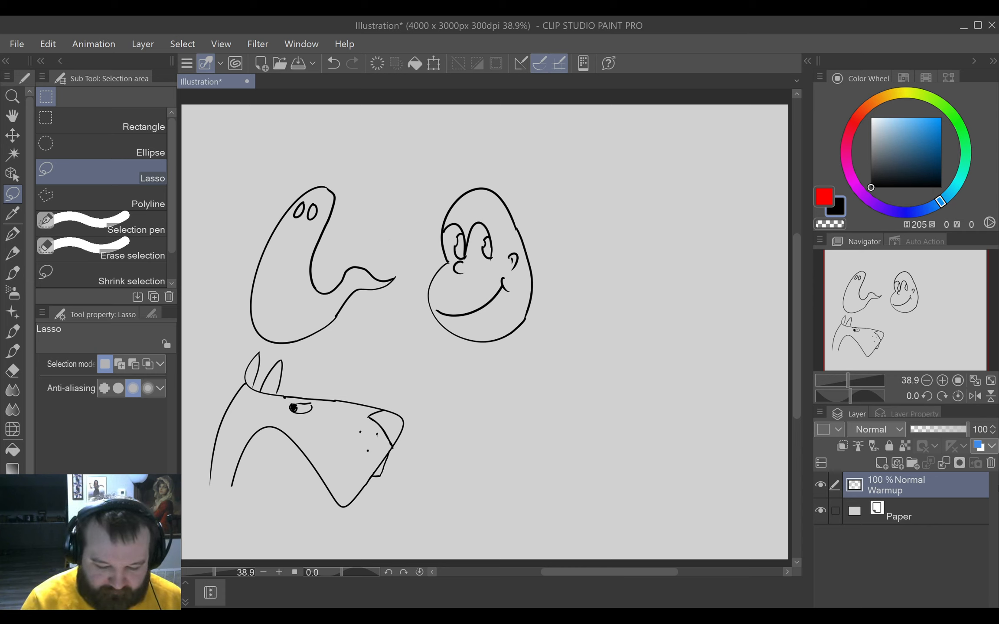
key(p)
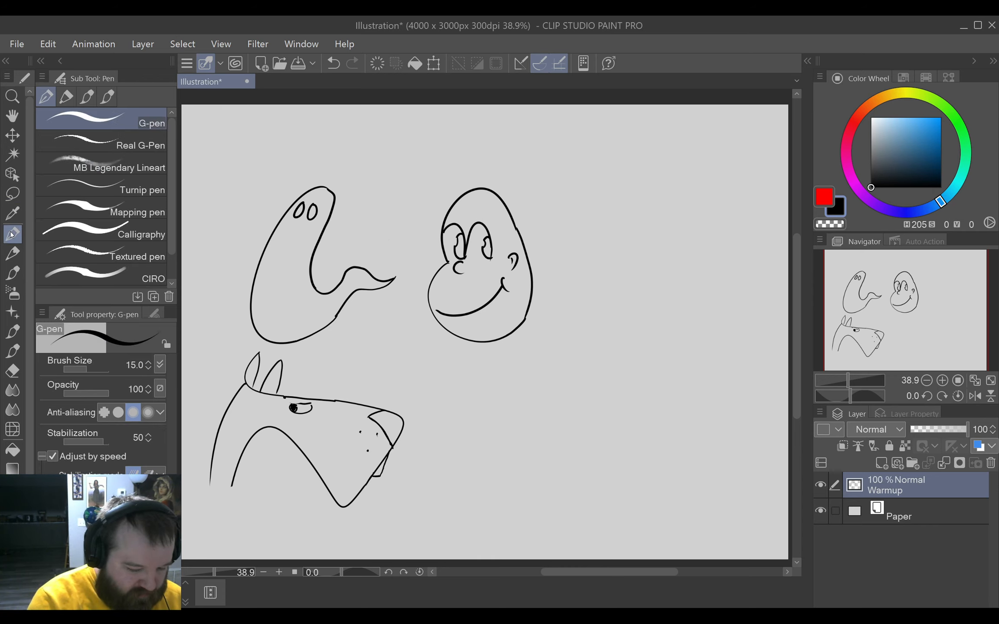
mouse_move(538, 391)
mouse_down()
mouse_move(590, 319)
mouse_move(598, 345)
mouse_up()
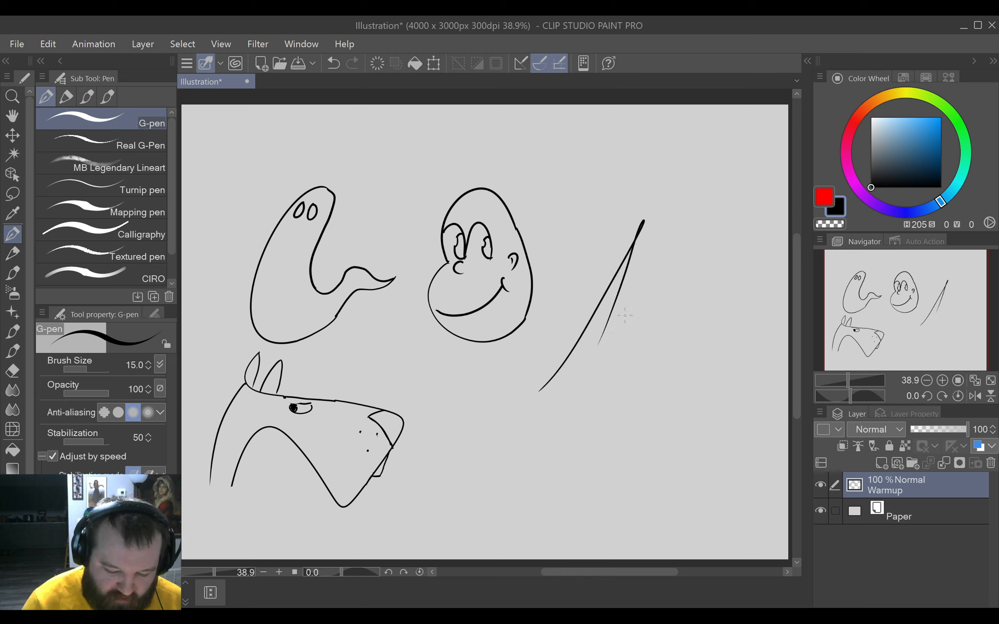
key(ctrl+z)
mouse_move(647, 224)
mouse_down()
mouse_move(538, 418)
mouse_move(607, 369)
mouse_move(525, 509)
mouse_move(604, 445)
mouse_move(537, 556)
mouse_up()
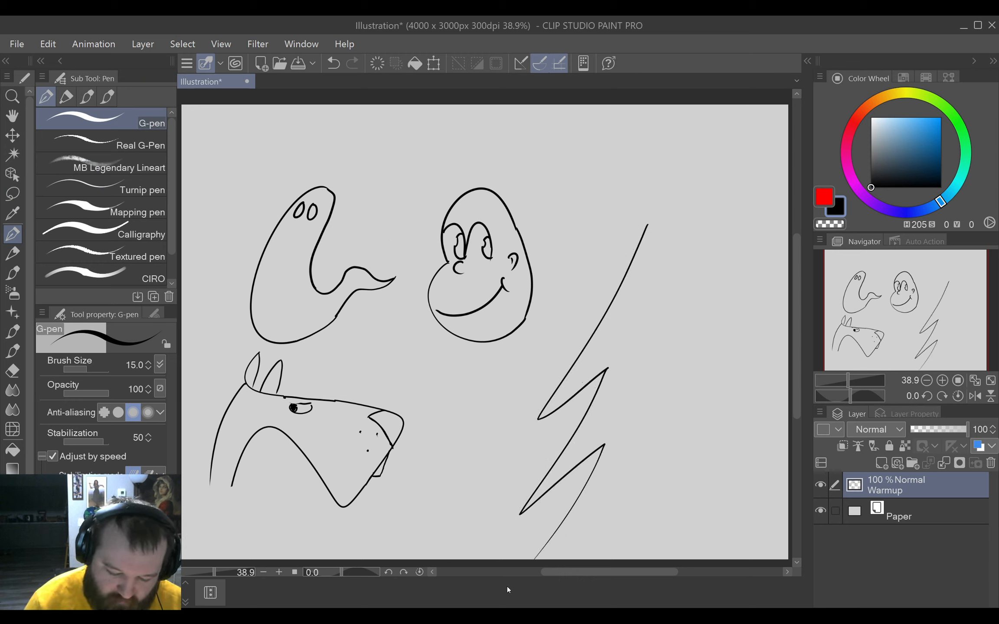
key(ctrl+z)
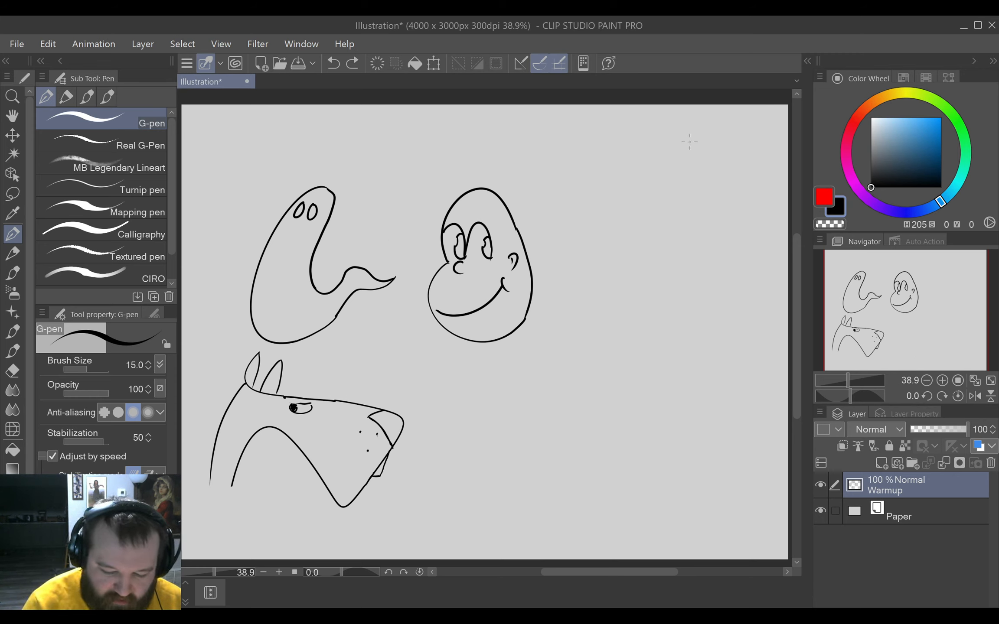
Draw the jagged side of a pine tree beside the face, widening down to a long base line, and extend its tip to the canvas's upper edge.
mouse_move(690, 142)
mouse_down()
mouse_move(639, 210)
mouse_move(675, 181)
mouse_move(666, 204)
mouse_move(592, 298)
mouse_move(648, 261)
mouse_move(559, 390)
mouse_move(662, 347)
mouse_move(627, 399)
mouse_move(507, 509)
mouse_move(723, 486)
mouse_up()
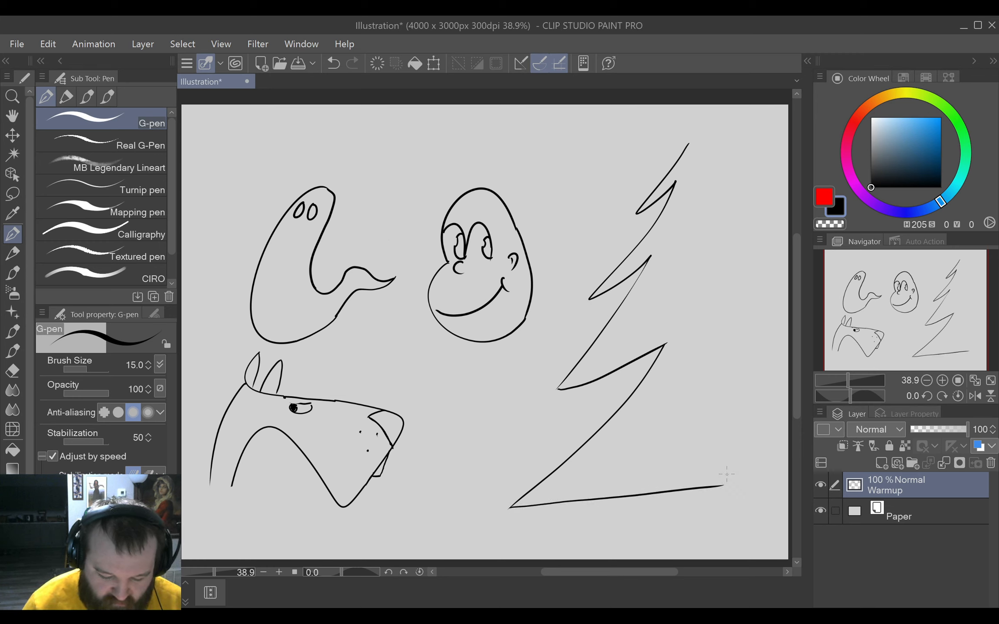
mouse_move(686, 148)
mouse_down()
mouse_move(705, 127)
mouse_move(695, 130)
mouse_move(700, 120)
mouse_move(675, 142)
mouse_move(693, 108)
mouse_move(678, 134)
mouse_move(708, 128)
mouse_up()
key(e)
key(p)
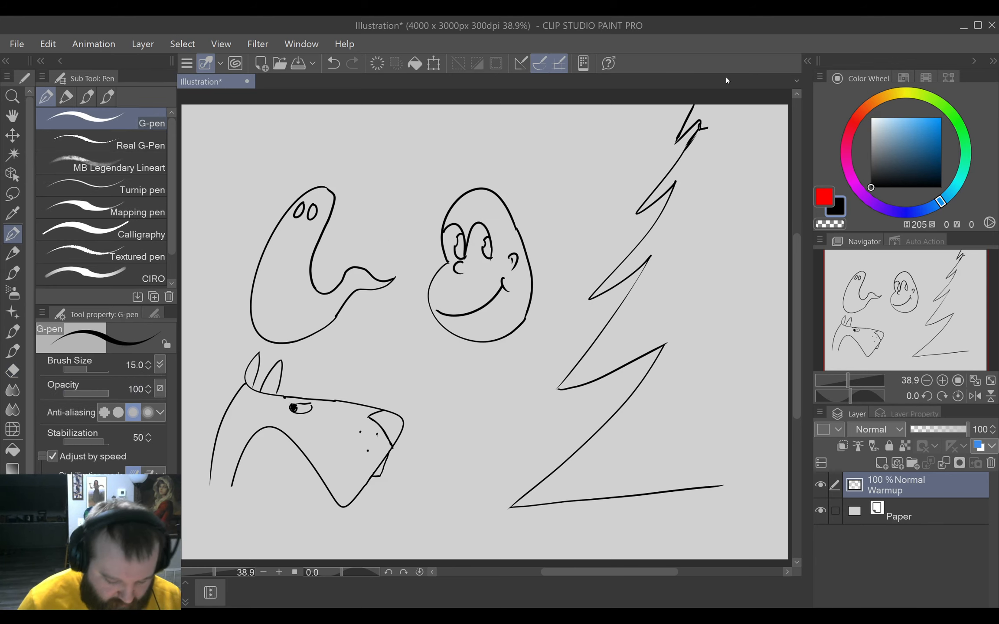
Lasso the whole tree including its base corner, move it against the canvas edge away from the face, and deselect it.
key(m)
mouse_move(704, 518)
mouse_down()
mouse_move(774, 229)
mouse_move(626, 129)
mouse_move(559, 564)
mouse_move(606, 317)
mouse_up()
scroll(575, 287, up, 1)
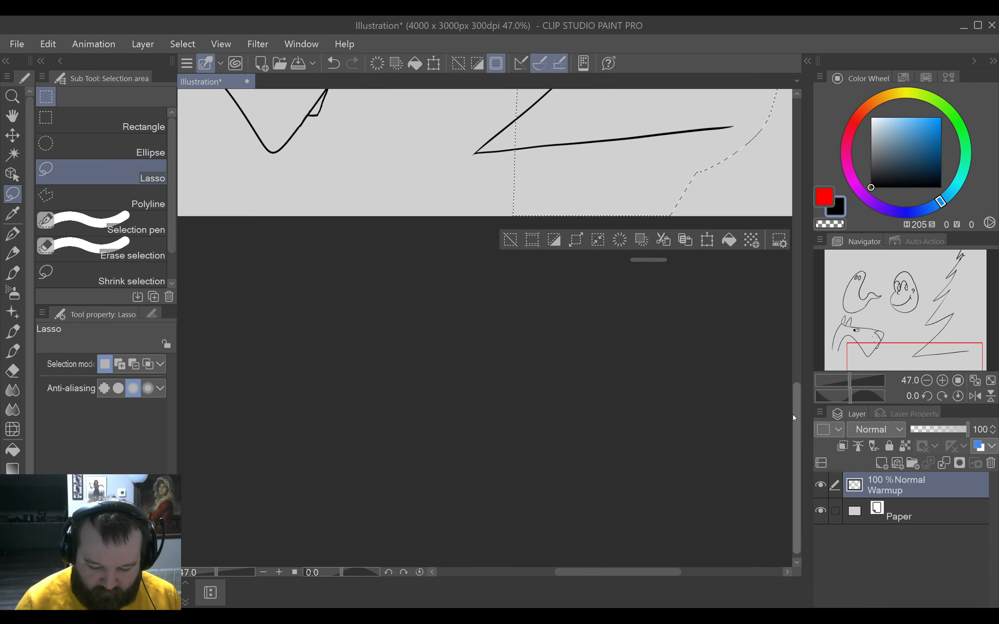
drag(793, 414, 793, 298)
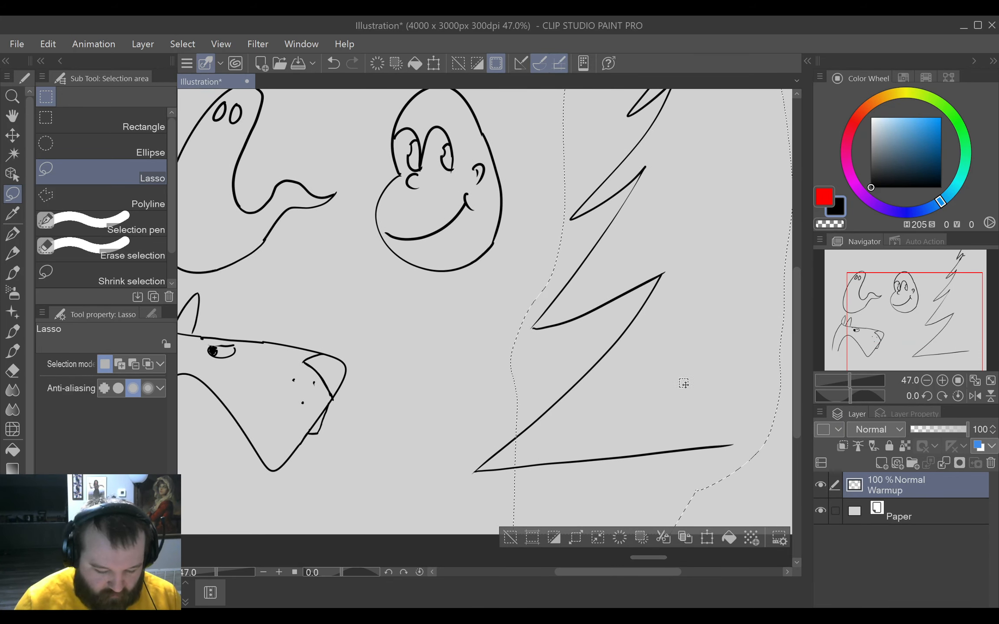
mouse_move(508, 409)
mouse_down()
mouse_move(459, 415)
mouse_move(462, 528)
mouse_move(547, 396)
mouse_move(499, 394)
mouse_up()
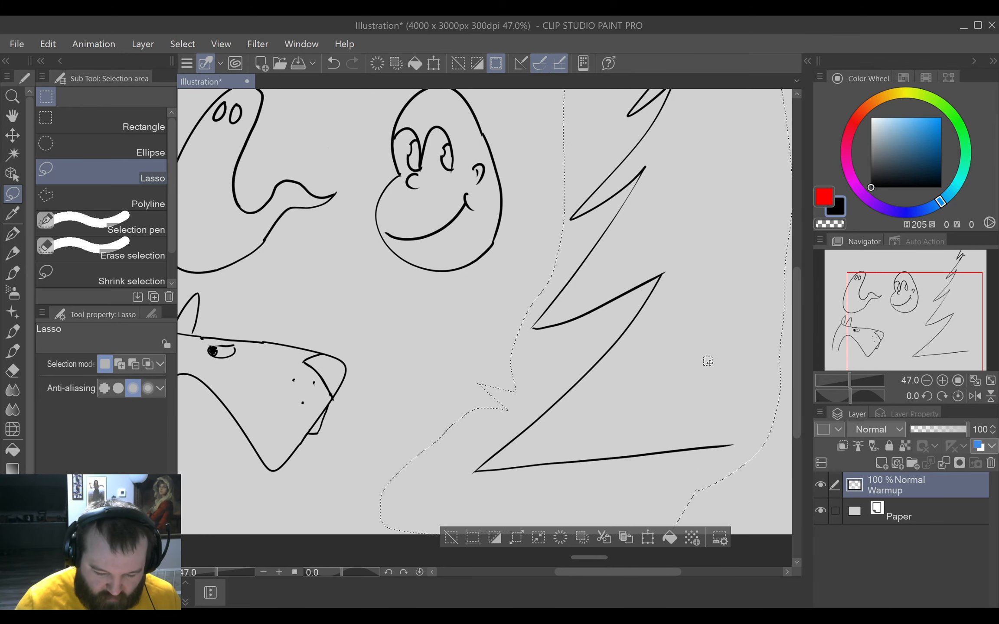
scroll(707, 357, down, 2)
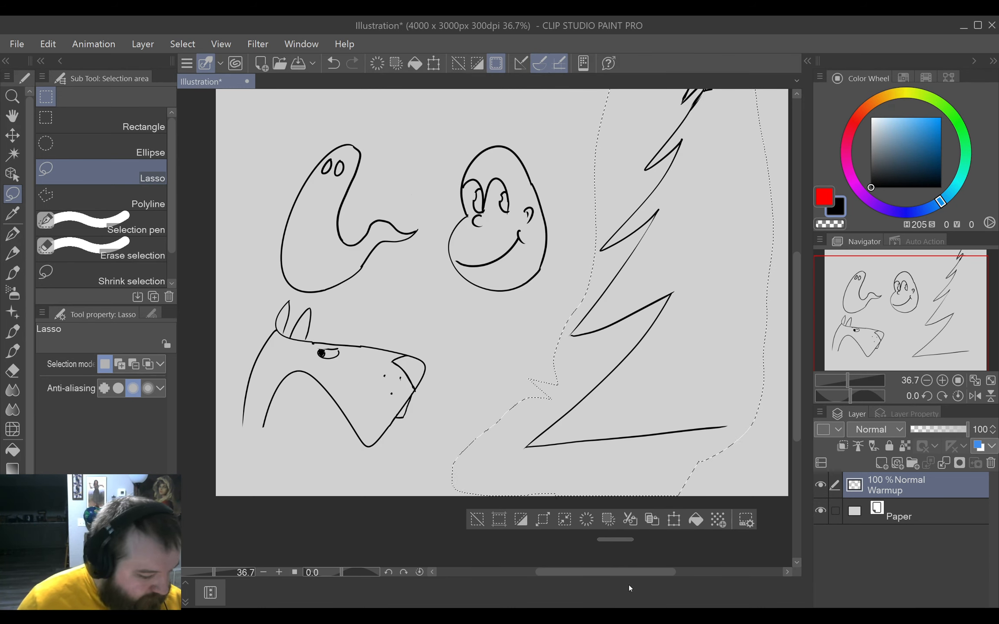
key(ctrl+0)
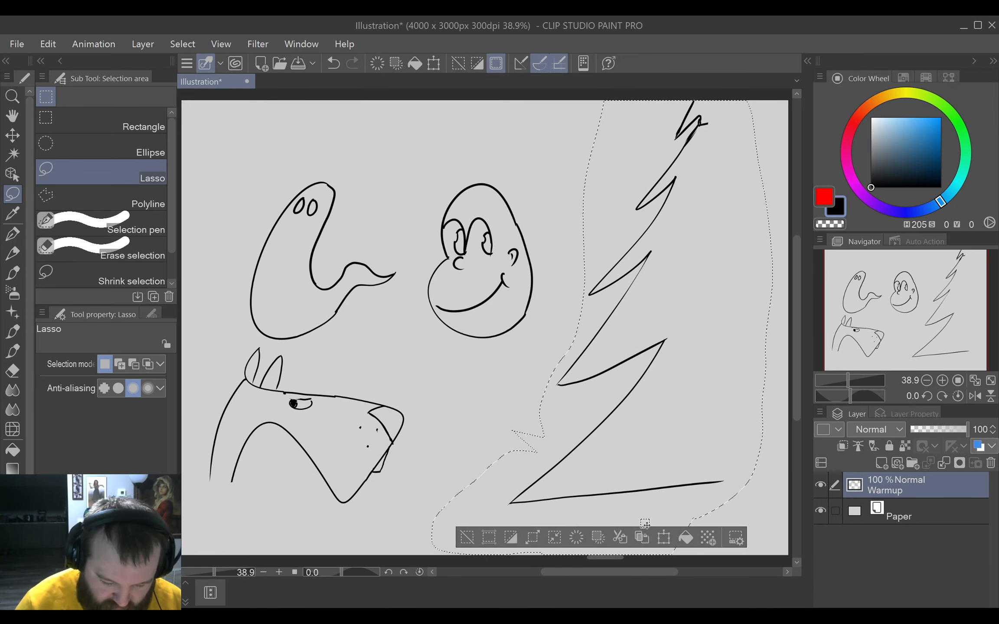
click(665, 537)
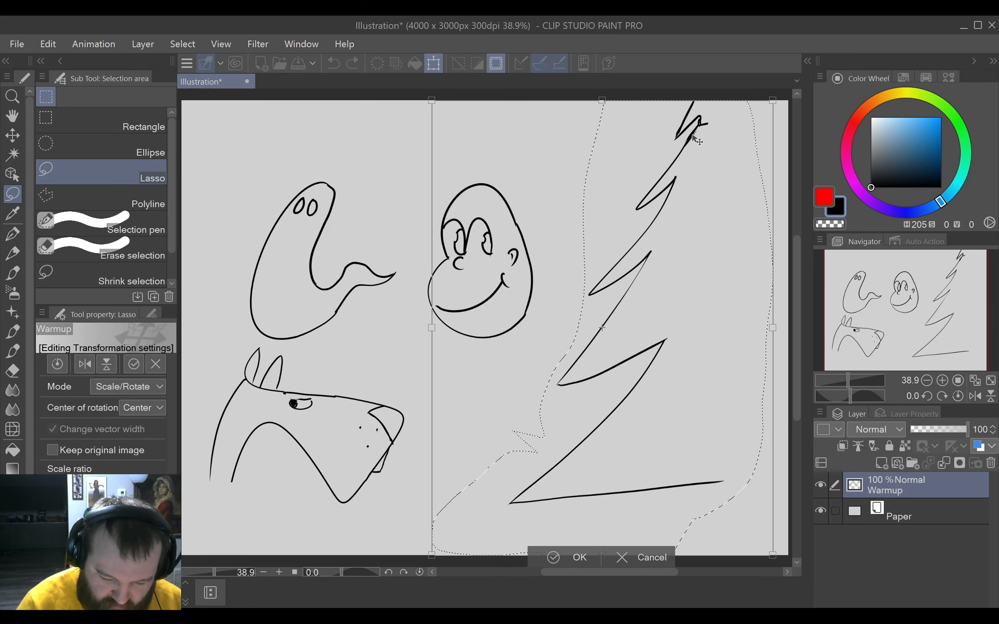
drag(697, 141, 781, 155)
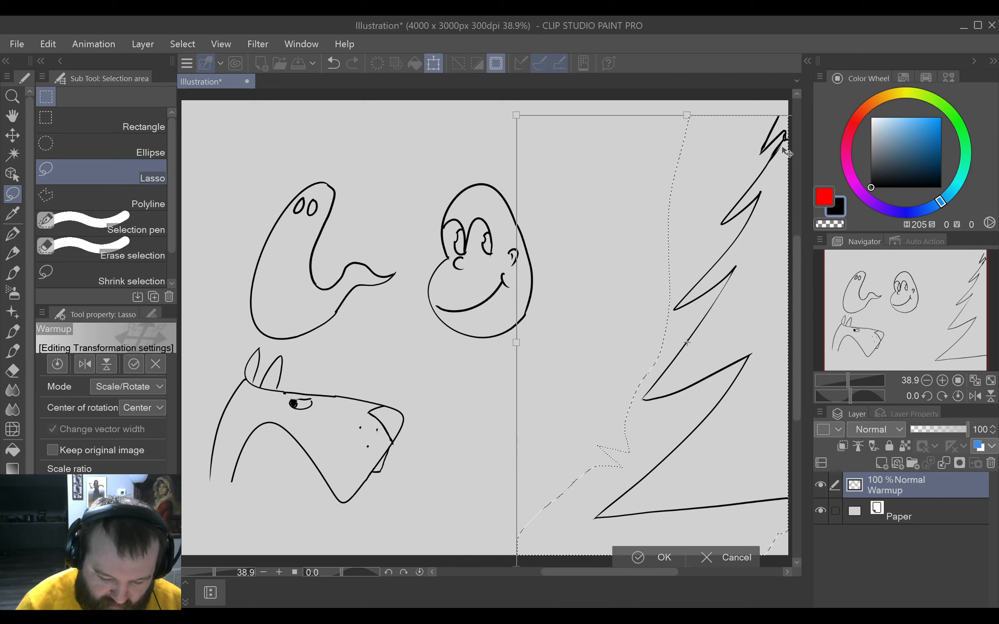
click(650, 551)
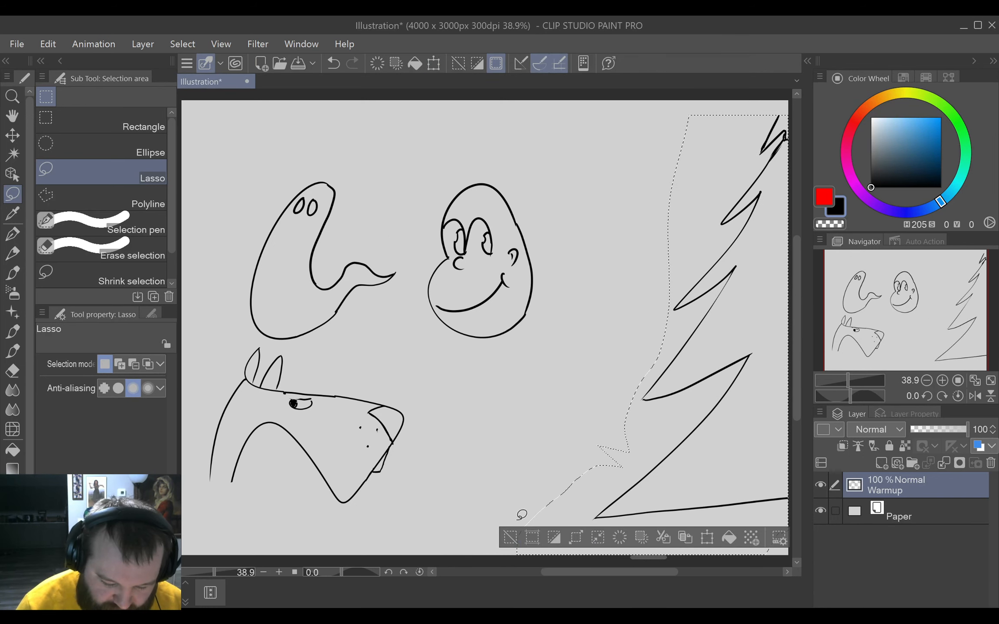
click(511, 538)
Extend the tree's tip with small zigzag branches up to the canvas's upper edge, erasing and redrawing the topmost strokes.
click(13, 234)
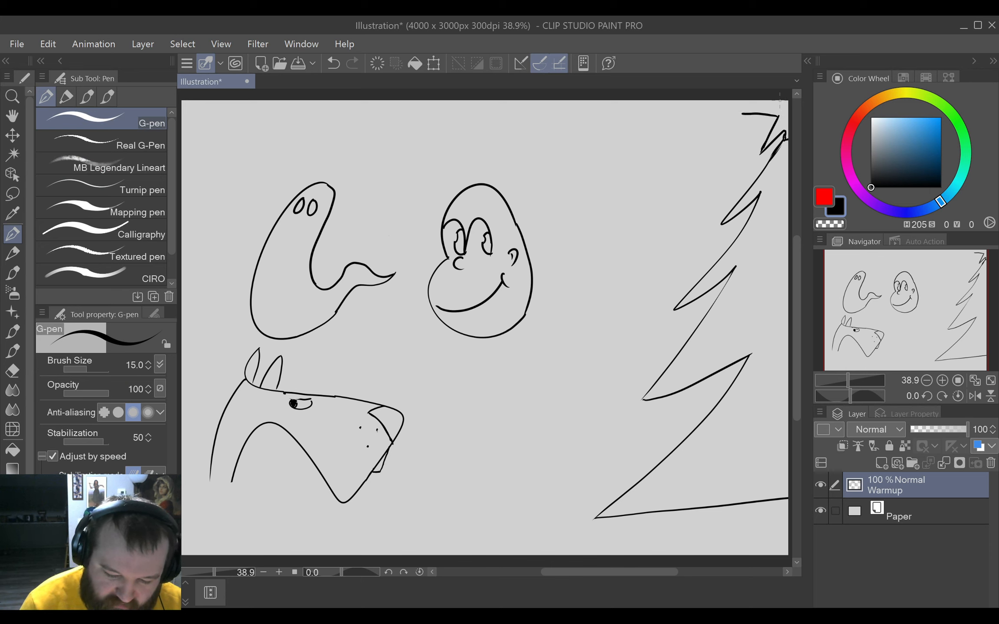
key(e)
drag(736, 114, 782, 111)
key(p)
key(e)
key(p)
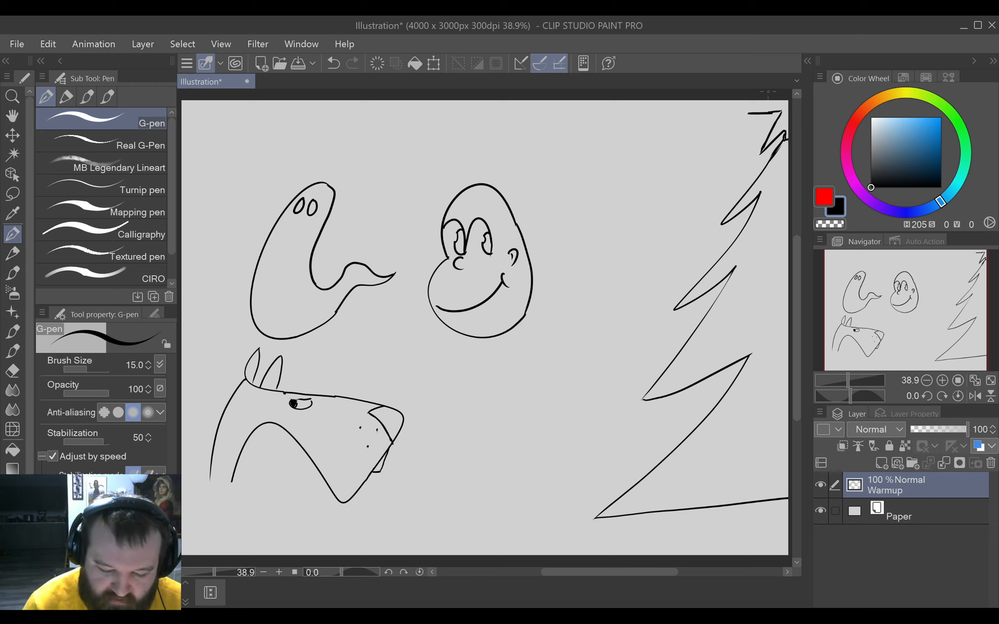
key(e)
drag(745, 109, 802, 100)
key(p)
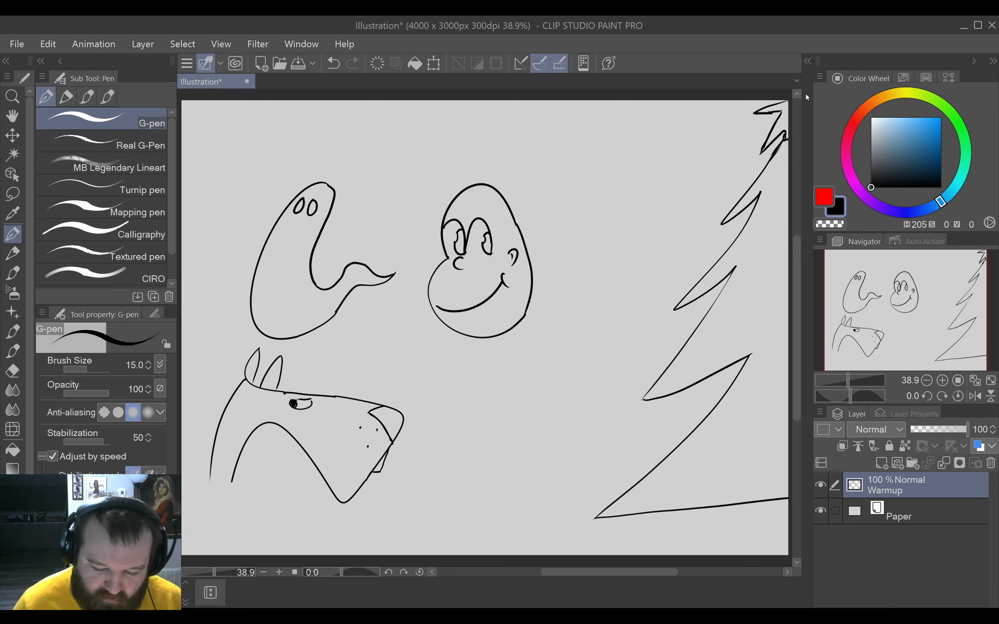
Undo the latest strokes on the tree's tip, erase the remaining top branch and redraw it up to the canvas's upper edge.
key(ctrl+z)
key(ctrl+z)
key(e)
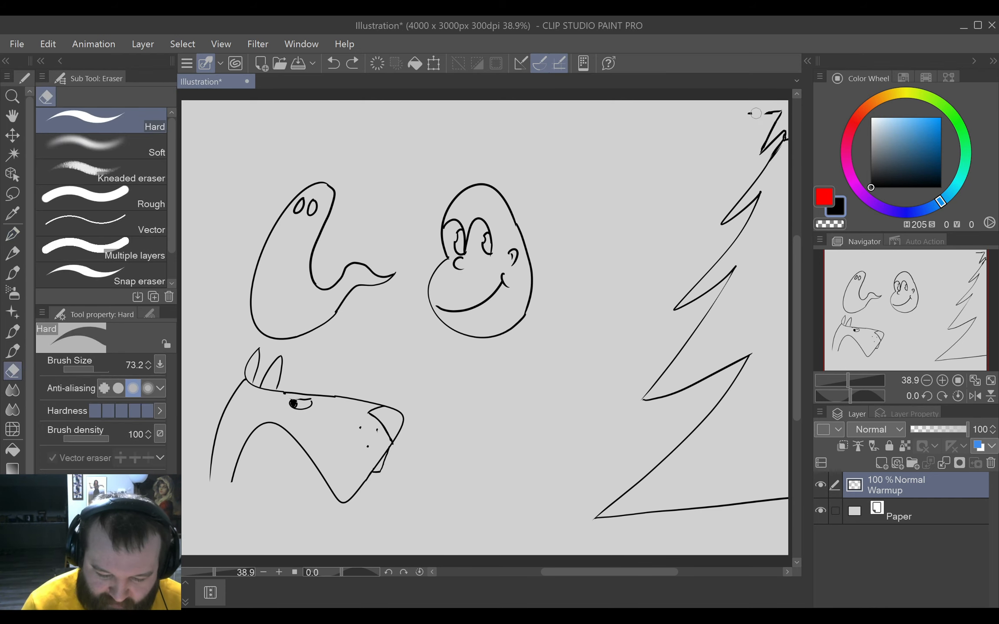
mouse_move(748, 113)
mouse_down()
mouse_move(792, 97)
mouse_move(777, 111)
mouse_move(755, 110)
mouse_move(780, 117)
mouse_move(746, 107)
mouse_move(789, 90)
mouse_up()
key(p)
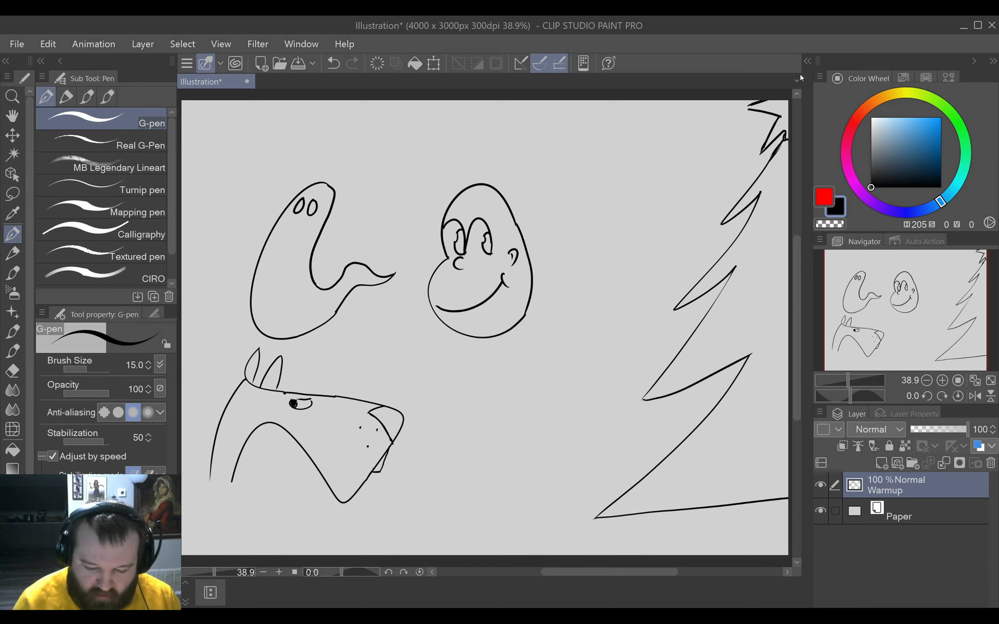
Draw four small round ornaments spread down the inside of the pine tree.
mouse_move(770, 250)
mouse_down()
mouse_move(767, 263)
mouse_move(771, 251)
mouse_up()
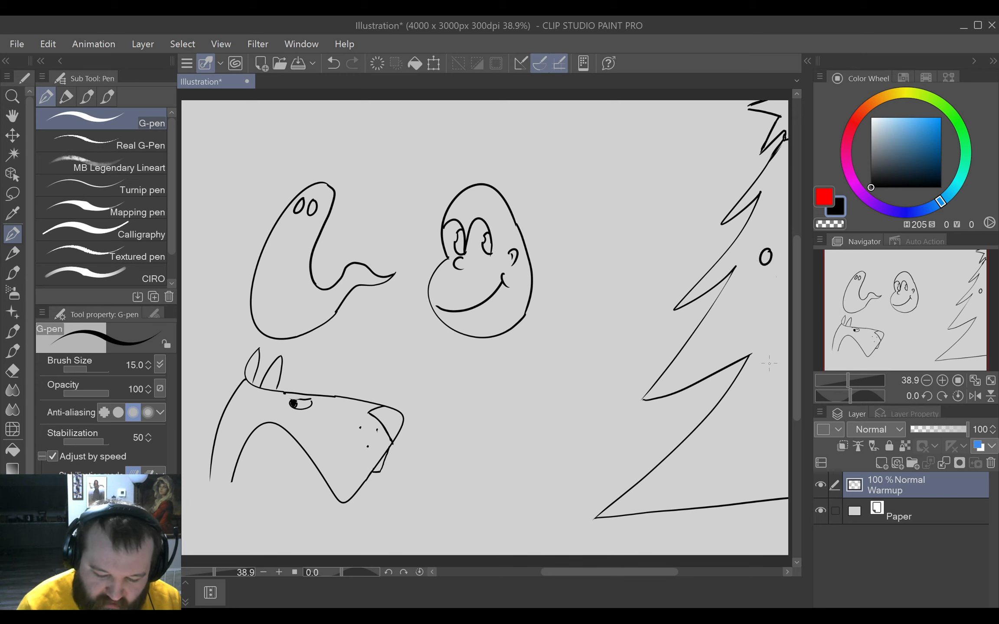
mouse_move(722, 446)
mouse_down()
mouse_move(727, 460)
mouse_move(730, 442)
mouse_up()
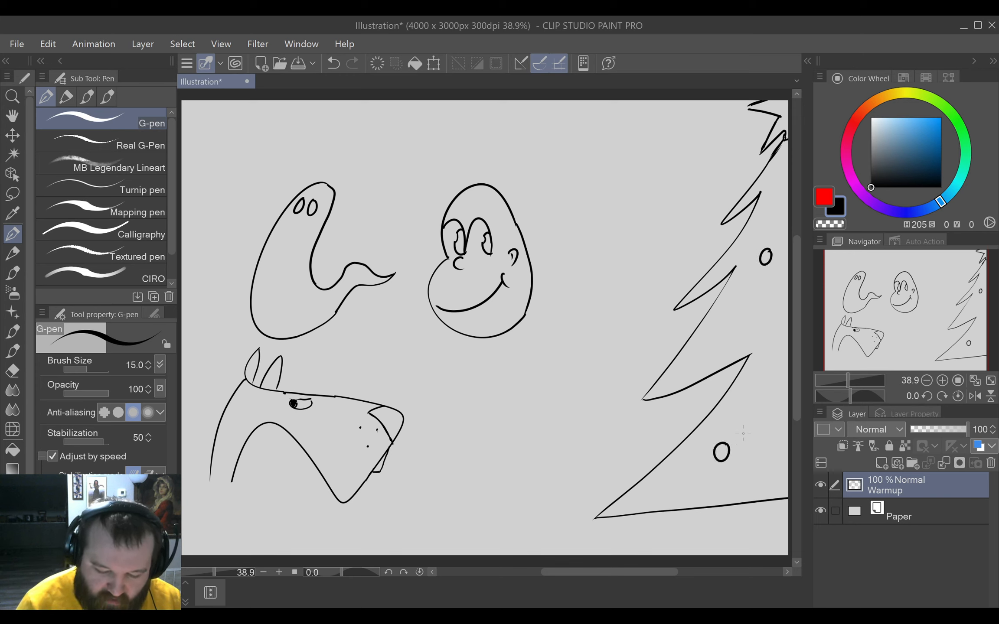
mouse_move(740, 306)
mouse_down()
mouse_move(743, 316)
mouse_move(743, 302)
mouse_up()
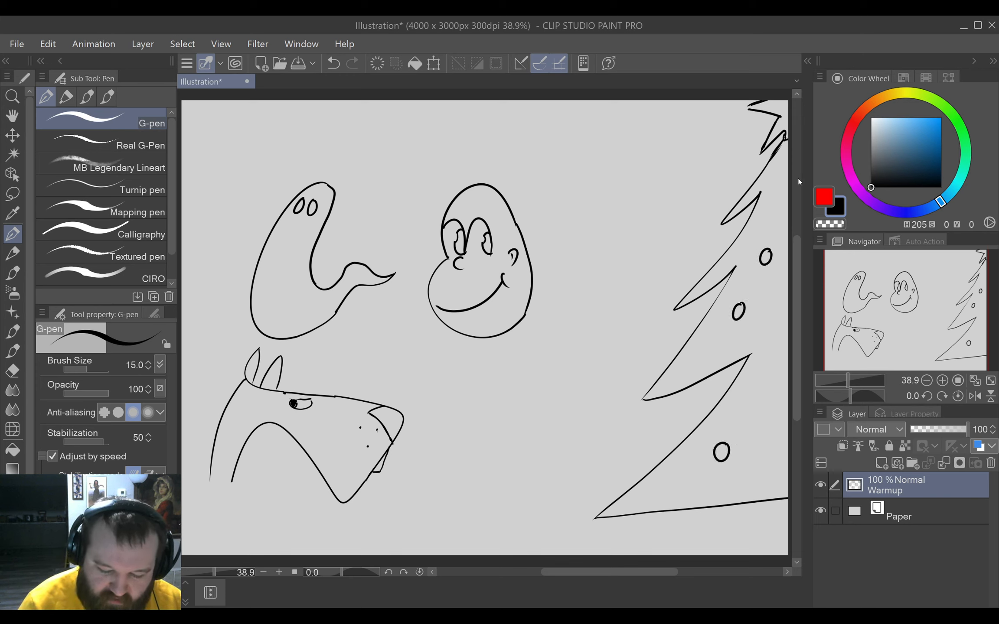
mouse_move(785, 180)
mouse_down()
mouse_move(779, 190)
mouse_move(786, 183)
mouse_up()
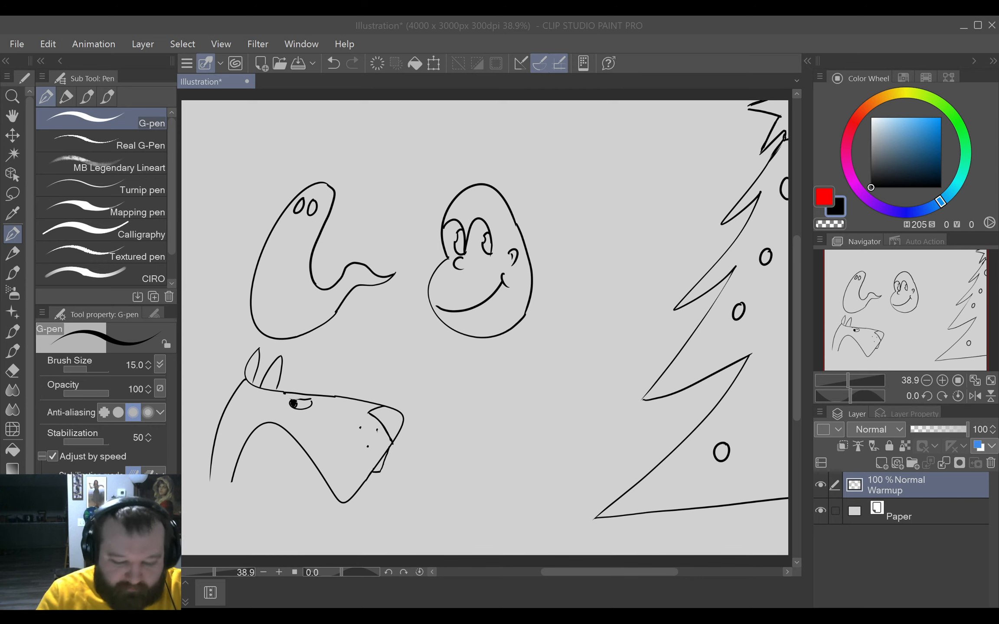
Hide the Warmup layer and create a folder named Nautilloid with a new empty layer inside it.
click(820, 484)
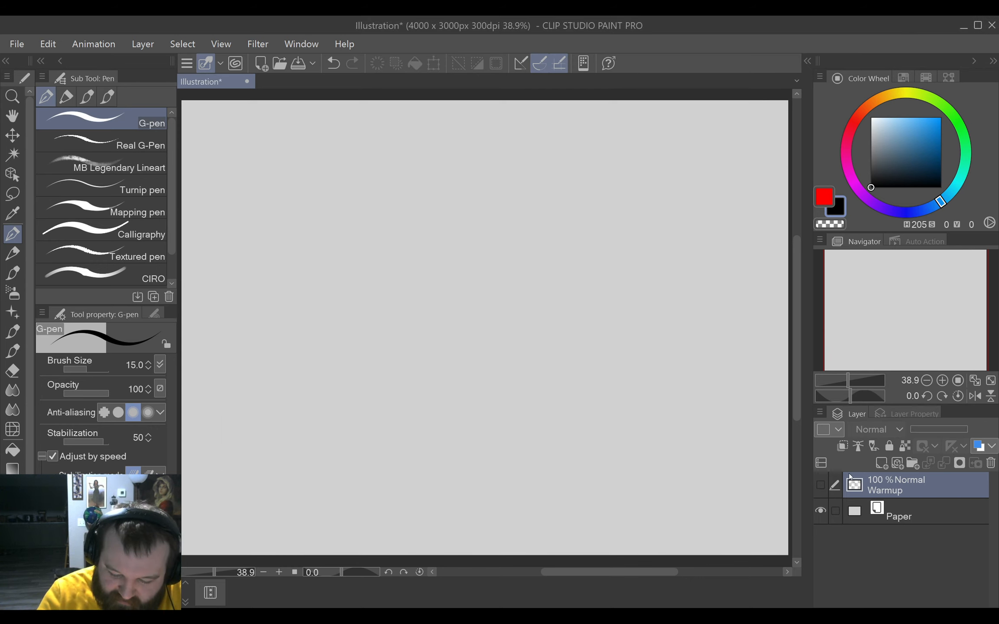
click(912, 463)
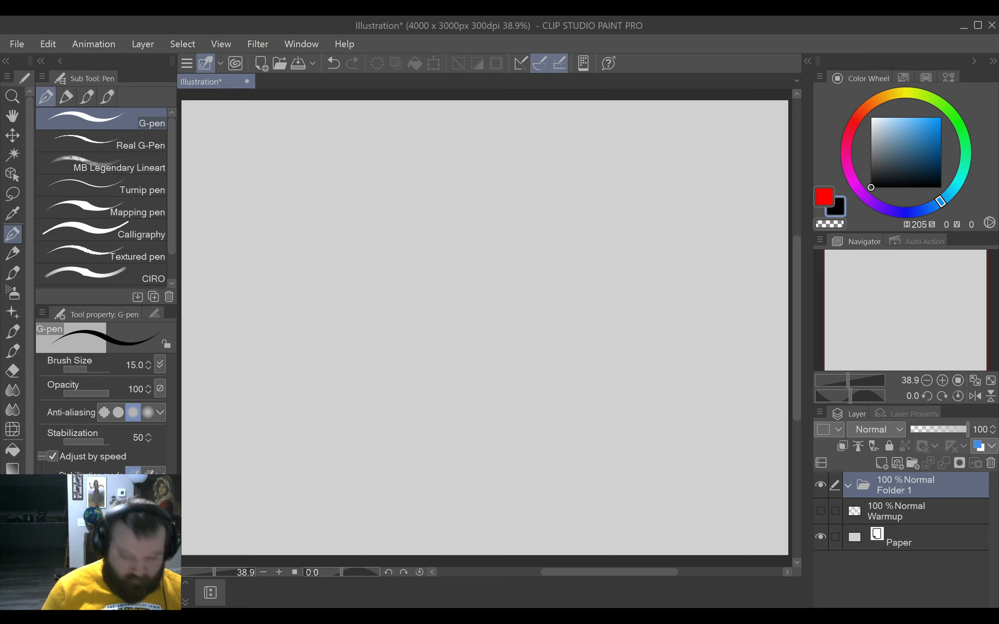
text(Nautiloid)
key(Return)
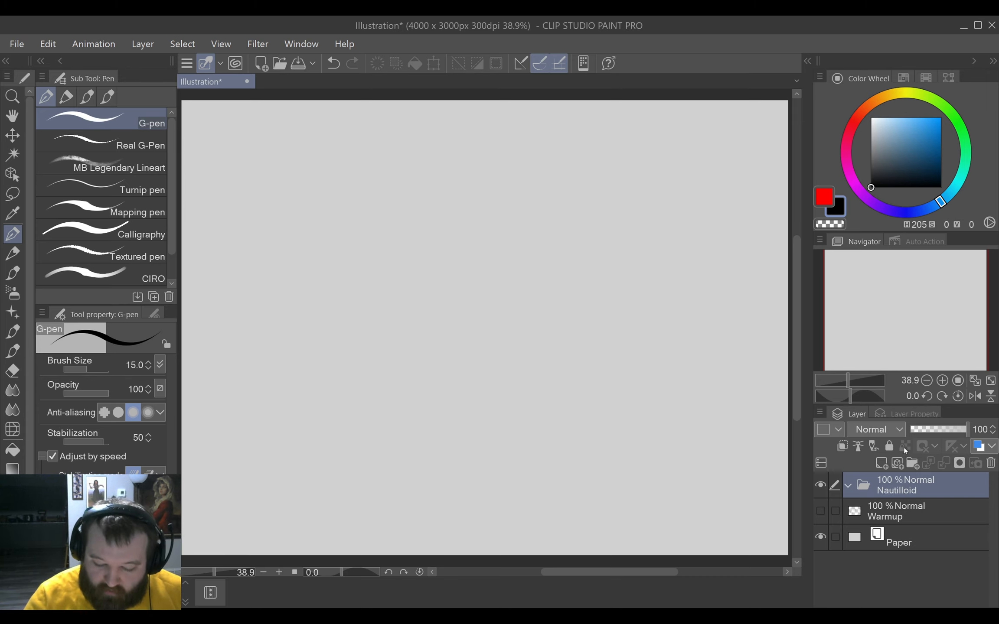
click(881, 464)
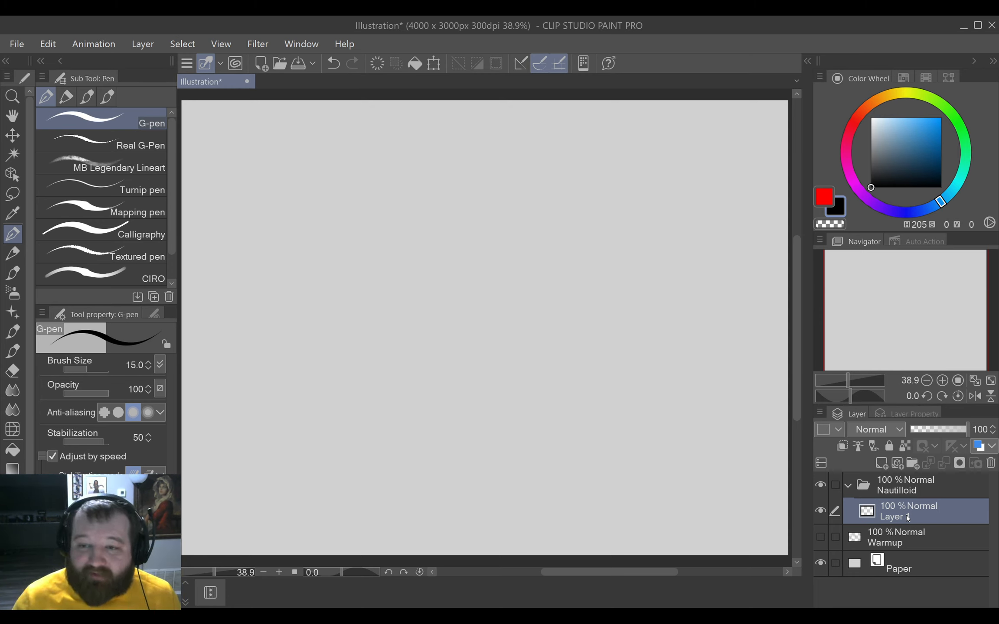
Try a large wavy freehand stroke across the empty canvas and undo it.
mouse_move(260, 404)
mouse_down()
mouse_move(262, 388)
mouse_move(502, 259)
mouse_move(644, 212)
mouse_up()
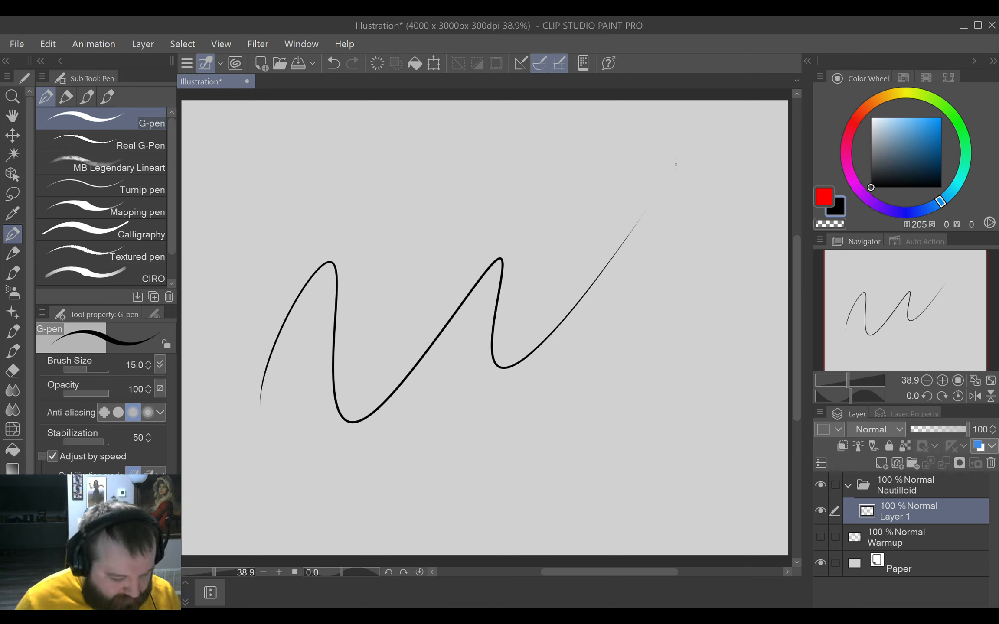
key(ctrl+z)
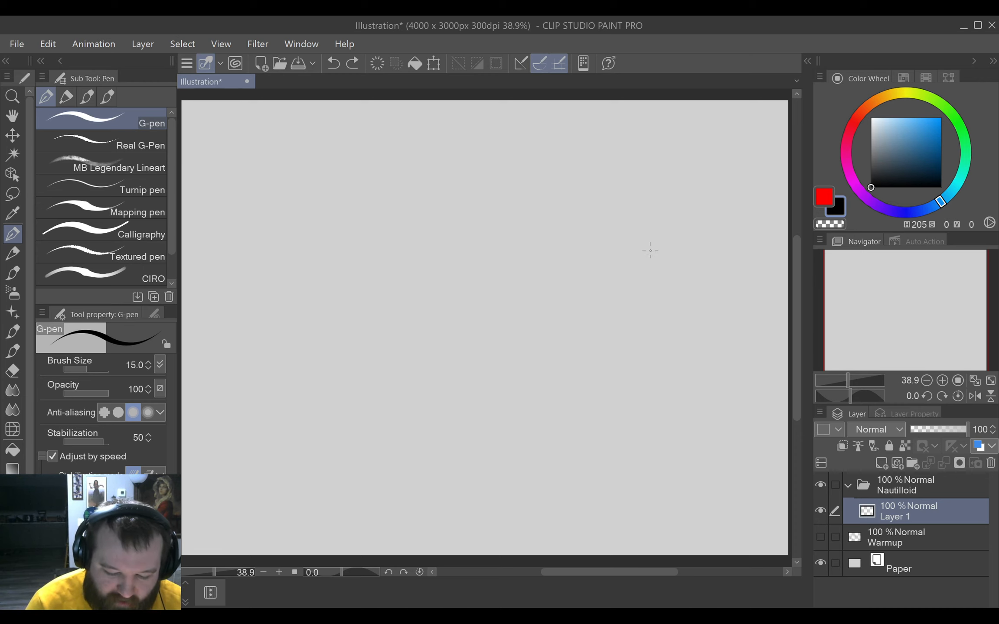
Draw a freehand circle near the canvas's right edge, undoing rough attempts, and erase and redraw its upper arc to close it cleanly.
mouse_move(650, 238)
mouse_down()
mouse_move(585, 295)
mouse_move(641, 347)
mouse_move(688, 290)
mouse_move(636, 240)
mouse_move(675, 254)
mouse_move(647, 280)
mouse_move(680, 325)
mouse_move(717, 291)
mouse_move(678, 250)
mouse_move(649, 302)
mouse_move(691, 253)
mouse_up()
key(ctrl+z)
key(ctrl+z)
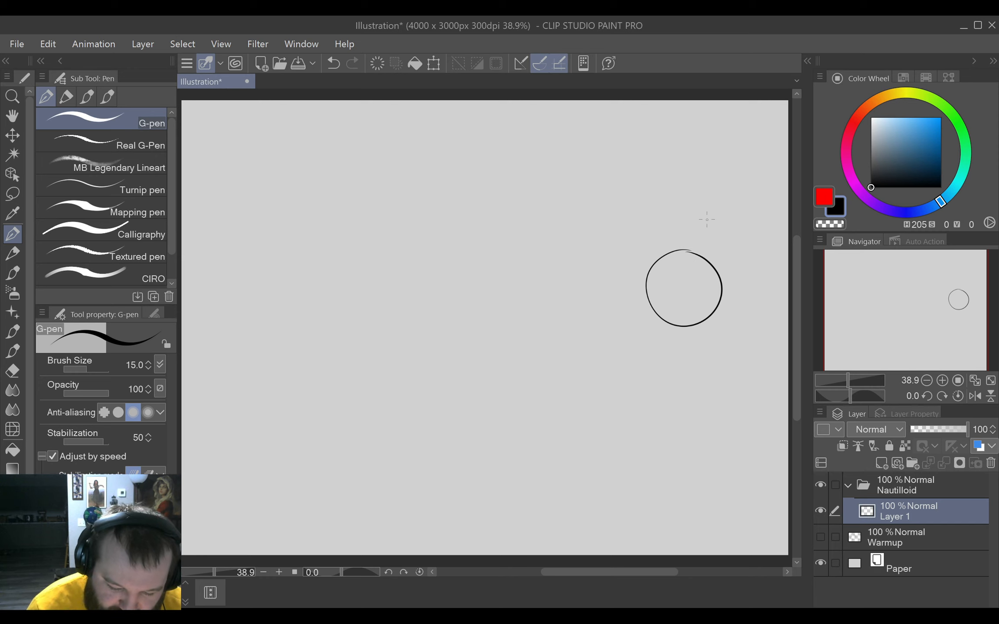
key(e)
drag(692, 244, 677, 249)
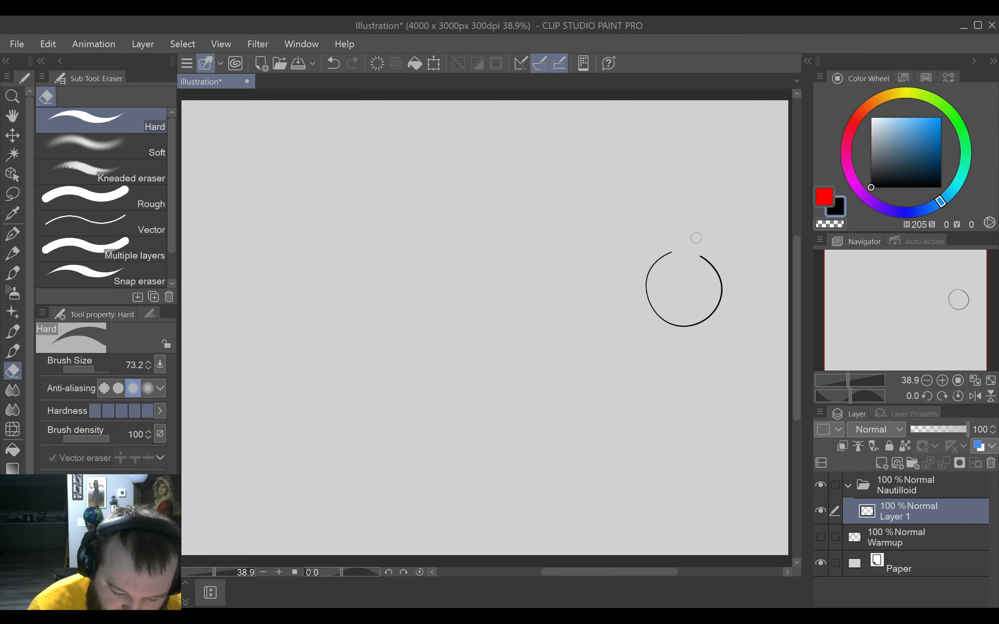
key(p)
drag(647, 328, 669, 316)
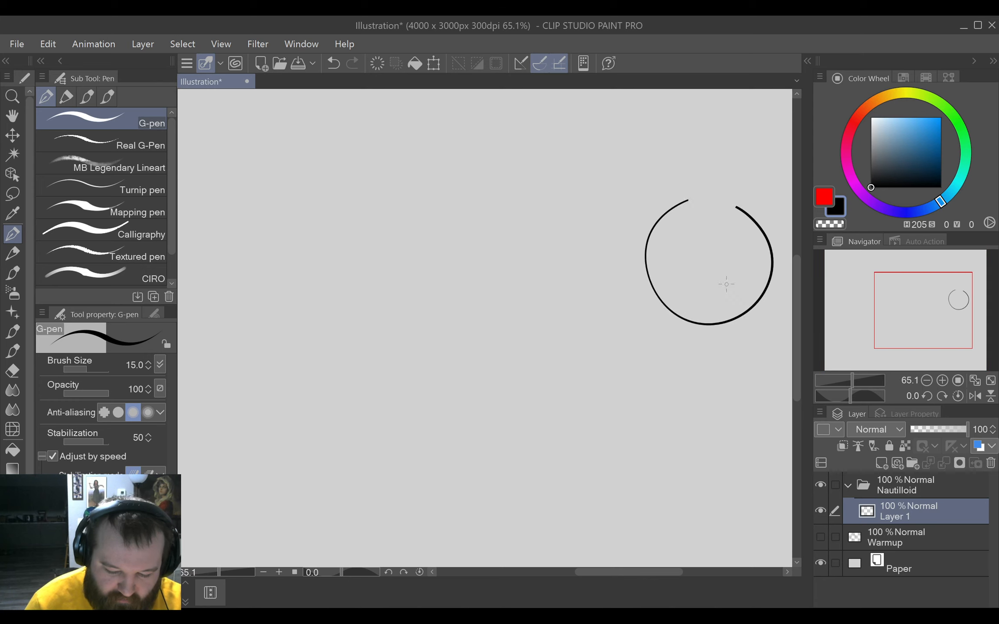
drag(727, 283, 609, 369)
drag(570, 289, 634, 297)
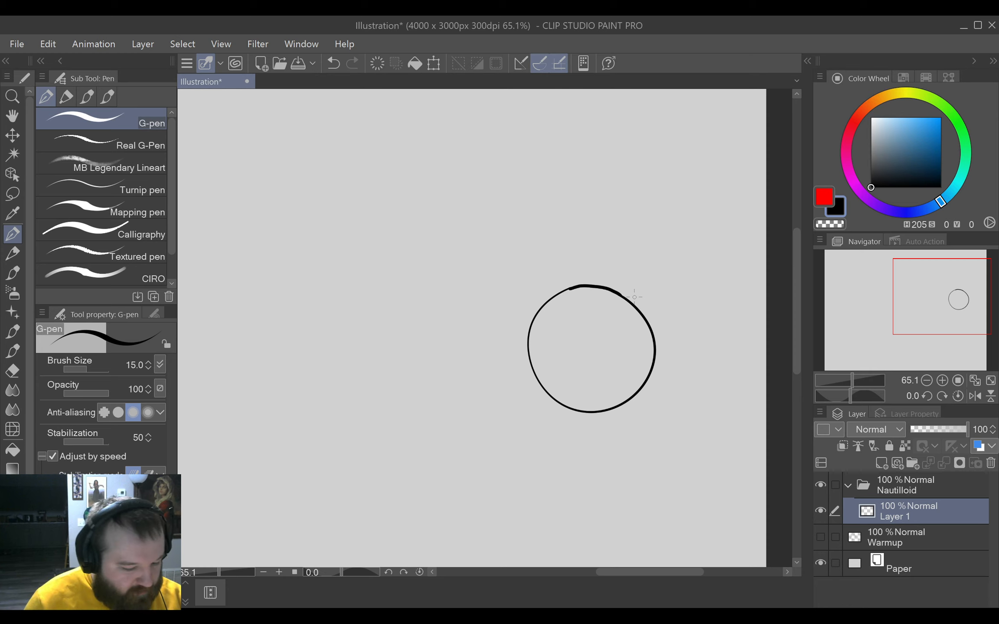
Lasso the circle and scale it down slightly.
drag(592, 375, 574, 387)
drag(521, 412, 589, 385)
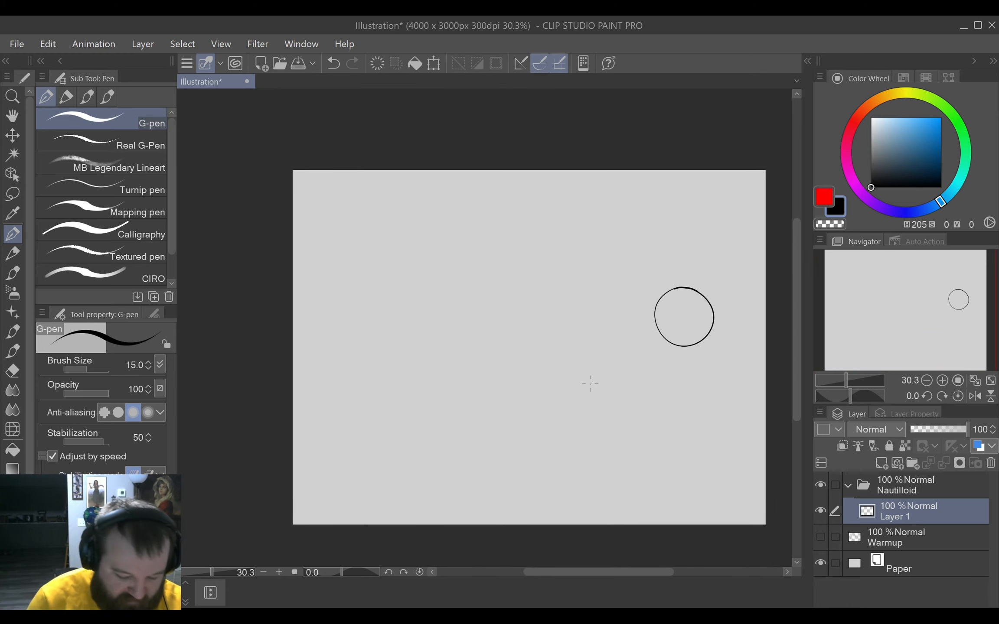
scroll(590, 383, up, 1)
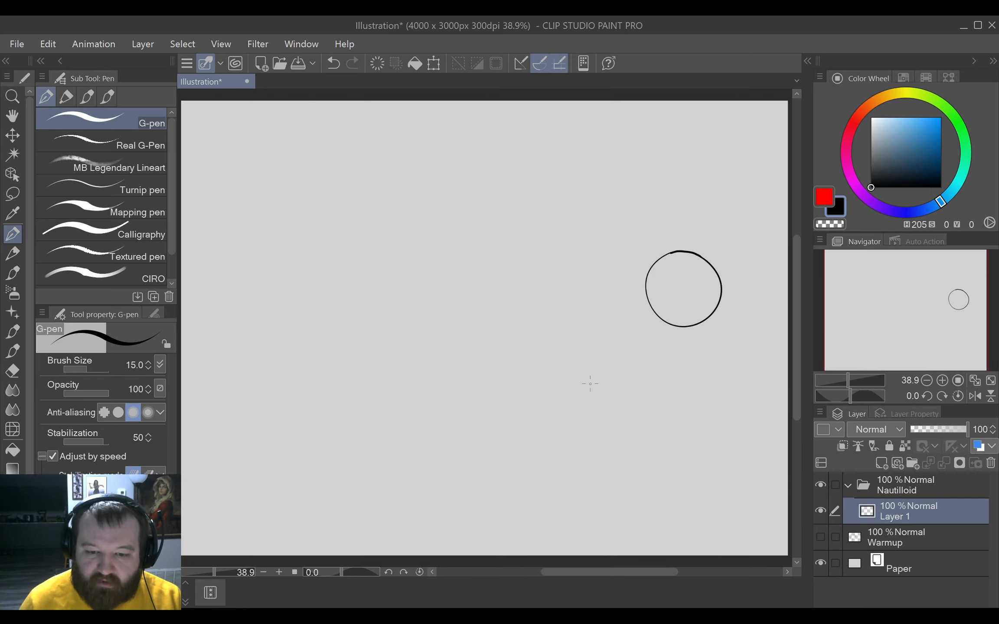
key(m)
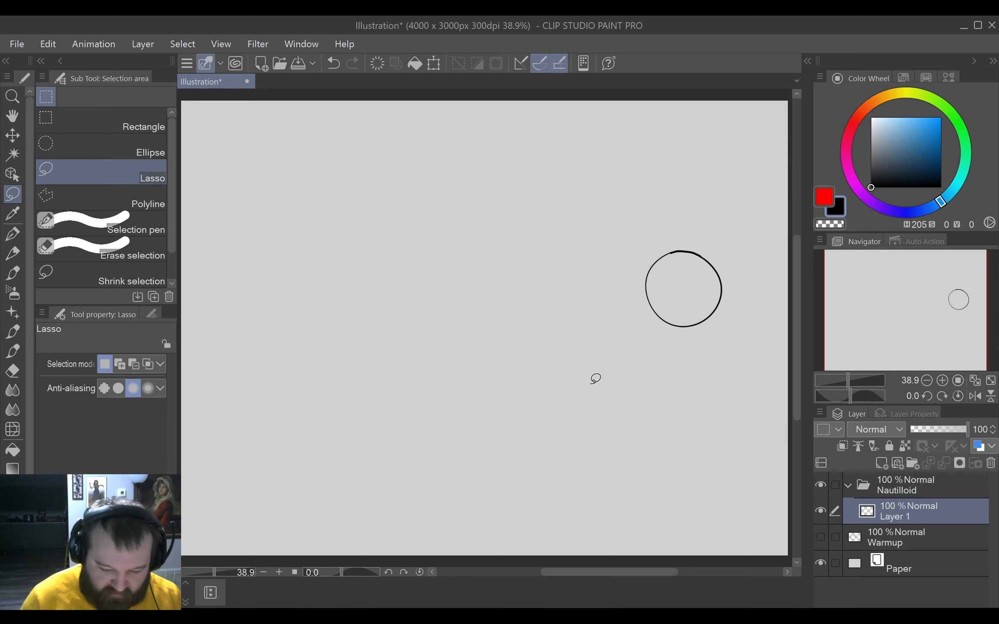
mouse_move(643, 384)
mouse_down()
mouse_move(732, 315)
mouse_move(658, 353)
mouse_up()
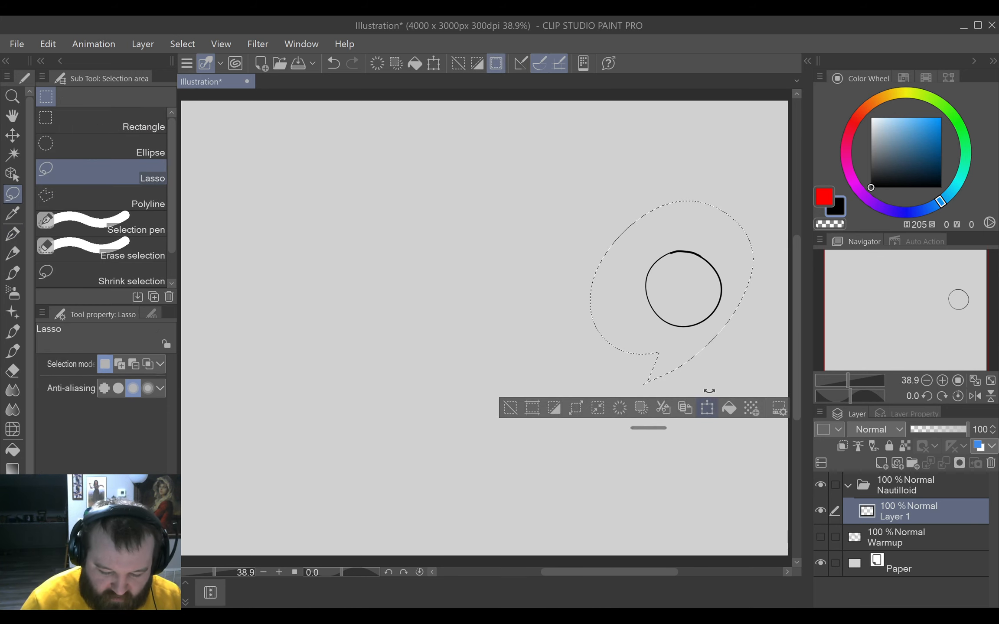
click(706, 407)
drag(753, 201, 717, 241)
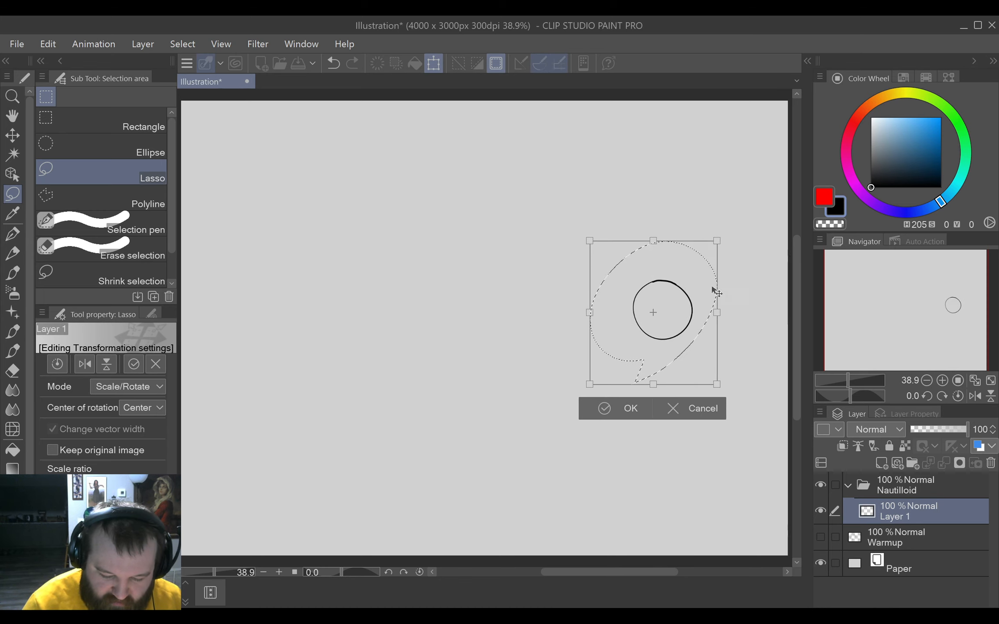
click(631, 409)
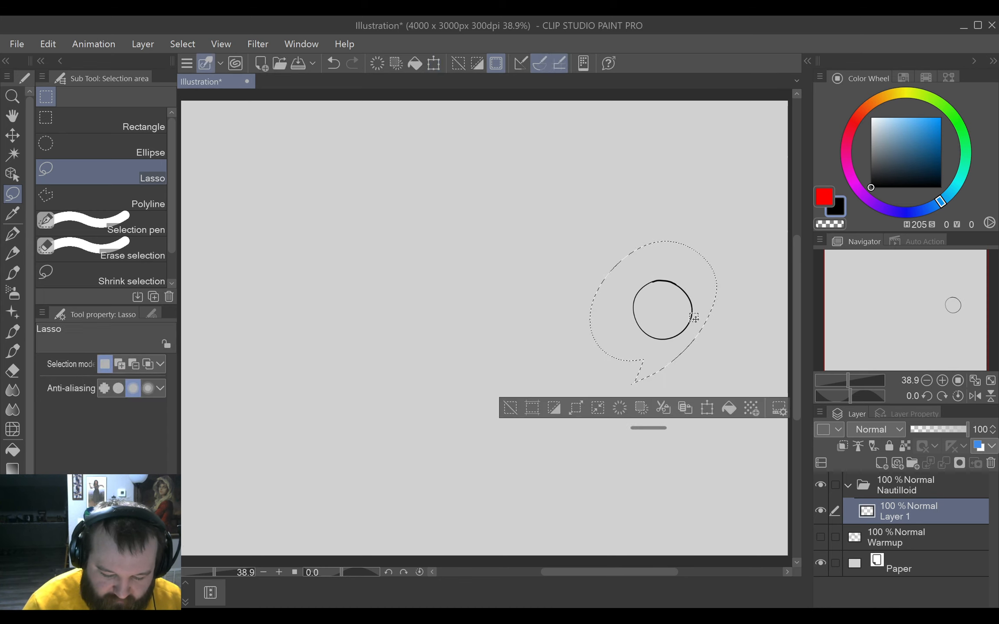
Move the selected circle closer to the canvas's right edge and deselect it.
click(707, 407)
drag(695, 317, 739, 311)
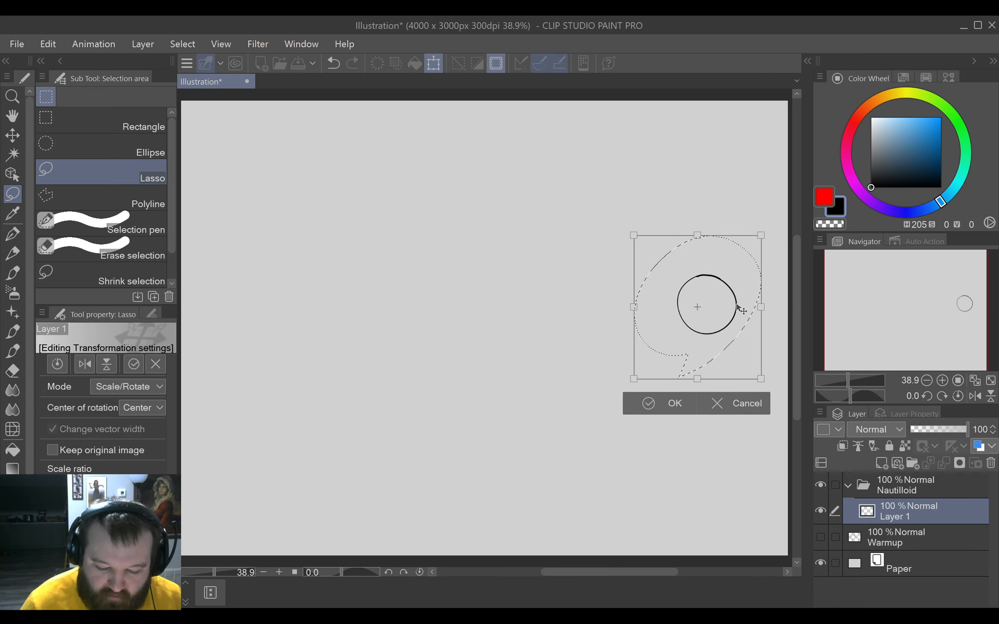
click(670, 407)
click(516, 408)
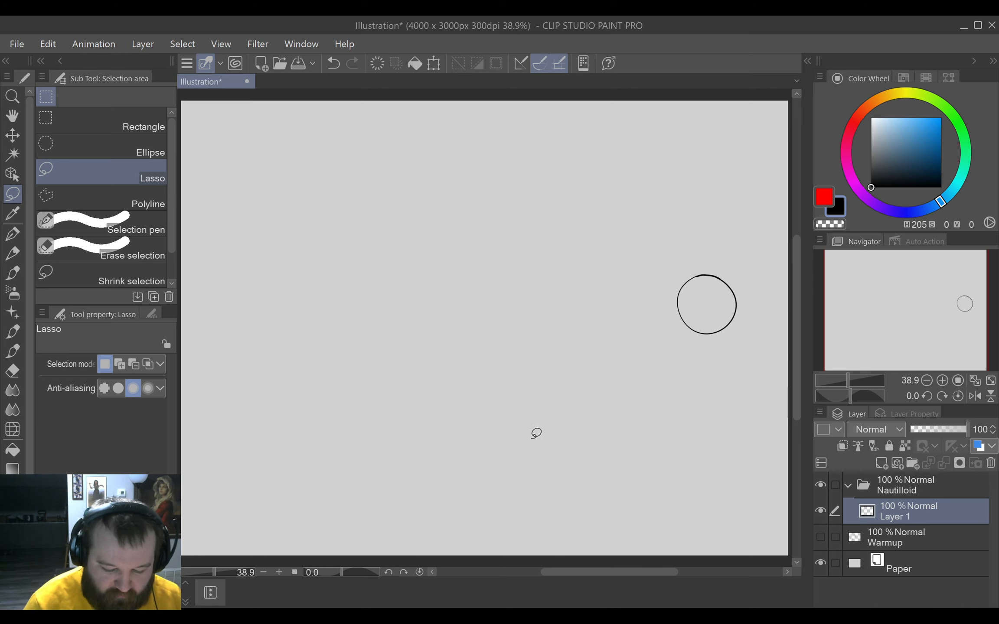
With the canvas rotated about 87° counterclockwise, draw two long lines from opposite sides of the circle converging near the far edge, undoing uneven attempts.
key(p)
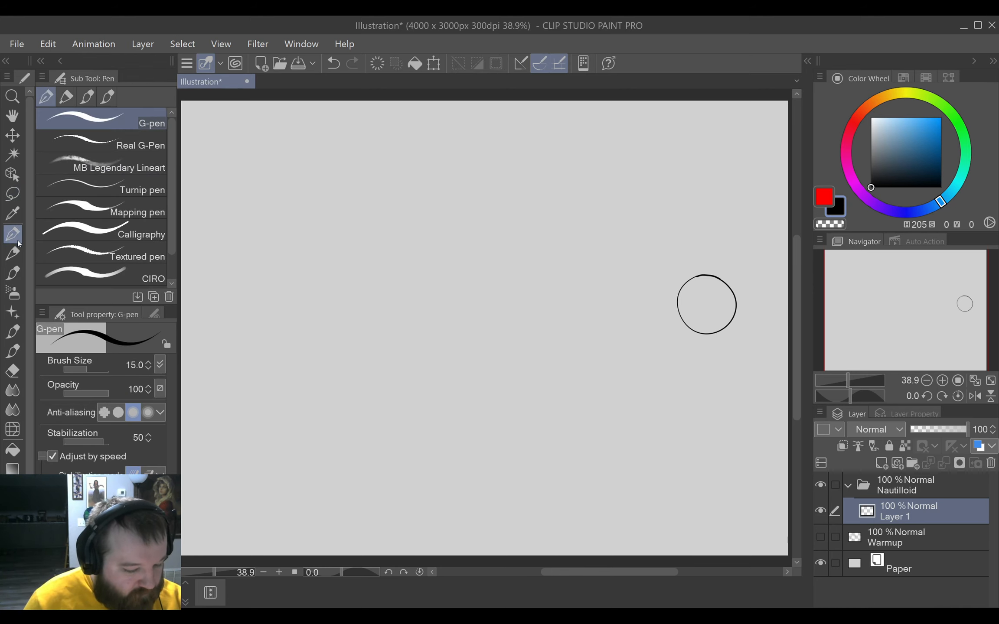
drag(671, 401, 556, 169)
drag(533, 189, 591, 319)
drag(586, 355, 588, 328)
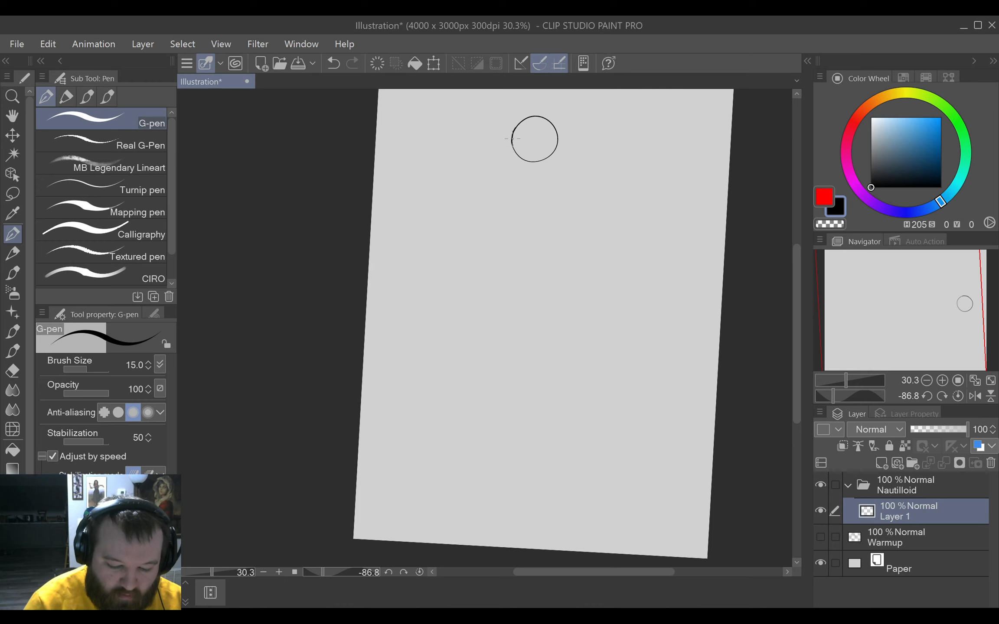
drag(512, 142, 518, 563)
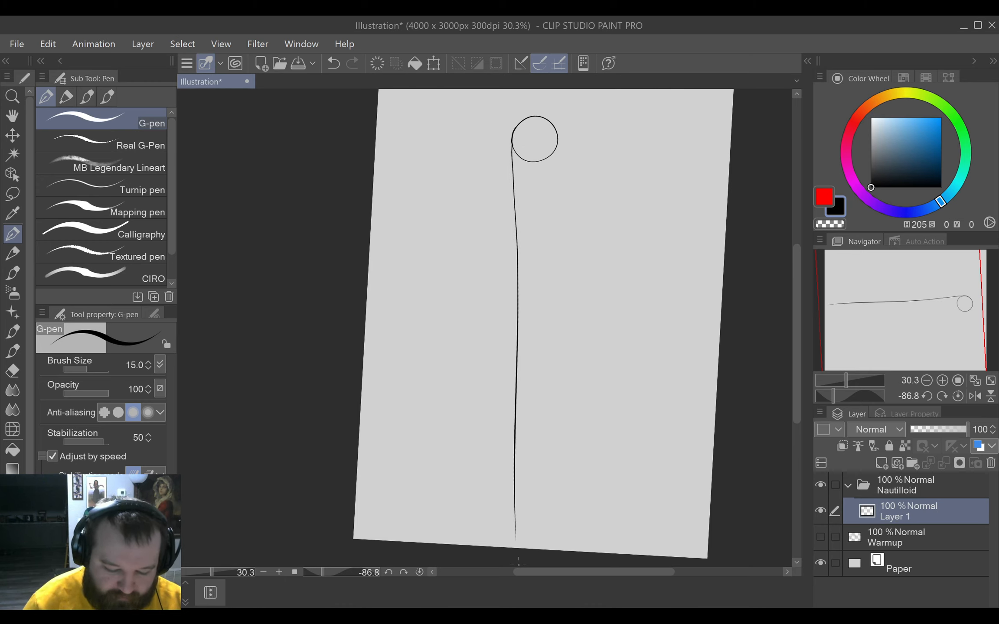
key(ctrl+z)
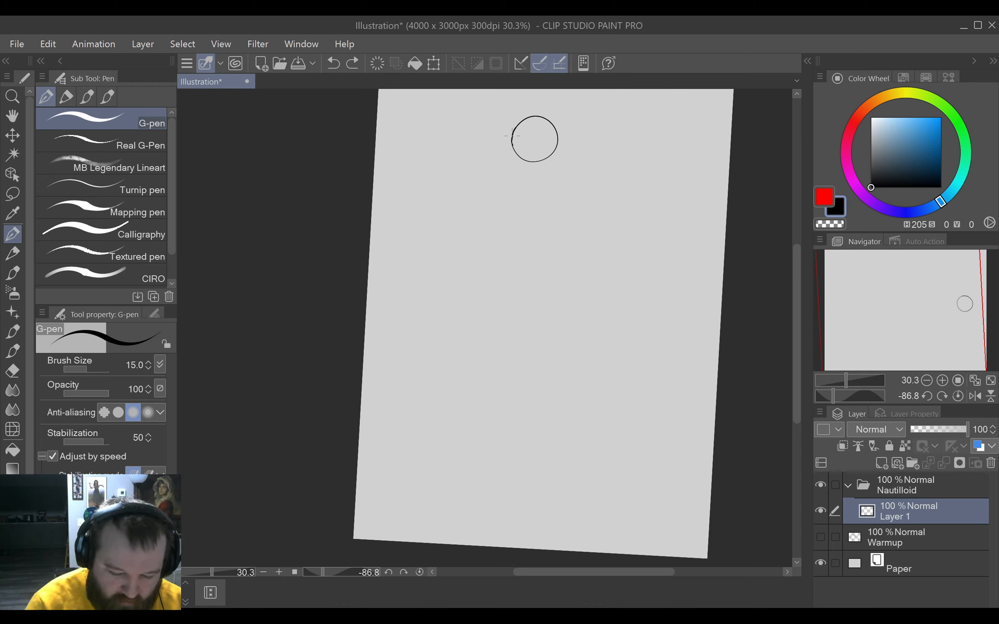
drag(512, 138, 505, 512)
key(ctrl+z)
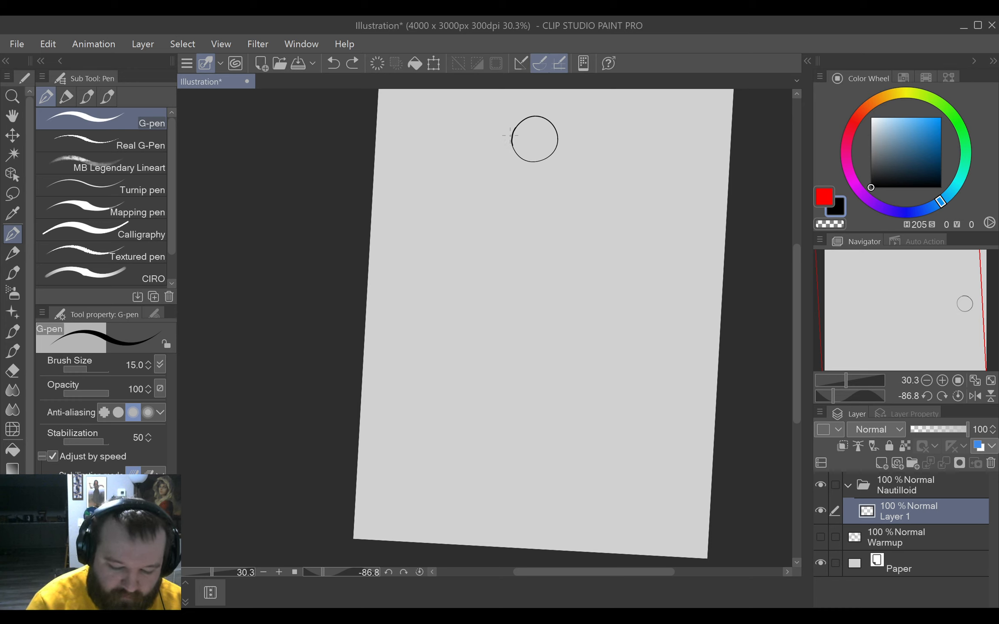
drag(512, 137, 523, 485)
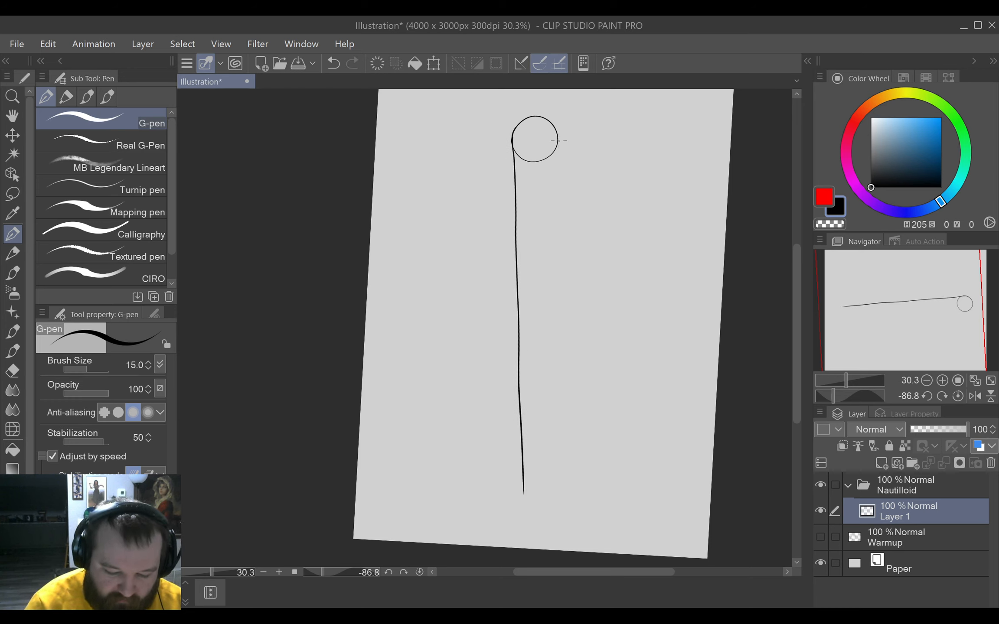
mouse_move(557, 147)
mouse_down()
mouse_move(526, 513)
mouse_move(523, 496)
mouse_up()
Erase the excess at the converging tips and the wobbly middle section of the first long line.
key(e)
key(e)
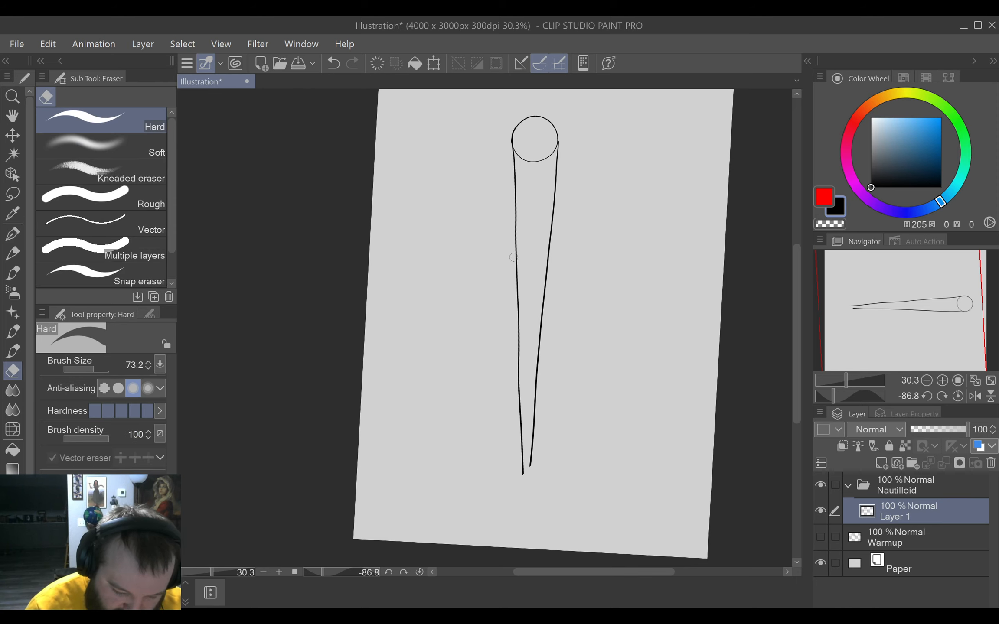
drag(516, 258, 519, 406)
key(p)
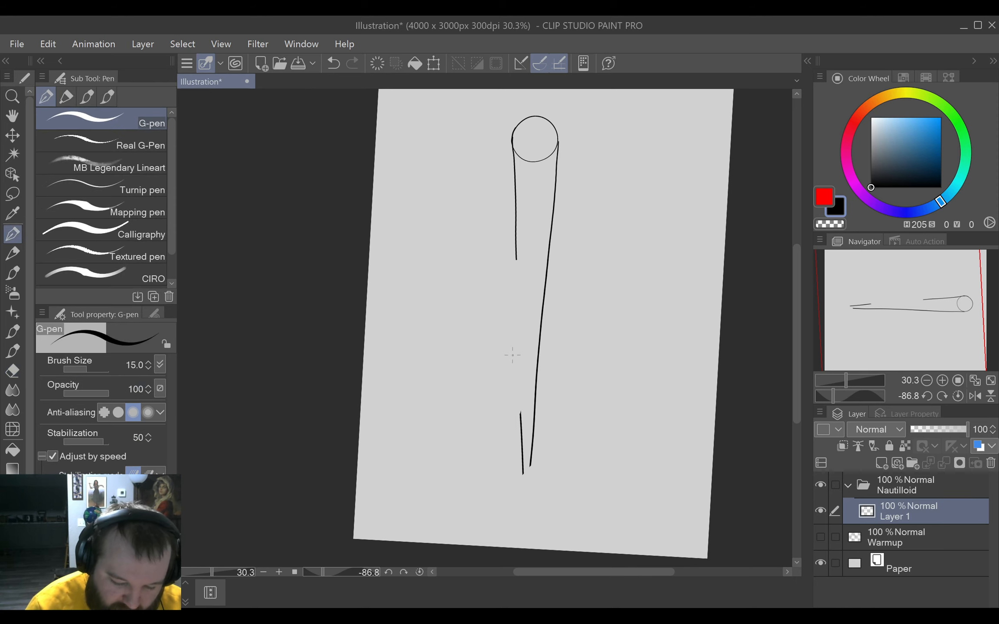
scroll(512, 355, up, 1)
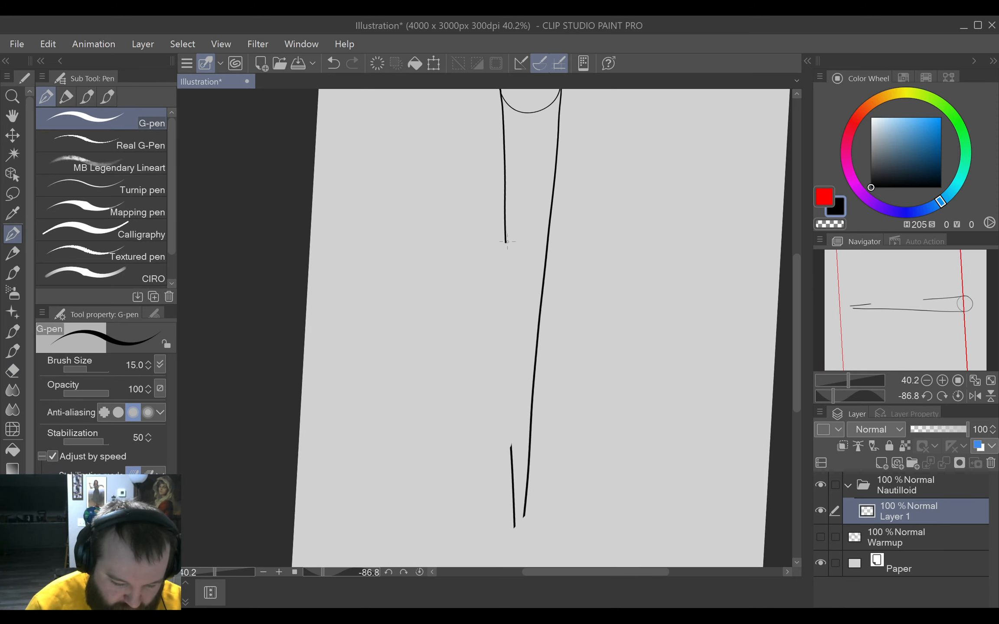
scroll(492, 276, down, 2)
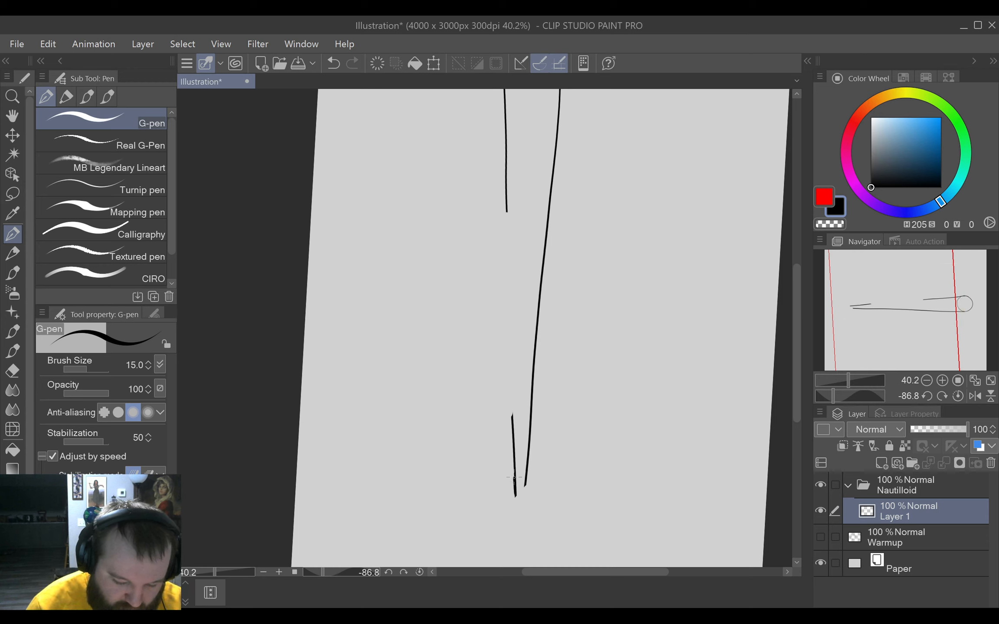
mouse_move(514, 477)
mouse_down()
mouse_move(510, 208)
mouse_move(514, 531)
mouse_up()
key(ctrl+z)
key(ctrl+z)
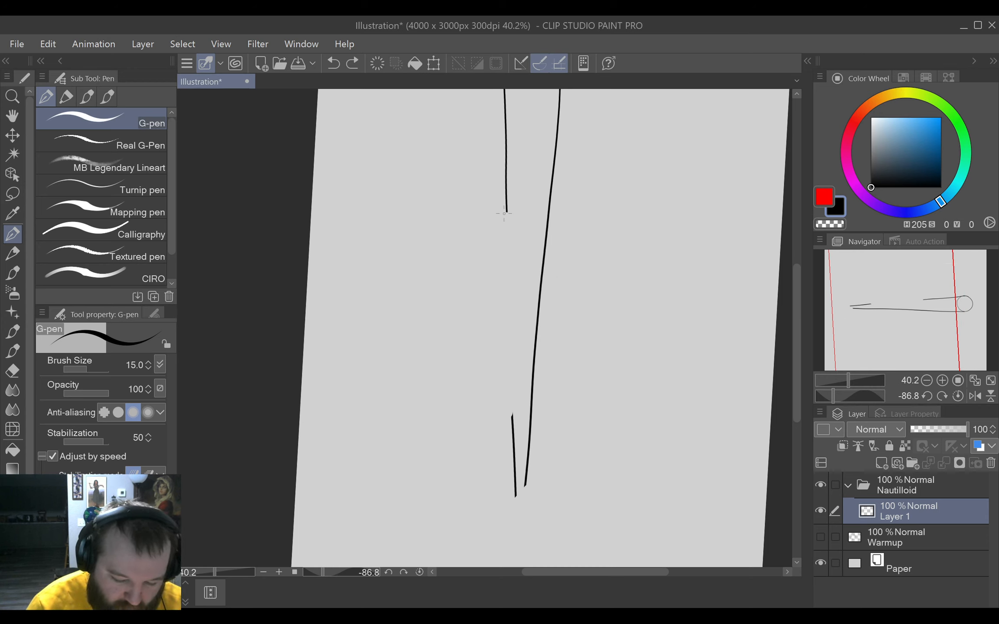
drag(506, 212, 510, 445)
key(ctrl+z)
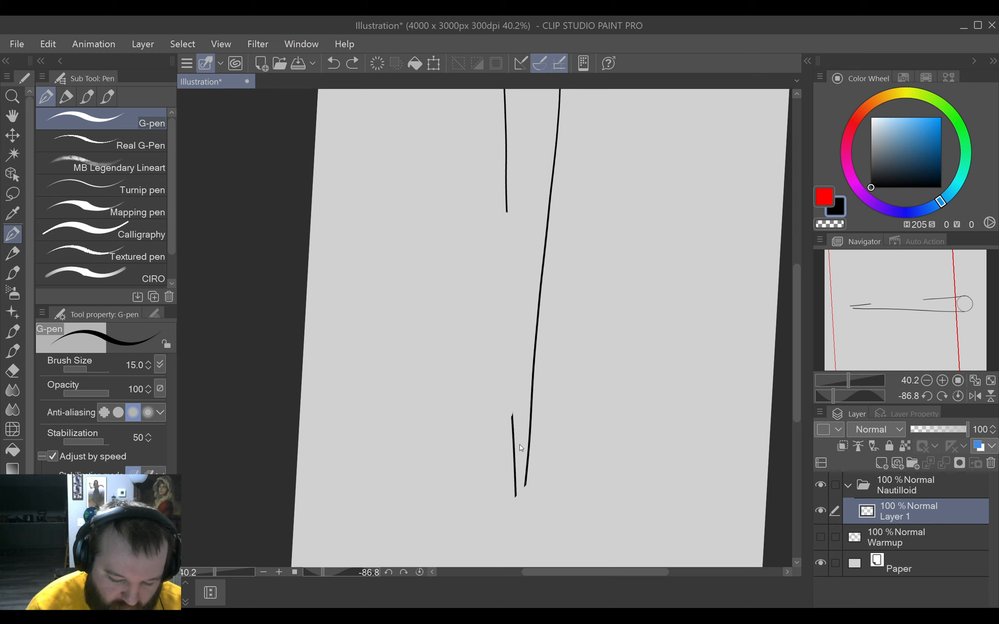
With the canvas rotated about 68° counterclockwise, redraw the missing middle section of the shell's first long line.
mouse_move(609, 345)
mouse_down()
mouse_move(631, 341)
mouse_move(643, 358)
mouse_up()
drag(484, 446, 557, 215)
key(e)
key(p)
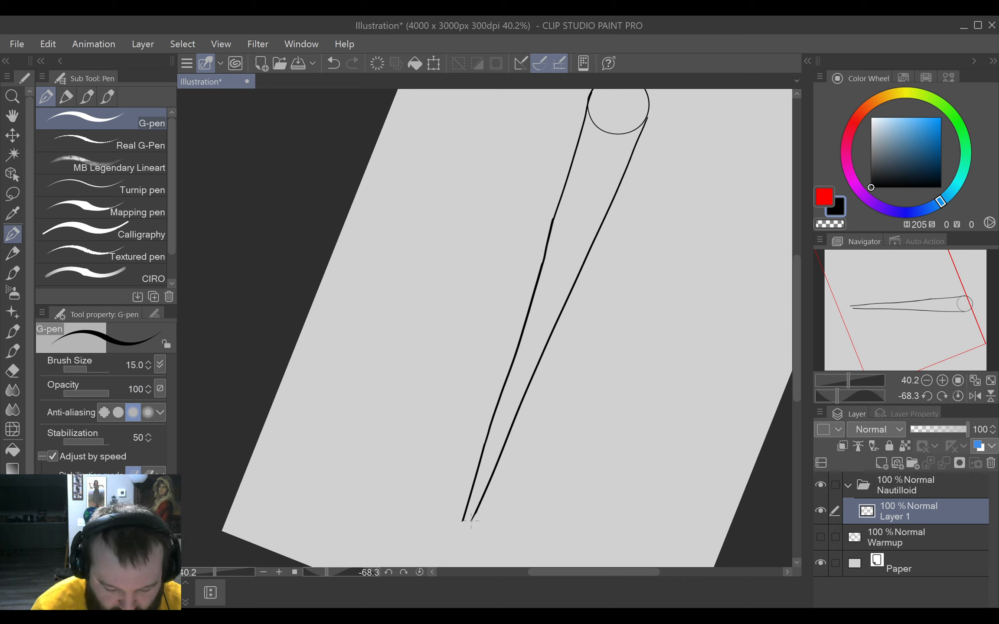
drag(453, 550, 470, 521)
key(e)
key(p)
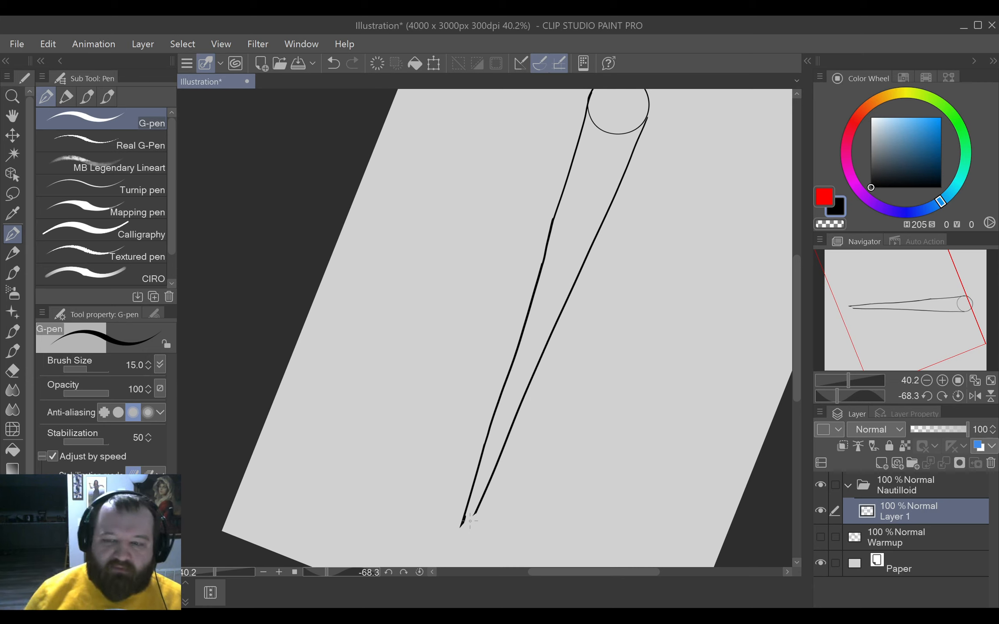
drag(479, 508, 467, 528)
key(ctrl+z)
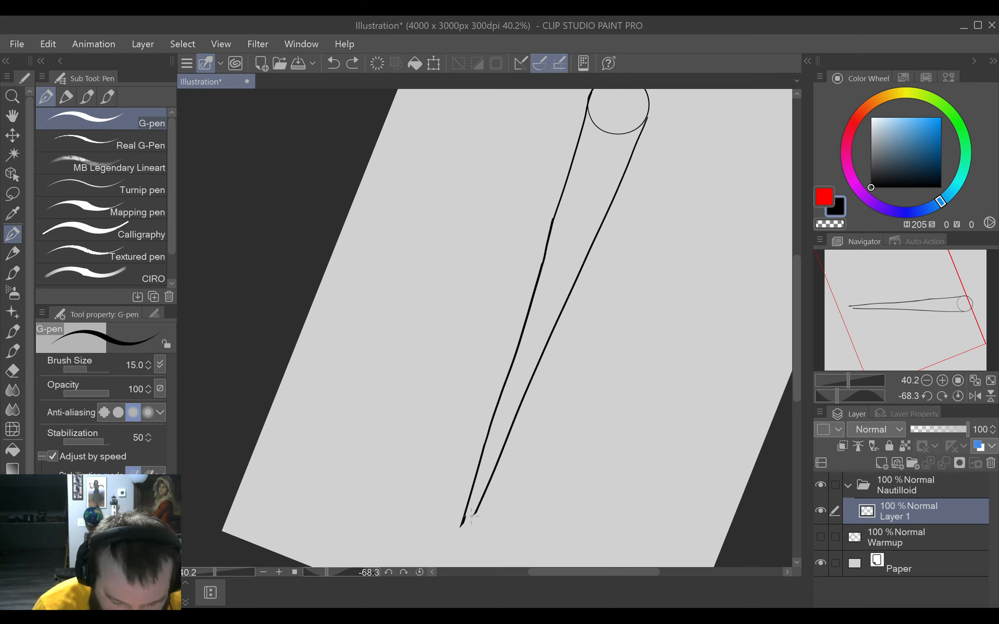
key(ctrl+y)
key(ctrl+z)
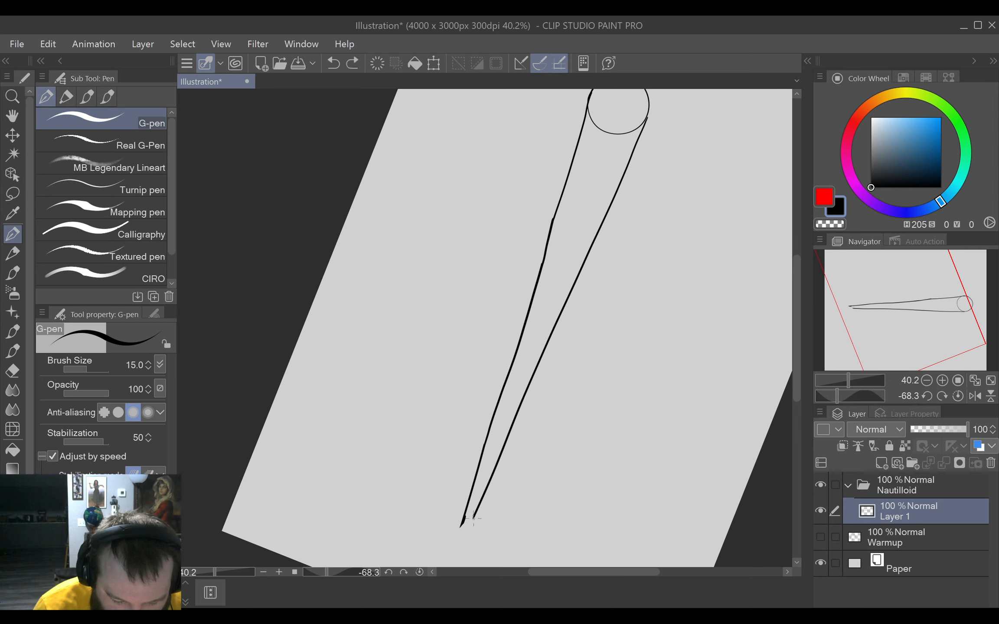
key(ctrl+y)
key(ctrl+z)
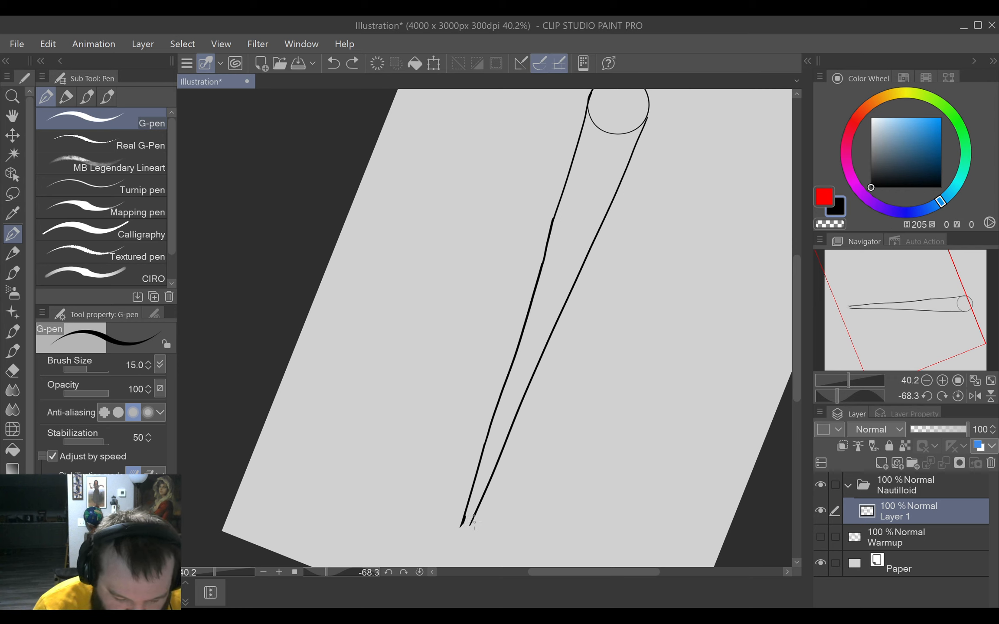
drag(476, 513, 457, 543)
key(ctrl+z)
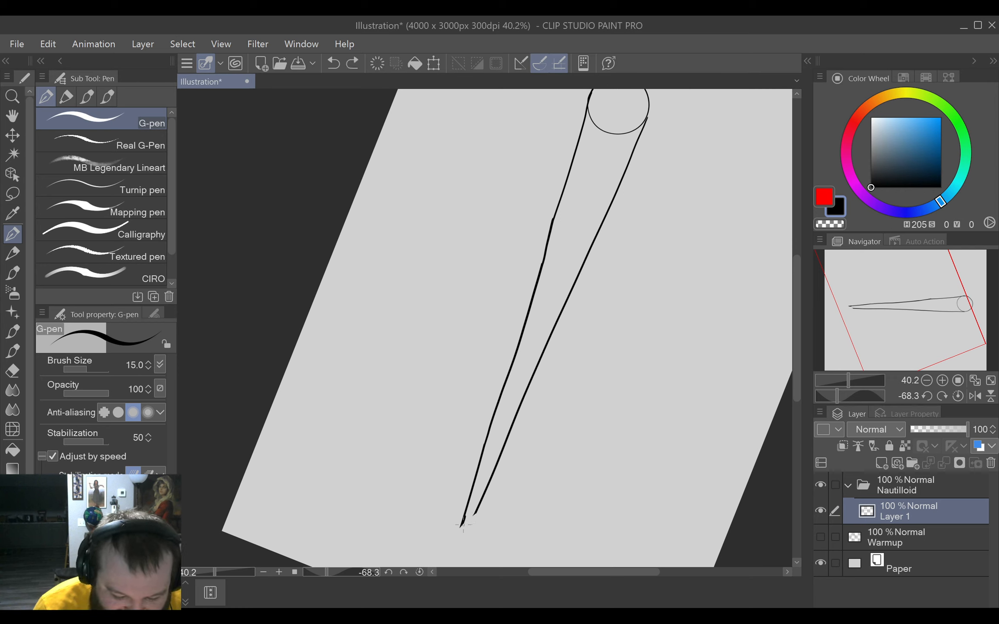
click(464, 520)
key(ctrl+z)
Erase the blotchy end at the shell's tip and extend both long lines until they meet in a sharp point.
key(e)
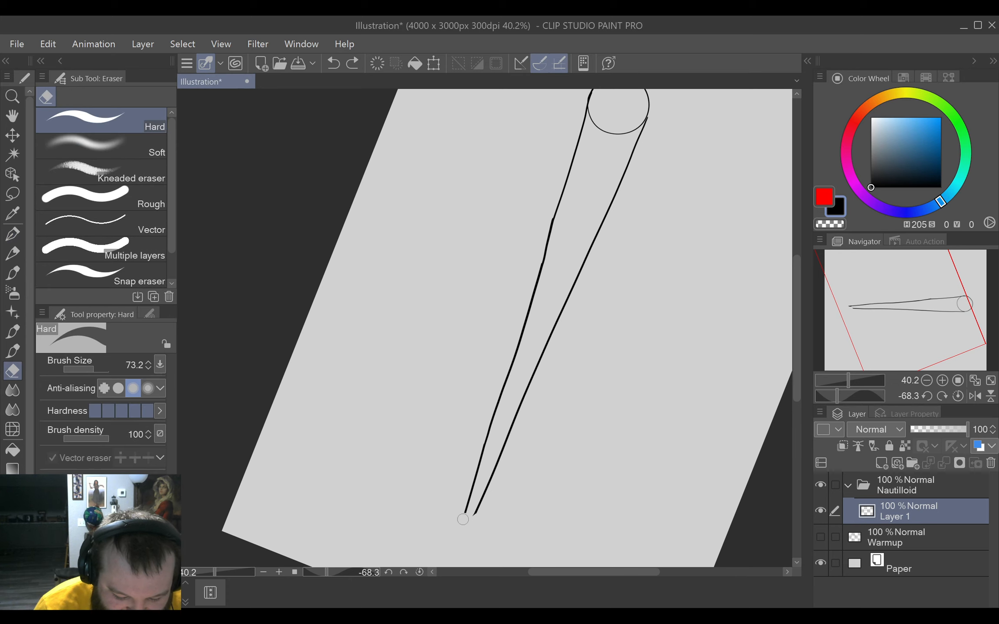
key(p)
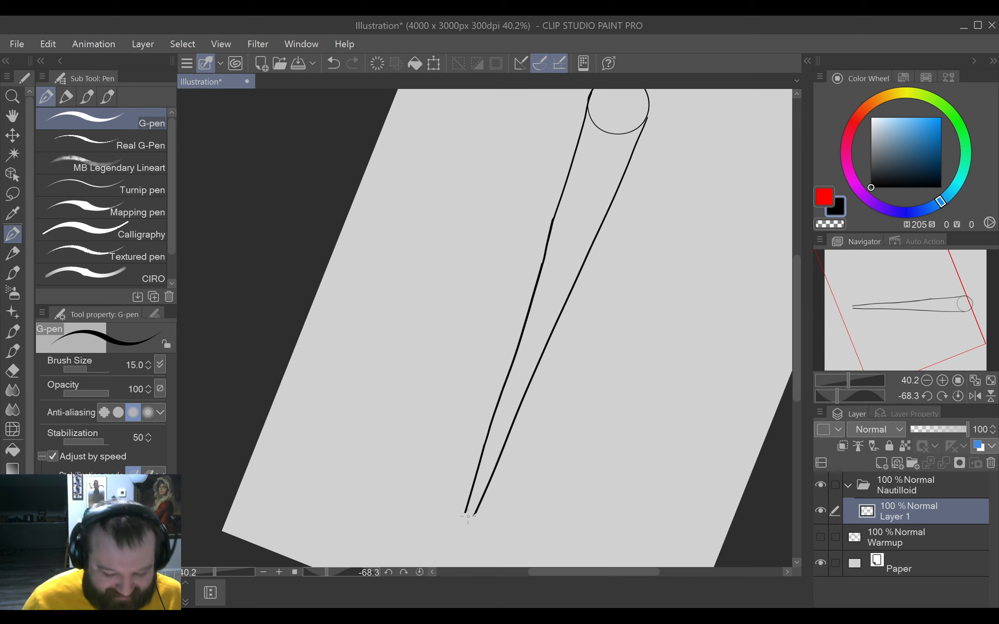
drag(477, 508, 454, 547)
key(ctrl+z)
key(ctrl+z)
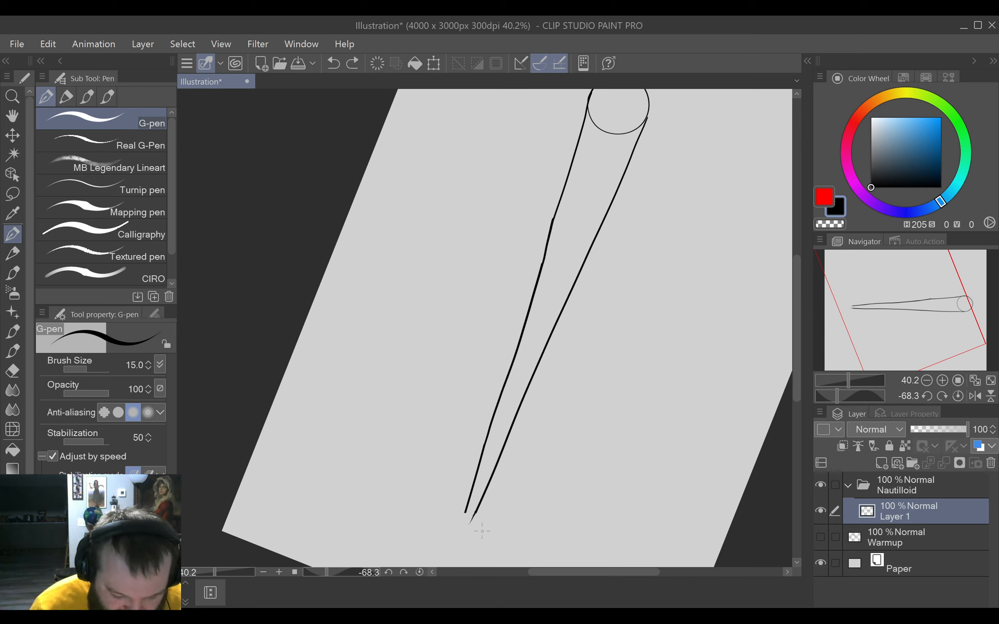
key(ctrl+y)
drag(525, 495, 539, 453)
key(ctrl+0)
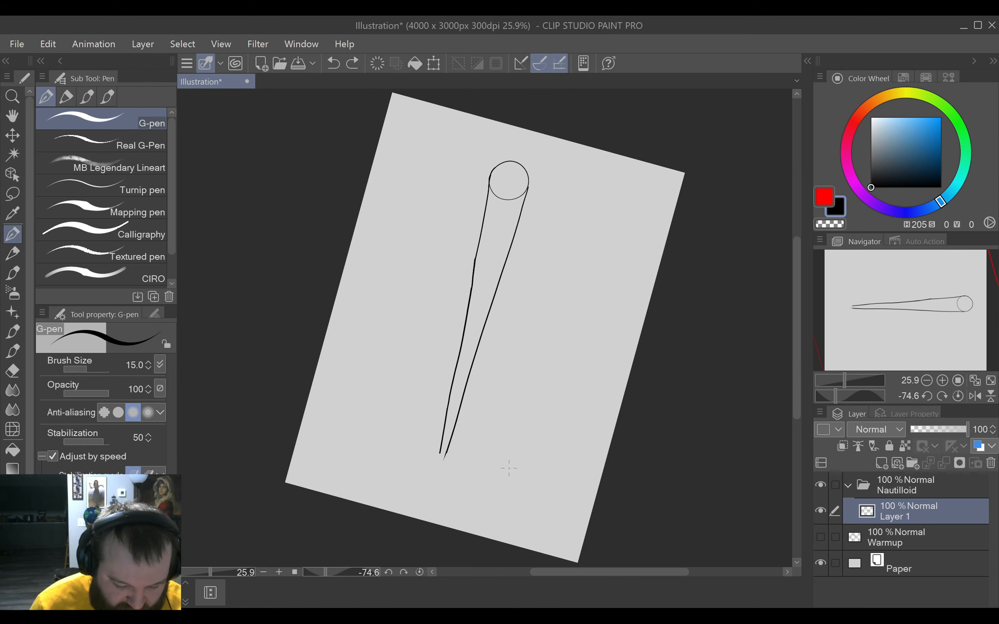
mouse_move(505, 471)
mouse_down()
mouse_move(539, 435)
mouse_move(575, 443)
mouse_move(537, 453)
mouse_move(577, 404)
mouse_up()
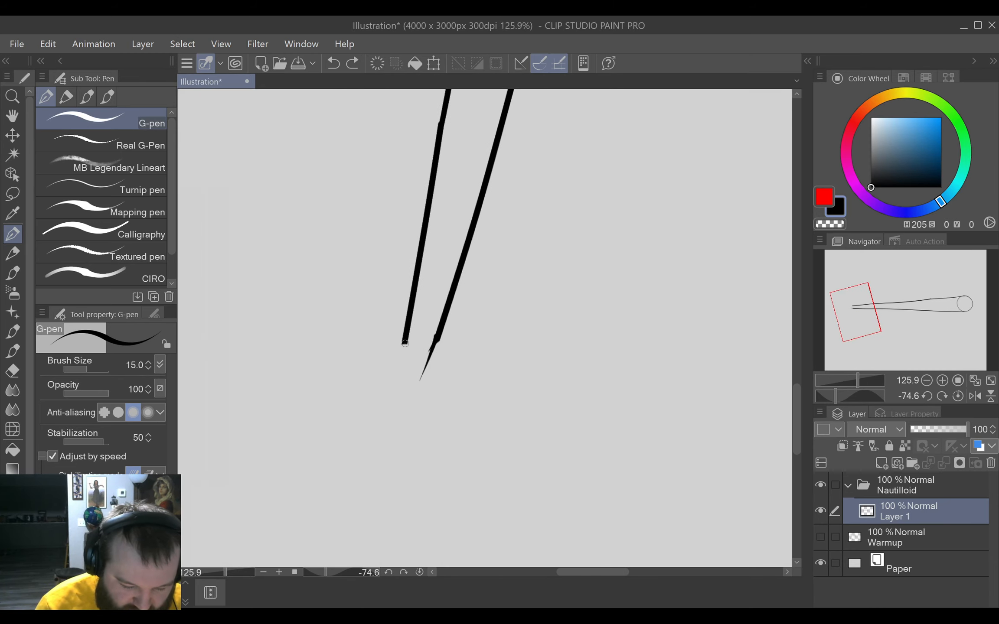
mouse_move(403, 345)
mouse_down()
mouse_move(386, 484)
mouse_move(441, 334)
mouse_up()
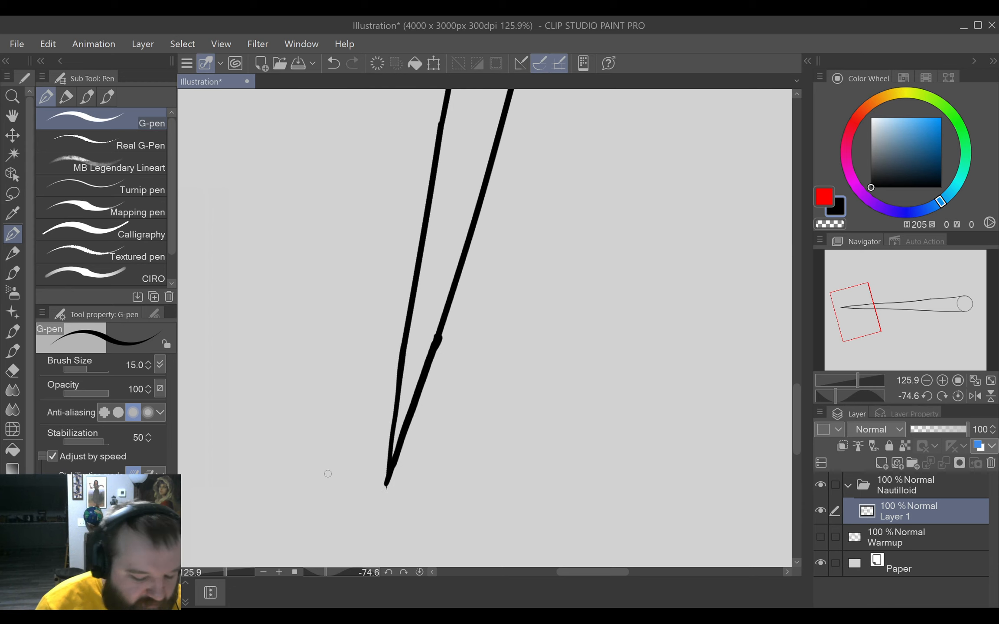
Reset the canvas rotation to 0°, fit the whole canvas in view and undo the trial dots inside the shell's tip.
click(419, 571)
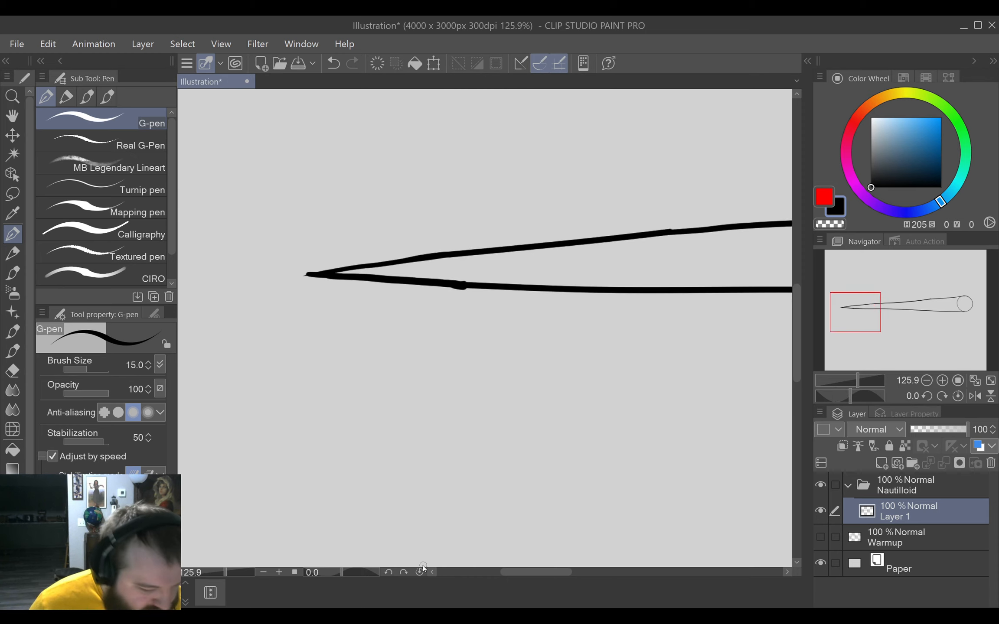
key(ctrl+0)
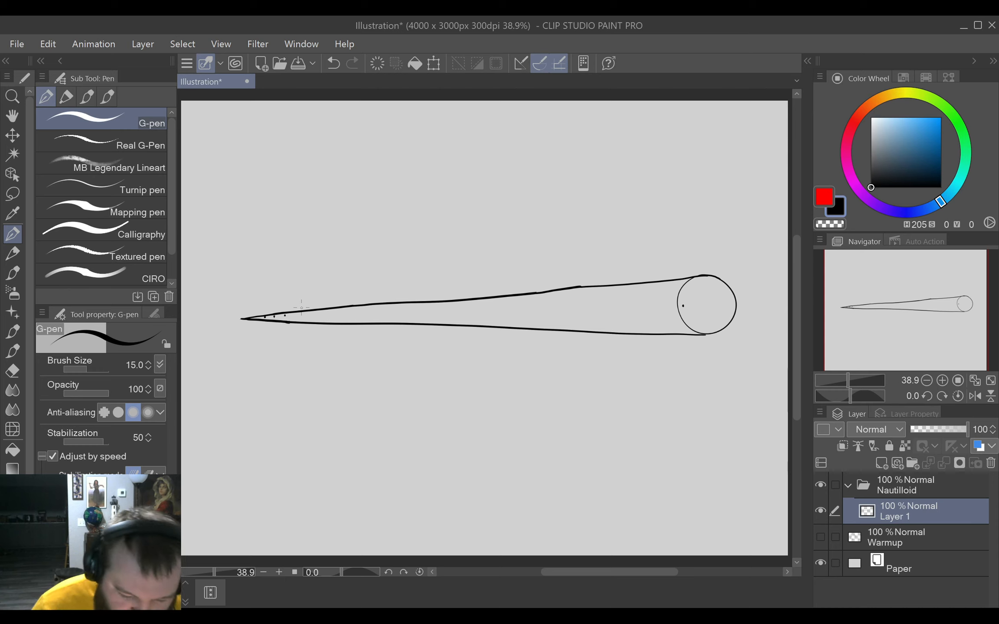
key(ctrl+z)
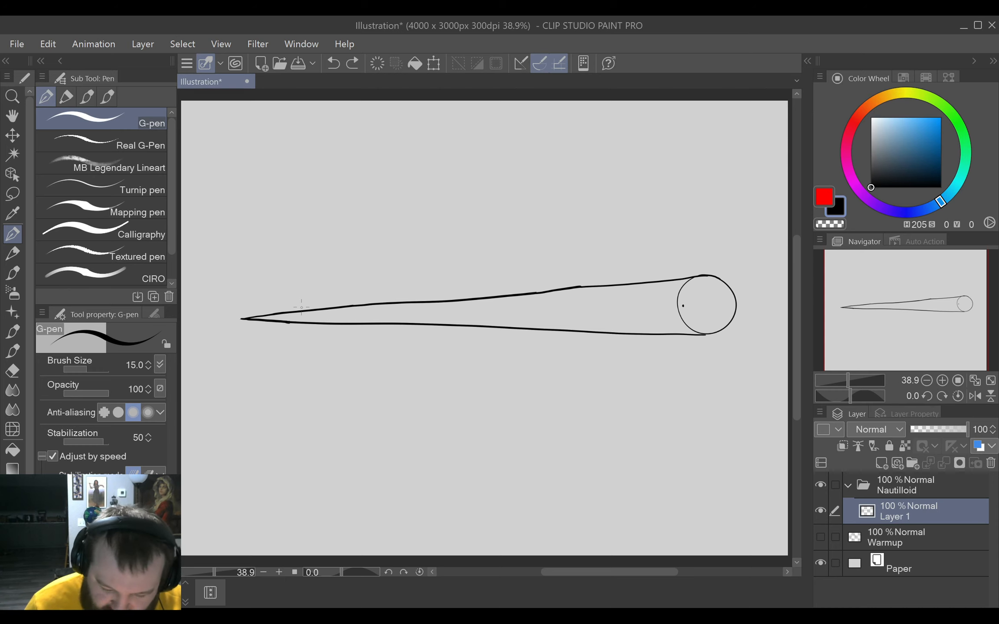
Add a layer beneath Layer 1 at 51% opacity and draw a centre line with spacing marks from the circle to the shell's tip.
click(881, 463)
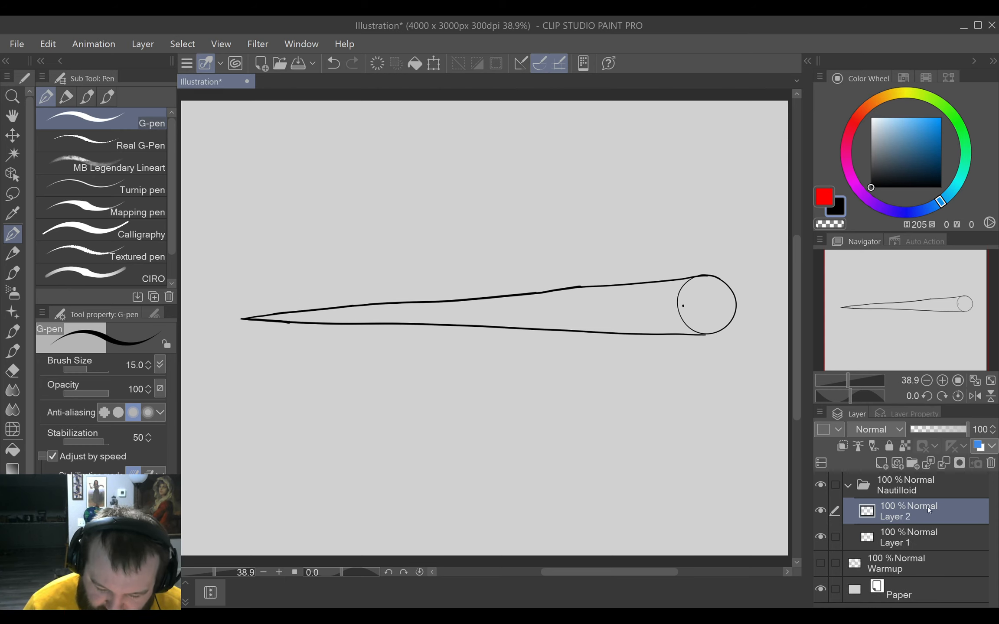
drag(935, 518, 932, 546)
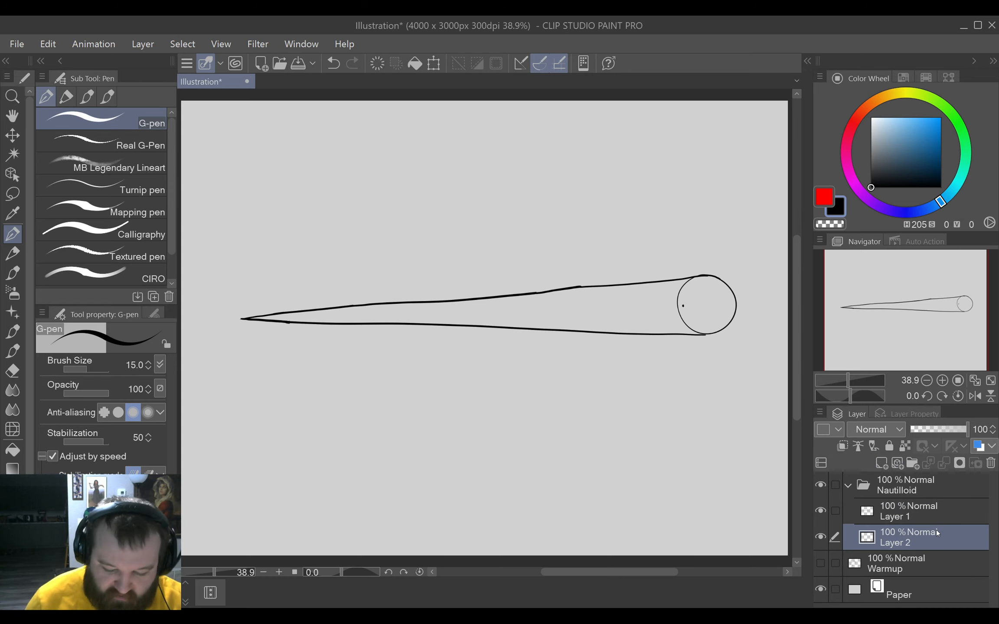
drag(969, 430, 938, 429)
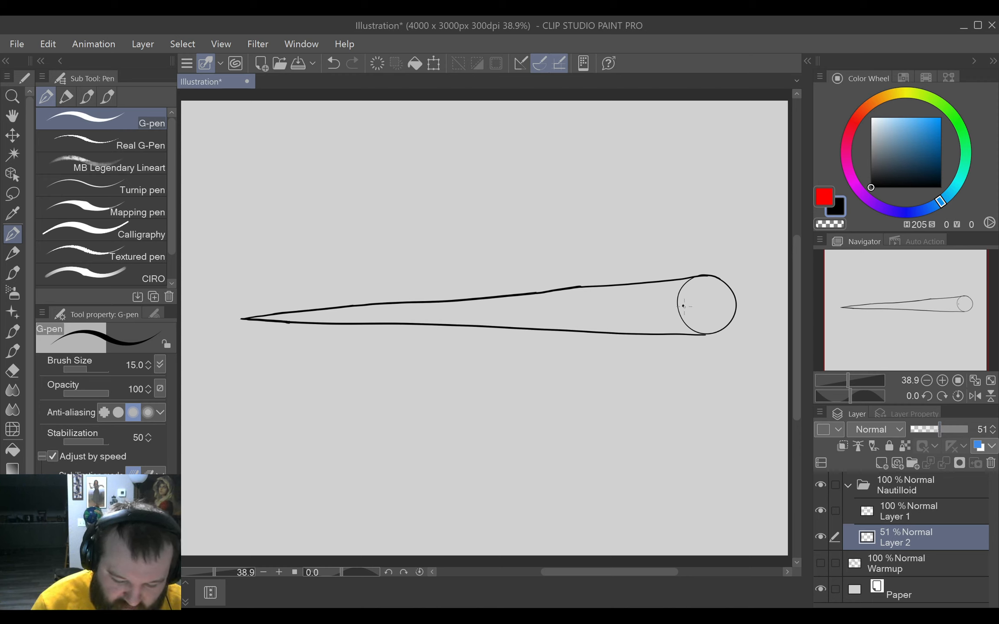
drag(683, 306, 241, 319)
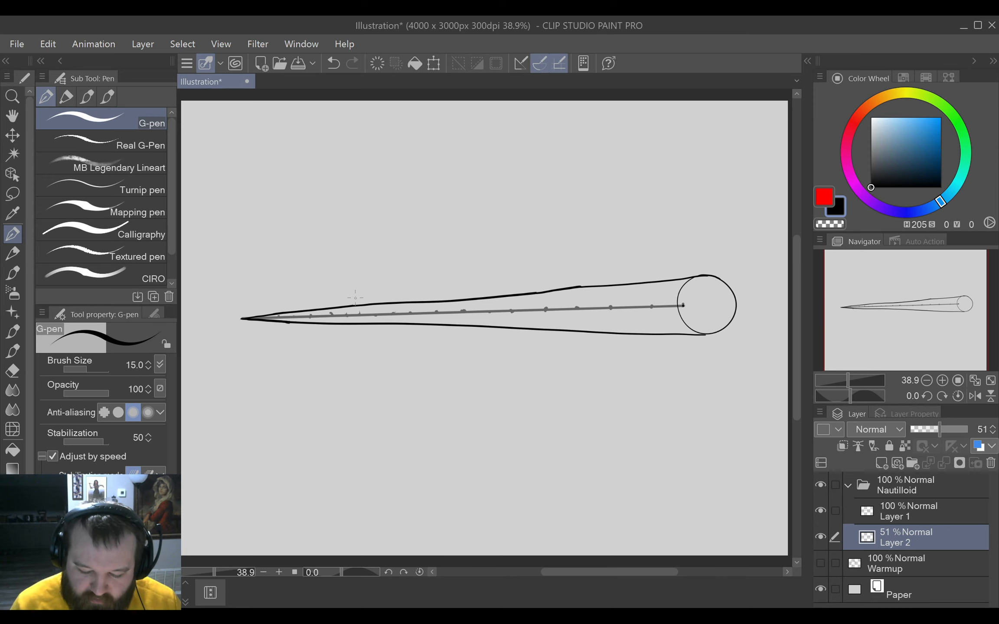
On Layer 1, erase the part of the circle's outline that lies inside the shell.
click(954, 509)
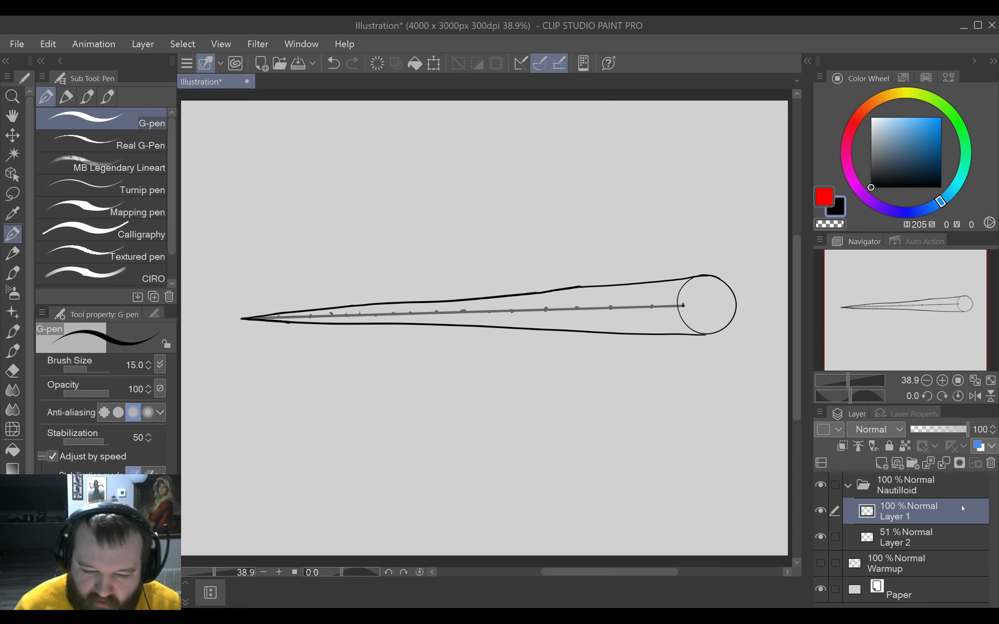
key(e)
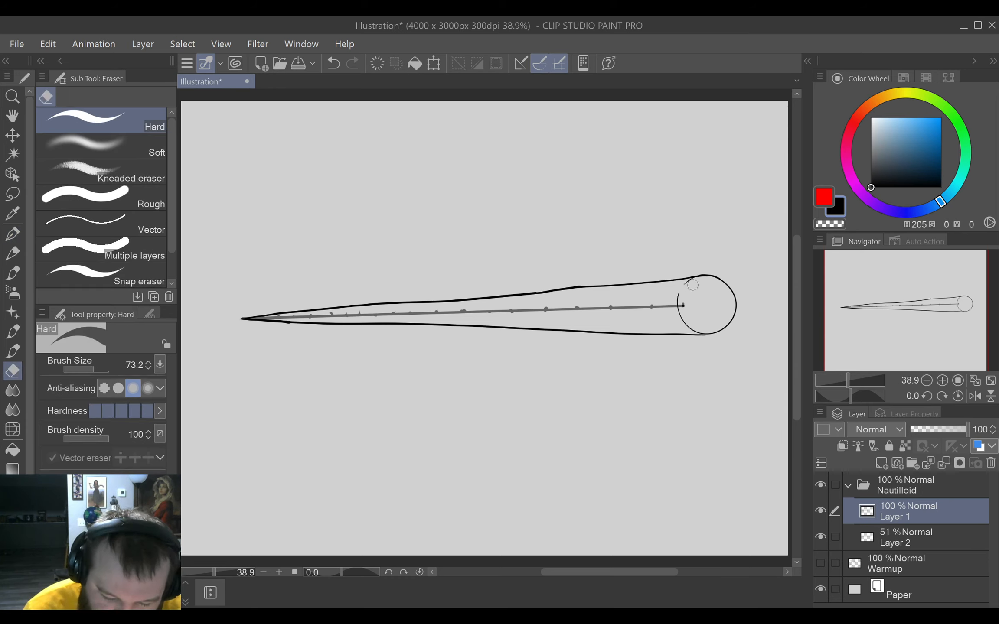
mouse_move(691, 285)
mouse_down()
mouse_move(680, 303)
mouse_move(706, 326)
mouse_up()
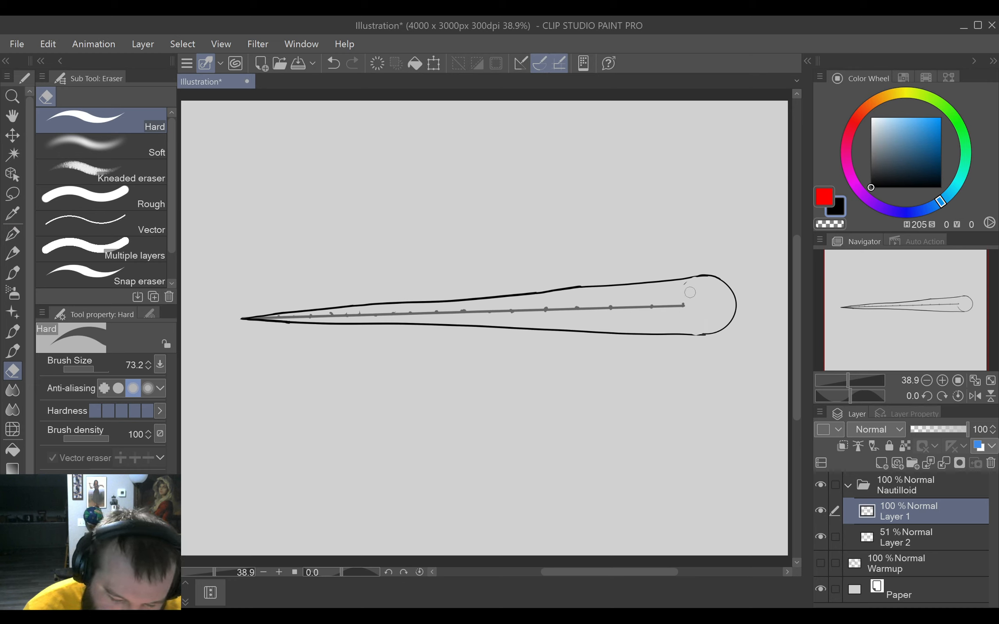
drag(689, 290, 684, 282)
key(p)
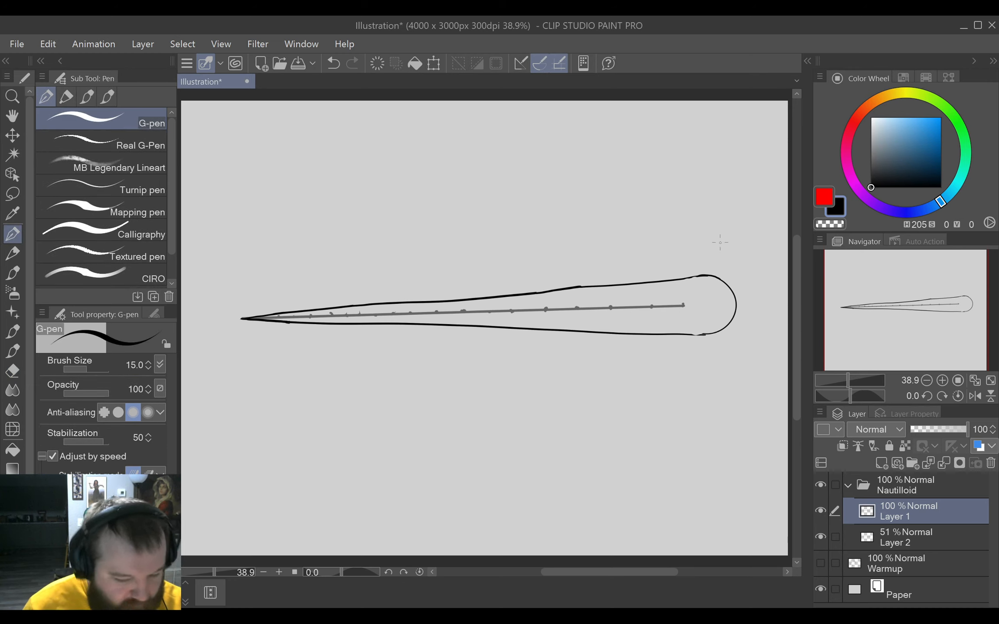
drag(628, 380, 644, 379)
mouse_move(698, 357)
mouse_down()
mouse_move(644, 404)
mouse_move(580, 408)
mouse_move(590, 410)
mouse_up()
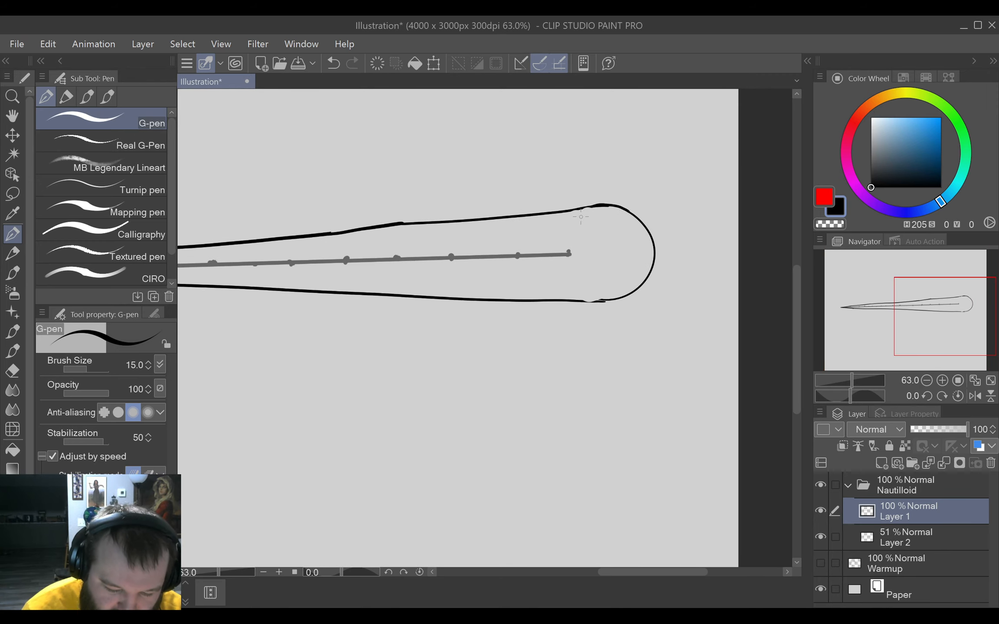
mouse_move(588, 202)
mouse_down()
mouse_move(575, 276)
mouse_move(591, 309)
mouse_up()
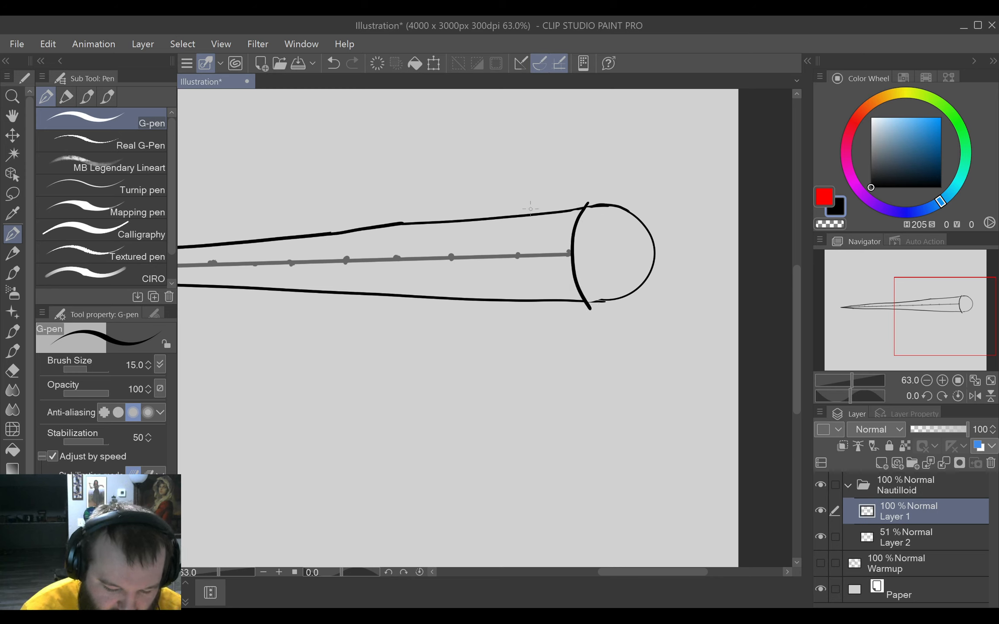
mouse_move(532, 208)
mouse_down()
mouse_move(518, 290)
mouse_move(526, 311)
mouse_up()
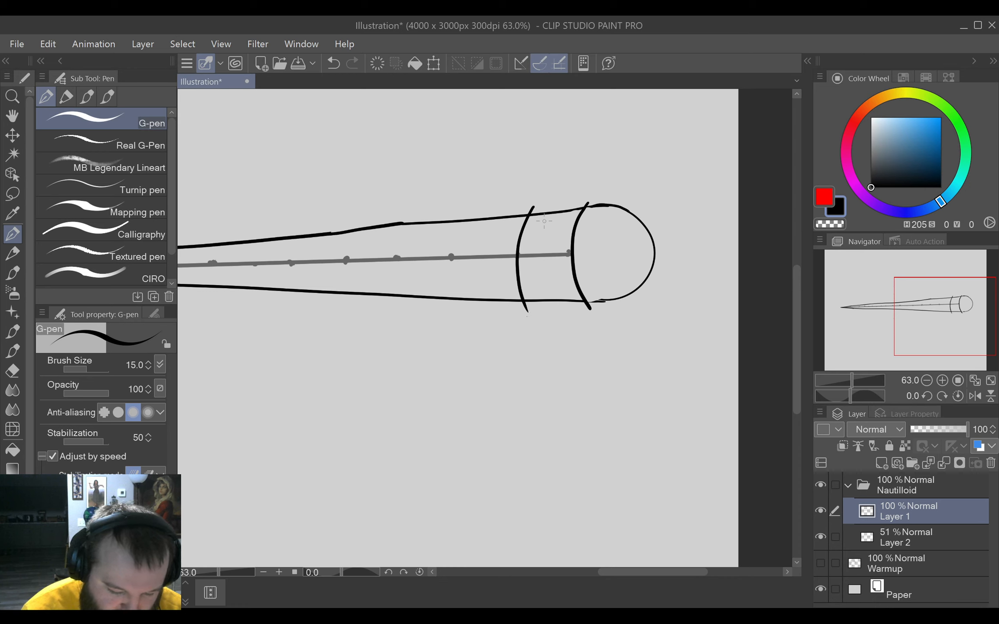
drag(460, 214, 461, 312)
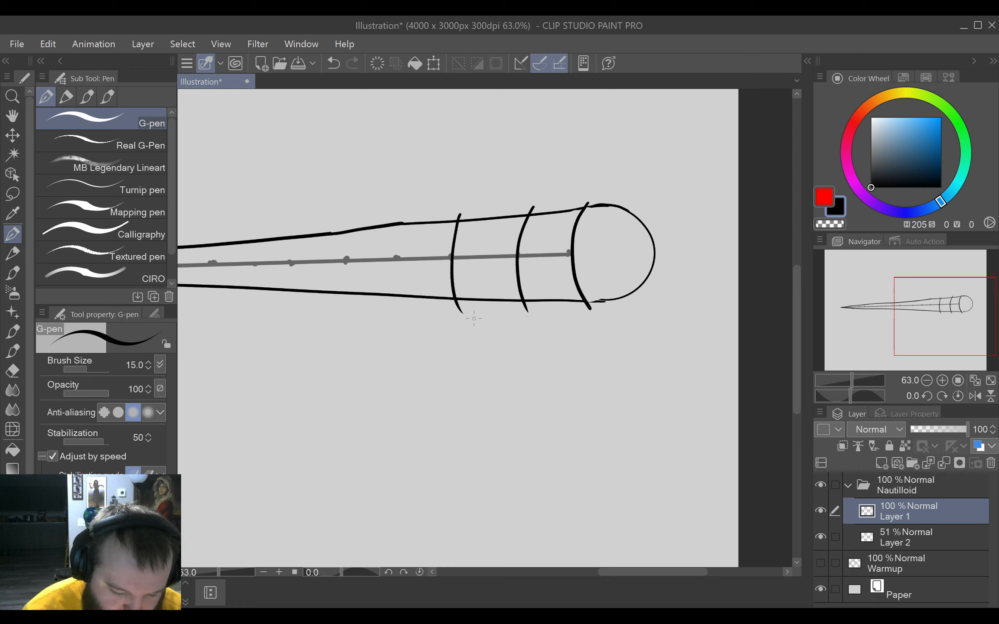
key(ctrl+z)
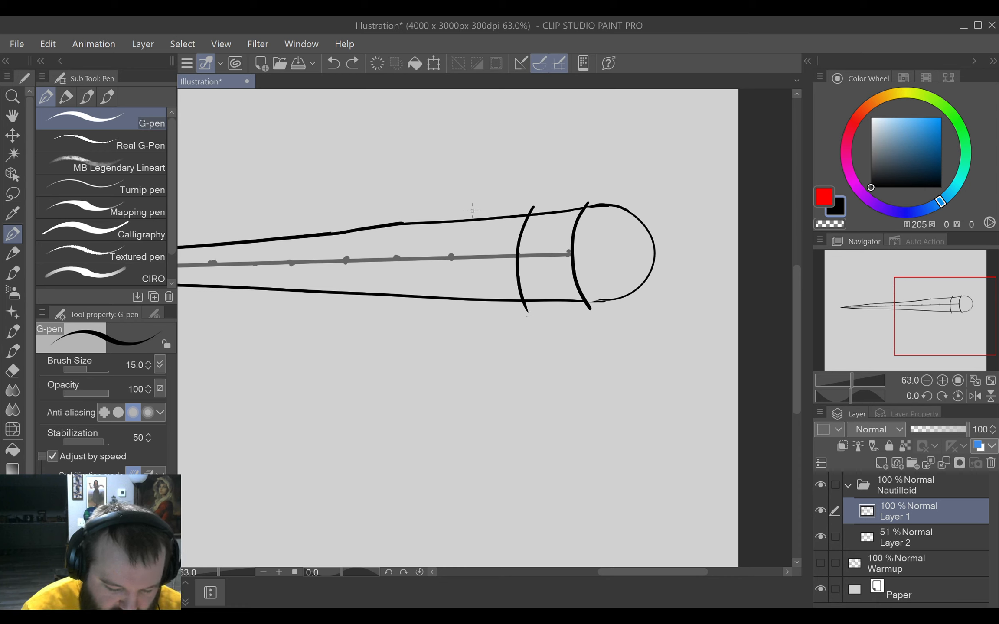
mouse_move(470, 210)
mouse_down()
mouse_move(458, 263)
mouse_move(471, 313)
mouse_up()
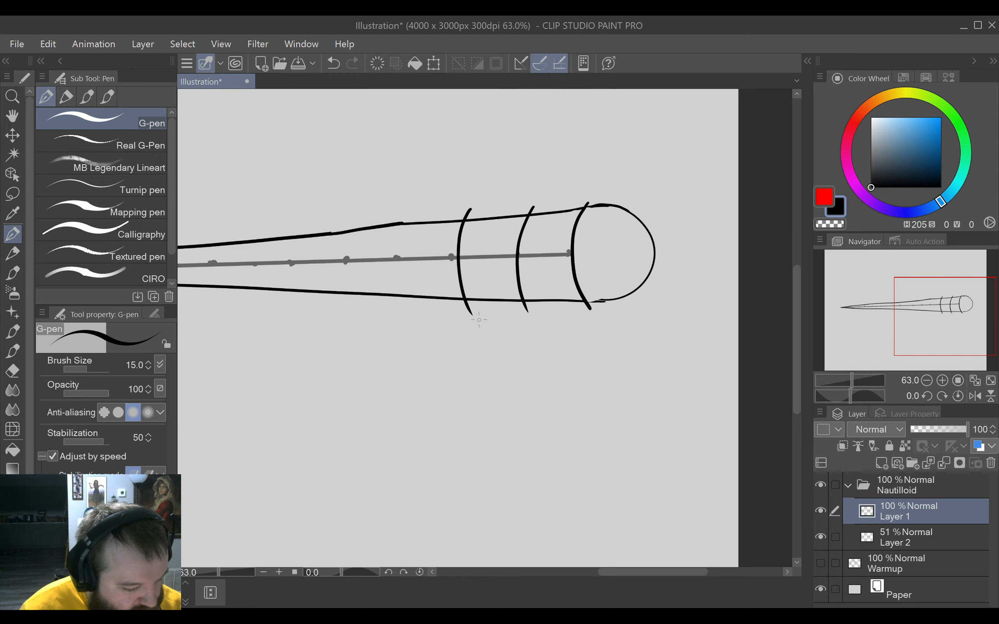
drag(490, 372, 581, 381)
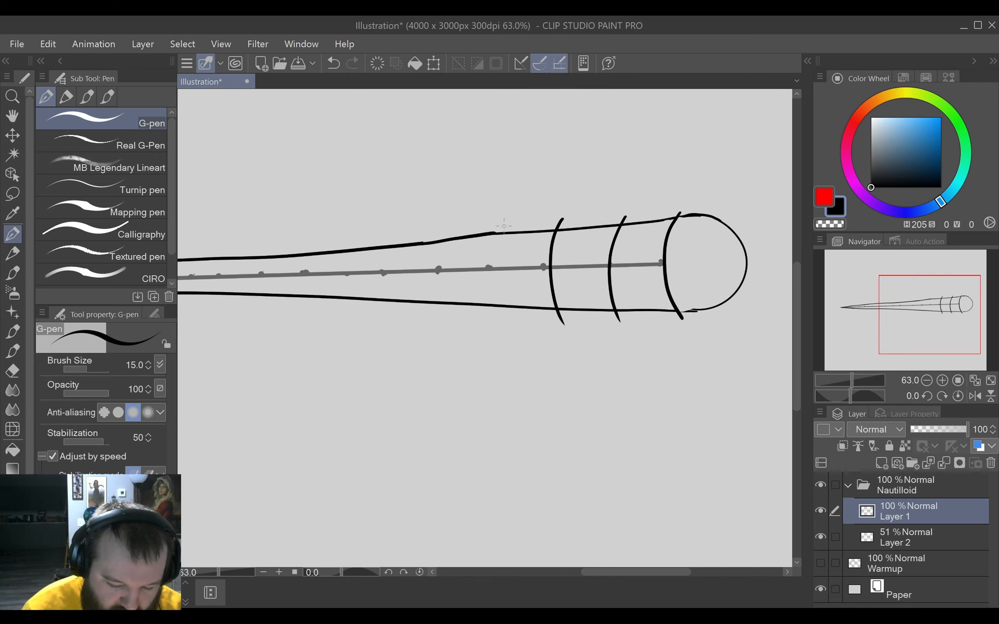
drag(503, 224, 498, 319)
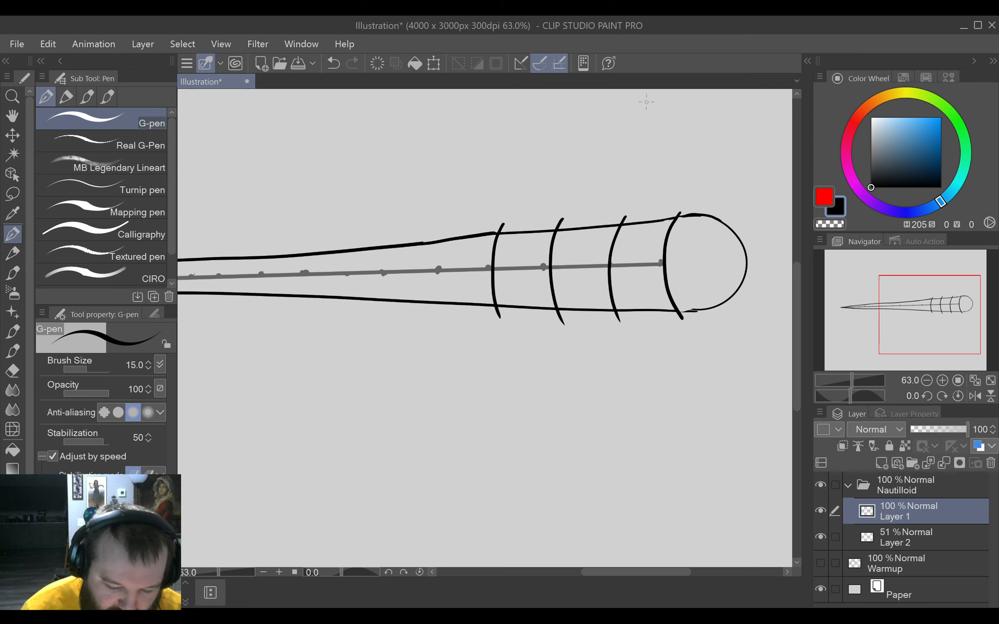
key(ctrl+z)
key(ctrl+z)
key(ctrl+z)
key(ctrl+z)
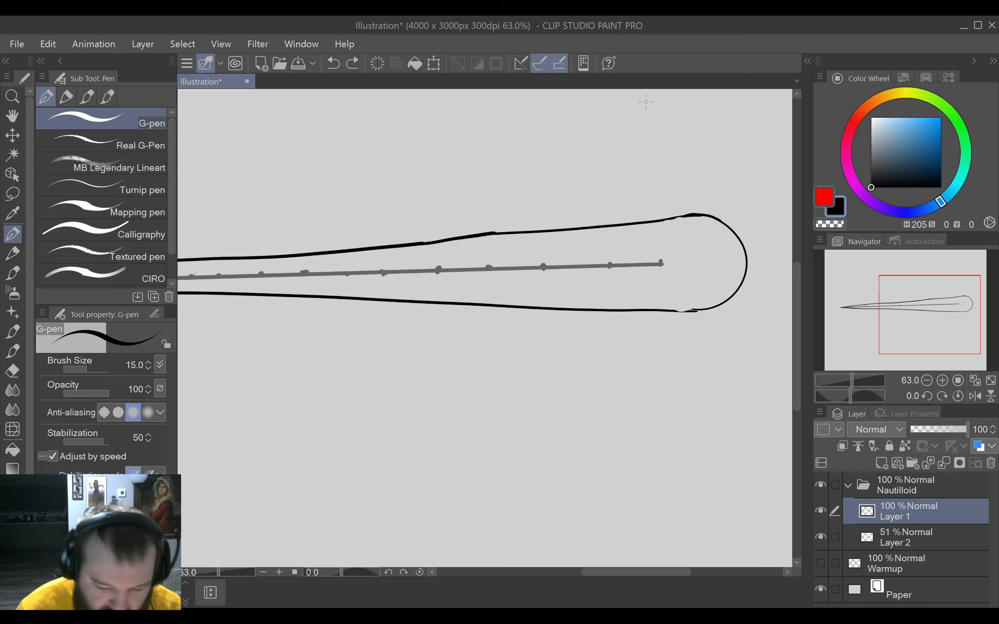
Draw five curved bands across the shell on Layer 1, one at each guide mark, starting from the rounded end.
mouse_move(685, 211)
mouse_down()
mouse_move(672, 227)
mouse_move(666, 292)
mouse_move(695, 330)
mouse_up()
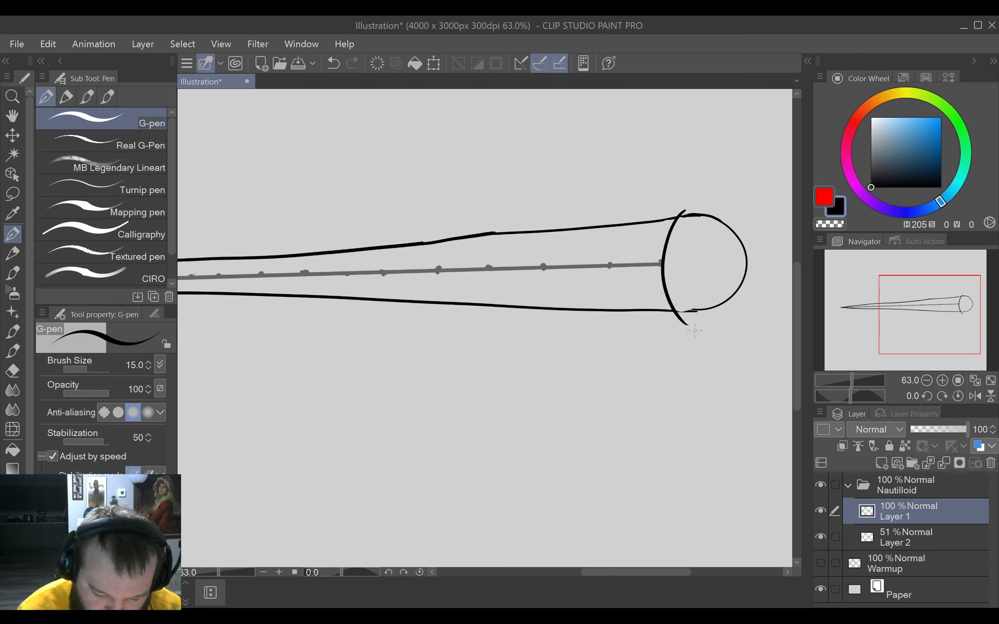
mouse_move(638, 214)
mouse_down()
mouse_move(610, 288)
mouse_move(640, 331)
mouse_up()
mouse_move(575, 219)
mouse_down()
mouse_move(555, 302)
mouse_move(579, 328)
mouse_up()
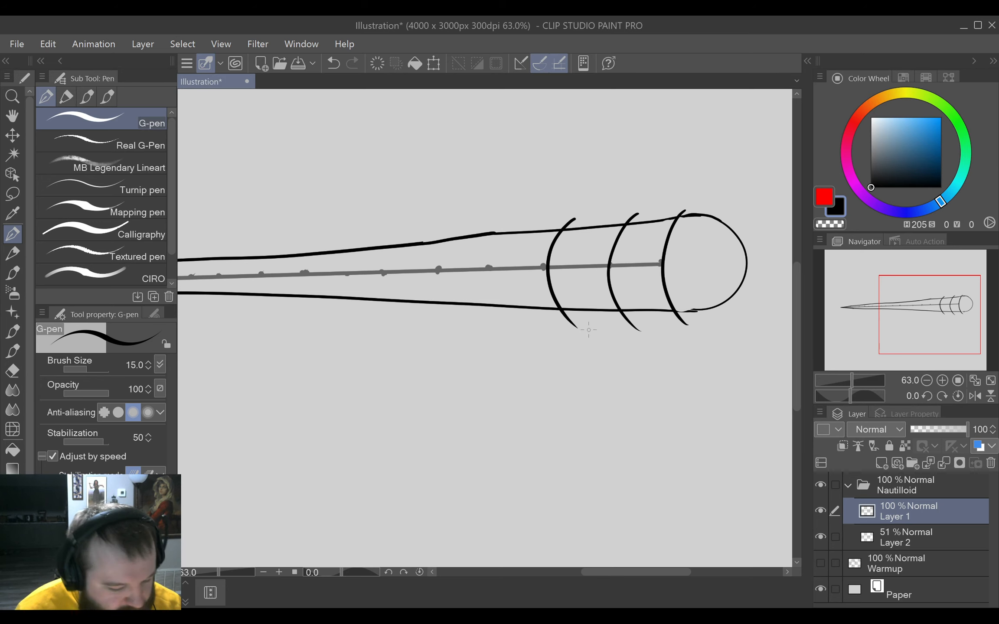
drag(583, 383, 654, 395)
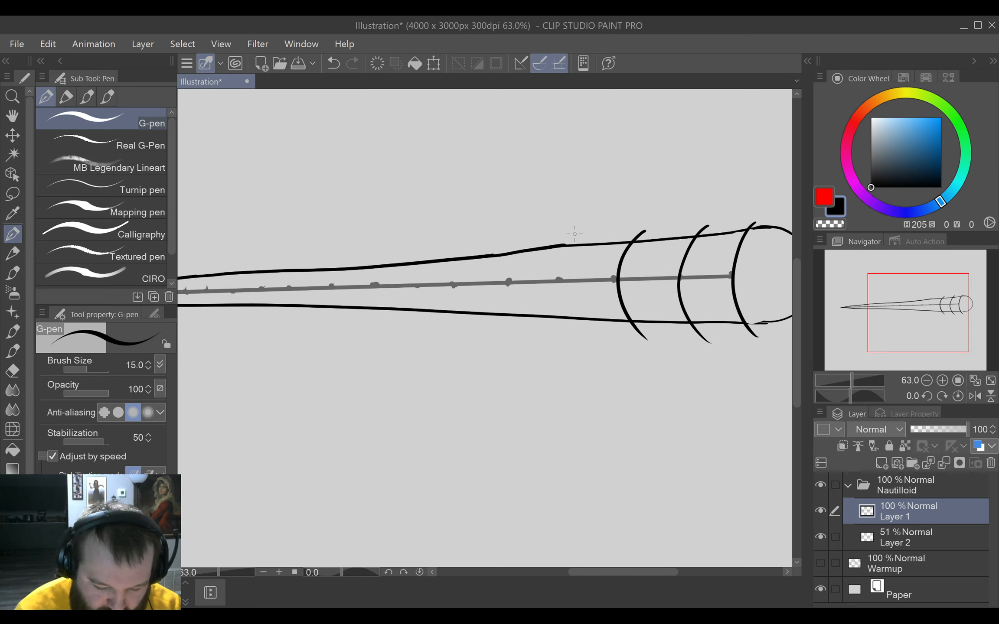
mouse_move(580, 227)
mouse_down()
mouse_move(570, 245)
mouse_move(583, 335)
mouse_up()
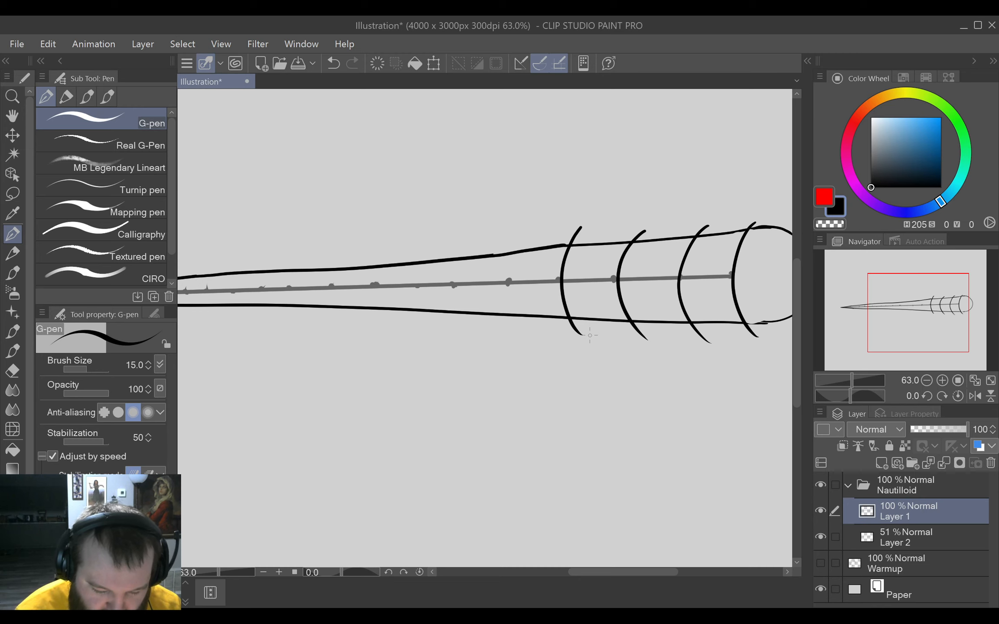
key(ctrl+z)
mouse_move(579, 230)
mouse_down()
mouse_move(562, 266)
mouse_move(577, 319)
mouse_up()
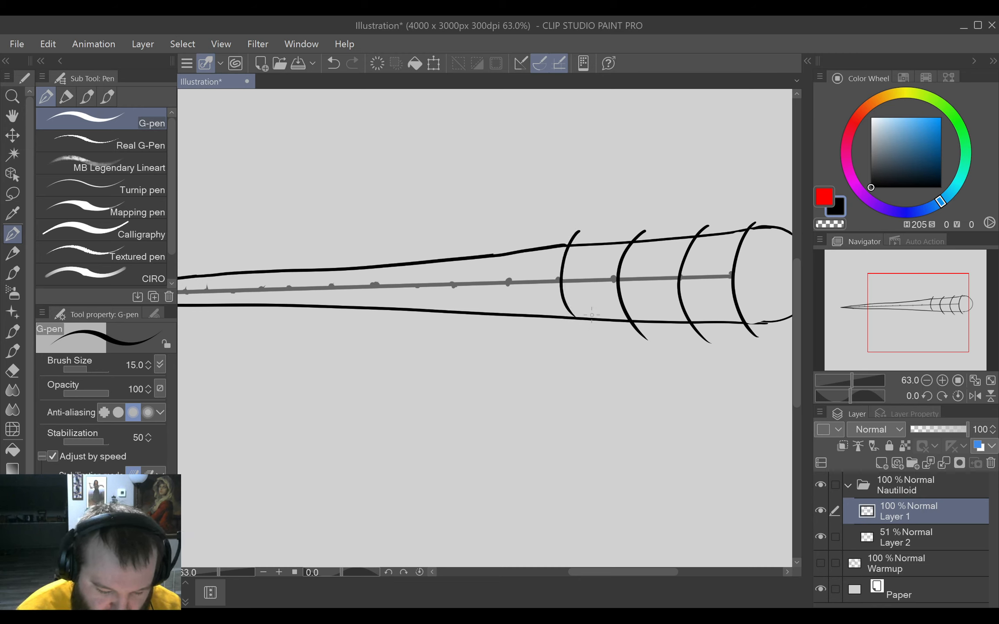
drag(532, 235, 524, 312)
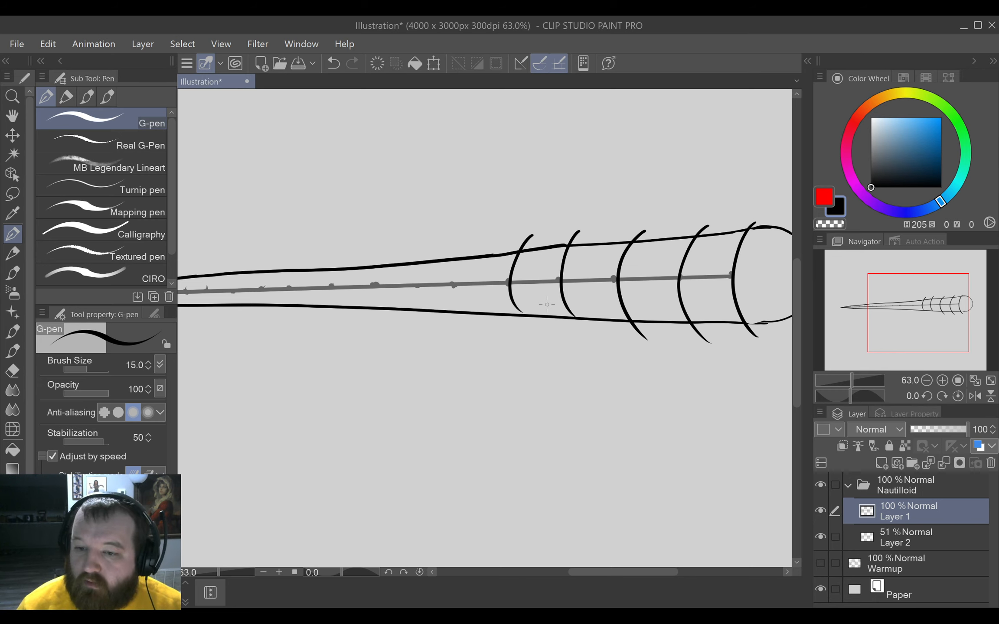
Continue with three shorter curved bands across the shell's middle, at the next guide marks toward the tip.
drag(476, 391, 546, 381)
mouse_move(540, 240)
mouse_down()
mouse_move(529, 248)
mouse_move(546, 316)
mouse_up()
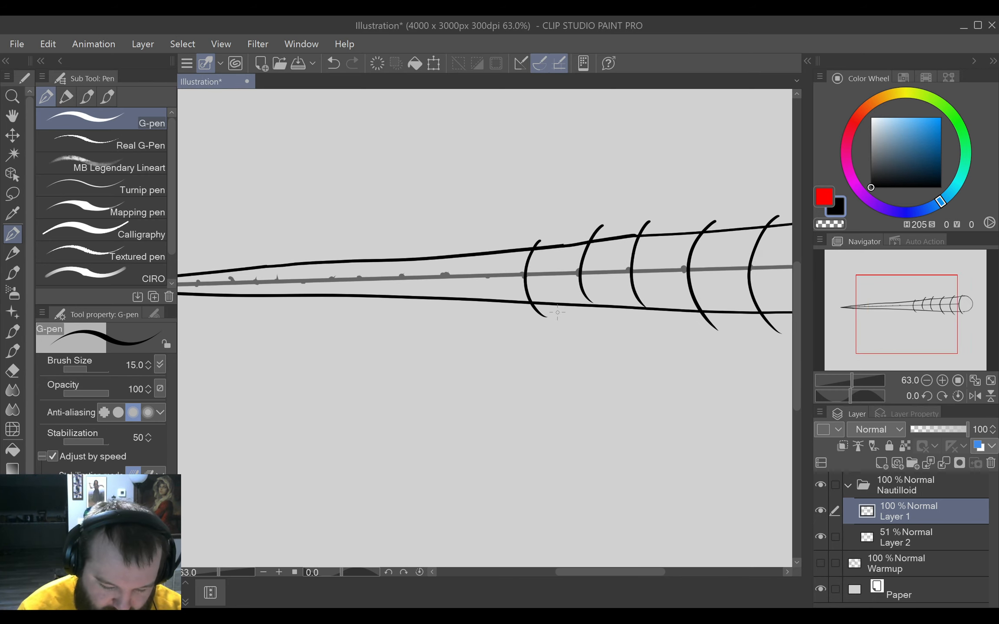
mouse_move(502, 247)
mouse_down()
mouse_move(494, 260)
mouse_move(505, 312)
mouse_up()
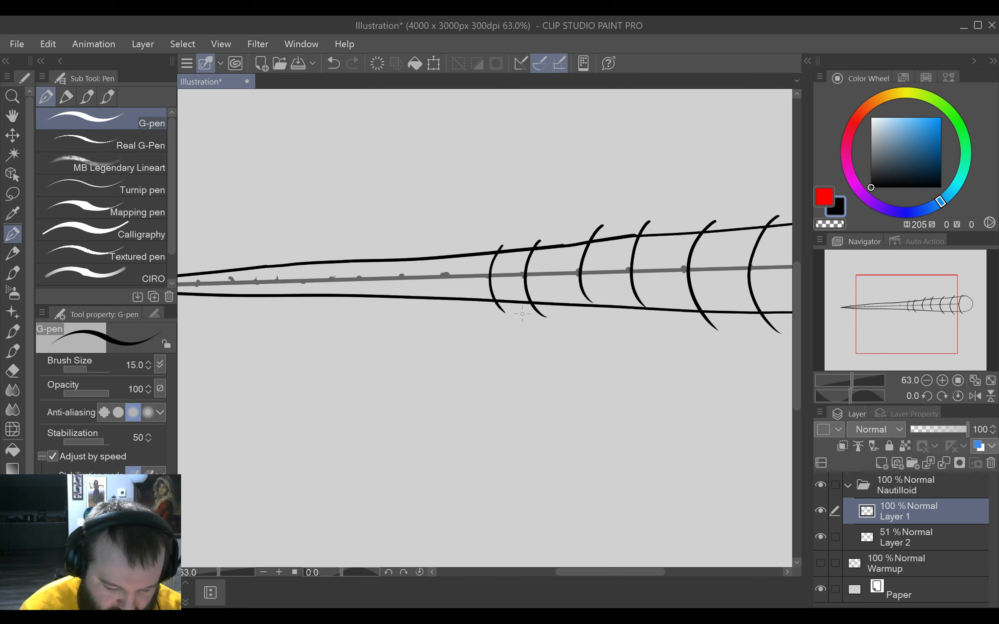
mouse_move(462, 251)
mouse_down()
mouse_move(453, 288)
mouse_move(467, 308)
mouse_up()
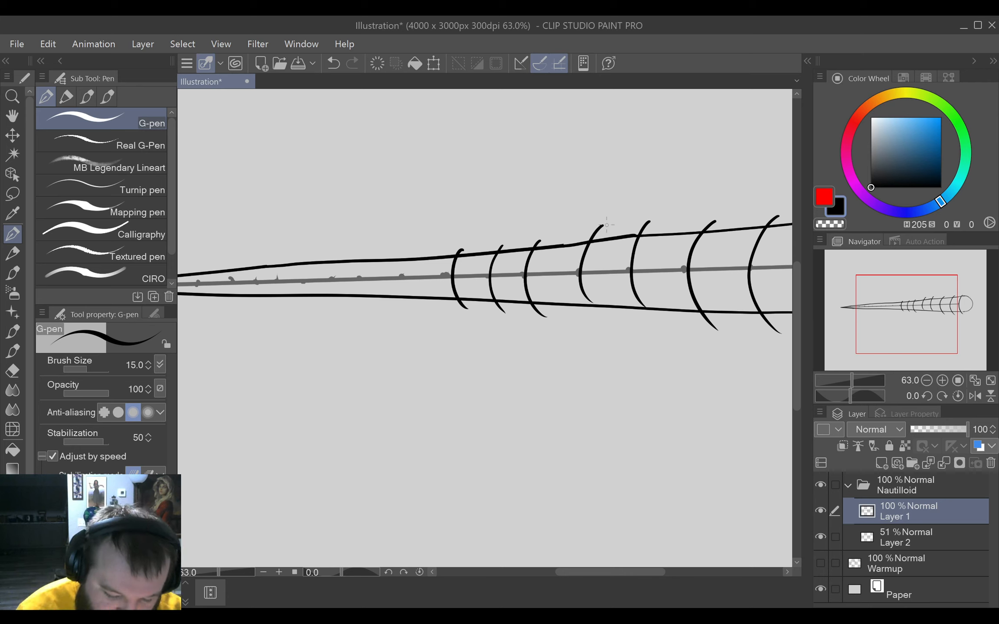
Extend the short fourth and fifth bands from the rounded end past the shell's lower outline.
mouse_move(598, 229)
mouse_down()
mouse_move(581, 275)
mouse_move(592, 311)
mouse_move(611, 321)
mouse_up()
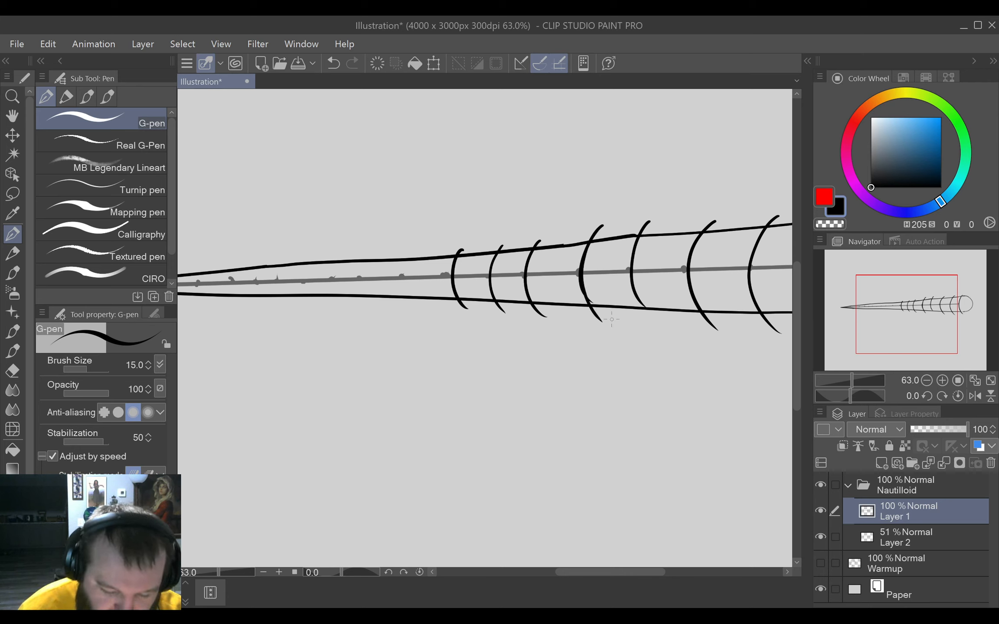
mouse_move(648, 221)
mouse_down()
mouse_move(641, 302)
mouse_move(659, 322)
mouse_move(636, 293)
mouse_move(658, 324)
mouse_up()
key(ctrl+z)
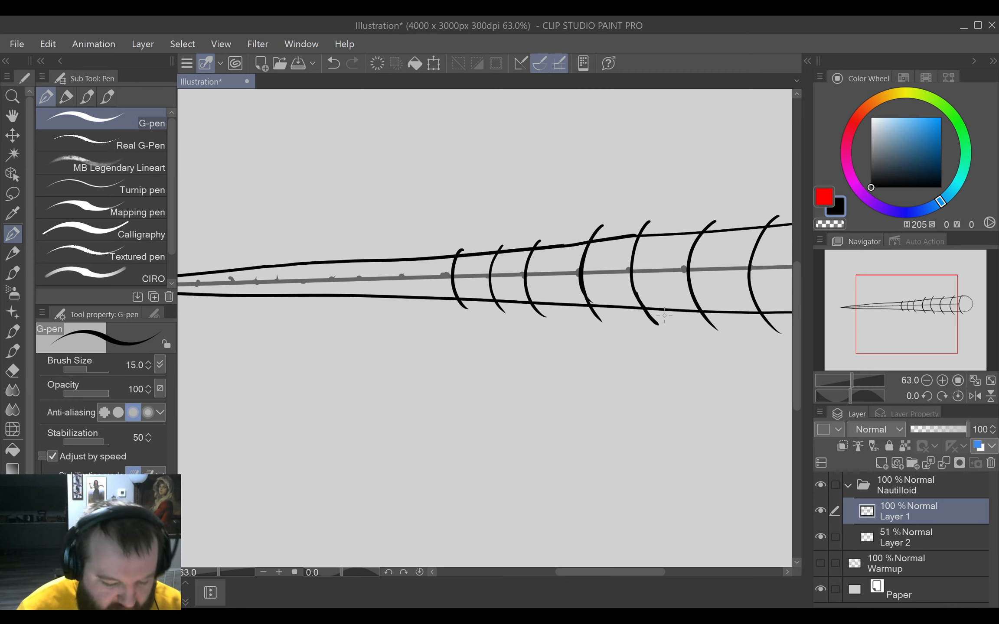
Draw five more narrow curved bands across the tapering part, following the guide marks toward the sharp tip.
drag(531, 390, 627, 381)
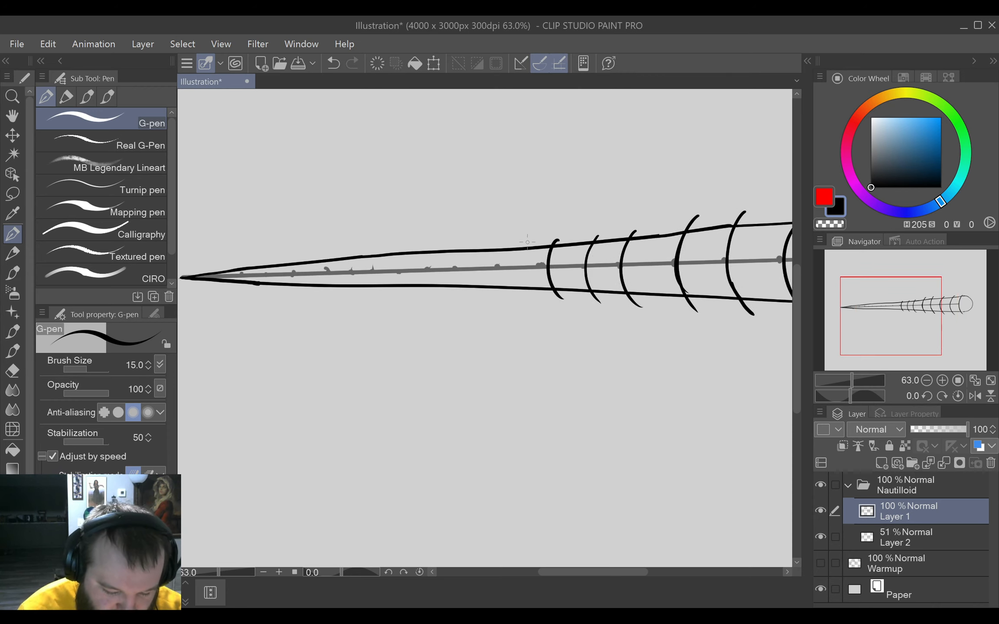
drag(530, 239, 534, 309)
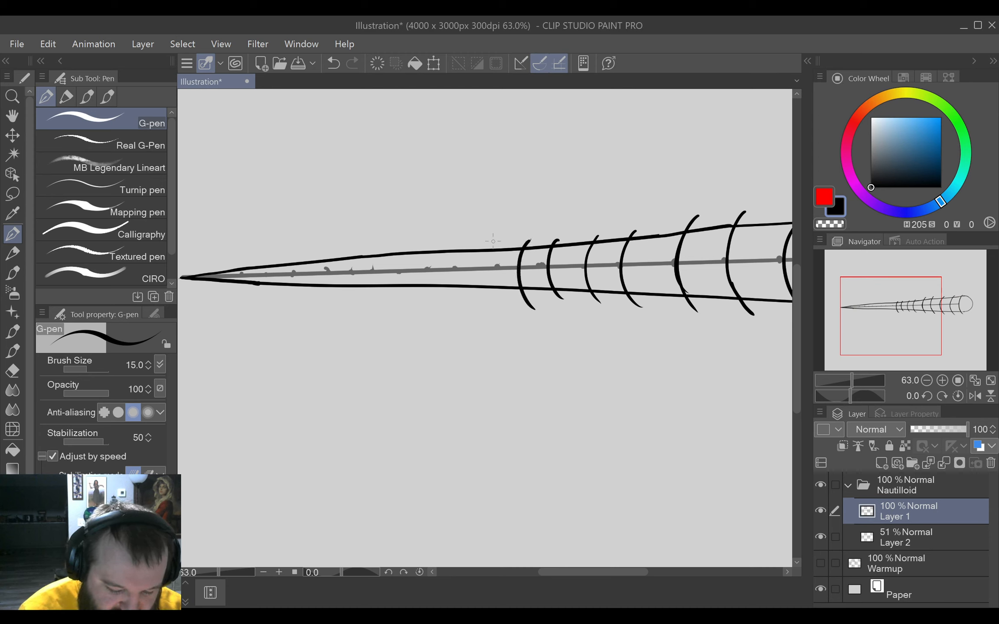
drag(492, 244, 498, 296)
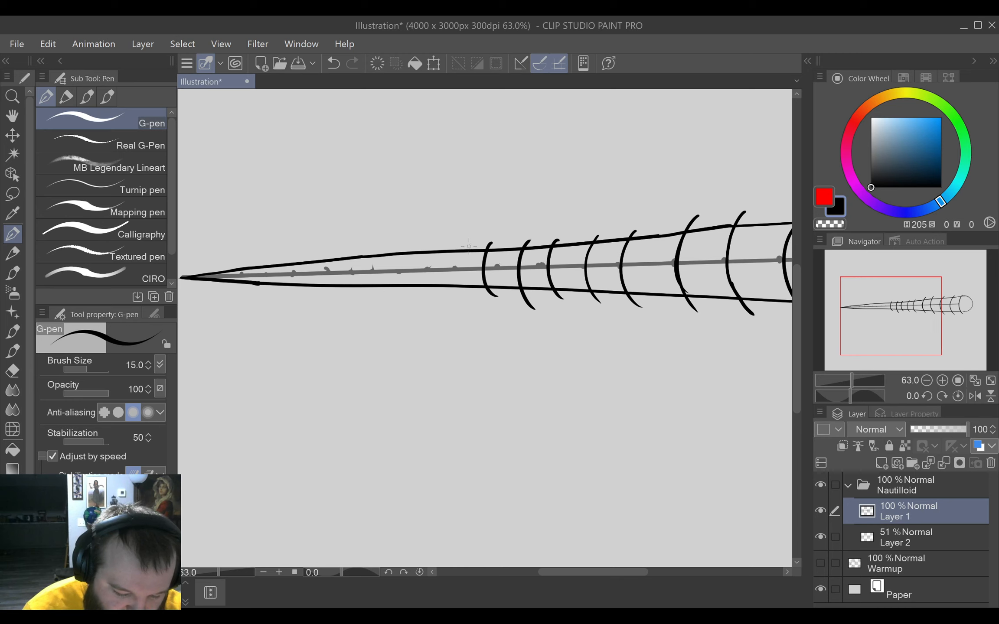
mouse_move(470, 241)
mouse_down()
mouse_move(463, 292)
mouse_move(471, 299)
mouse_up()
key(ctrl+z)
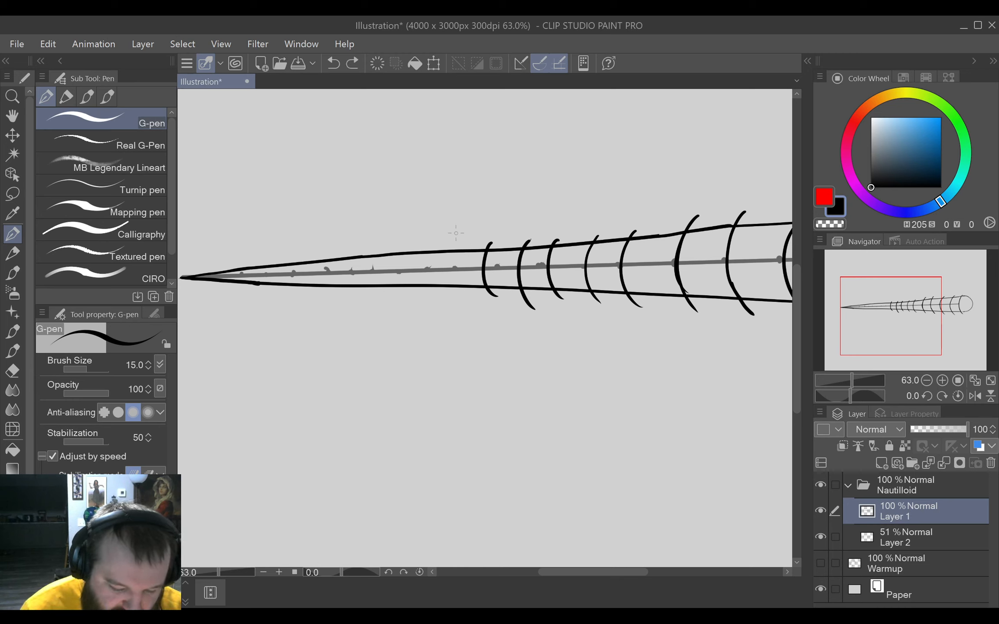
mouse_move(463, 241)
mouse_down()
mouse_move(455, 282)
mouse_move(466, 297)
mouse_up()
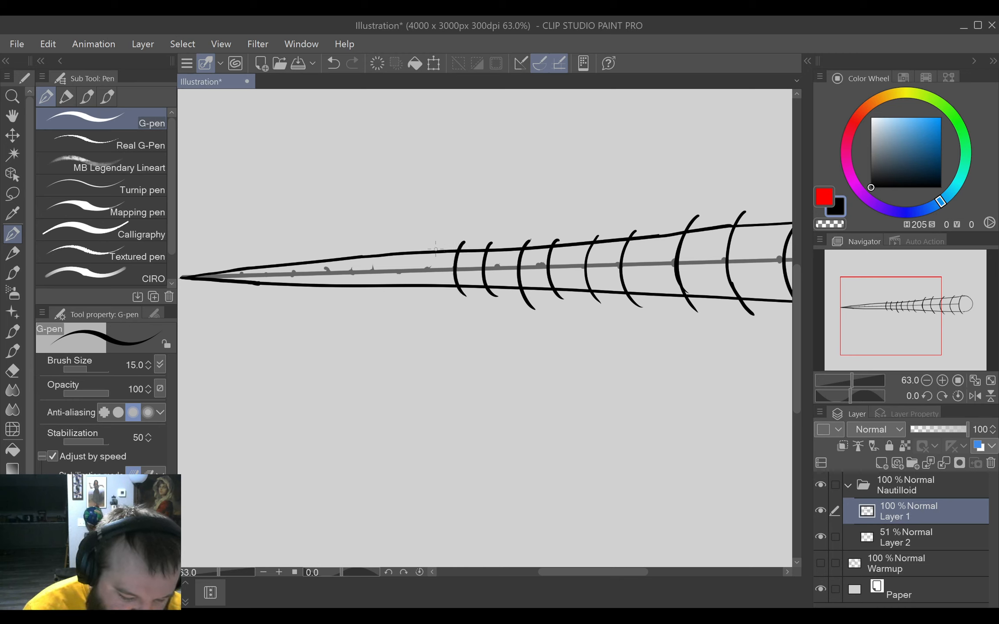
drag(437, 246, 448, 296)
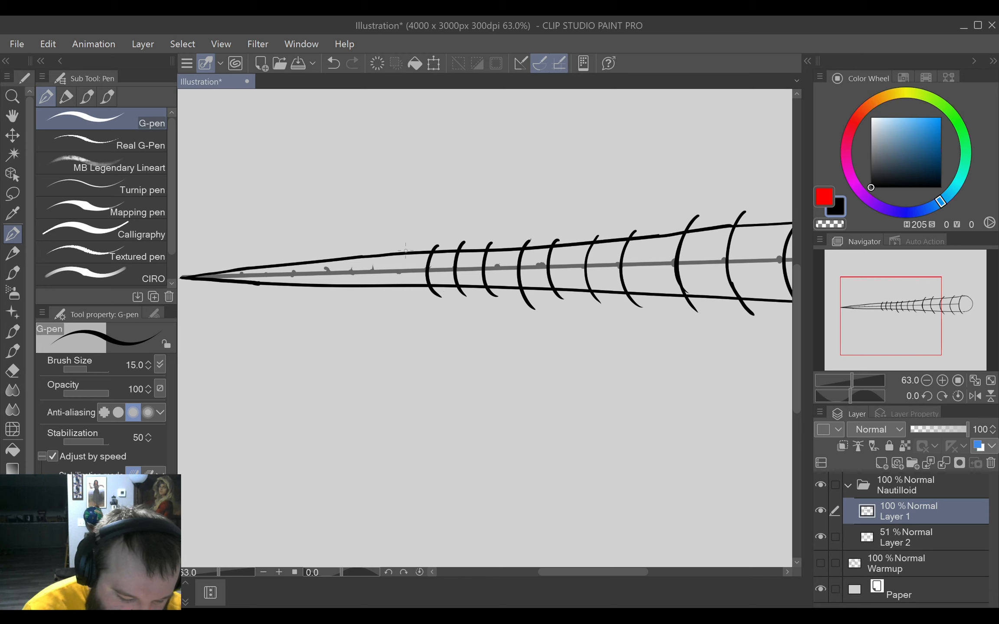
mouse_move(405, 248)
mouse_down()
mouse_move(397, 281)
mouse_move(412, 293)
mouse_up()
mouse_move(385, 251)
mouse_down()
mouse_move(376, 268)
mouse_move(394, 299)
mouse_up()
key(ctrl+z)
mouse_move(383, 244)
mouse_down()
mouse_move(374, 278)
mouse_move(388, 296)
mouse_up()
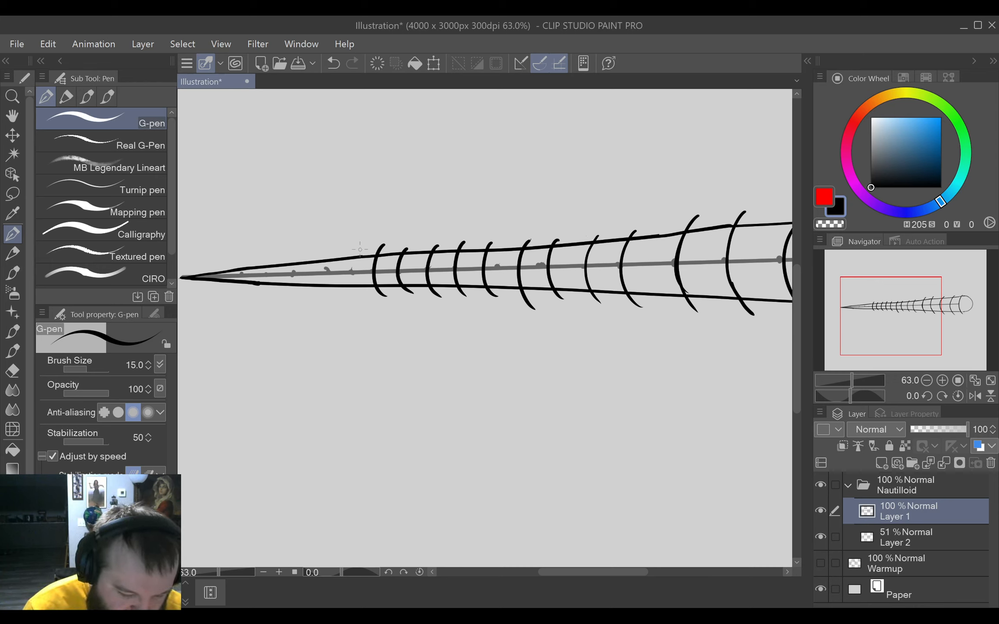
drag(361, 247, 359, 297)
key(ctrl+z)
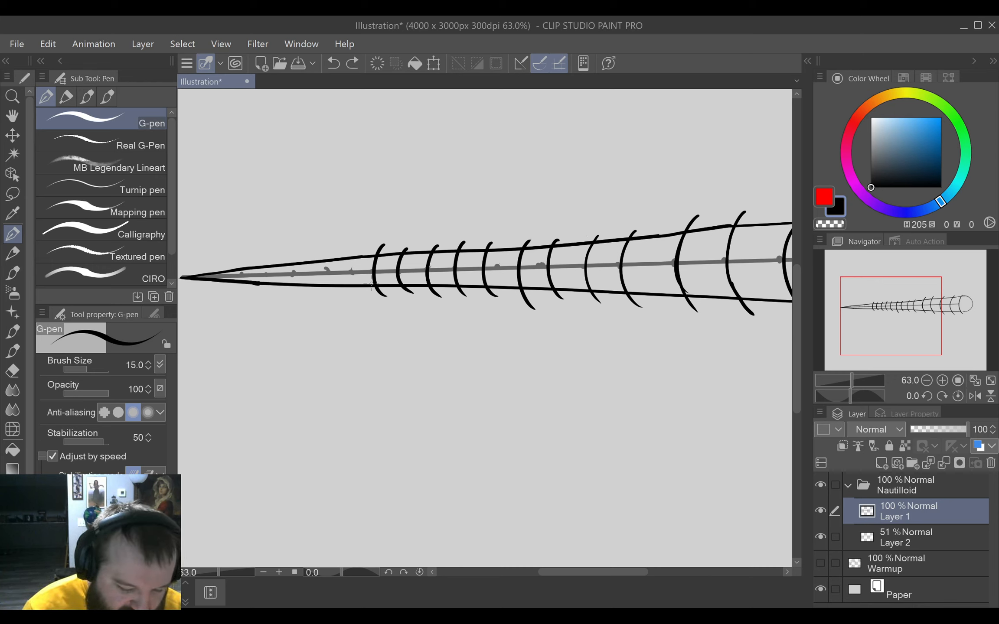
drag(361, 244, 364, 291)
key(ctrl+z)
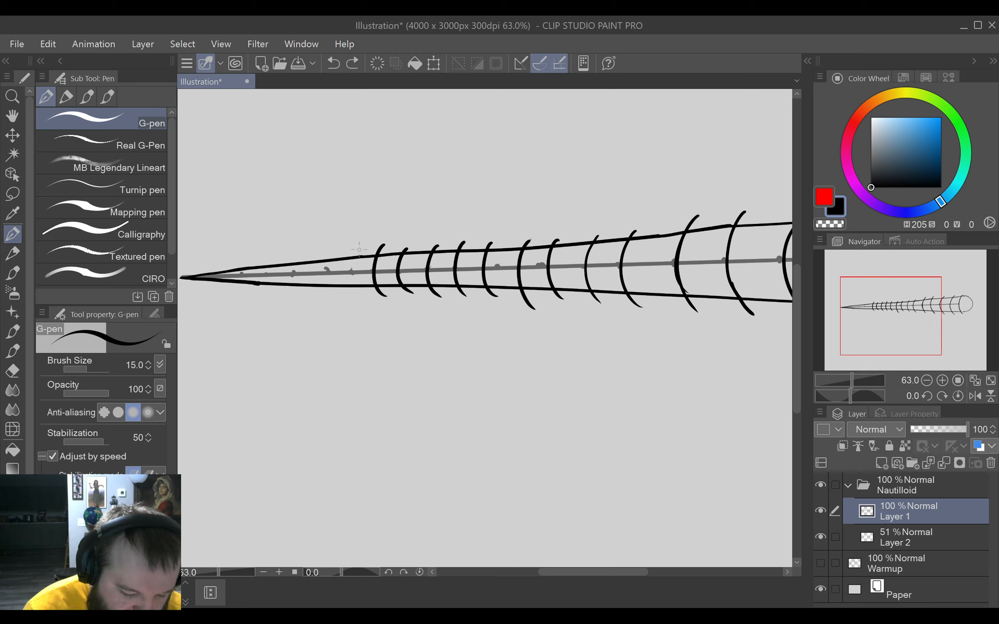
drag(359, 248, 360, 288)
key(ctrl+z)
mouse_move(364, 243)
mouse_down()
mouse_move(351, 277)
mouse_move(369, 300)
mouse_up()
key(ctrl+z)
drag(360, 251, 353, 285)
key(ctrl+z)
drag(363, 247, 365, 293)
drag(336, 250, 342, 299)
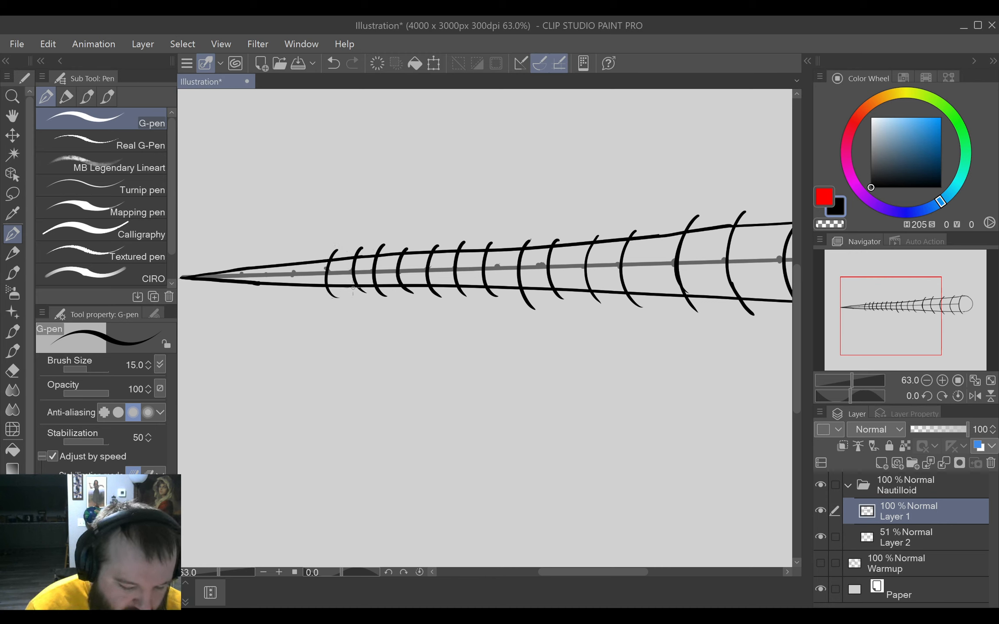
key(ctrl+z)
mouse_move(339, 245)
mouse_down()
mouse_move(333, 263)
mouse_move(351, 295)
mouse_up()
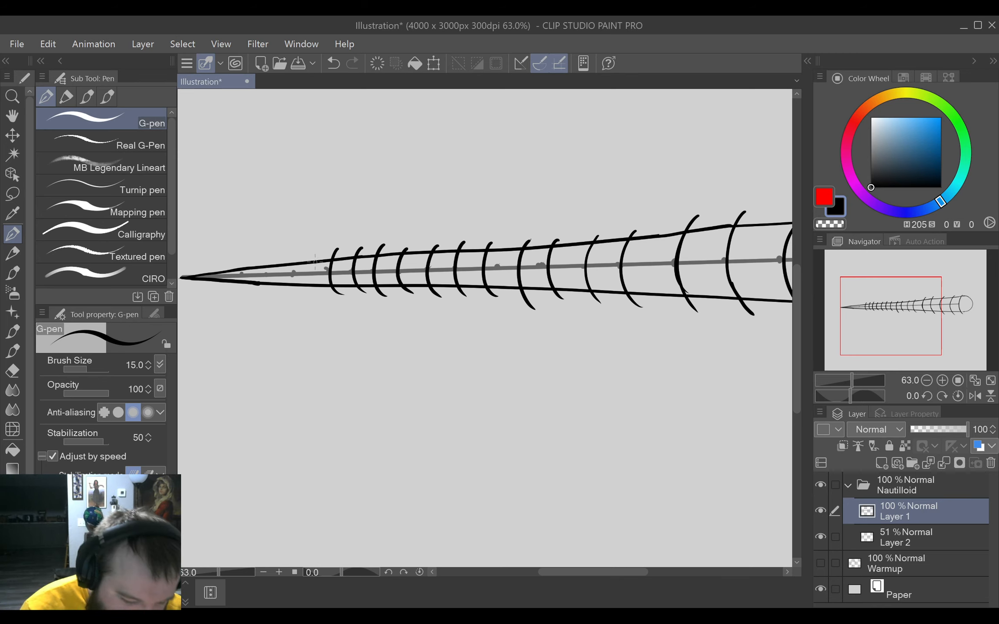
key(ctrl+z)
key(ctrl+z)
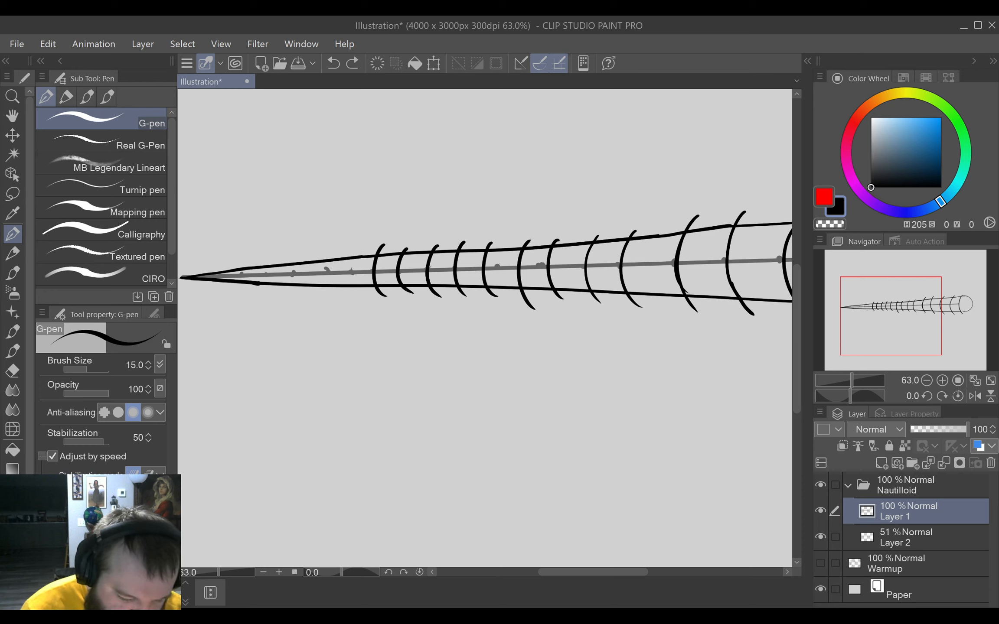
key(ctrl+z)
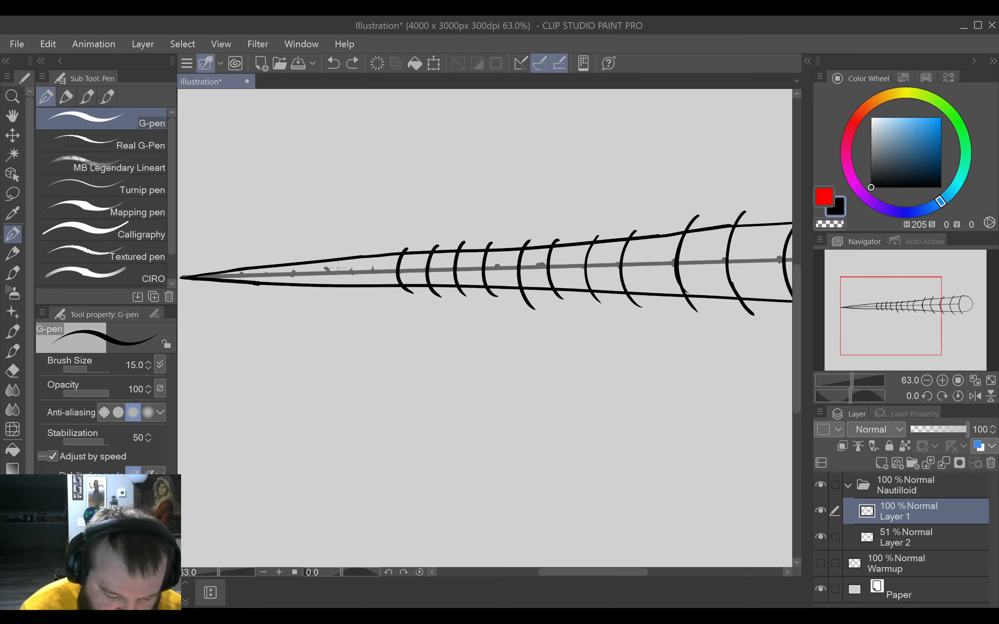
drag(385, 250, 384, 305)
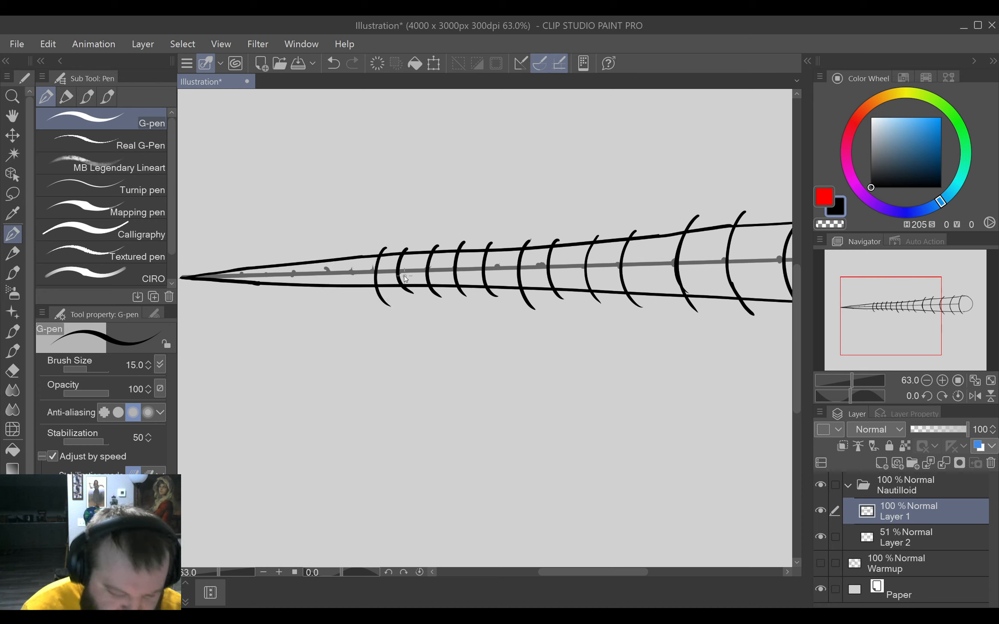
key(ctrl+z)
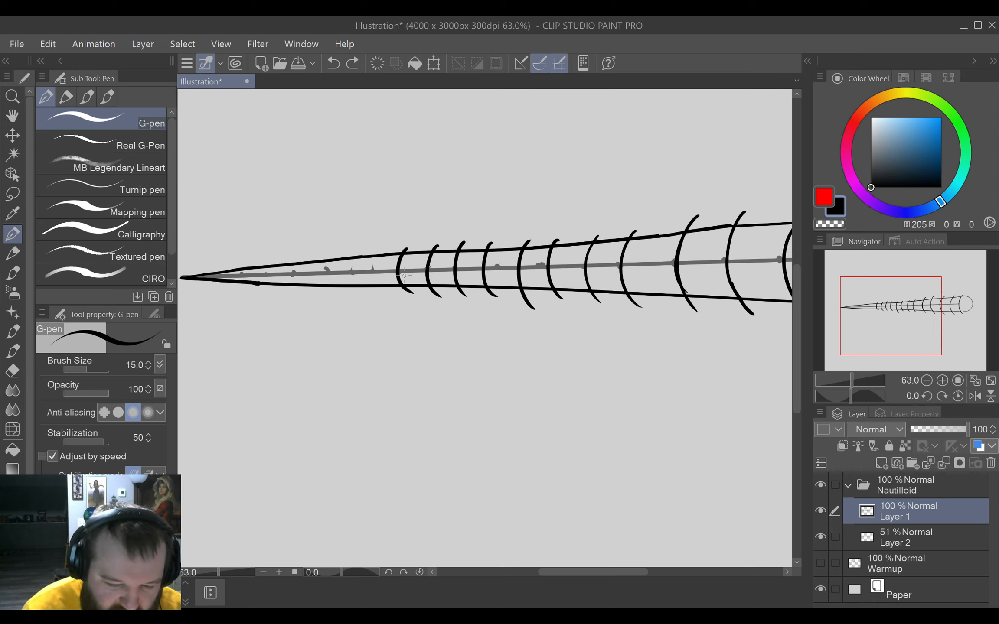
Draw seven more narrow curved bands across the shell between the sharp tip and the existing bands, widening away from the tip.
mouse_move(245, 263)
mouse_down()
mouse_move(248, 282)
mouse_move(284, 269)
mouse_move(282, 285)
mouse_move(315, 293)
mouse_up()
key(ctrl+z)
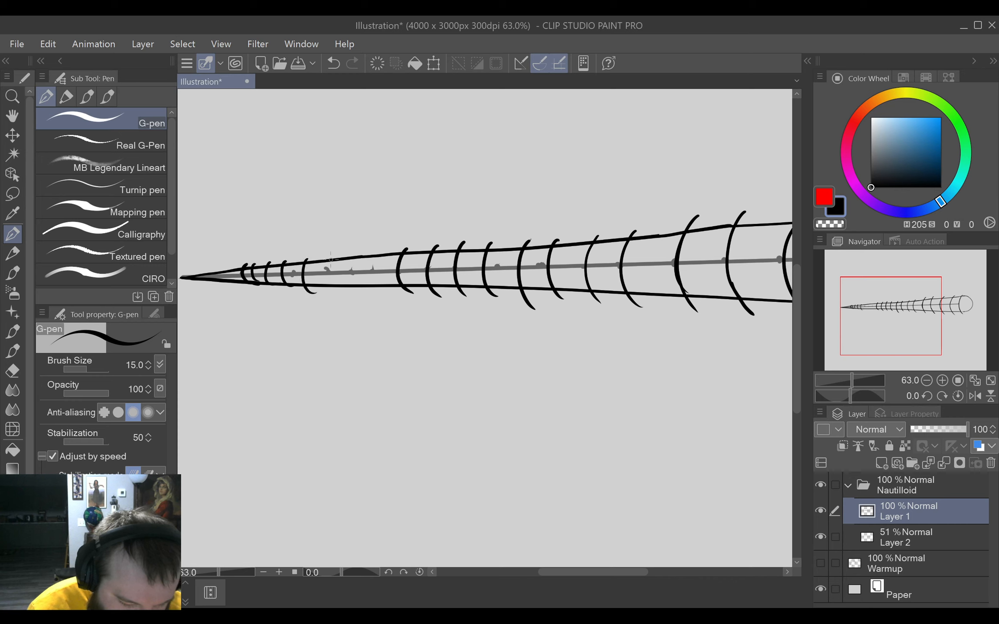
mouse_move(332, 254)
mouse_down()
mouse_move(328, 277)
mouse_move(344, 291)
mouse_up()
mouse_move(363, 244)
mouse_down()
mouse_move(355, 266)
mouse_move(369, 292)
mouse_move(386, 257)
mouse_move(398, 290)
mouse_up()
key(ctrl+z)
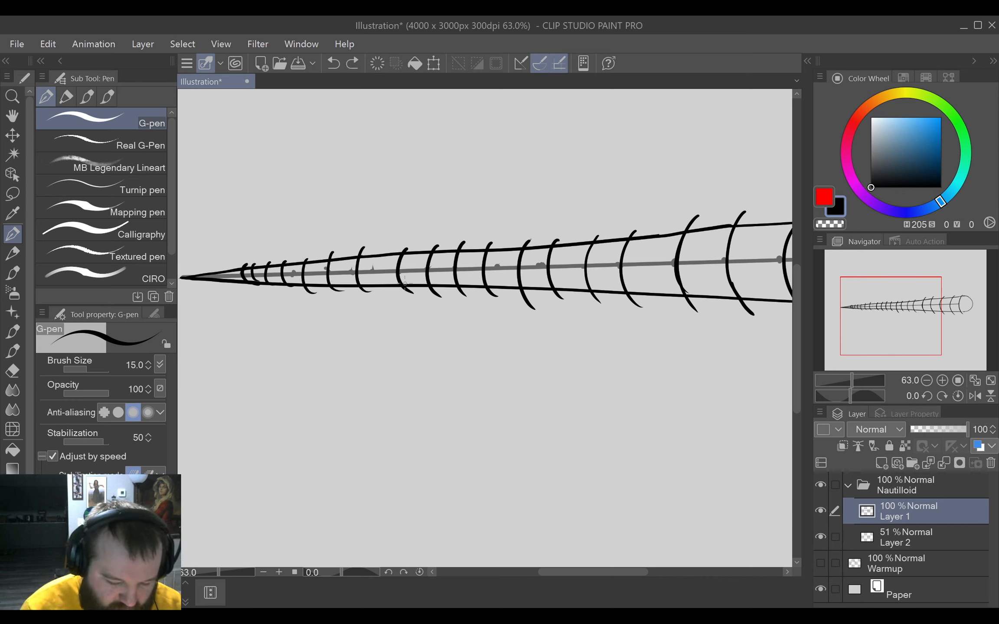
key(ctrl+z)
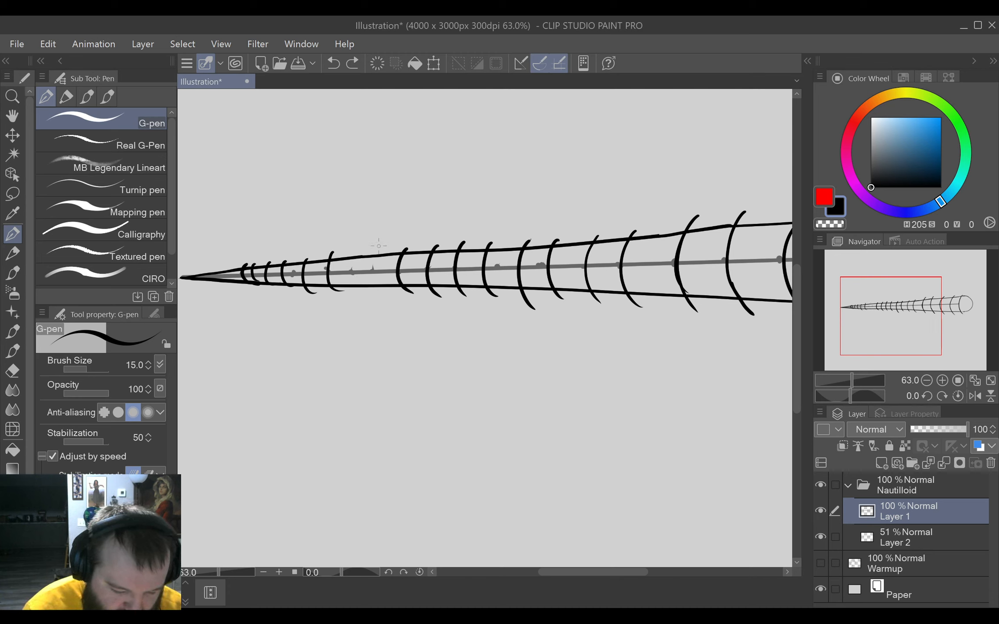
drag(375, 245, 397, 300)
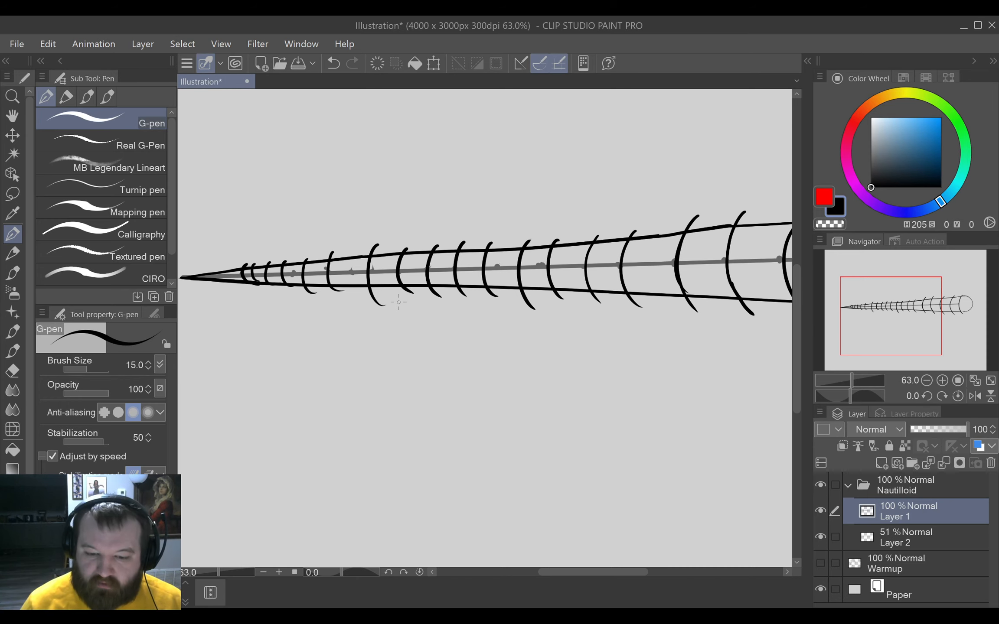
Erase the shell outline's sharp tip beyond the narrowest band.
drag(397, 297, 601, 247)
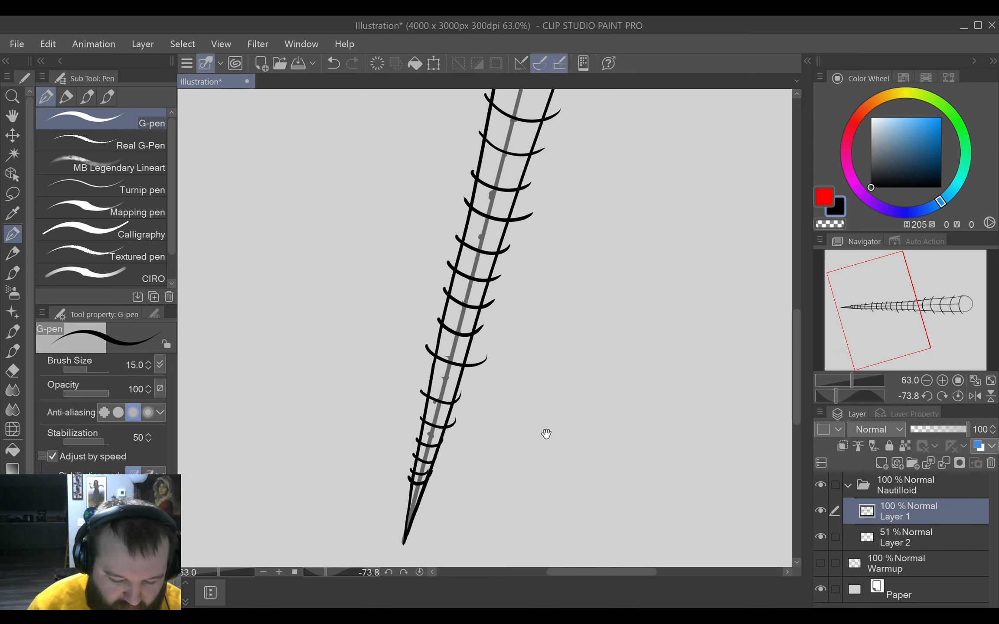
drag(547, 433, 573, 320)
drag(514, 395, 528, 408)
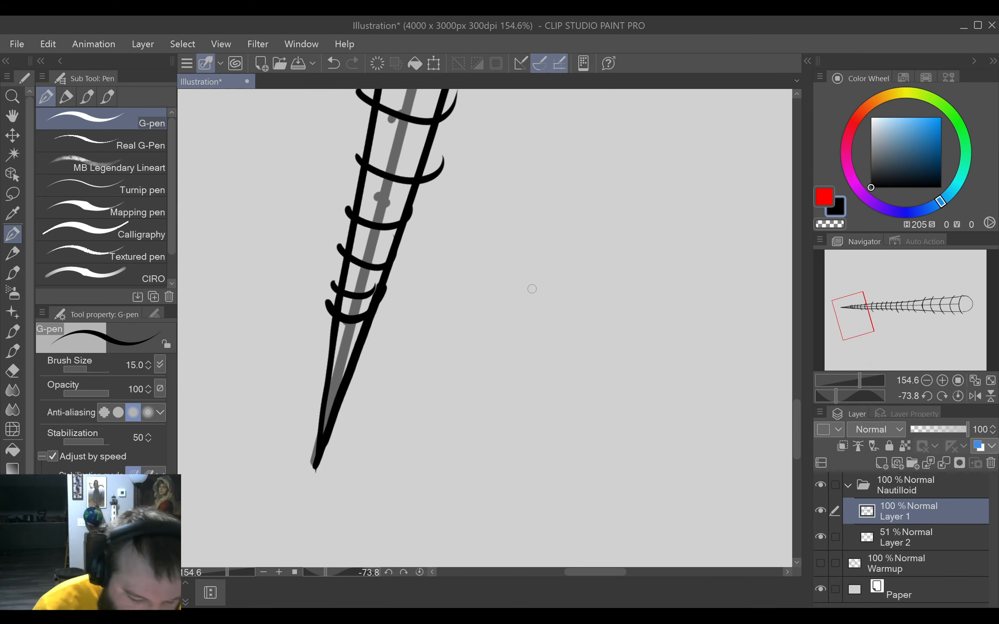
key(e)
mouse_move(319, 461)
mouse_down()
mouse_move(310, 473)
mouse_move(339, 420)
mouse_move(312, 408)
mouse_move(328, 379)
mouse_up()
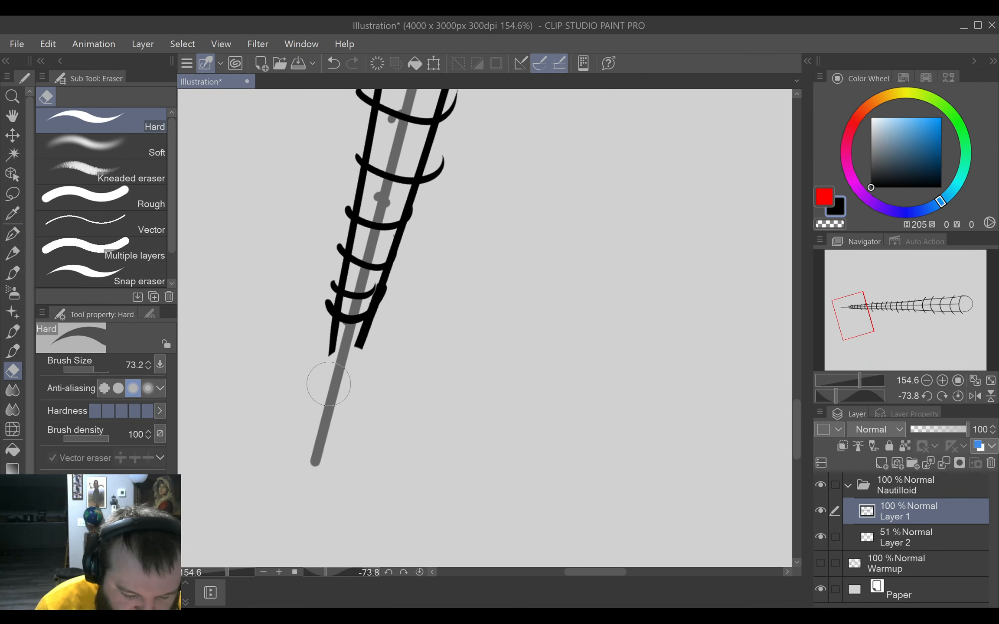
Even out the cut outline ends at the narrow end and join them with a small rounded cap.
key(p)
mouse_move(334, 333)
mouse_down()
mouse_move(334, 362)
mouse_move(363, 357)
mouse_move(376, 323)
mouse_up()
key(ctrl+z)
key(e)
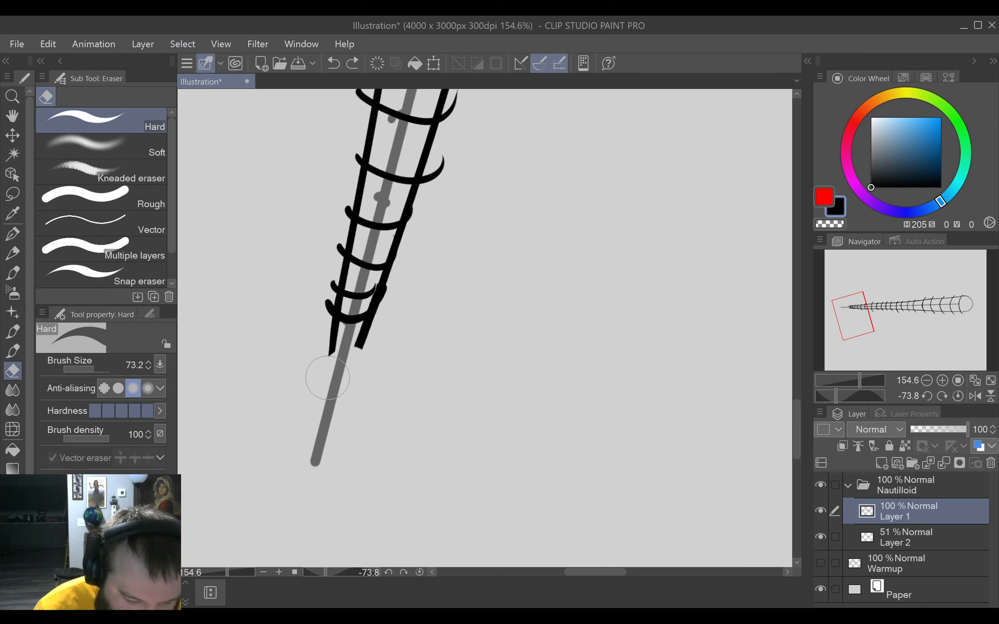
mouse_move(322, 379)
mouse_down()
mouse_move(318, 368)
mouse_move(338, 356)
mouse_move(348, 368)
mouse_up()
key(p)
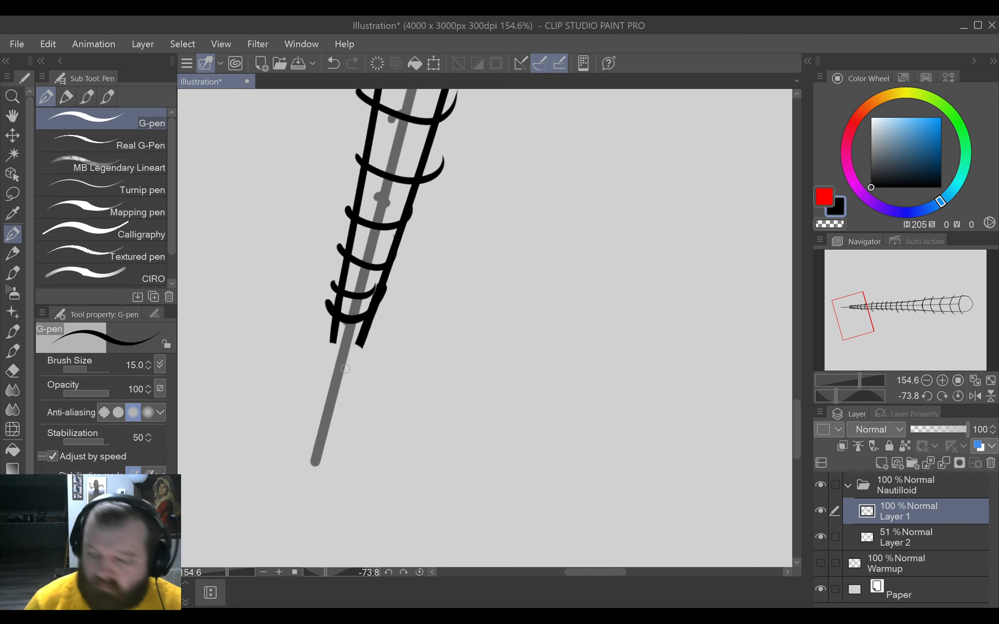
mouse_move(332, 339)
mouse_down()
mouse_move(344, 362)
mouse_move(367, 330)
mouse_up()
Erase the band ends that overhang the shell's lower outline next to the small rounded cap.
key(e)
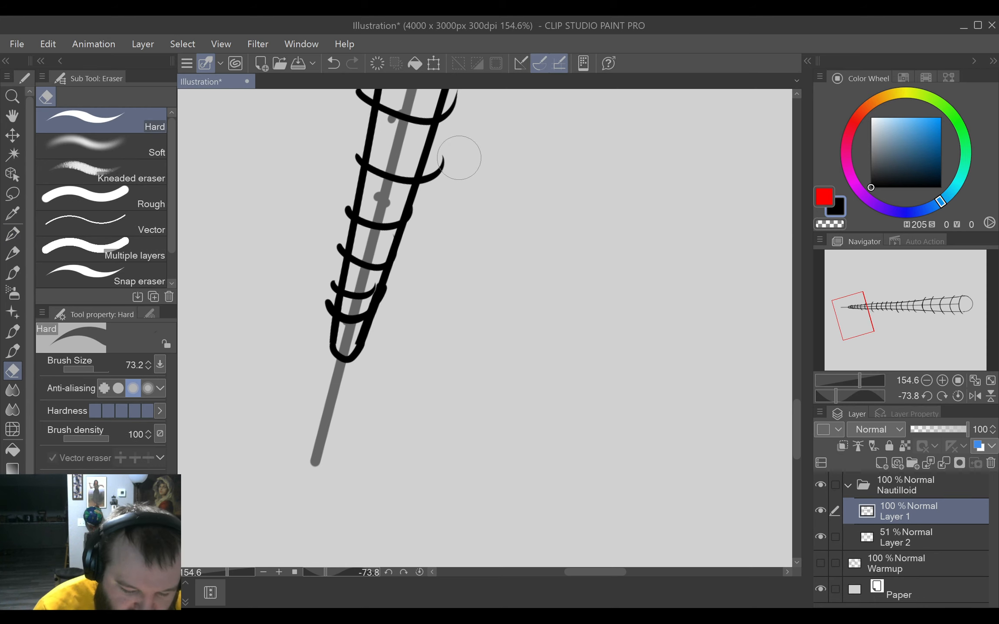
drag(456, 156, 437, 204)
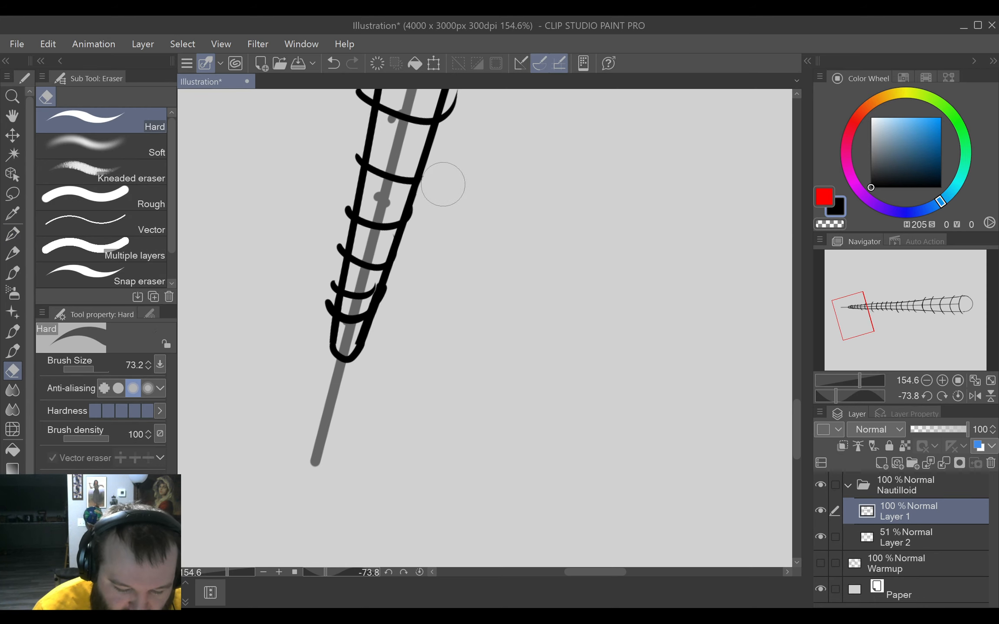
key(p)
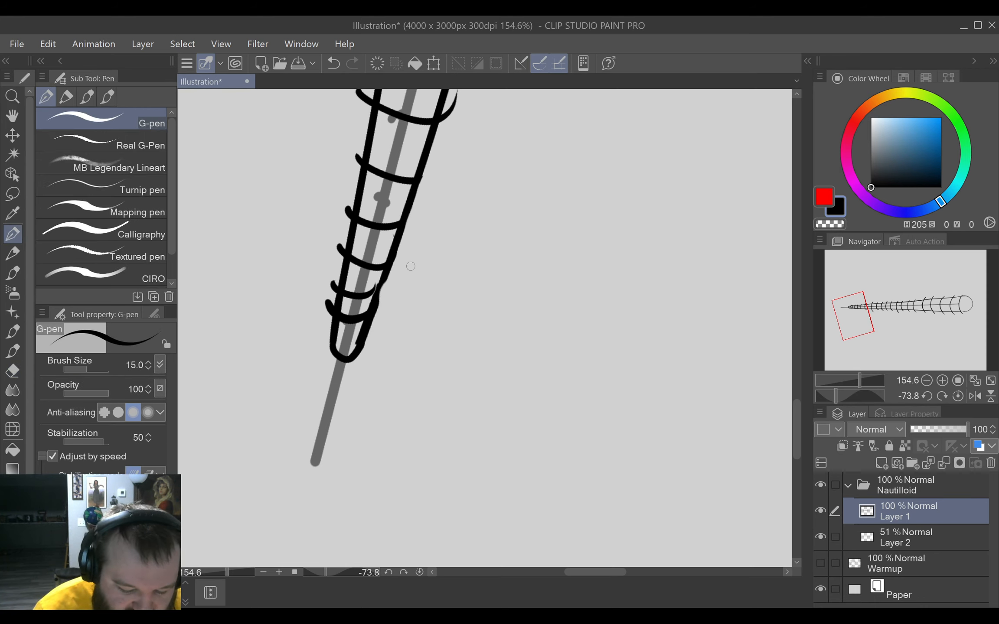
drag(387, 281, 371, 311)
key(ctrl+z)
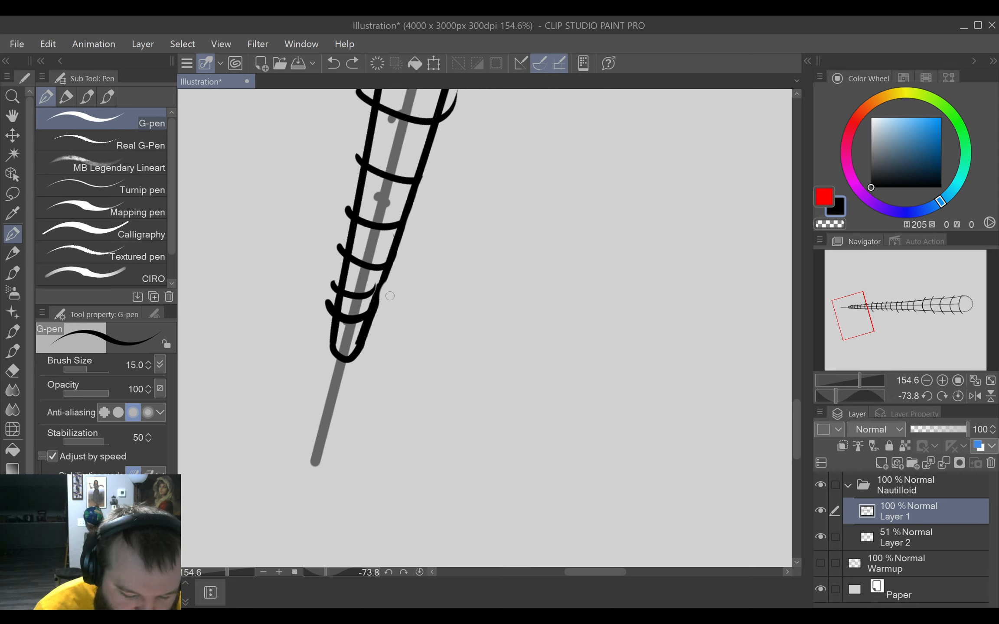
drag(443, 156, 409, 227)
key(e)
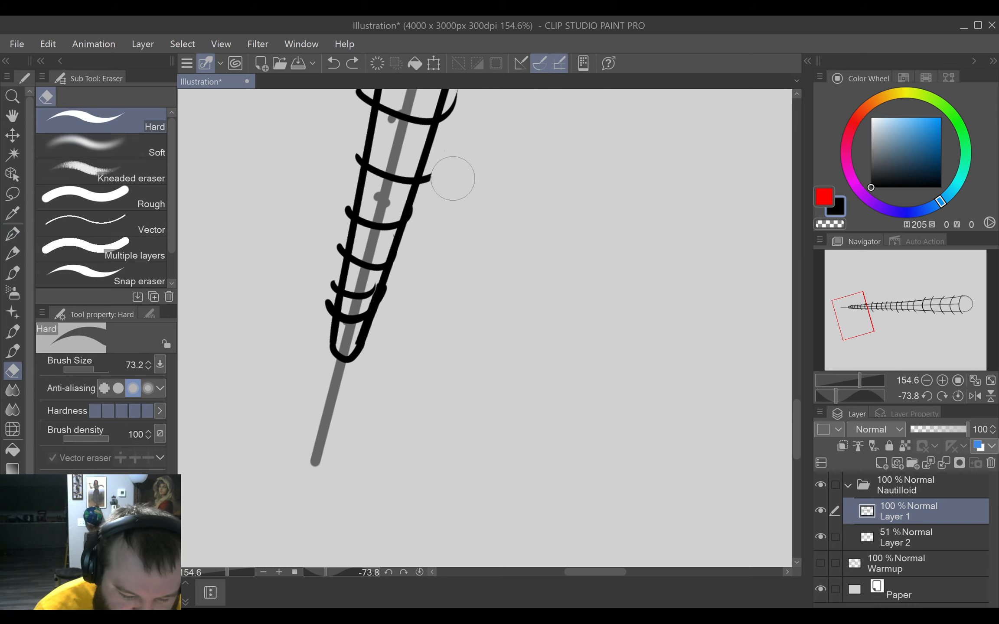
drag(452, 179, 446, 189)
key(p)
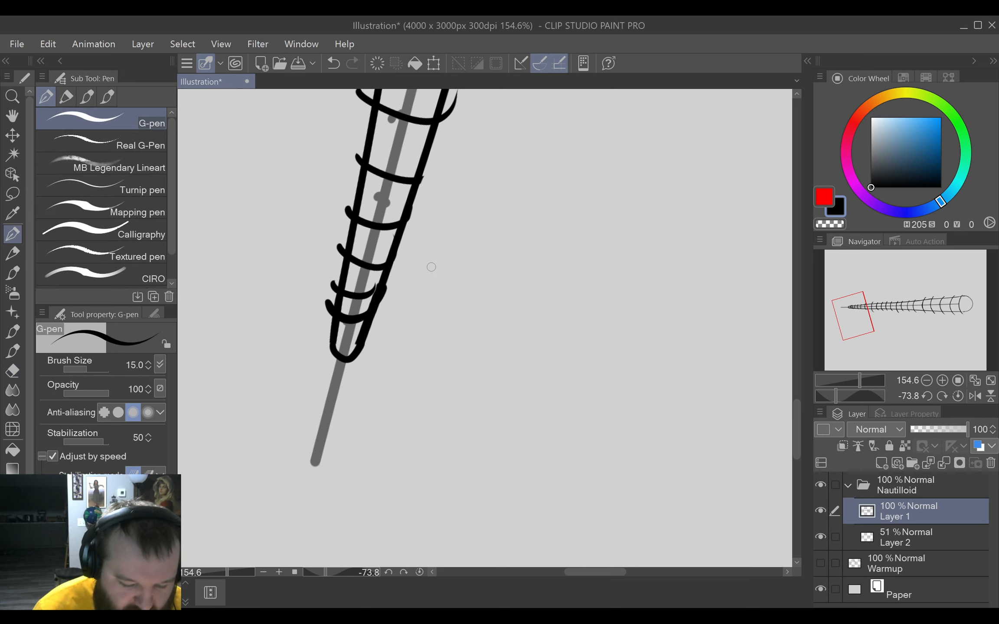
Trim the next two bands from the narrow end where they overhang the shell's lower outline.
drag(517, 248, 505, 375)
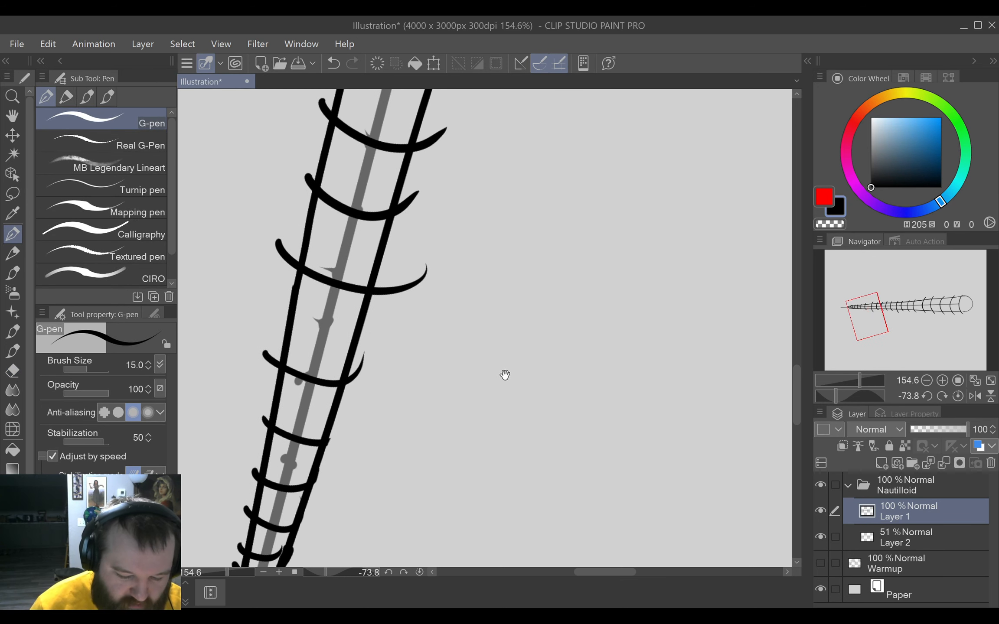
key(e)
mouse_move(434, 284)
mouse_down()
mouse_move(414, 313)
mouse_move(392, 308)
mouse_move(396, 294)
mouse_move(392, 305)
mouse_up()
mouse_move(377, 388)
mouse_down()
mouse_move(367, 379)
mouse_move(372, 390)
mouse_up()
key(p)
Trim the following four narrow bands flush with the shell's lower outline.
drag(439, 285, 376, 456)
key(e)
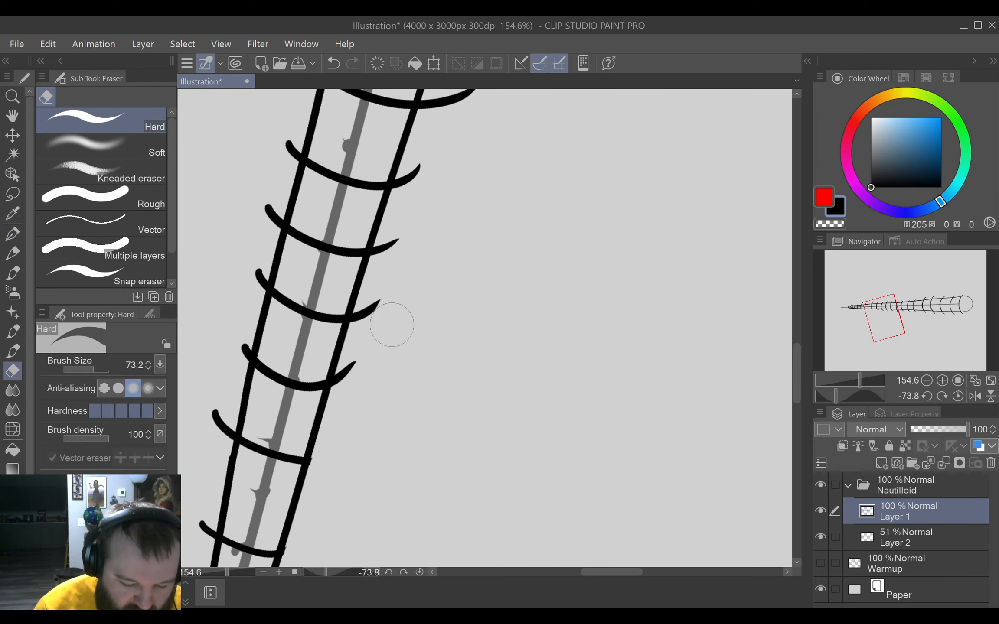
mouse_move(390, 323)
mouse_down()
mouse_move(372, 342)
mouse_move(374, 328)
mouse_move(357, 388)
mouse_move(365, 366)
mouse_up()
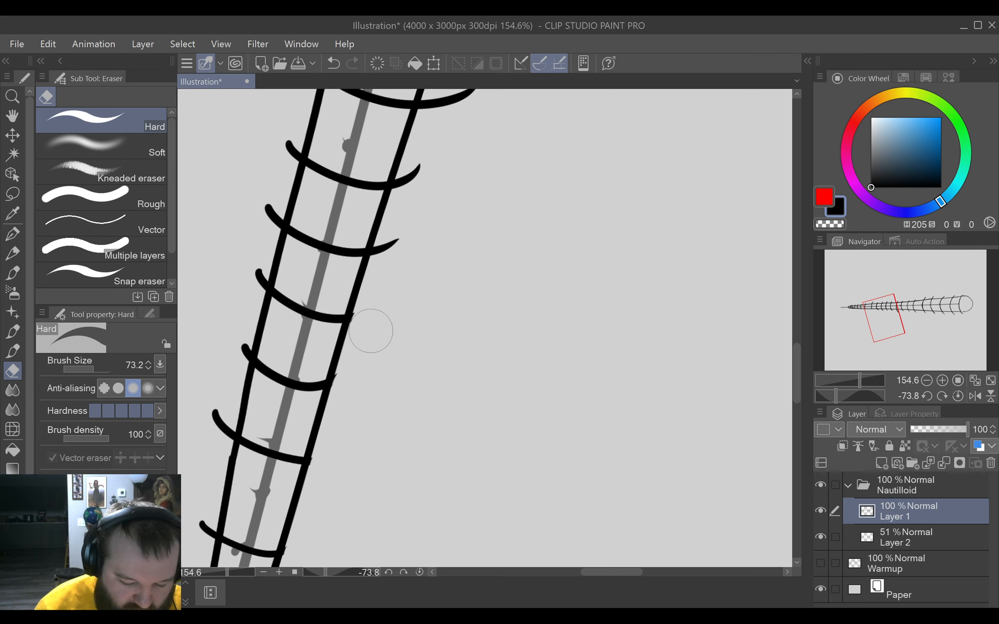
key(p)
mouse_move(459, 245)
mouse_down()
mouse_move(483, 263)
mouse_move(459, 313)
mouse_up()
key(e)
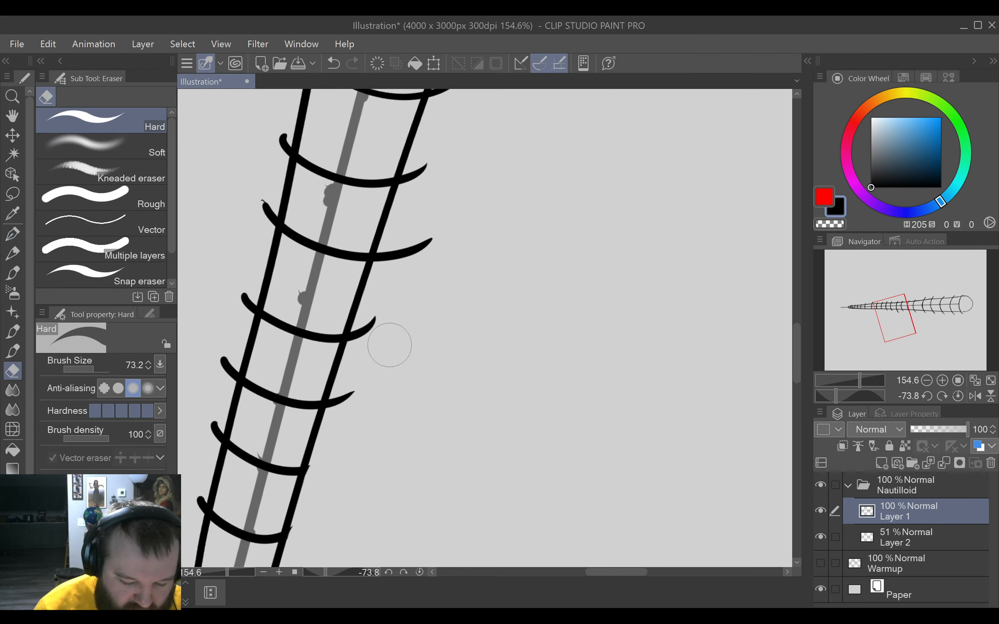
drag(364, 357, 350, 403)
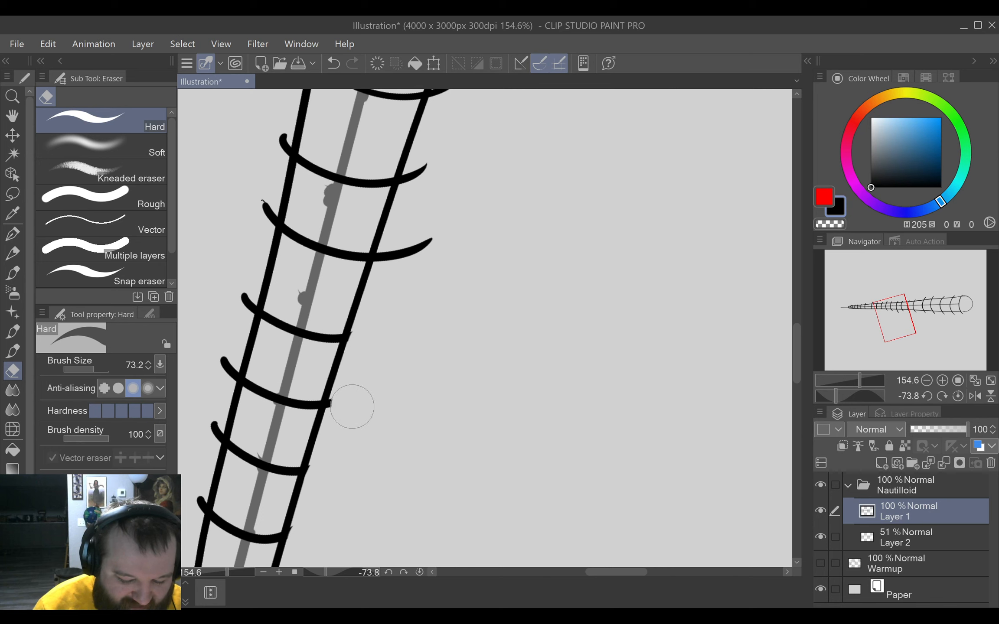
Erase the lower overhang of the next two bands toward the shell's middle.
key(p)
mouse_move(397, 354)
mouse_down()
mouse_move(486, 292)
mouse_move(408, 346)
mouse_up()
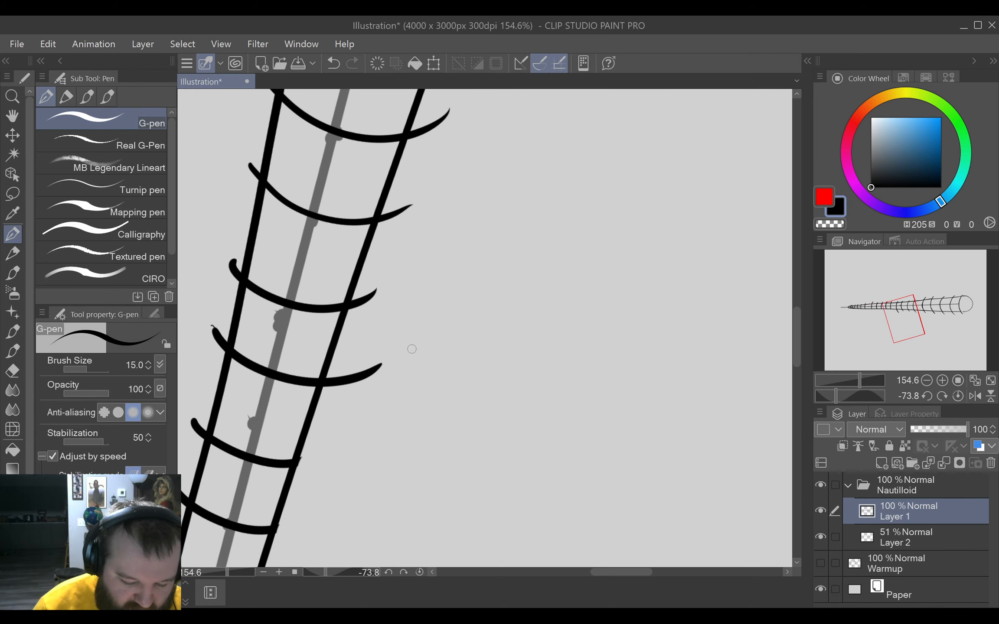
key(e)
mouse_move(355, 396)
mouse_down()
mouse_move(357, 384)
mouse_move(346, 388)
mouse_up()
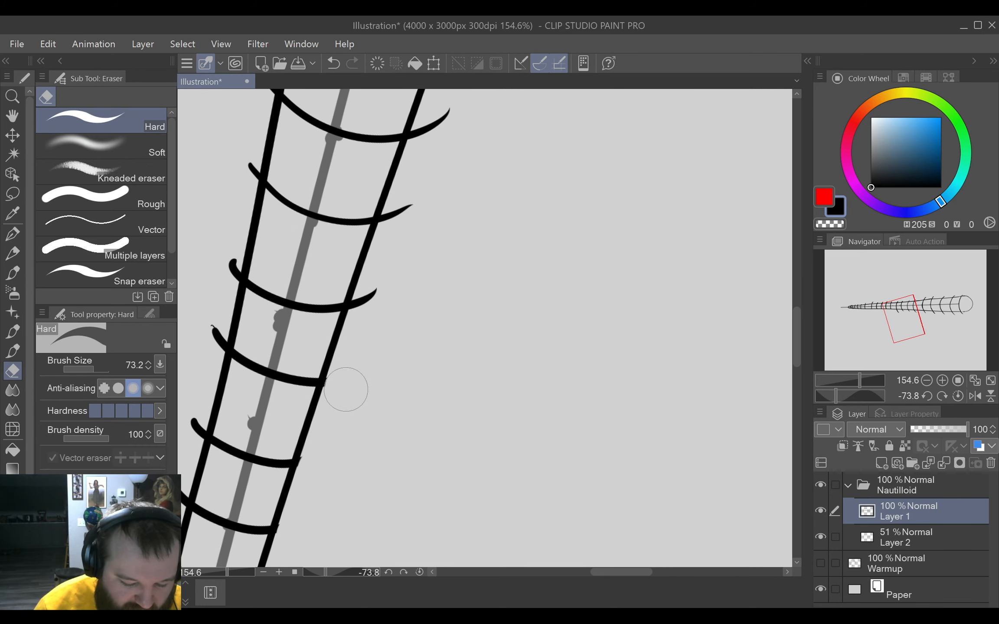
key(p)
key(e)
mouse_move(415, 289)
mouse_down()
mouse_move(367, 312)
mouse_move(372, 305)
mouse_move(370, 316)
mouse_up()
Erase the lower overhang of two more bands at the shell's middle, continuing toward the wide end.
key(p)
mouse_move(474, 228)
mouse_down()
mouse_move(446, 310)
mouse_move(394, 346)
mouse_up()
key(e)
drag(360, 401, 350, 393)
key(p)
key(e)
drag(438, 269, 379, 312)
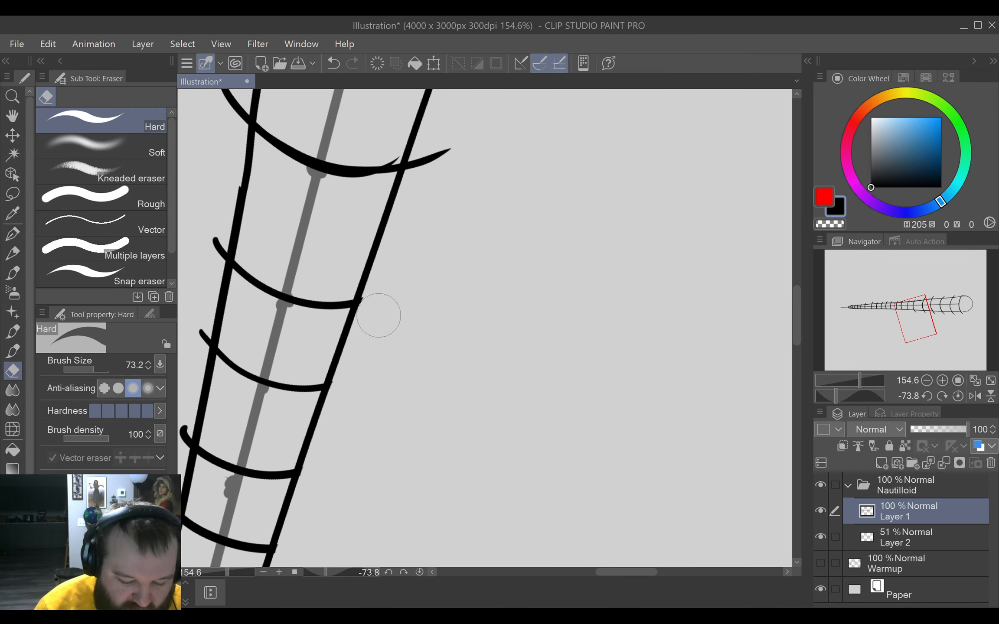
Trim the first two wide bands past the shell's middle flush with the lower outline.
key(p)
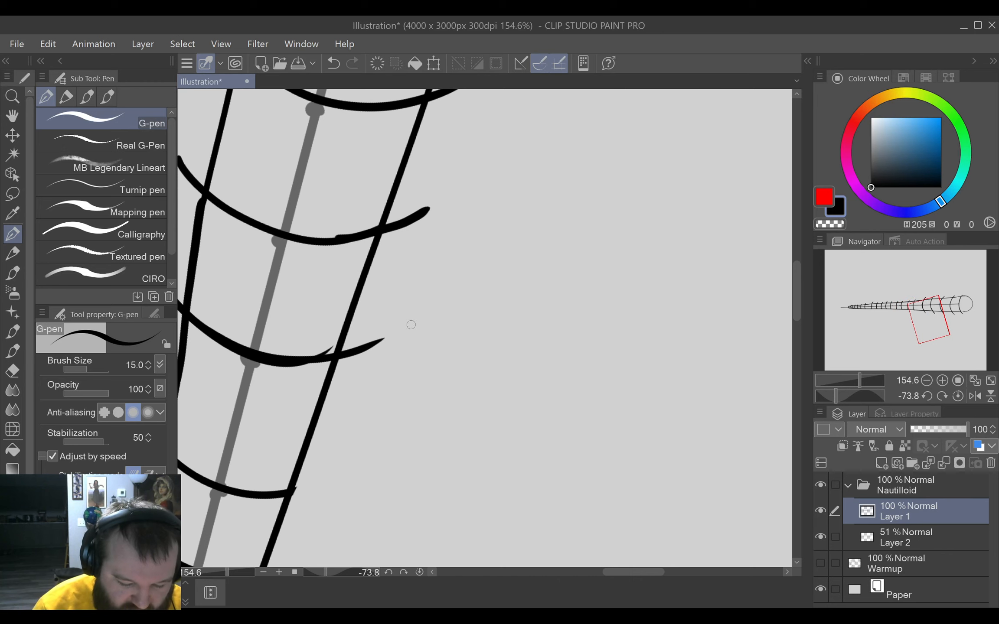
key(e)
mouse_move(392, 339)
mouse_down()
mouse_move(360, 375)
mouse_move(361, 365)
mouse_up()
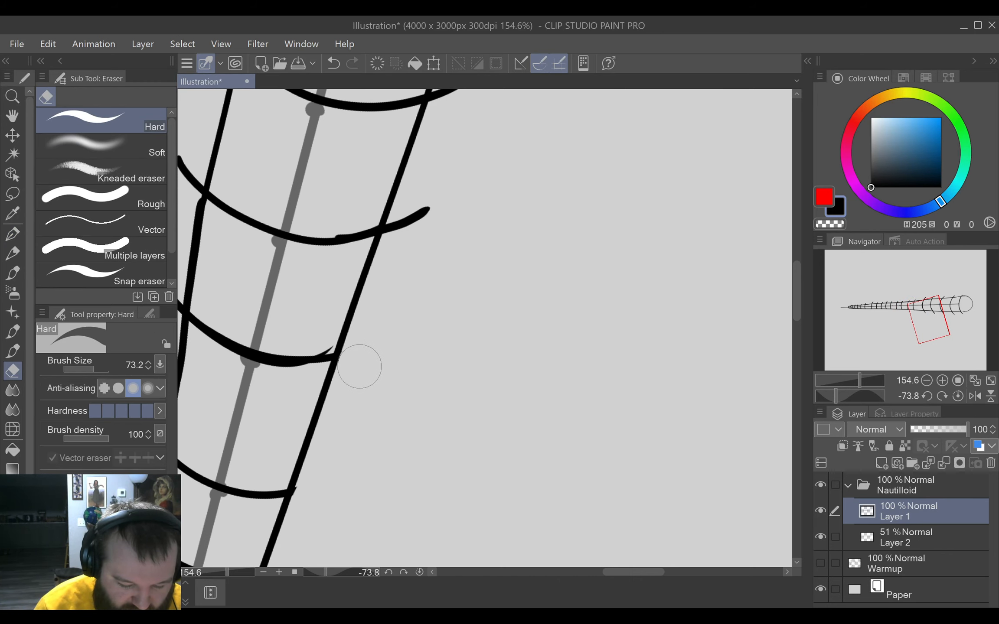
key(p)
mouse_move(473, 206)
mouse_down()
mouse_move(444, 291)
mouse_move(334, 408)
mouse_up()
key(e)
key(p)
Erase the lower overhang of the last three bands, up to the one bordering the large rounded end.
key(e)
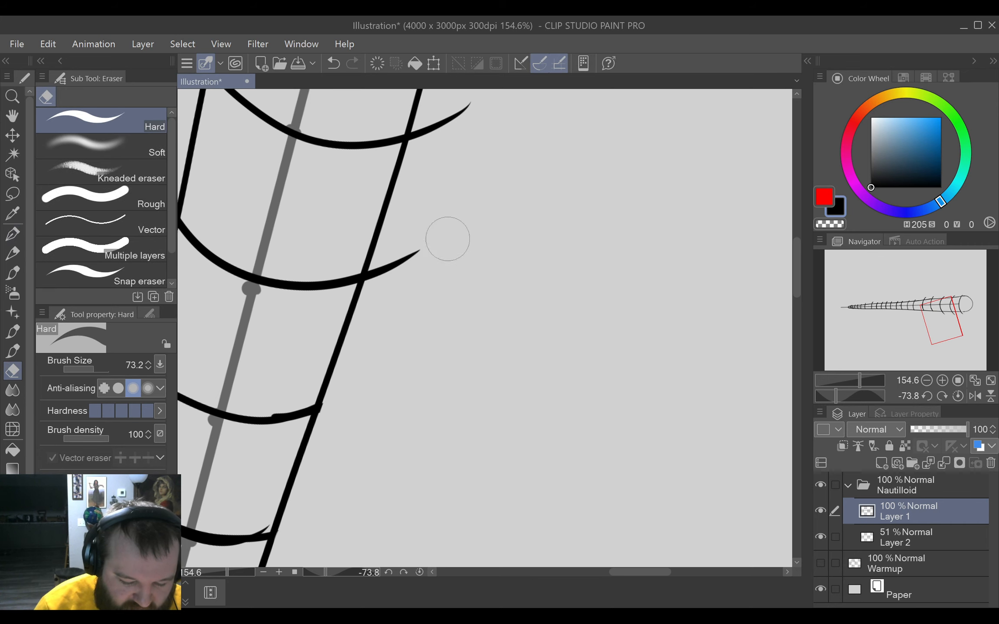
drag(446, 234, 378, 285)
key(p)
drag(458, 234, 413, 336)
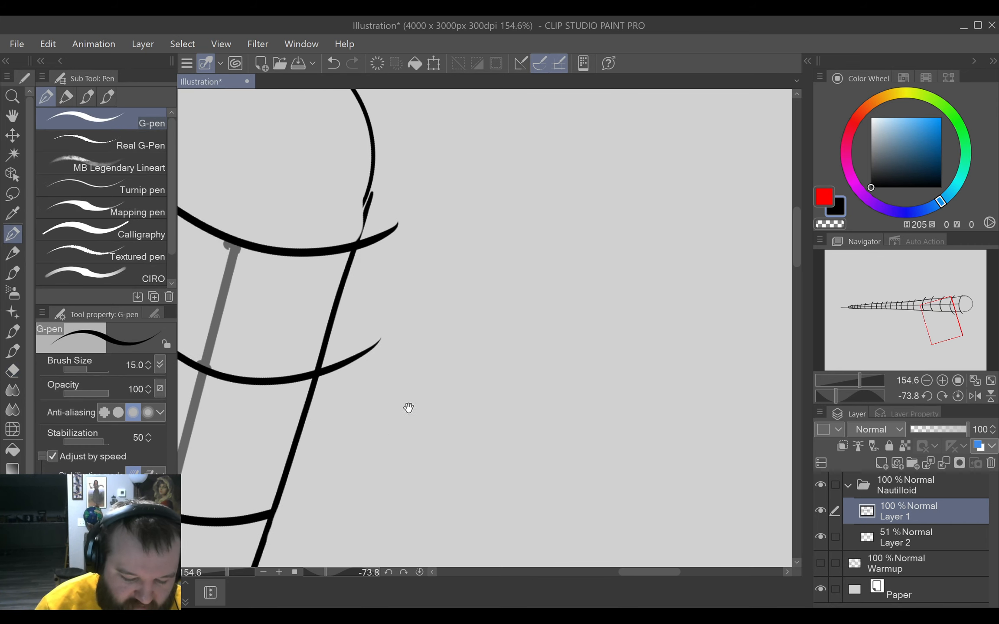
key(e)
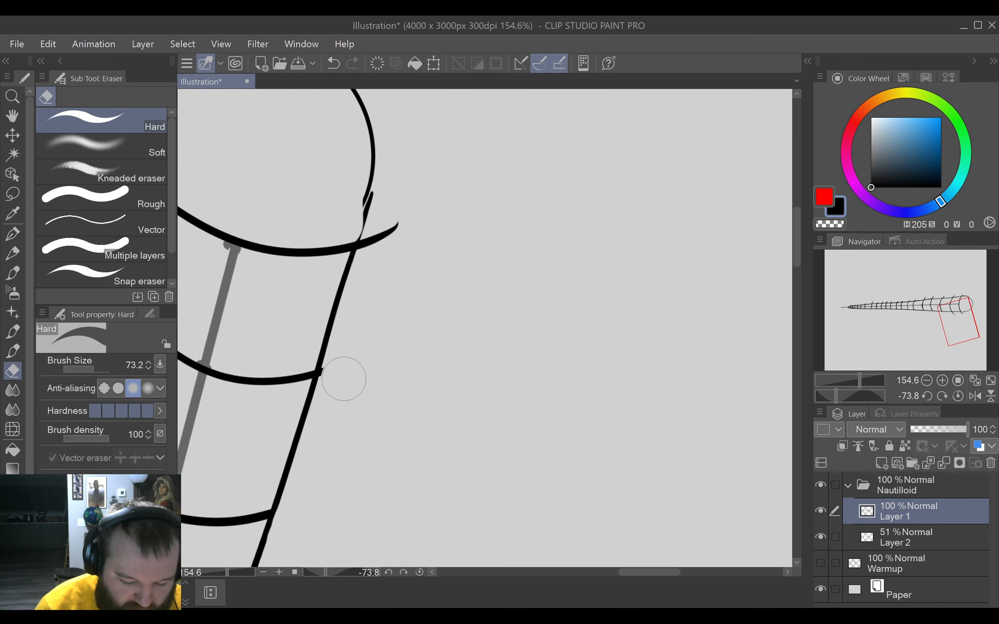
mouse_move(423, 236)
mouse_down()
mouse_move(385, 267)
mouse_move(383, 239)
mouse_up()
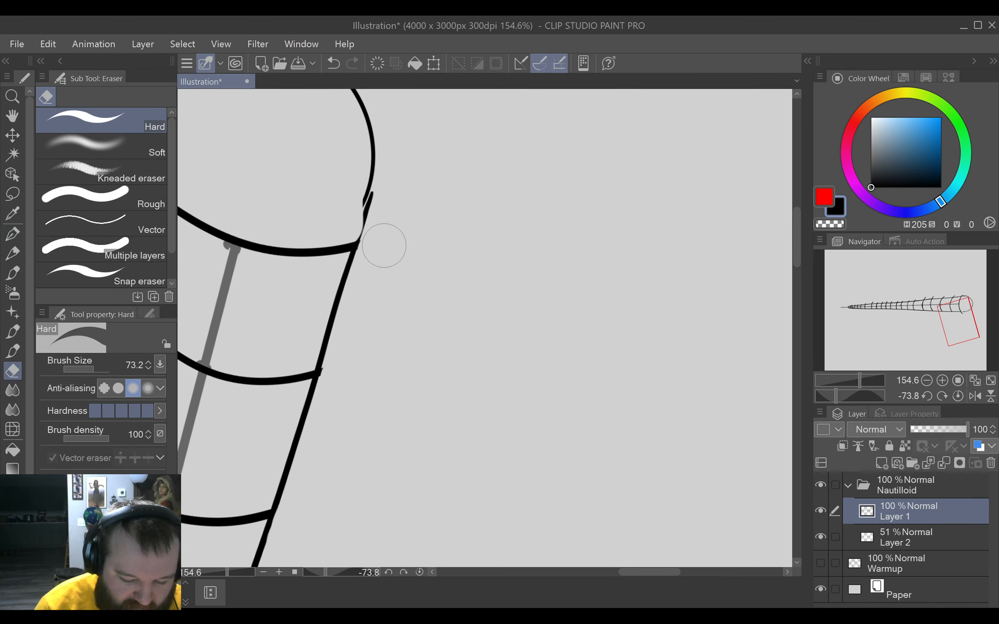
Erase the rough lower joint of the large rounded end and redraw it as a clean line to the last band.
key(p)
drag(446, 207, 465, 371)
key(e)
drag(372, 359, 349, 387)
key(p)
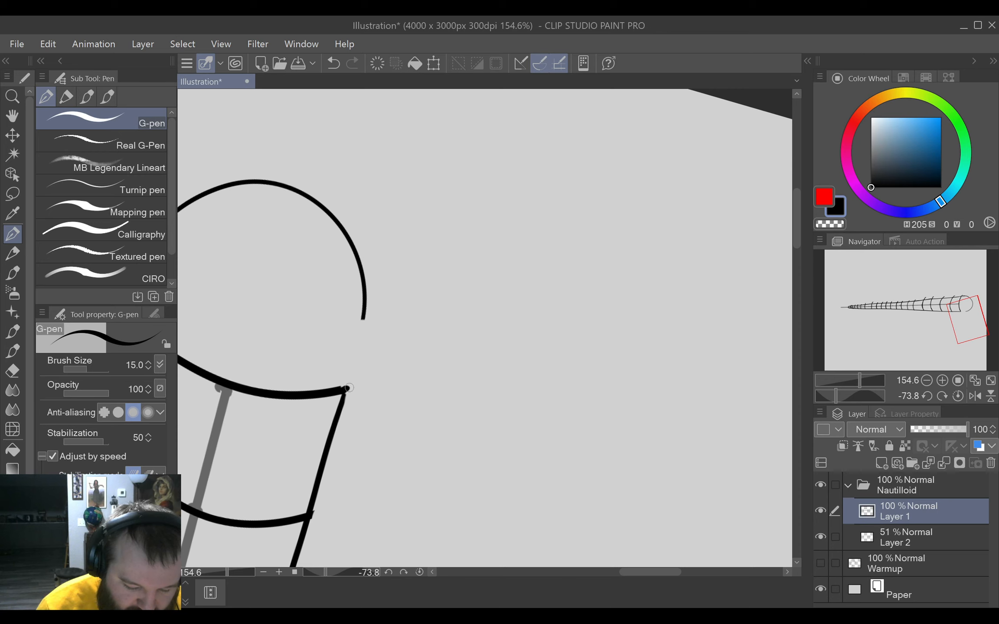
drag(364, 319, 345, 390)
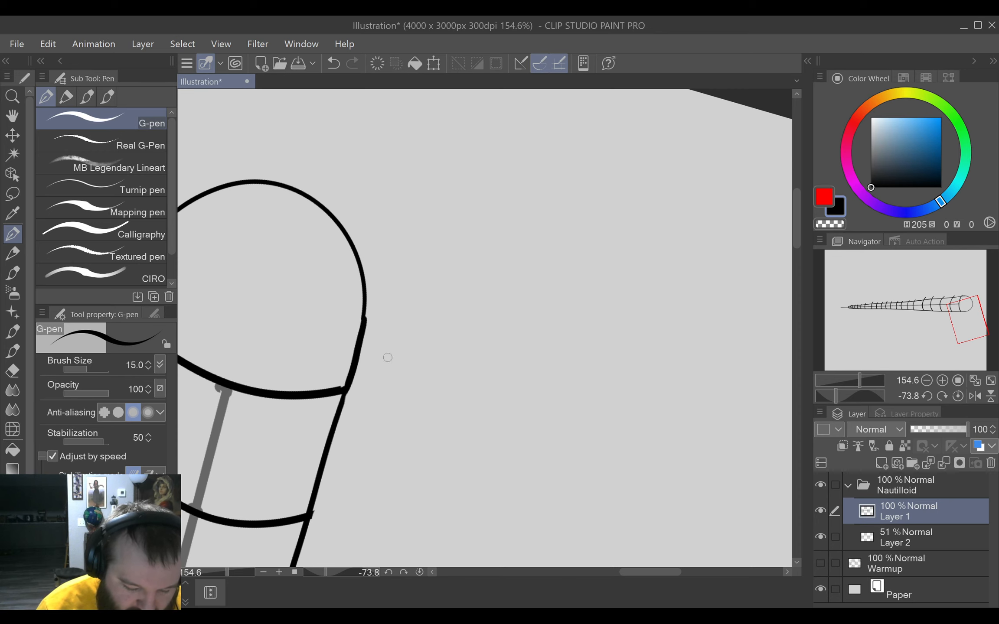
Erase the upper overhang of the two bands nearest the large rounded end.
mouse_move(395, 289)
mouse_down()
mouse_move(570, 312)
mouse_move(615, 299)
mouse_move(472, 541)
mouse_move(541, 459)
mouse_move(648, 414)
mouse_move(503, 324)
mouse_up()
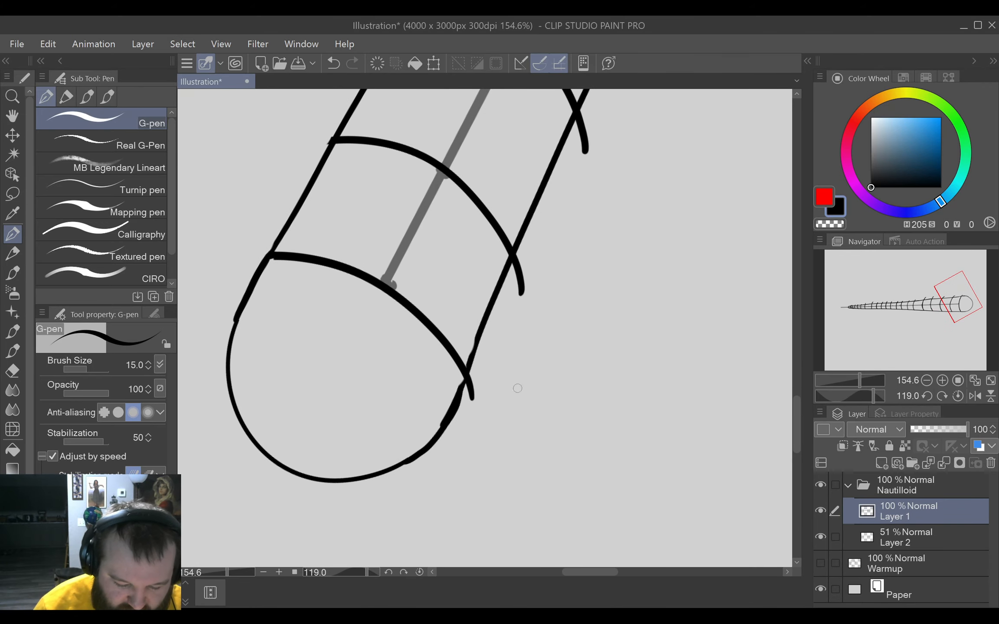
key(e)
drag(489, 406, 480, 393)
key(p)
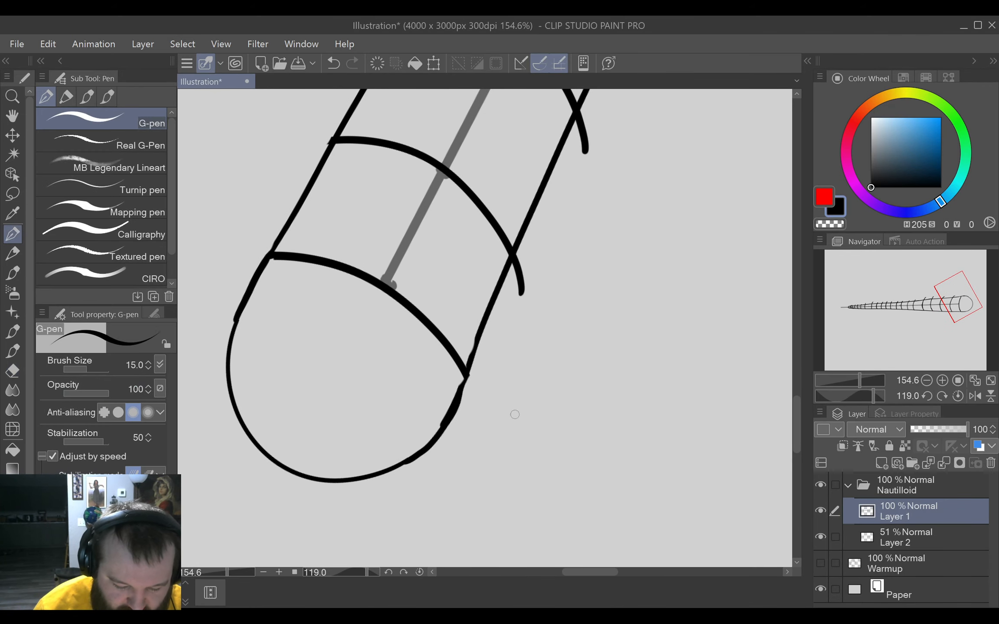
key(e)
drag(554, 276, 531, 272)
key(p)
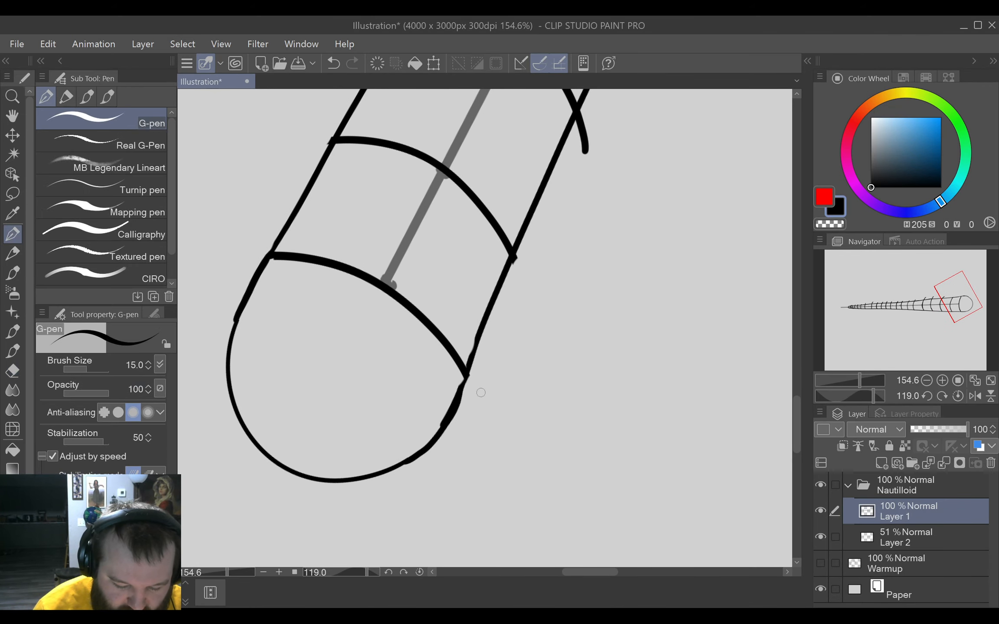
Erase the rough joint of the last band and upper outline at the large rounded end and redraw it cleanly.
key(e)
mouse_move(484, 355)
mouse_down()
mouse_move(471, 401)
mouse_move(449, 423)
mouse_move(478, 344)
mouse_move(466, 374)
mouse_up()
key(p)
key(ctrl+z)
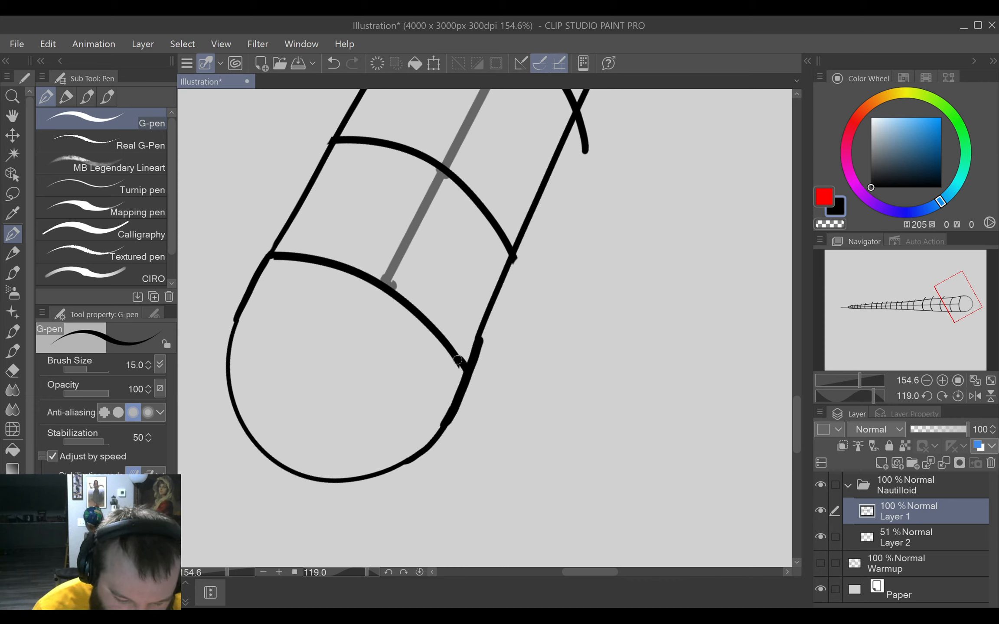
key(e)
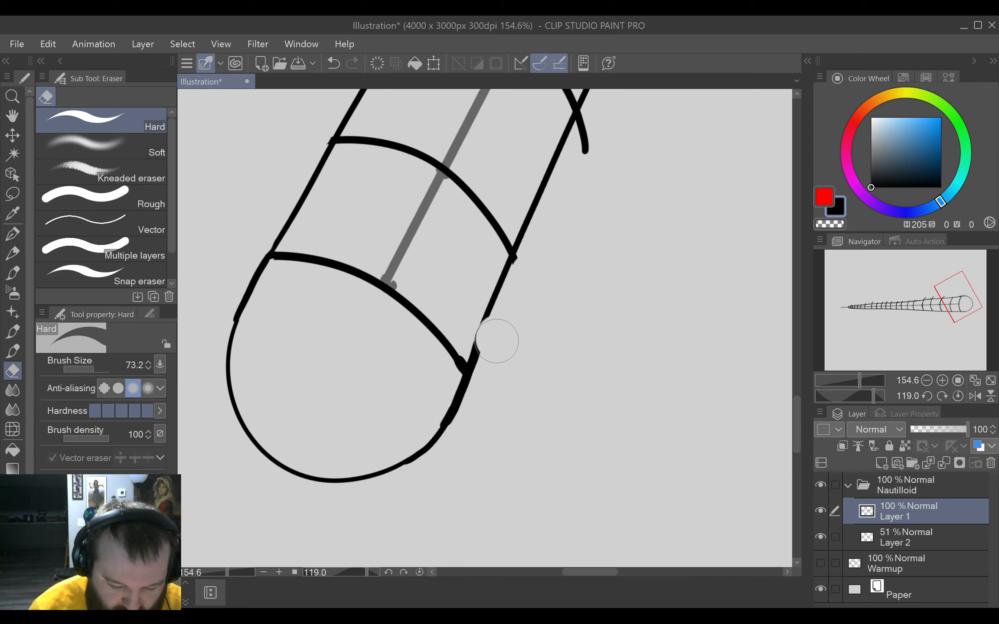
mouse_move(497, 341)
mouse_down()
mouse_move(473, 350)
mouse_move(492, 306)
mouse_move(509, 406)
mouse_up()
key(p)
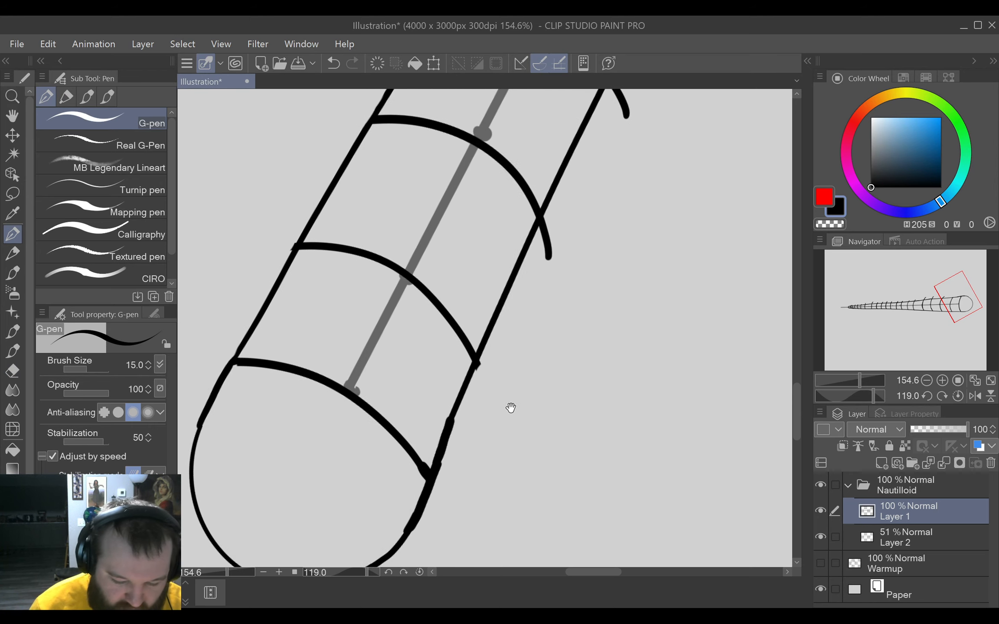
Trim the upper overhang of the second through fifth bands from the large rounded end flush with the outline.
key(e)
key(p)
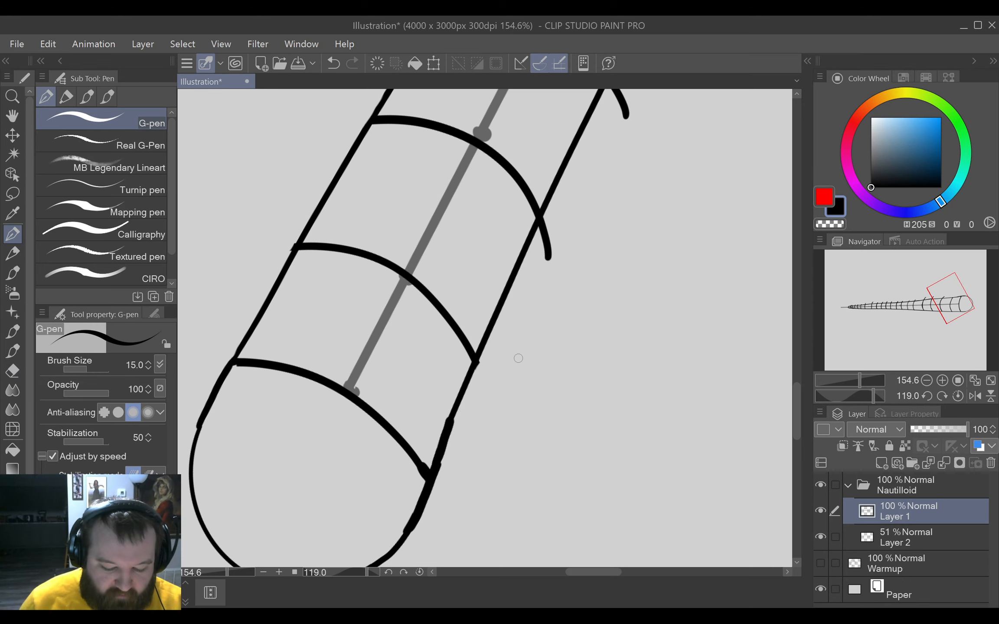
drag(518, 358, 617, 258)
key(e)
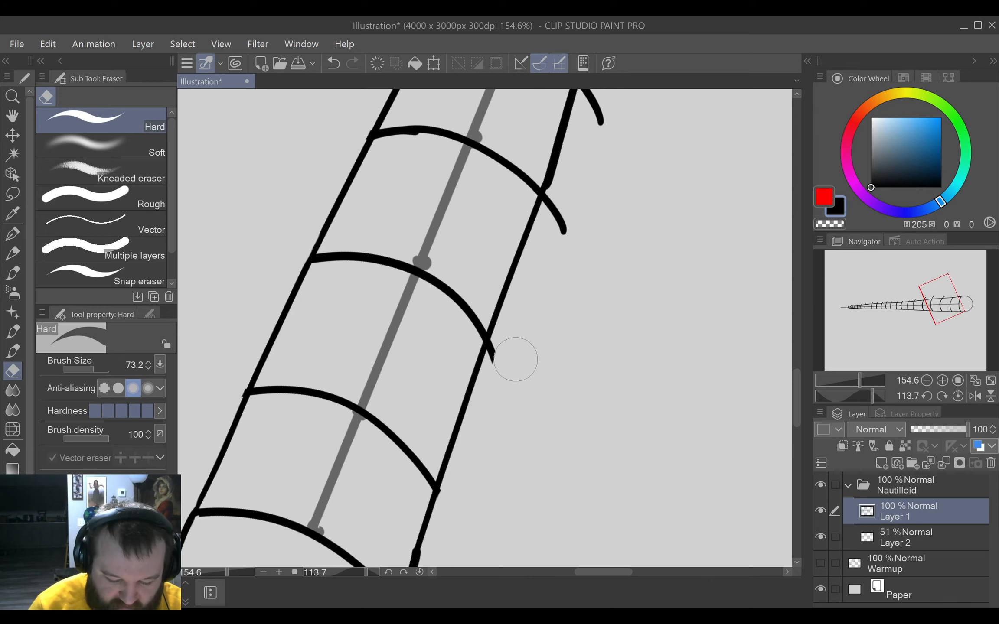
key(p)
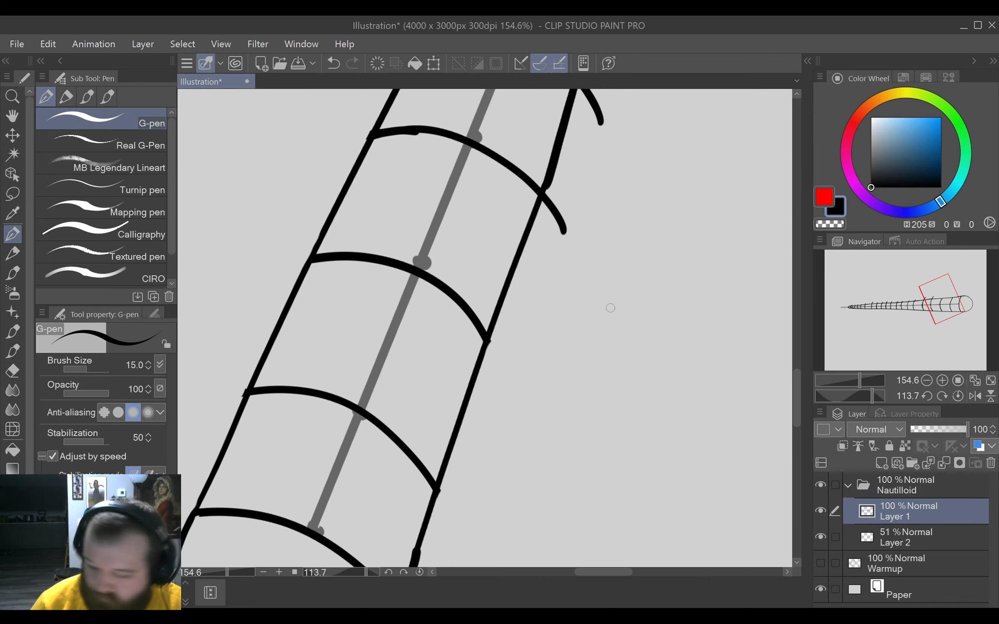
key(e)
mouse_move(586, 224)
mouse_down()
mouse_move(562, 208)
mouse_move(619, 224)
mouse_move(571, 383)
mouse_up()
key(p)
key(e)
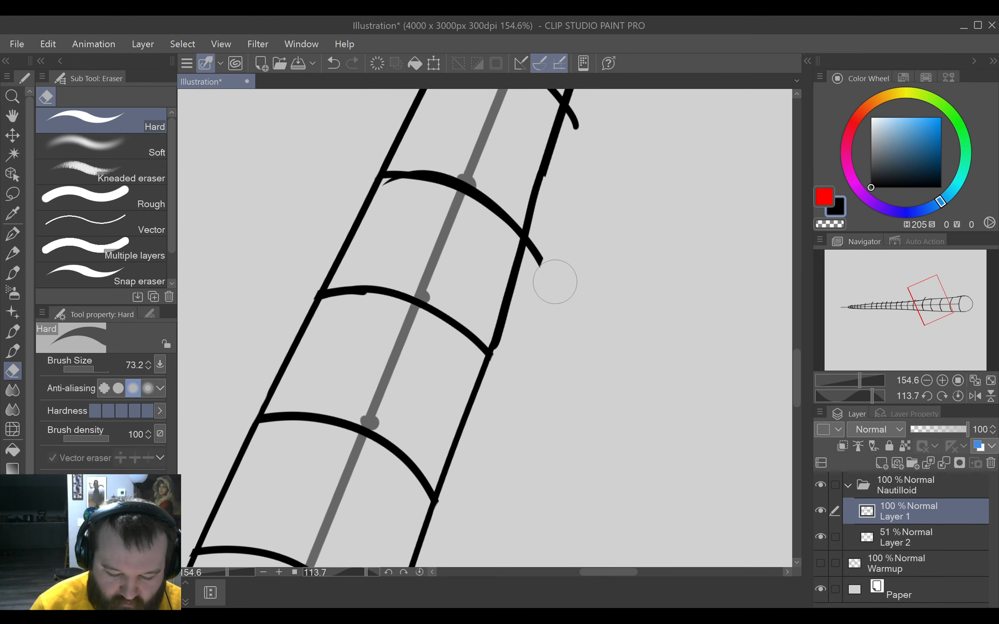
mouse_move(554, 281)
mouse_down()
mouse_move(553, 238)
mouse_move(517, 424)
mouse_up()
key(p)
Erase the upper overhang of the sixth through ninth bands counted from the large rounded end.
key(e)
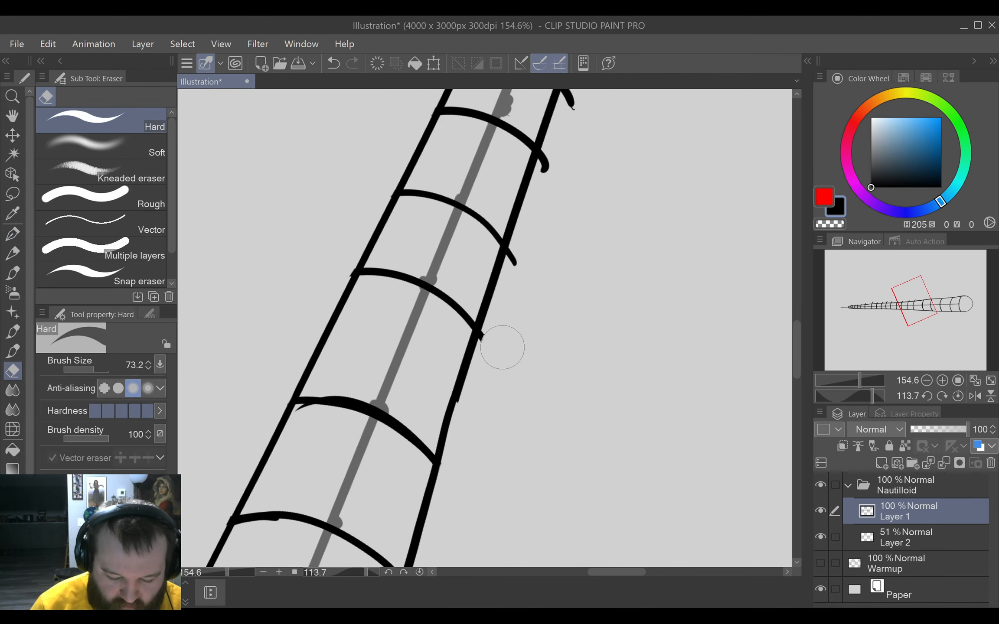
drag(502, 347, 499, 348)
key(p)
key(e)
drag(535, 249, 528, 272)
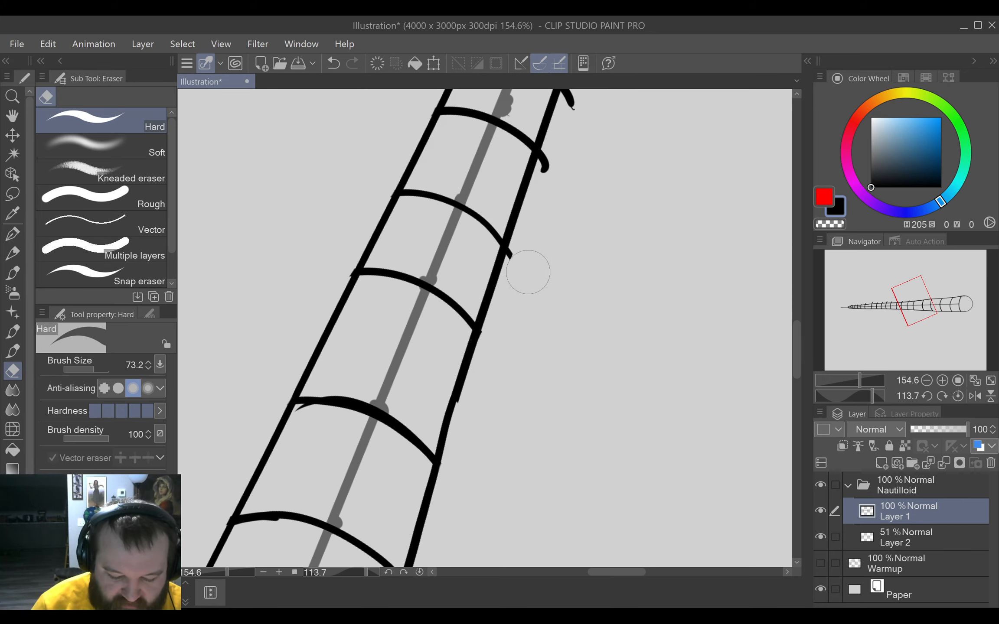
key(p)
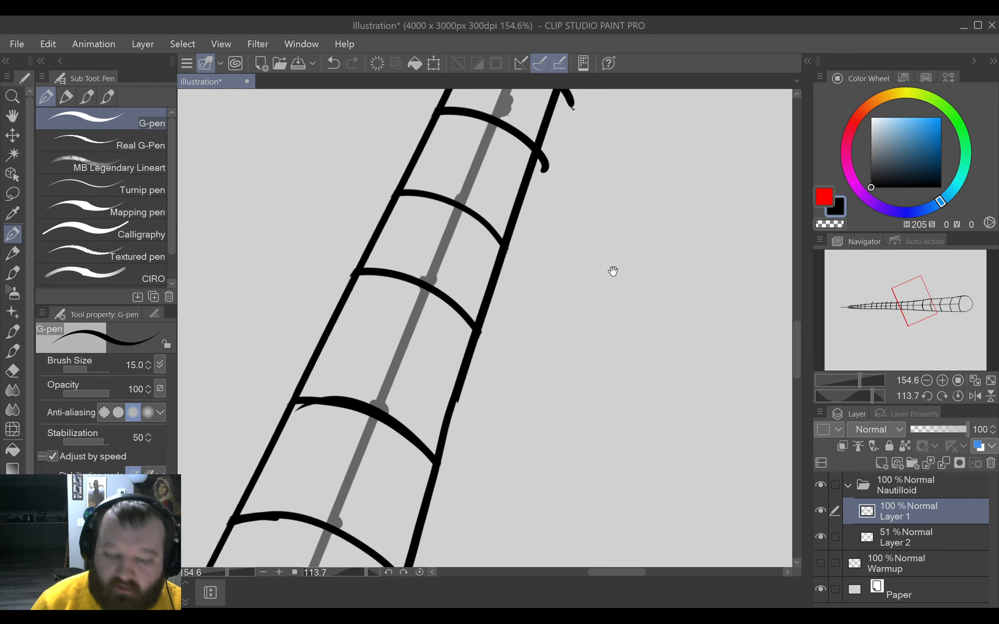
drag(613, 271, 548, 426)
key(e)
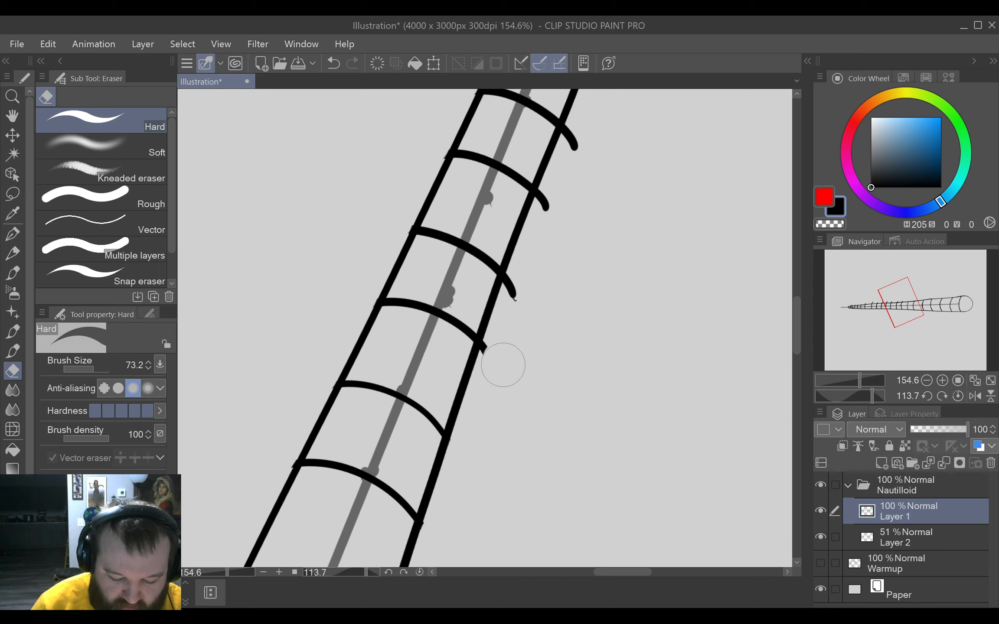
drag(503, 365, 501, 351)
key(p)
key(e)
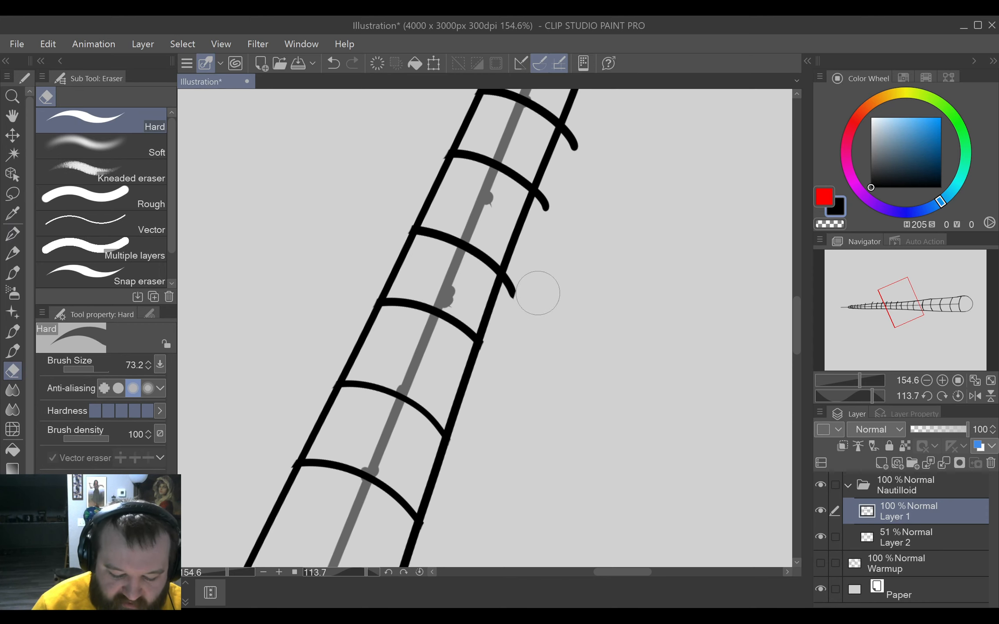
mouse_move(538, 293)
mouse_down()
mouse_move(519, 285)
mouse_move(513, 396)
mouse_move(477, 417)
mouse_up()
key(p)
Trim the tenth through thirteenth bands from the large rounded end flush with the upper outline.
key(e)
key(p)
key(e)
mouse_move(515, 366)
mouse_down()
mouse_move(504, 363)
mouse_move(501, 346)
mouse_up()
key(p)
key(e)
drag(535, 279, 527, 291)
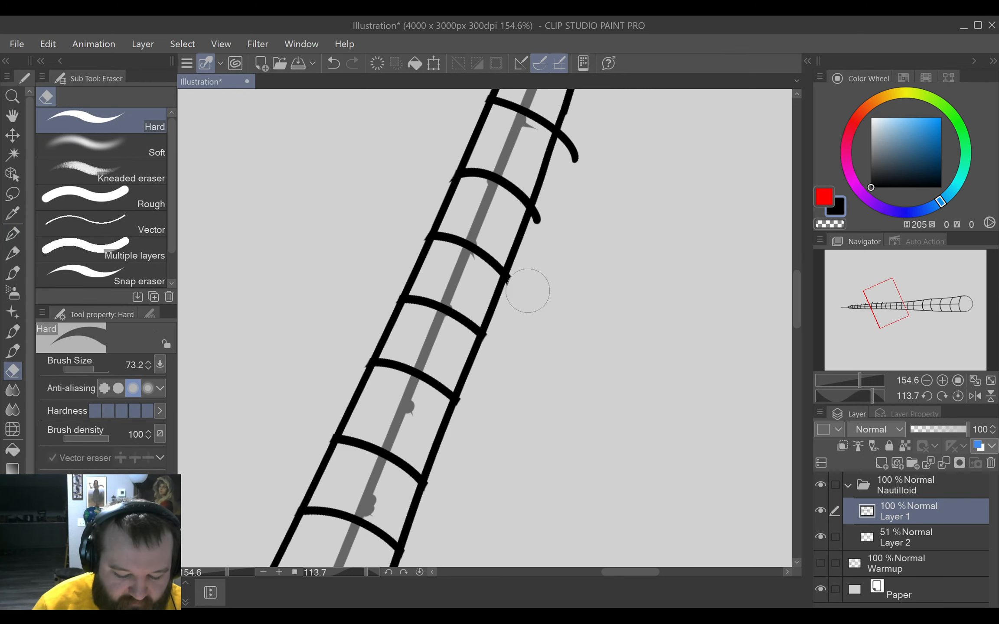
key(p)
key(e)
drag(557, 230, 554, 221)
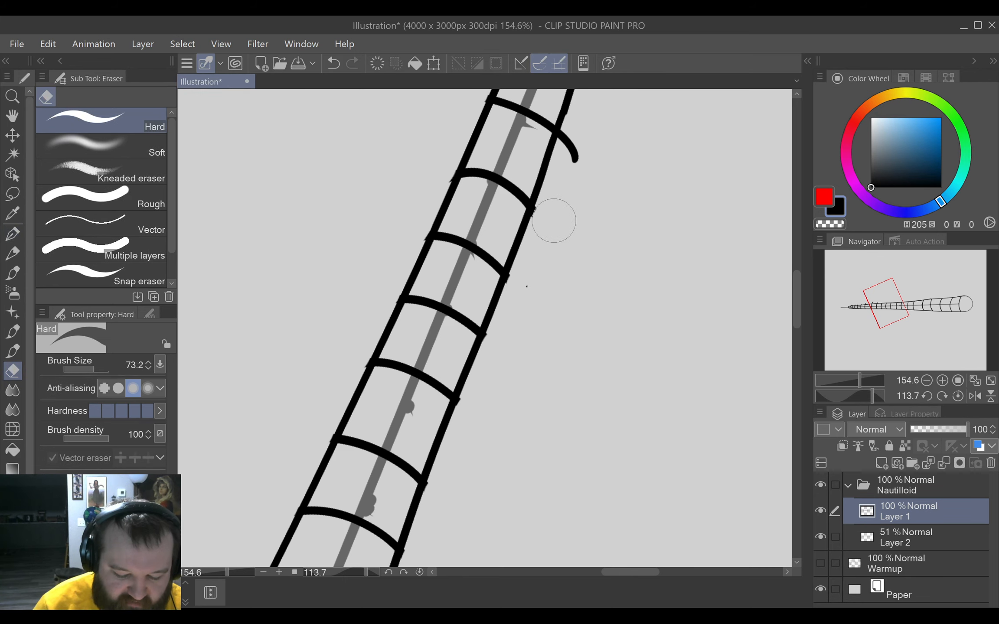
key(p)
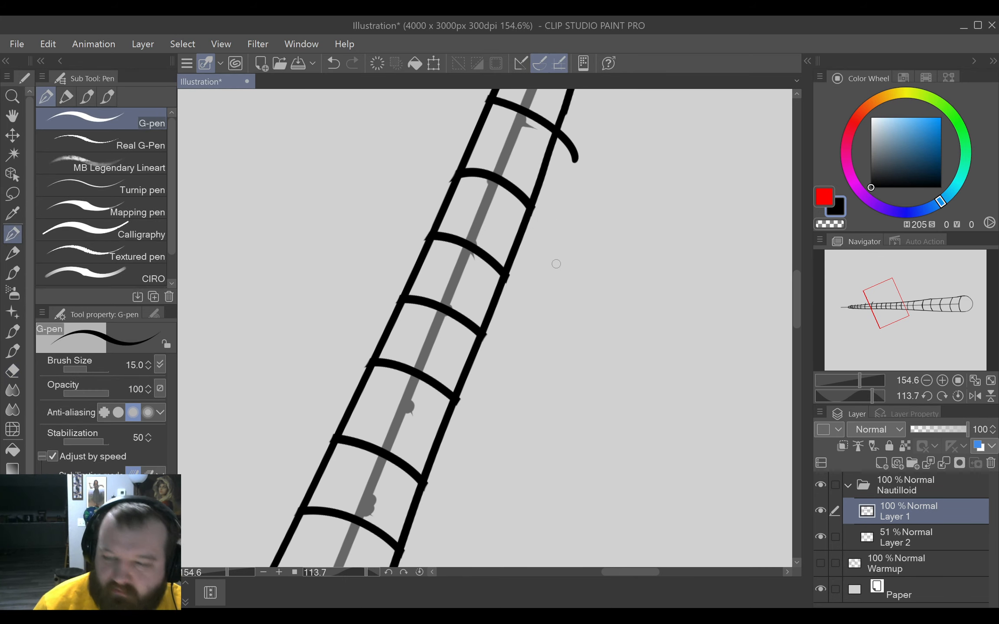
Erase the upper overhang of all remaining narrow bands up to the shell's small pointed tip.
mouse_move(606, 225)
mouse_down()
mouse_move(530, 377)
mouse_move(475, 357)
mouse_up()
key(e)
key(p)
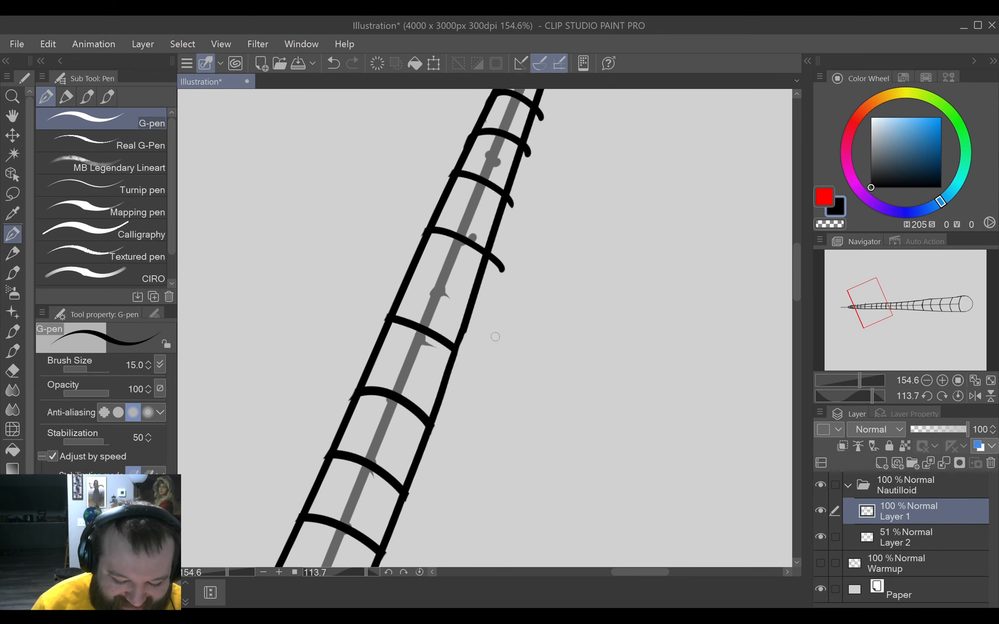
key(e)
drag(519, 286, 514, 265)
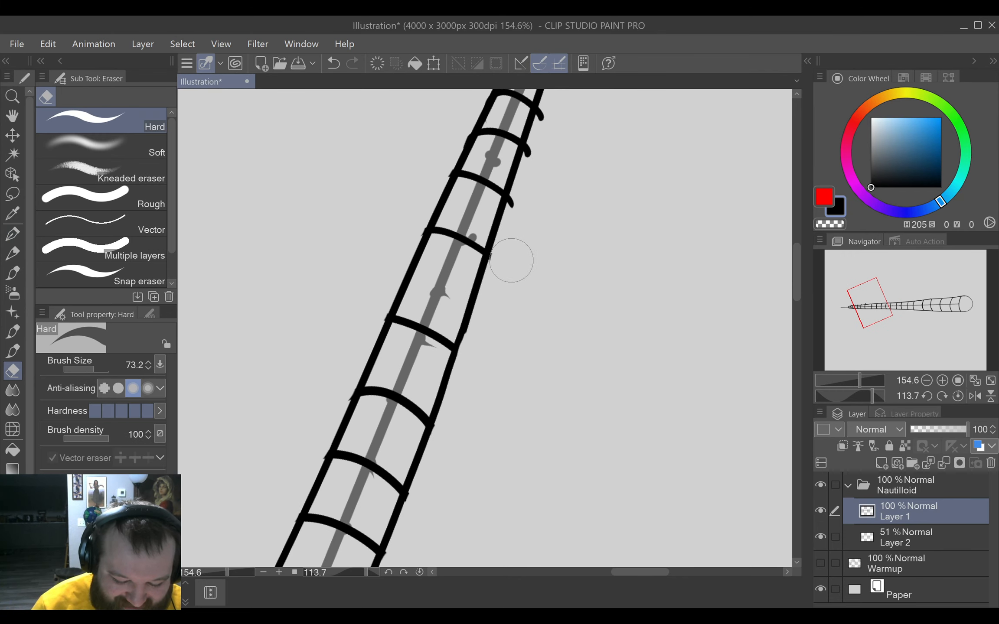
key(p)
mouse_move(564, 203)
mouse_down()
mouse_move(570, 217)
mouse_move(491, 352)
mouse_up()
key(e)
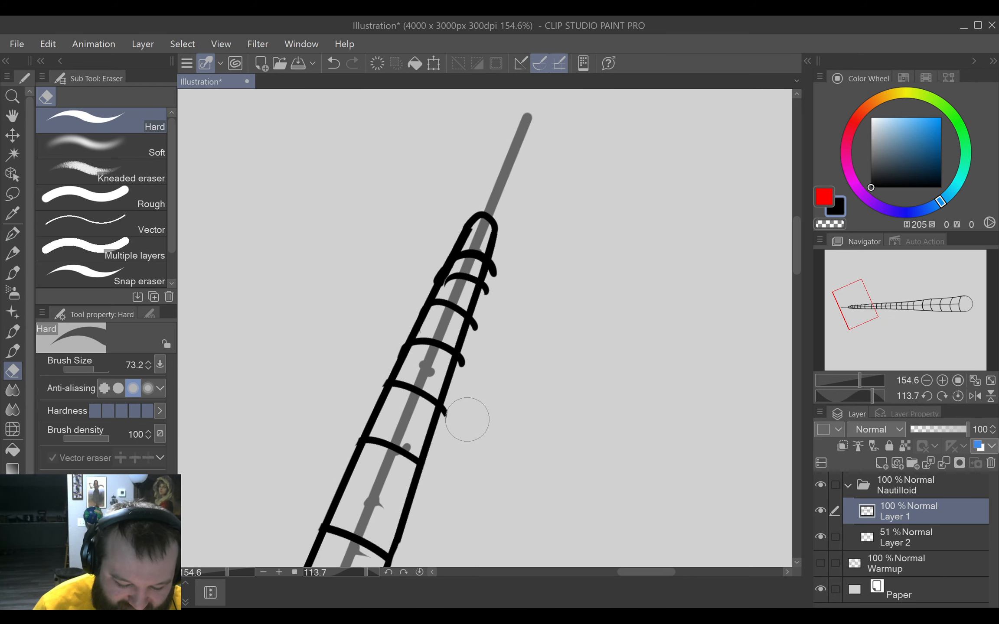
drag(465, 416, 463, 419)
drag(478, 380, 512, 270)
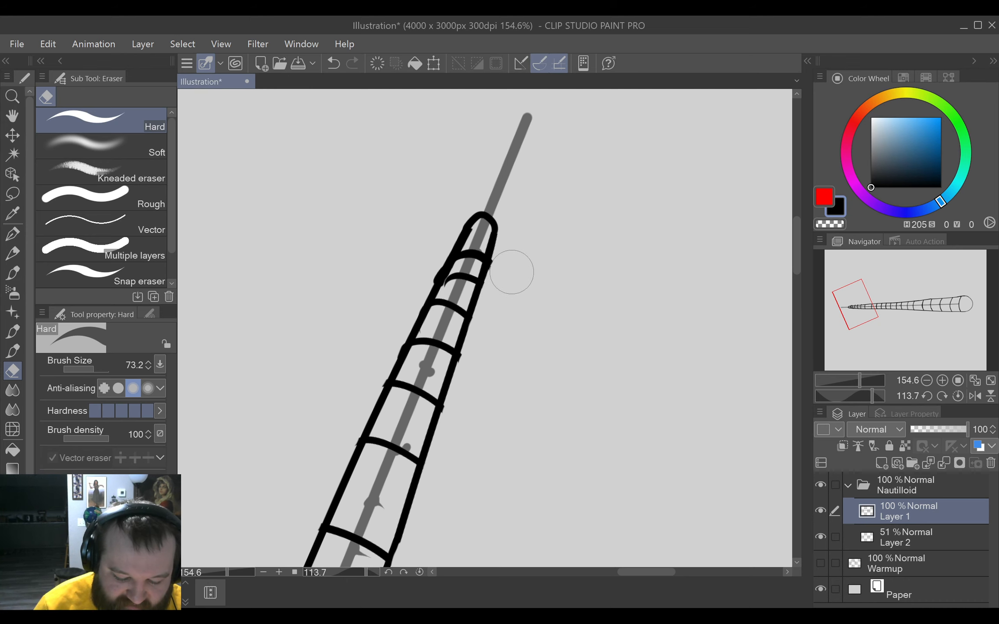
key(p)
Draw a small upright oval eye inside the large rounded end, just beside the last band.
click(419, 571)
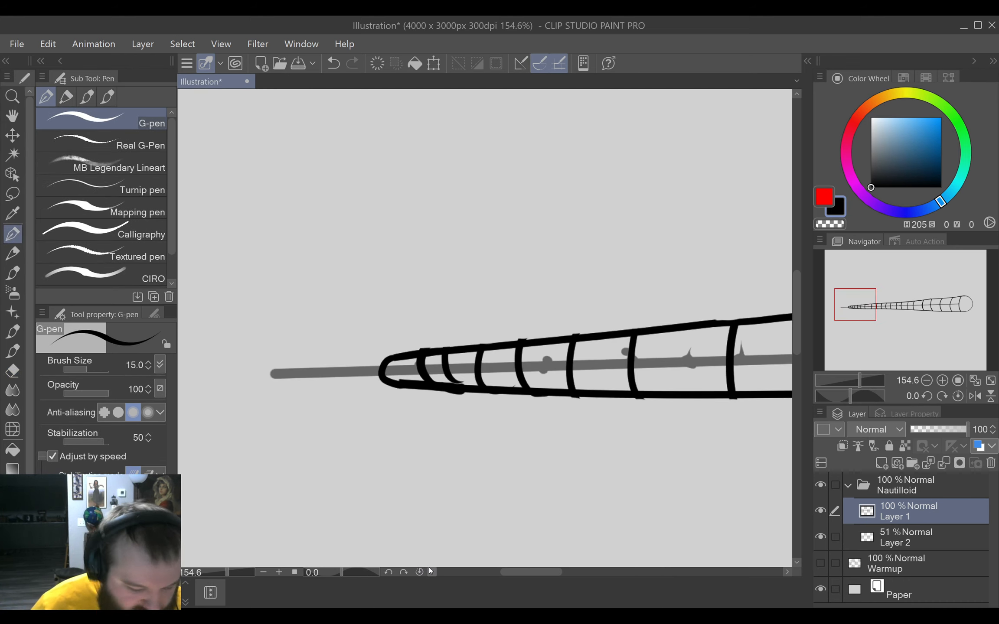
click(431, 571)
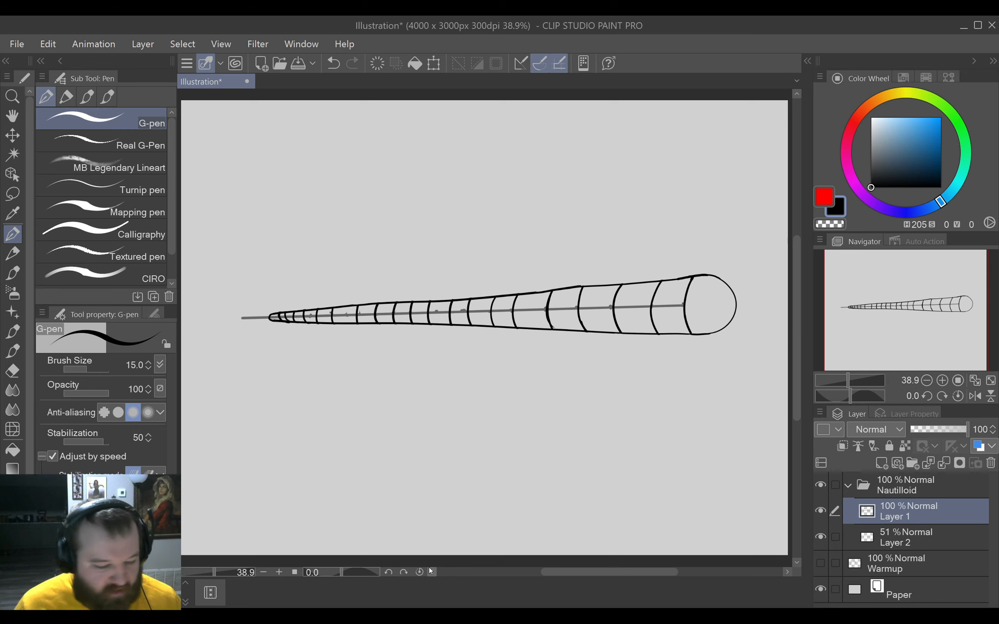
drag(665, 413, 702, 455)
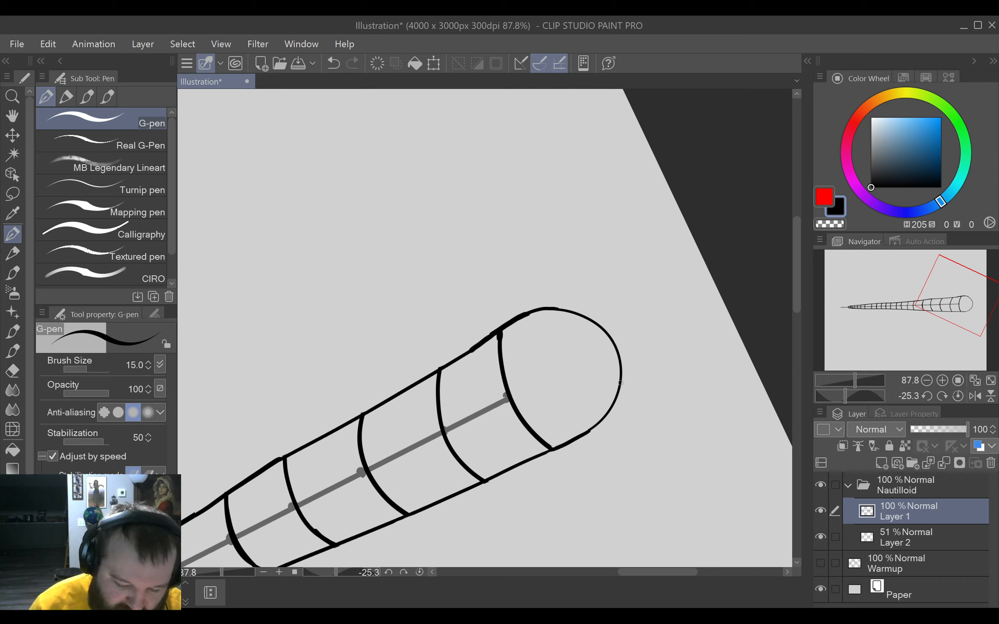
drag(674, 393, 602, 425)
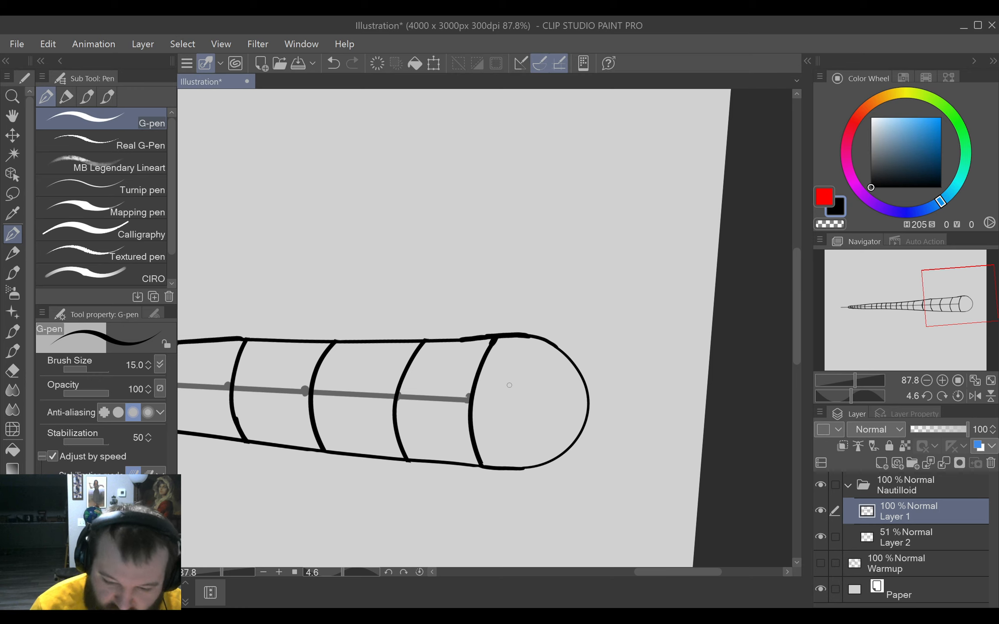
mouse_move(502, 384)
mouse_down()
mouse_move(501, 420)
mouse_move(505, 383)
mouse_move(518, 390)
mouse_move(510, 387)
mouse_up()
key(e)
key(p)
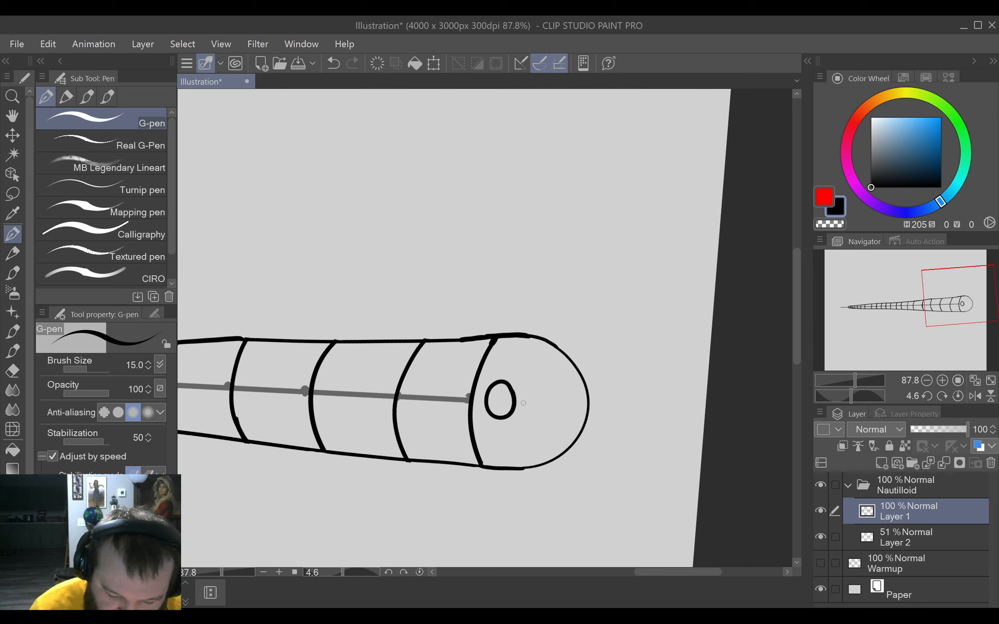
Draw a nearly horizontal, slightly sagging line from beside the eye to the outer edge of the large rounded end.
drag(523, 404, 586, 398)
key(ctrl+z)
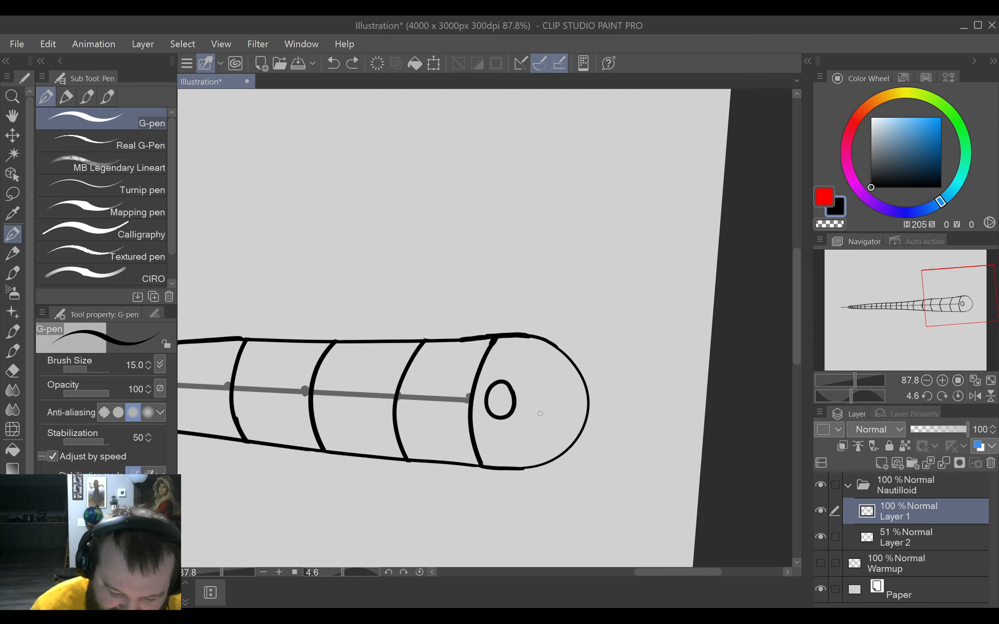
drag(531, 404, 591, 398)
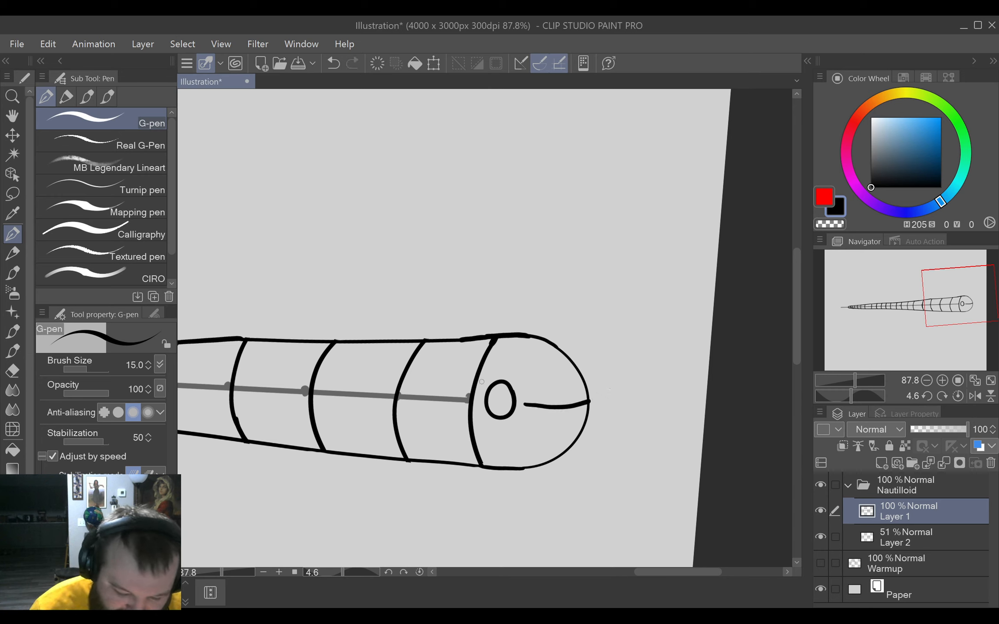
mouse_move(488, 375)
mouse_down()
mouse_move(518, 381)
mouse_move(530, 399)
mouse_up()
key(ctrl+z)
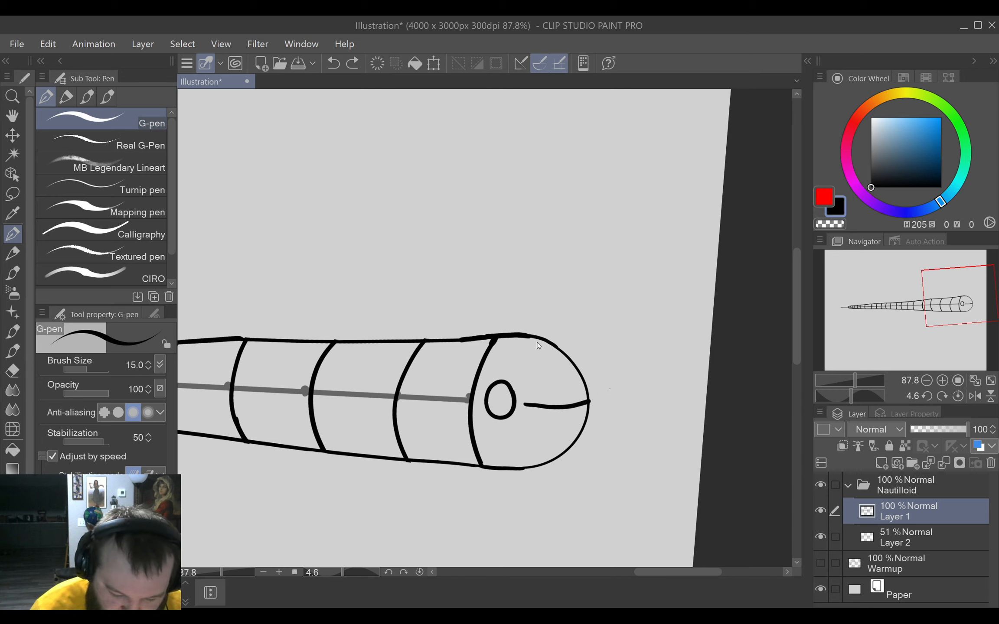
mouse_move(480, 377)
mouse_down()
mouse_move(505, 380)
mouse_move(529, 399)
mouse_up()
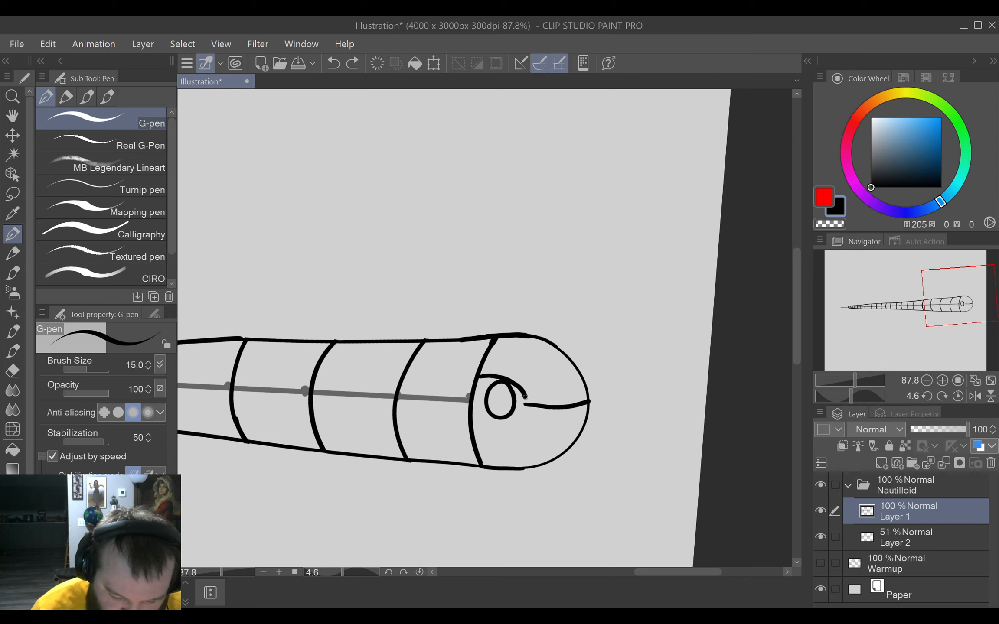
key(ctrl+z)
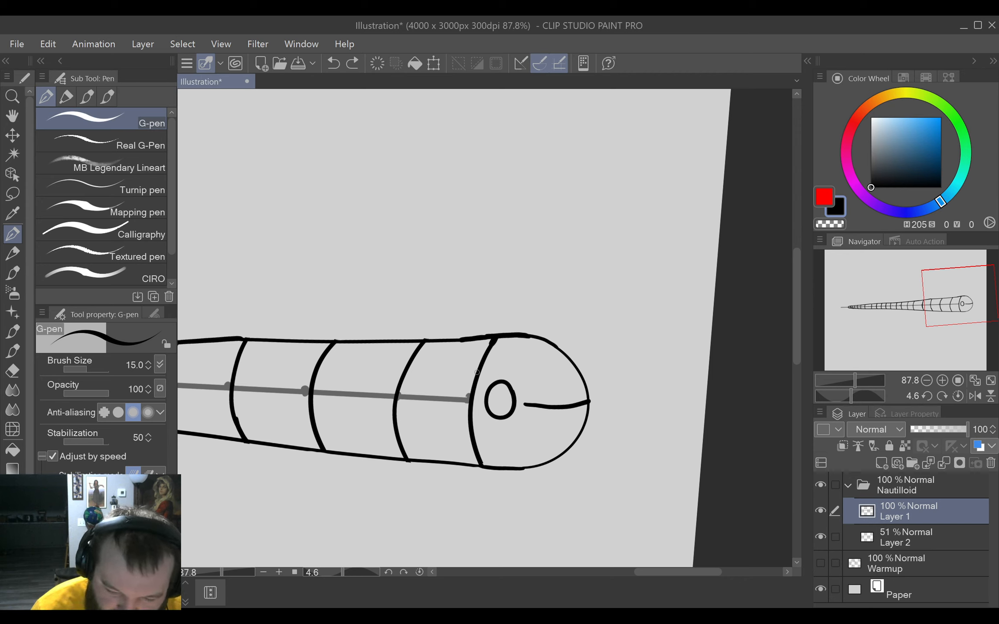
mouse_move(477, 373)
mouse_down()
mouse_move(500, 374)
mouse_move(543, 402)
mouse_up()
key(ctrl+z)
drag(487, 371, 550, 405)
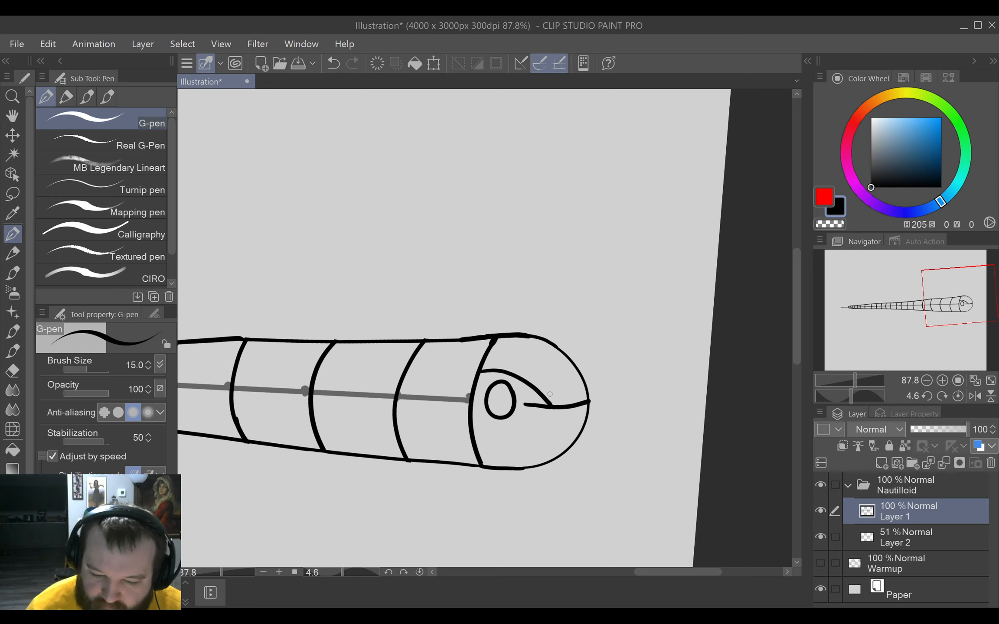
key(ctrl+z)
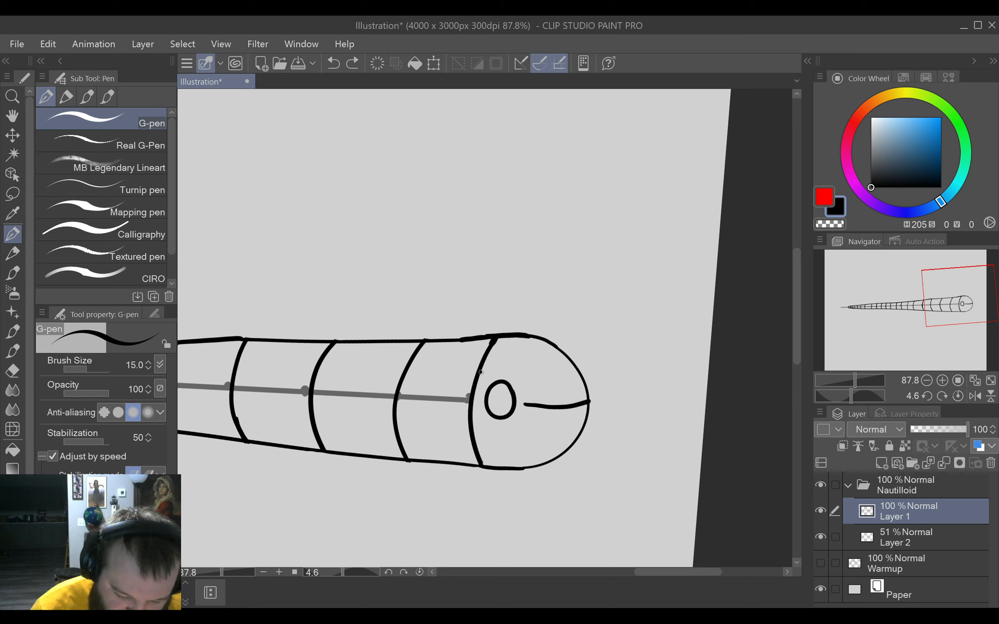
mouse_move(481, 371)
mouse_down()
mouse_move(518, 378)
mouse_move(559, 409)
mouse_up()
key(ctrl+z)
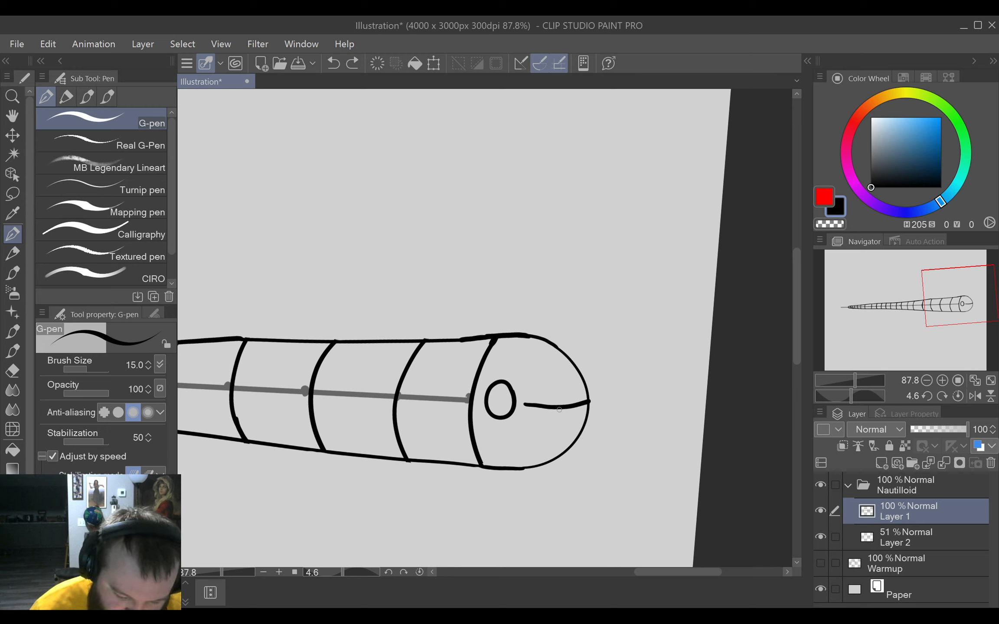
Draw a curve from the last band over the eye down into the horizontal line and erase that line's excess inner end.
mouse_move(476, 378)
mouse_down()
mouse_move(499, 376)
mouse_move(552, 406)
mouse_move(530, 418)
mouse_up()
key(e)
key(p)
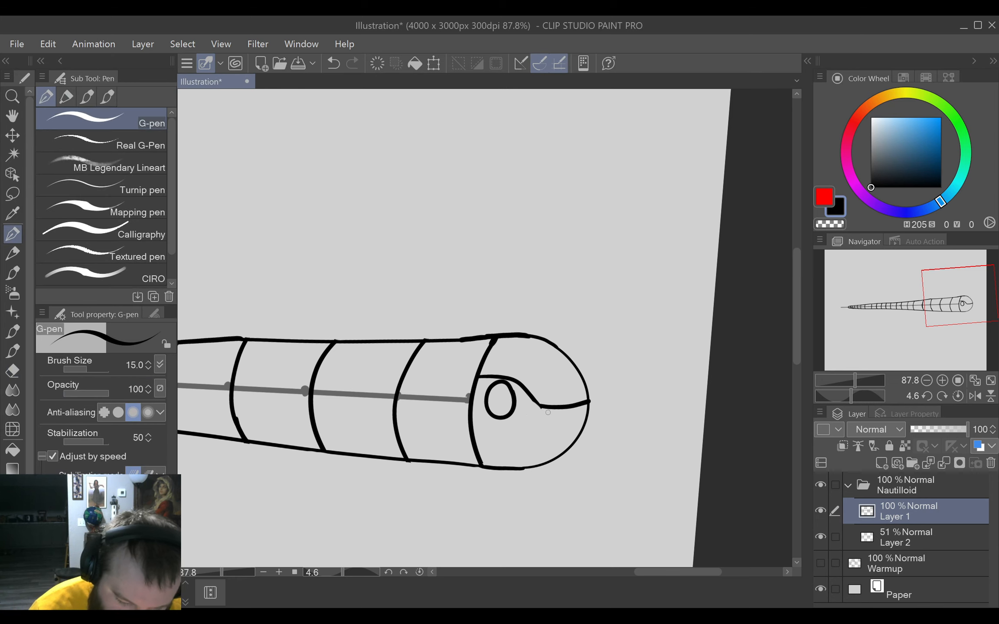
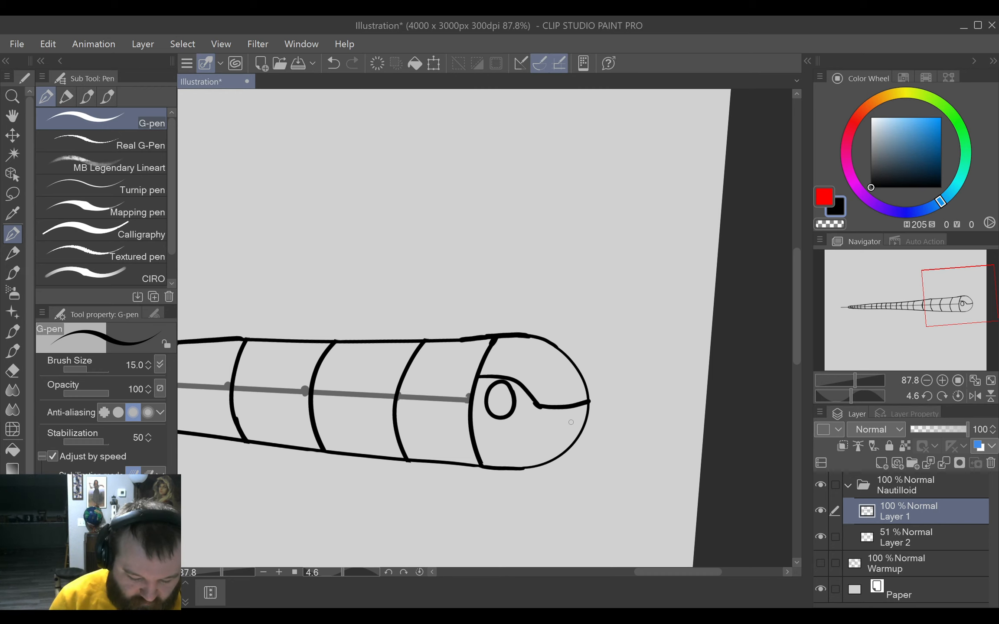
Hide the half-transparent guide line layer (Layer 2) in the Nautilloid folder and delete it.
click(420, 572)
click(429, 572)
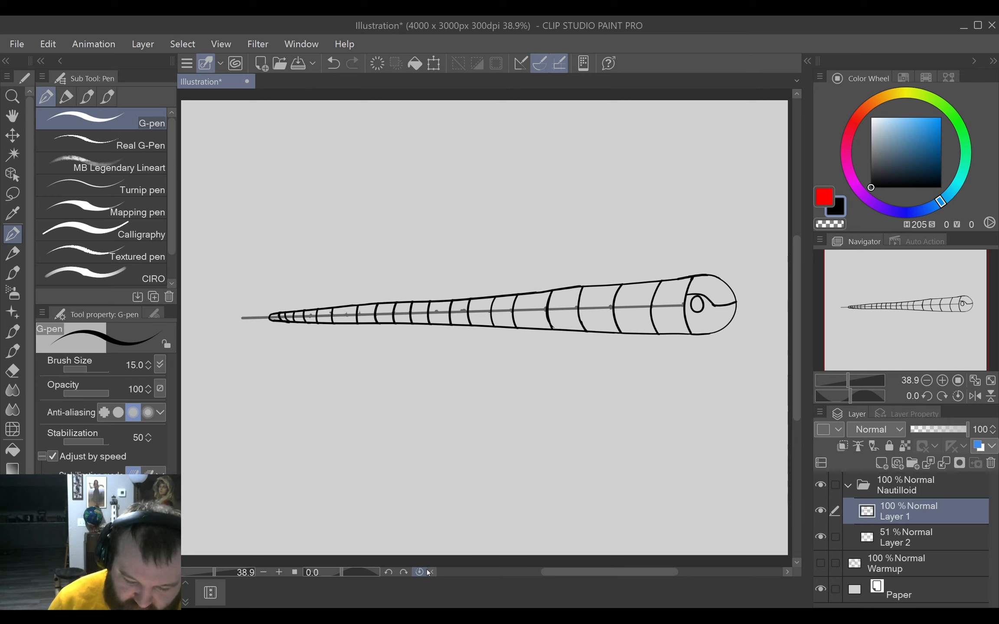
click(824, 537)
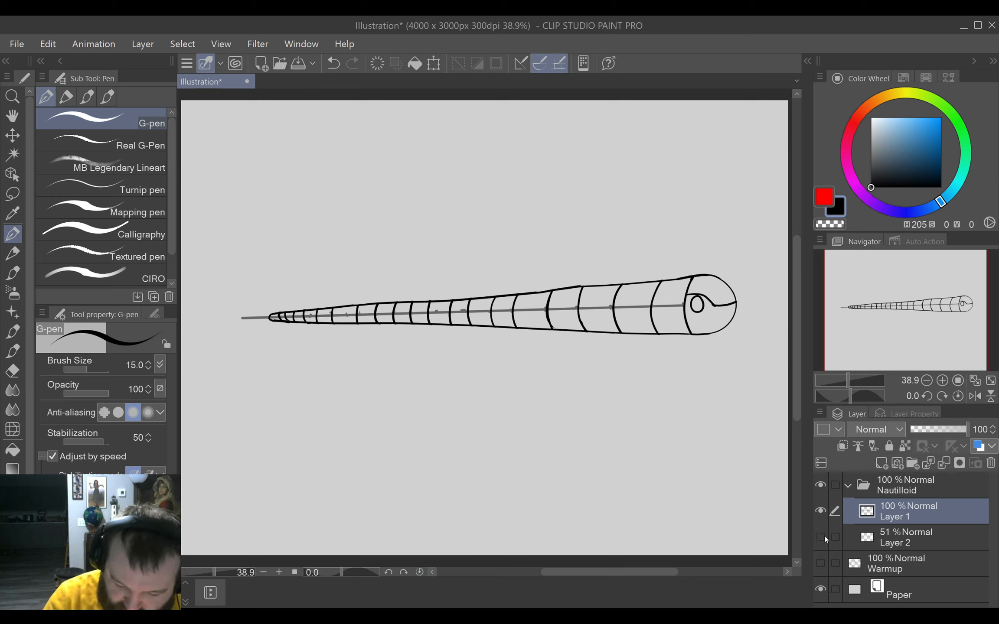
click(924, 537)
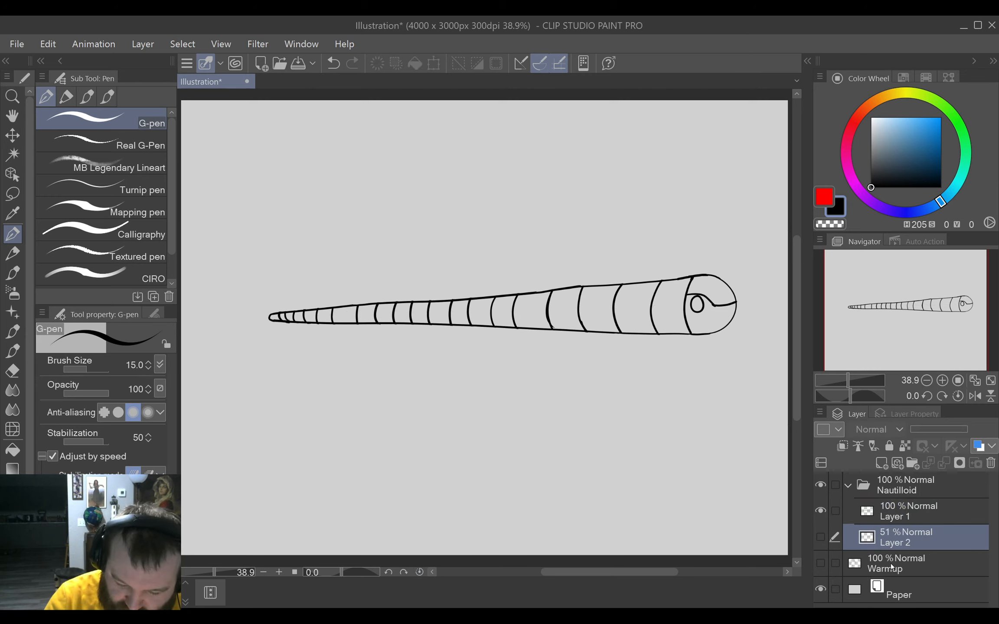
key(Delete)
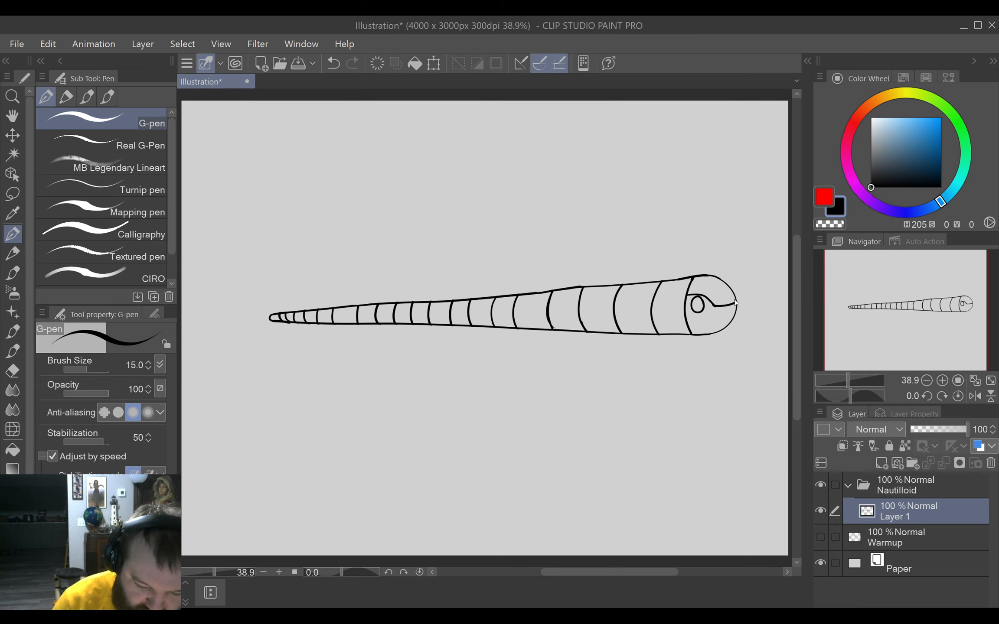
mouse_move(734, 299)
mouse_down()
mouse_move(661, 341)
mouse_move(644, 396)
mouse_move(660, 358)
mouse_up()
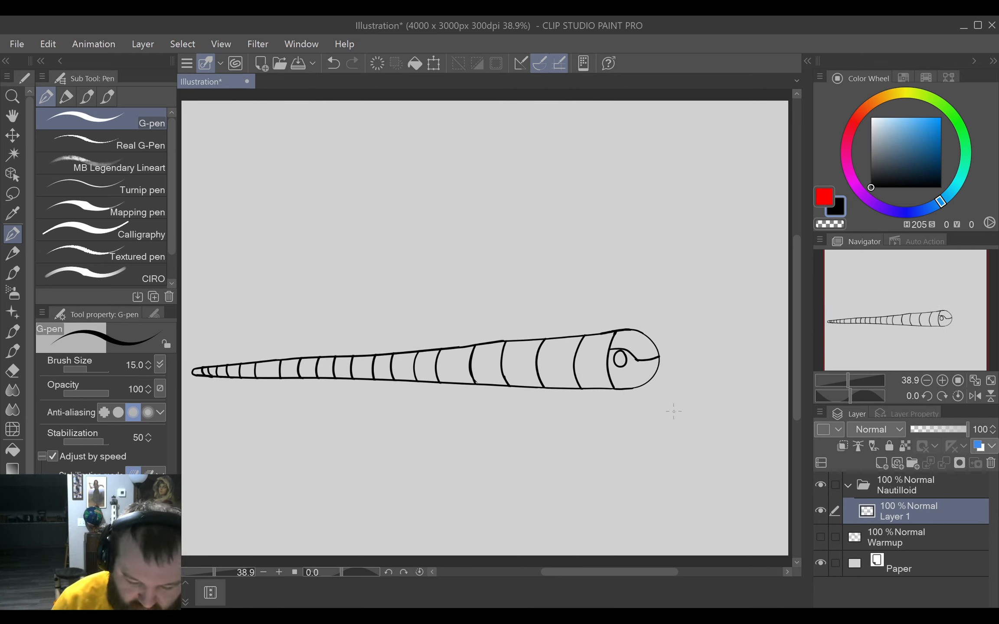
scroll(674, 417, up, 3)
mouse_move(682, 427)
mouse_down()
mouse_move(679, 415)
mouse_move(715, 452)
mouse_move(706, 462)
mouse_up()
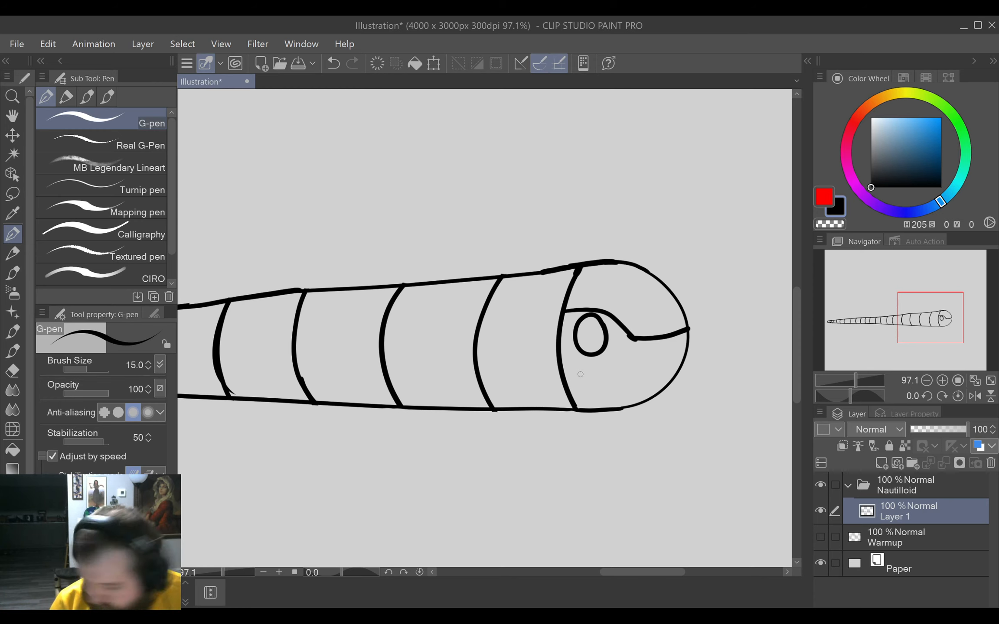
mouse_move(578, 371)
mouse_down()
mouse_move(584, 384)
mouse_move(559, 487)
mouse_move(514, 523)
mouse_up()
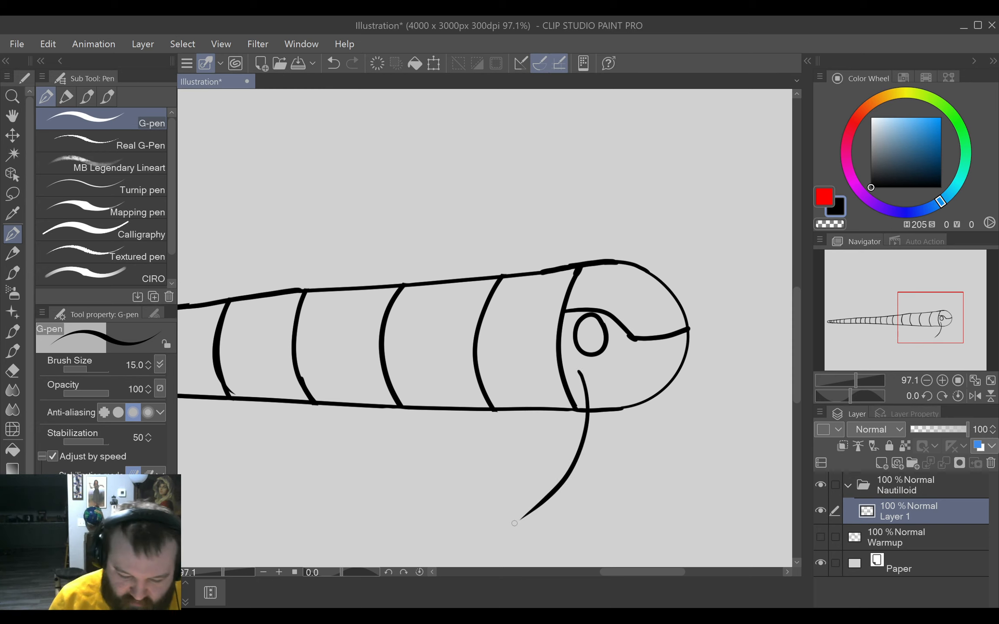
key(ctrl+z)
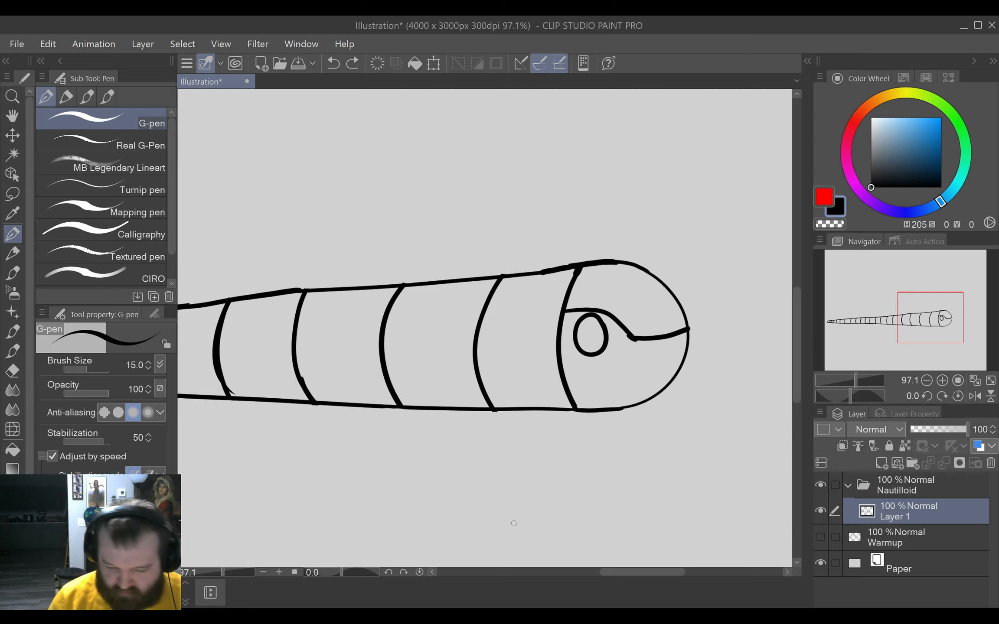
mouse_move(587, 369)
mouse_down()
mouse_move(576, 446)
mouse_move(494, 520)
mouse_up()
key(ctrl+z)
mouse_move(588, 368)
mouse_down()
mouse_move(585, 411)
mouse_move(536, 459)
mouse_move(501, 461)
mouse_up()
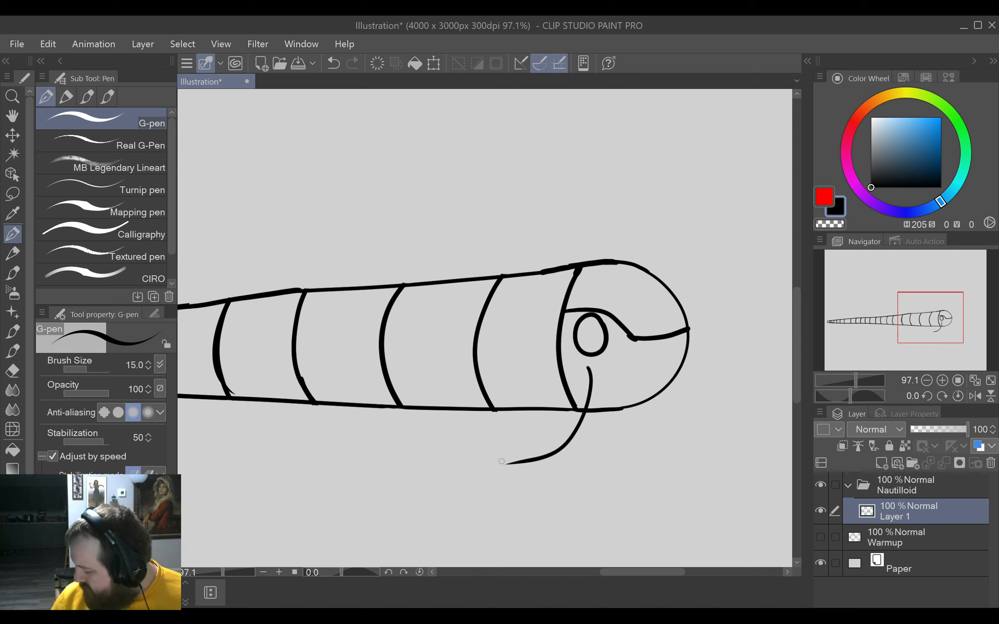
key(ctrl+z)
Draw three tentacle lines from the head's lower half: one sweeping back under the shell, one curving down, one running forward and down with a lengthened tip.
mouse_move(588, 369)
mouse_down()
mouse_move(581, 421)
mouse_move(521, 473)
mouse_move(455, 501)
mouse_up()
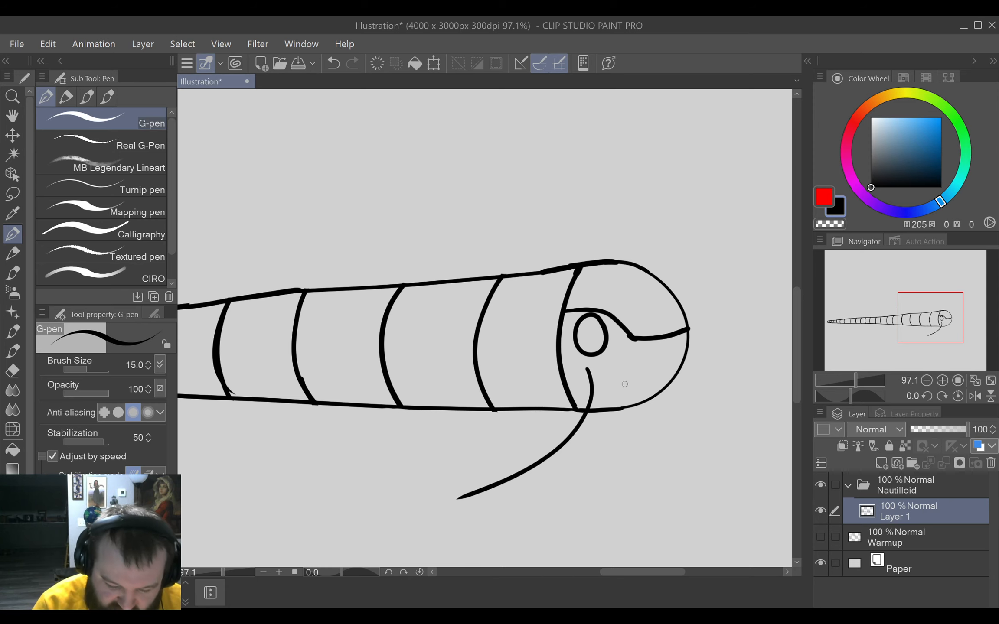
mouse_move(623, 384)
mouse_down()
mouse_move(661, 498)
mouse_move(628, 534)
mouse_up()
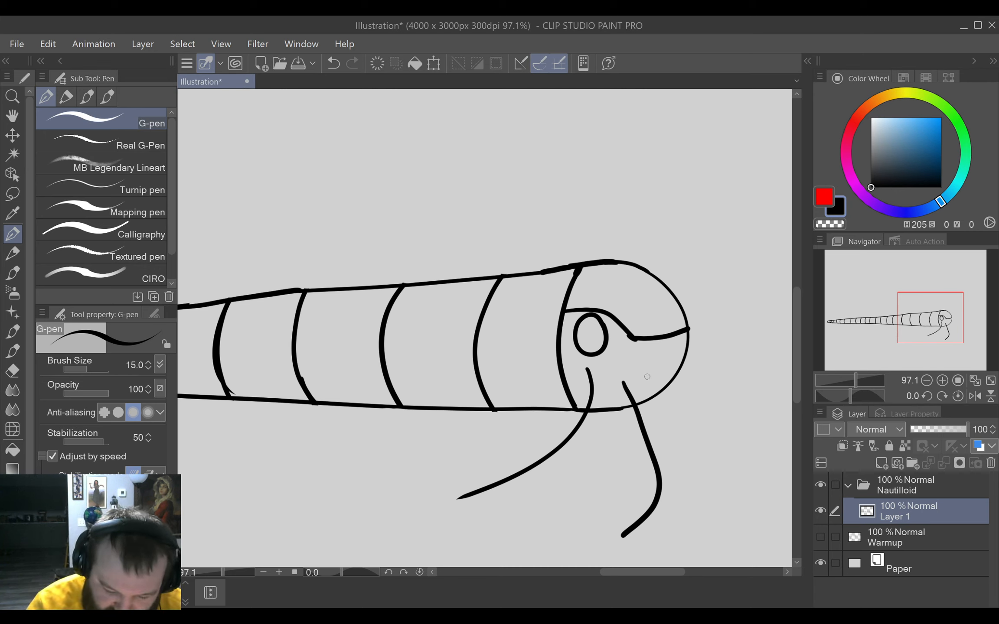
mouse_move(646, 374)
mouse_down()
mouse_move(698, 441)
mouse_move(746, 475)
mouse_move(743, 444)
mouse_move(733, 442)
mouse_up()
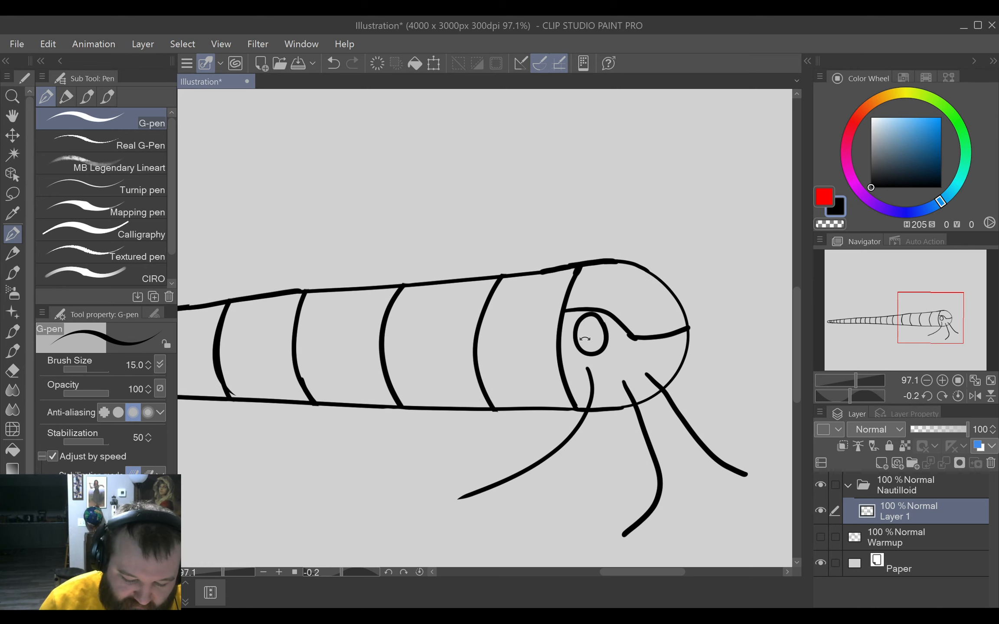
mouse_move(700, 390)
mouse_down()
mouse_move(702, 405)
mouse_move(727, 419)
mouse_move(610, 334)
mouse_move(580, 284)
mouse_up()
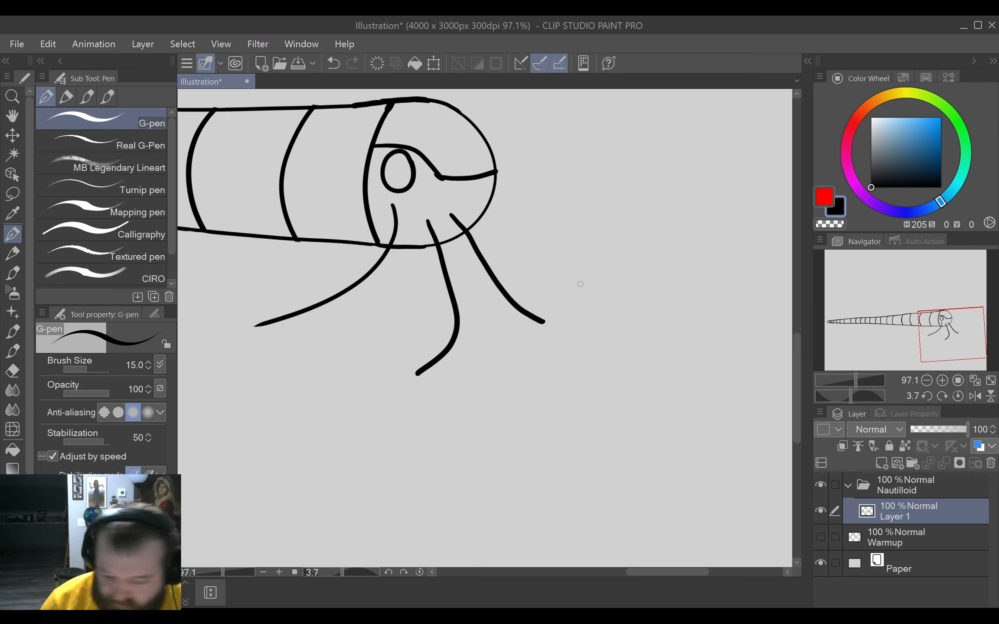
drag(544, 322, 586, 371)
Draw a long, gently sagging tentacle line running forward from the head's outer edge, below the end of the face line.
drag(650, 281, 637, 338)
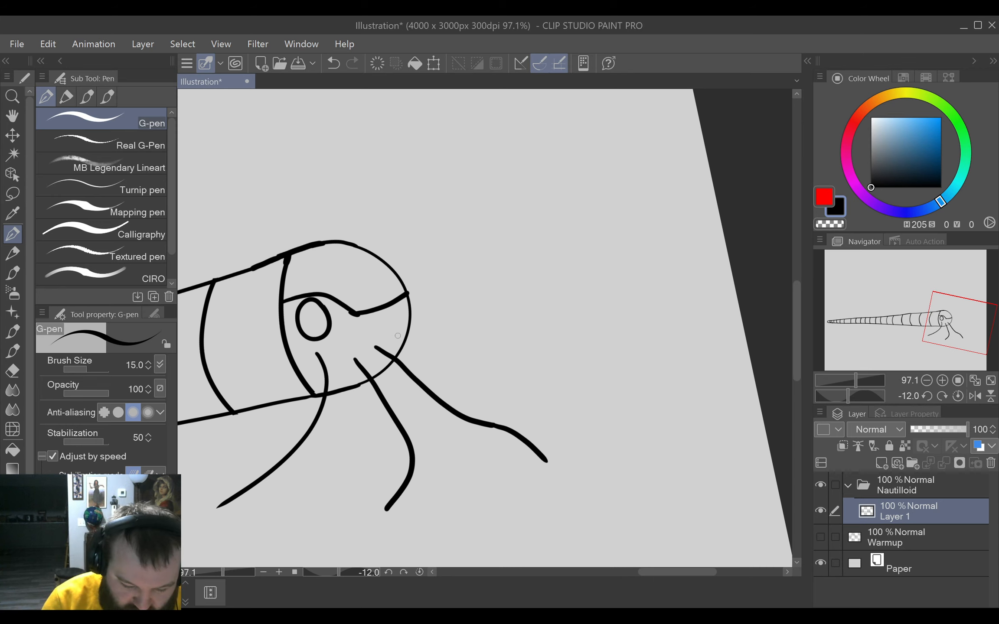
drag(408, 331, 574, 309)
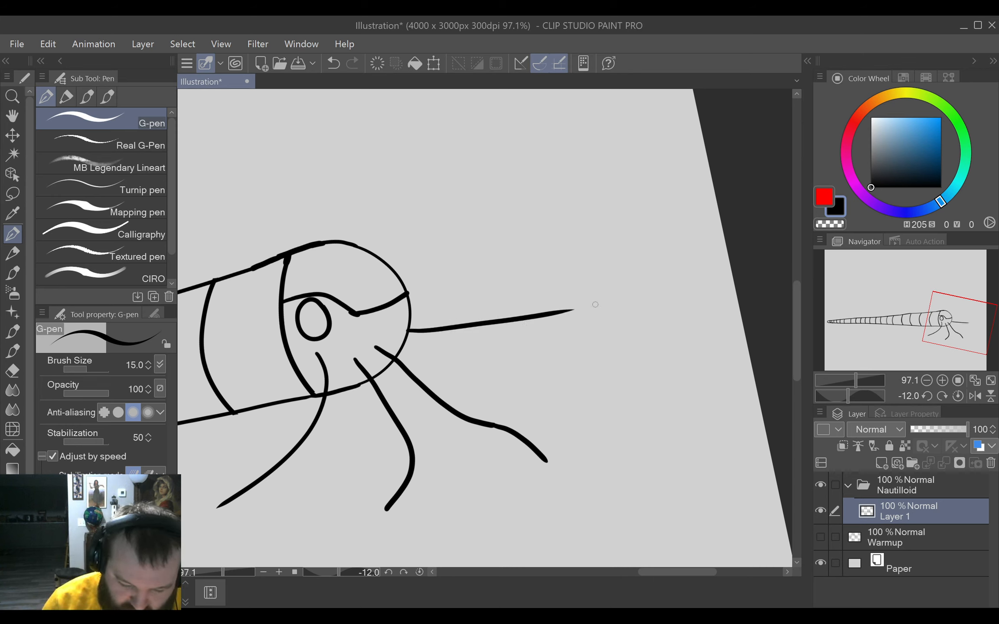
key(ctrl+z)
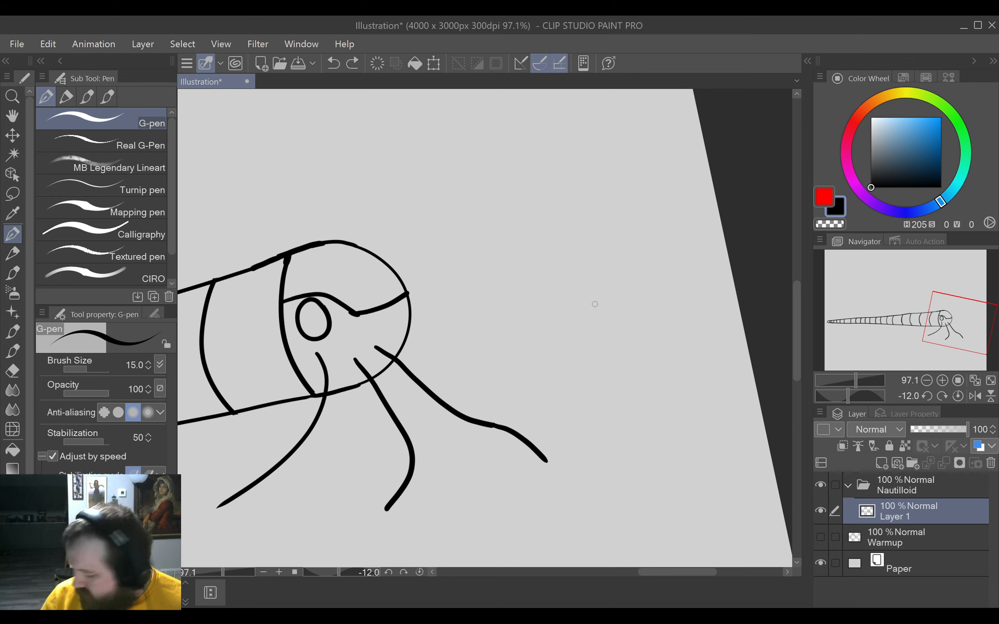
mouse_move(409, 332)
mouse_down()
mouse_move(538, 346)
mouse_move(628, 332)
mouse_up()
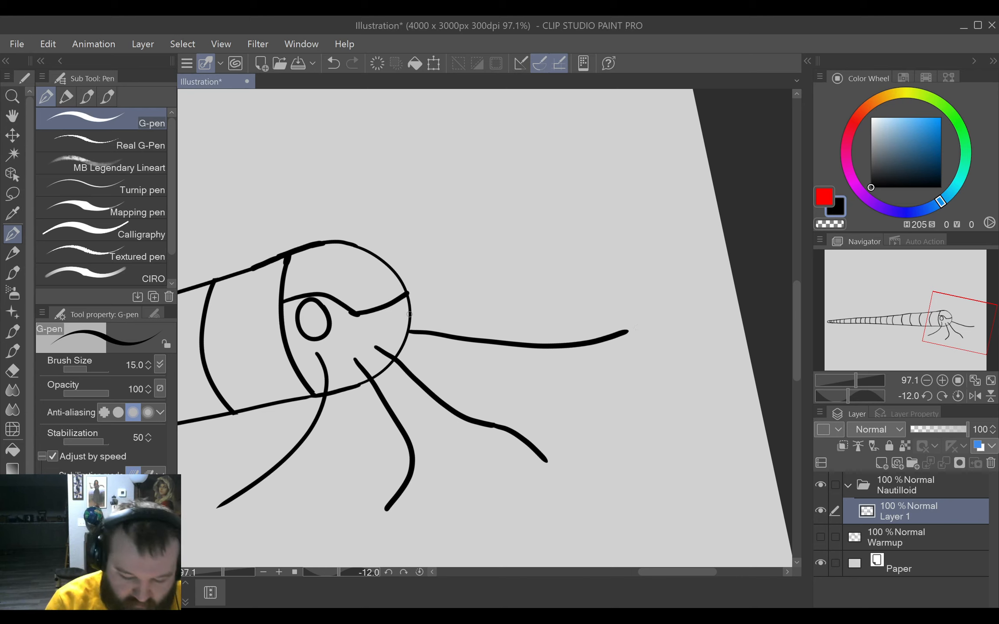
mouse_move(409, 313)
mouse_down()
mouse_move(650, 271)
mouse_move(630, 292)
mouse_move(608, 289)
mouse_move(612, 273)
mouse_up()
key(e)
key(p)
key(ctrl+z)
key(ctrl+z)
key(ctrl+z)
key(ctrl+z)
key(ctrl+z)
key(ctrl+z)
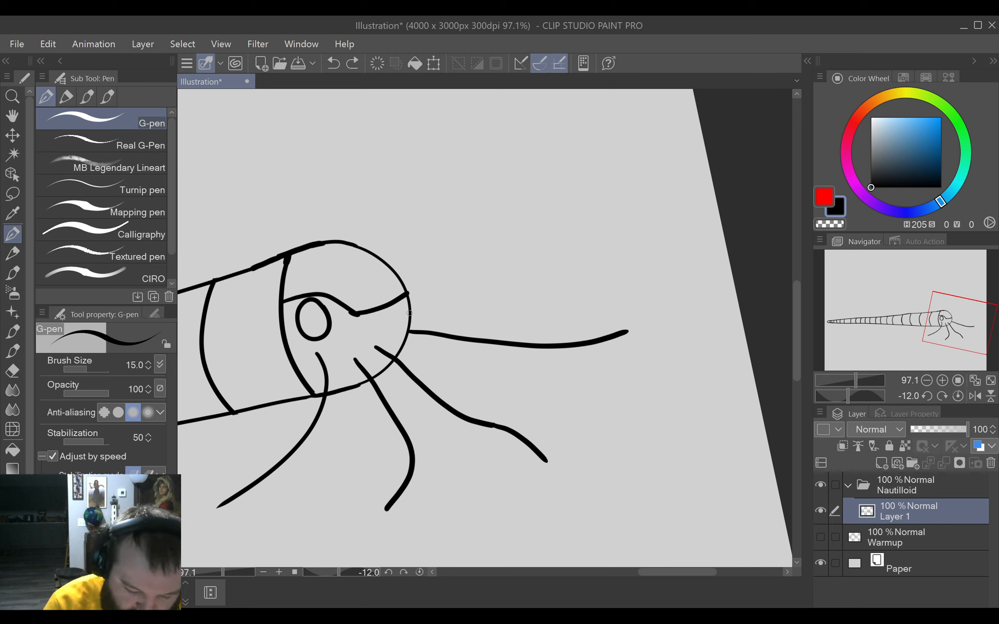
Draw a wavy tentacle line forward from just below the face line's outer end and touch up the head outline there.
mouse_move(411, 310)
mouse_down()
mouse_move(506, 310)
mouse_move(566, 286)
mouse_move(434, 307)
mouse_move(540, 292)
mouse_move(580, 271)
mouse_up()
key(ctrl+z)
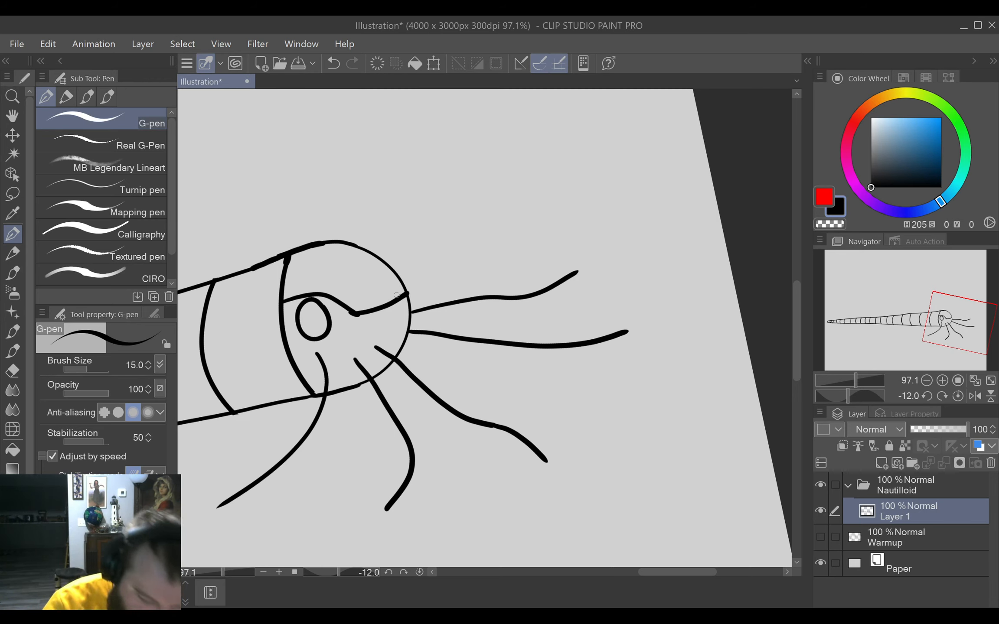
key(e)
key(p)
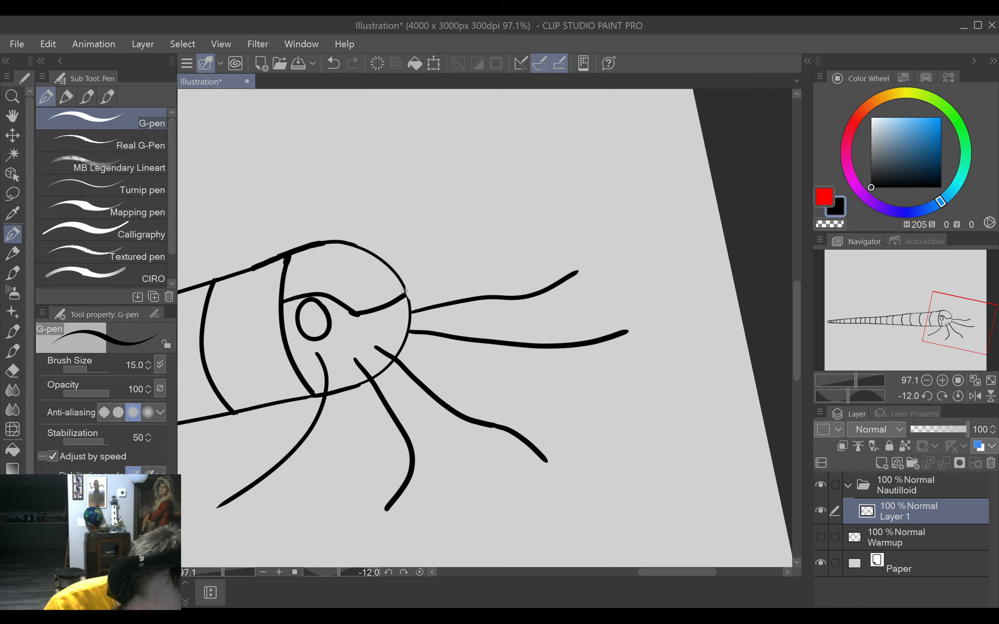
drag(405, 288, 410, 304)
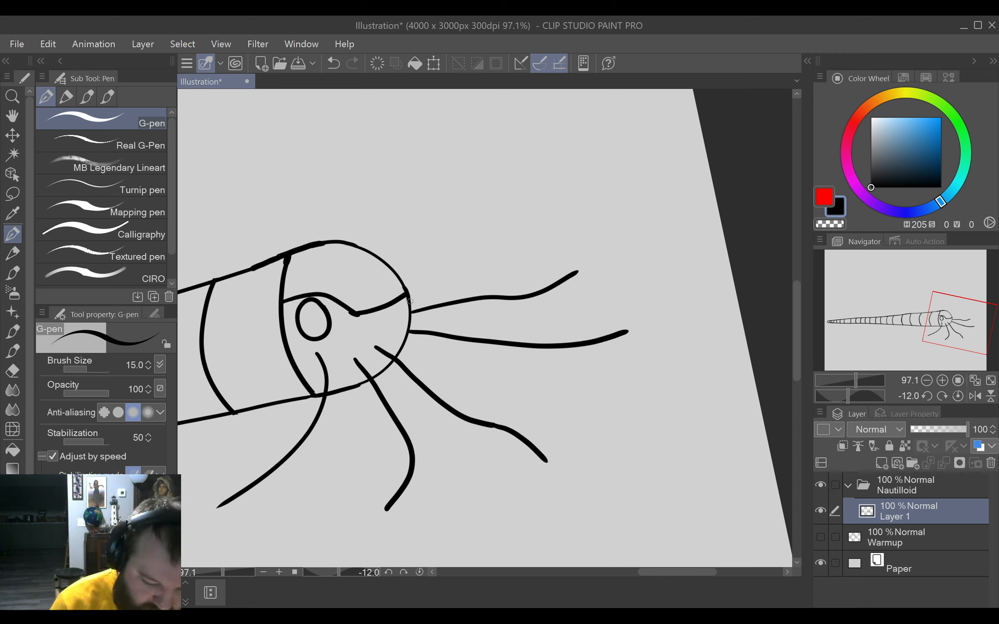
Draw three more wavy tentacle lines rising forward from the head's outer edge, spaced upward from the face line's end.
mouse_move(410, 299)
mouse_down()
mouse_move(518, 265)
mouse_move(566, 233)
mouse_up()
key(ctrl+z)
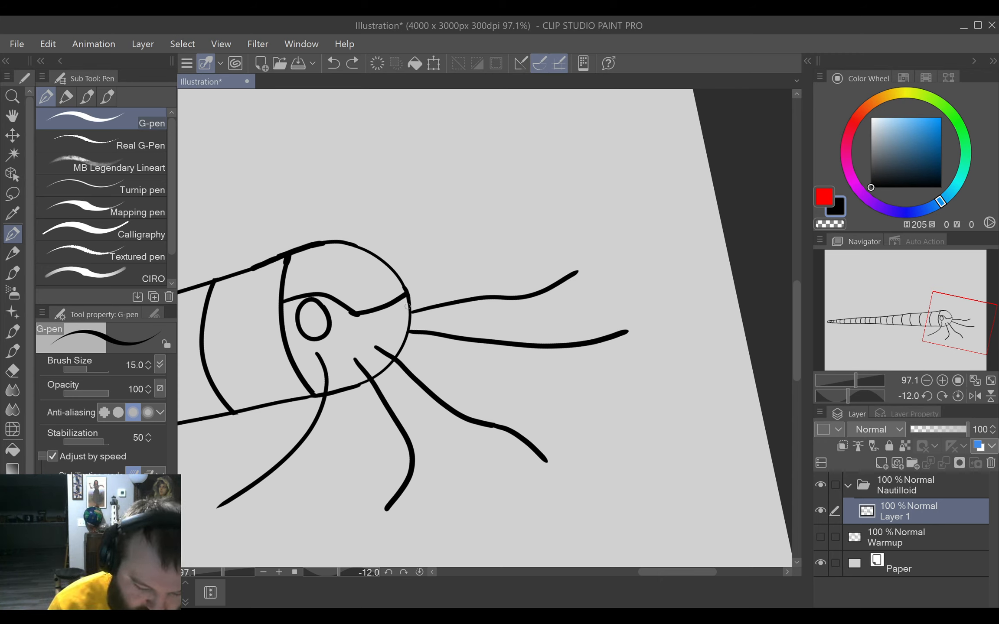
drag(410, 299, 554, 238)
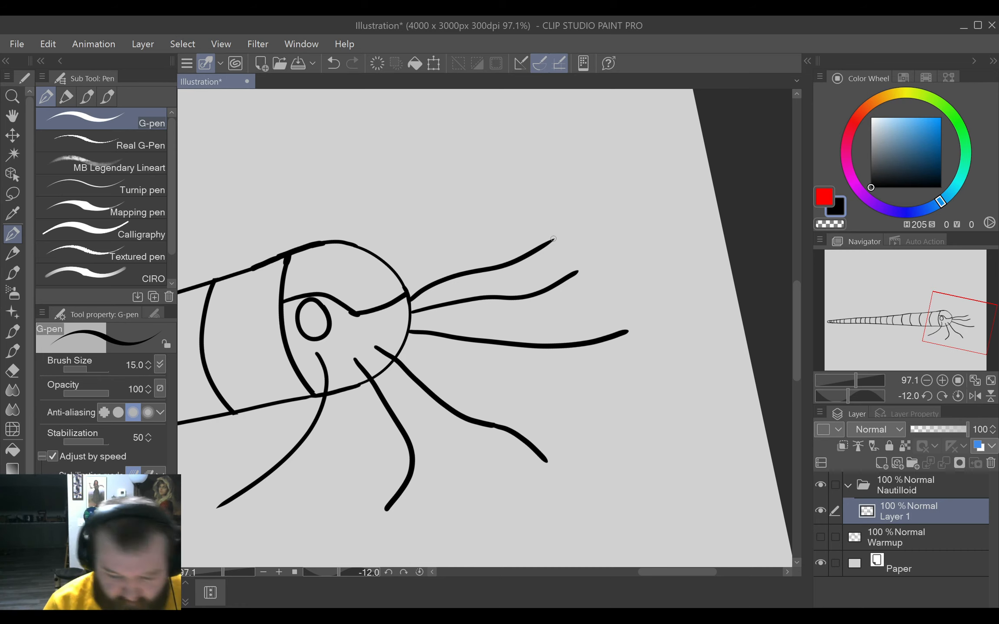
drag(403, 271, 520, 222)
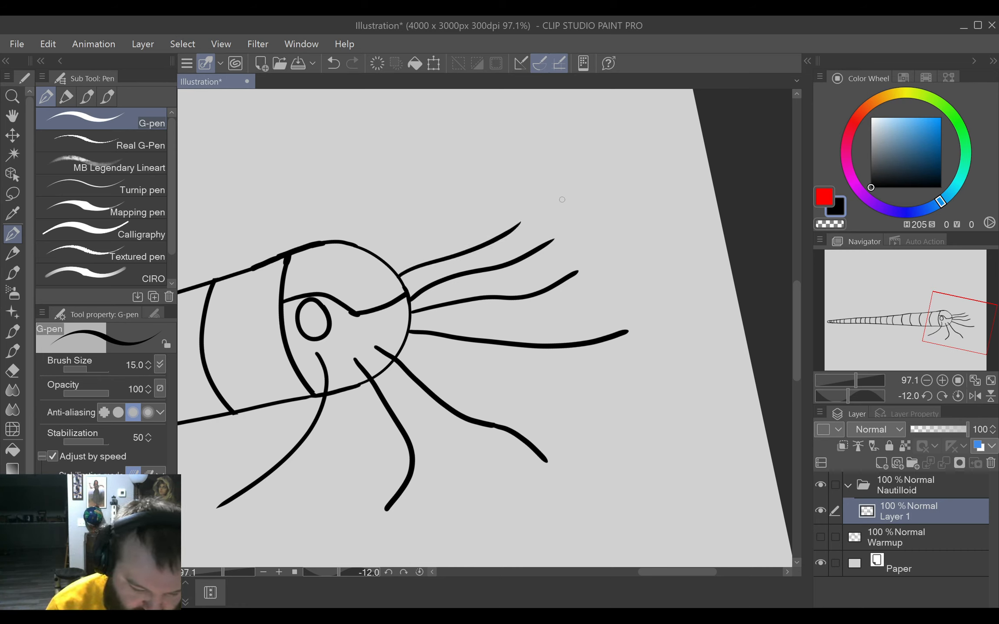
drag(383, 260, 508, 173)
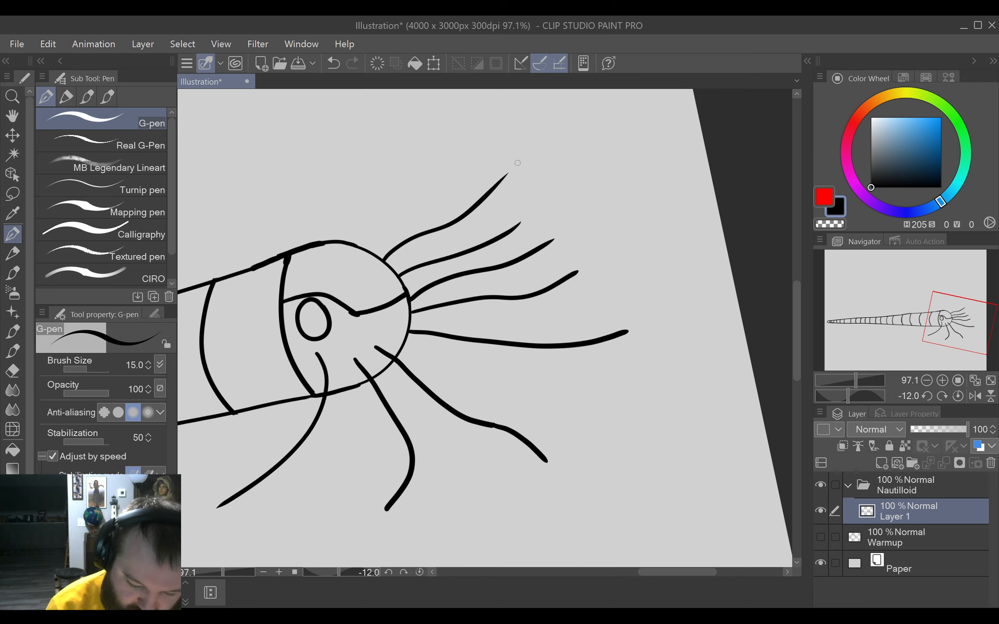
Level the canvas rotation and extend the tips of the four lower forward tentacle lines with short, upward-curving strokes.
click(419, 572)
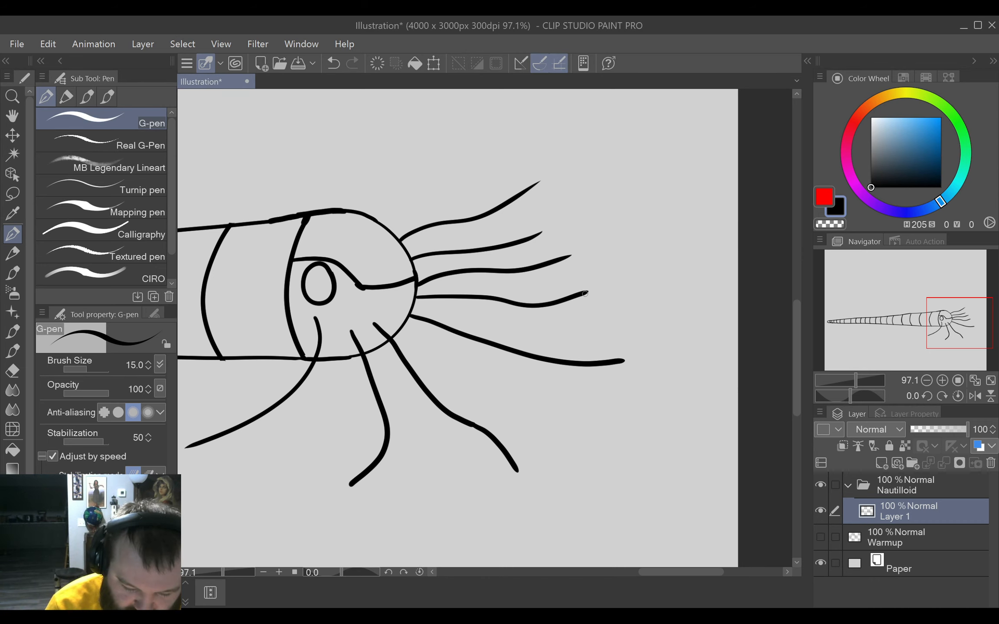
drag(580, 296, 655, 268)
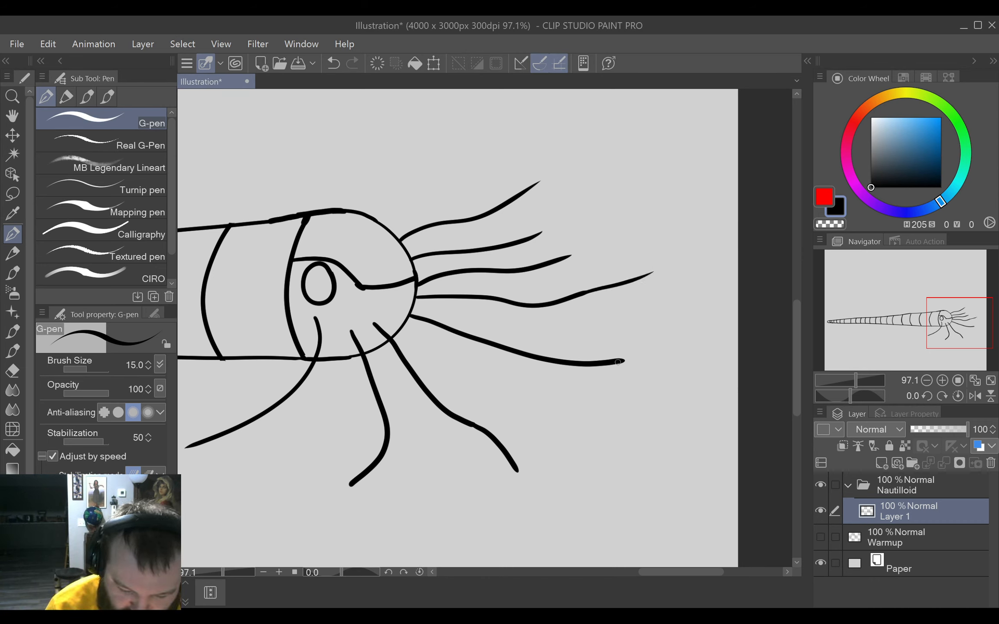
drag(617, 362, 667, 352)
drag(559, 259, 610, 238)
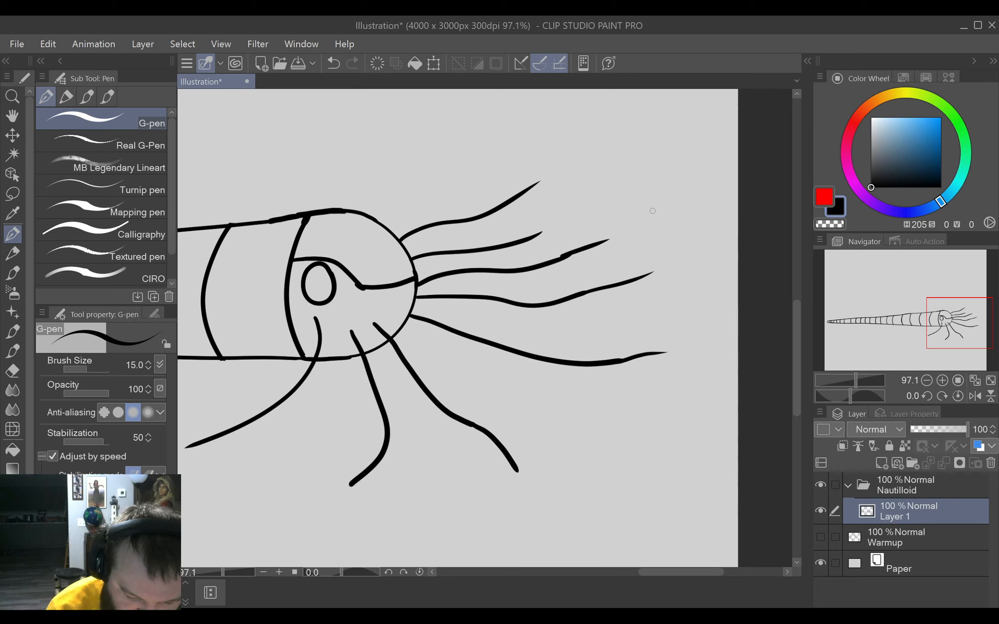
drag(528, 239, 574, 211)
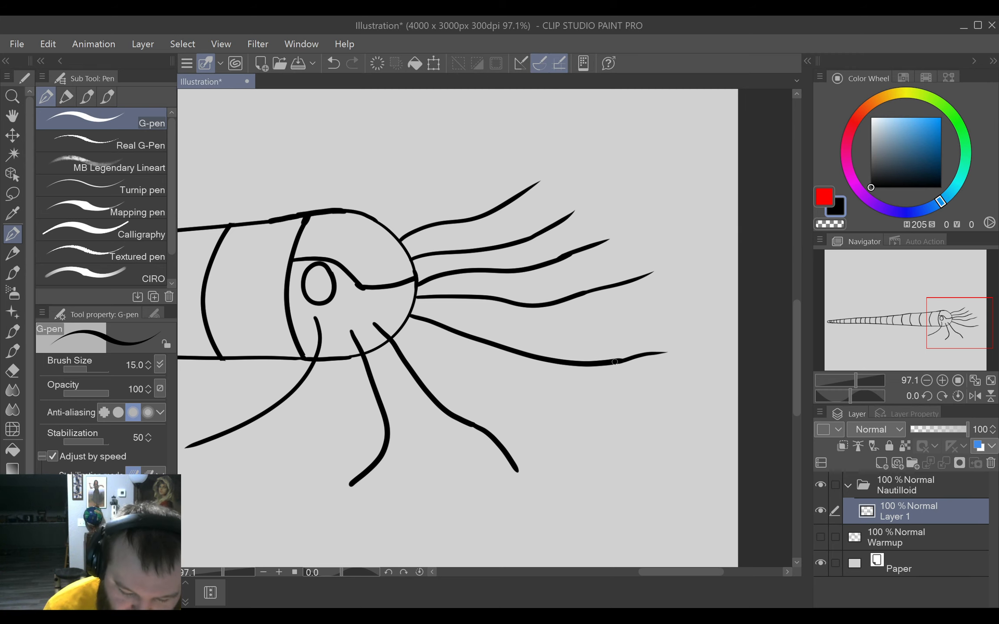
drag(619, 361, 636, 354)
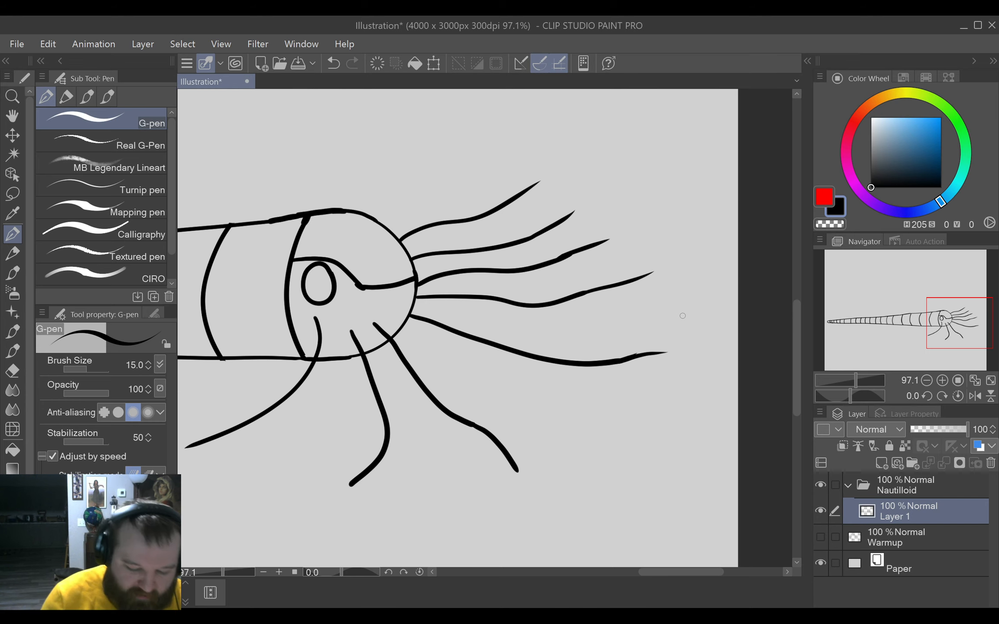
Erase the sharp corner in the face line beside the eye and redraw it as a smooth curve.
key(e)
click(359, 295)
key(p)
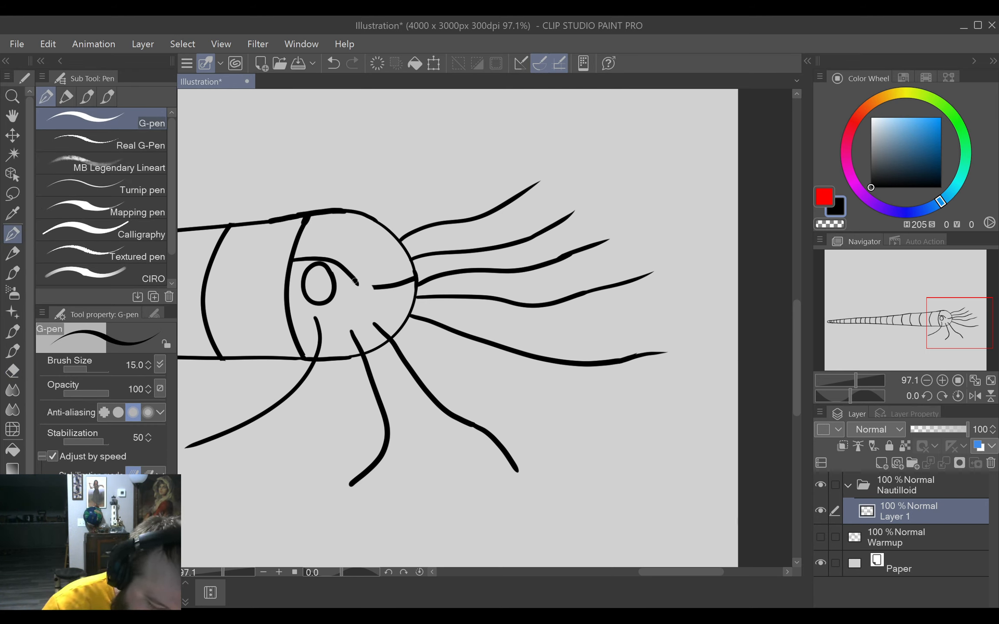
drag(356, 280, 373, 287)
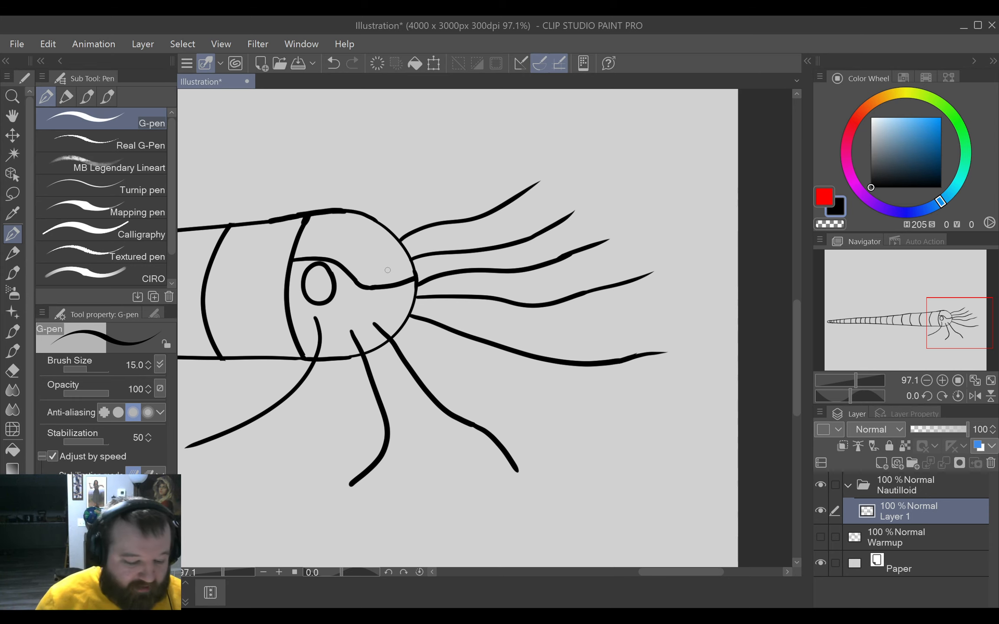
Draw a second edge line beneath the rearmost tentacle line, running parallel from its tip up into the head.
drag(476, 395, 595, 356)
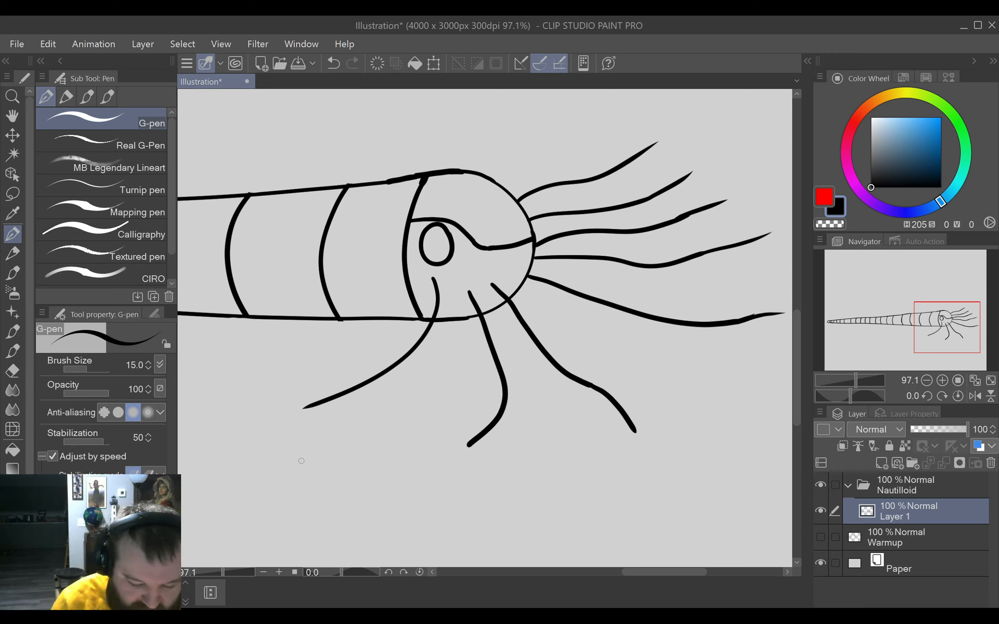
mouse_move(301, 463)
mouse_down()
mouse_move(307, 436)
mouse_move(376, 407)
mouse_move(444, 346)
mouse_move(451, 323)
mouse_up()
key(ctrl+z)
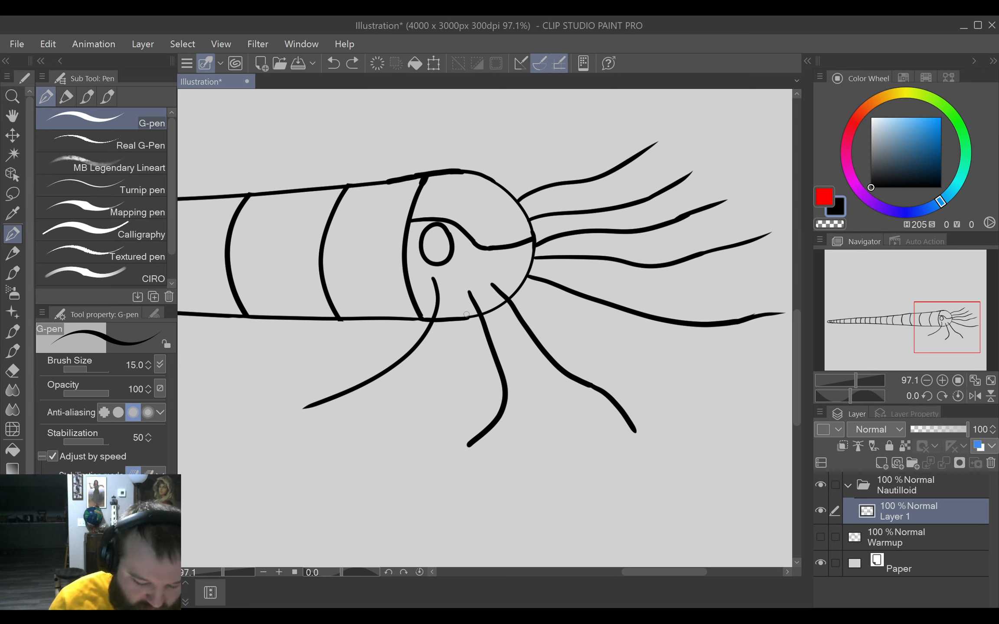
mouse_move(299, 436)
mouse_down()
mouse_move(329, 406)
mouse_move(393, 380)
mouse_move(437, 341)
mouse_move(454, 306)
mouse_up()
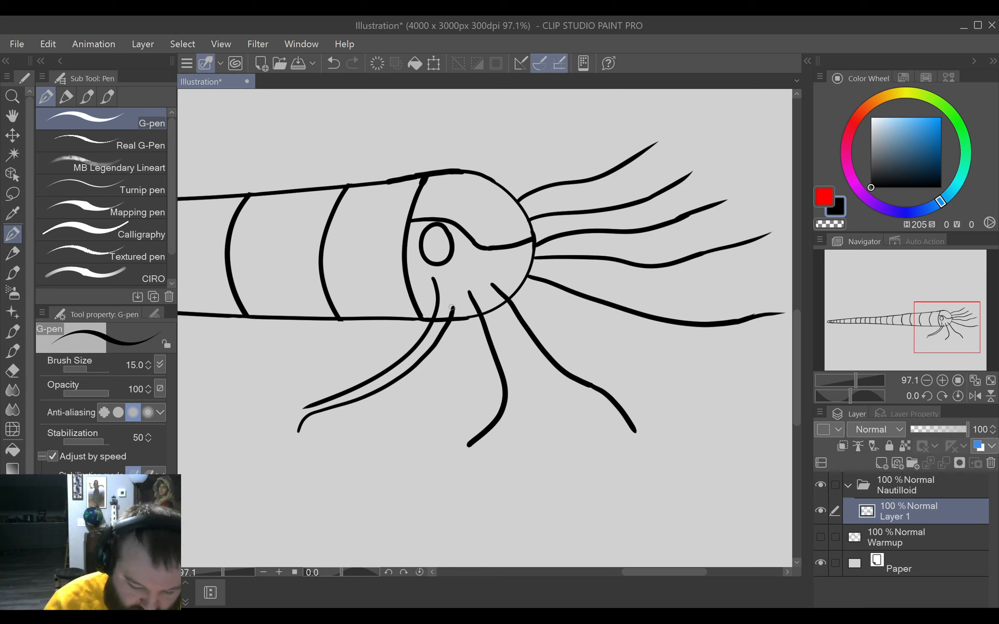
Draw a second edge along the rear side of the middle hanging tentacle and close the tips of that tentacle and the rearmost one.
mouse_move(454, 309)
mouse_down()
mouse_move(485, 390)
mouse_move(457, 459)
mouse_move(459, 484)
mouse_up()
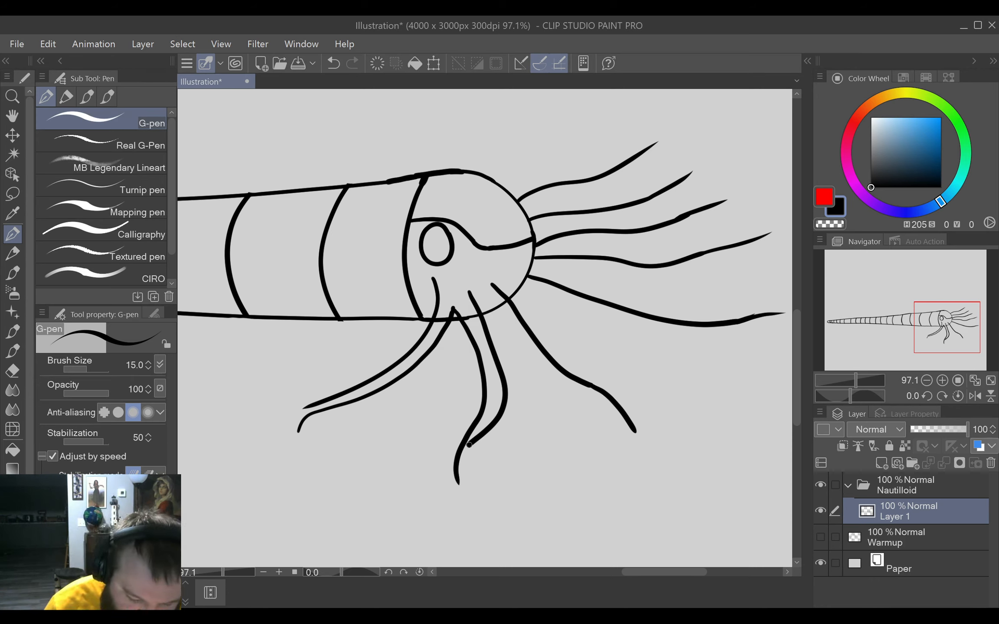
drag(469, 444, 463, 485)
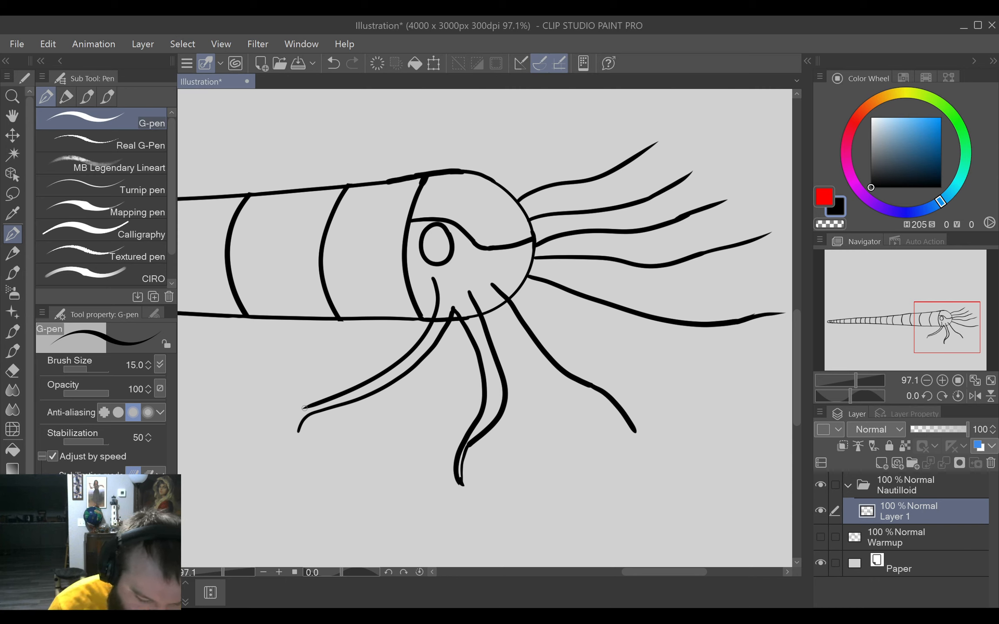
mouse_move(306, 406)
mouse_down()
mouse_move(298, 429)
mouse_move(305, 409)
mouse_up()
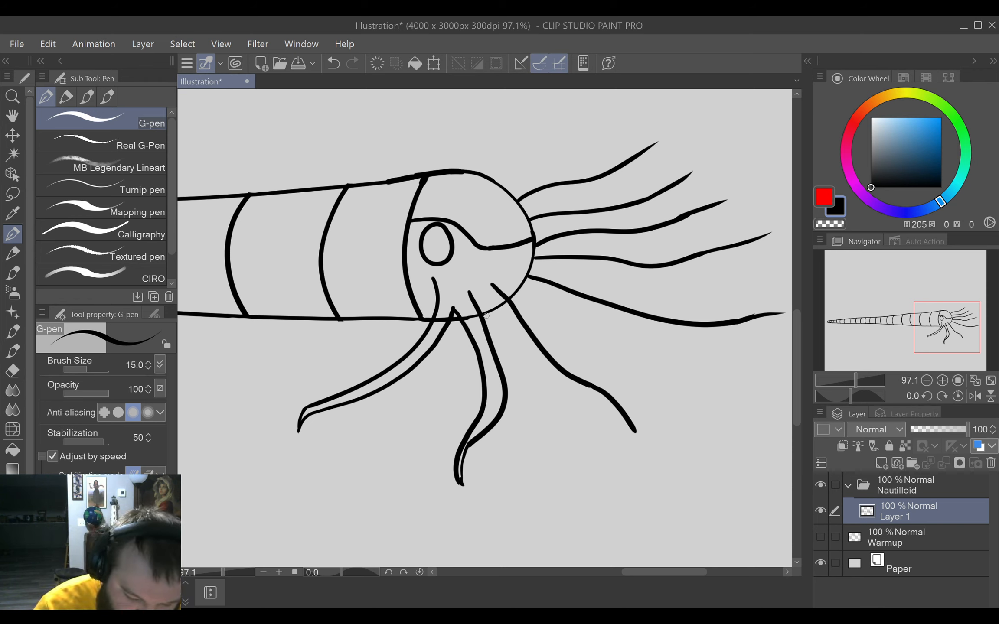
mouse_move(486, 315)
mouse_down()
mouse_move(557, 388)
mouse_move(625, 423)
mouse_up()
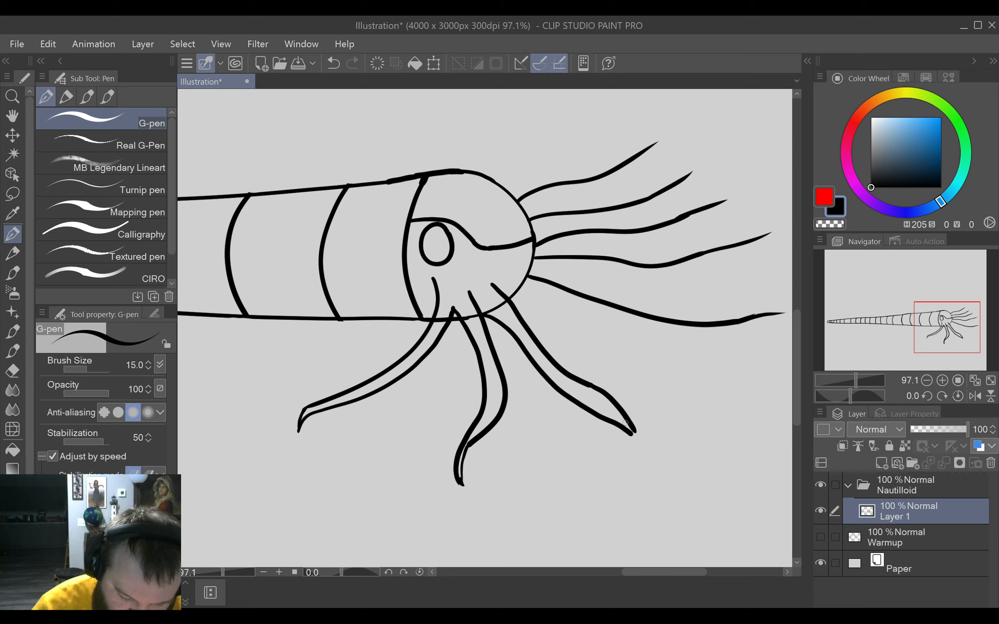
key(ctrl+z)
mouse_move(483, 316)
mouse_down()
mouse_move(554, 380)
mouse_move(609, 417)
mouse_up()
key(ctrl+z)
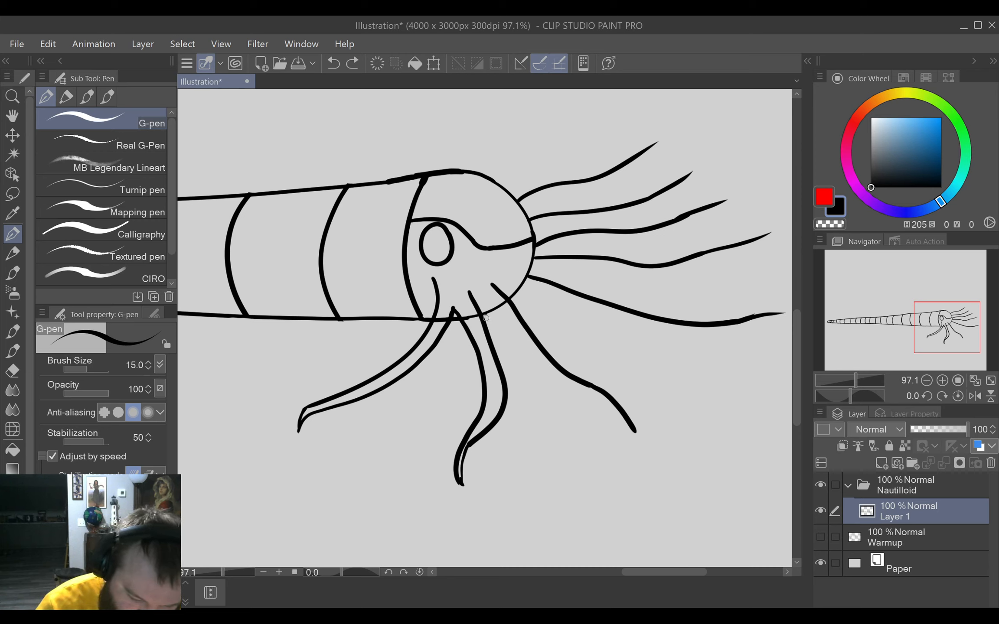
Draw a second edge along the underside of the front hanging tentacle and erase the end of its tip.
mouse_move(485, 318)
mouse_down()
mouse_move(549, 381)
mouse_move(617, 417)
mouse_move(643, 451)
mouse_move(638, 419)
mouse_move(630, 472)
mouse_move(641, 406)
mouse_move(627, 423)
mouse_move(637, 455)
mouse_up()
key(e)
key(p)
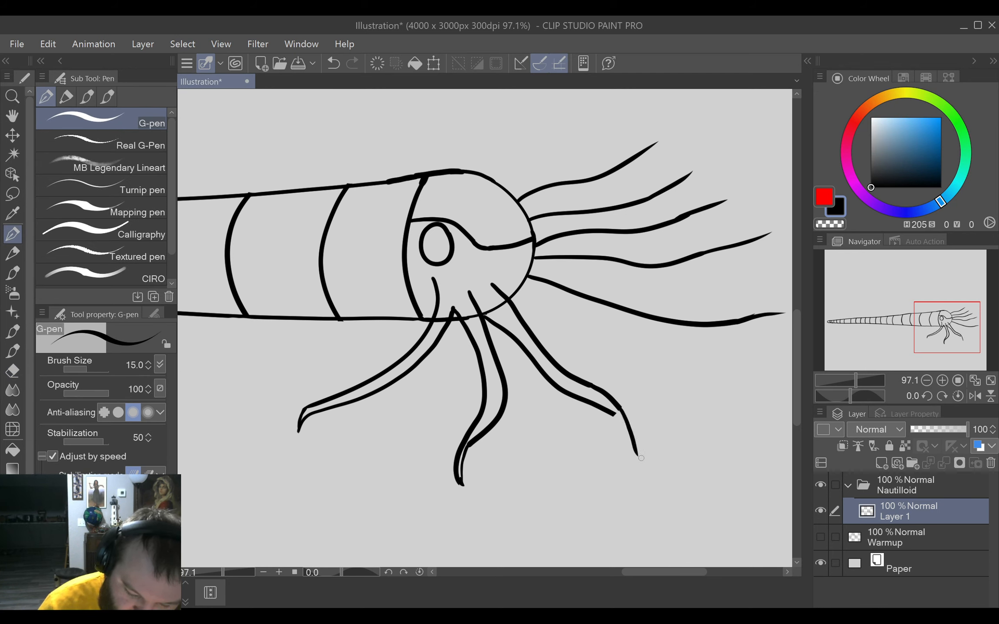
mouse_move(614, 416)
mouse_down()
mouse_move(640, 458)
mouse_move(644, 448)
mouse_move(607, 447)
mouse_move(637, 410)
mouse_up()
key(e)
key(p)
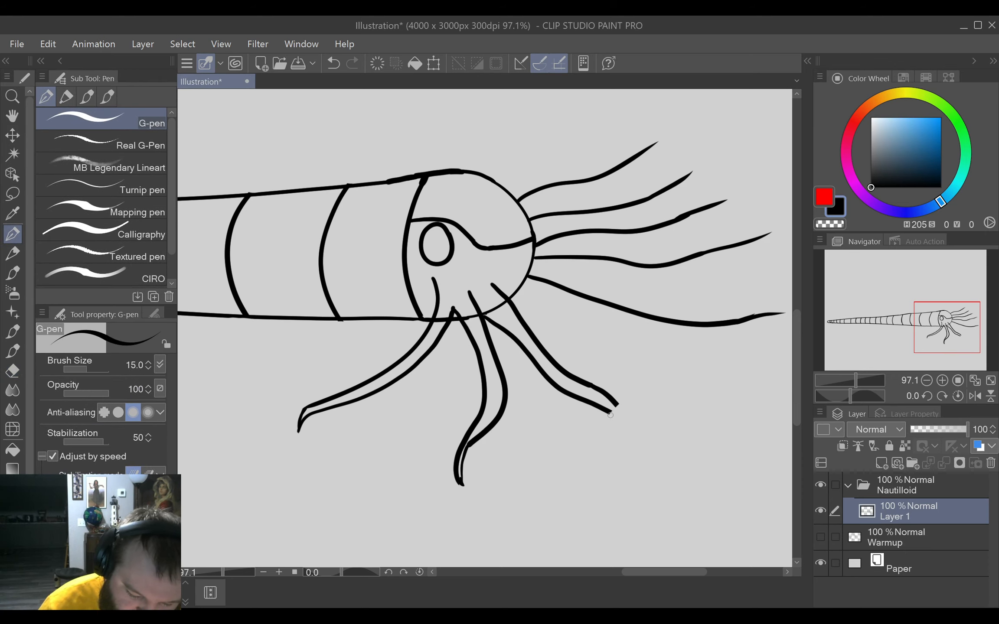
Extend both edges of the front hanging tentacle into a longer tip that bends downward and forward.
key(ctrl+z)
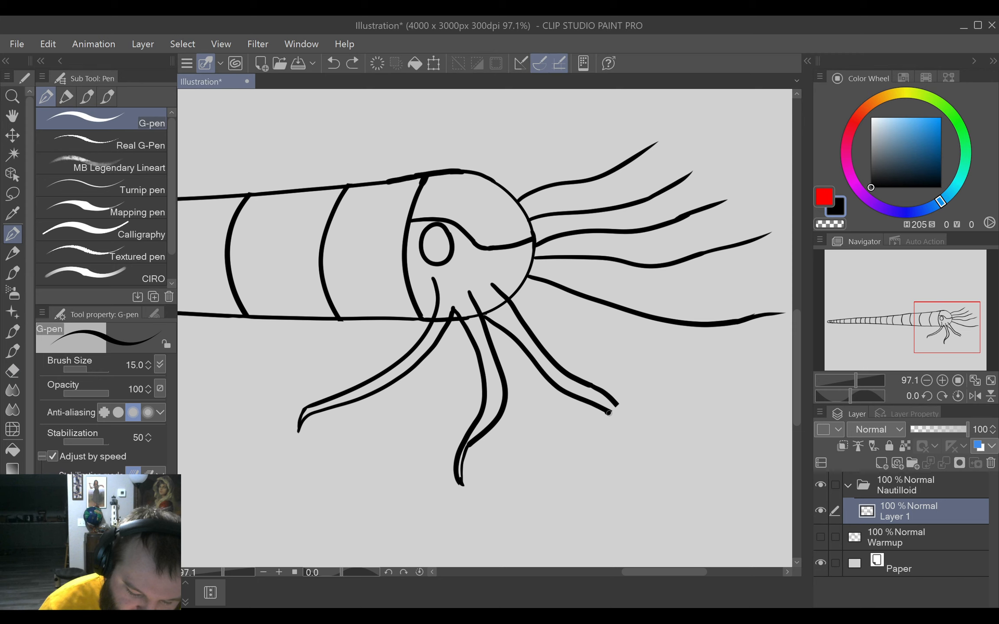
drag(609, 413, 660, 464)
key(ctrl+z)
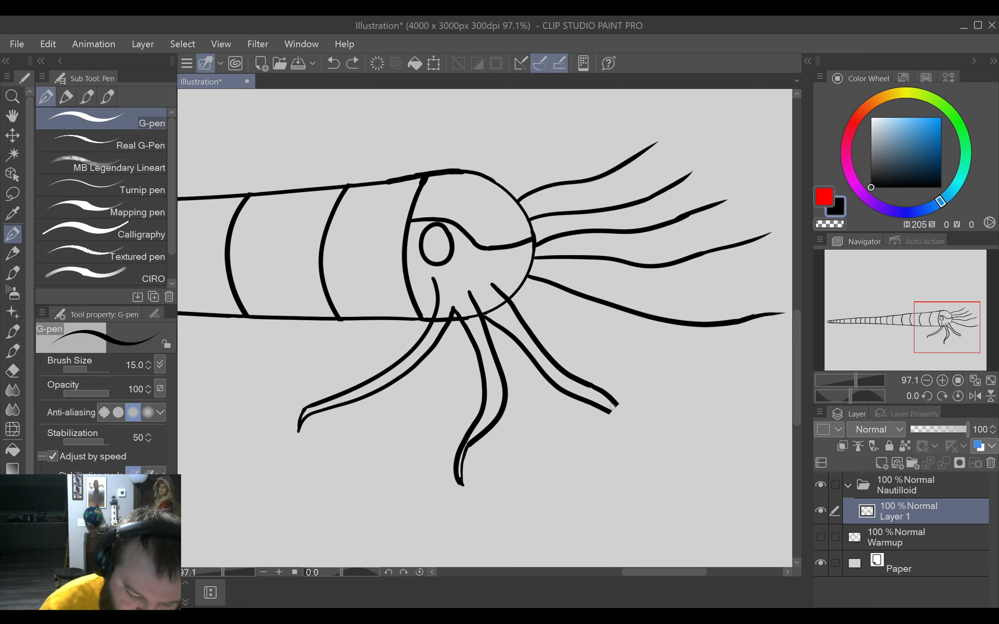
drag(614, 414, 661, 465)
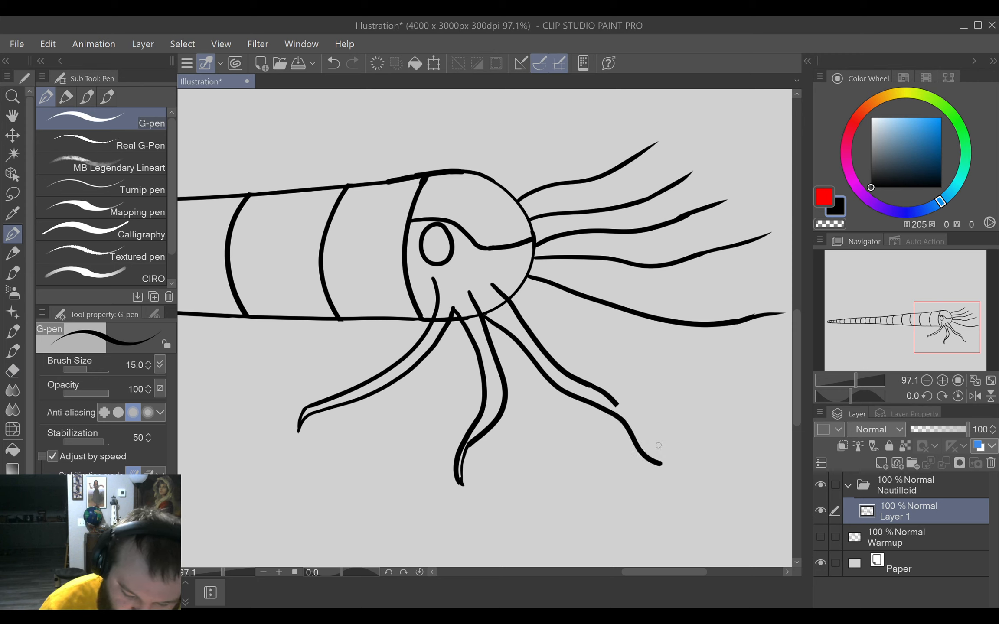
drag(617, 405, 664, 464)
Trim the front hanging tentacle's extended tip with the eraser and redraw its upper edge to meet the lower edge at a point.
key(e)
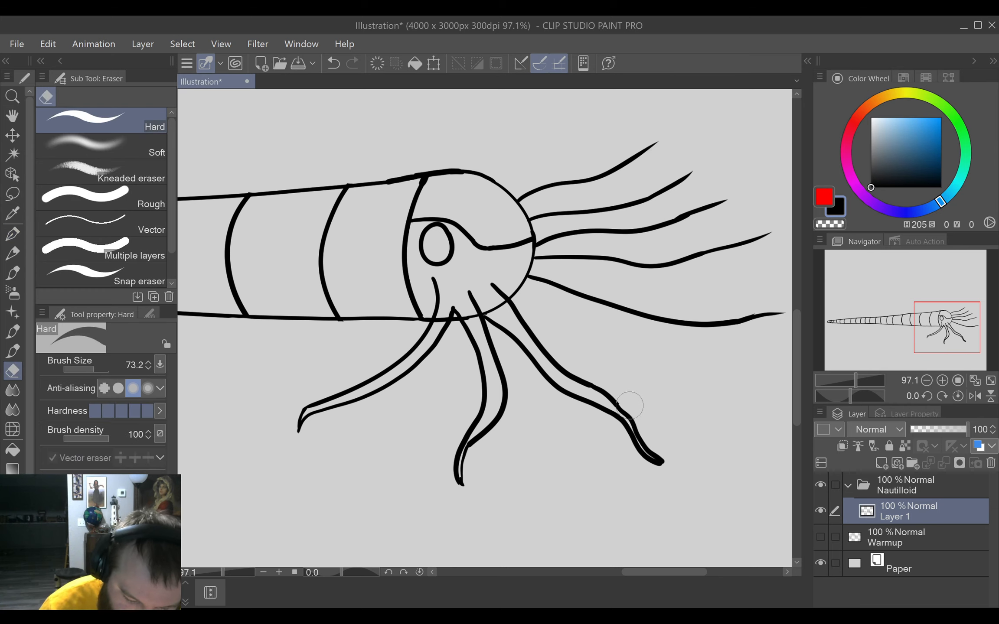
drag(637, 414, 653, 457)
mouse_move(654, 415)
mouse_down()
mouse_move(615, 429)
mouse_move(603, 410)
mouse_move(651, 455)
mouse_up()
key(p)
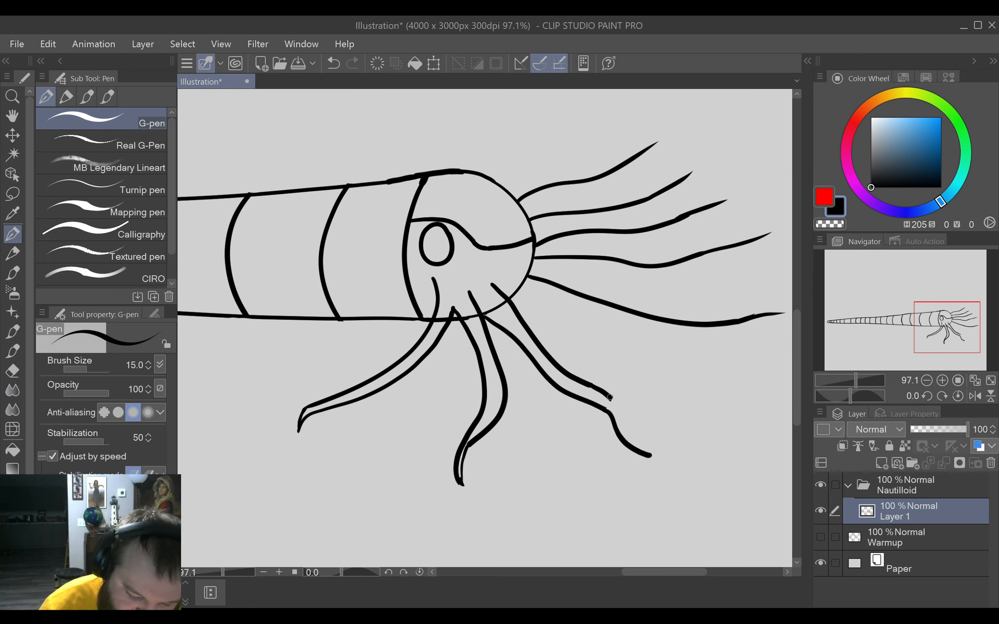
mouse_move(610, 395)
mouse_down()
mouse_move(626, 436)
mouse_move(650, 451)
mouse_up()
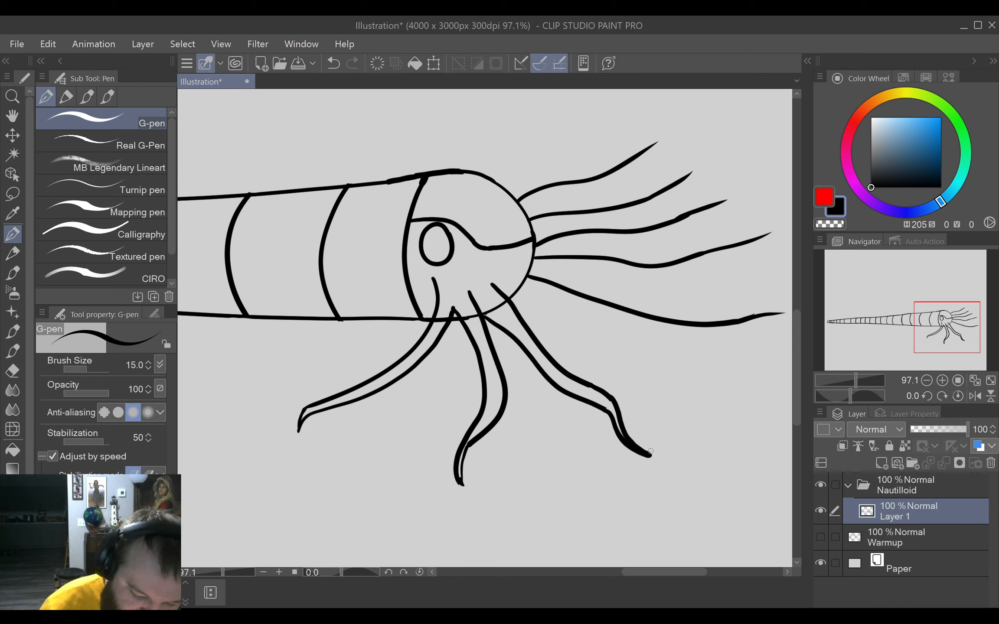
Erase the front edge of the middle hanging tentacle's tip and redraw it as a longer, pointed tip.
key(e)
drag(474, 455, 472, 478)
key(p)
mouse_move(476, 436)
mouse_down()
mouse_move(457, 457)
mouse_move(472, 422)
mouse_move(453, 472)
mouse_move(454, 462)
mouse_move(462, 495)
mouse_up()
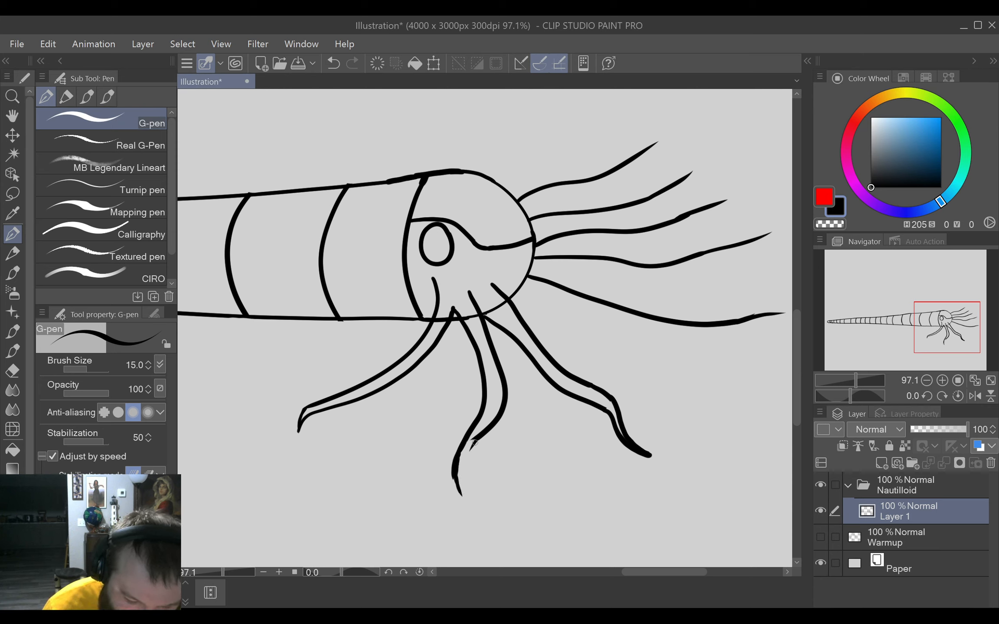
drag(475, 439, 467, 502)
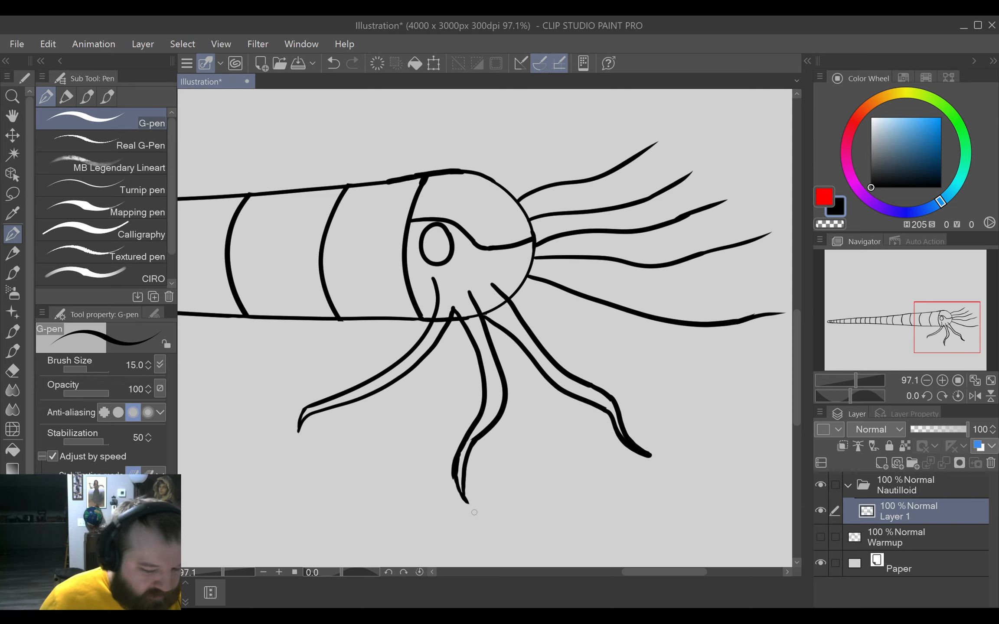
Rotate the canvas, start a second edge beneath the lowest forward tentacle line, and erase the middle stretch of the original line.
drag(691, 418, 550, 459)
drag(656, 430, 562, 494)
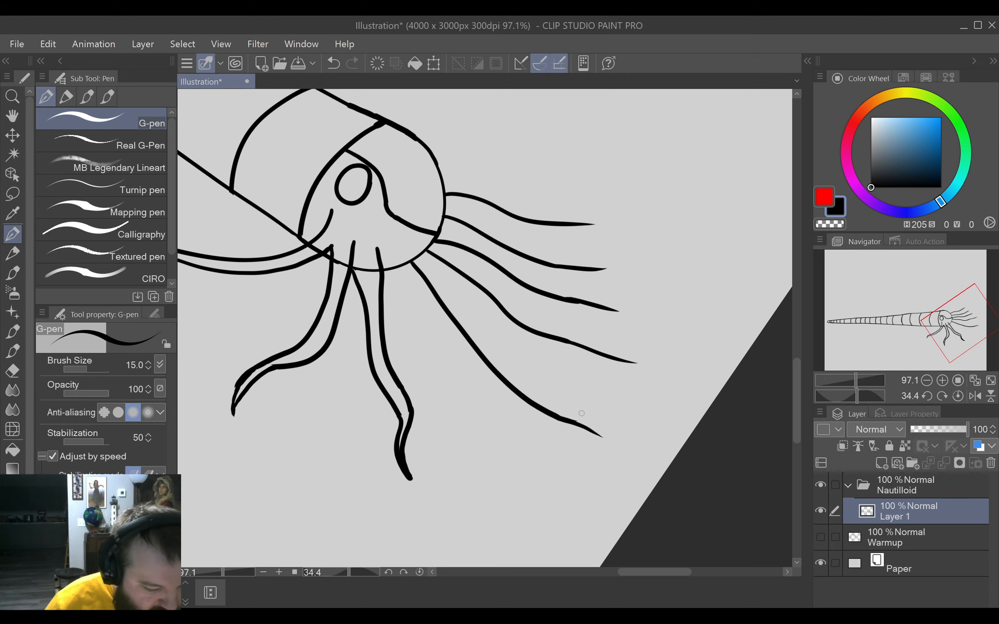
drag(613, 390, 573, 451)
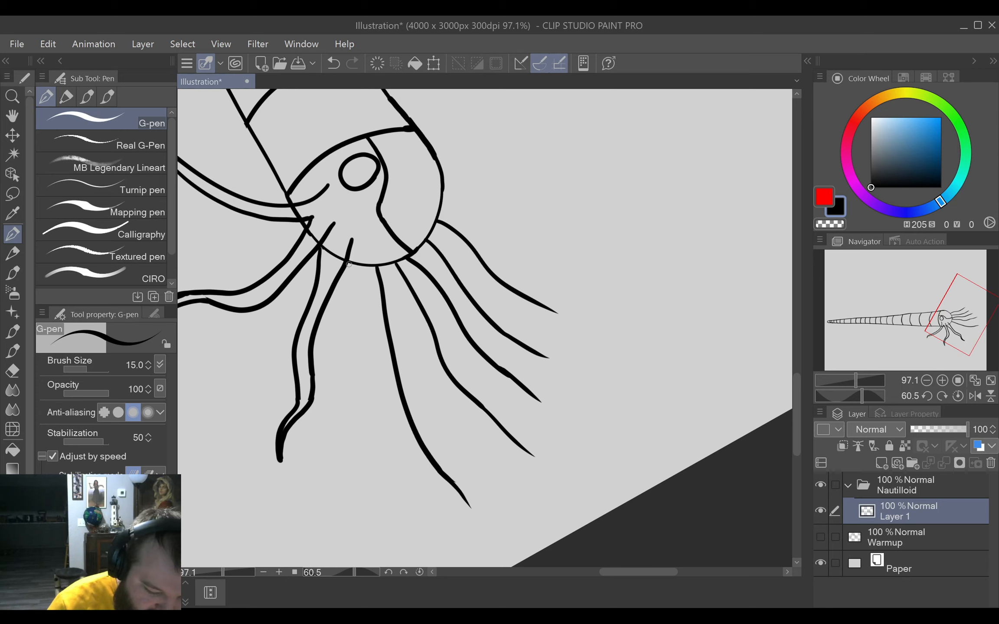
mouse_move(349, 261)
mouse_down()
mouse_move(374, 374)
mouse_move(426, 462)
mouse_move(402, 433)
mouse_up()
key(e)
drag(419, 464, 419, 427)
key(p)
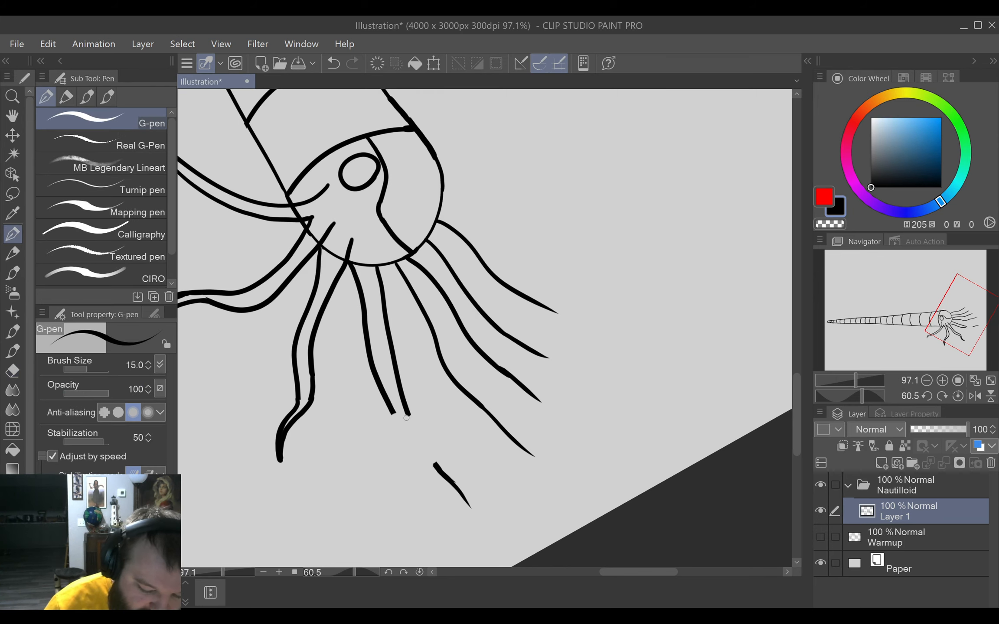
Redraw the erased stretch of the lowest forward tentacle's original line and continue its second edge into a pointed tip.
drag(408, 414, 438, 468)
key(ctrl+z)
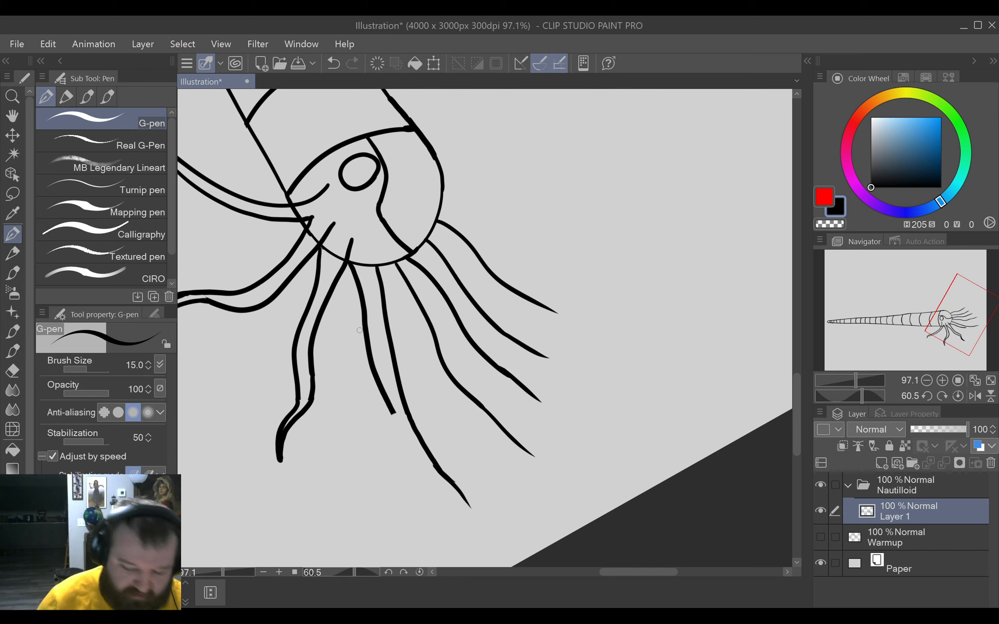
mouse_move(393, 412)
mouse_down()
mouse_move(429, 475)
mouse_move(471, 513)
mouse_move(460, 493)
mouse_move(475, 522)
mouse_move(482, 510)
mouse_move(469, 509)
mouse_move(472, 524)
mouse_up()
key(e)
key(p)
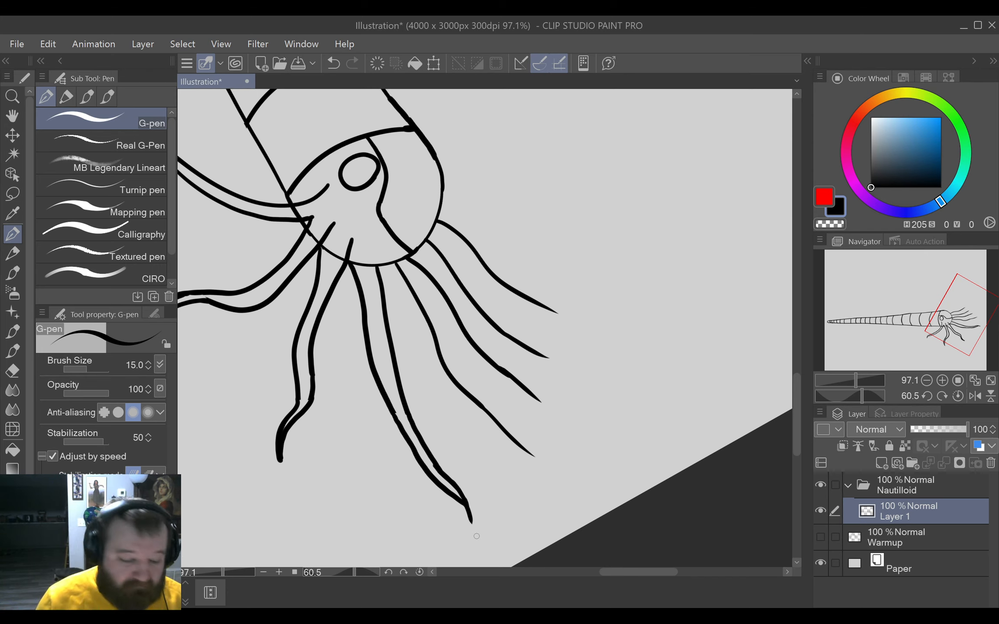
Rotate the canvas back and draw a second edge beneath the second-lowest forward tentacle, meeting the first edge at its tip.
mouse_move(472, 535)
mouse_down()
mouse_move(637, 376)
mouse_move(665, 314)
mouse_move(572, 188)
mouse_up()
drag(462, 362, 563, 346)
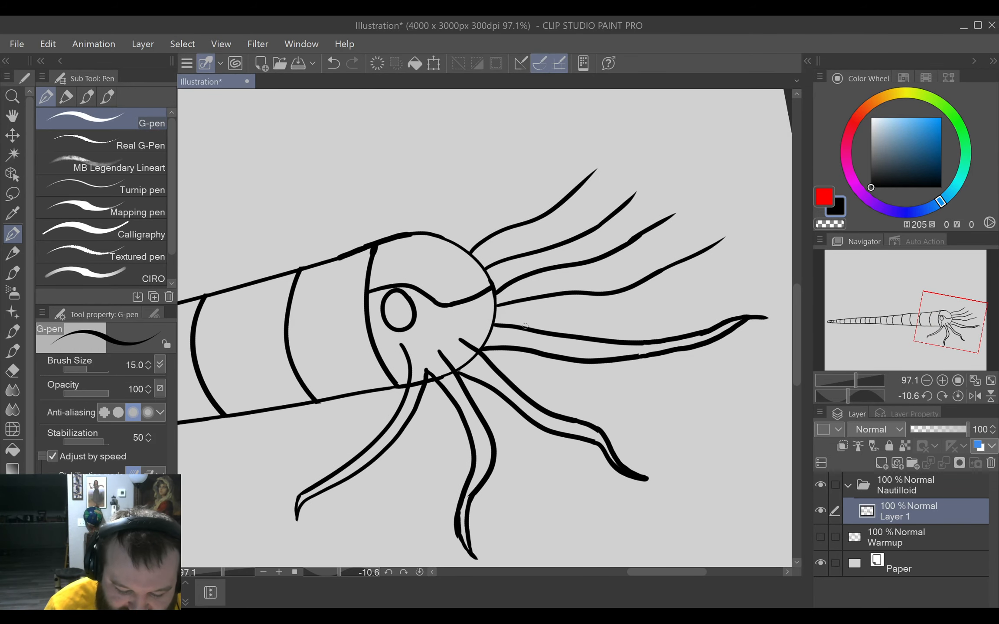
mouse_move(519, 327)
mouse_down()
mouse_move(654, 295)
mouse_move(737, 233)
mouse_up()
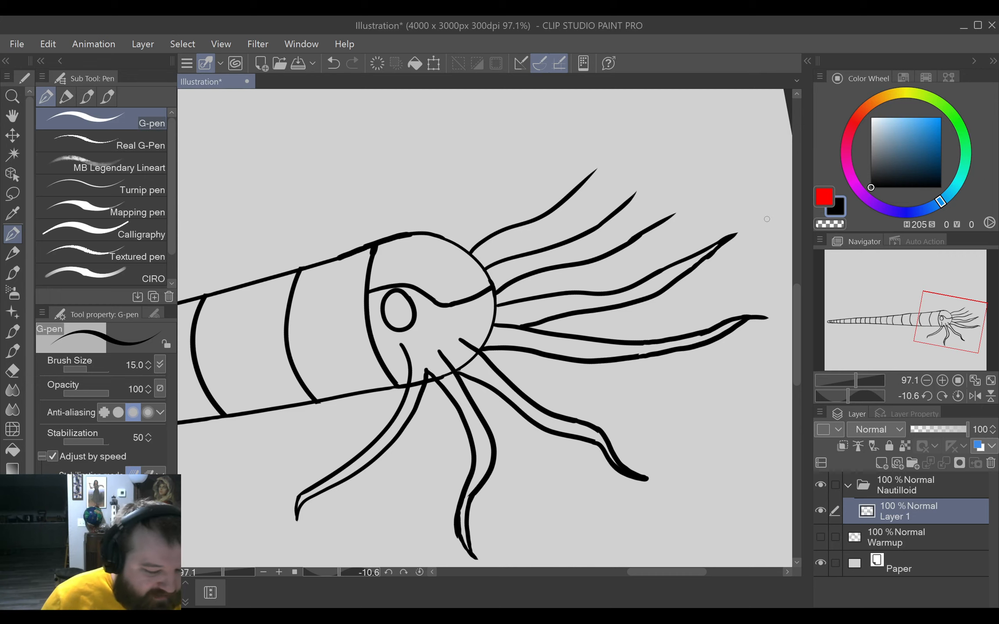
drag(644, 299, 668, 336)
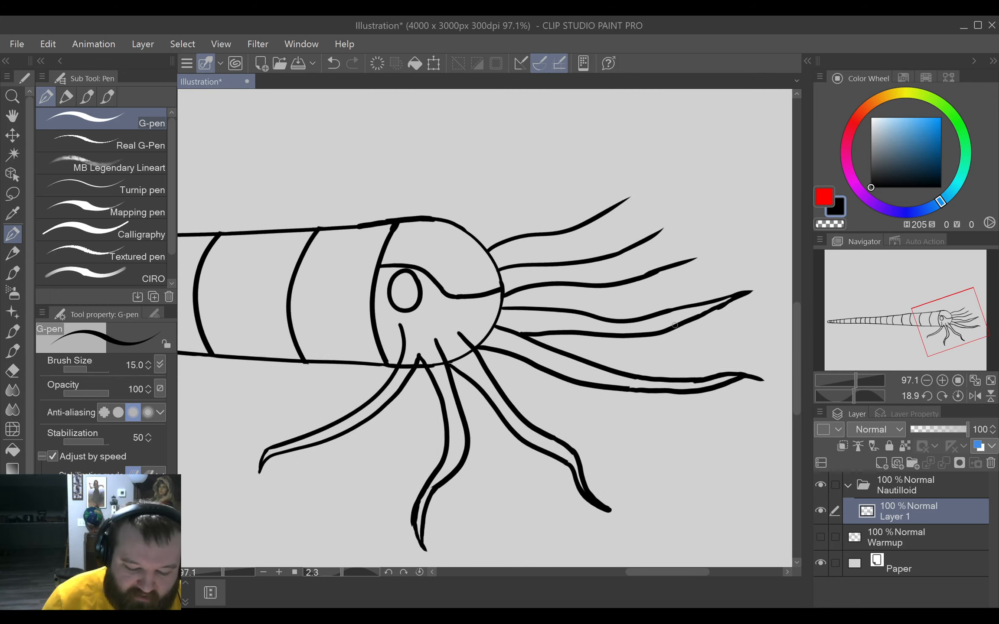
key(ctrl+0)
scroll(673, 351, up, 10)
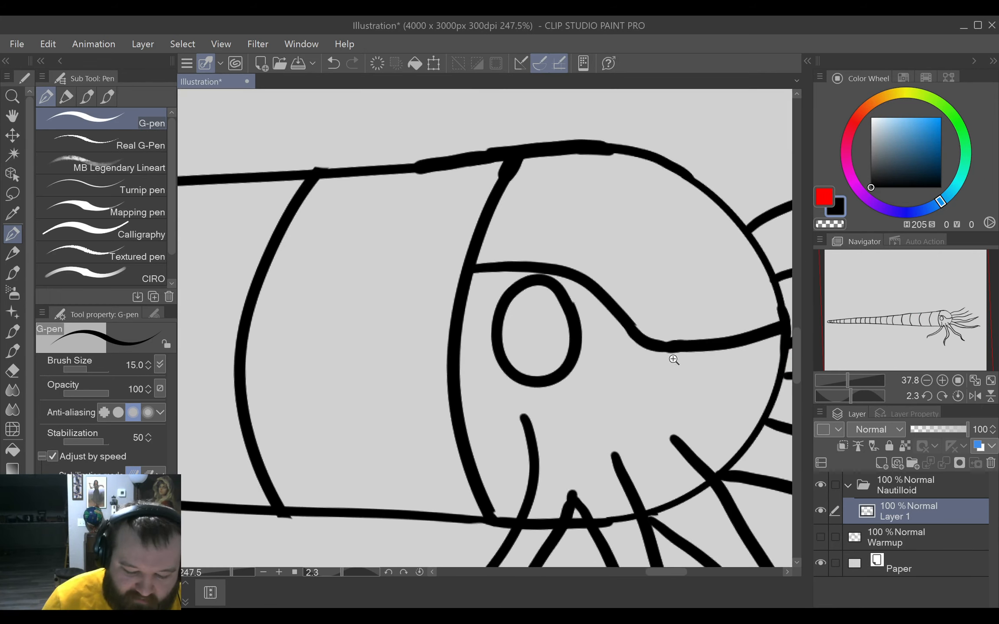
scroll(671, 399, down, 5)
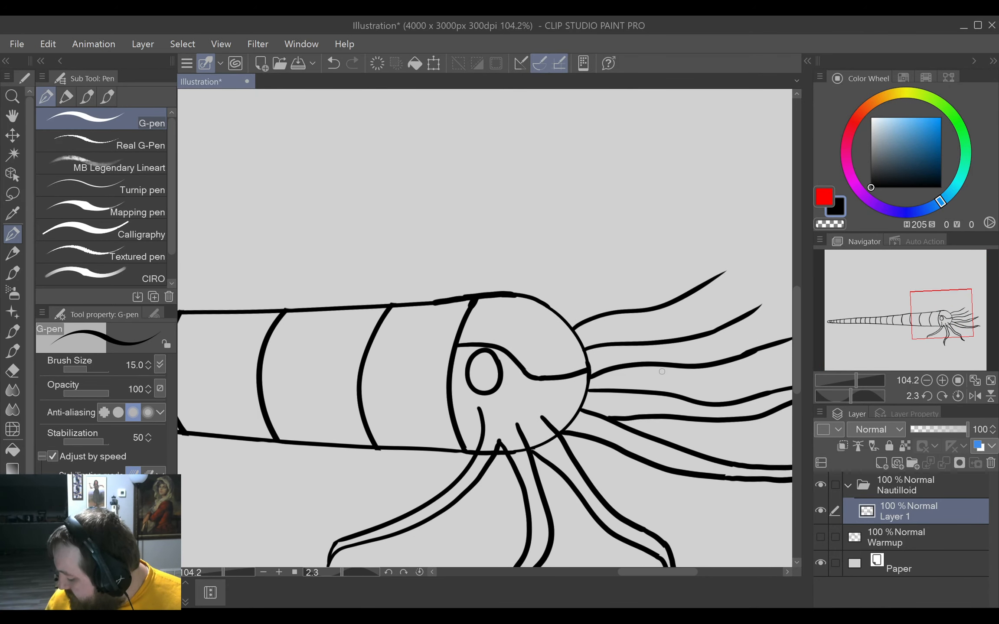
drag(702, 406, 679, 353)
drag(717, 371, 566, 379)
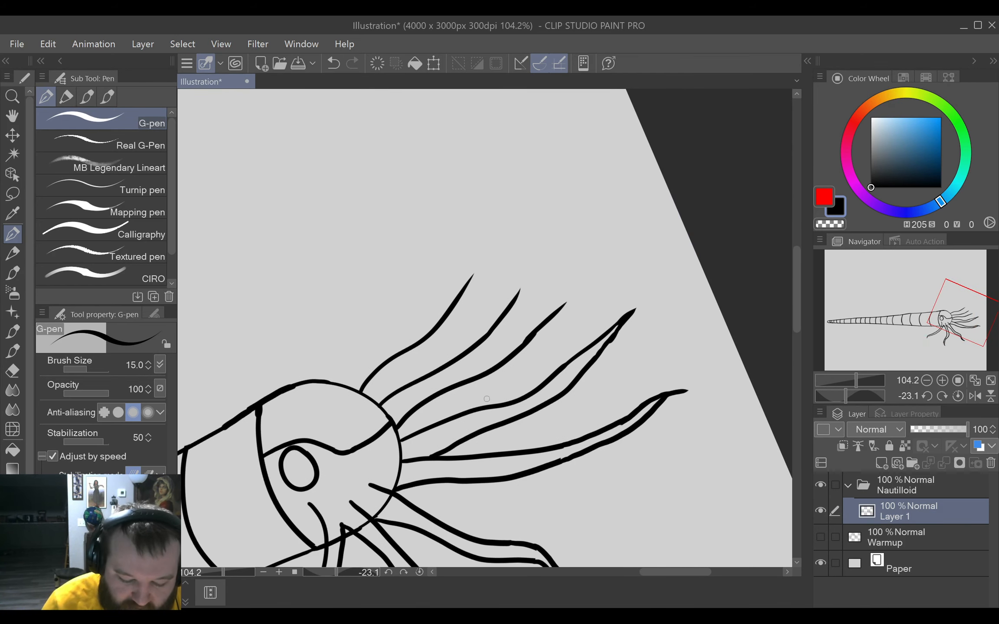
mouse_move(464, 411)
mouse_down()
mouse_move(538, 367)
mouse_move(583, 305)
mouse_up()
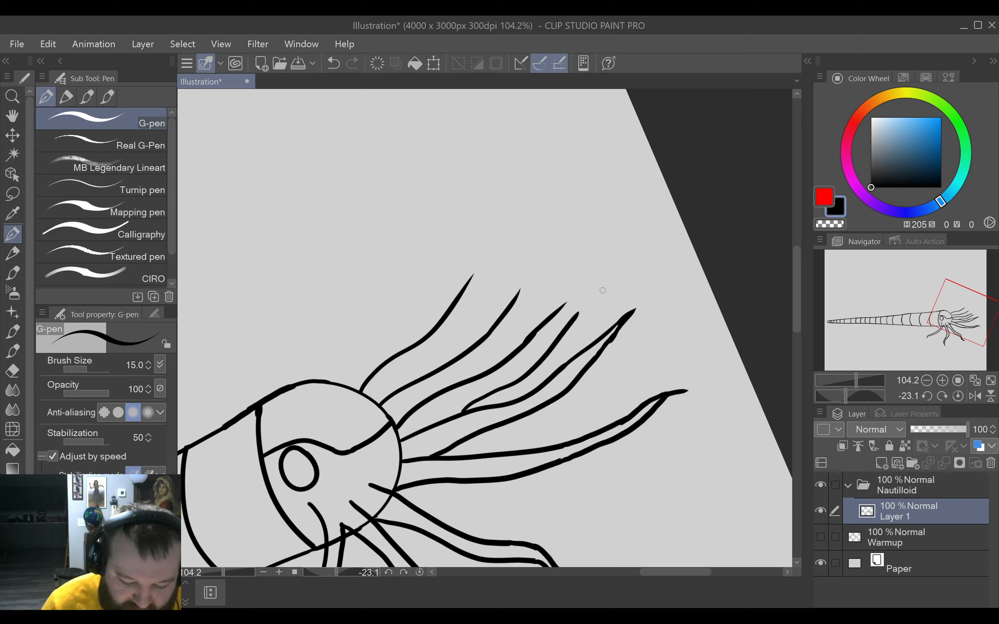
key(ctrl+z)
drag(468, 411, 527, 362)
key(ctrl+z)
Draw a second edge beneath the middle forward tentacle and extend both edges to a shared pointed tip.
mouse_move(479, 406)
mouse_down()
mouse_move(592, 280)
mouse_move(576, 289)
mouse_move(564, 309)
mouse_move(606, 273)
mouse_up()
key(e)
key(p)
drag(559, 309, 599, 275)
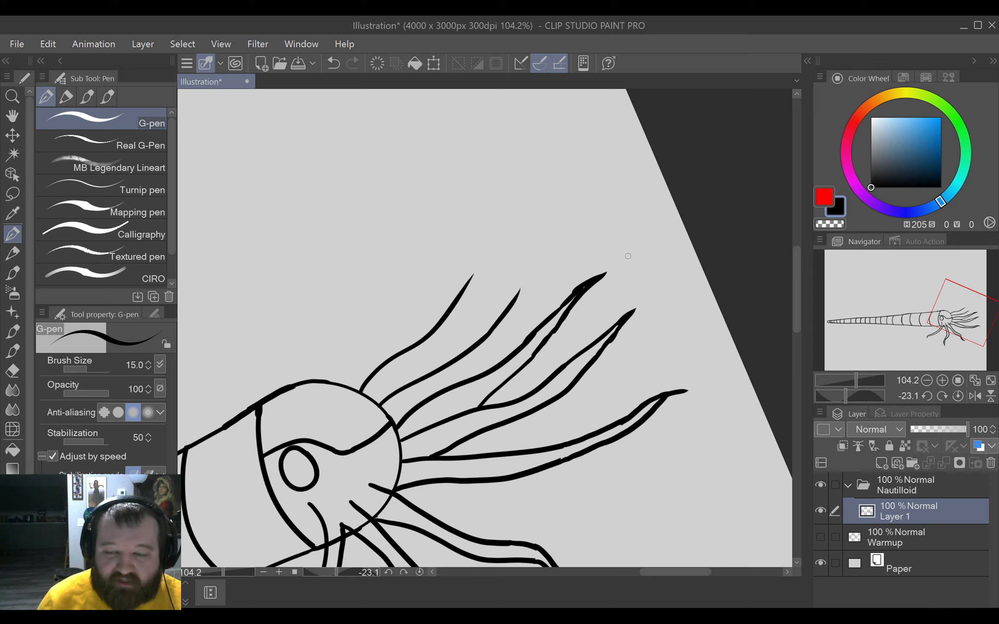
Thin the thickened tip of the middle forward tentacle with the eraser.
key(e)
mouse_move(564, 307)
mouse_down()
mouse_move(580, 289)
mouse_move(563, 319)
mouse_move(603, 276)
mouse_up()
key(p)
drag(556, 311, 604, 273)
key(ctrl+z)
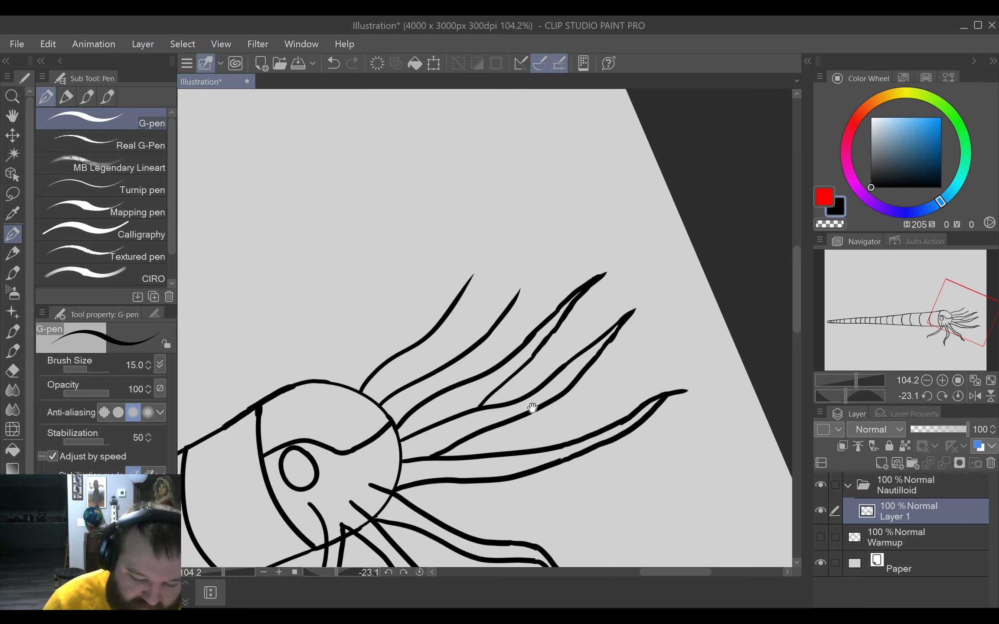
Draw a second edge beneath the uppermost forward tentacle, curling into a backward hook, and extend the first edge to the hooked tip.
drag(532, 407, 560, 401)
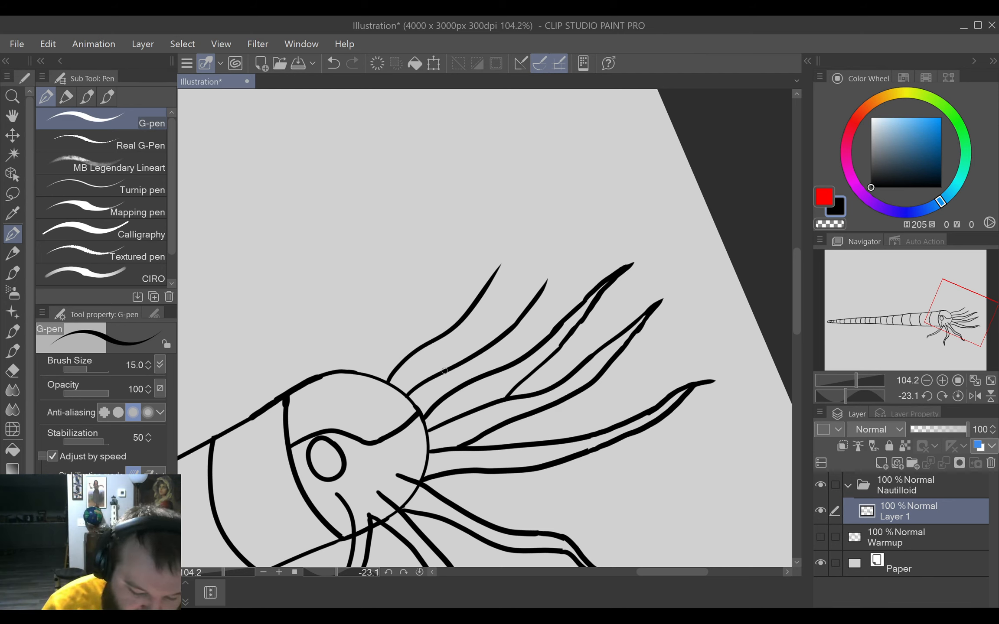
mouse_move(440, 371)
mouse_down()
mouse_move(518, 265)
mouse_move(534, 217)
mouse_move(510, 204)
mouse_move(517, 210)
mouse_up()
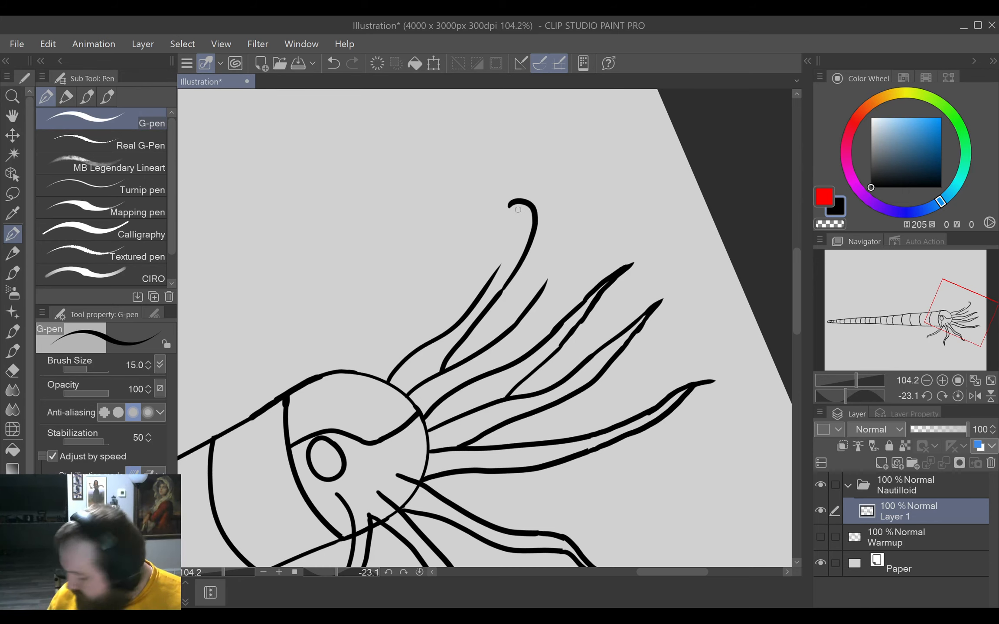
mouse_move(510, 204)
mouse_down()
mouse_move(499, 215)
mouse_move(522, 209)
mouse_move(521, 227)
mouse_move(497, 268)
mouse_up()
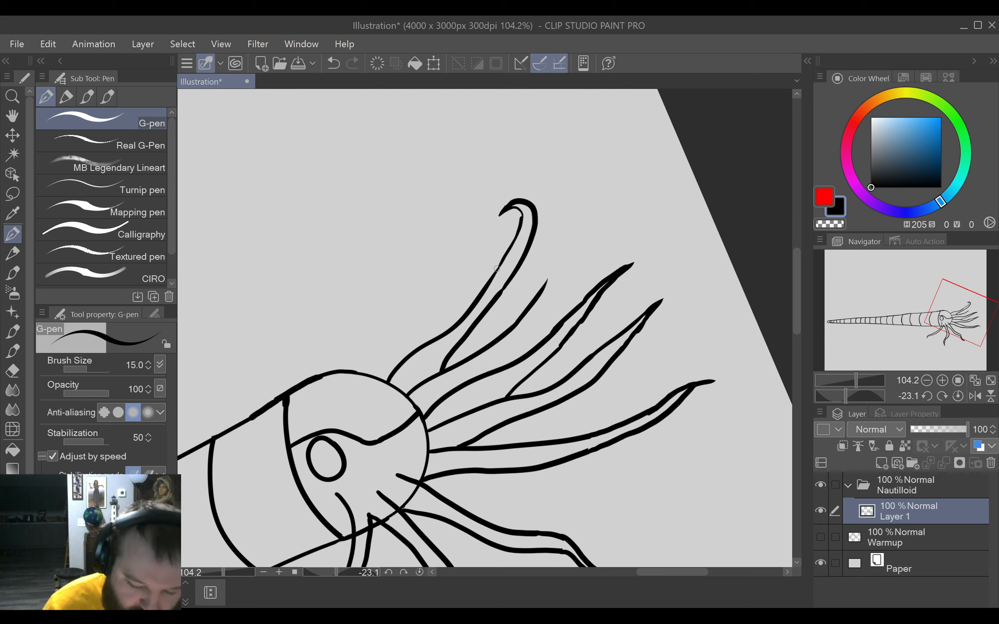
Draw a second edge beneath the second-highest forward tentacle and extend its upper edge to meet it at a pointed tip.
scroll(575, 339, right, 3)
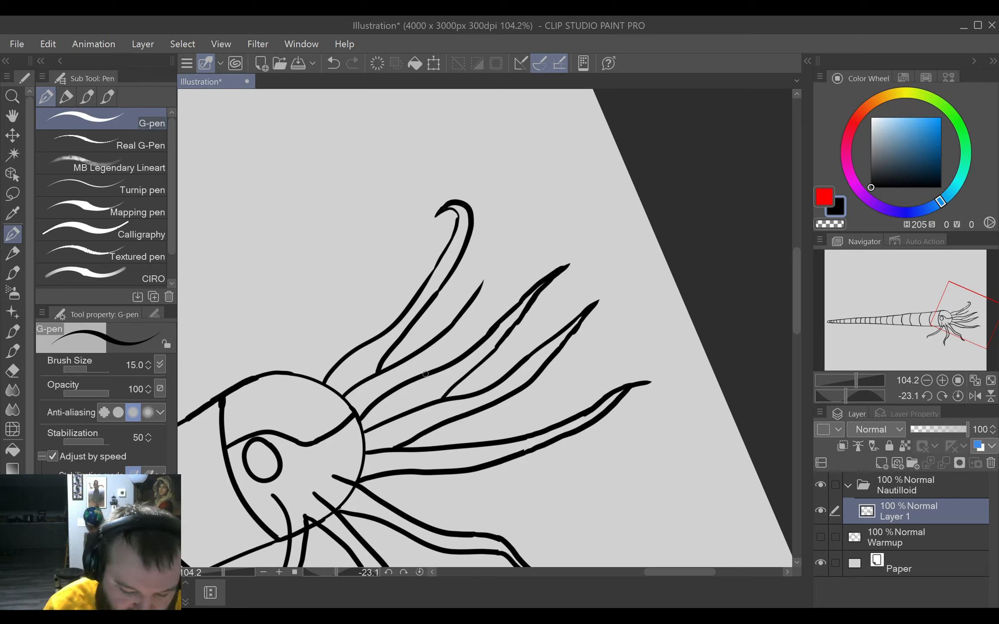
mouse_move(412, 377)
mouse_down()
mouse_move(463, 333)
mouse_move(503, 274)
mouse_move(551, 242)
mouse_up()
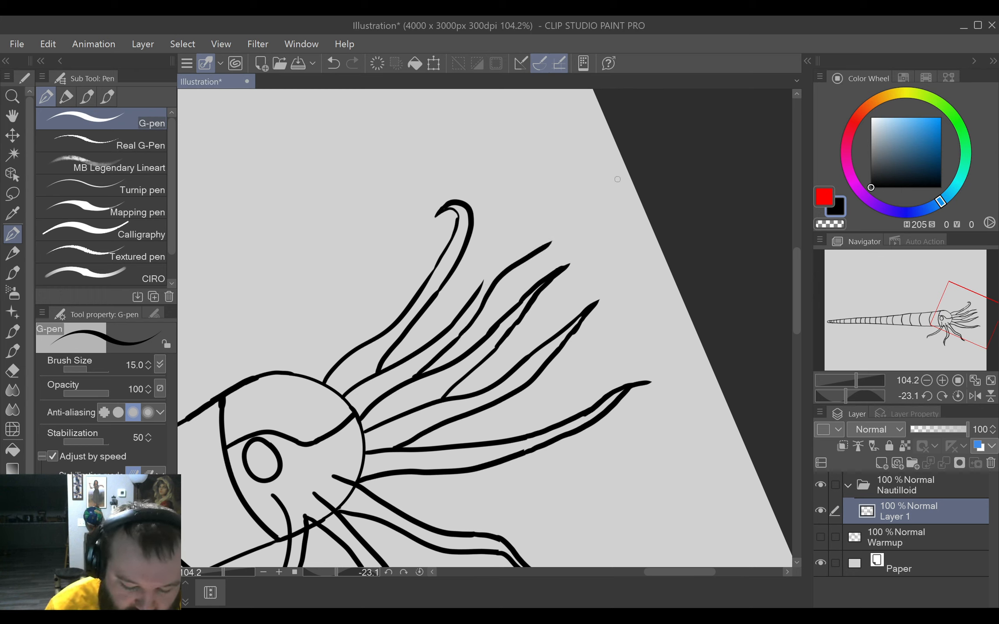
mouse_move(481, 285)
mouse_down()
mouse_move(566, 226)
mouse_move(537, 246)
mouse_move(557, 235)
mouse_up()
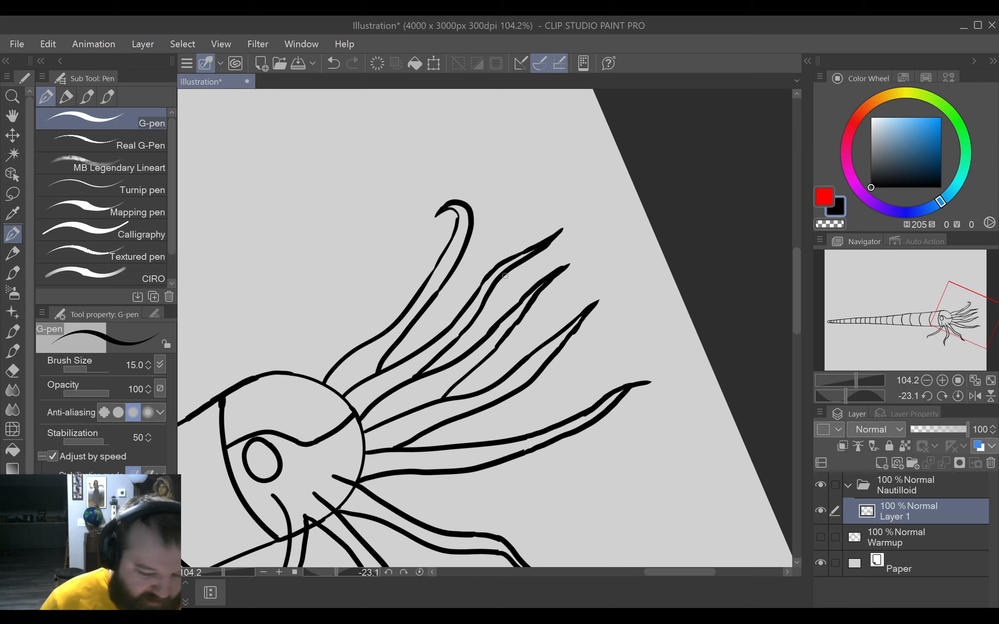
Erase a section midway along the lower edge of the uppermost hooked tentacle and redraw it as a continuous line.
mouse_move(605, 364)
mouse_down()
mouse_move(671, 326)
mouse_move(686, 328)
mouse_move(685, 307)
mouse_up()
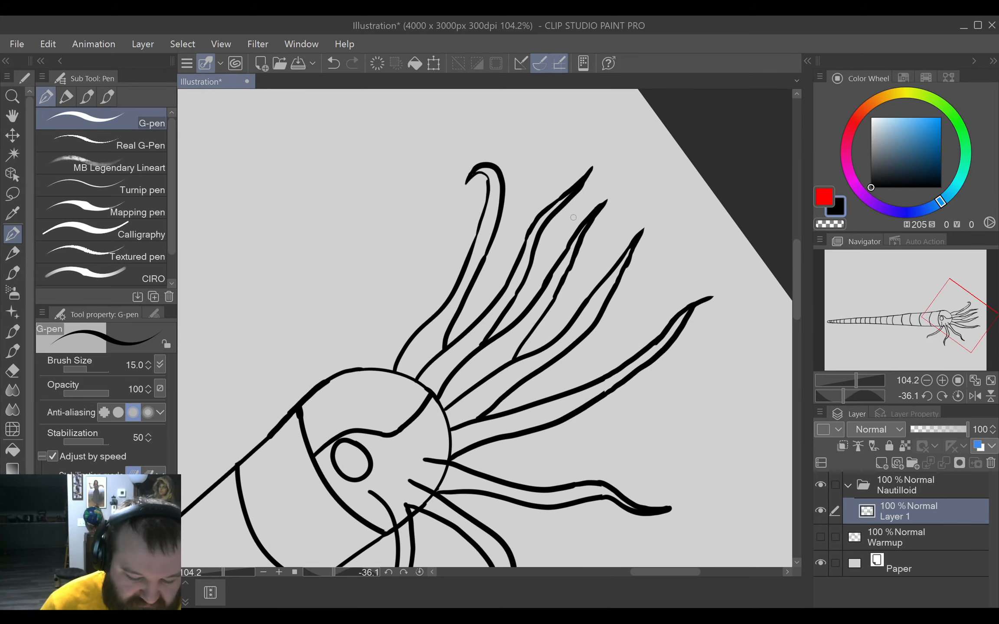
key(e)
drag(491, 245, 477, 275)
key(p)
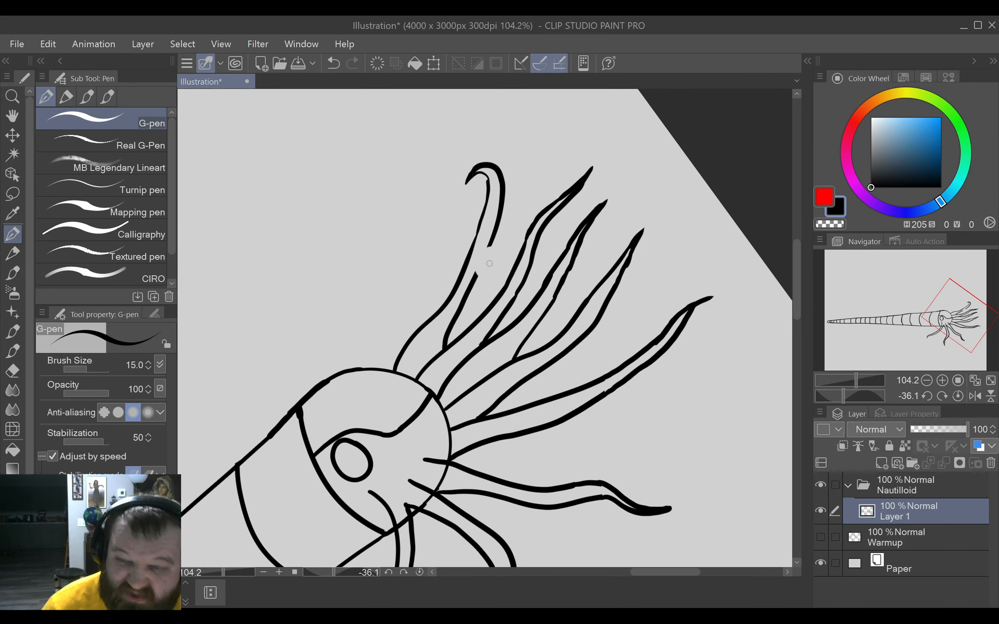
drag(475, 277, 494, 240)
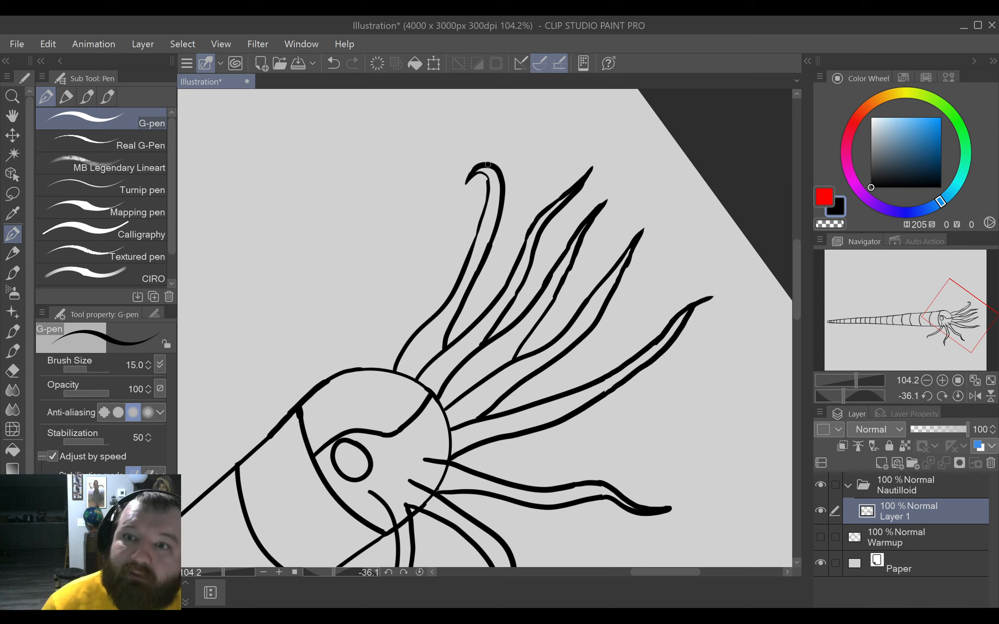
Erase the thin section of the hooked tentacle's upper edge and redraw it with a thicker line joining both ends.
key(e)
mouse_move(484, 214)
mouse_down()
mouse_move(472, 249)
mouse_move(483, 211)
mouse_up()
key(p)
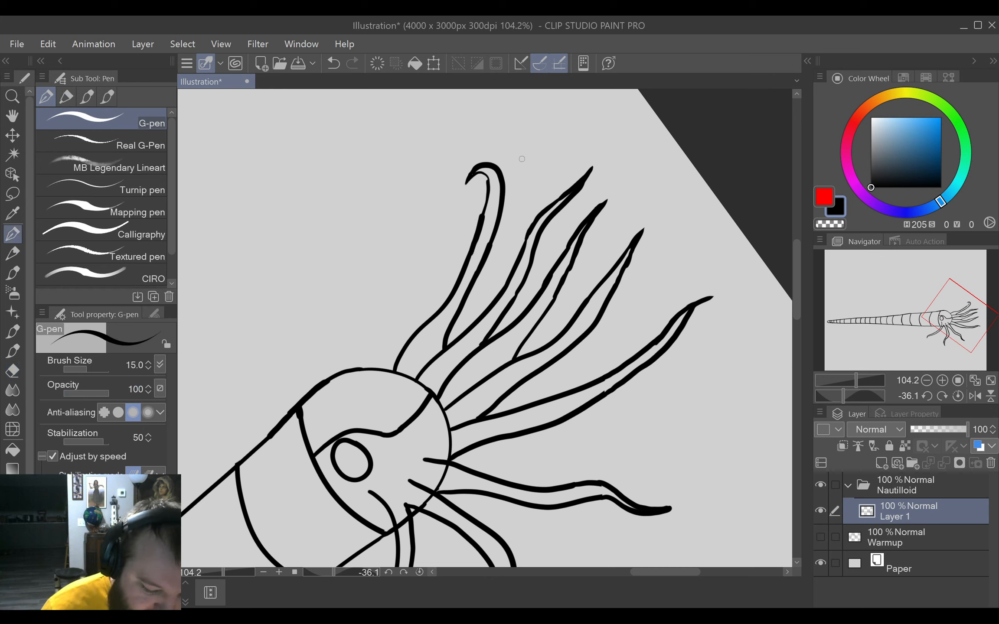
key(ctrl+z)
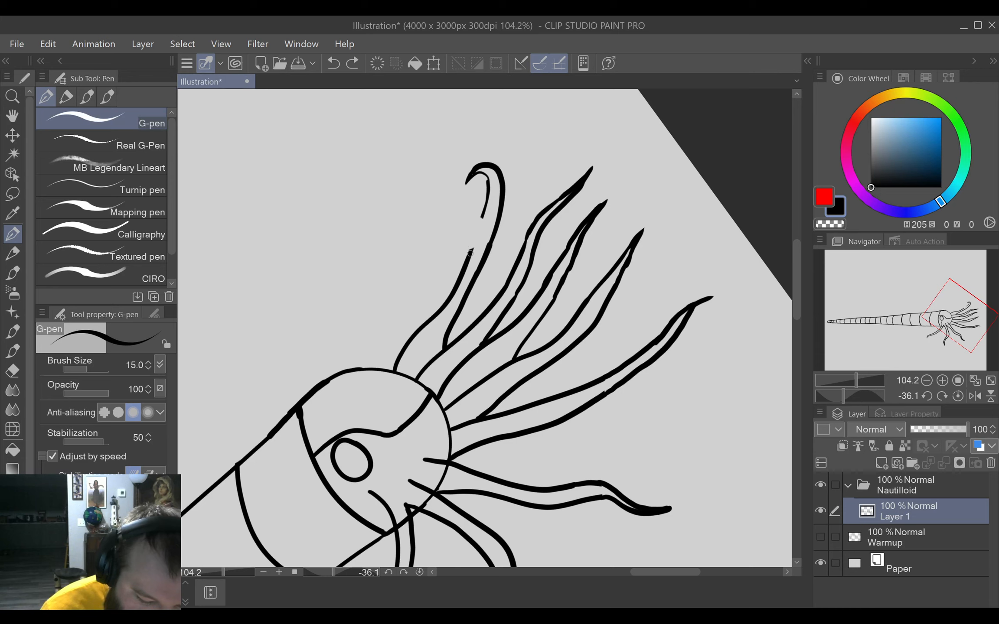
drag(470, 256, 484, 210)
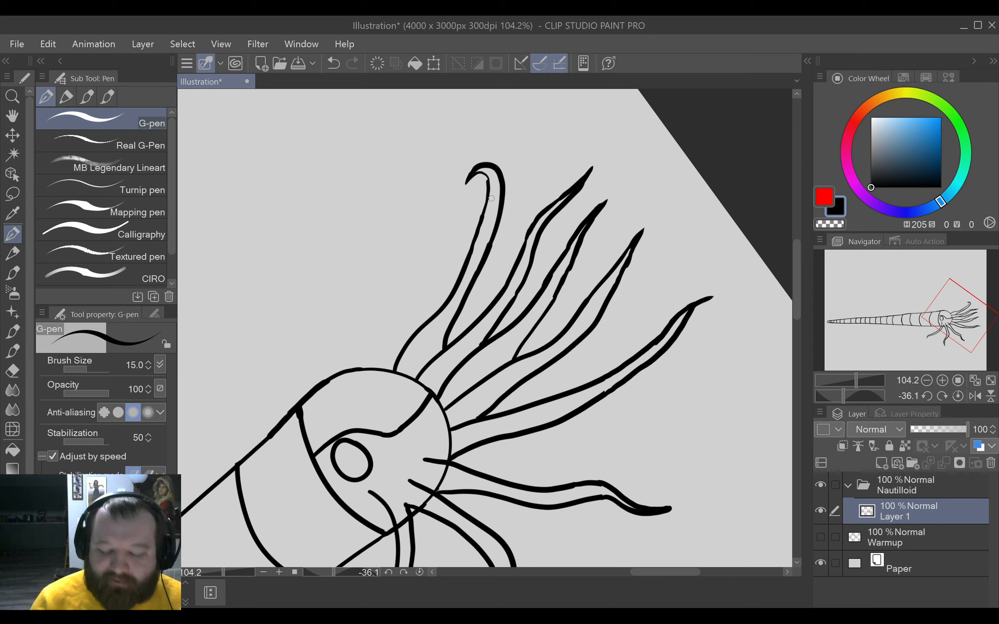
Erase the uneven middle section of the lowest forward tentacle's lower edge and redraw it to close the gap.
key(e)
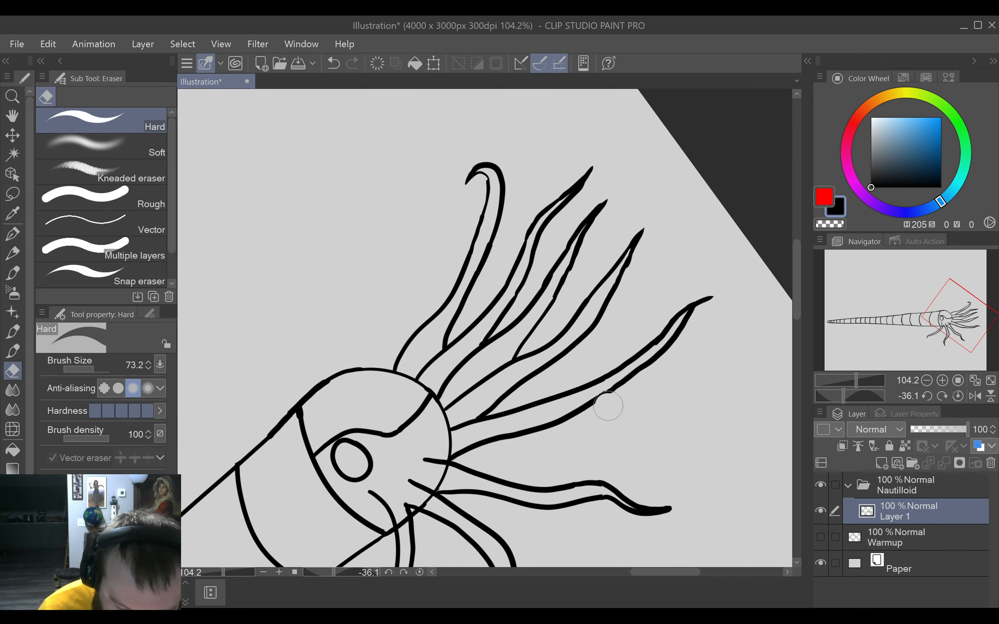
mouse_move(609, 404)
mouse_down()
mouse_move(634, 378)
mouse_move(631, 417)
mouse_move(653, 373)
mouse_move(712, 355)
mouse_move(716, 236)
mouse_up()
key(p)
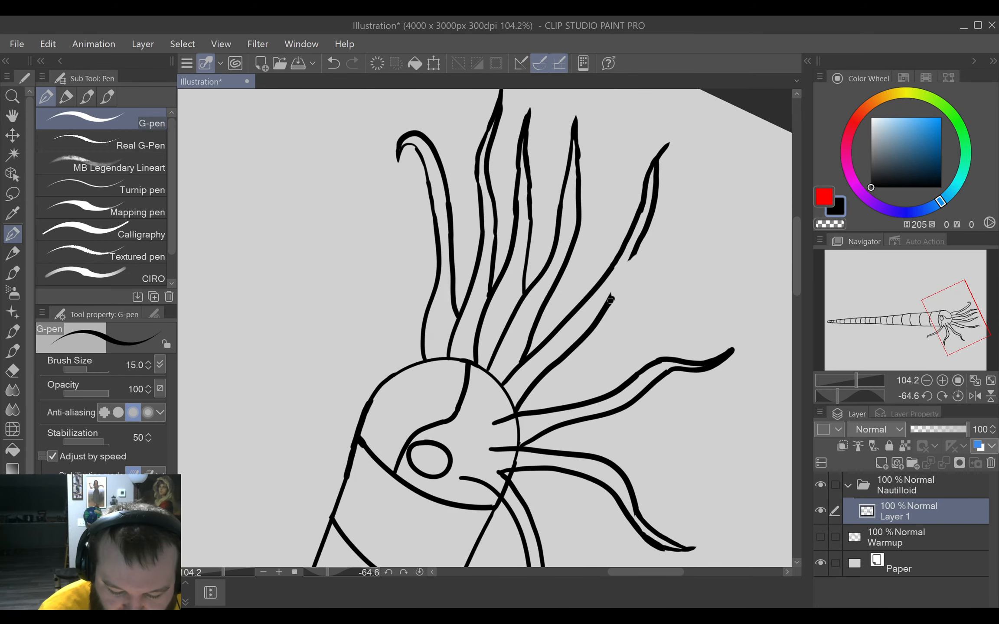
drag(611, 300, 617, 289)
drag(624, 275, 634, 256)
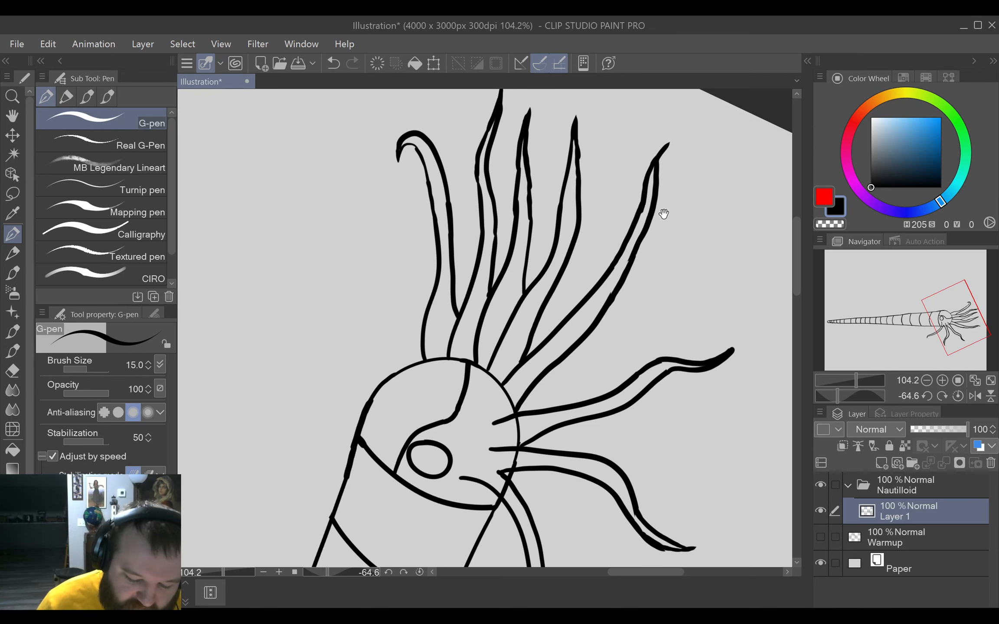
Reduce the eraser size to 18.5 and erase the head outline where it crosses the bases of the three downward tentacles.
drag(668, 449, 718, 337)
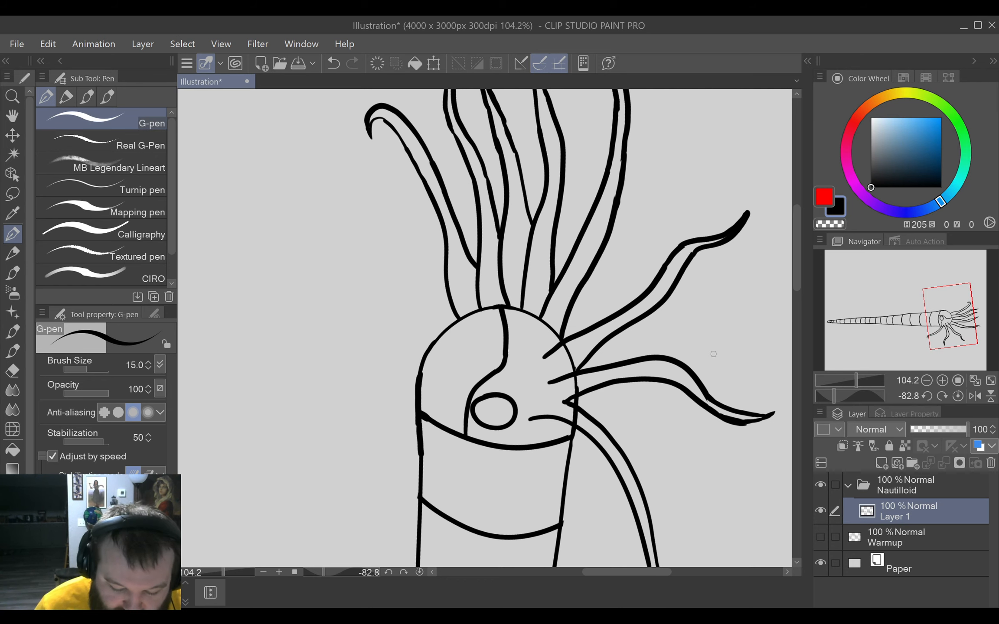
drag(679, 449, 733, 445)
key(e)
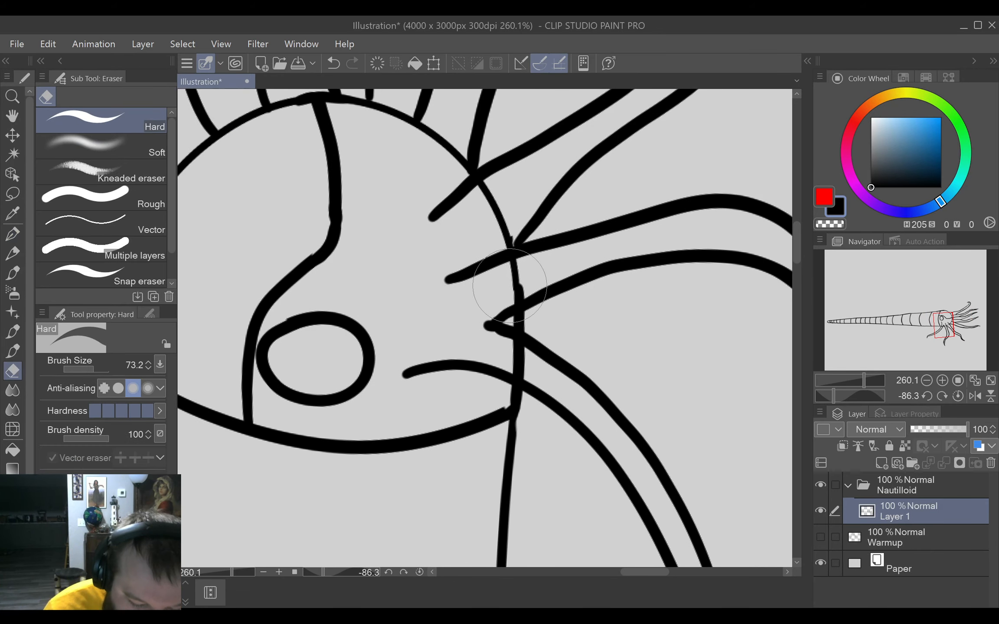
key(p)
key(e)
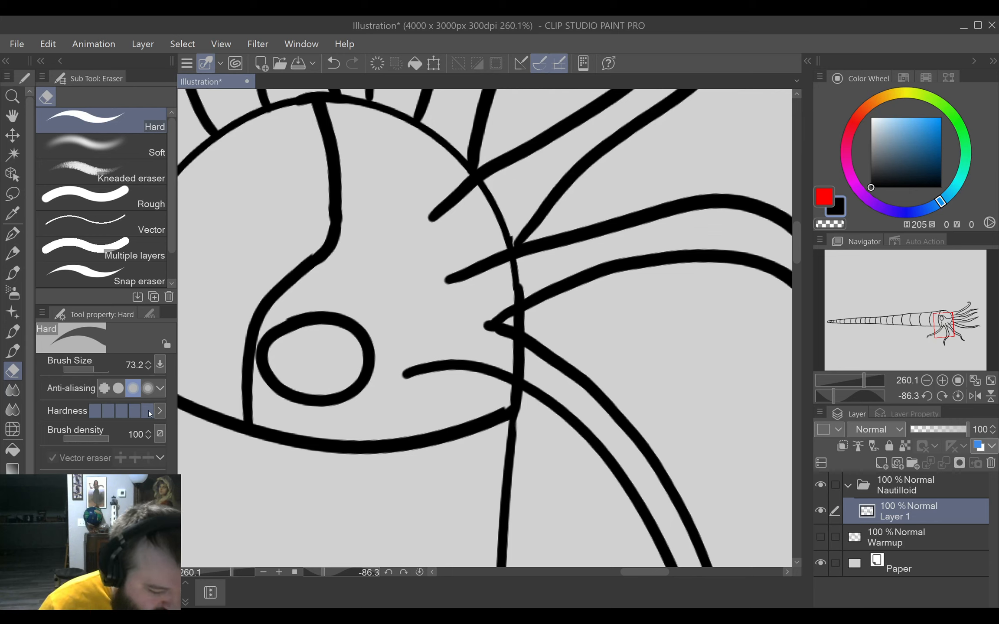
drag(653, 353, 650, 321)
mouse_move(520, 265)
mouse_down()
mouse_move(506, 297)
mouse_move(524, 290)
mouse_move(513, 298)
mouse_move(519, 262)
mouse_up()
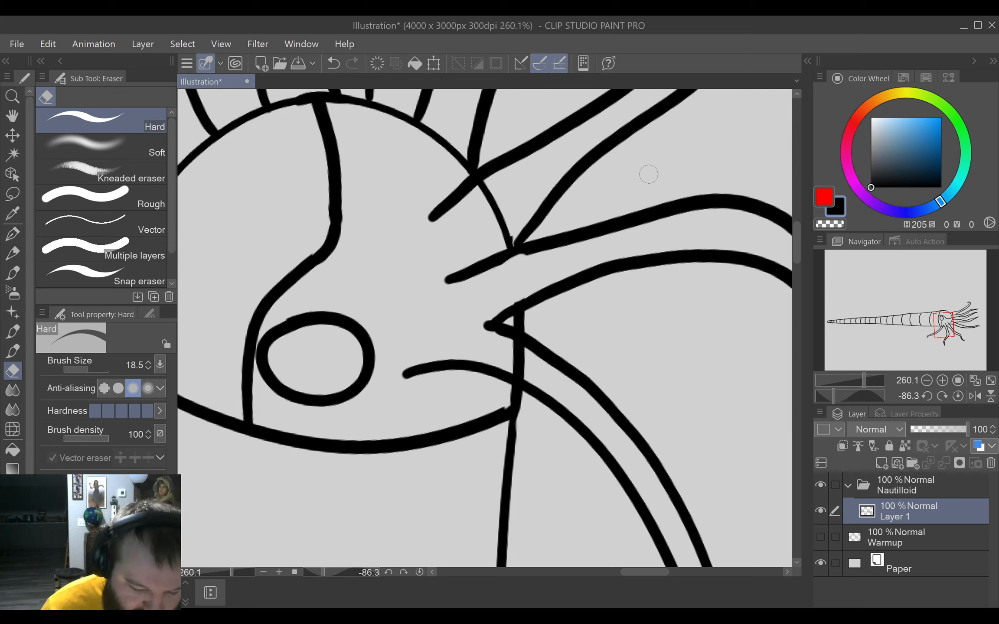
key(ctrl+z)
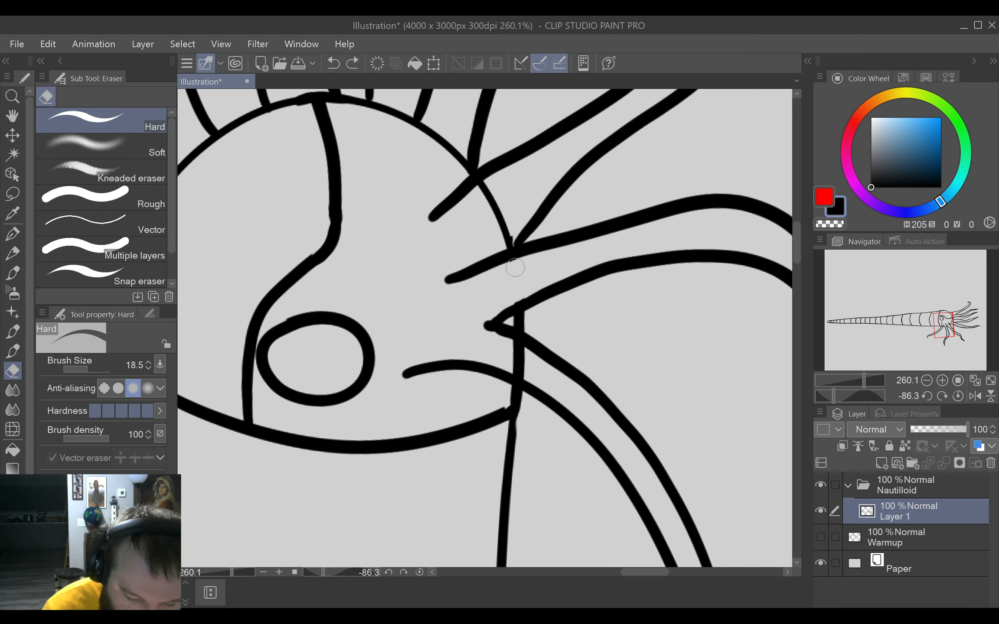
click(515, 267)
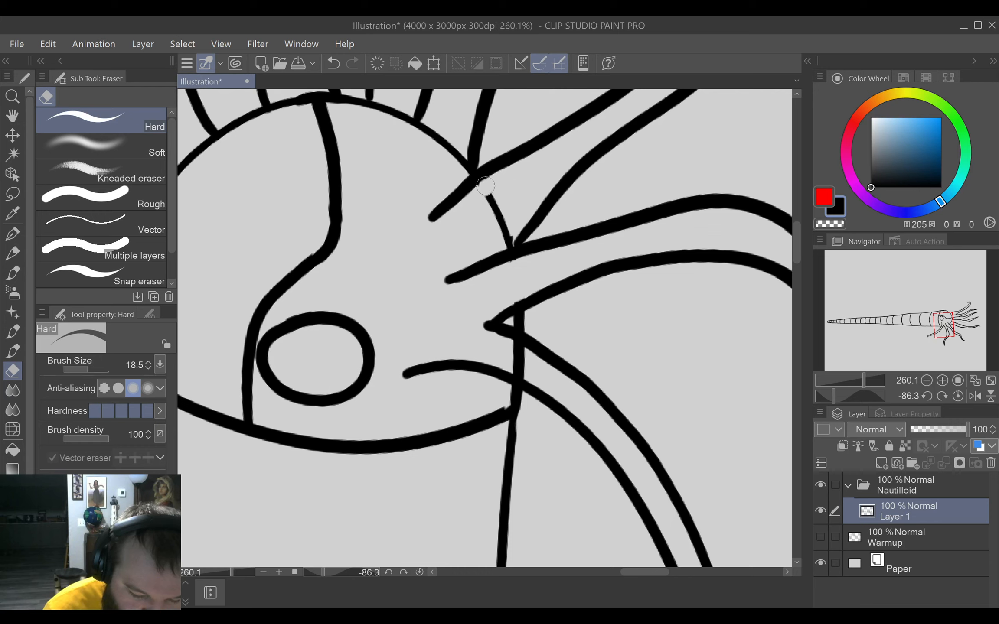
mouse_move(485, 186)
mouse_down()
mouse_move(506, 241)
mouse_move(529, 189)
mouse_up()
mouse_move(520, 359)
mouse_down()
mouse_move(522, 371)
mouse_move(507, 347)
mouse_move(523, 357)
mouse_move(520, 373)
mouse_move(546, 359)
mouse_up()
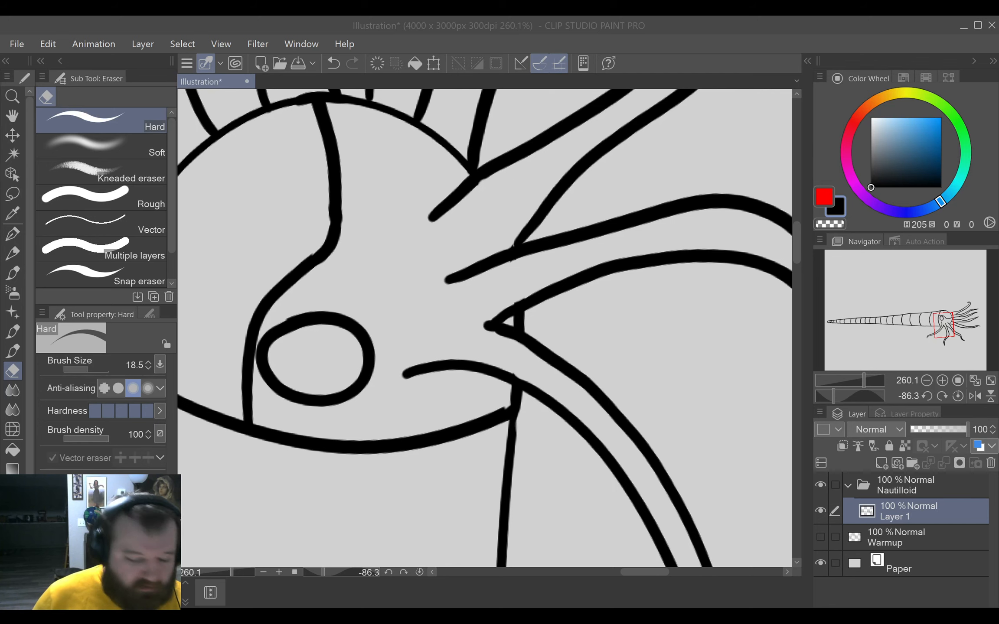
Erase the head outline where it crosses the bases of the two lowest forward tentacles.
drag(644, 368, 555, 447)
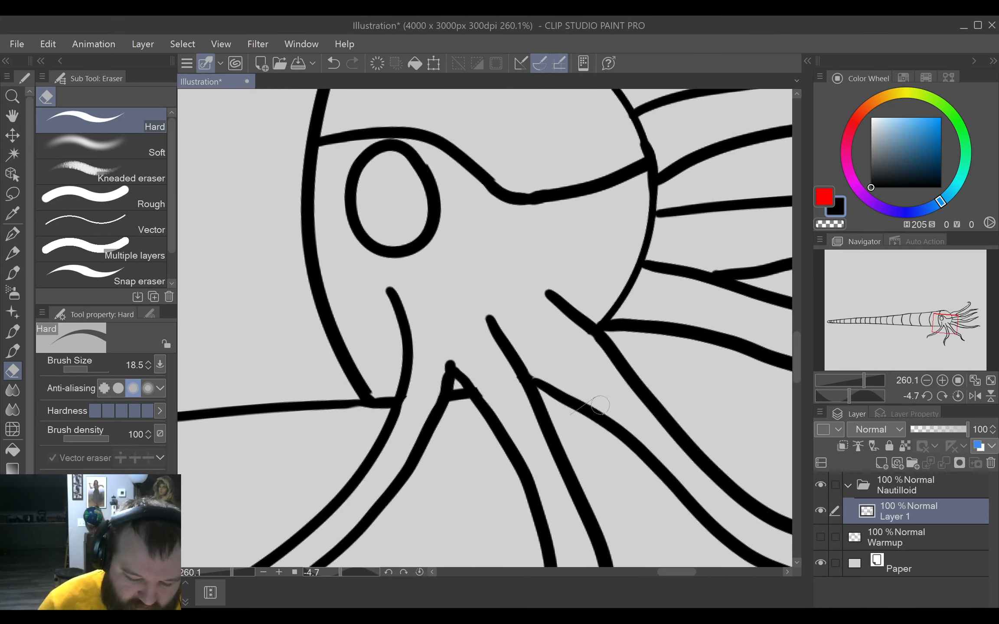
mouse_move(661, 306)
mouse_down()
mouse_move(618, 379)
mouse_move(575, 385)
mouse_up()
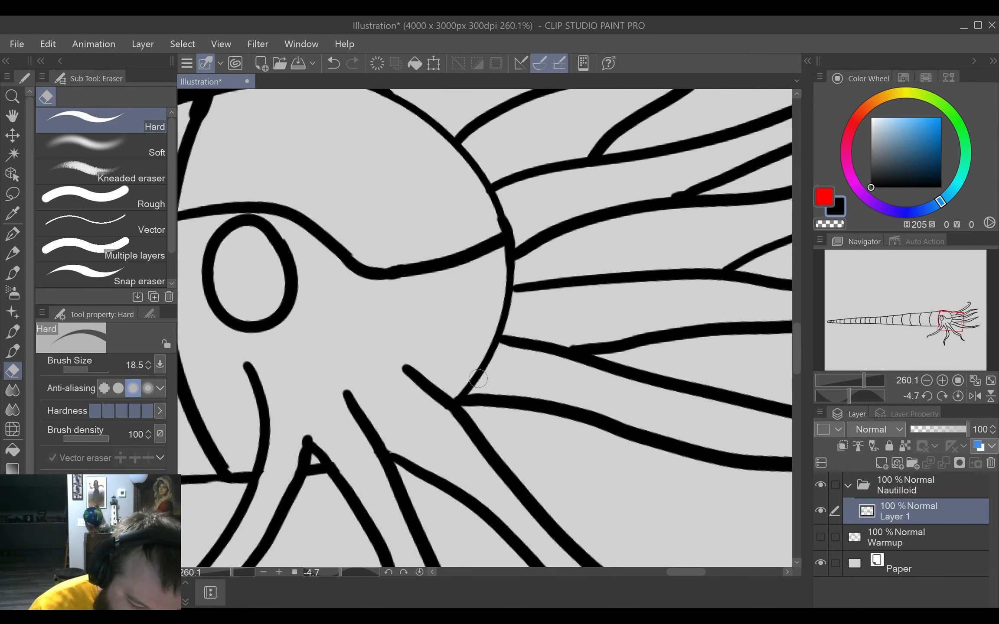
mouse_move(479, 371)
mouse_down()
mouse_move(462, 390)
mouse_move(481, 376)
mouse_move(492, 344)
mouse_move(490, 353)
mouse_up()
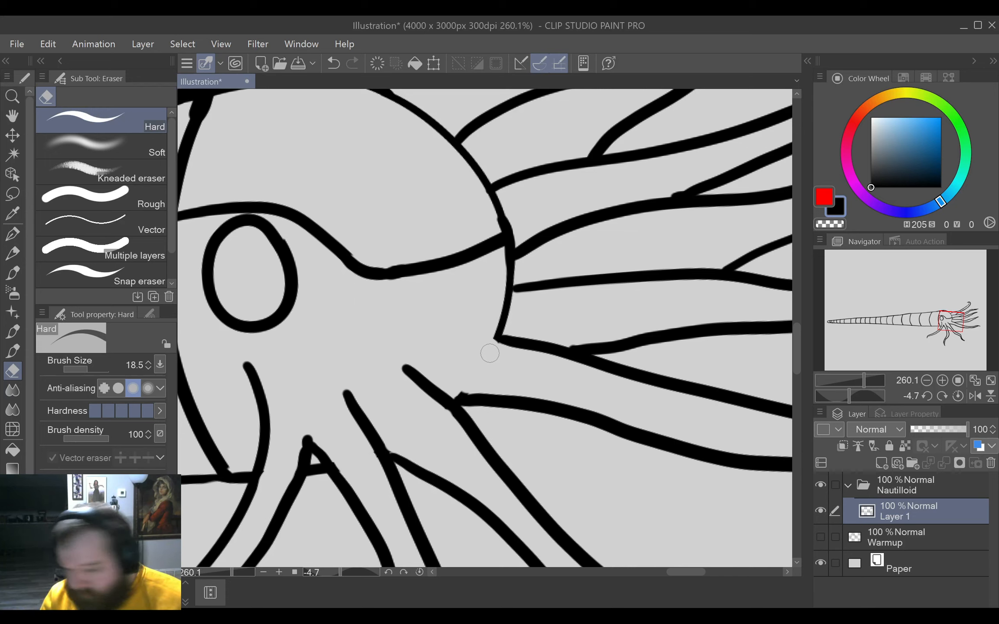
mouse_move(489, 353)
mouse_down()
mouse_move(506, 327)
mouse_move(497, 325)
mouse_move(515, 316)
mouse_move(511, 302)
mouse_move(502, 325)
mouse_up()
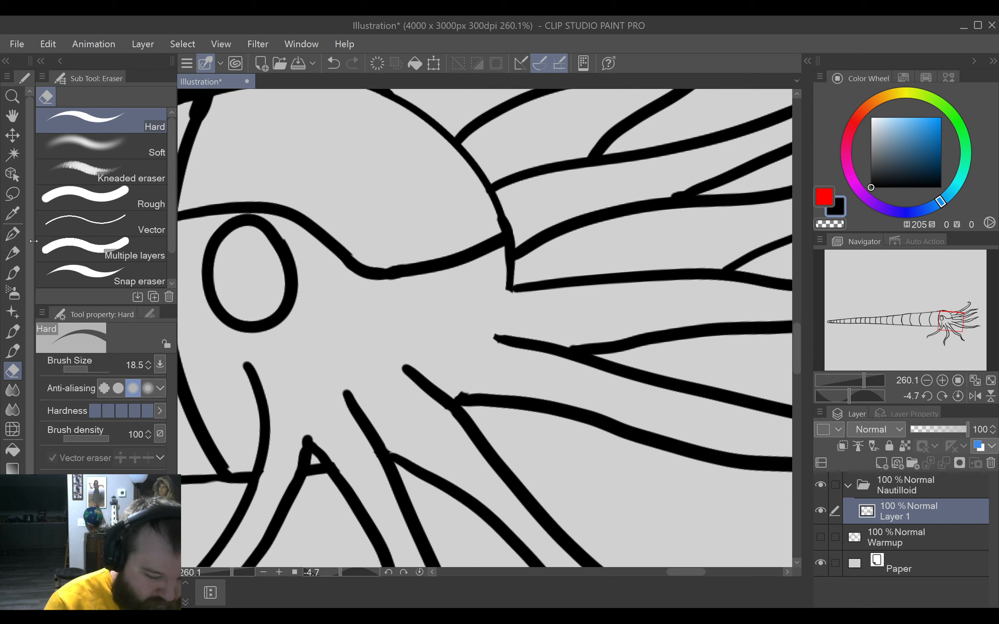
Extend the upper edges of the two lowest forward tentacles a short way into the head with the G-pen.
click(12, 232)
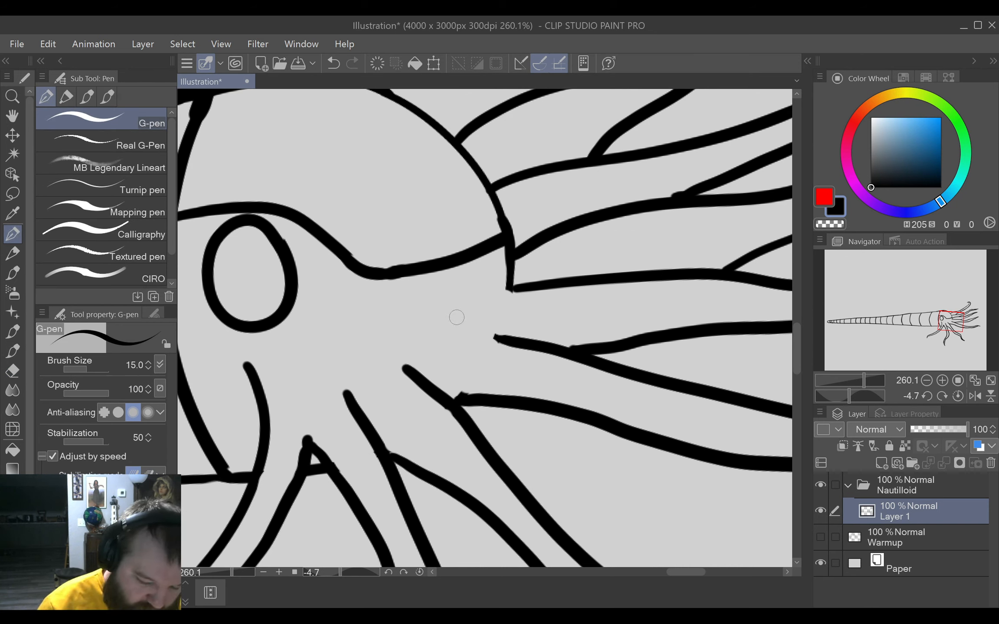
drag(449, 310, 503, 339)
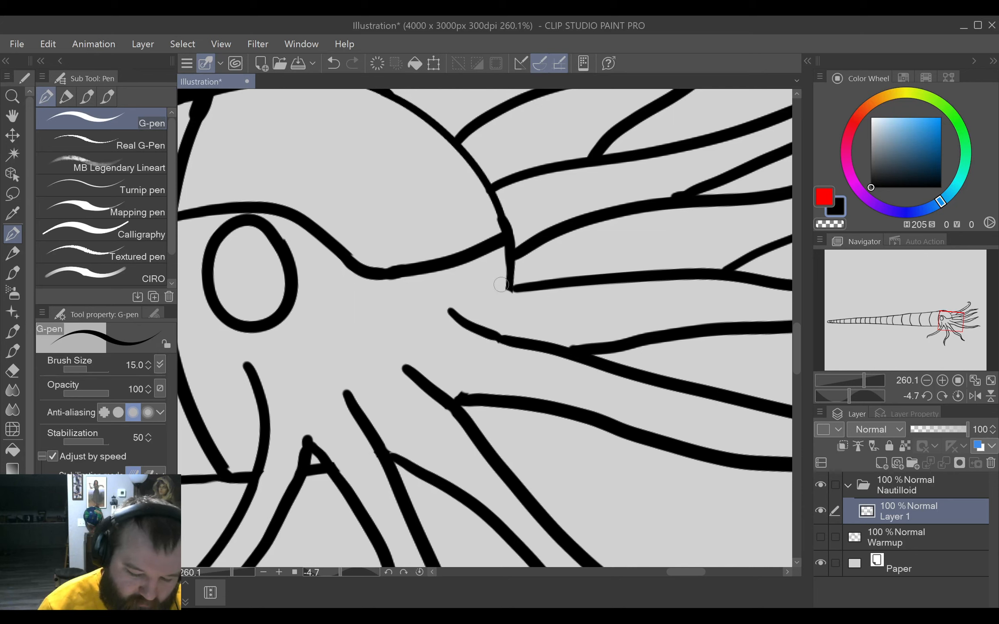
drag(490, 287, 515, 289)
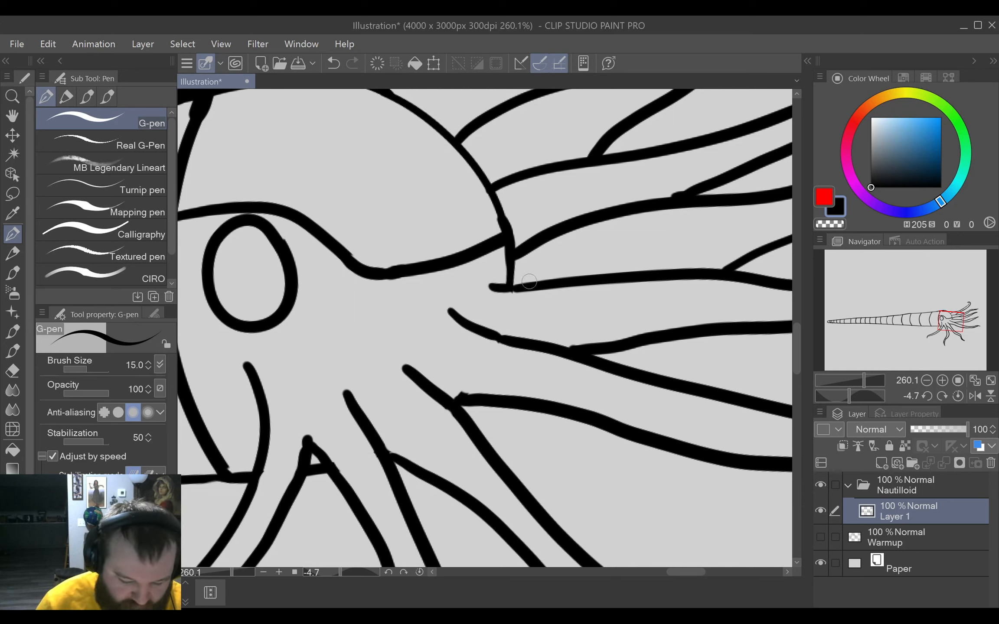
Reset the canvas rotation, fit the whole drawing in view and hide the Nautilloid folder.
click(421, 572)
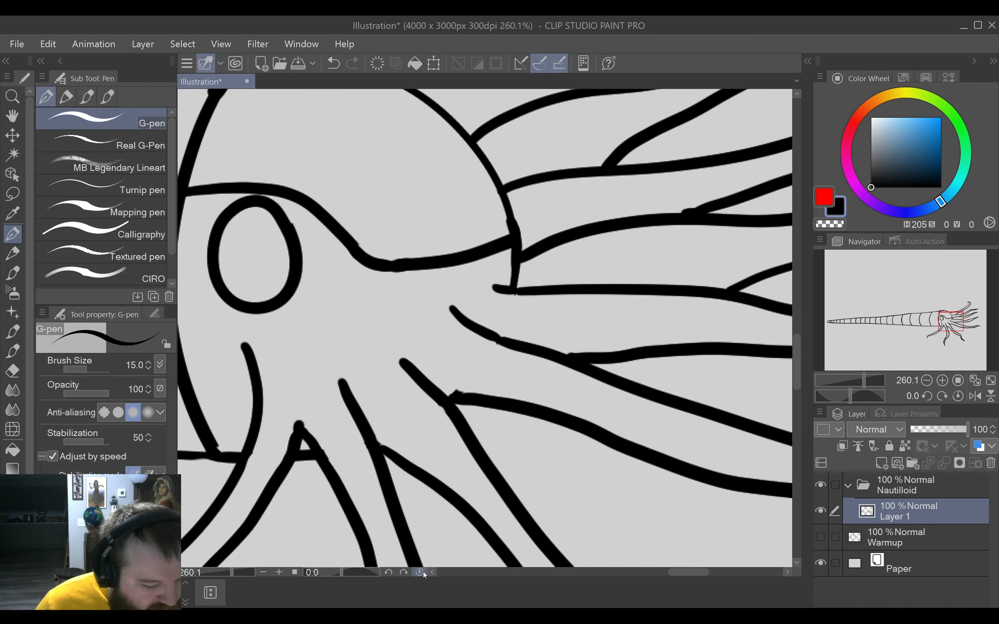
key(ctrl+0)
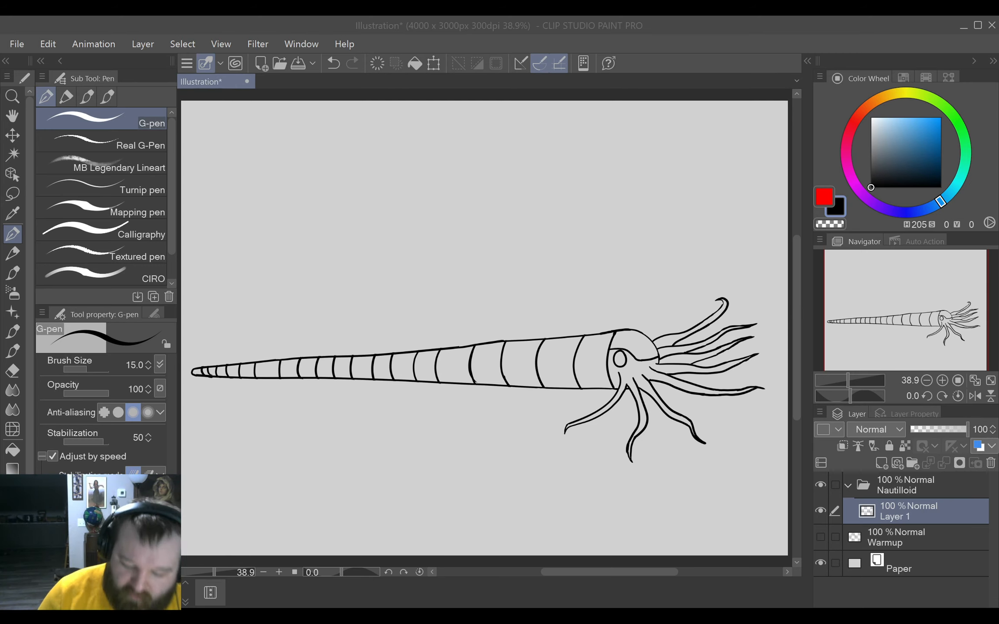
click(820, 485)
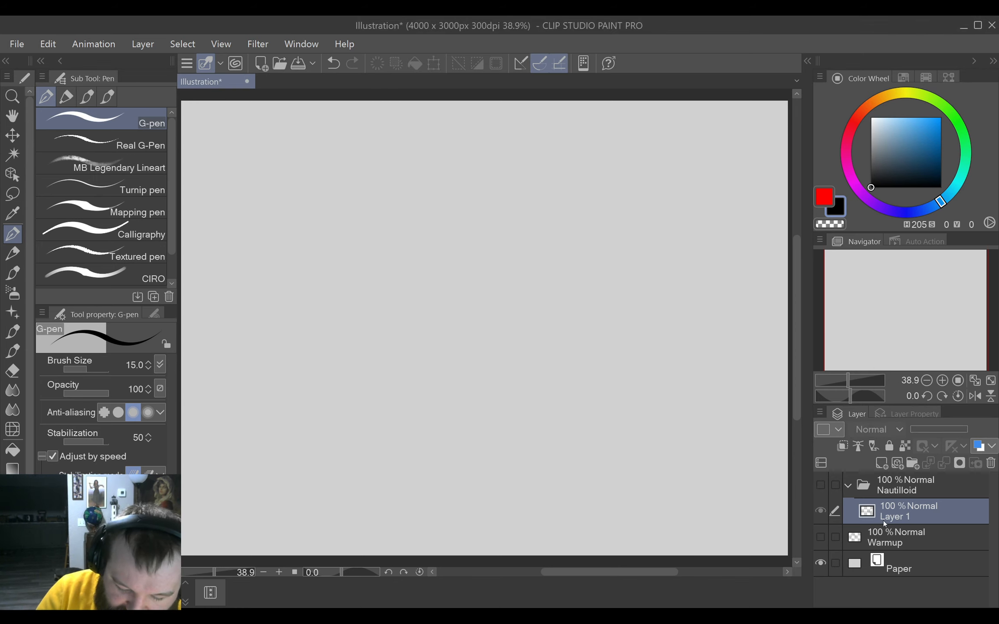
Create a folder named Ammonoid above the Nautilloid folder and add a new layer inside it.
click(932, 485)
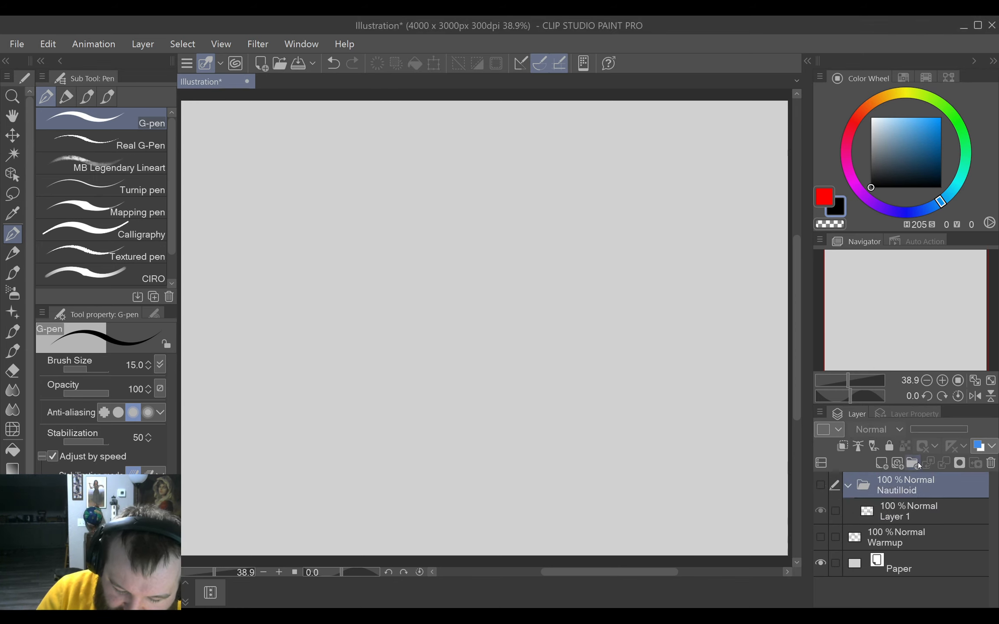
click(911, 463)
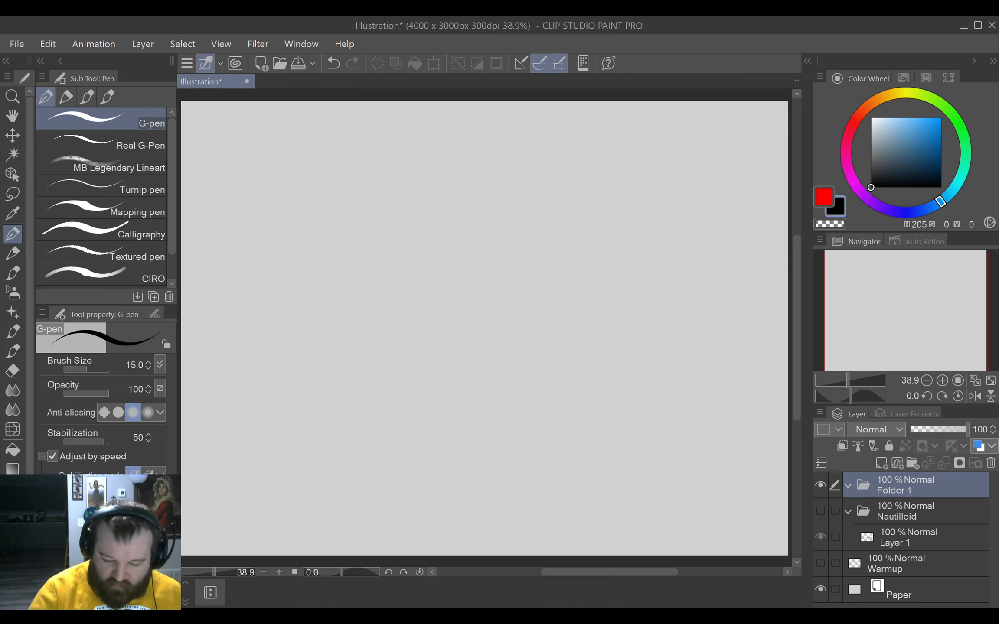
click(893, 466)
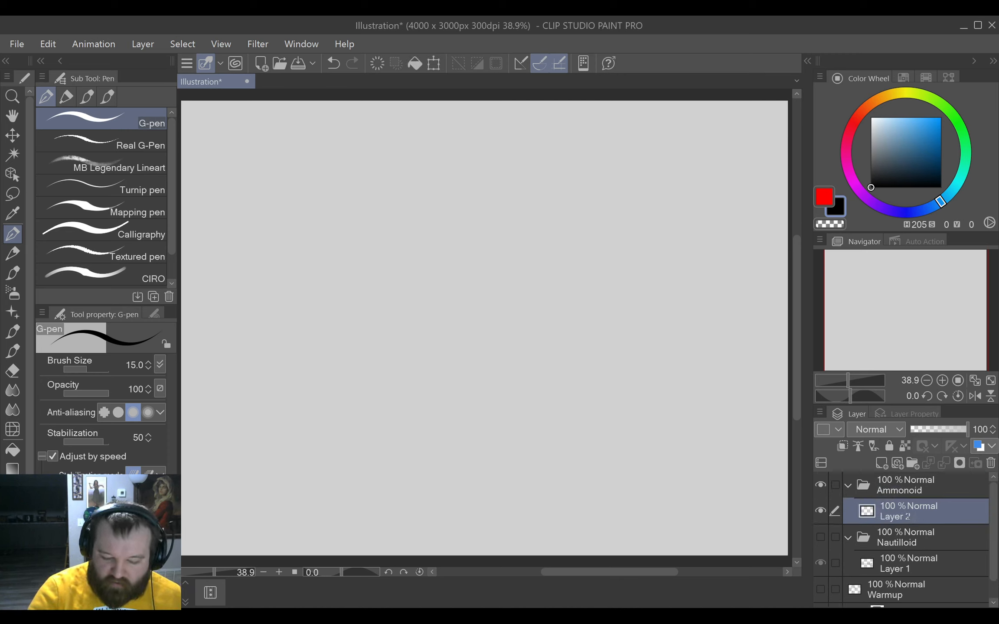
click(934, 479)
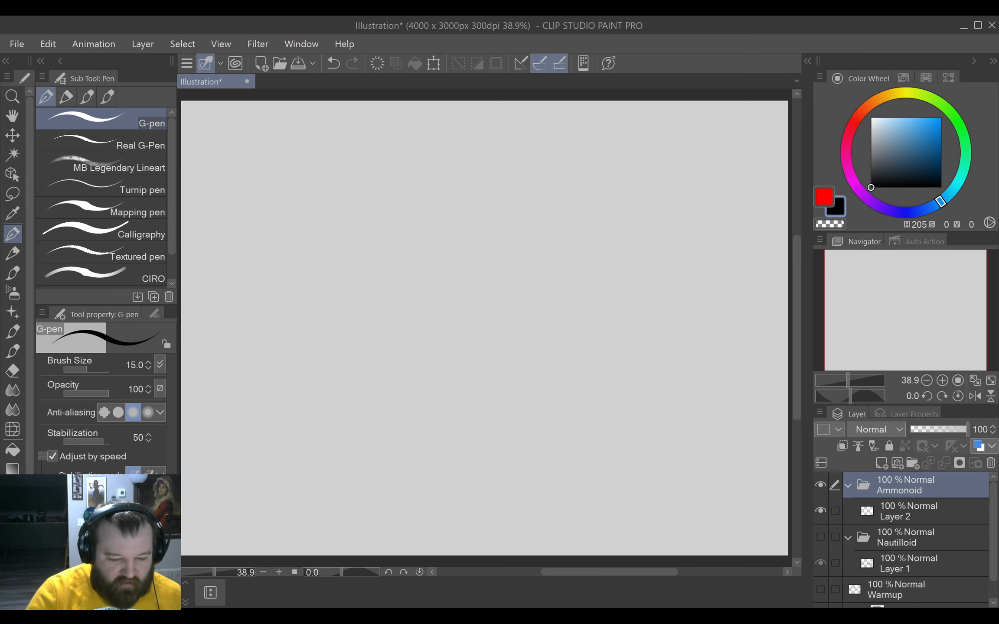
Save the illustration as 20231229_PrehistoricAnimals.
key(alt+Tab)
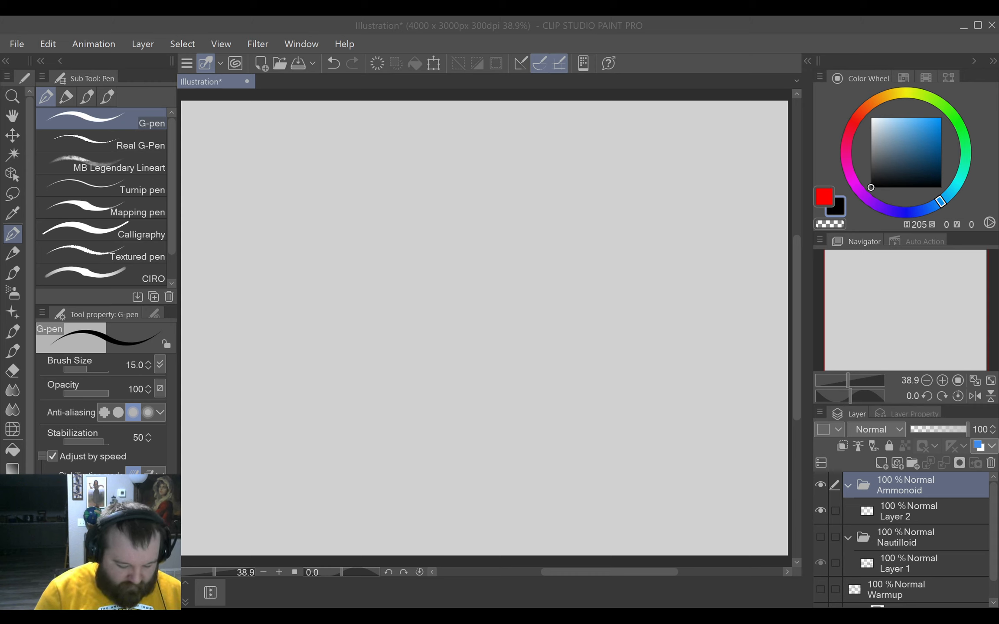
key(Return)
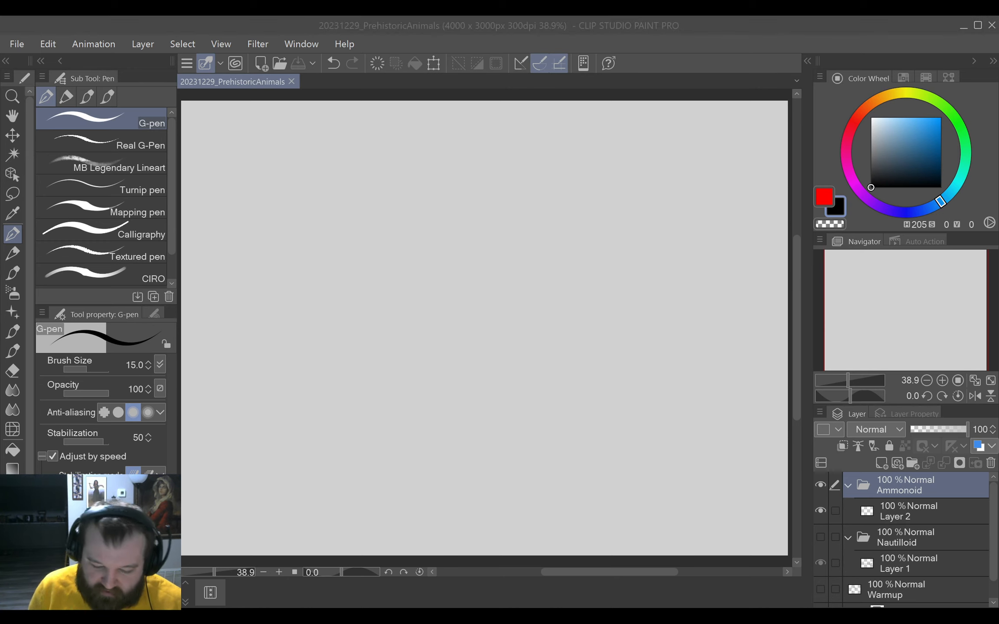
Draw a large open spiral on Layer 2 with the G-pen and erase its outer left and lower section with a 145.6 Hard eraser.
click(954, 510)
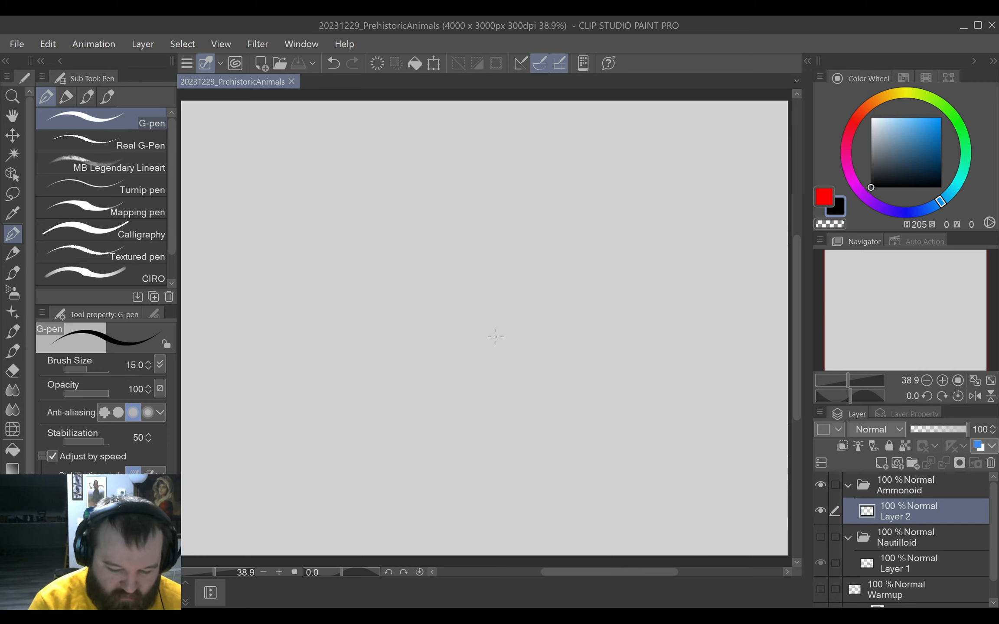
mouse_move(492, 337)
mouse_down()
mouse_move(523, 330)
mouse_move(577, 225)
mouse_move(406, 153)
mouse_move(322, 399)
mouse_move(587, 501)
mouse_up()
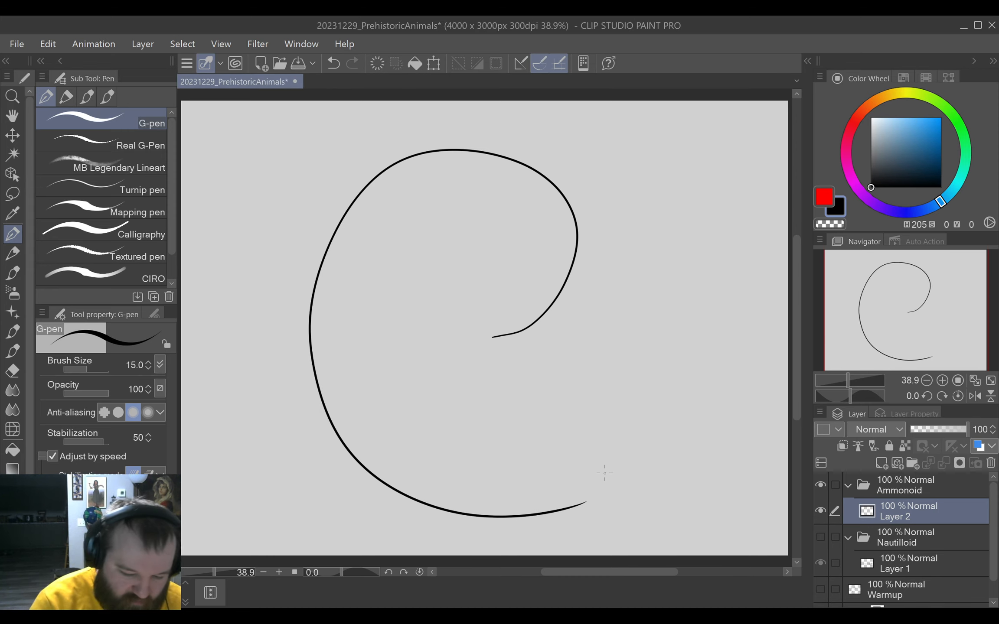
key(e)
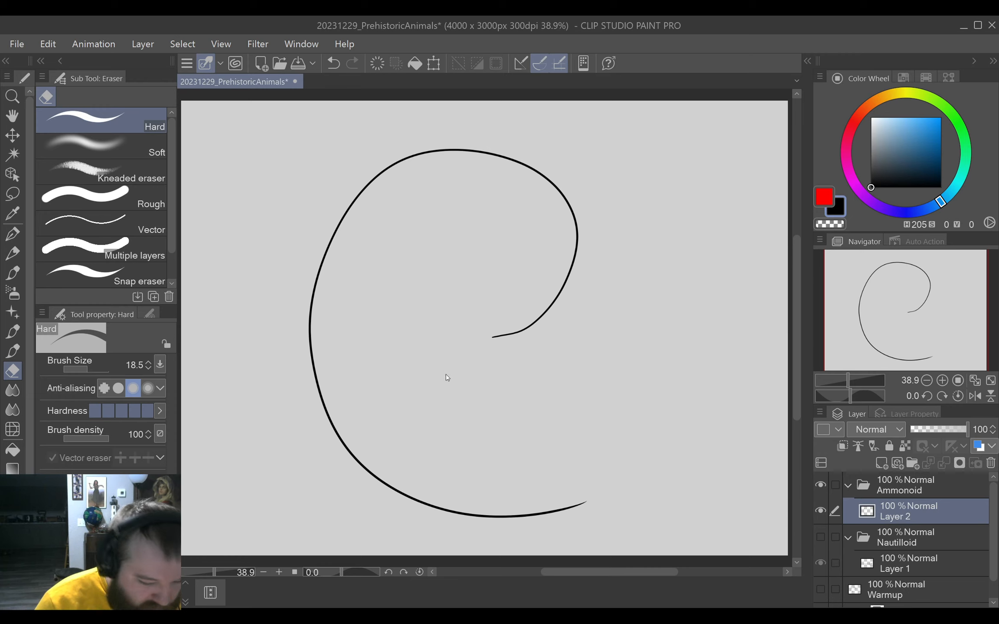
mouse_move(437, 371)
mouse_down()
mouse_move(482, 386)
mouse_move(447, 375)
mouse_up()
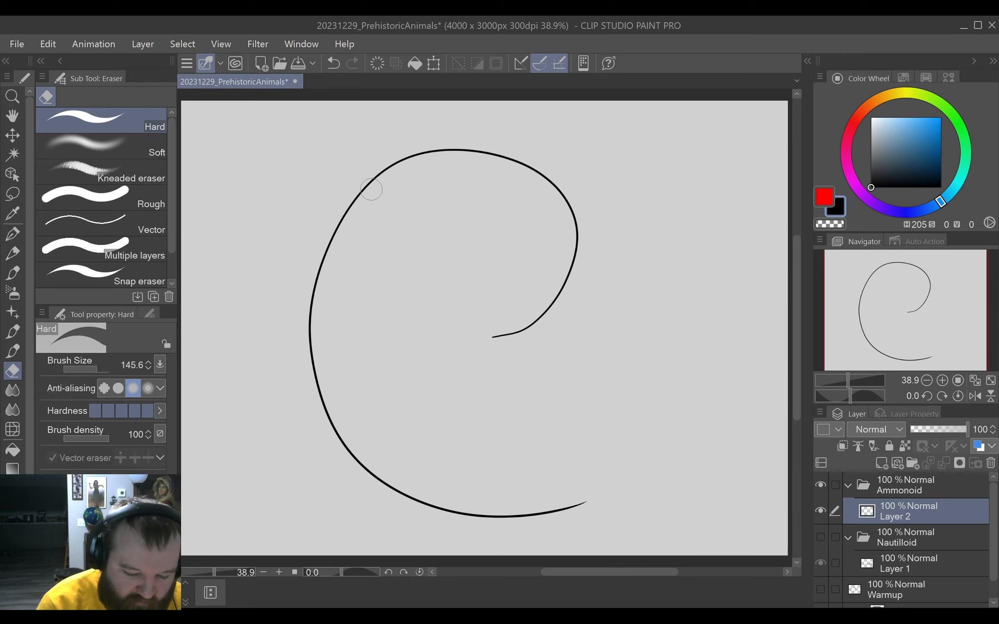
mouse_move(380, 172)
mouse_down()
mouse_move(339, 213)
mouse_move(313, 275)
mouse_move(309, 401)
mouse_move(316, 416)
mouse_move(328, 382)
mouse_move(337, 475)
mouse_move(363, 448)
mouse_move(363, 467)
mouse_move(565, 511)
mouse_move(558, 493)
mouse_move(485, 528)
mouse_move(449, 528)
mouse_move(445, 473)
mouse_move(389, 450)
mouse_move(384, 486)
mouse_move(436, 479)
mouse_move(423, 519)
mouse_up()
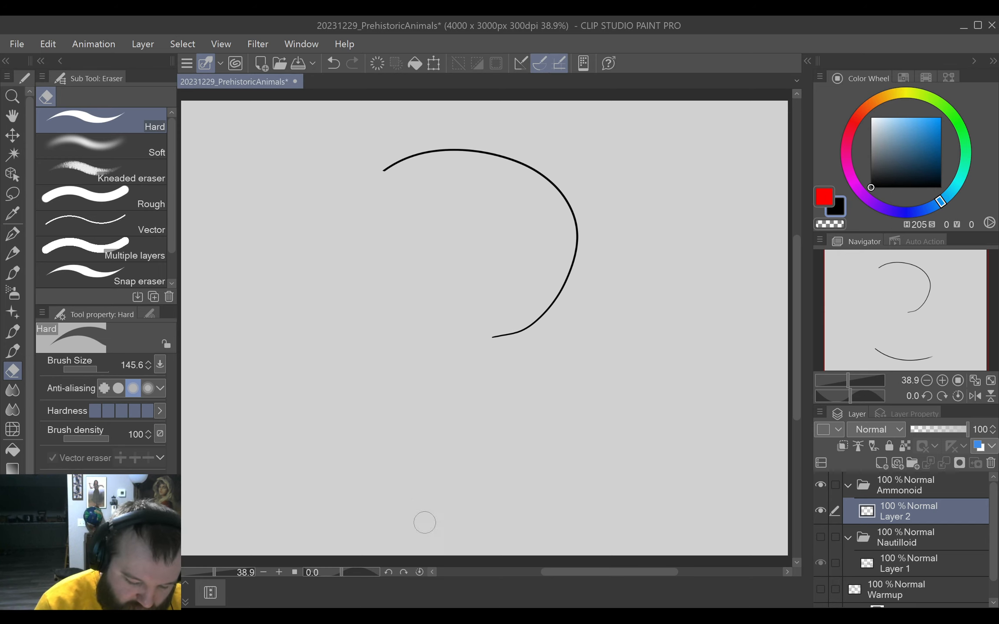
click(13, 235)
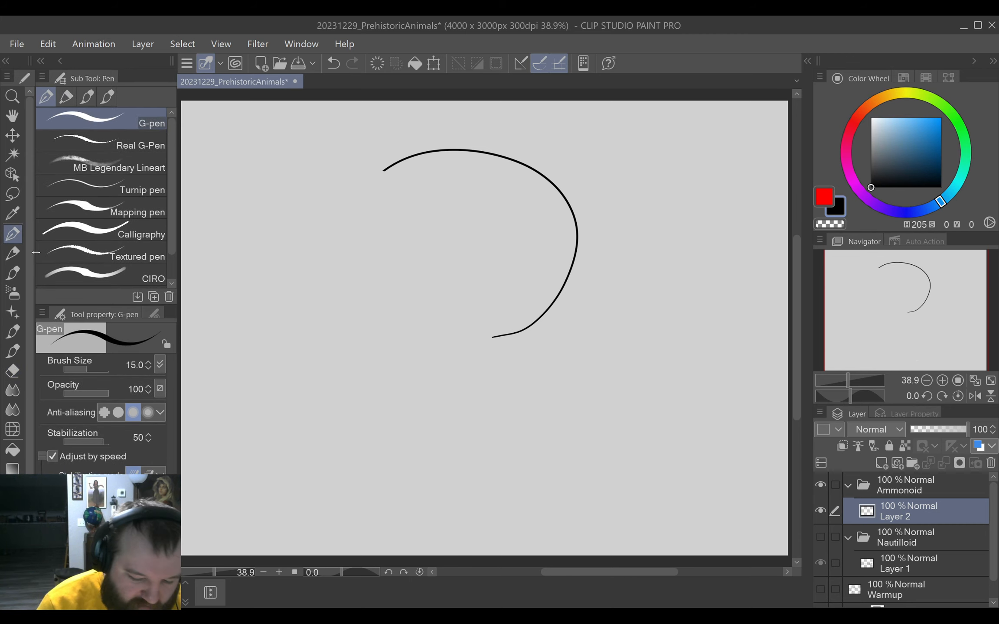
mouse_move(384, 169)
mouse_down()
mouse_move(349, 215)
mouse_move(377, 401)
mouse_move(574, 413)
mouse_up()
key(ctrl+z)
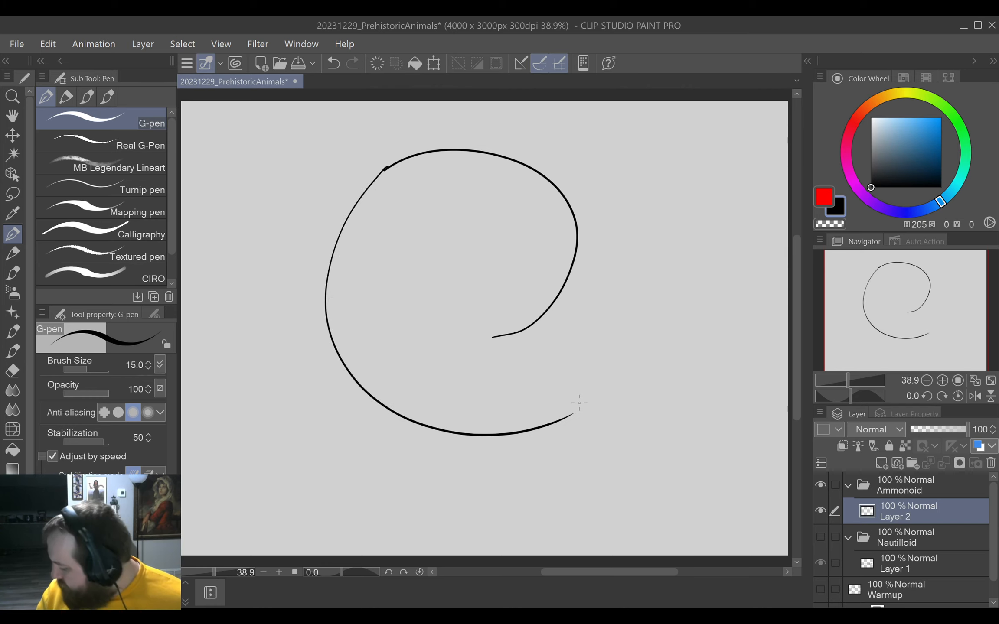
key(ctrl+z)
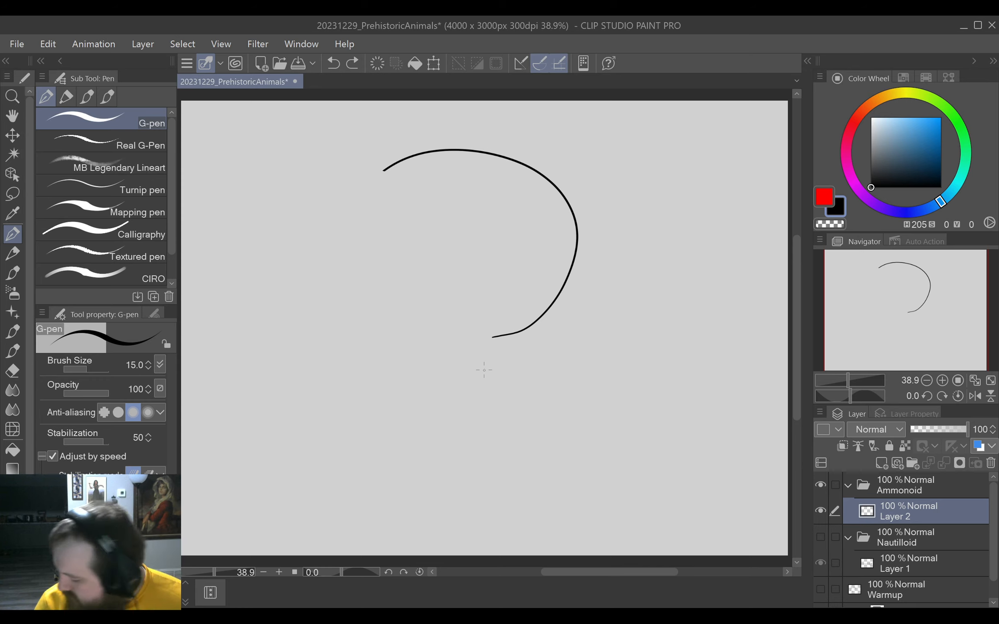
Draw the shell opening as a straight, slightly slanted G-pen line running down from the inner end of the spiral.
drag(501, 334, 526, 466)
key(ctrl+z)
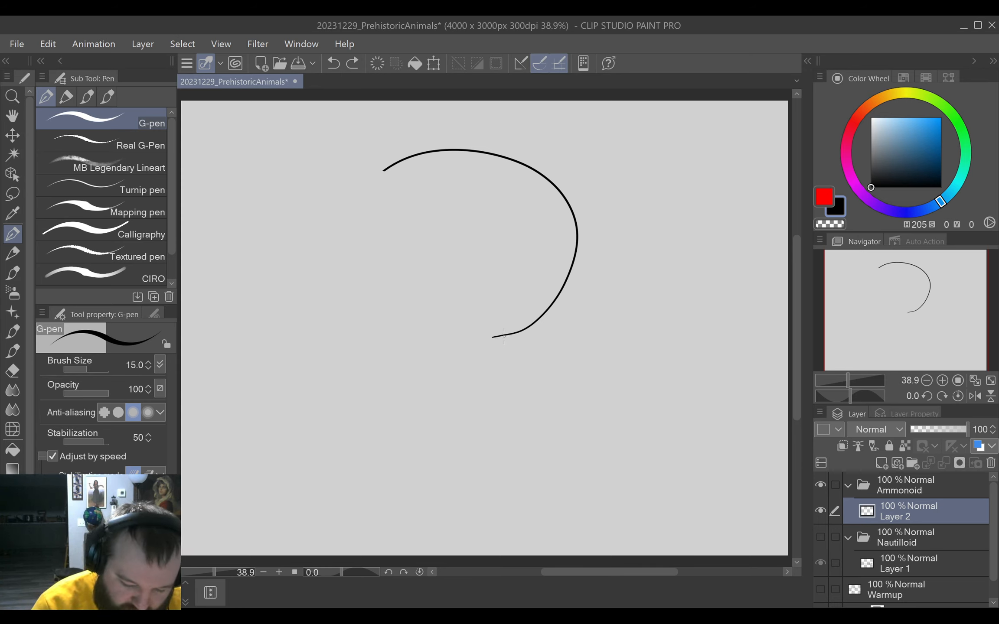
drag(503, 335, 533, 473)
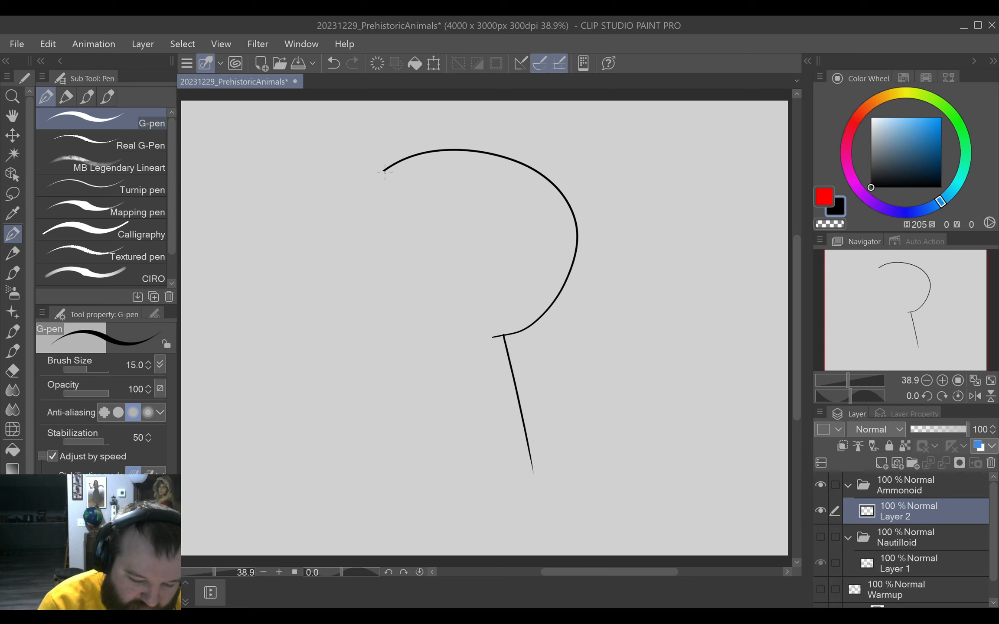
mouse_move(383, 171)
mouse_down()
mouse_move(343, 248)
mouse_move(388, 413)
mouse_move(585, 423)
mouse_up()
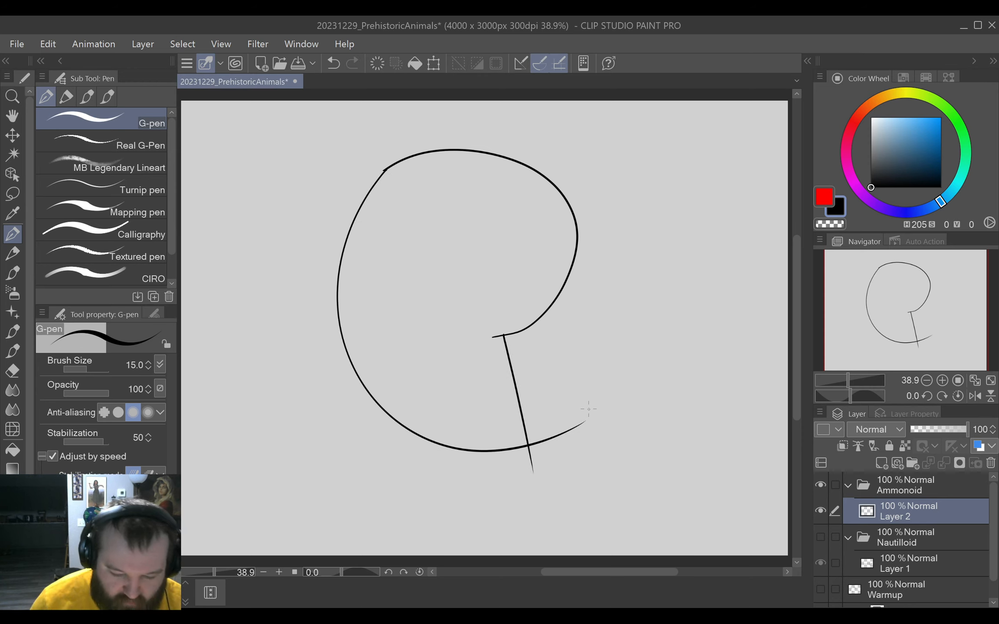
key(ctrl+z)
mouse_move(384, 169)
mouse_down()
mouse_move(360, 208)
mouse_move(476, 414)
mouse_move(599, 376)
mouse_up()
key(ctrl+z)
mouse_move(397, 163)
mouse_down()
mouse_move(345, 357)
mouse_move(611, 353)
mouse_up()
key(ctrl+z)
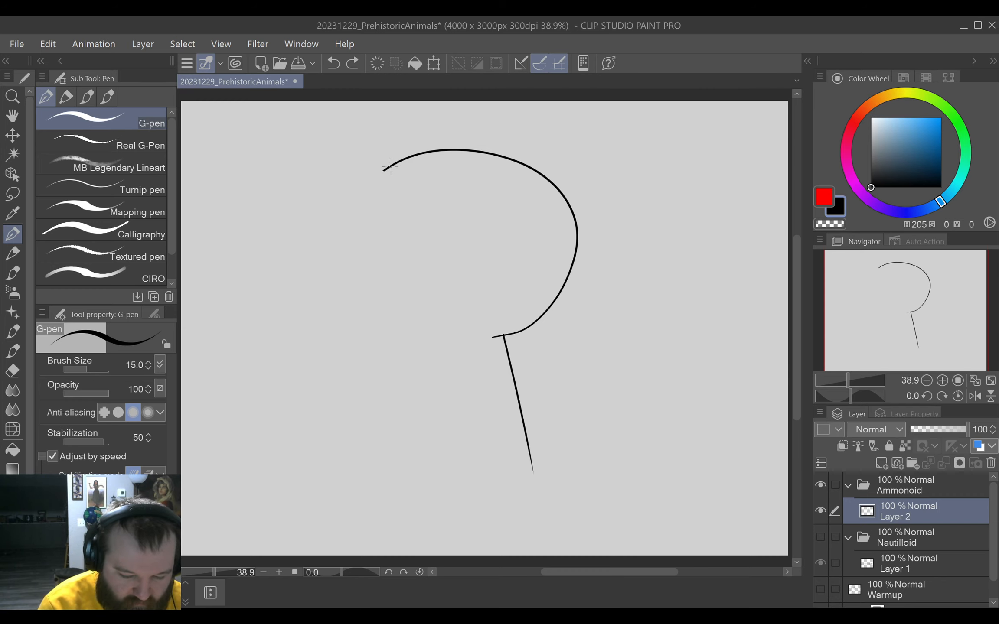
mouse_move(383, 171)
mouse_down()
mouse_move(308, 318)
mouse_move(618, 359)
mouse_up()
key(ctrl+z)
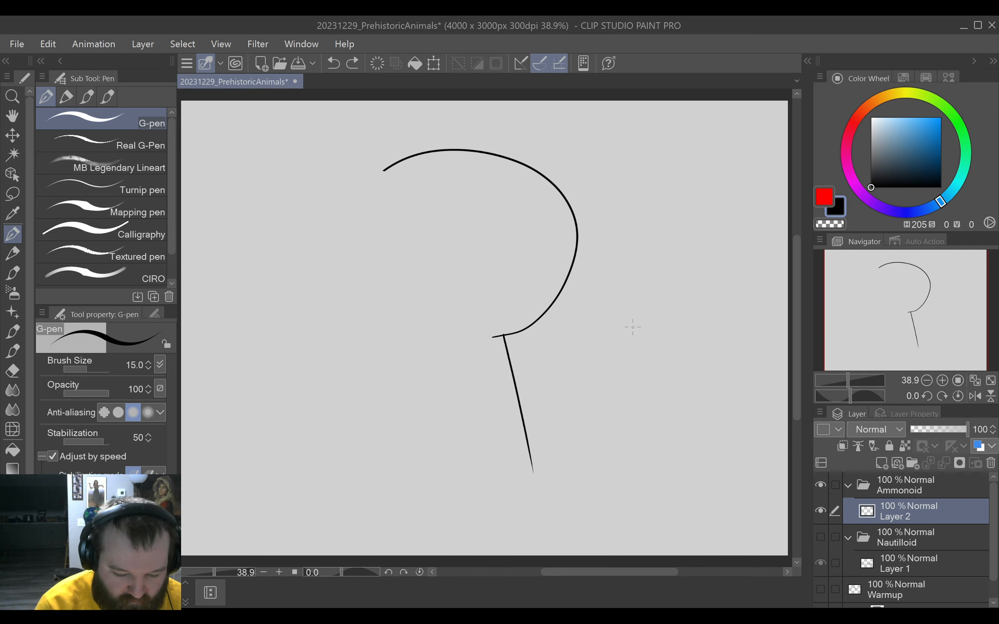
Draw the shell's outer curve from the upper-left arc round past the opening line, and erase the ends overshooting their corner.
mouse_move(384, 170)
mouse_down()
mouse_move(327, 244)
mouse_move(337, 389)
mouse_move(531, 456)
mouse_move(674, 351)
mouse_move(601, 416)
mouse_up()
key(e)
mouse_move(572, 459)
mouse_down()
mouse_move(565, 432)
mouse_move(533, 464)
mouse_up()
key(p)
Erase the upper-left section of the shell outline and redraw it with the G-pen down to the outer curve.
key(e)
mouse_move(395, 160)
mouse_down()
mouse_move(357, 189)
mouse_move(366, 193)
mouse_move(336, 230)
mouse_move(403, 159)
mouse_move(368, 189)
mouse_move(330, 254)
mouse_up()
key(p)
key(ctrl+z)
key(ctrl+z)
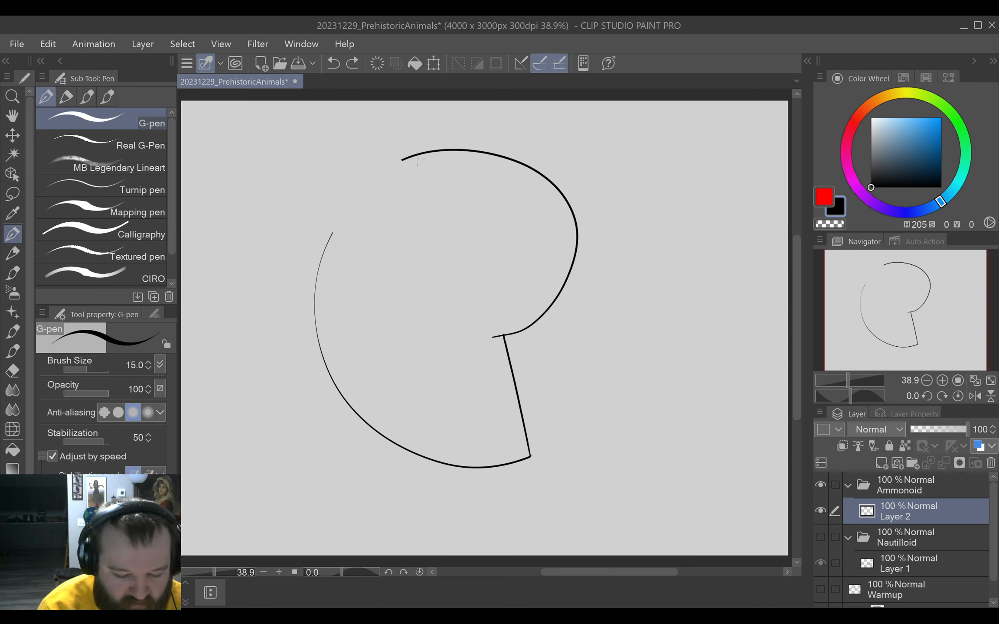
mouse_move(403, 159)
mouse_down()
mouse_move(366, 187)
mouse_move(313, 269)
mouse_up()
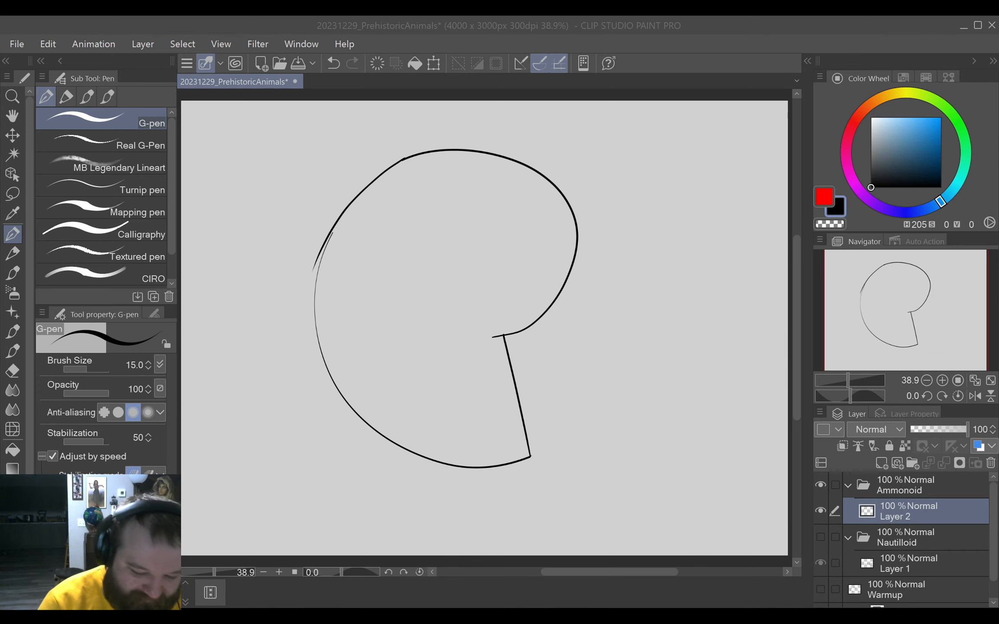
mouse_move(332, 242)
mouse_down()
mouse_move(319, 257)
mouse_move(336, 223)
mouse_up()
key(e)
key(p)
key(ctrl+z)
key(ctrl+z)
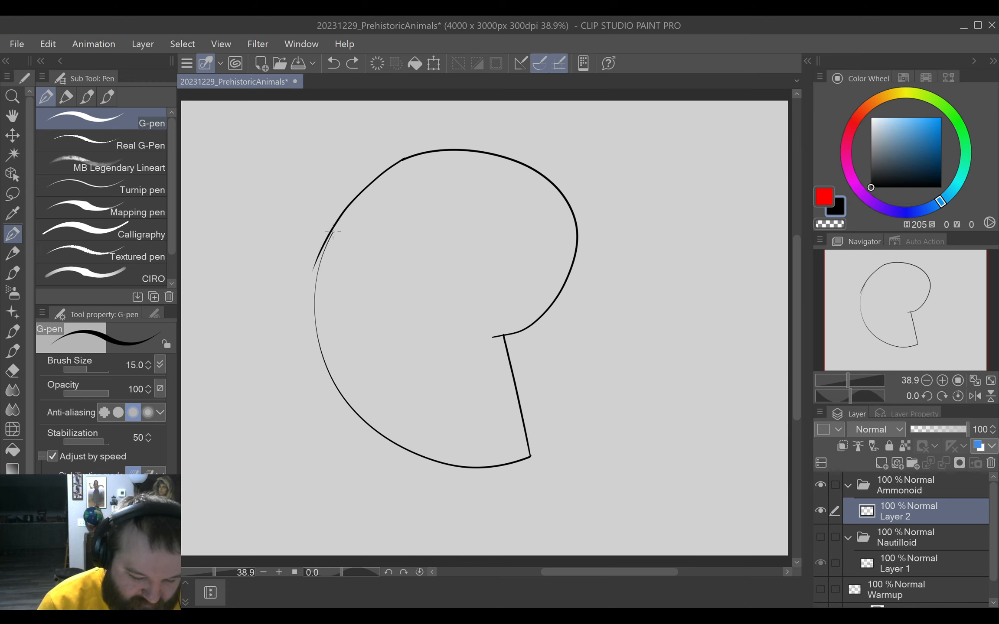
Erase the overlapping line ends on the shell's left side and reconnect the outline with a G-pen stroke.
key(e)
drag(317, 264, 324, 249)
key(p)
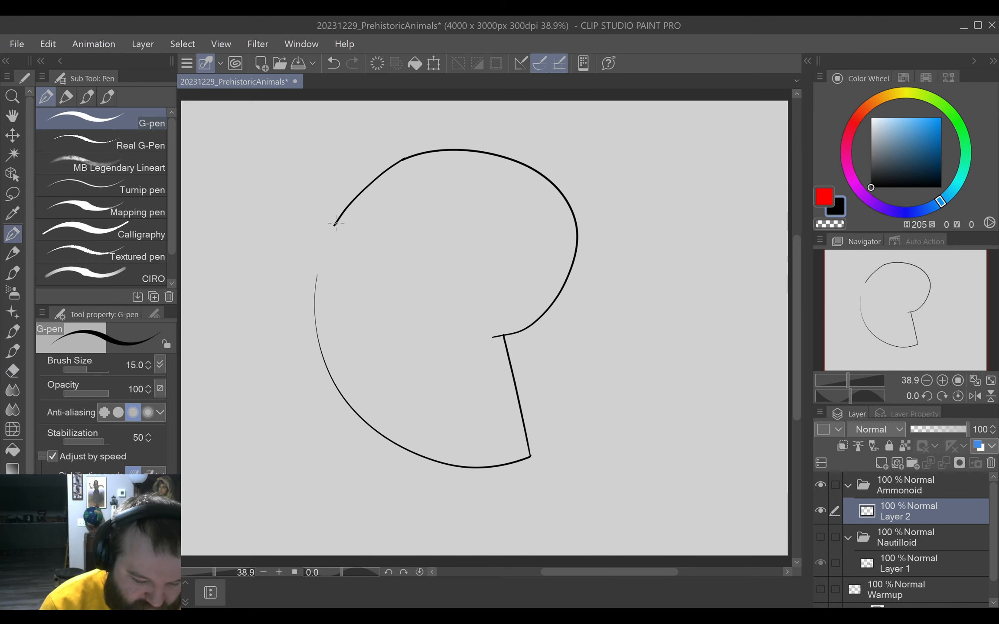
mouse_move(314, 291)
mouse_down()
mouse_move(324, 248)
mouse_move(368, 181)
mouse_up()
key(ctrl+z)
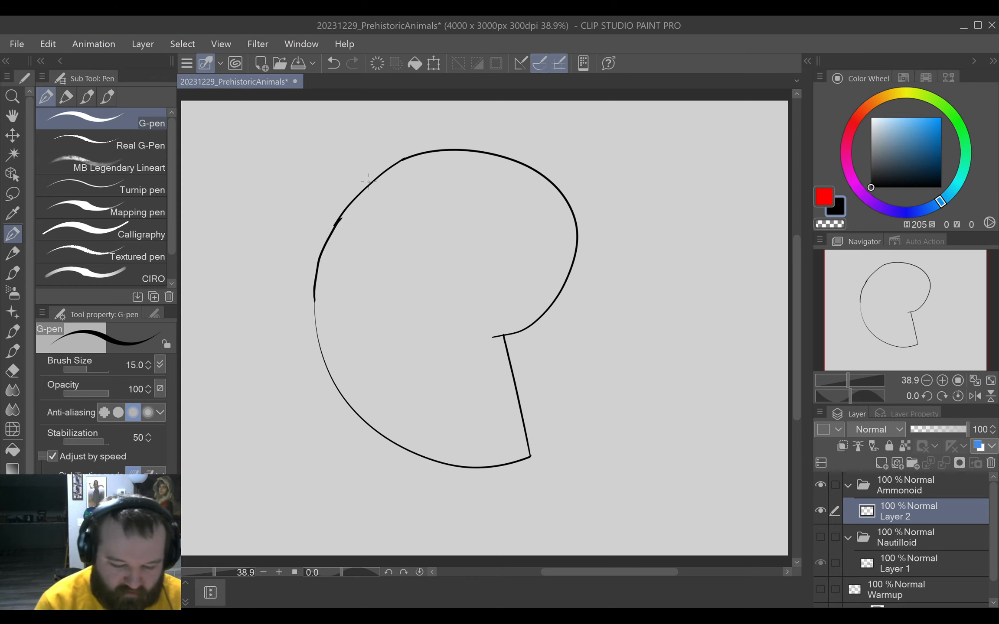
Erase the upper-right arc of the shell outline and redraw it as a rounder G-pen curve with the canvas rotated.
key(e)
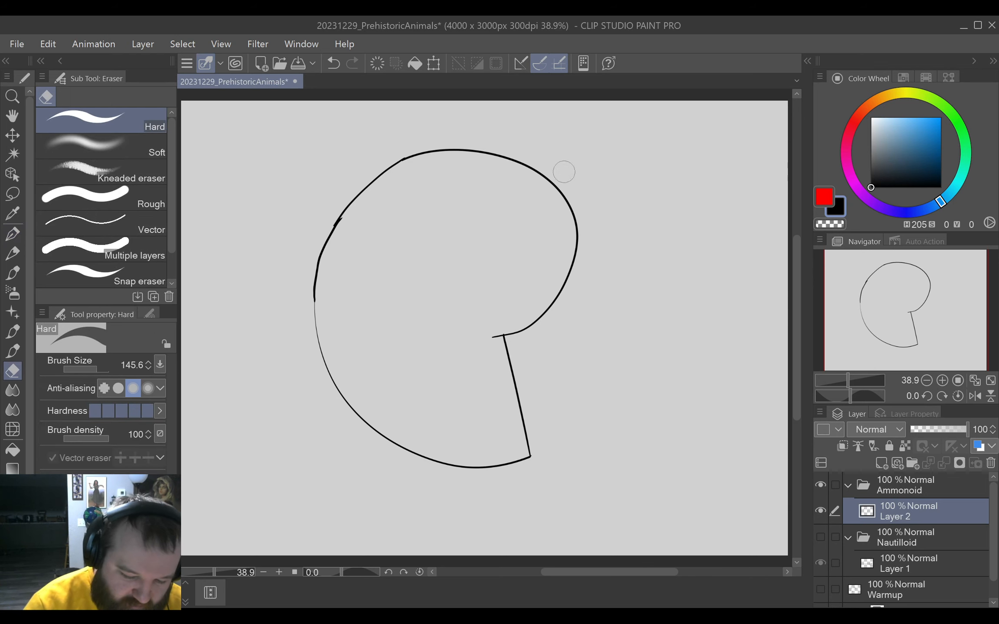
mouse_move(463, 151)
mouse_down()
mouse_move(510, 152)
mouse_move(502, 165)
mouse_move(540, 175)
mouse_up()
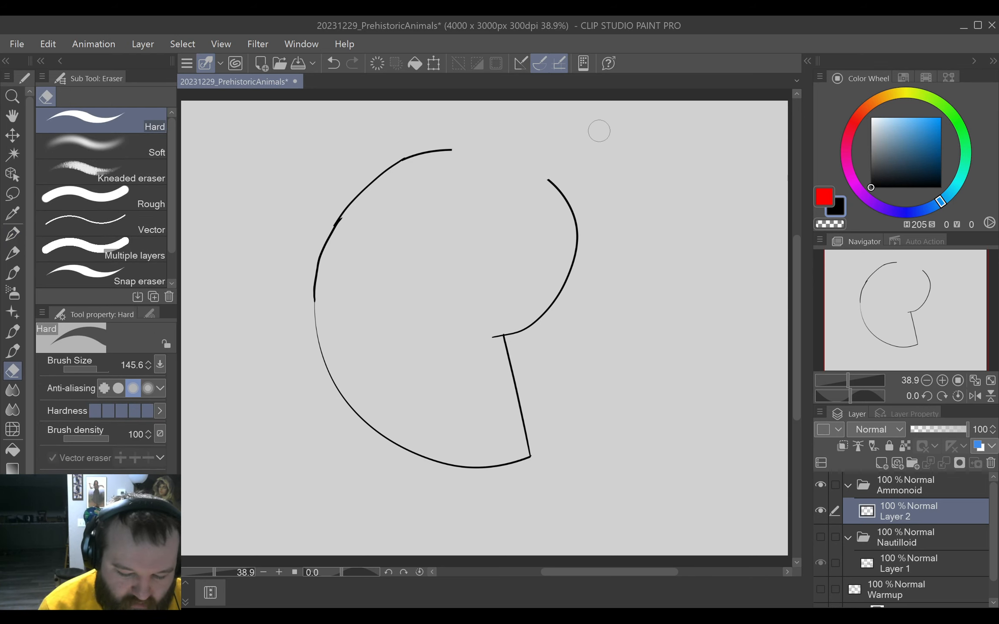
click(14, 234)
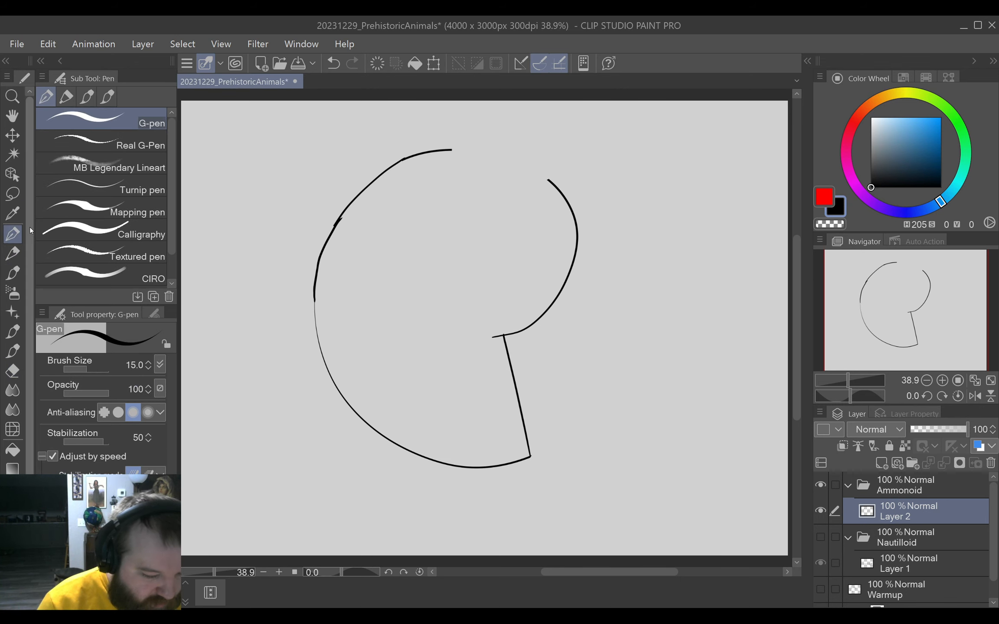
mouse_move(488, 268)
mouse_down()
mouse_move(542, 262)
mouse_move(526, 341)
mouse_up()
drag(582, 322, 477, 187)
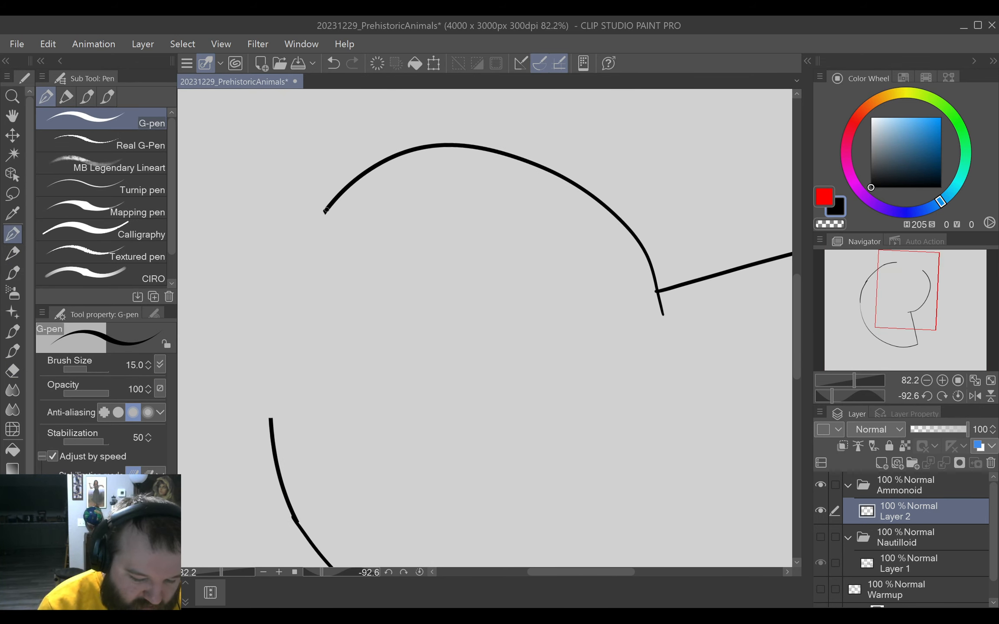
mouse_move(325, 211)
mouse_down()
mouse_move(285, 301)
mouse_move(271, 439)
mouse_move(271, 349)
mouse_move(291, 273)
mouse_move(347, 197)
mouse_up()
key(ctrl+z)
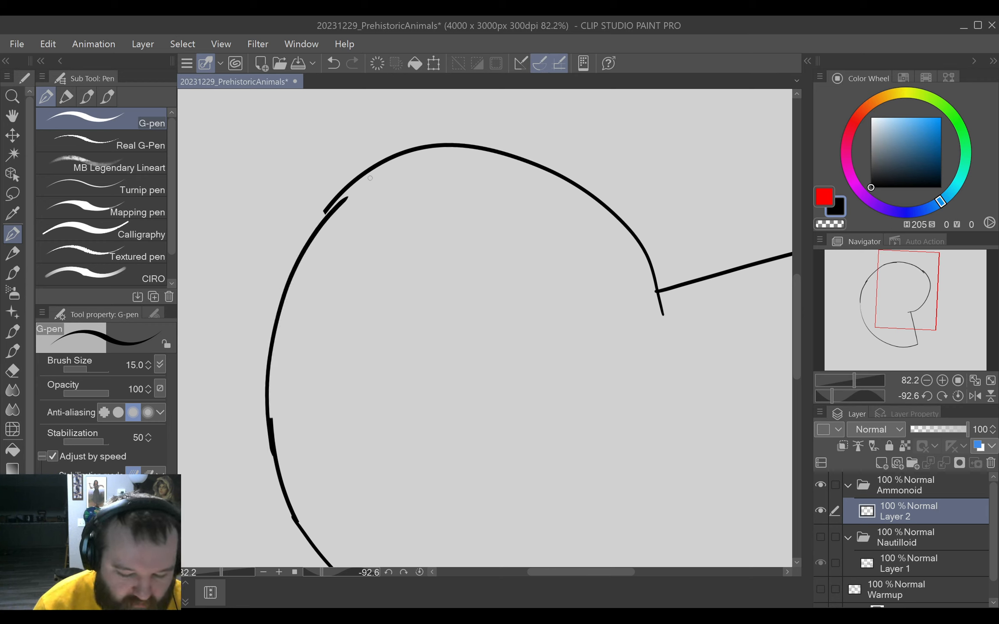
Add another G-pen stroke along the shell's right-hand curve and undo the accidental shift of the line art.
mouse_move(497, 339)
mouse_down()
mouse_move(488, 415)
mouse_move(588, 238)
mouse_move(520, 345)
mouse_move(529, 378)
mouse_move(509, 390)
mouse_up()
mouse_move(391, 448)
mouse_down()
mouse_move(377, 329)
mouse_move(519, 175)
mouse_up()
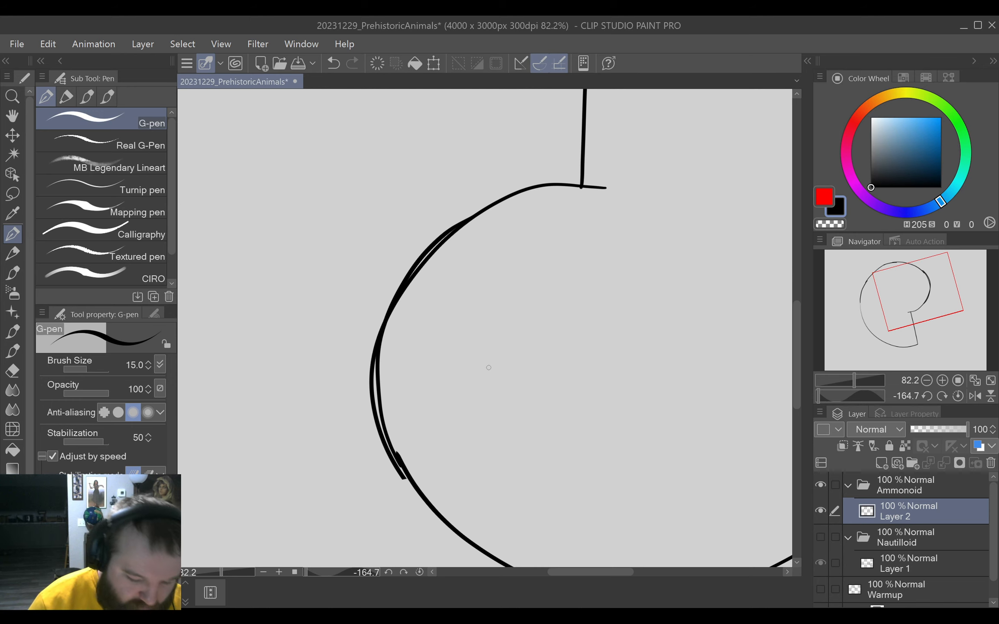
drag(452, 385, 492, 306)
key(ctrl+0)
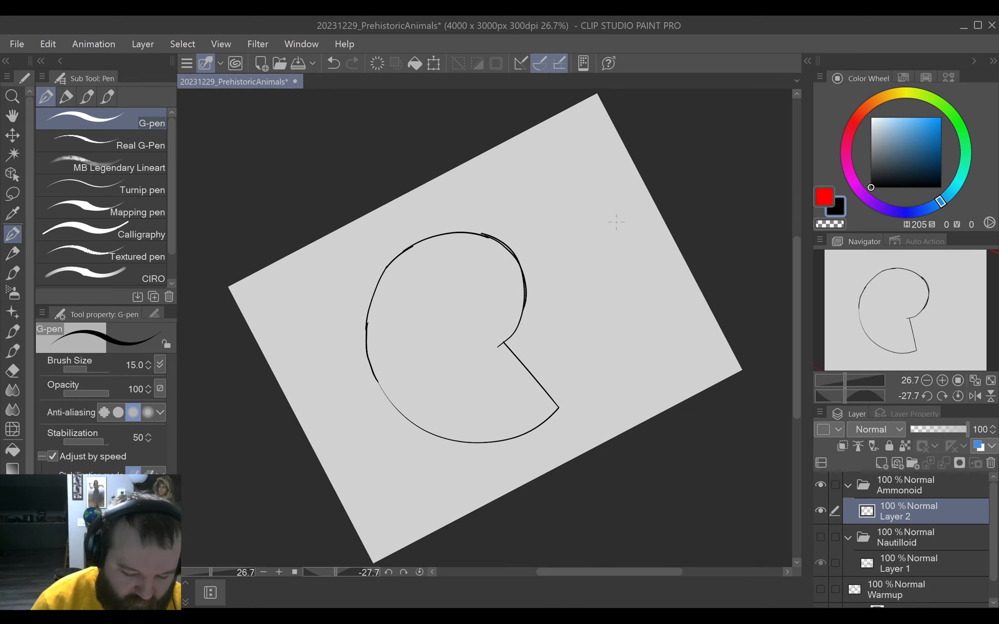
key(ctrl+z)
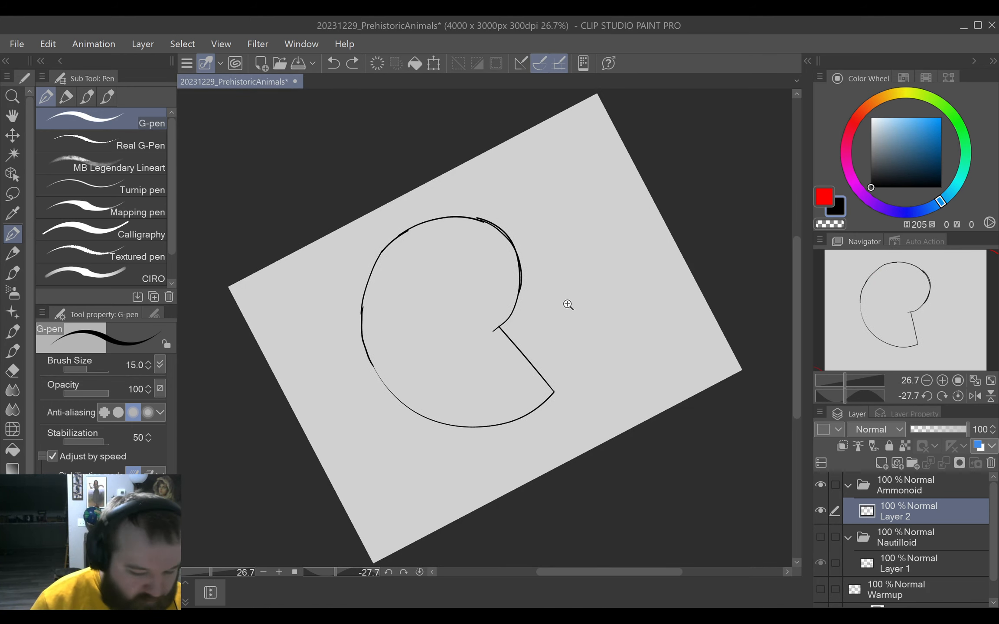
Erase the stray outer line along the shell's right edge, leaving a single contour there.
drag(566, 303, 589, 292)
drag(591, 178, 614, 370)
drag(576, 275, 593, 379)
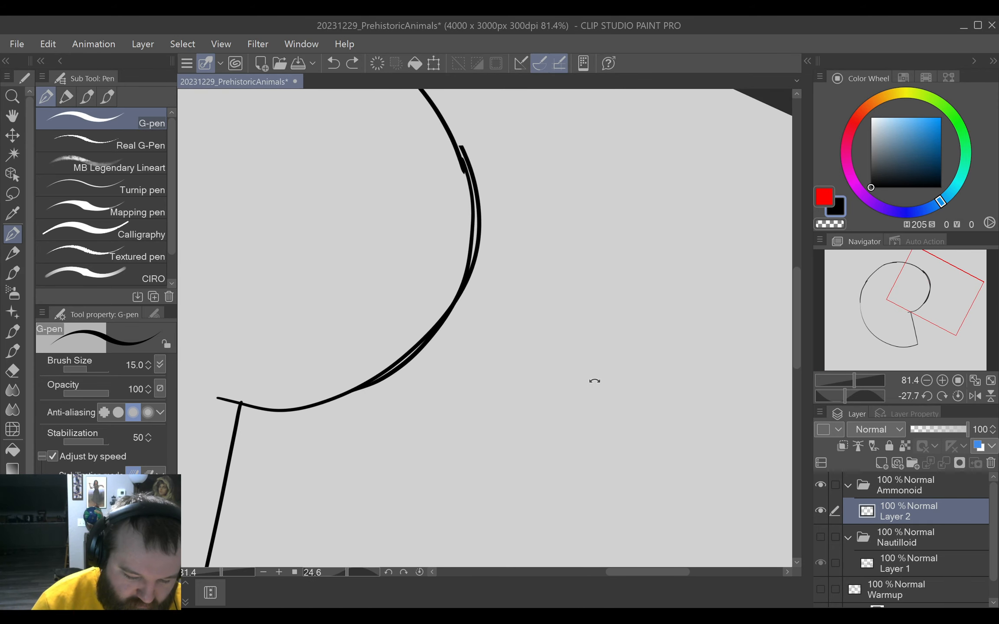
key(e)
drag(483, 143, 502, 231)
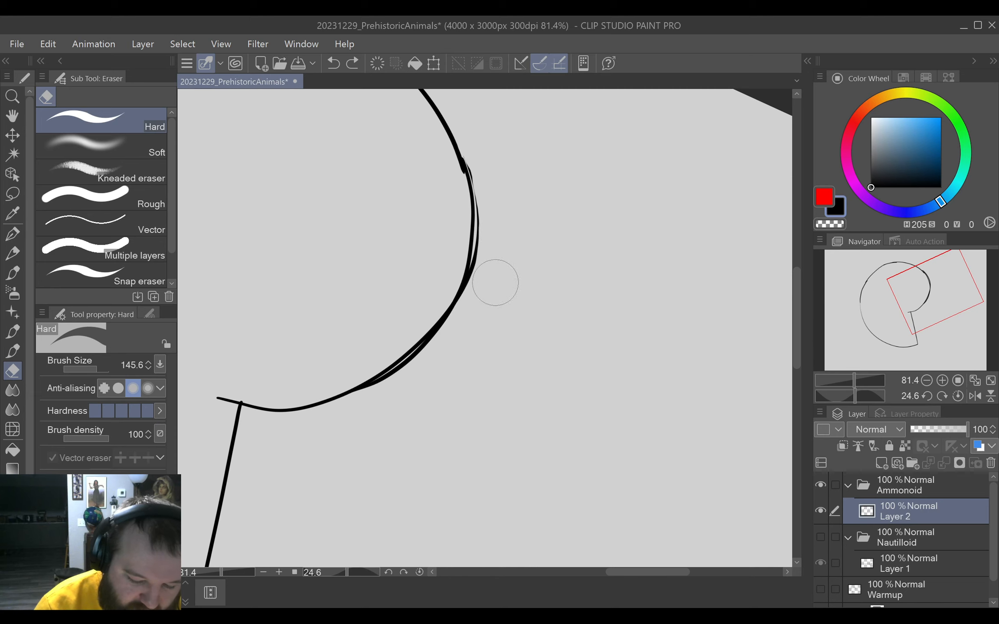
key(p)
key(e)
drag(494, 162, 494, 278)
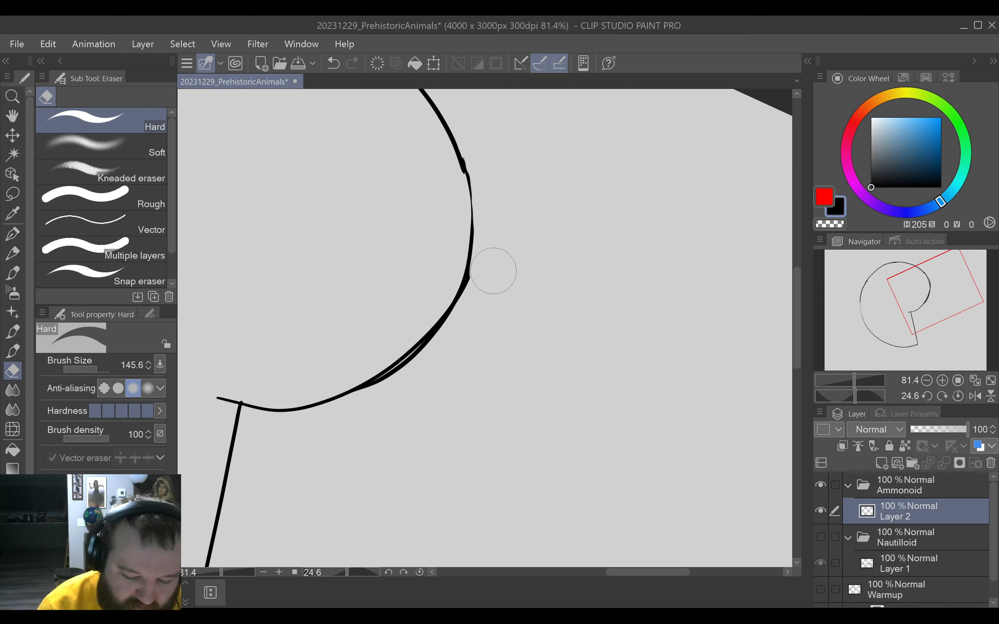
key(p)
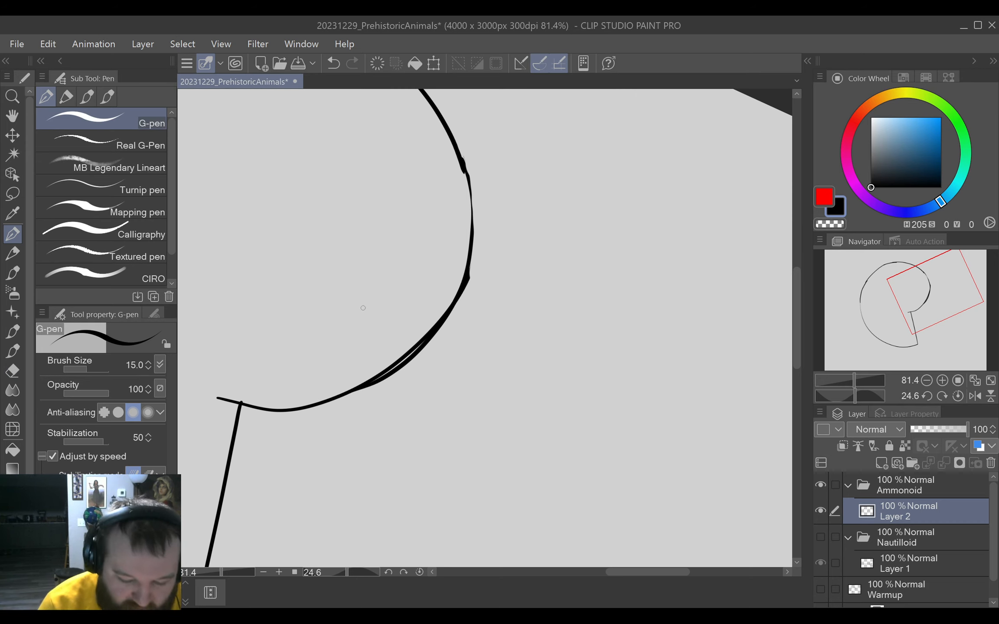
Trim the inner side of the doubled line on the lower-right curve and go over that section with the G-pen.
key(e)
drag(341, 363, 395, 338)
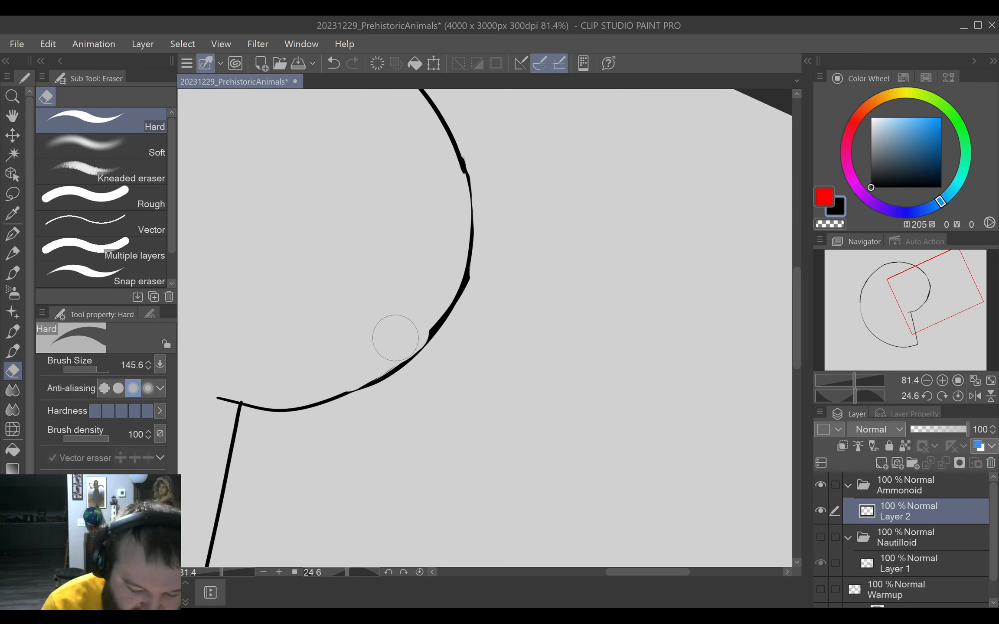
key(p)
mouse_move(345, 394)
mouse_down()
mouse_move(431, 332)
mouse_move(400, 361)
mouse_move(425, 340)
mouse_up()
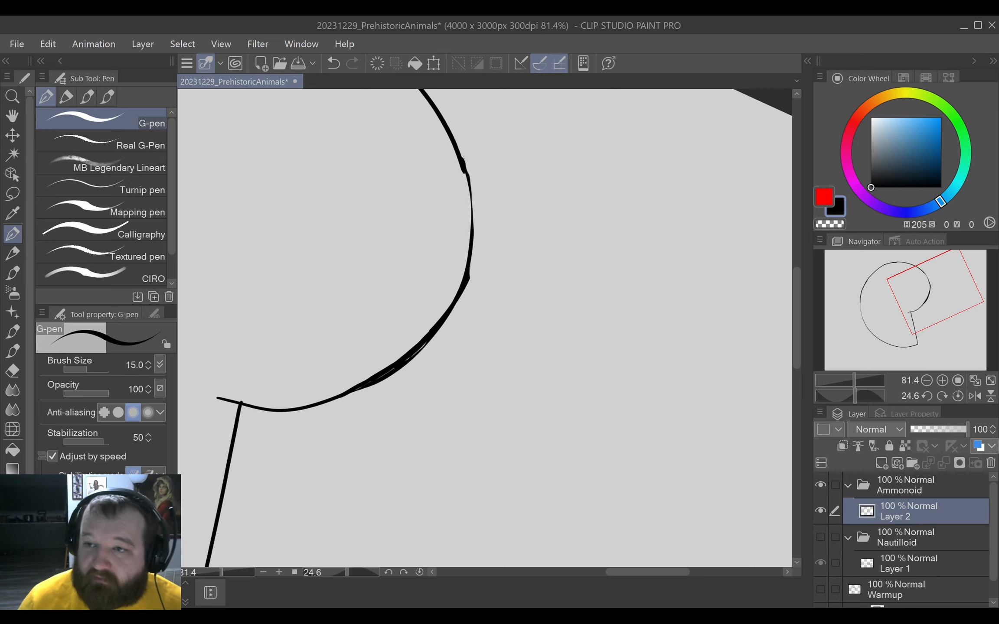
Erase the thin, uneven segment on the shell's right edge, redraw it with the G-pen and fit the unrotated canvas in view.
key(e)
drag(473, 178, 481, 245)
key(p)
drag(458, 156, 468, 274)
key(ctrl+z)
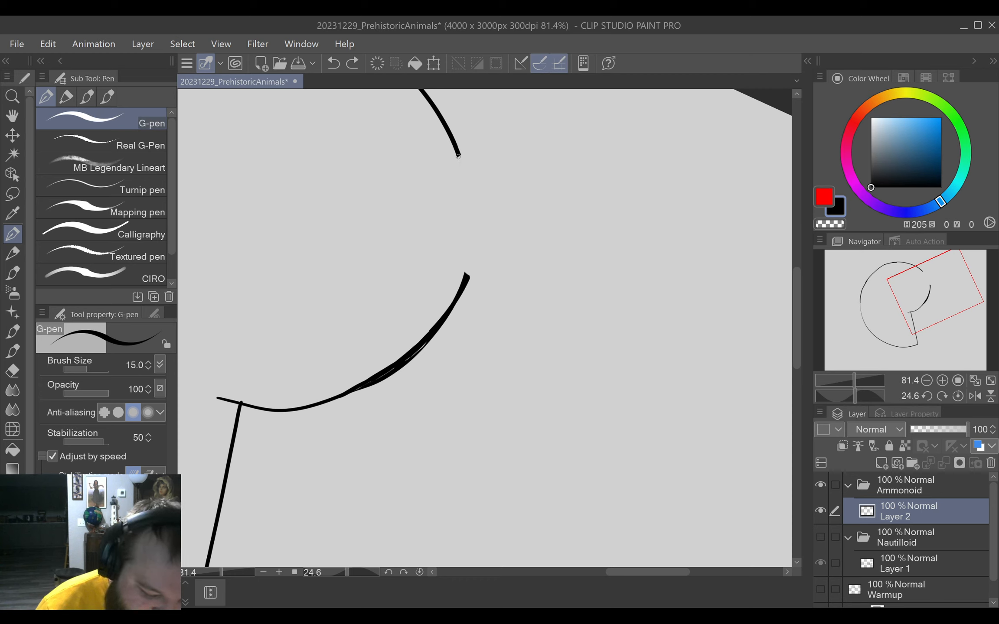
drag(459, 156, 468, 278)
key(e)
key(p)
click(419, 572)
key(ctrl+0)
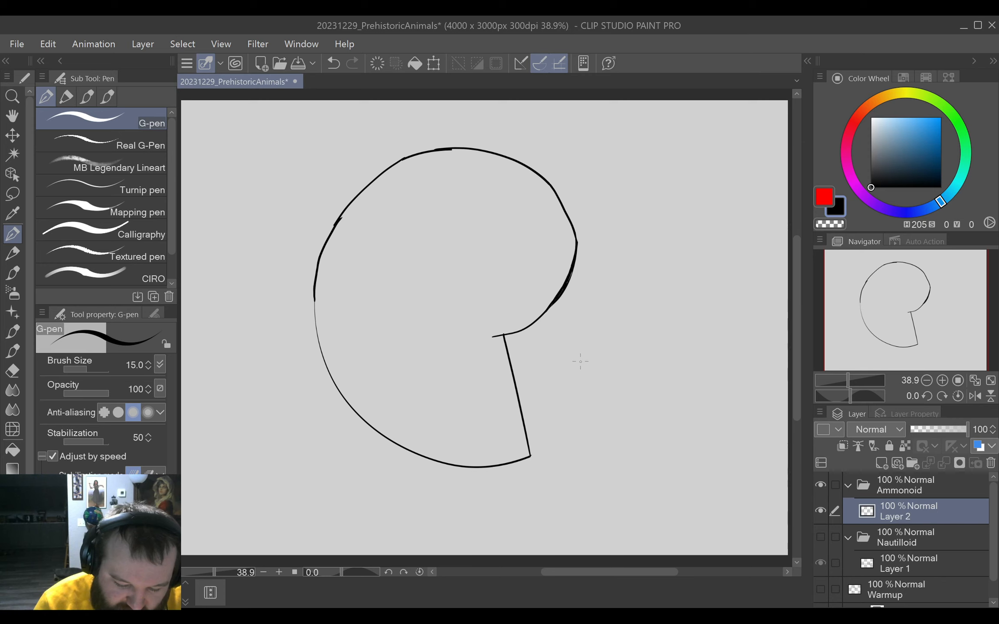
mouse_move(578, 357)
mouse_down()
mouse_move(557, 375)
mouse_move(582, 416)
mouse_move(591, 359)
mouse_move(565, 380)
mouse_move(596, 397)
mouse_move(577, 359)
mouse_move(570, 385)
mouse_move(596, 369)
mouse_move(568, 367)
mouse_move(592, 395)
mouse_move(573, 359)
mouse_move(554, 389)
mouse_move(602, 387)
mouse_move(605, 364)
mouse_move(558, 340)
mouse_up()
key(ctrl+z)
key(ctrl+z)
key(ctrl+z)
key(ctrl+z)
key(ctrl+z)
scroll(605, 364, up, 2)
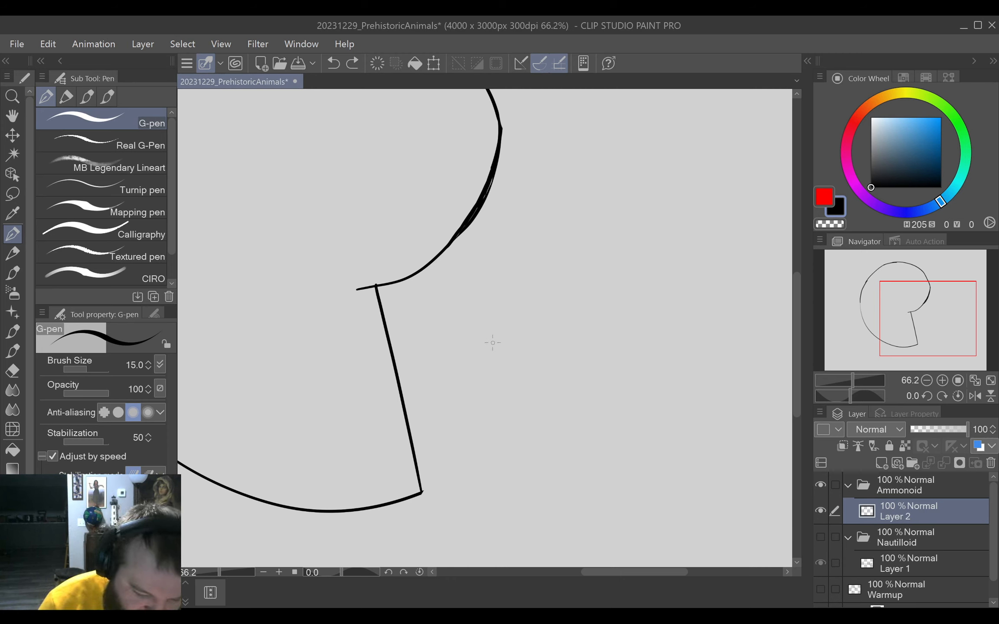
Sketch a small reference spiral inside a rough circle with the G-pen, just outside the ammonoid's shell opening.
mouse_move(493, 343)
mouse_down()
mouse_move(459, 382)
mouse_move(520, 401)
mouse_move(478, 340)
mouse_move(478, 410)
mouse_move(529, 349)
mouse_move(454, 388)
mouse_move(517, 369)
mouse_move(473, 365)
mouse_move(500, 368)
mouse_move(479, 381)
mouse_move(493, 360)
mouse_up()
key(ctrl+z)
key(ctrl+z)
key(ctrl+z)
key(ctrl+z)
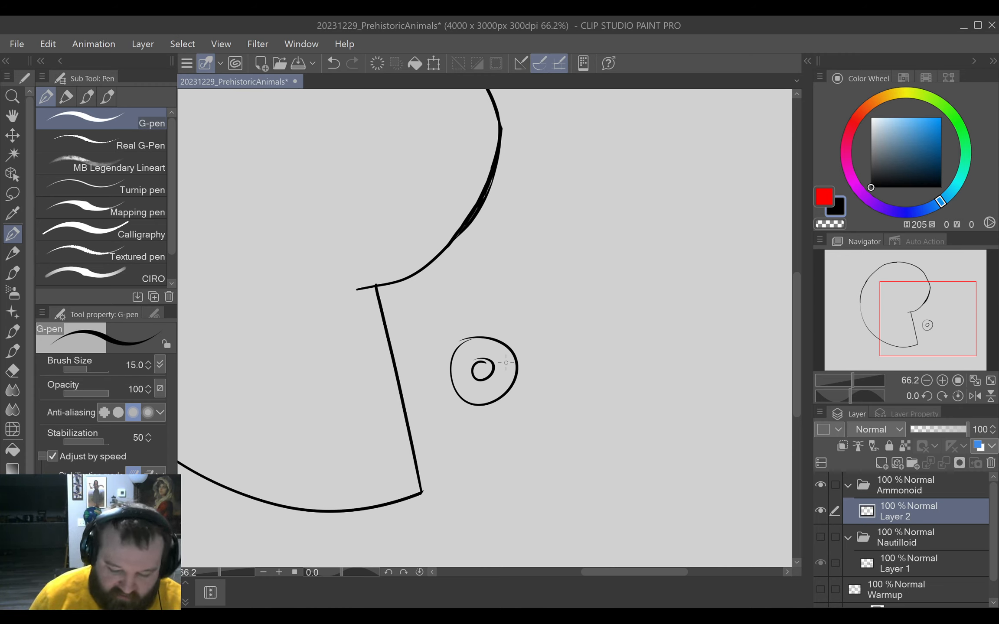
Mark the spiral's centre with a single G-pen dot inside the upper part of the shell outline.
drag(510, 411, 569, 432)
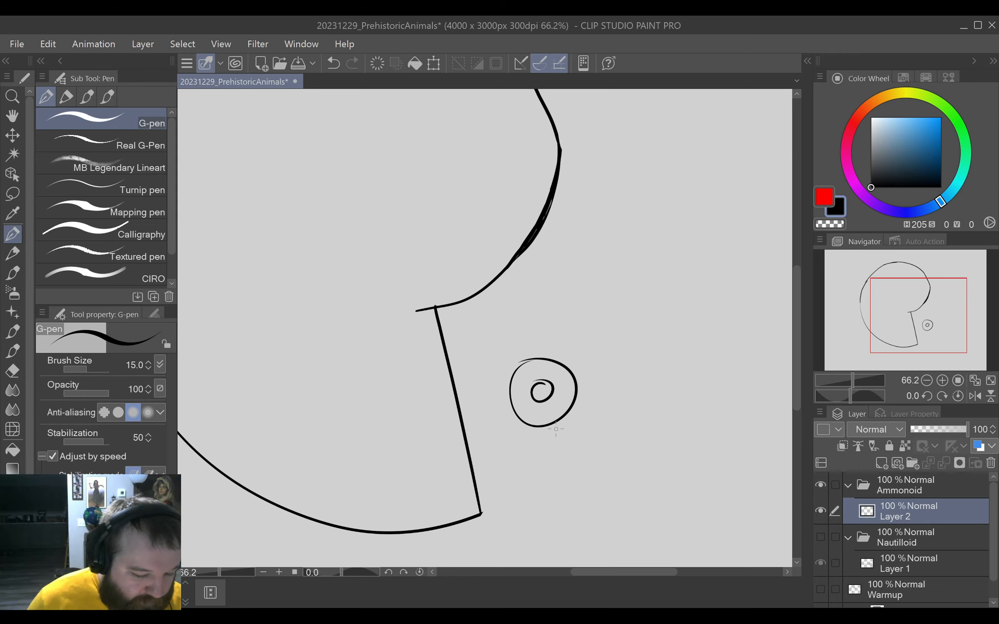
scroll(556, 429, down, 3)
drag(555, 429, 609, 369)
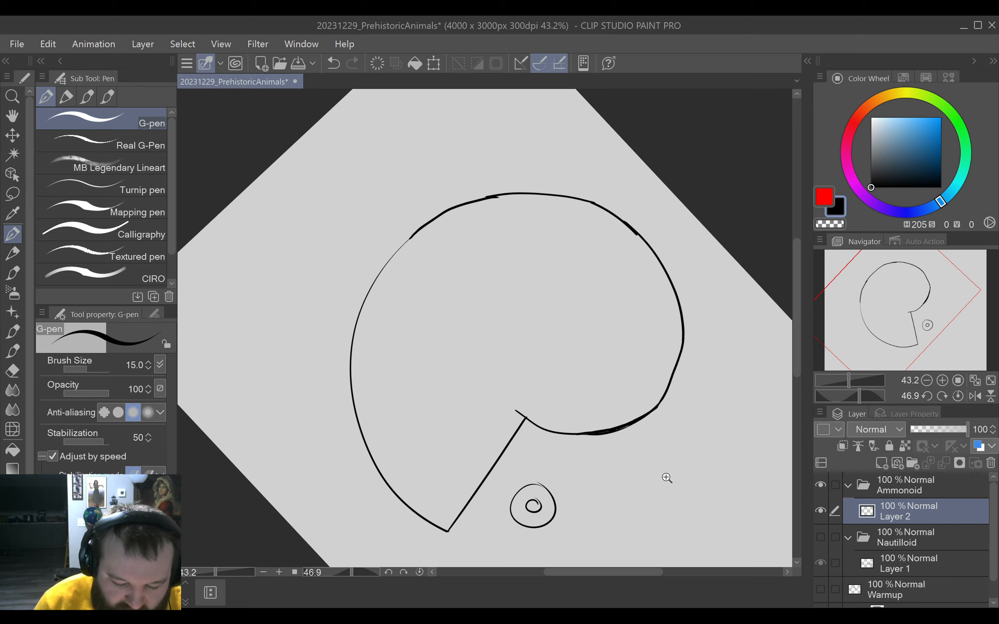
mouse_move(664, 476)
mouse_down()
mouse_move(710, 416)
mouse_move(669, 445)
mouse_move(716, 404)
mouse_move(694, 395)
mouse_move(711, 332)
mouse_move(686, 328)
mouse_move(647, 363)
mouse_up()
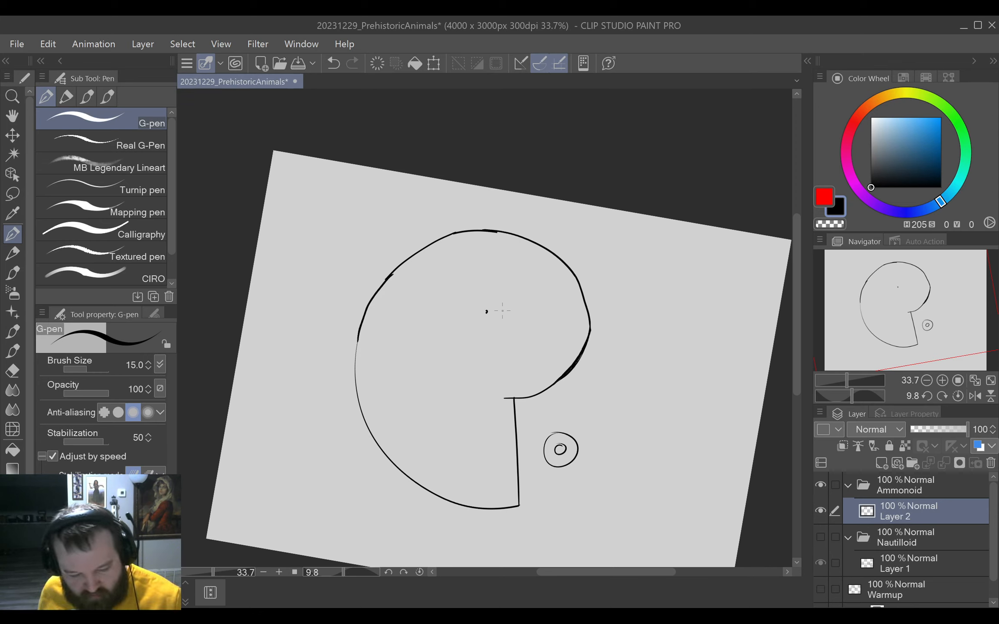
key(ctrl+z)
key(ctrl+y)
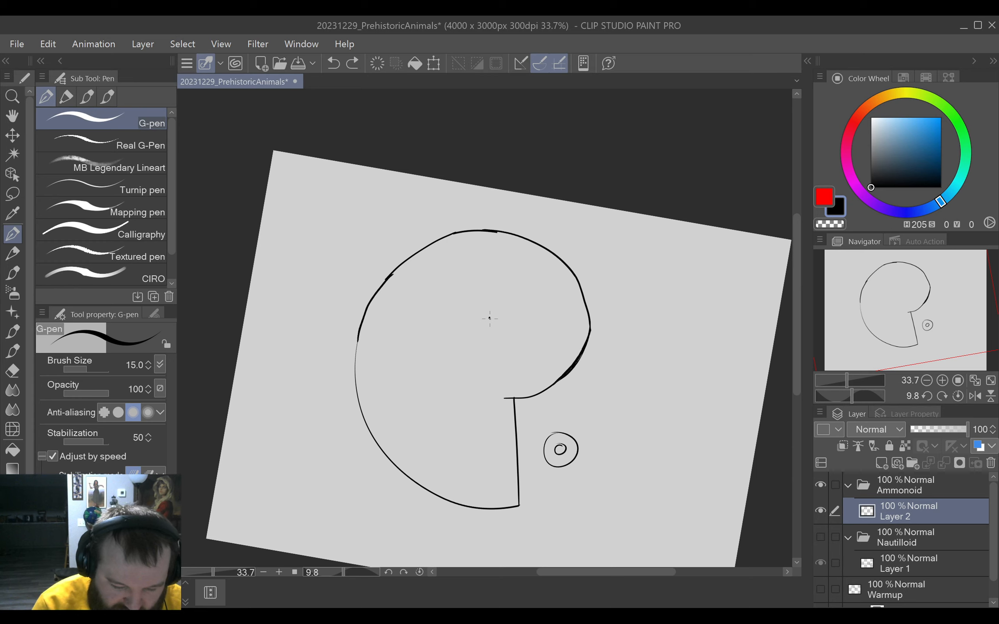
click(489, 319)
key(ctrl+z)
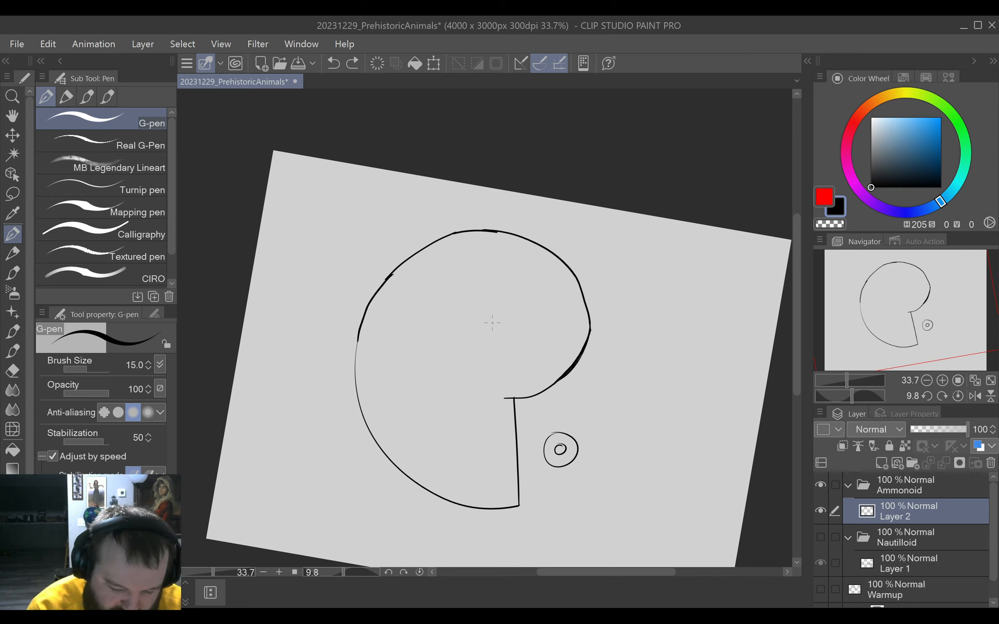
click(490, 316)
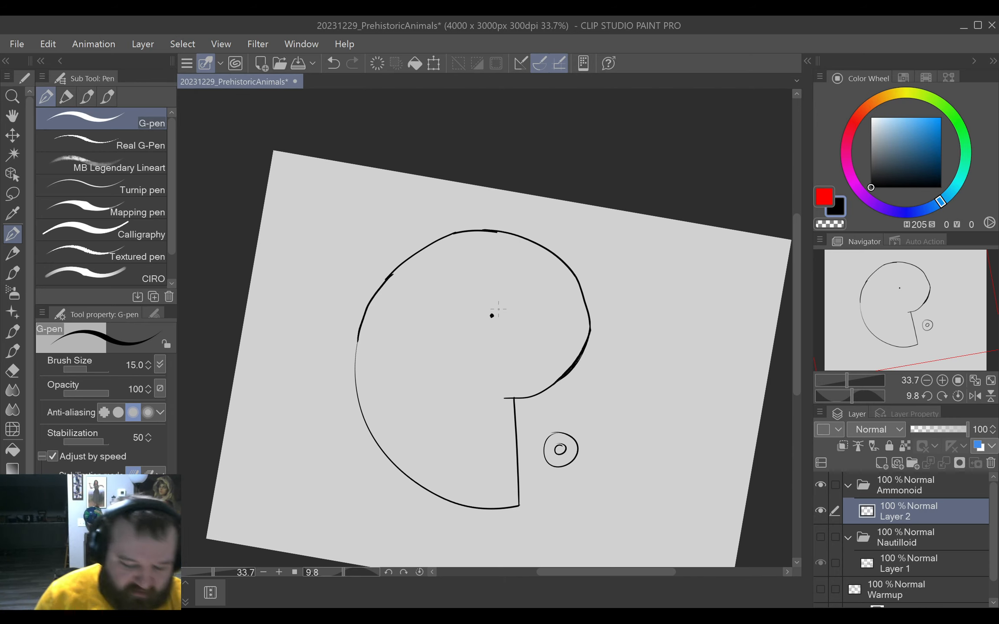
Try to draw the inner whorl with one G-pen stroke from the opening's inner corner around the centre dot.
drag(584, 387, 592, 385)
drag(578, 366, 611, 316)
mouse_move(645, 353)
mouse_down()
mouse_move(537, 454)
mouse_move(599, 441)
mouse_move(604, 419)
mouse_up()
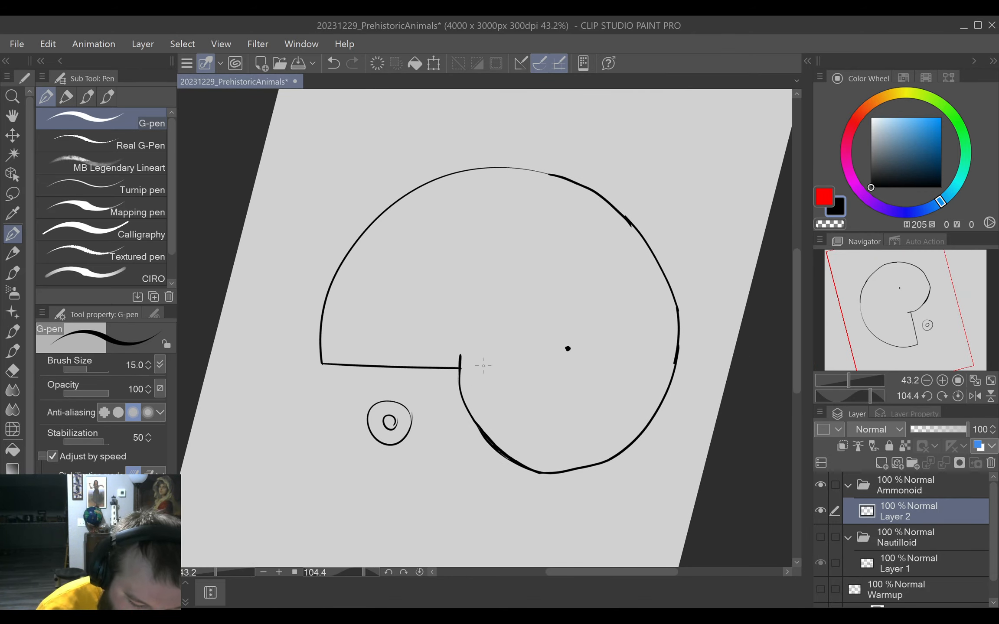
mouse_move(460, 353)
mouse_down()
mouse_move(479, 296)
mouse_move(513, 262)
mouse_move(556, 256)
mouse_move(615, 279)
mouse_move(638, 339)
mouse_up()
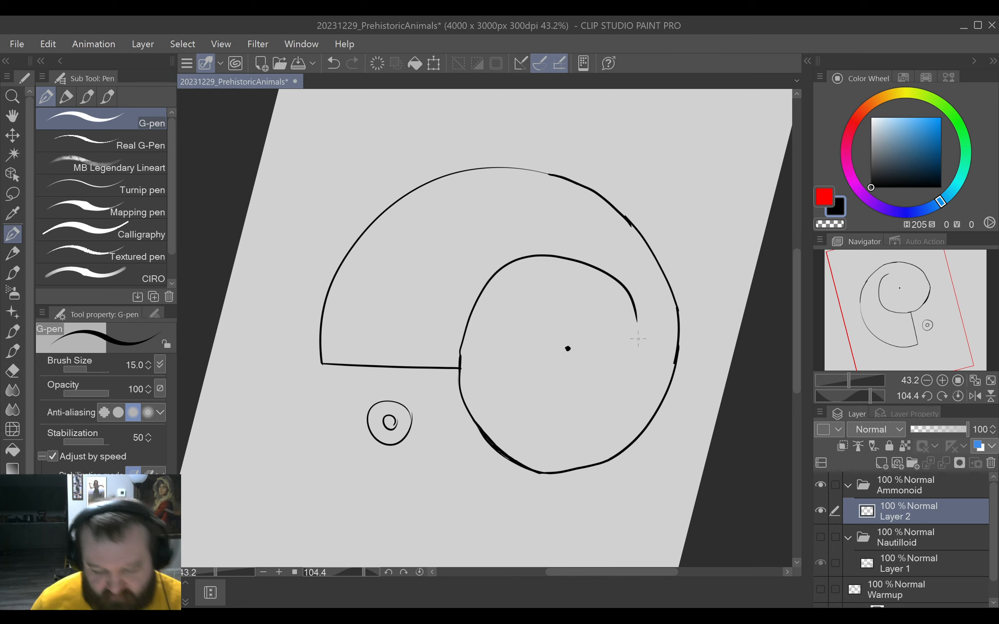
key(ctrl+z)
drag(459, 353, 606, 309)
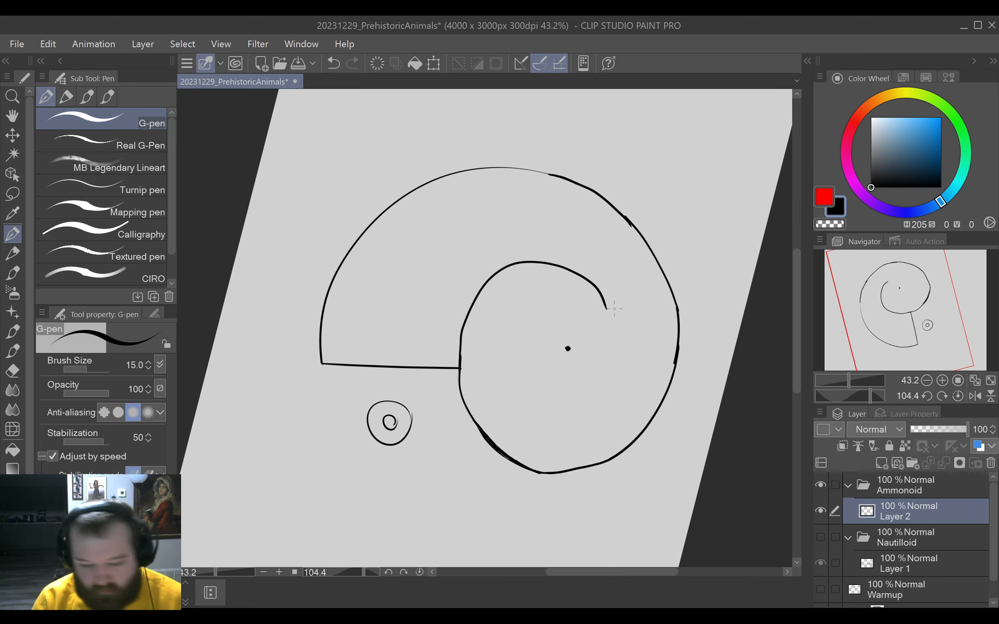
key(ctrl+z)
mouse_move(460, 358)
mouse_down()
mouse_move(526, 270)
mouse_move(568, 271)
mouse_move(594, 300)
mouse_move(604, 345)
mouse_up()
key(ctrl+z)
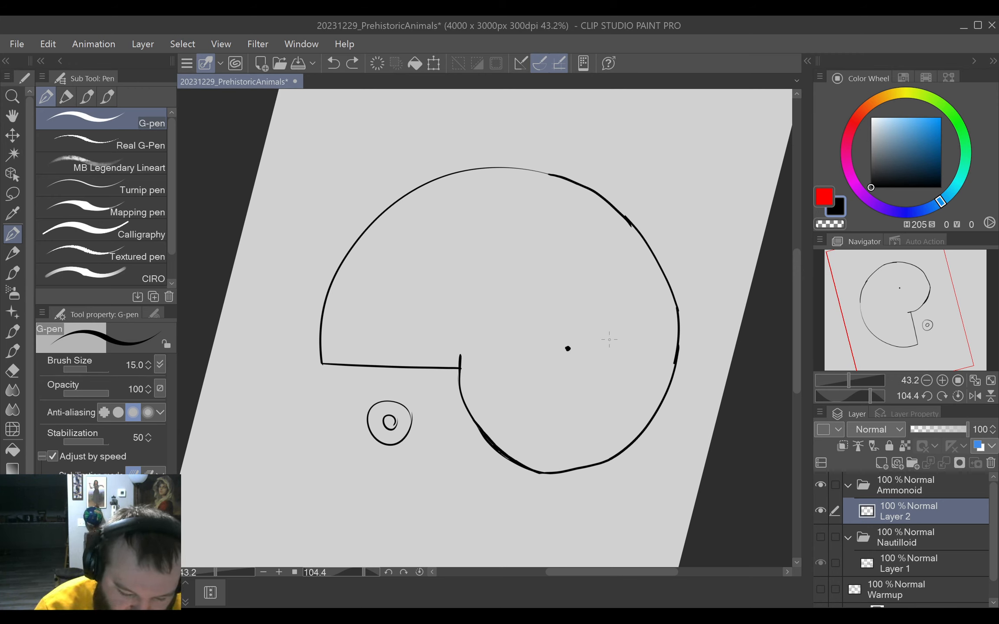
mouse_move(459, 357)
mouse_down()
mouse_move(471, 290)
mouse_move(501, 258)
mouse_move(554, 247)
mouse_move(606, 279)
mouse_move(614, 365)
mouse_up()
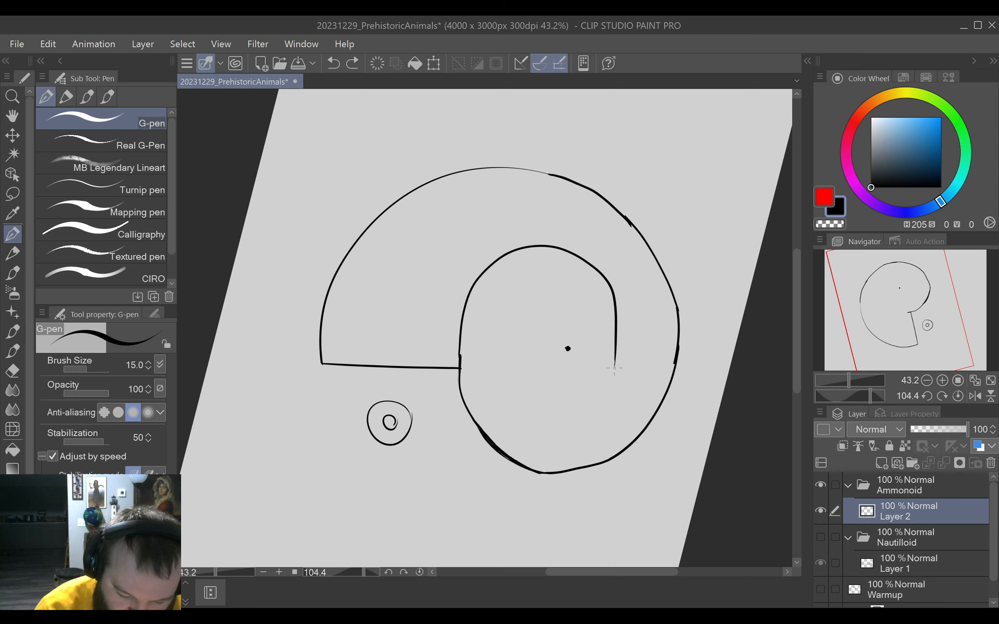
click(419, 572)
key(ctrl+z)
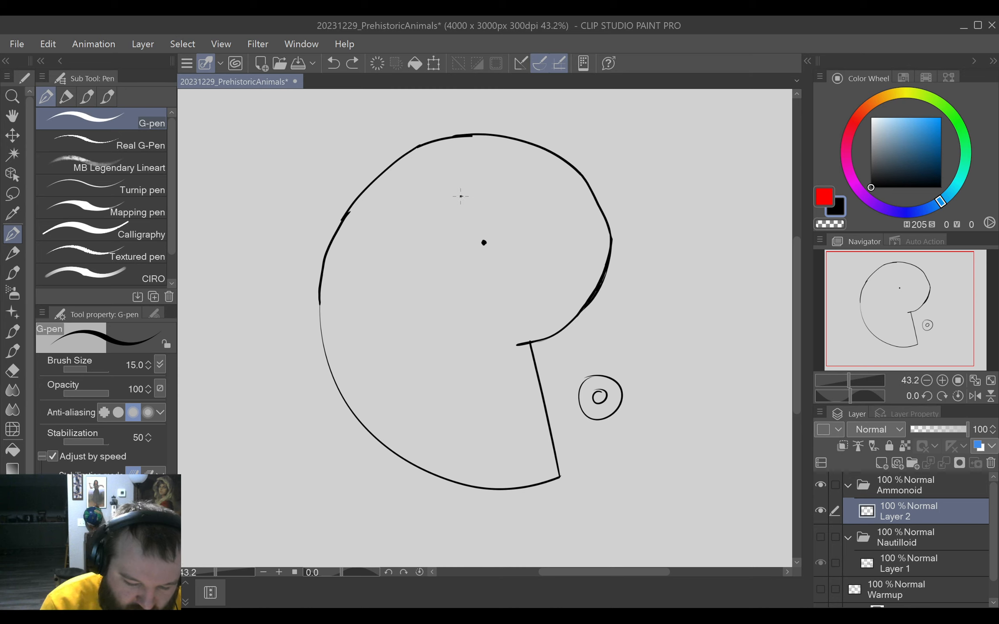
Try to draw the inner whorl's left side from above the centre dot down to the opening's inner corner.
mouse_move(461, 196)
mouse_down()
mouse_move(430, 209)
mouse_move(388, 267)
mouse_move(394, 328)
mouse_move(469, 352)
mouse_move(520, 345)
mouse_up()
key(ctrl+z)
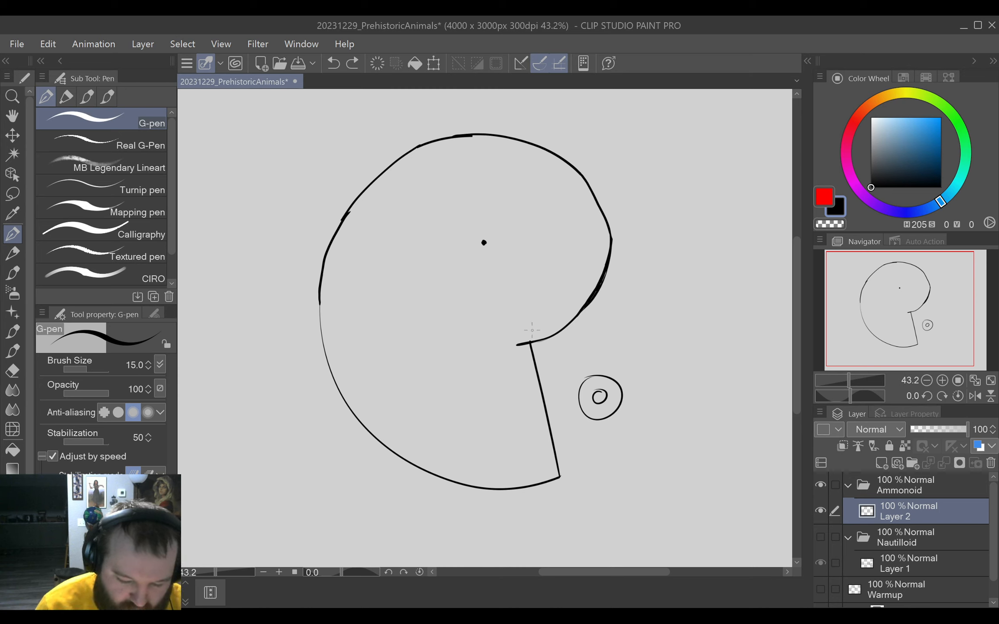
mouse_move(464, 199)
mouse_down()
mouse_move(452, 201)
mouse_move(384, 316)
mouse_move(520, 346)
mouse_up()
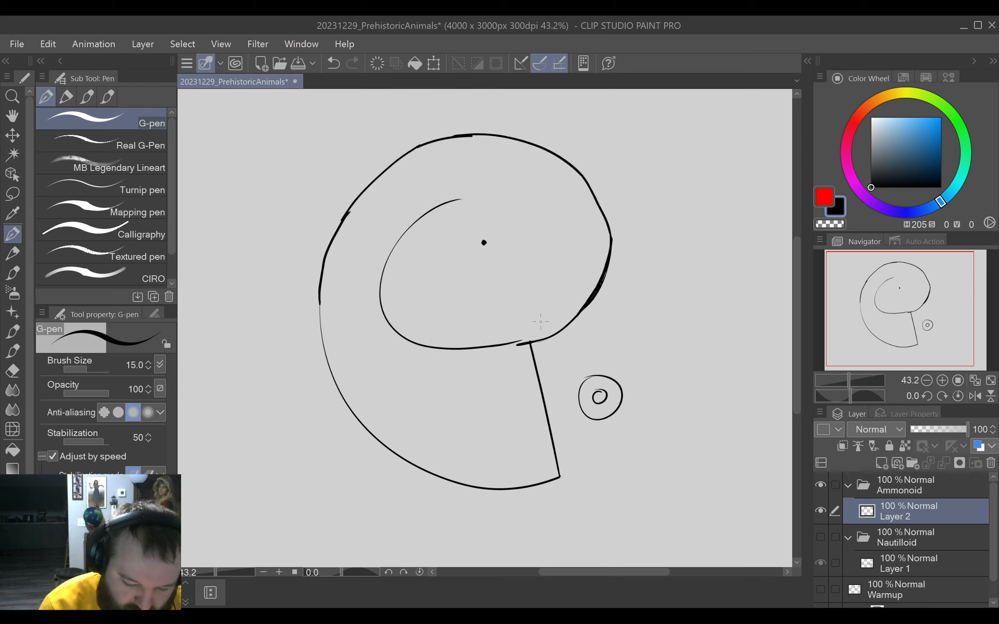
key(ctrl+z)
drag(464, 201, 410, 230)
mouse_move(381, 273)
mouse_down()
mouse_move(455, 355)
mouse_move(531, 343)
mouse_up()
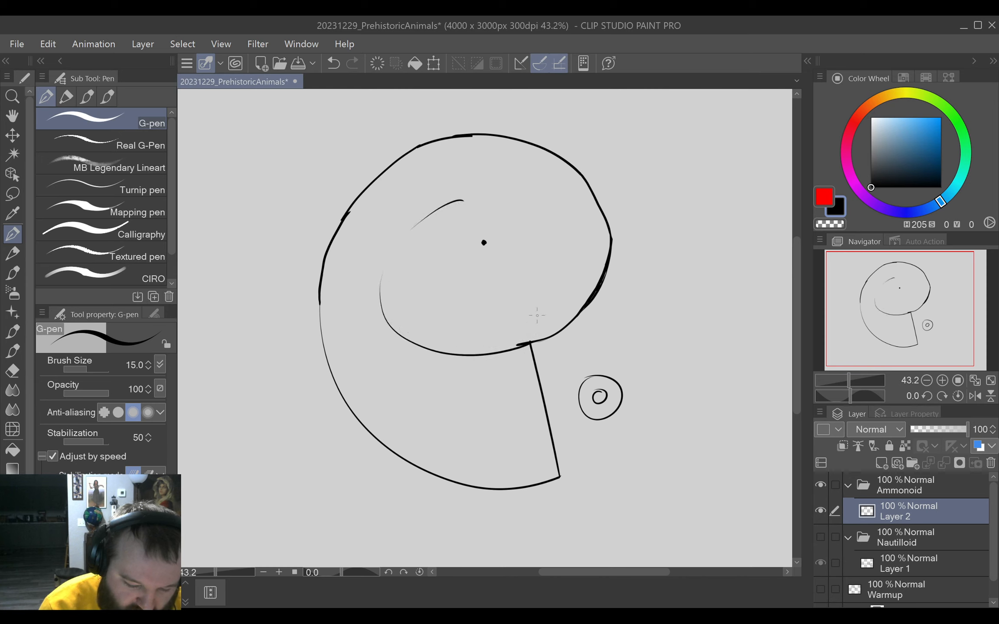
key(ctrl+z)
key(ctrl+z)
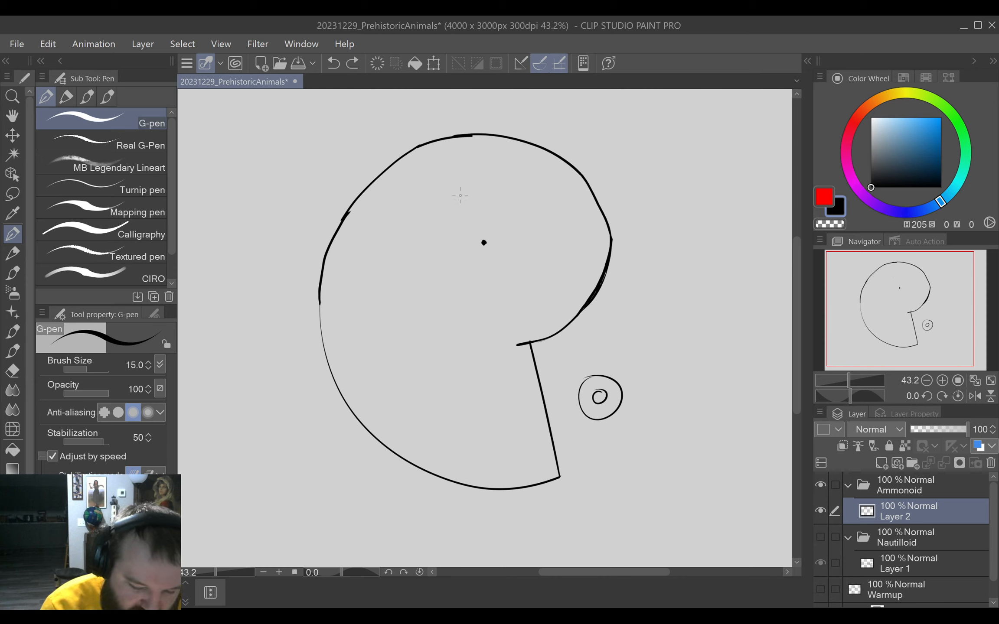
Draw the inner whorl's left curve with the G-pen, from above the centre dot around to the opening's inner corner.
mouse_move(459, 196)
mouse_down()
mouse_move(408, 228)
mouse_move(393, 310)
mouse_move(473, 353)
mouse_move(524, 336)
mouse_up()
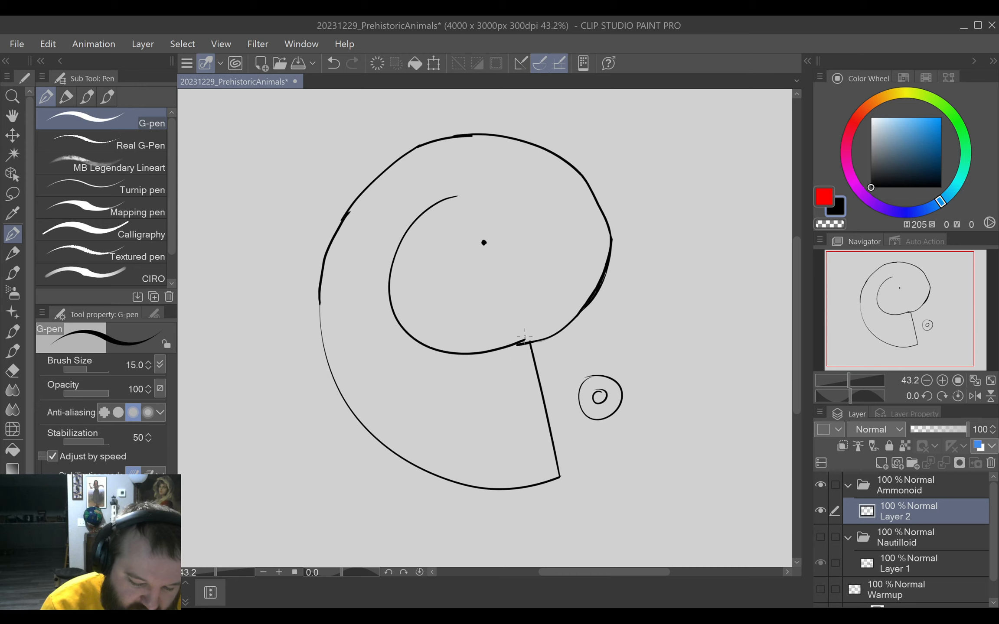
key(ctrl+z)
mouse_move(464, 197)
mouse_down()
mouse_move(435, 210)
mouse_move(397, 300)
mouse_move(480, 351)
mouse_move(523, 345)
mouse_up()
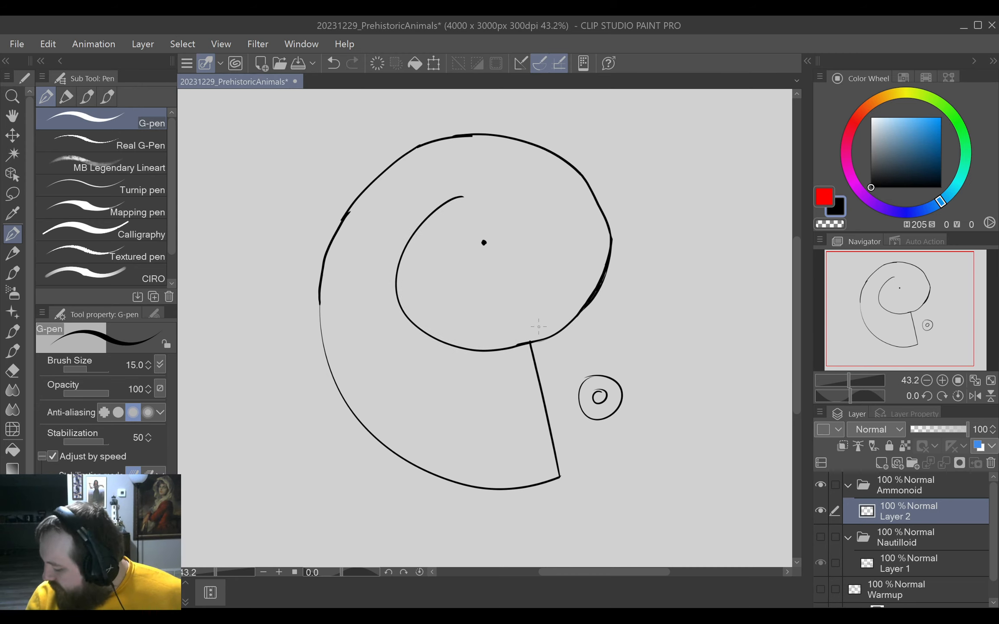
key(ctrl+z)
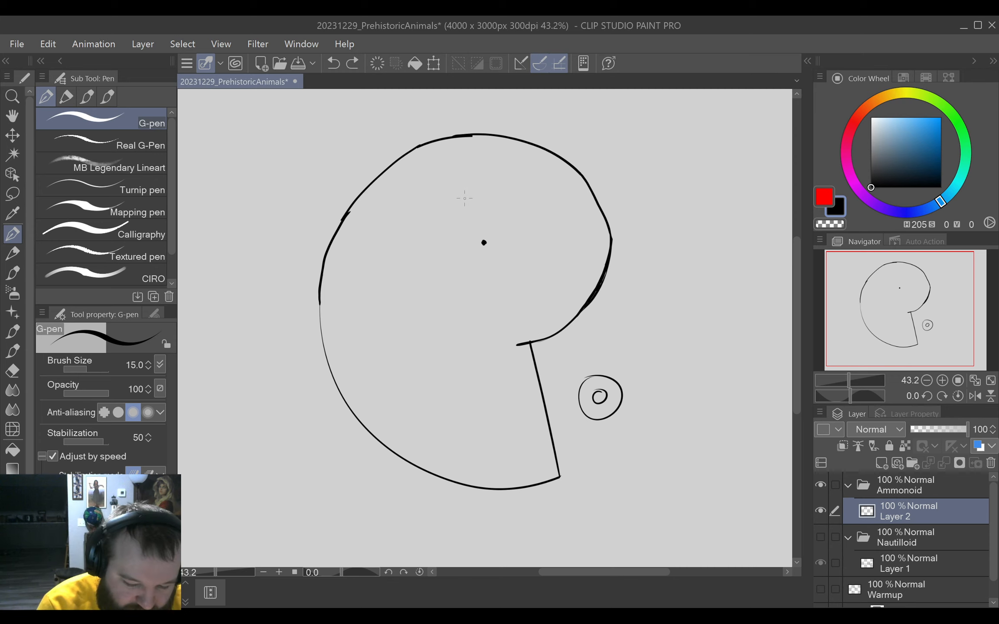
mouse_move(470, 198)
mouse_down()
mouse_move(405, 264)
mouse_move(447, 331)
mouse_move(540, 341)
mouse_up()
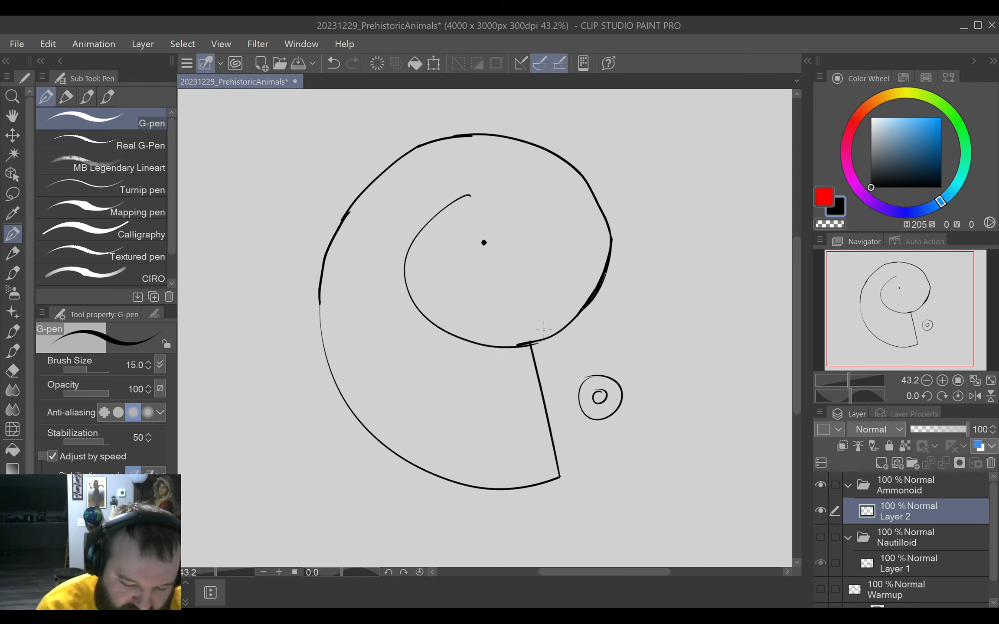
key(ctrl+z)
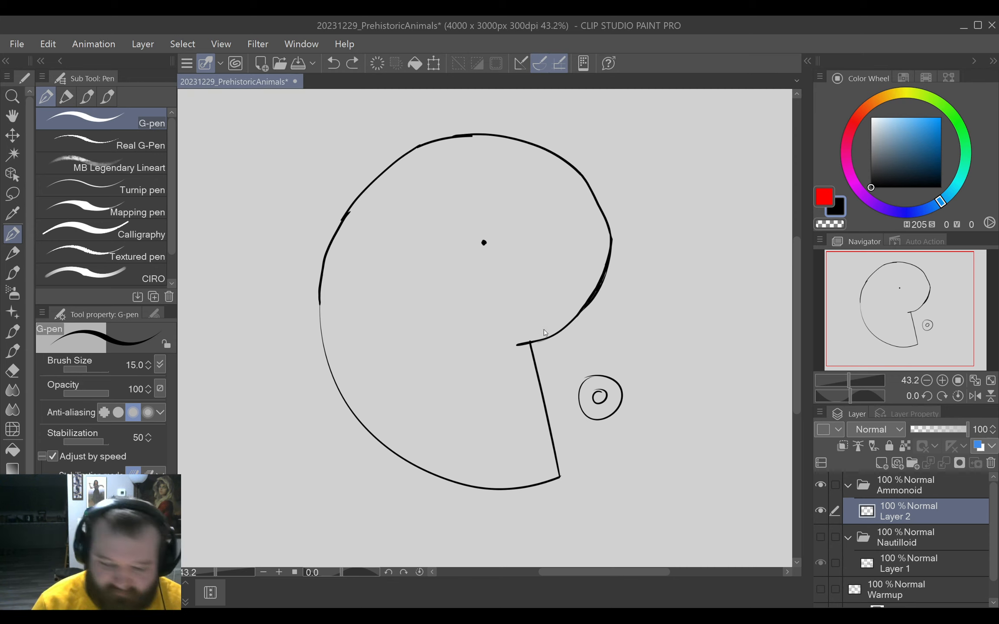
mouse_move(471, 189)
mouse_down()
mouse_move(429, 215)
mouse_move(407, 286)
mouse_move(481, 335)
mouse_move(529, 335)
mouse_up()
key(ctrl+z)
mouse_move(469, 189)
mouse_down()
mouse_move(420, 239)
mouse_move(452, 337)
mouse_move(529, 344)
mouse_up()
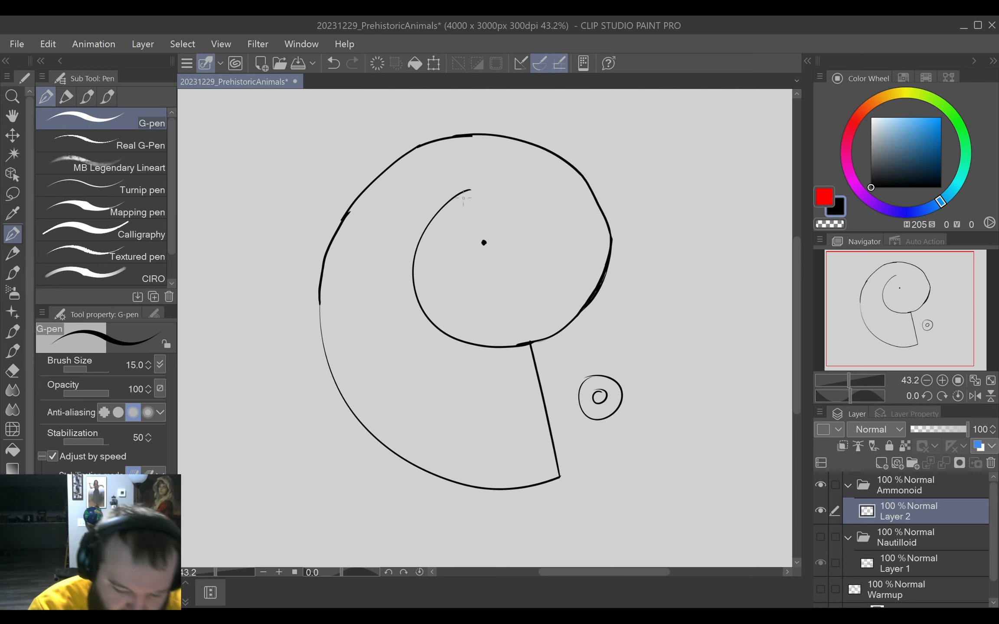
Continue the inner whorl from its upper end over the centre dot and down its right side, curling inward.
mouse_move(471, 188)
mouse_down()
mouse_move(525, 195)
mouse_move(553, 230)
mouse_move(501, 296)
mouse_up()
key(ctrl+z)
mouse_move(470, 189)
mouse_down()
mouse_move(488, 186)
mouse_move(543, 223)
mouse_move(508, 278)
mouse_up()
key(ctrl+z)
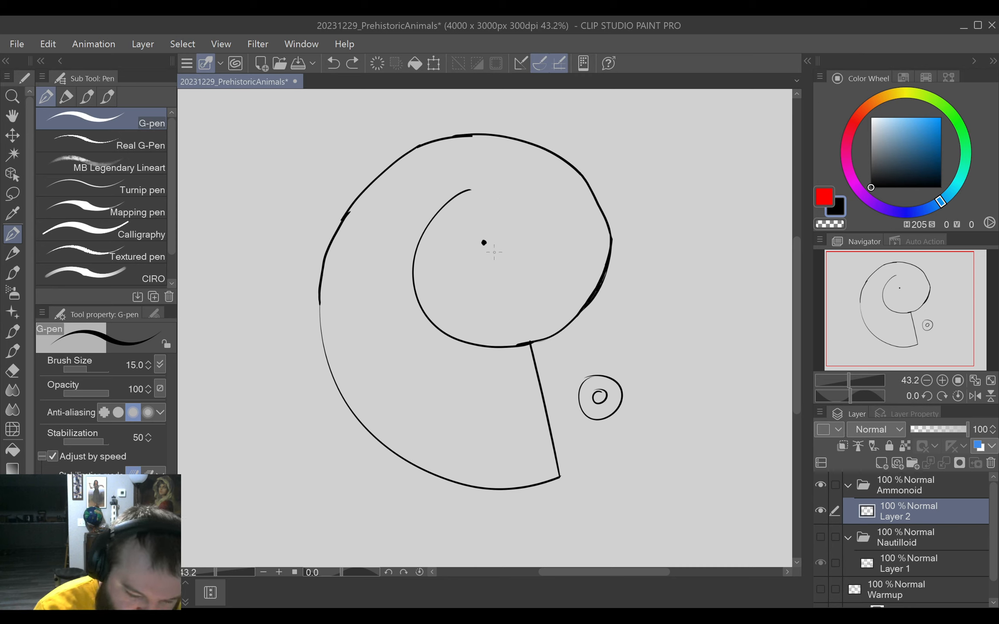
mouse_move(469, 190)
mouse_down()
mouse_move(526, 198)
mouse_move(516, 278)
mouse_up()
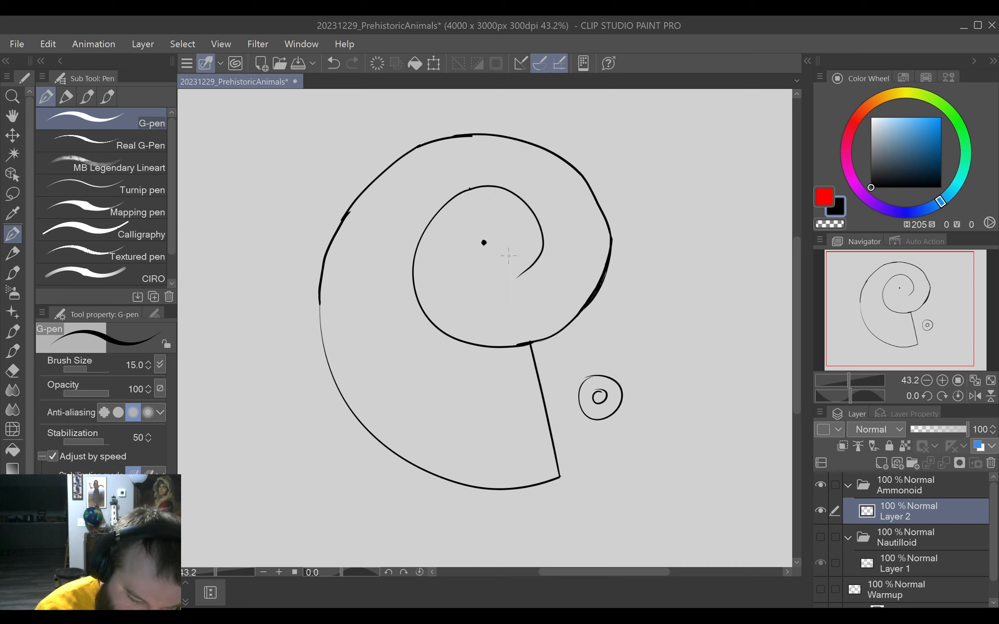
key(ctrl+z)
mouse_move(469, 189)
mouse_down()
mouse_move(529, 202)
mouse_move(509, 278)
mouse_up()
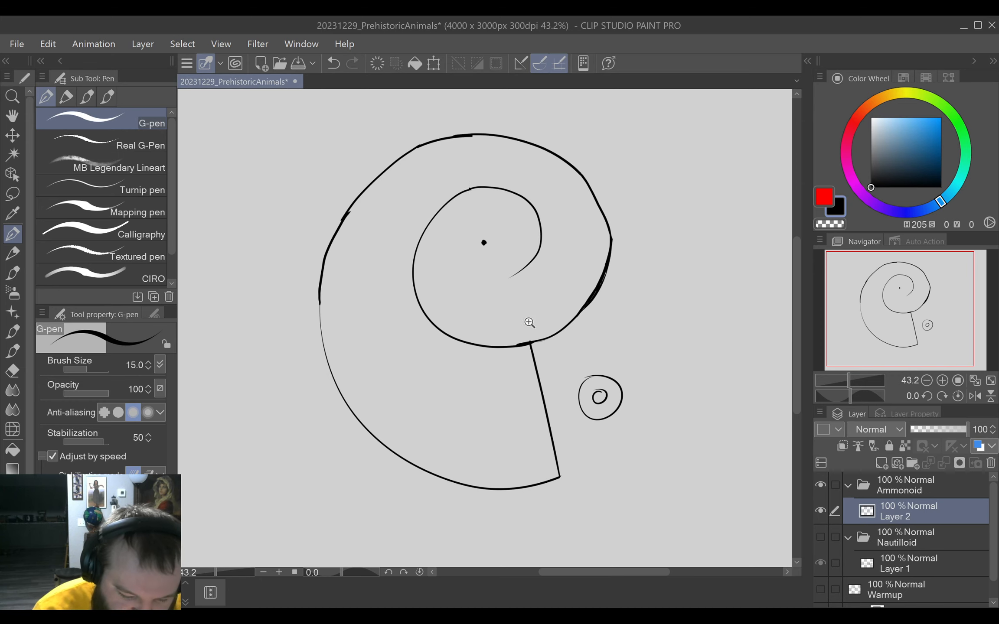
Extend the spiral from its inner tip with a G-pen curve passing below the centre dot and up its left side.
mouse_move(530, 322)
mouse_down()
mouse_move(547, 298)
mouse_move(565, 367)
mouse_move(468, 477)
mouse_move(461, 459)
mouse_move(433, 451)
mouse_up()
mouse_move(508, 370)
mouse_down()
mouse_move(519, 314)
mouse_move(634, 271)
mouse_up()
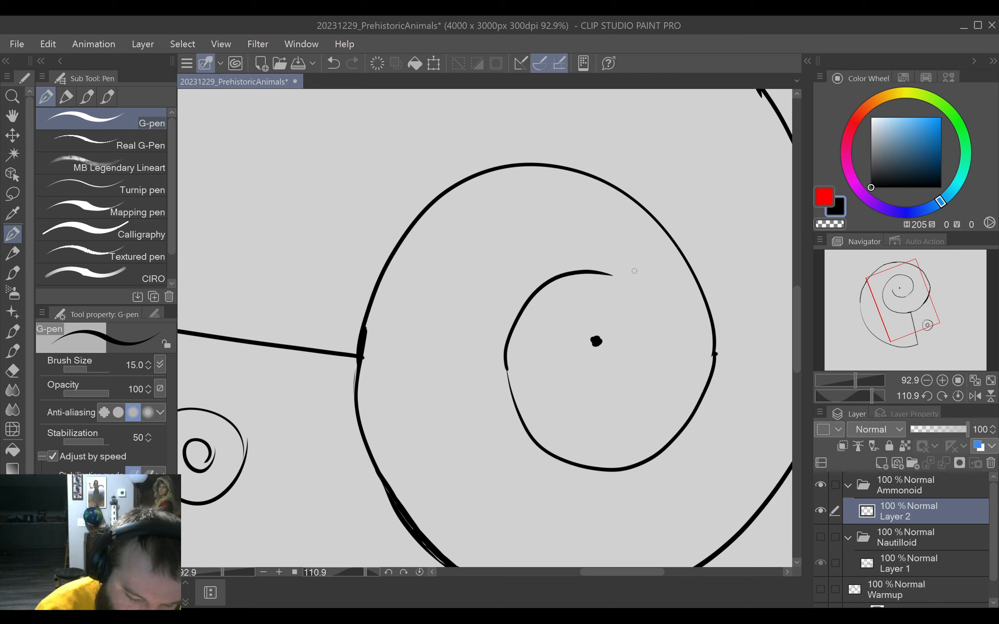
key(ctrl+z)
key(ctrl+z)
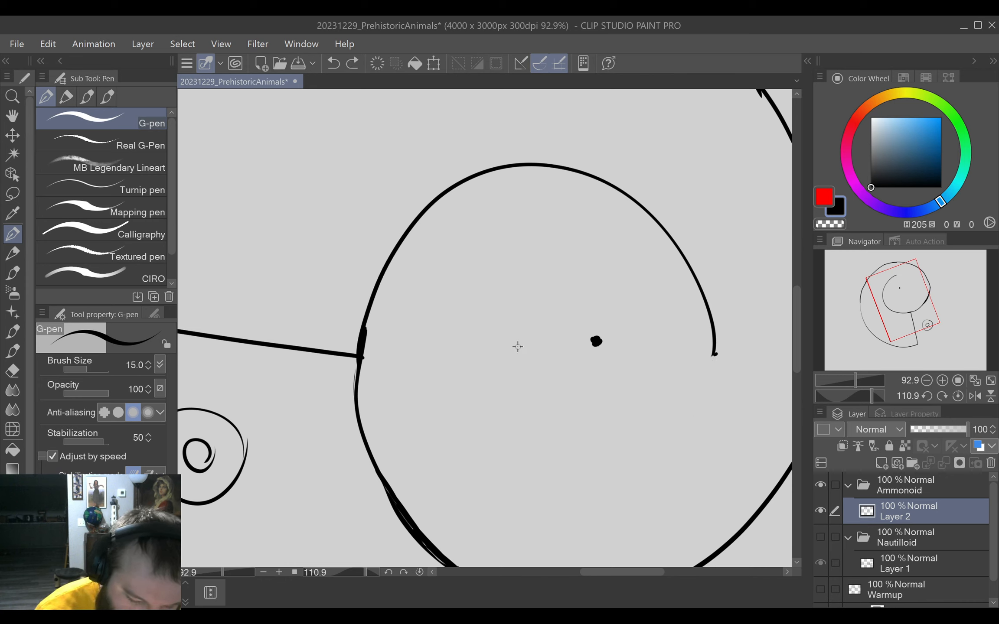
key(ctrl+y)
mouse_move(515, 402)
mouse_down()
mouse_move(510, 322)
mouse_move(551, 261)
mouse_move(624, 307)
mouse_up()
key(ctrl+z)
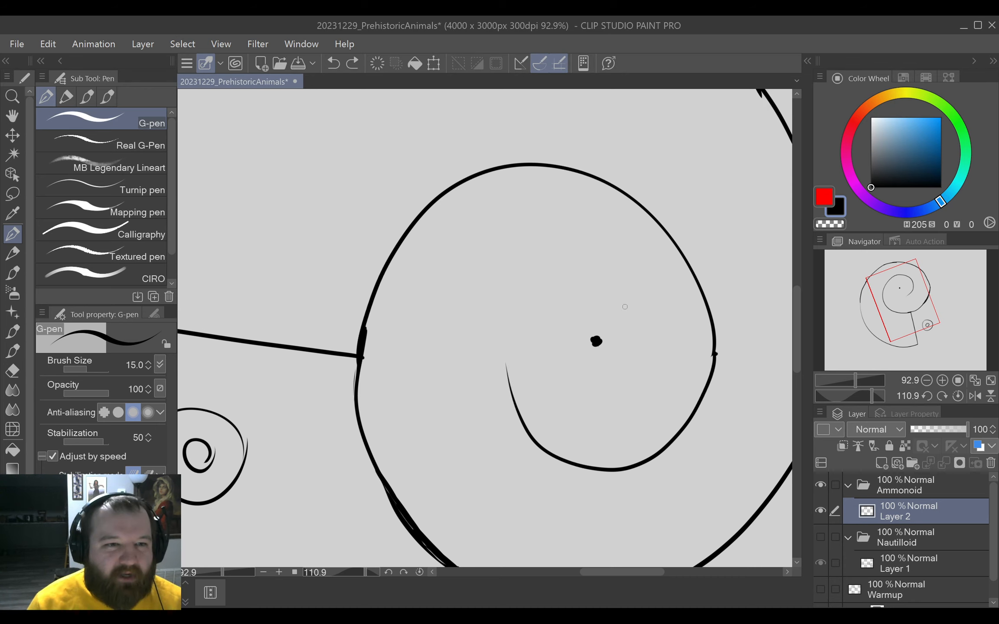
mouse_move(511, 366)
mouse_down()
mouse_move(505, 372)
mouse_move(553, 265)
mouse_move(646, 345)
mouse_move(617, 401)
mouse_move(649, 394)
mouse_move(676, 303)
mouse_move(537, 170)
mouse_move(462, 239)
mouse_up()
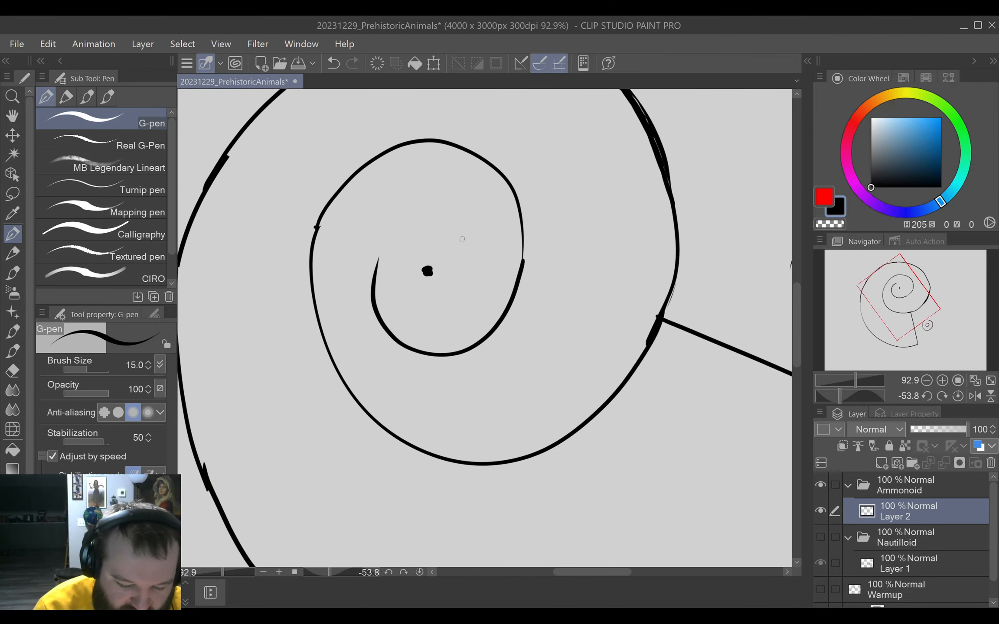
Wind the spiral another turn inward with G-pen strokes and erase the centre dot.
mouse_move(379, 259)
mouse_down()
mouse_move(392, 232)
mouse_move(453, 213)
mouse_move(482, 326)
mouse_up()
mouse_move(482, 325)
mouse_down()
mouse_move(509, 395)
mouse_move(431, 448)
mouse_move(418, 442)
mouse_up()
mouse_move(549, 390)
mouse_down()
mouse_move(522, 412)
mouse_move(430, 402)
mouse_up()
mouse_move(485, 295)
mouse_down()
mouse_move(531, 259)
mouse_move(566, 294)
mouse_move(557, 323)
mouse_up()
key(e)
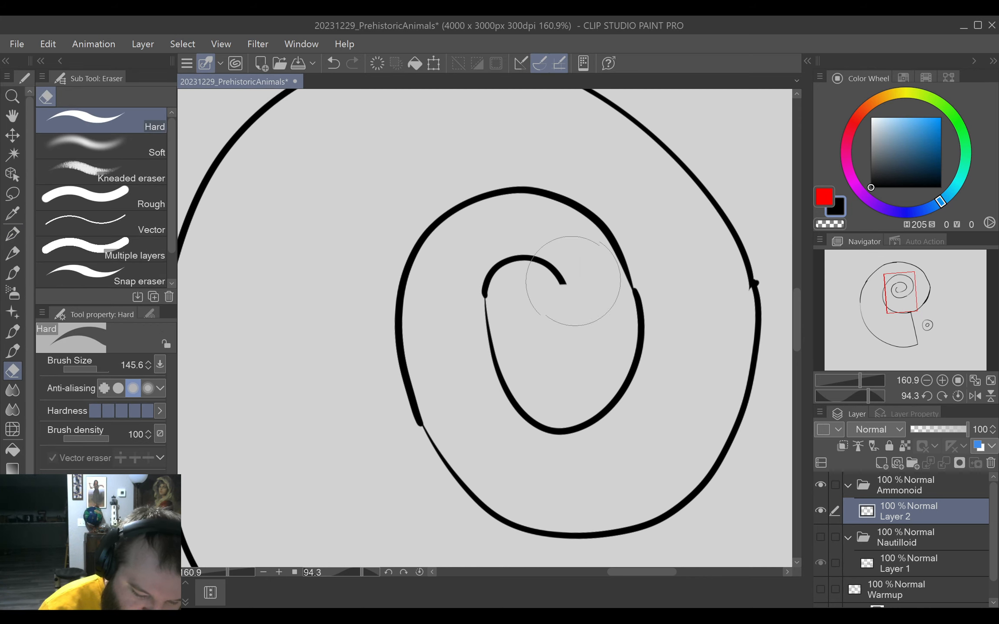
Finish the spiral's innermost curl with a short G-pen hook and thicken the thin joint beside it.
click(12, 234)
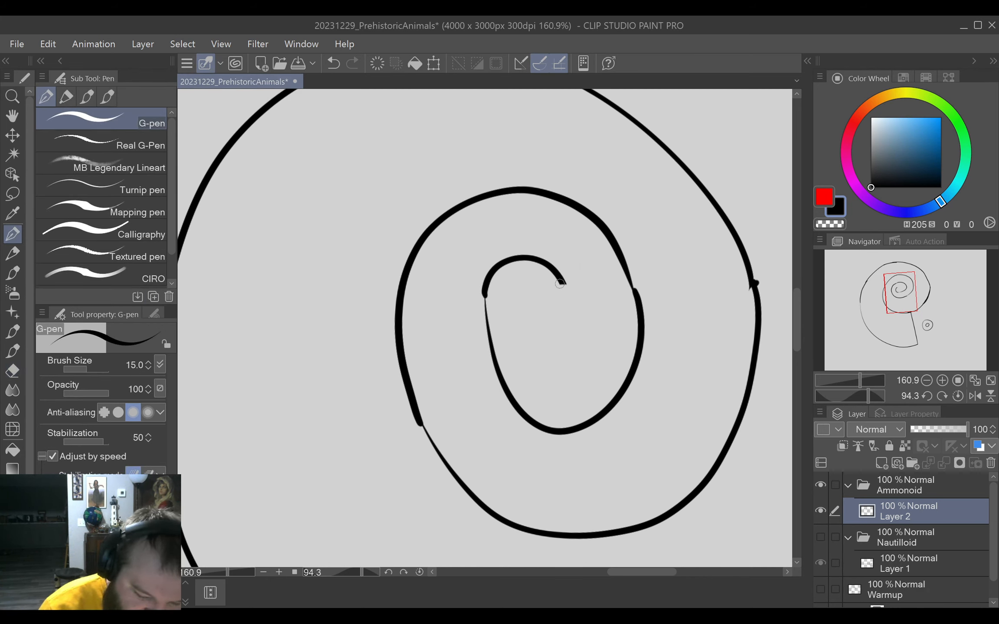
mouse_move(563, 283)
mouse_down()
mouse_move(546, 323)
mouse_move(564, 283)
mouse_move(546, 325)
mouse_up()
drag(483, 287, 492, 333)
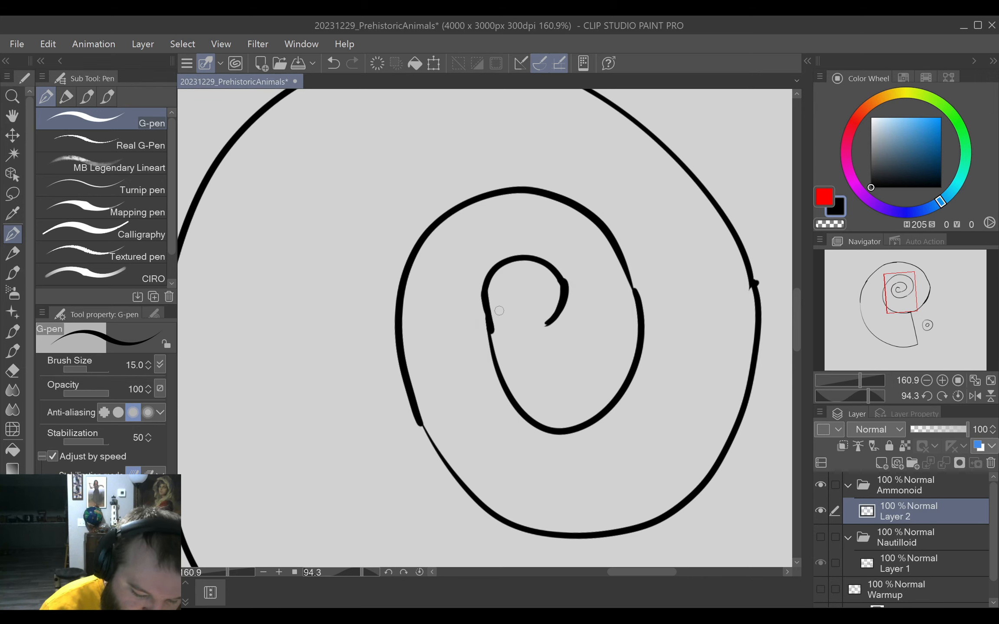
click(419, 572)
key(ctrl+0)
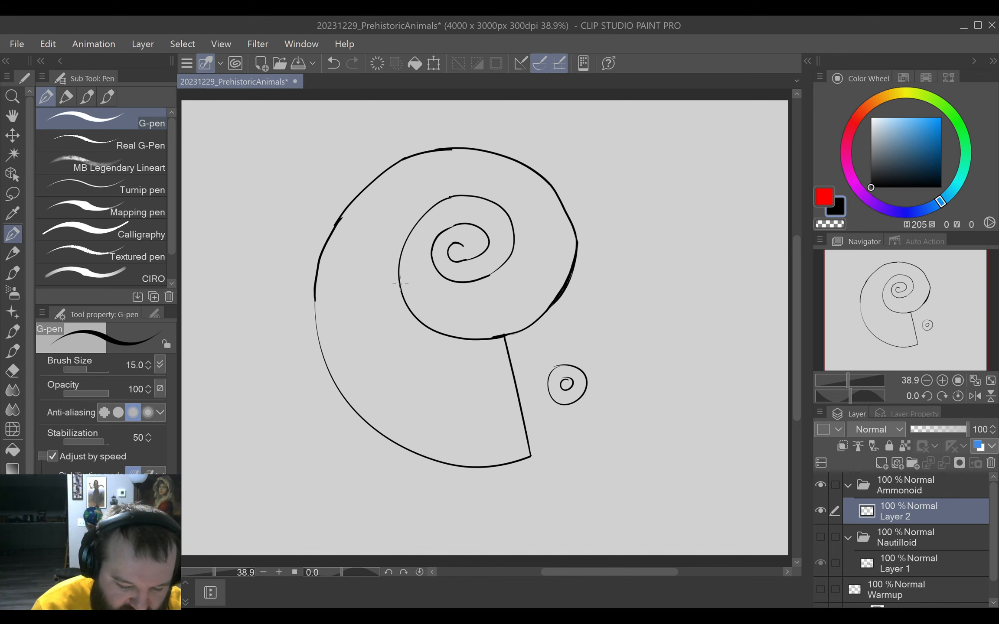
mouse_move(497, 329)
mouse_down()
mouse_move(499, 299)
mouse_move(519, 358)
mouse_up()
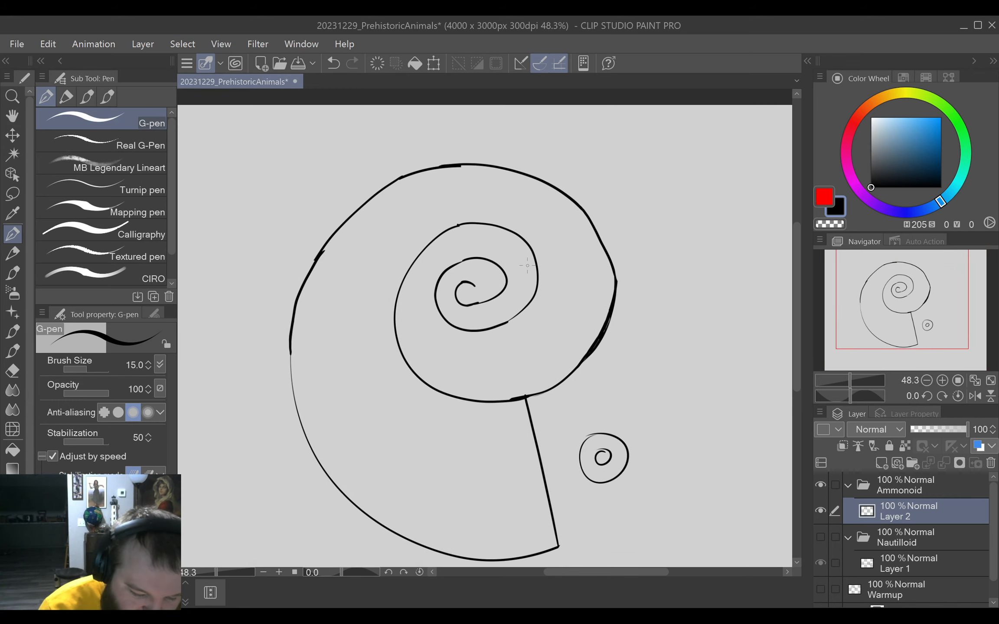
Erase the left side of the ammonoid's inner whorl and try redrawing it as a wider G-pen curve.
key(e)
mouse_move(448, 225)
mouse_down()
mouse_move(393, 285)
mouse_move(382, 342)
mouse_move(395, 326)
mouse_move(401, 346)
mouse_up()
key(p)
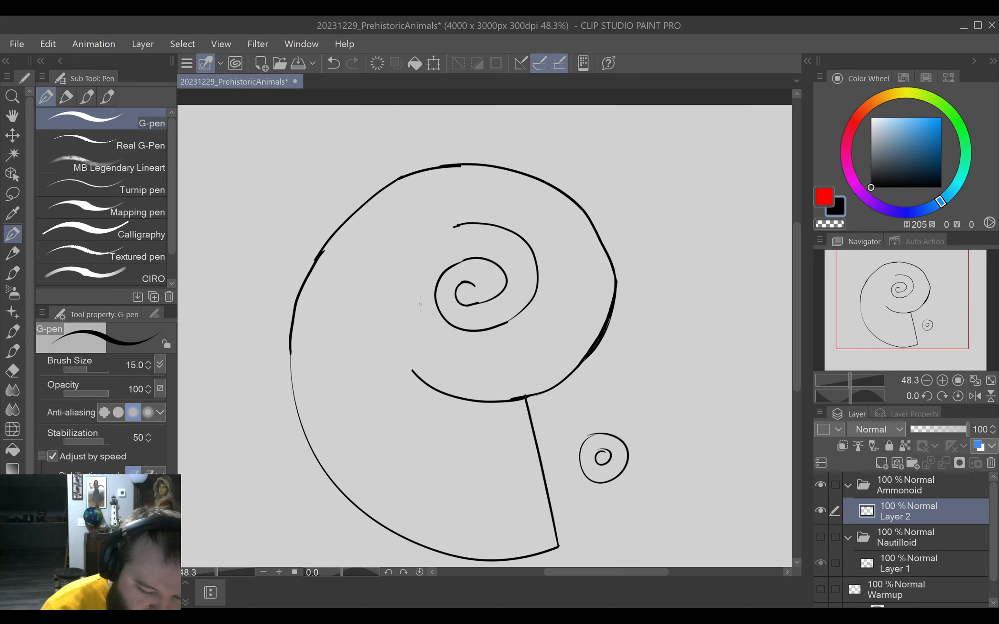
mouse_move(458, 224)
mouse_down()
mouse_move(410, 255)
mouse_move(381, 302)
mouse_move(384, 348)
mouse_move(415, 381)
mouse_up()
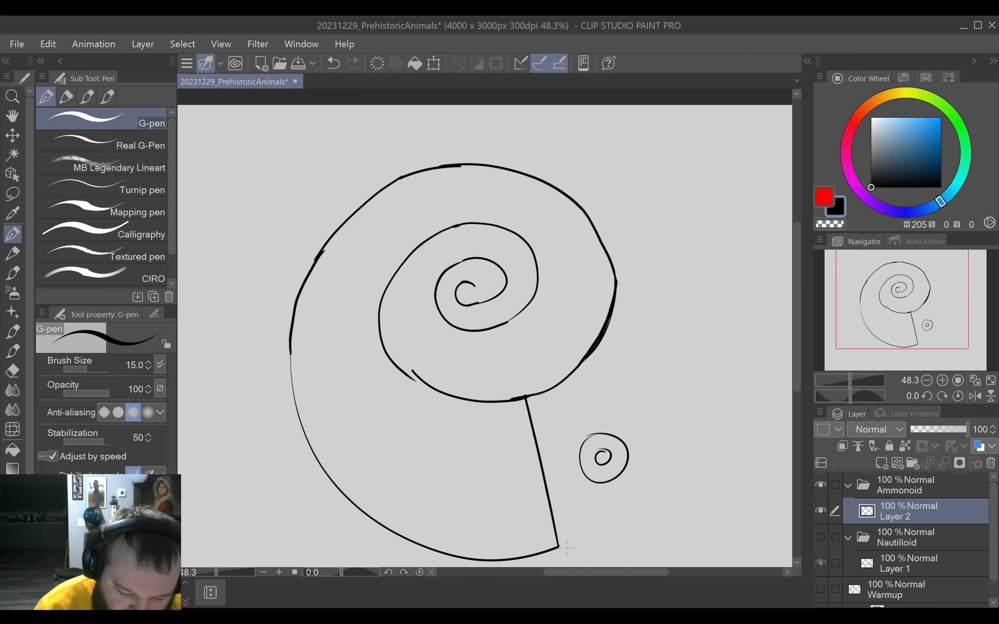
key(ctrl+z)
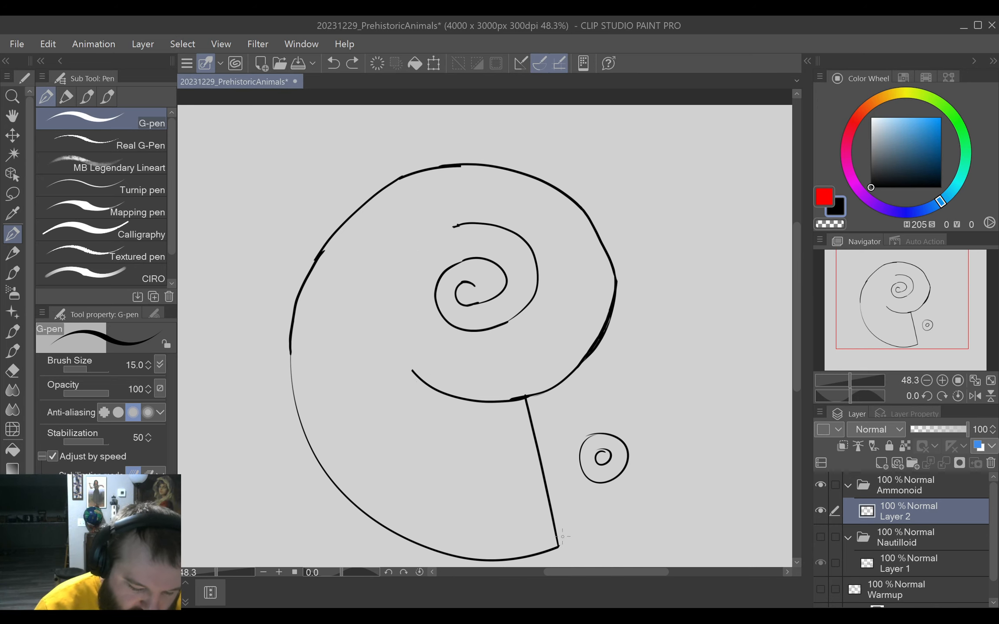
Redraw the inner whorl's left side with a G-pen curve from the lower-left break up to its upper open end.
scroll(590, 383, up, 2)
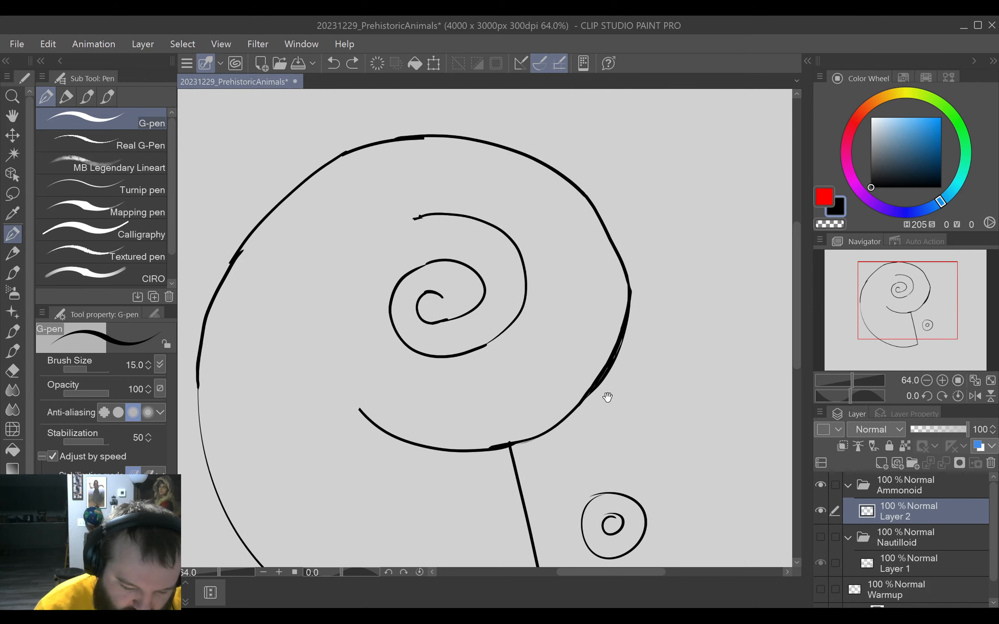
mouse_move(360, 421)
mouse_down()
mouse_move(324, 341)
mouse_move(336, 291)
mouse_move(370, 256)
mouse_move(429, 229)
mouse_up()
key(ctrl+z)
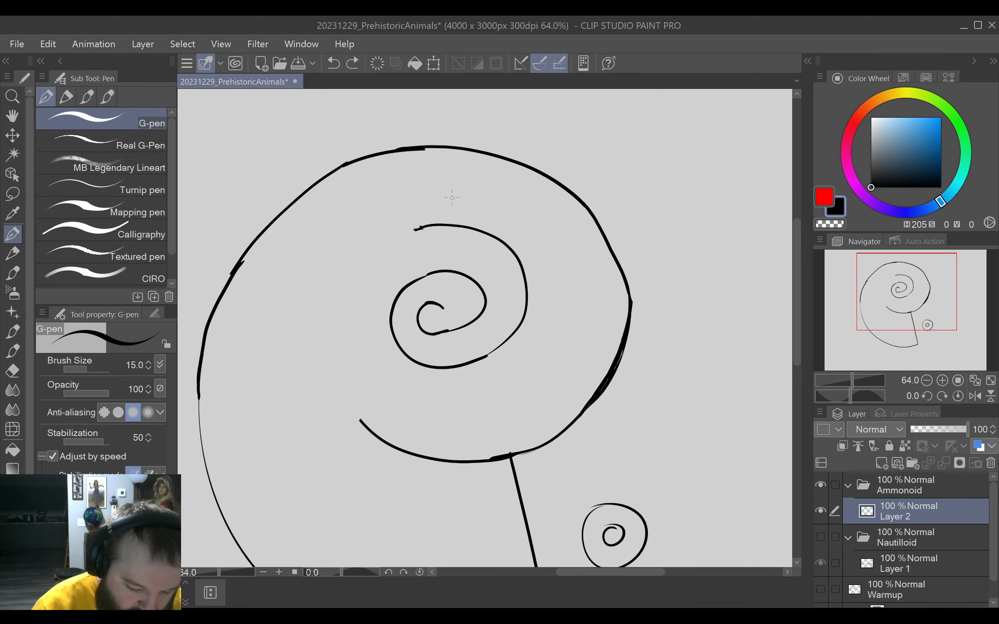
mouse_move(360, 421)
mouse_down()
mouse_move(332, 374)
mouse_move(353, 267)
mouse_move(431, 224)
mouse_up()
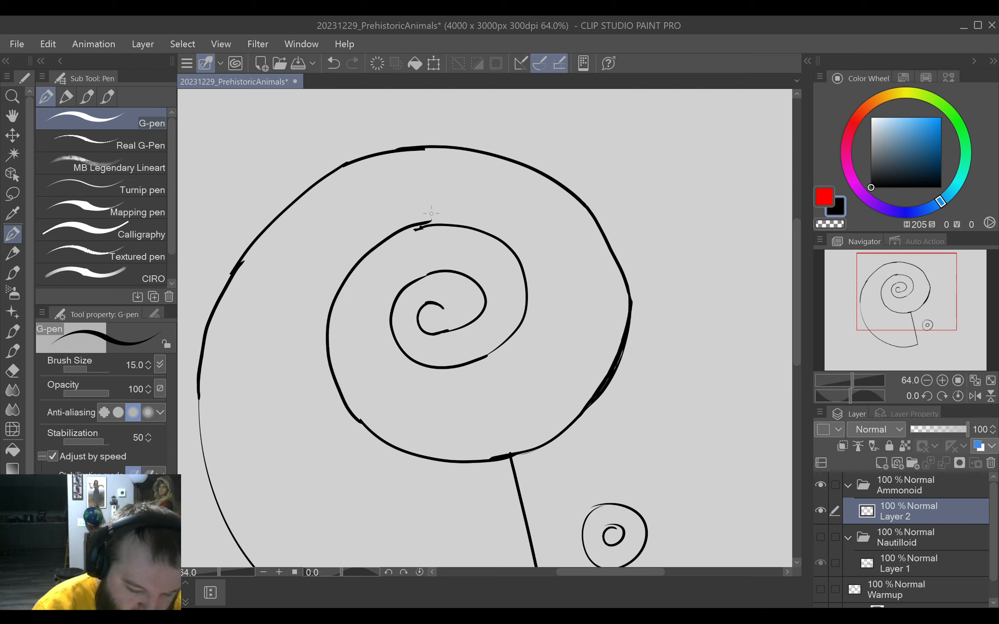
key(ctrl+z)
mouse_move(361, 421)
mouse_down()
mouse_move(332, 376)
mouse_move(325, 314)
mouse_move(369, 250)
mouse_move(418, 227)
mouse_up()
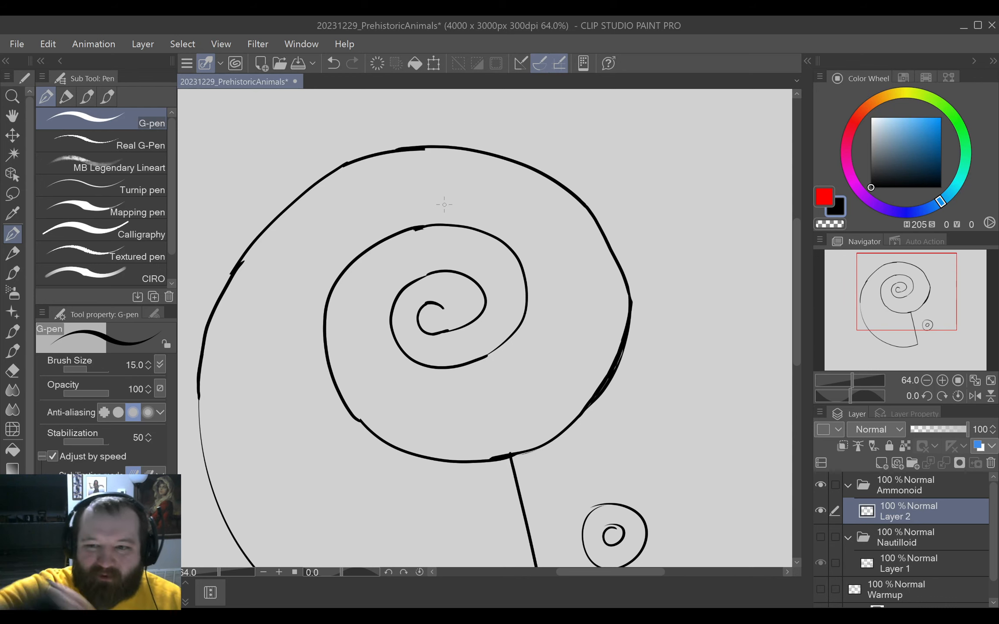
Erase the kinked joint at the inner whorl's lower left and bridge the gap with a short G-pen stroke.
scroll(428, 386, up, 2)
scroll(428, 386, up, 3)
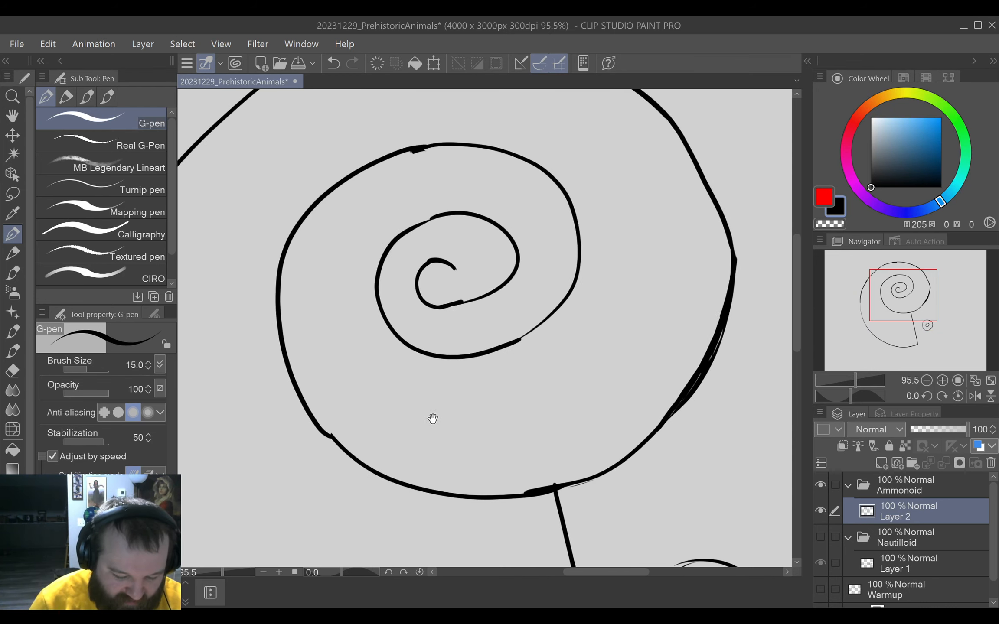
drag(430, 417, 503, 368)
key(e)
key(p)
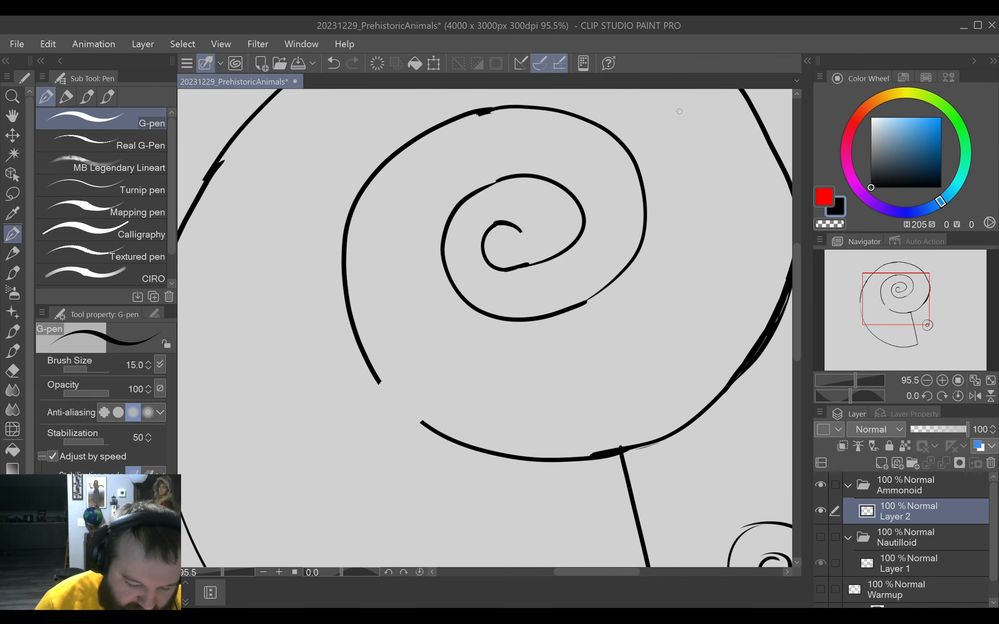
key(ctrl+z)
key(ctrl+z)
key(ctrl+y)
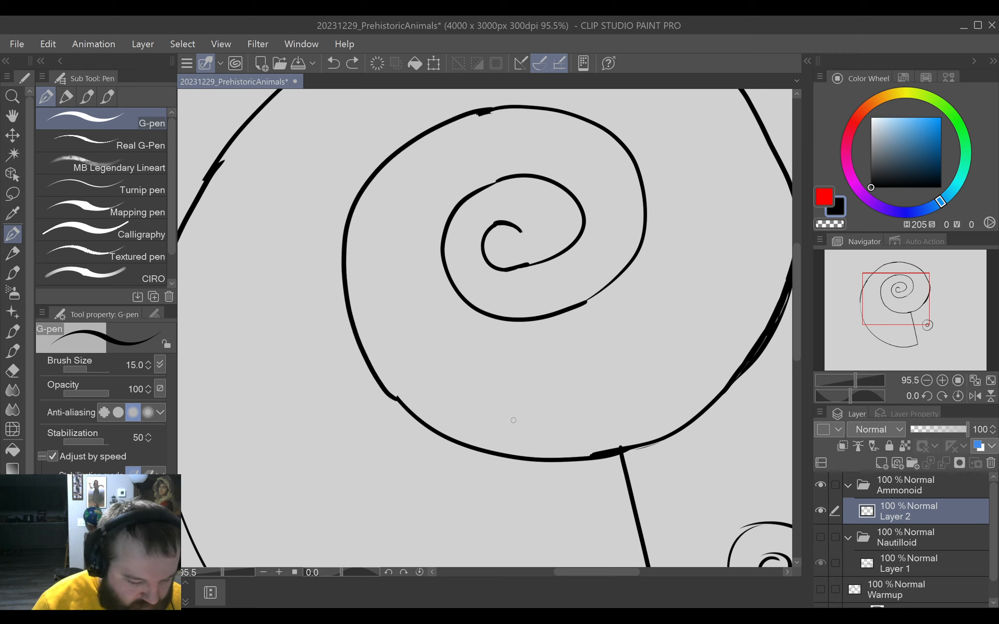
key(ctrl+y)
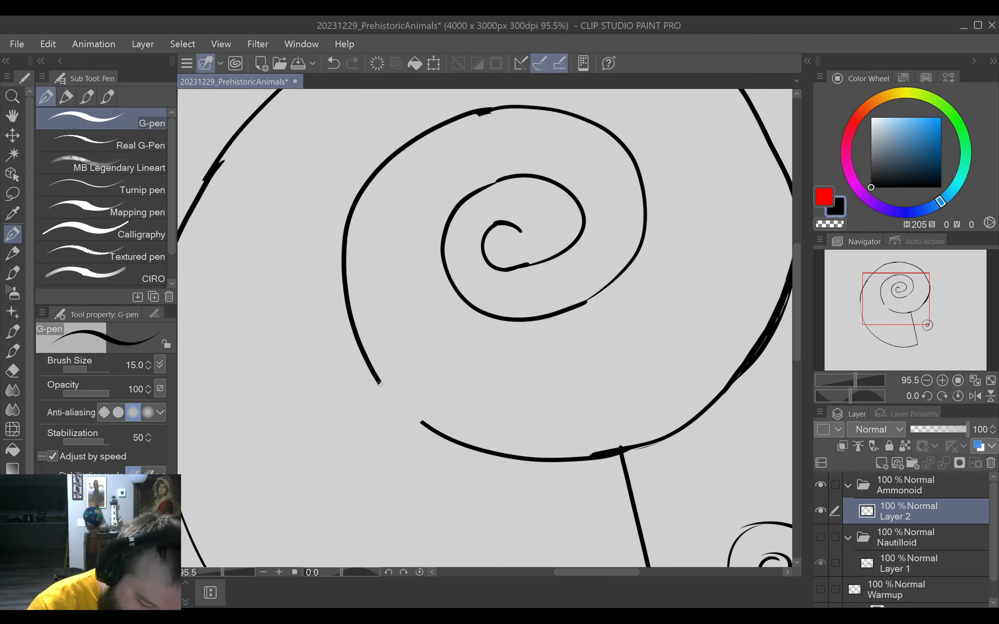
drag(376, 381, 425, 425)
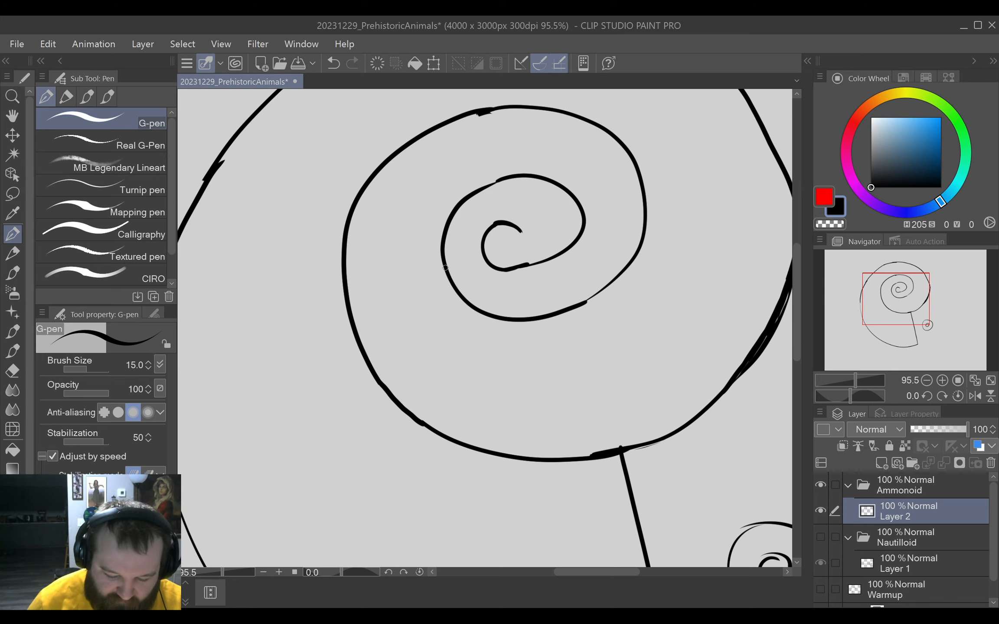
Lasso the small eye beside the shell opening, move it slightly up and left toward the shell, and deselect it.
key(ctrl+0)
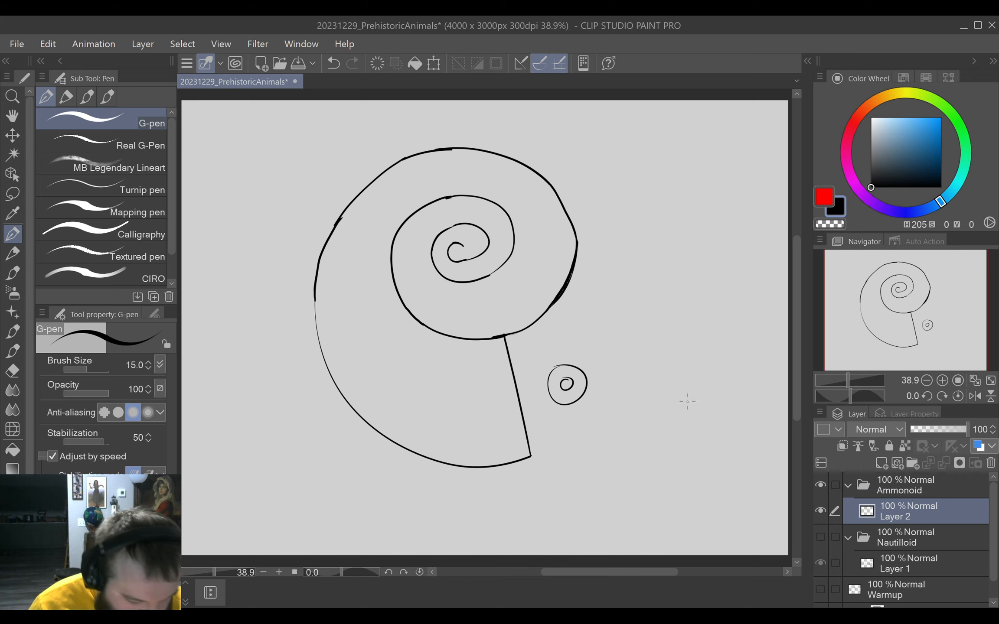
key(m)
drag(605, 332, 580, 325)
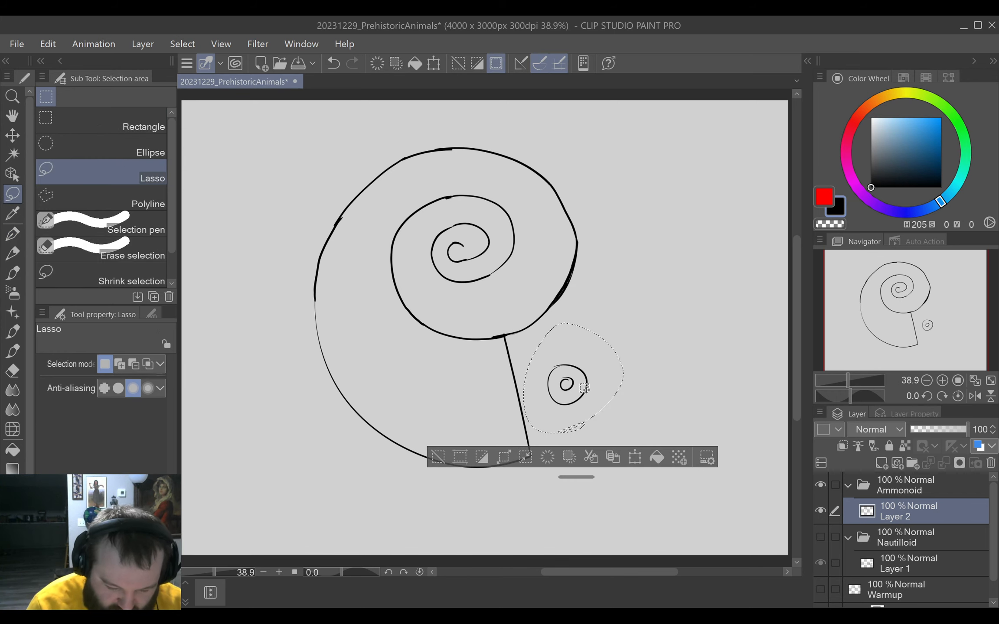
key(ctrl+t)
drag(589, 378, 577, 362)
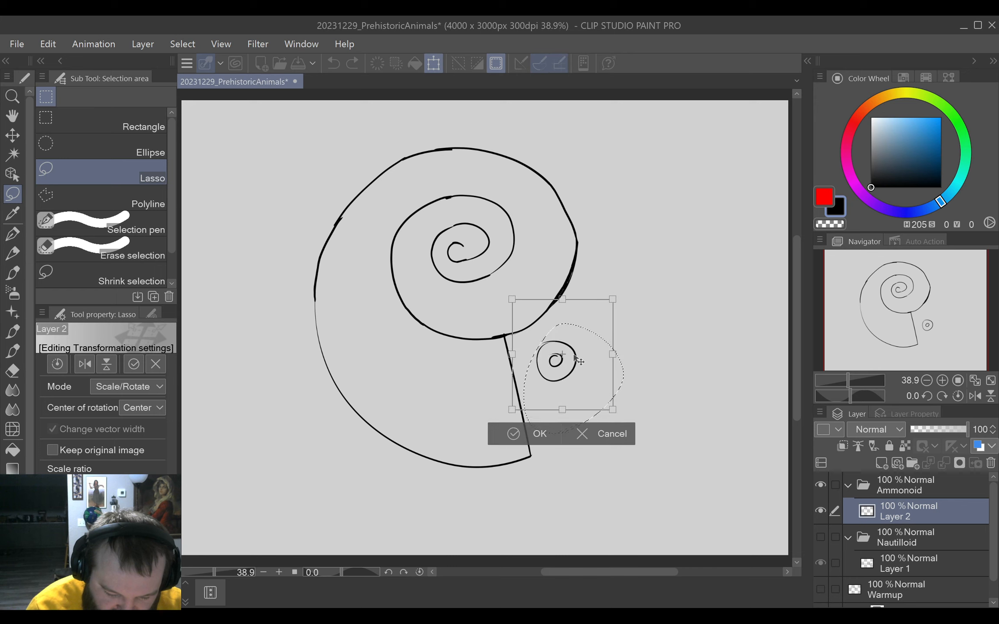
click(532, 442)
click(482, 481)
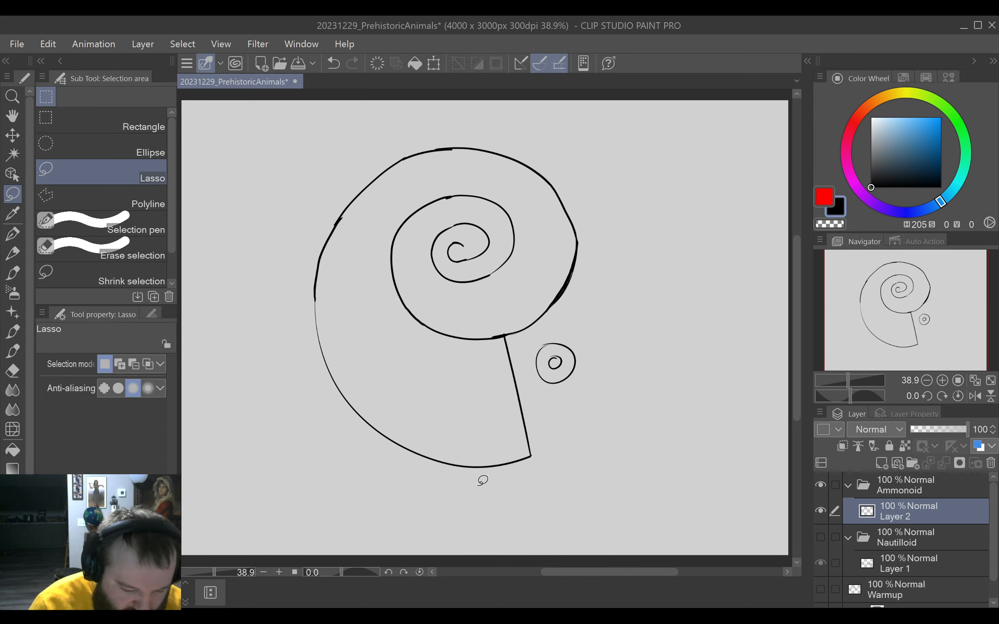
Erase the thin lower outer outline of the shell and shorten the lower end of the straight opening line.
click(19, 235)
key(e)
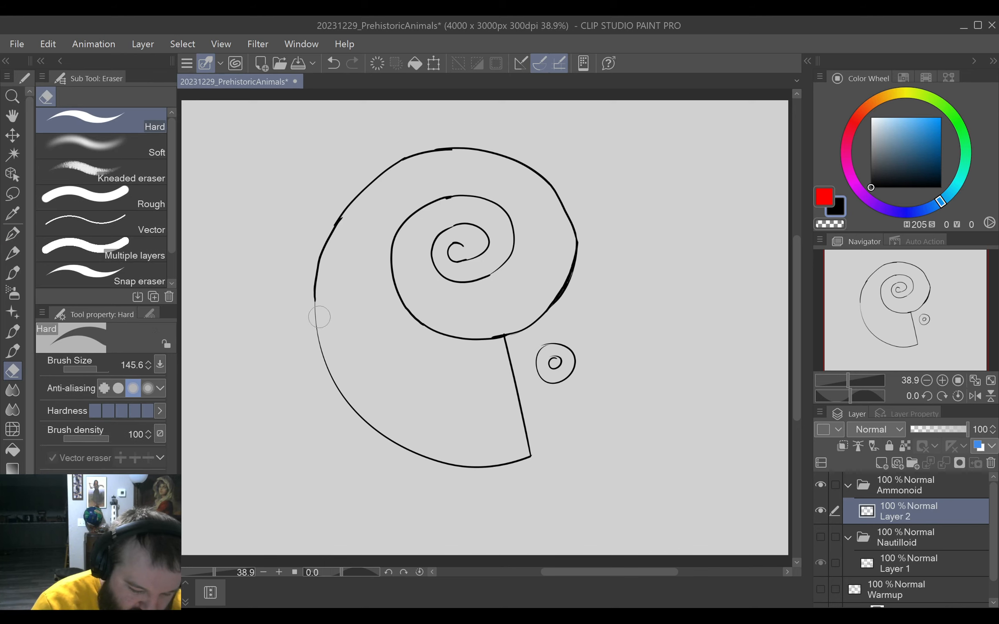
mouse_move(316, 314)
mouse_down()
mouse_move(317, 345)
mouse_move(355, 411)
mouse_move(437, 464)
mouse_move(562, 475)
mouse_move(482, 466)
mouse_move(544, 456)
mouse_up()
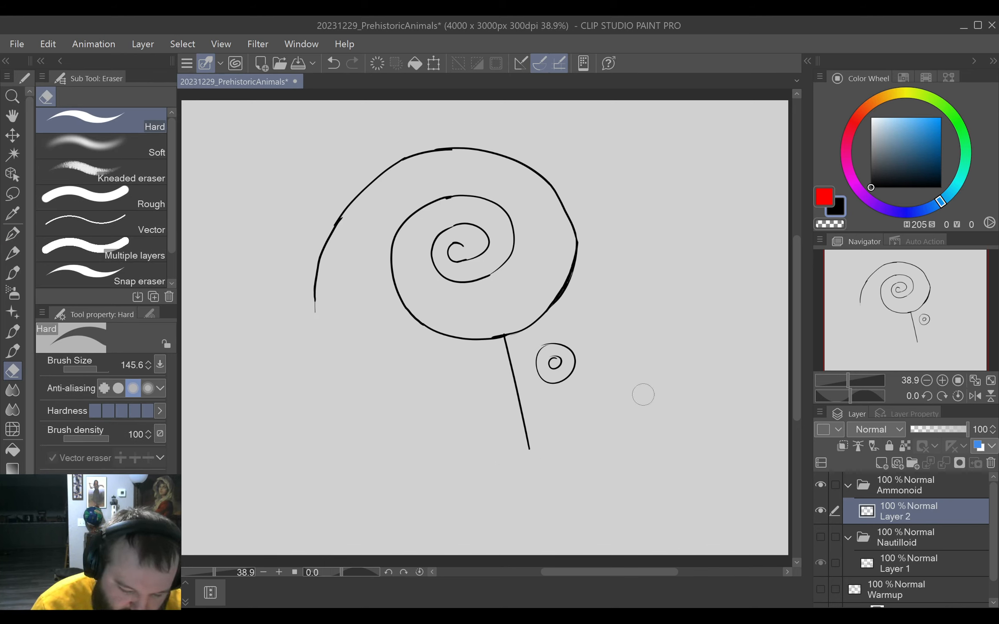
key(p)
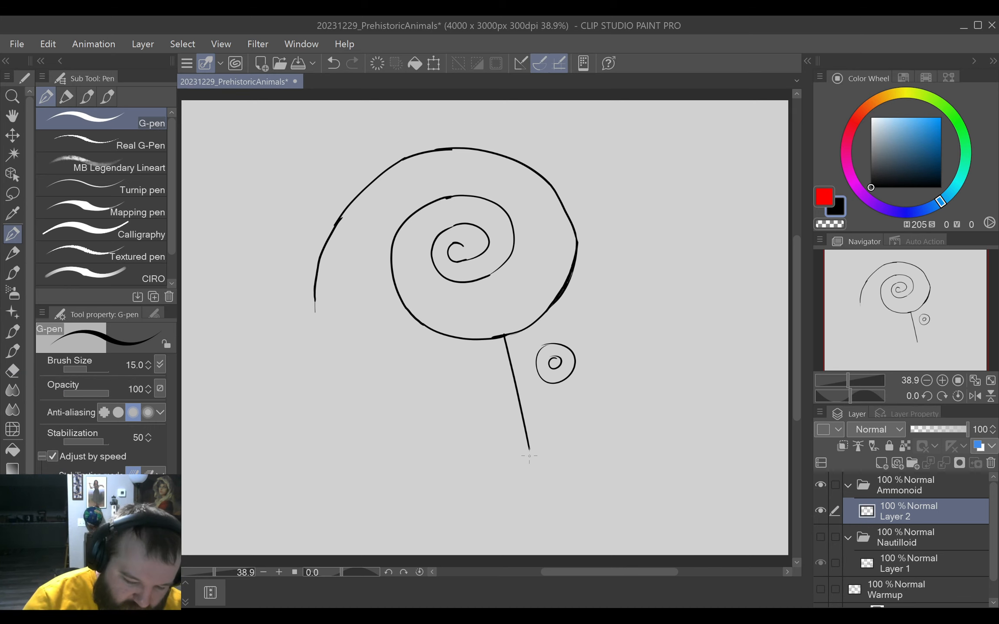
key(e)
mouse_move(528, 442)
mouse_down()
mouse_move(515, 459)
mouse_move(537, 438)
mouse_up()
key(p)
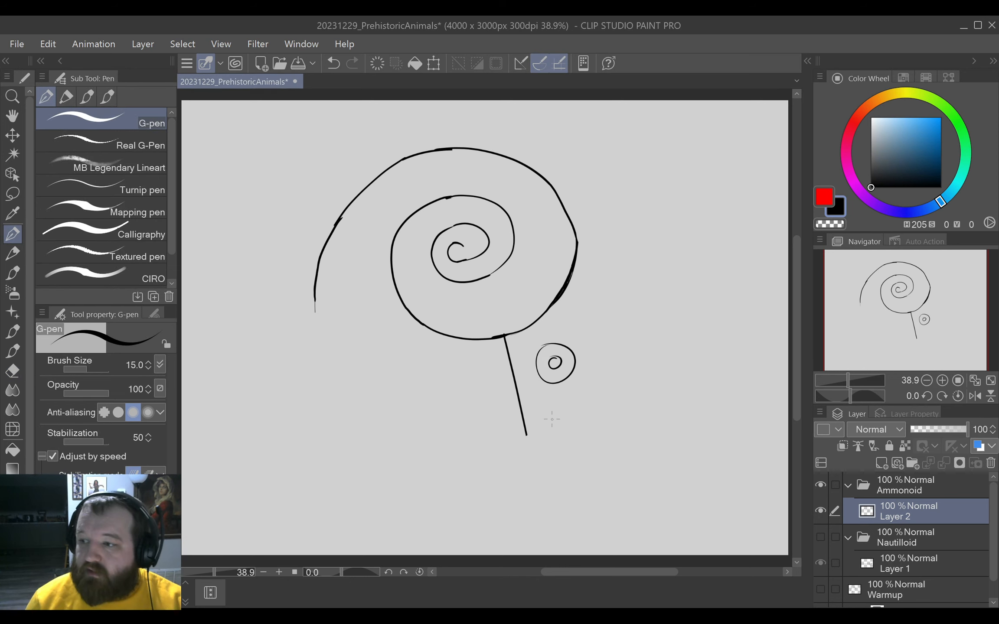
Redraw the shell's lower outer outline as a thicker G-pen curve from its left side to the opening line's lower end.
drag(533, 433, 516, 496)
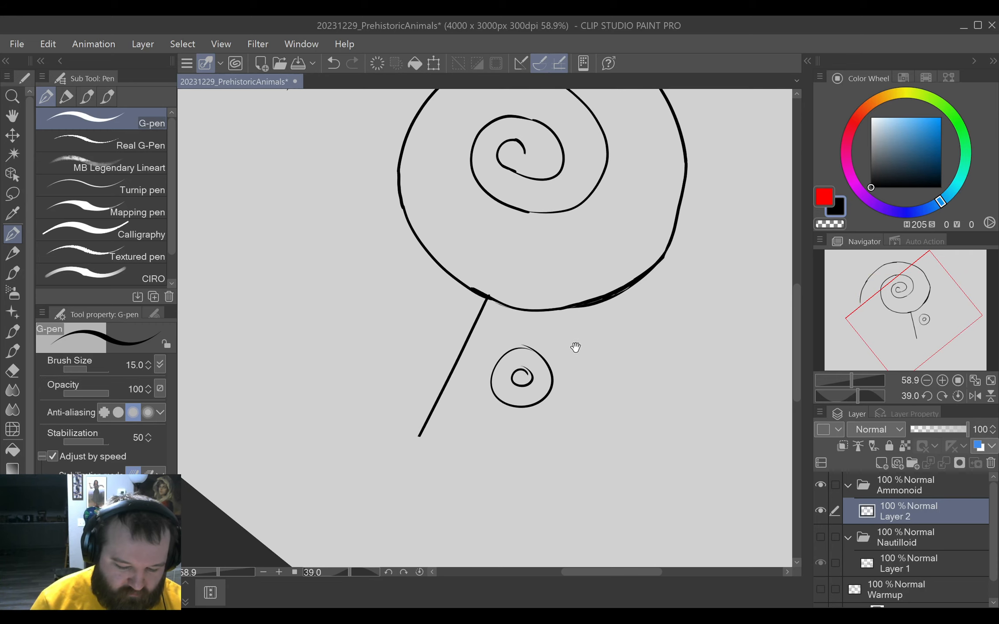
drag(576, 340, 597, 417)
mouse_move(321, 151)
mouse_down()
mouse_move(292, 247)
mouse_move(316, 354)
mouse_move(353, 420)
mouse_move(443, 514)
mouse_up()
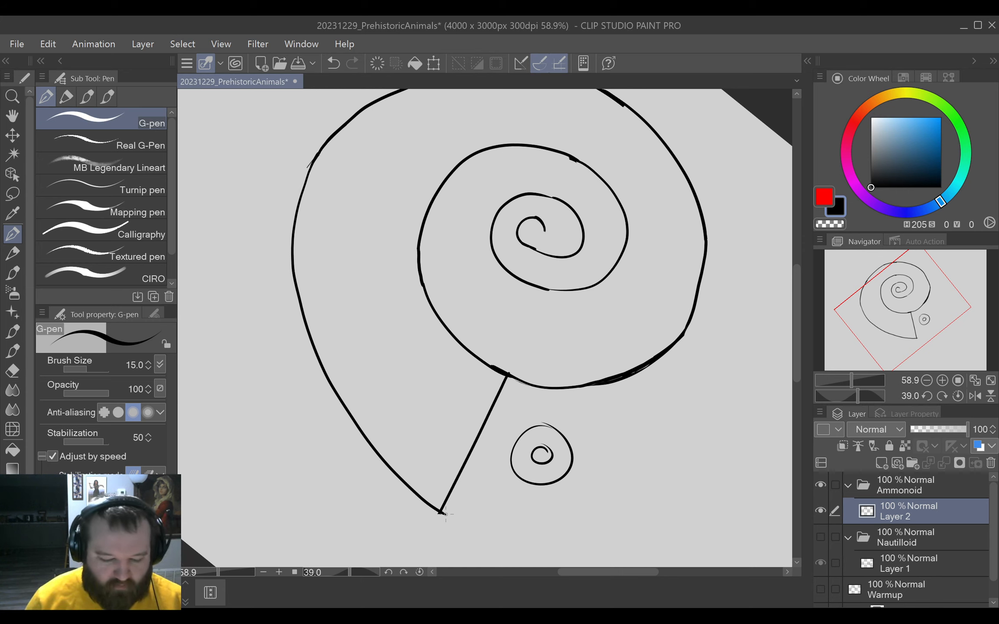
key(ctrl+z)
mouse_move(313, 164)
mouse_down()
mouse_move(276, 263)
mouse_move(306, 379)
mouse_move(384, 476)
mouse_move(441, 514)
mouse_up()
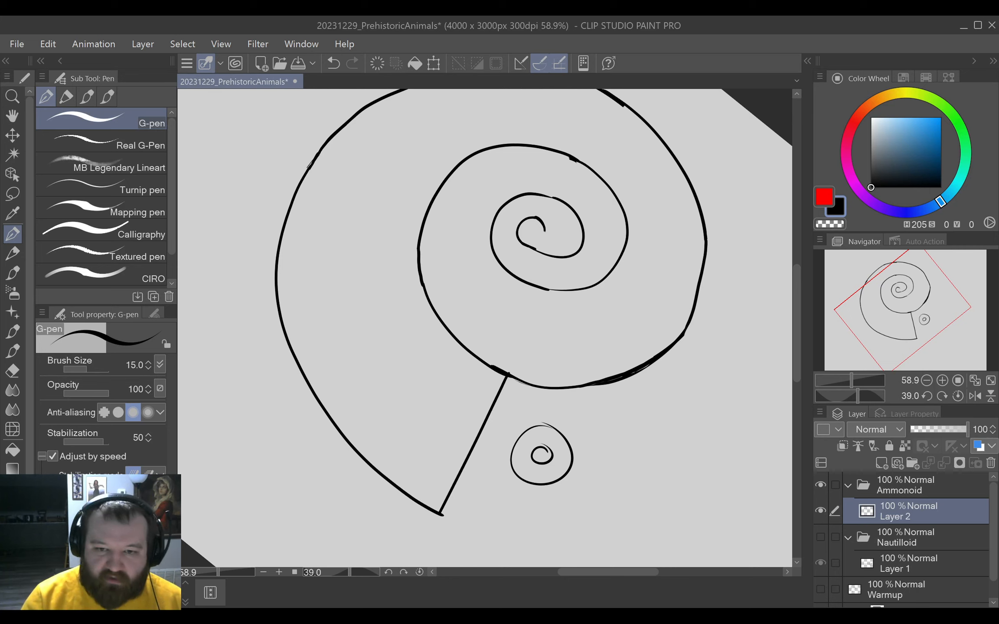
click(419, 572)
scroll(585, 383, down, 3)
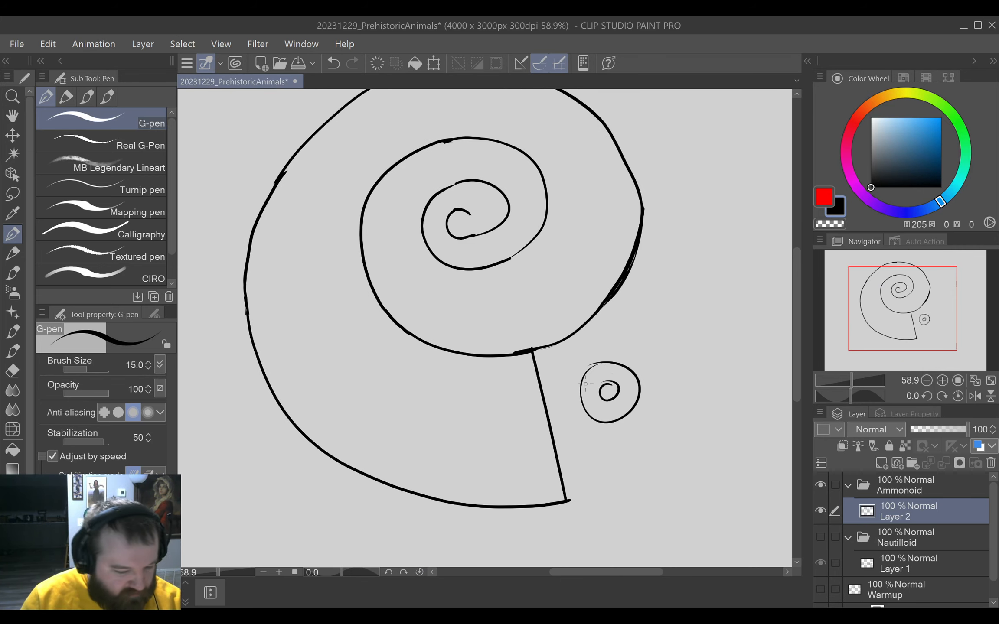
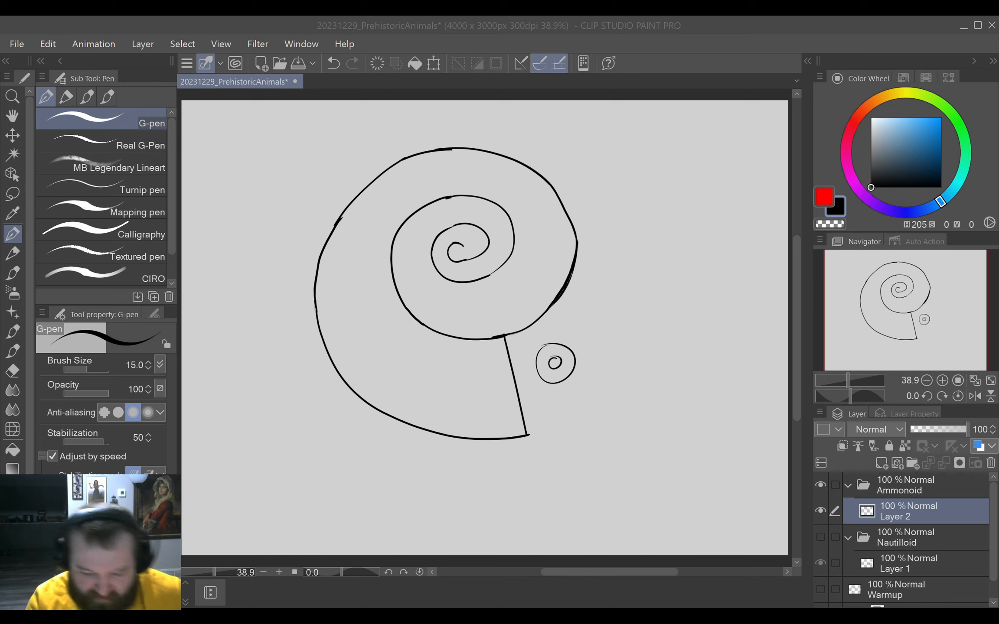
Lasso the eye beside the shell opening, scale it down slightly, move it a little lower, and deselect it.
click(579, 413)
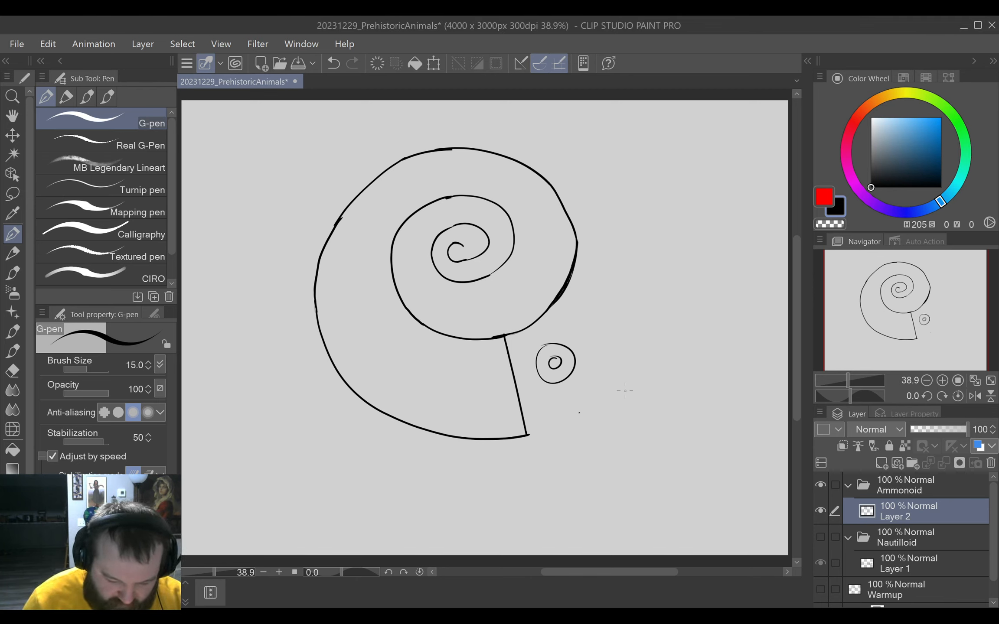
key(ctrl+z)
key(m)
mouse_move(564, 412)
mouse_down()
mouse_move(542, 310)
mouse_move(544, 403)
mouse_up()
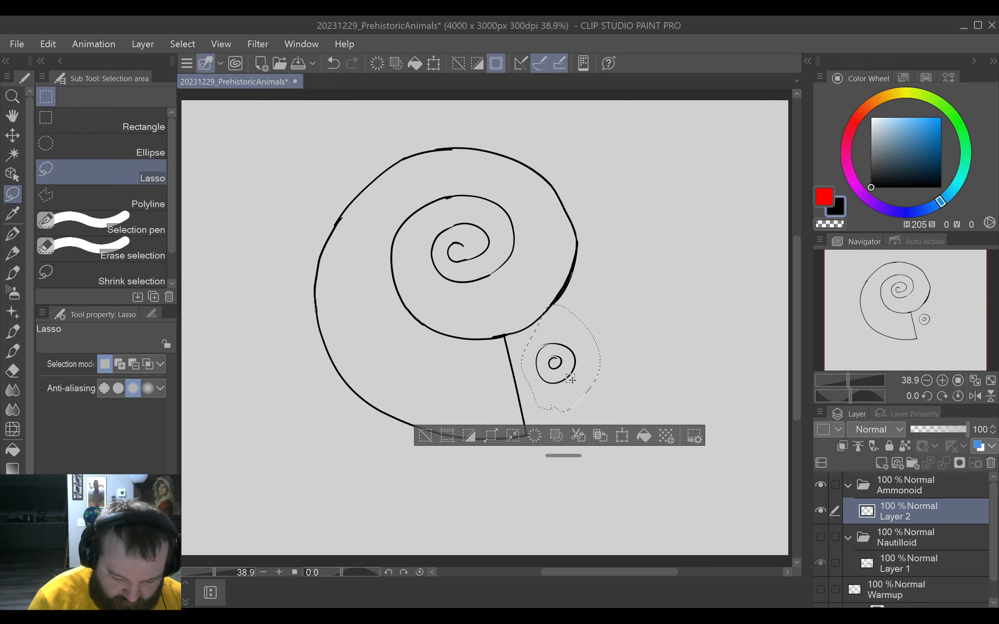
click(426, 437)
mouse_move(563, 397)
mouse_down()
mouse_move(584, 325)
mouse_move(530, 382)
mouse_move(558, 403)
mouse_up()
click(616, 429)
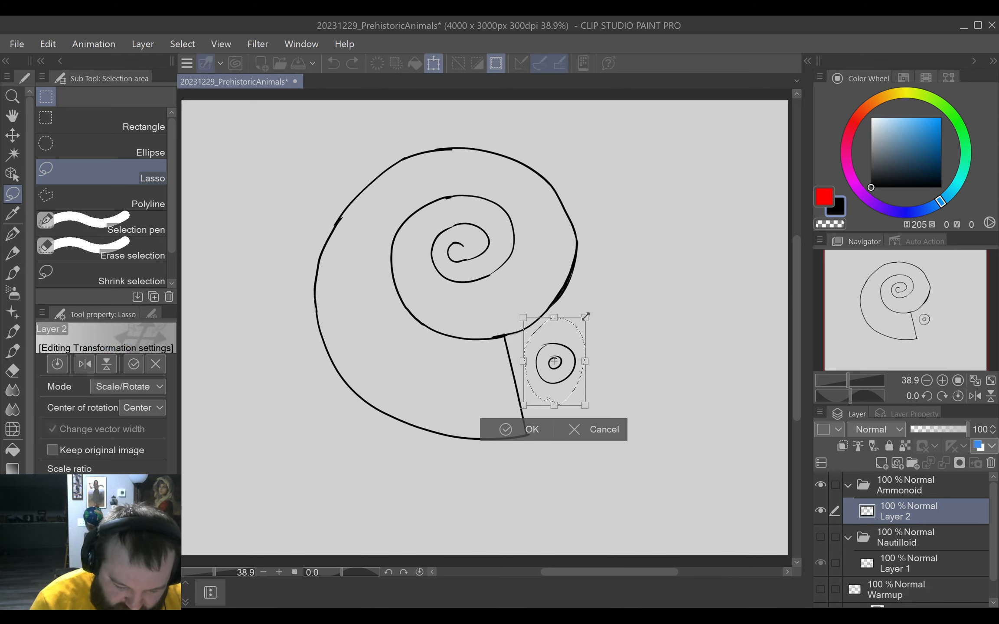
drag(584, 319, 569, 366)
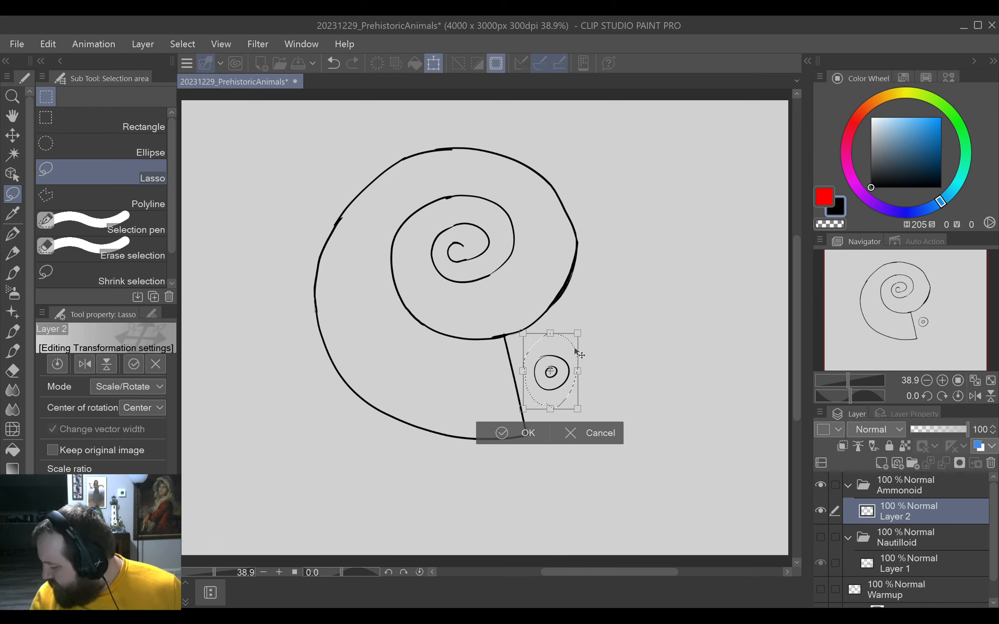
drag(580, 355, 577, 341)
click(522, 438)
click(423, 433)
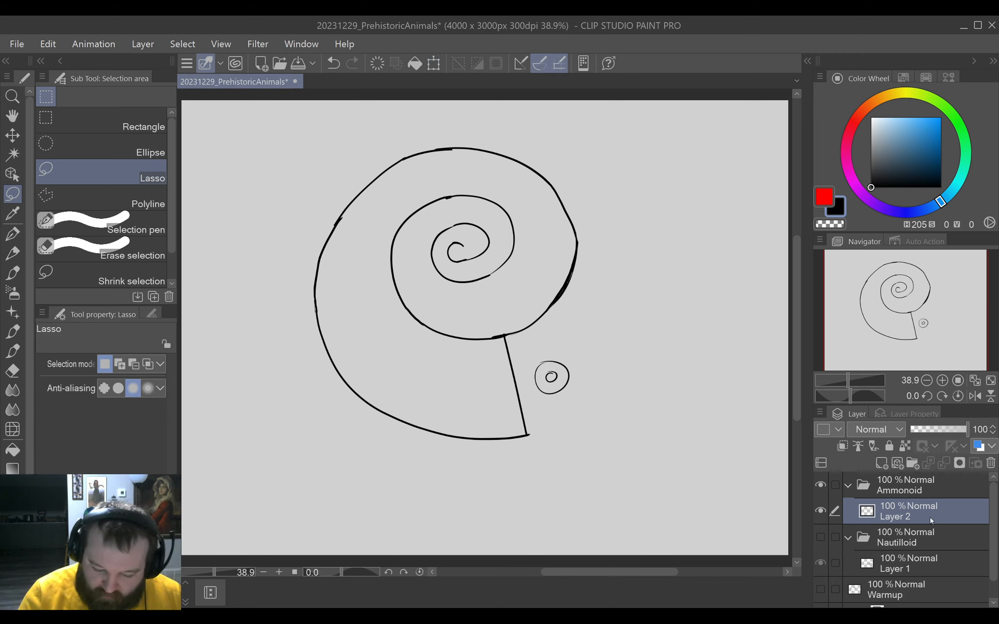
Add a new layer above the shell sketch in the Ammonoid folder and rename the sketch layer Ref.
click(880, 465)
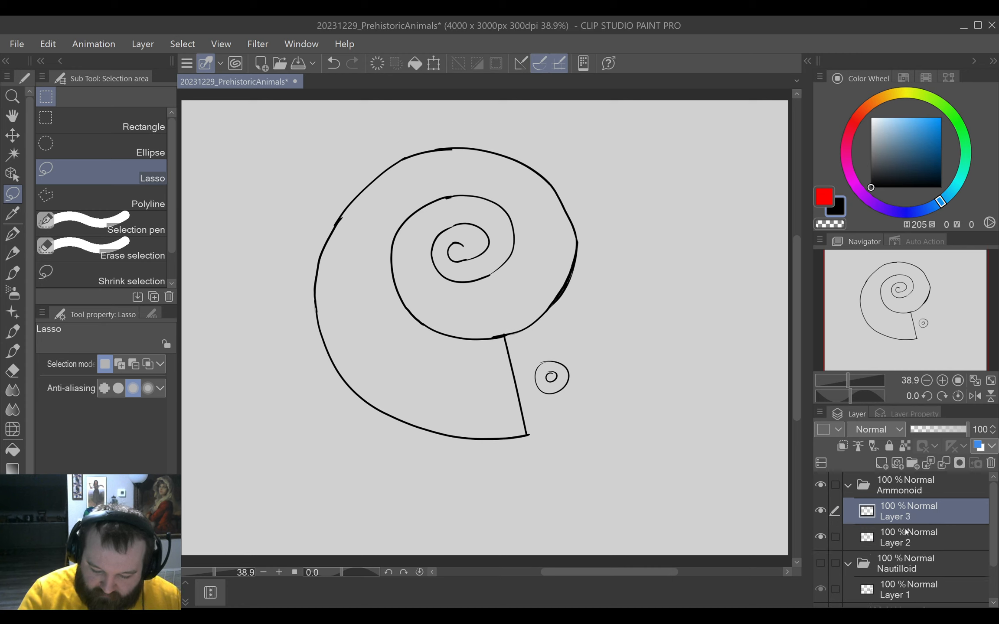
click(902, 536)
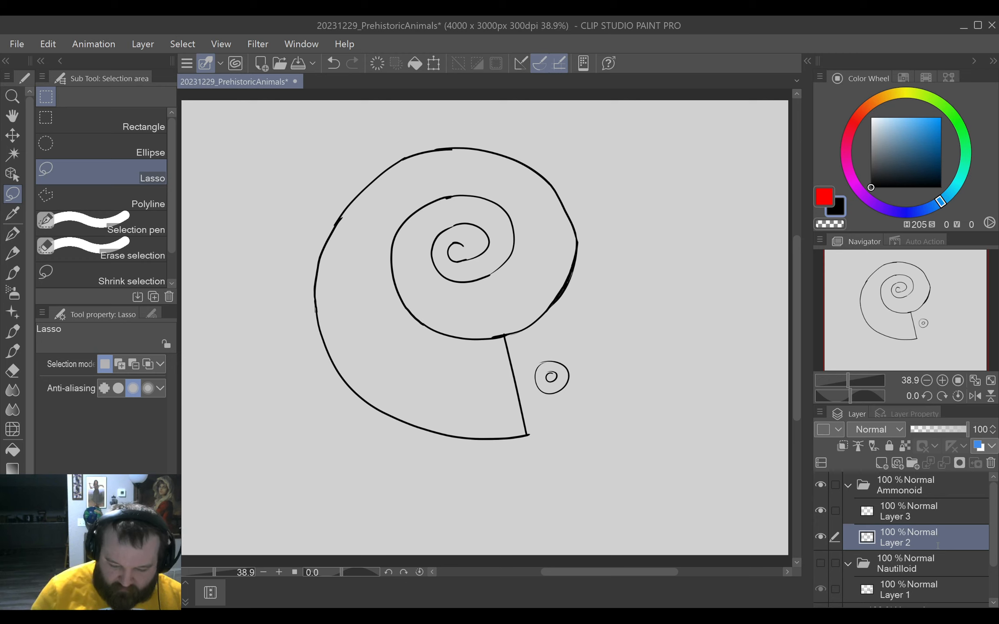
text(Ref)
key(Return)
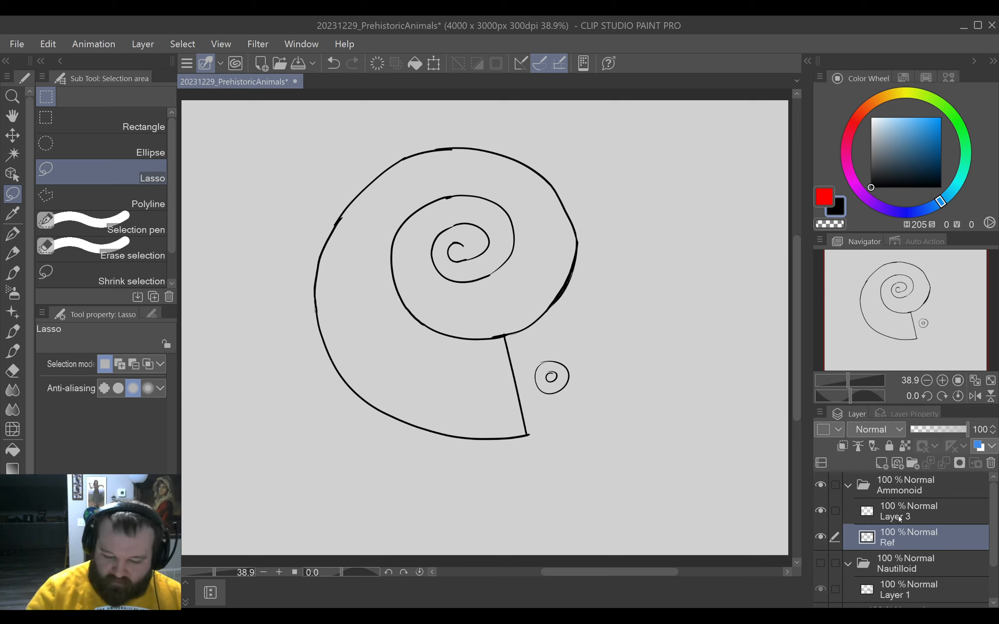
Lower the Ref layer's opacity to 31%, lock it, and make the empty layer above it active.
drag(966, 432, 927, 429)
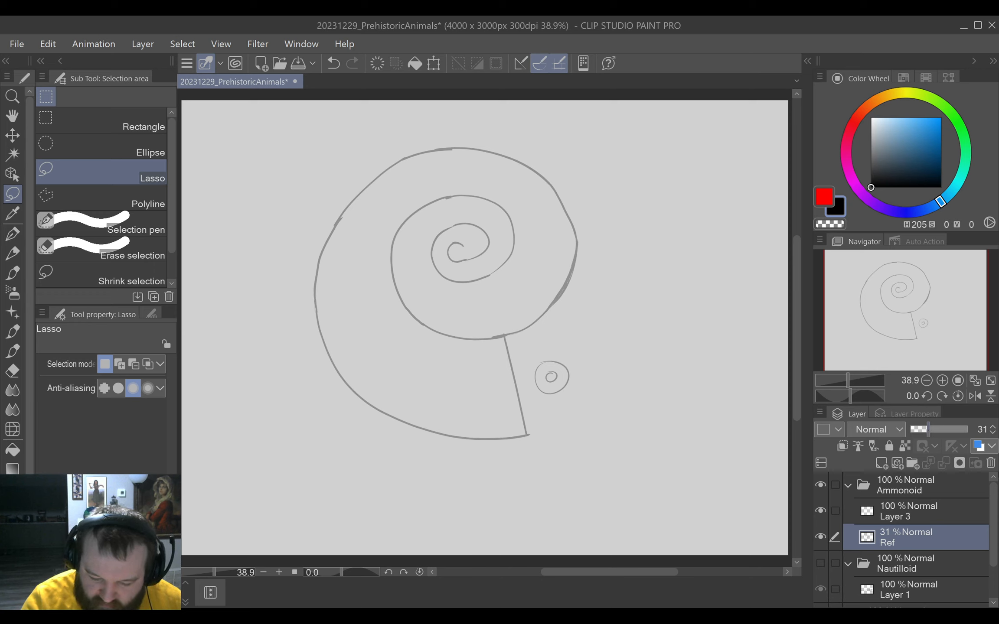
click(889, 445)
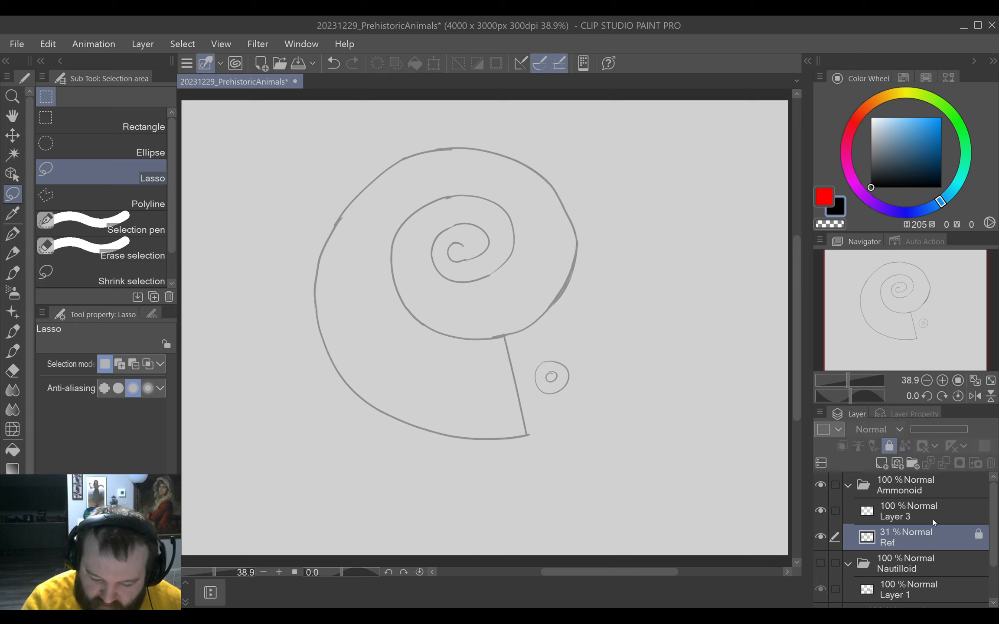
click(920, 510)
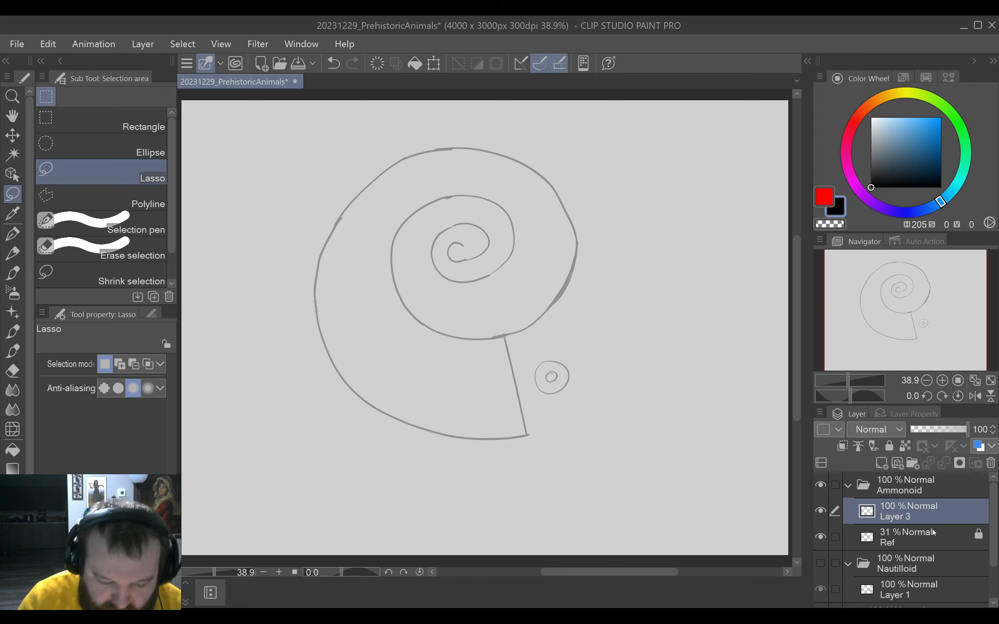
Trace the shell's straight opening line with the G-pen and extend it past its lower end with a short hook.
click(13, 234)
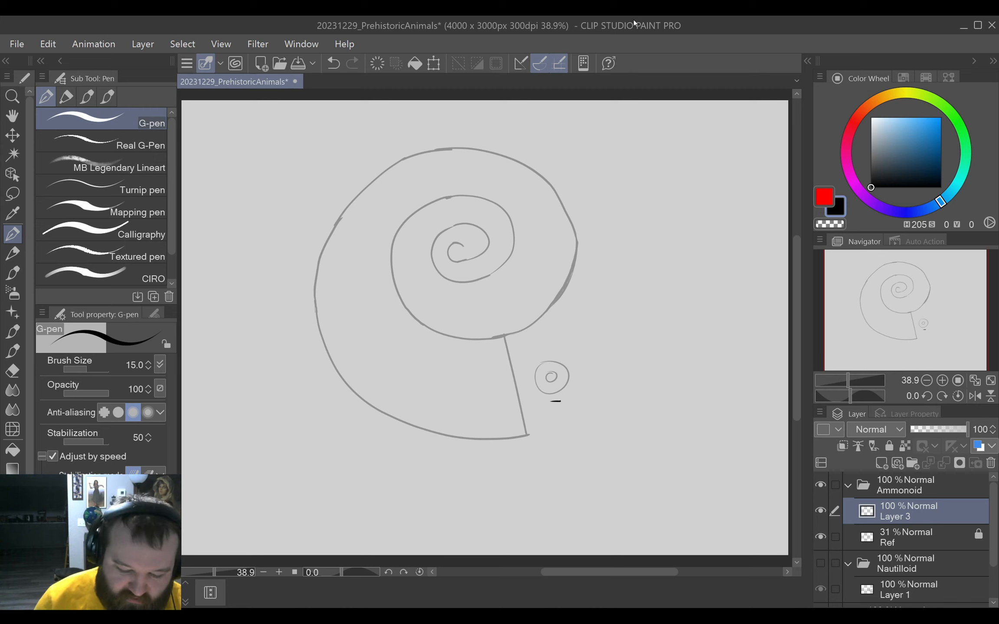
key(e)
drag(548, 402, 561, 400)
key(p)
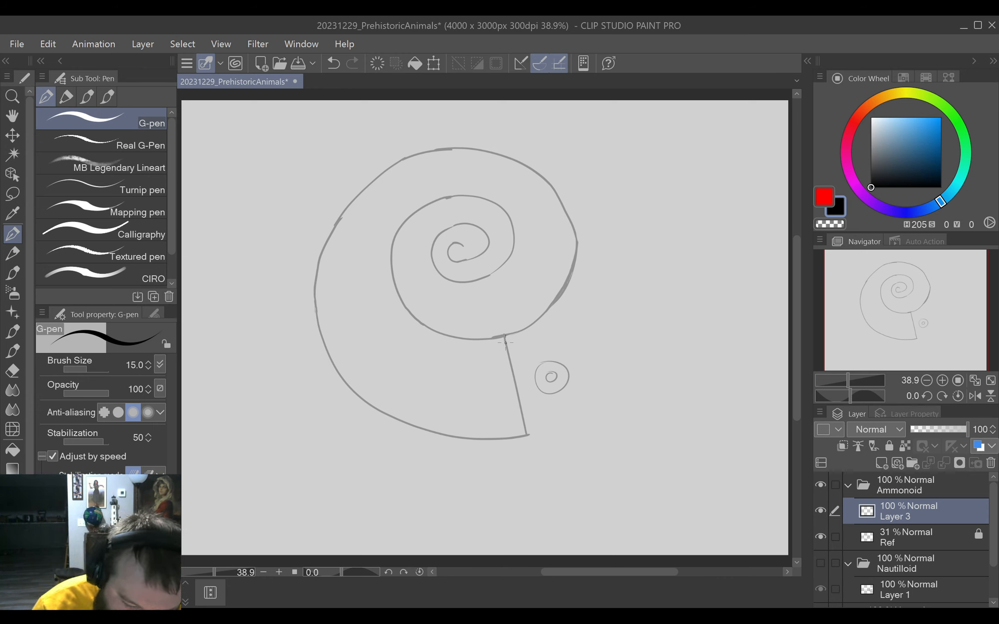
drag(504, 336, 528, 439)
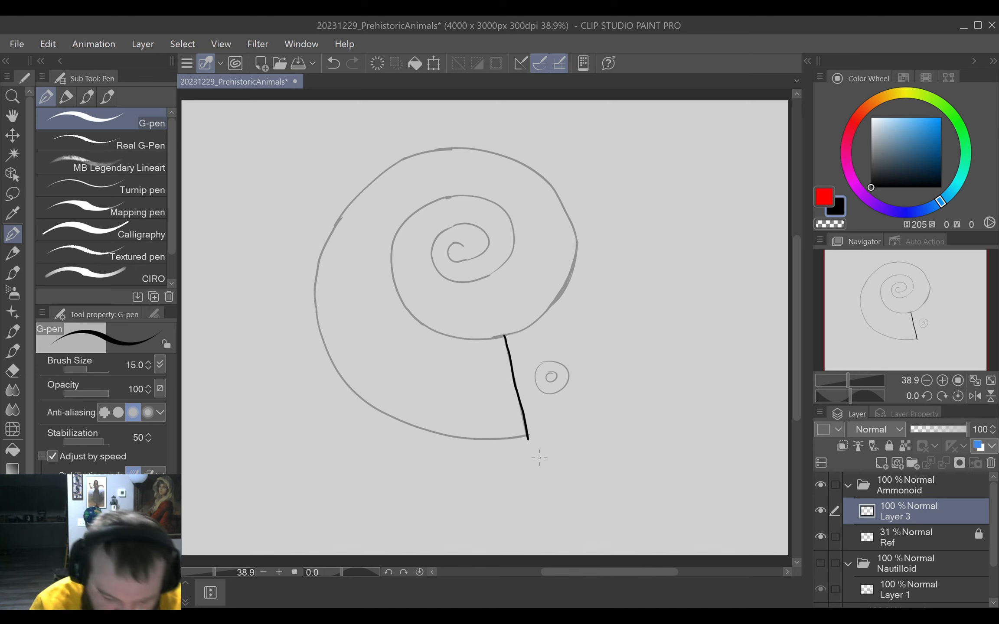
mouse_move(527, 438)
mouse_down()
mouse_move(524, 462)
mouse_move(526, 451)
mouse_up()
key(e)
key(p)
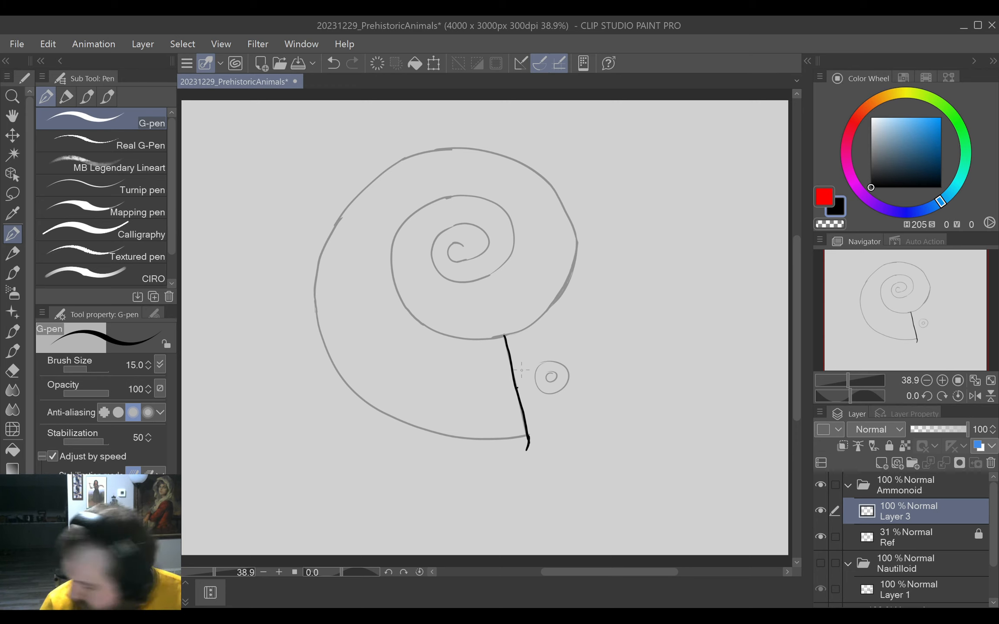
key(ctrl+z)
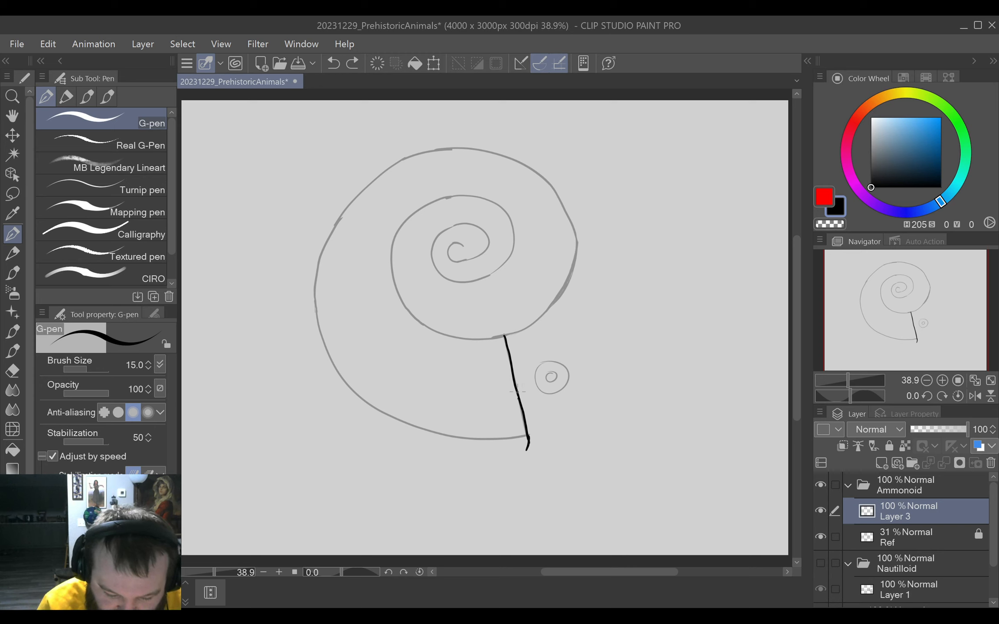
drag(516, 387, 589, 353)
key(ctrl+z)
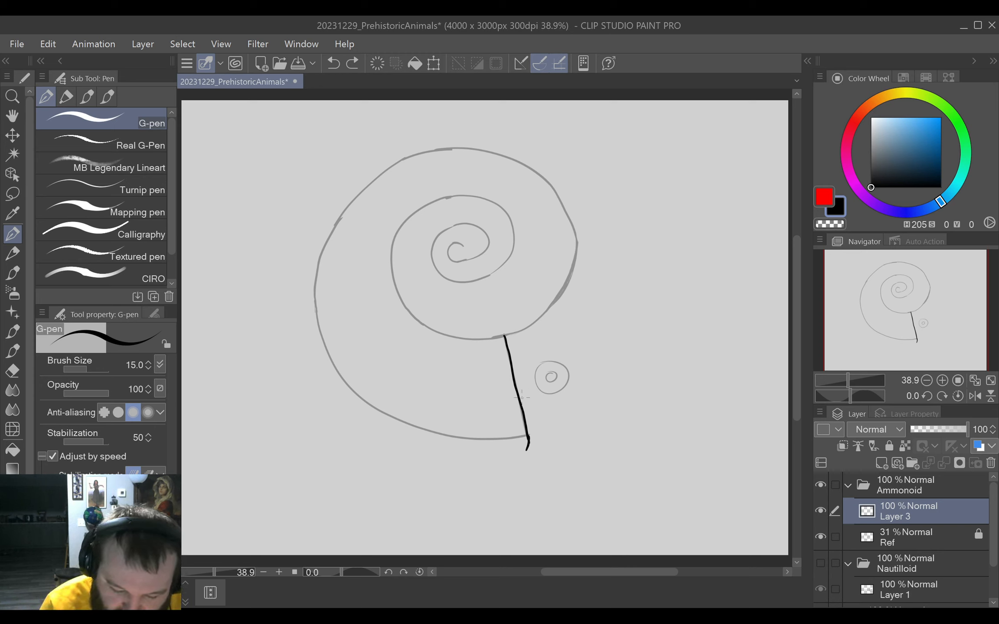
drag(515, 387, 592, 358)
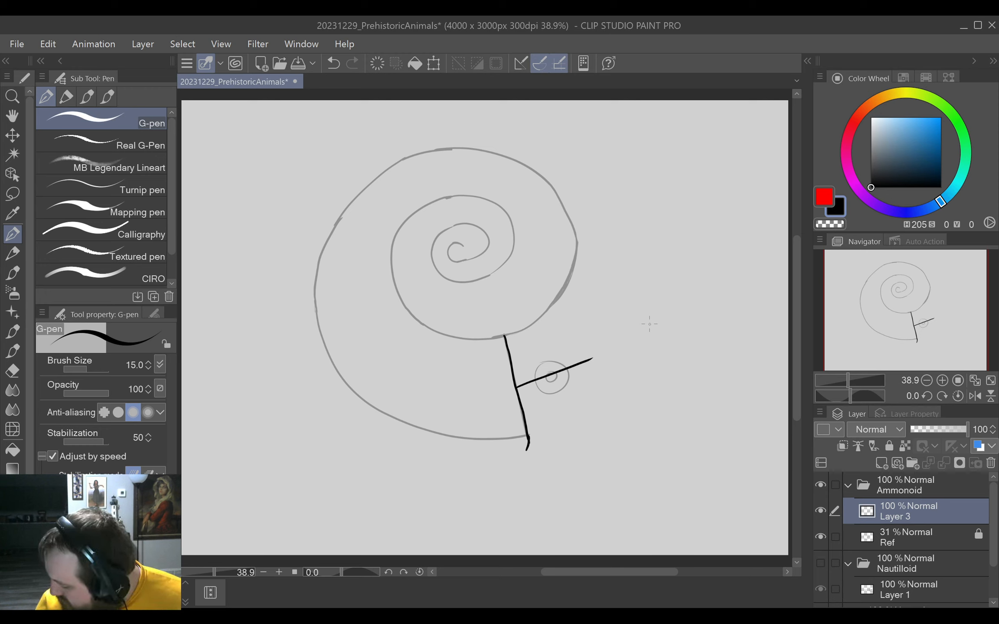
key(ctrl+z)
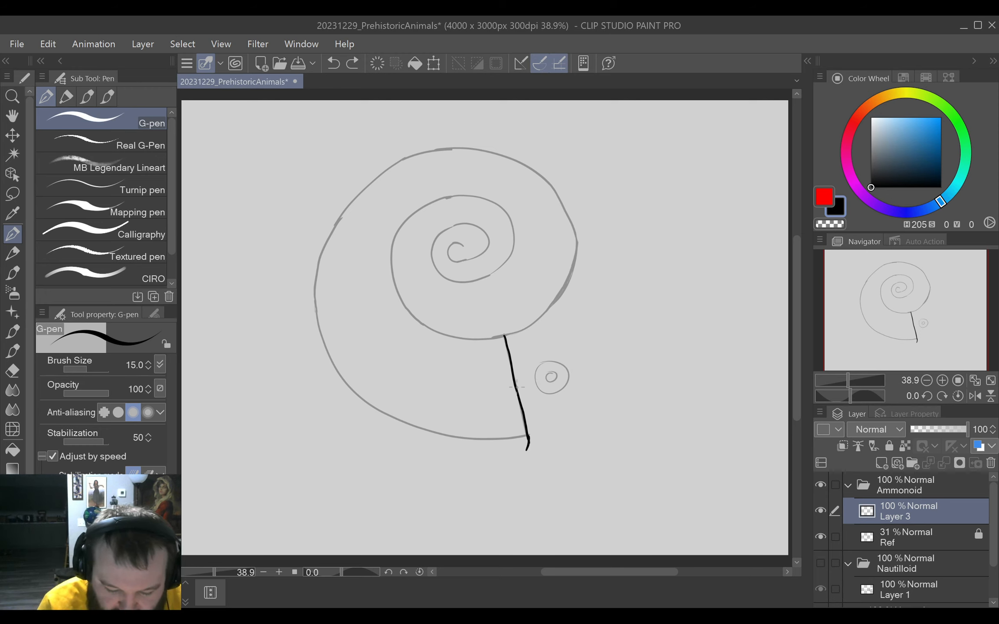
Draw a rising G-pen line from the middle of the opening line through the eye, and trim its outer end.
drag(517, 385, 615, 349)
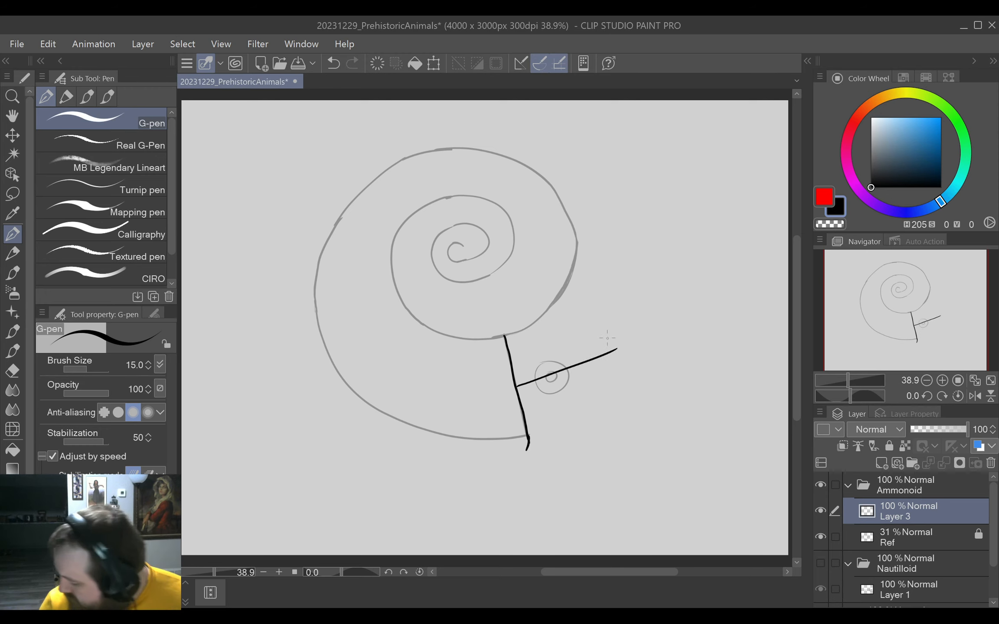
key(e)
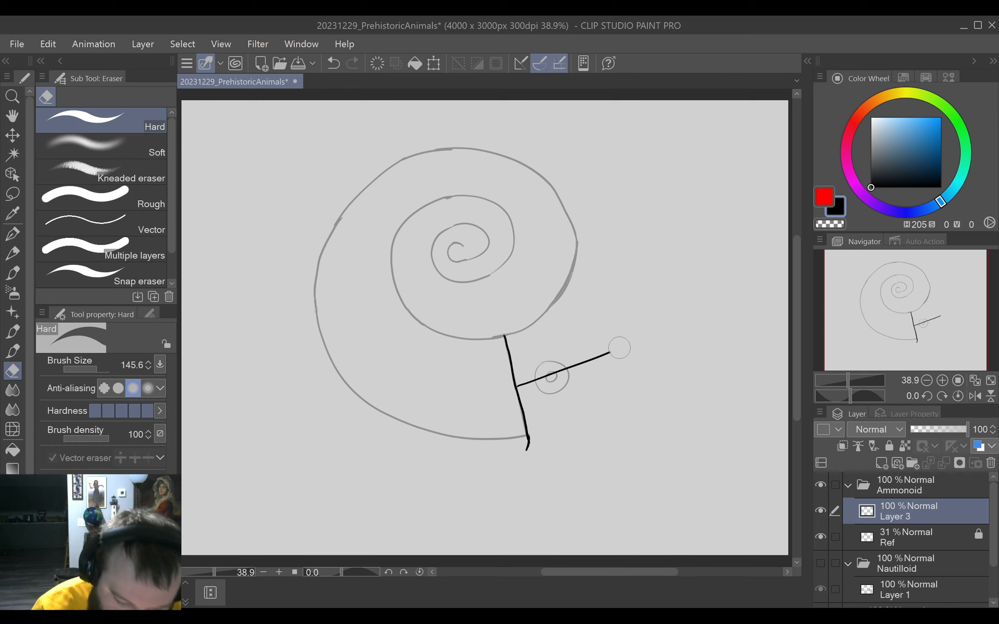
drag(619, 347, 600, 354)
key(p)
key(e)
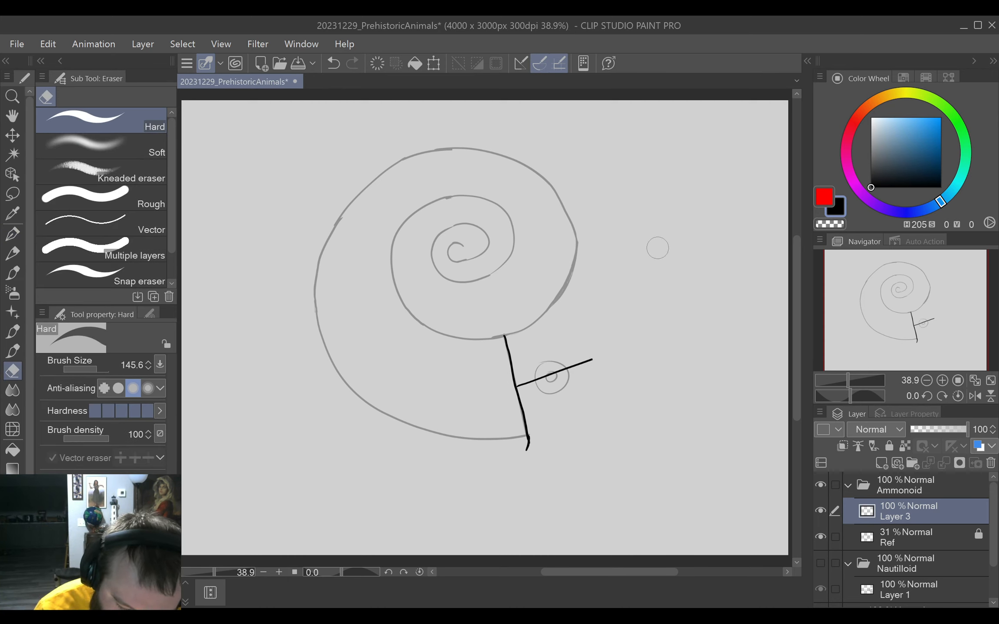
key(p)
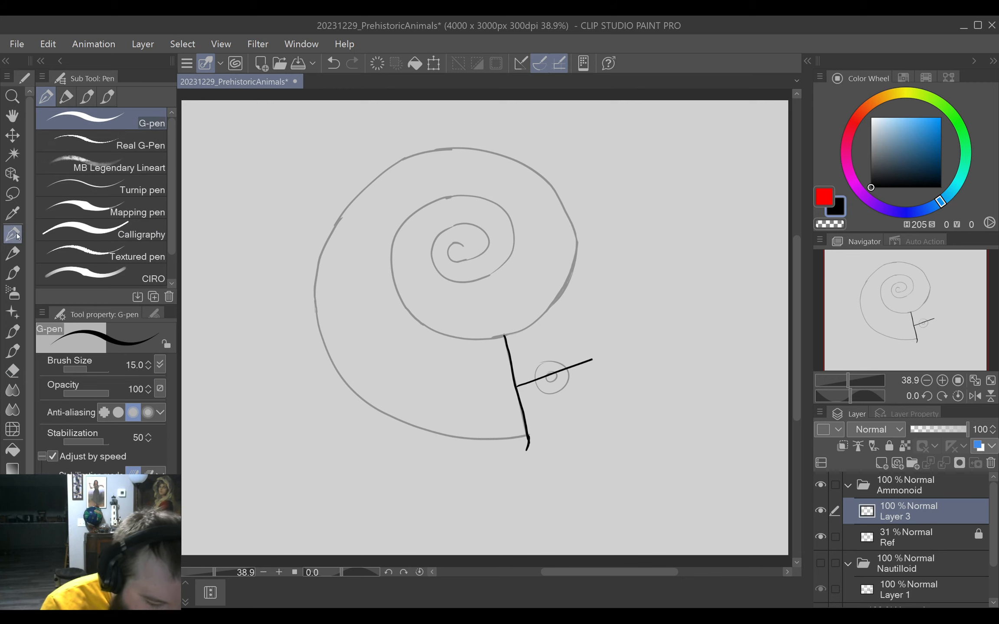
mouse_move(592, 359)
mouse_down()
mouse_move(601, 345)
mouse_move(595, 354)
mouse_up()
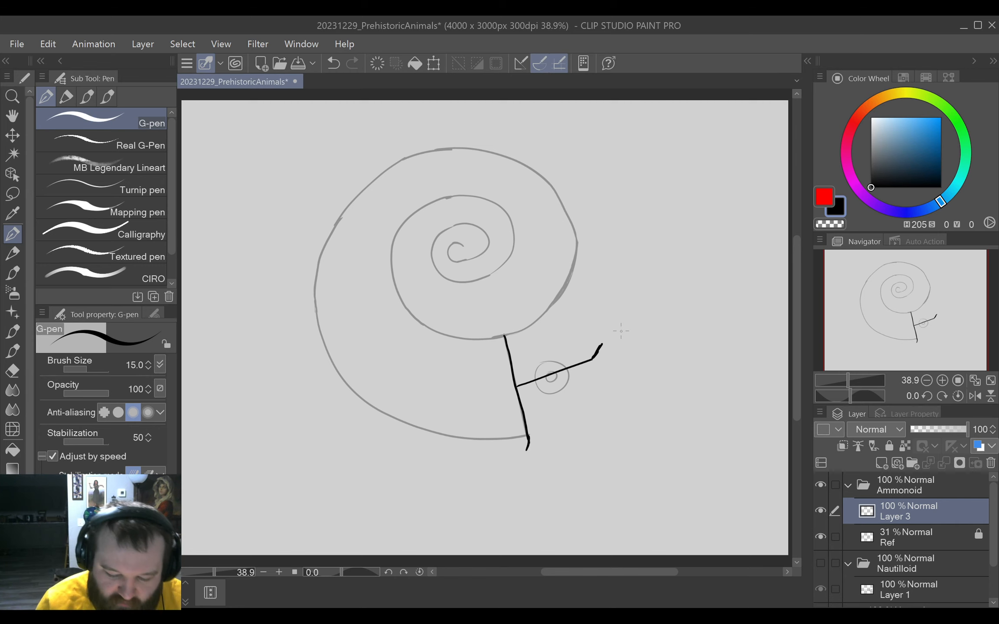
key(e)
drag(608, 345, 602, 353)
key(p)
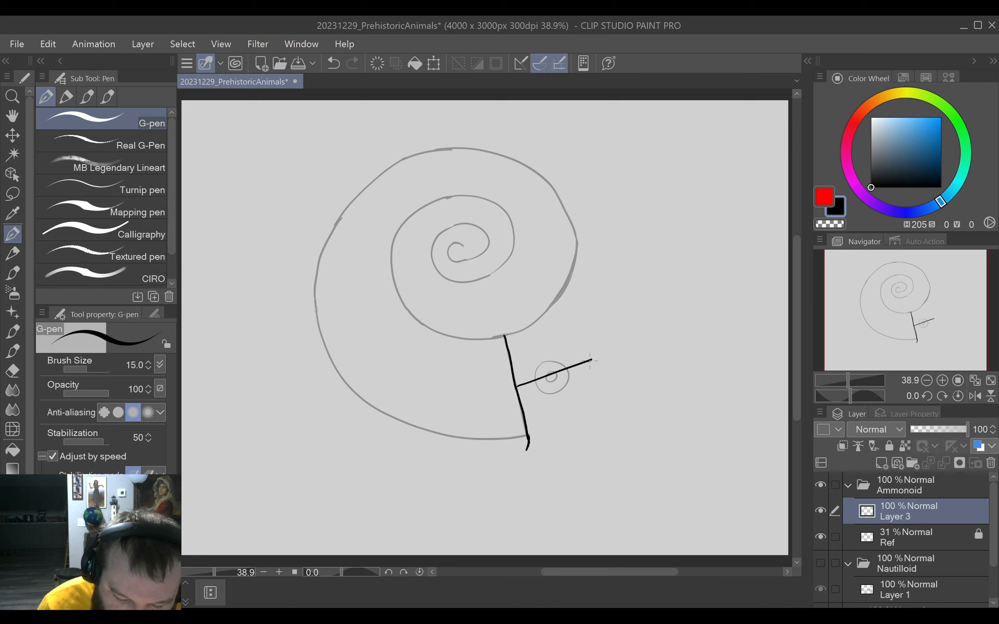
Lengthen the line beyond the eye with an upturned tip, and draw a curved upper edge from the opening line's top end to that tip.
drag(588, 361, 601, 355)
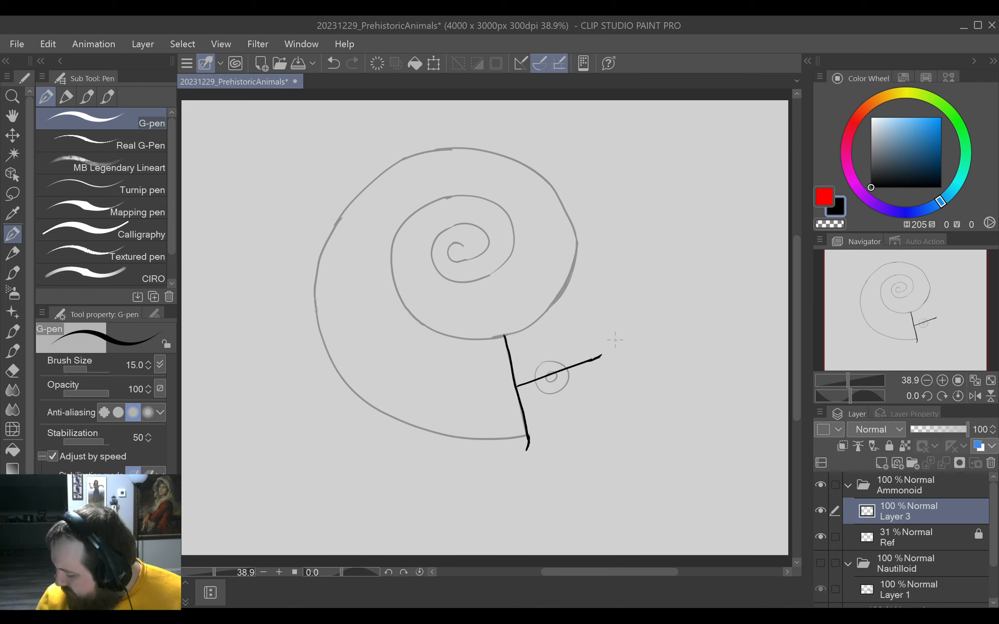
drag(600, 358, 612, 343)
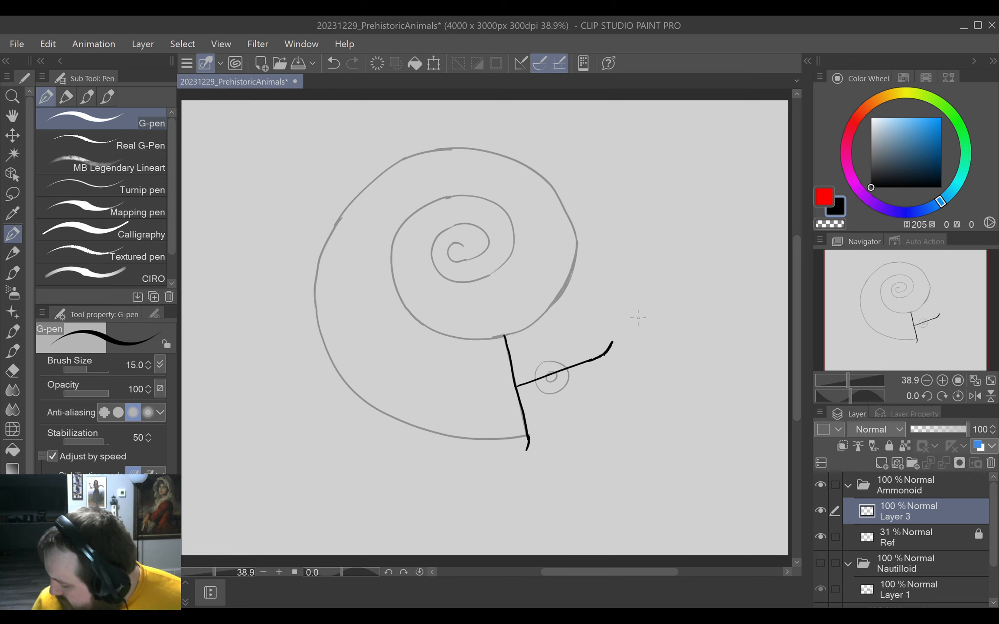
drag(603, 404, 617, 412)
drag(618, 417, 644, 377)
drag(653, 416, 613, 323)
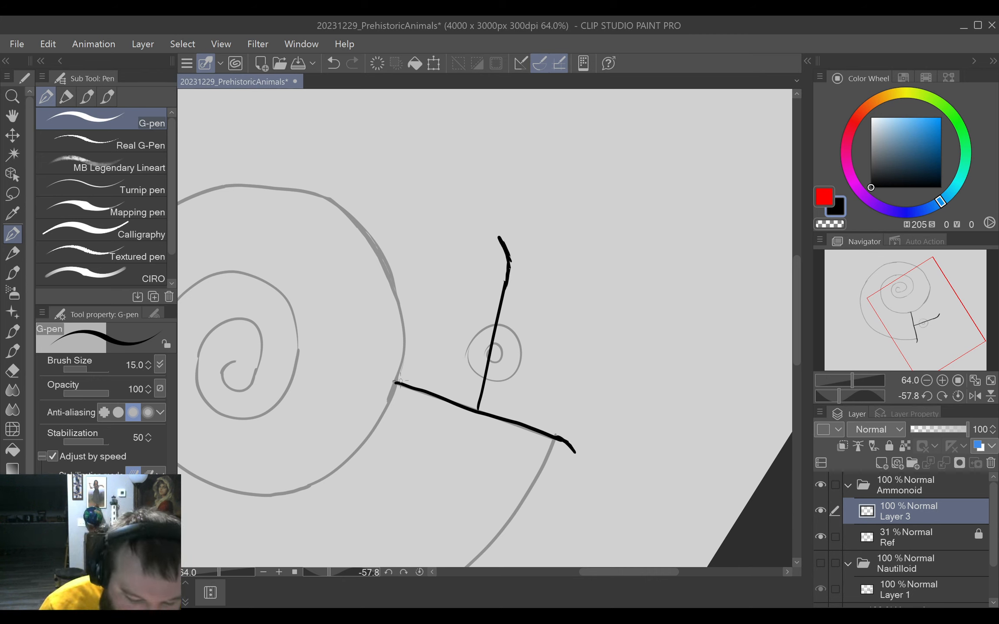
mouse_move(398, 383)
mouse_down()
mouse_move(433, 315)
mouse_move(471, 283)
mouse_move(499, 233)
mouse_up()
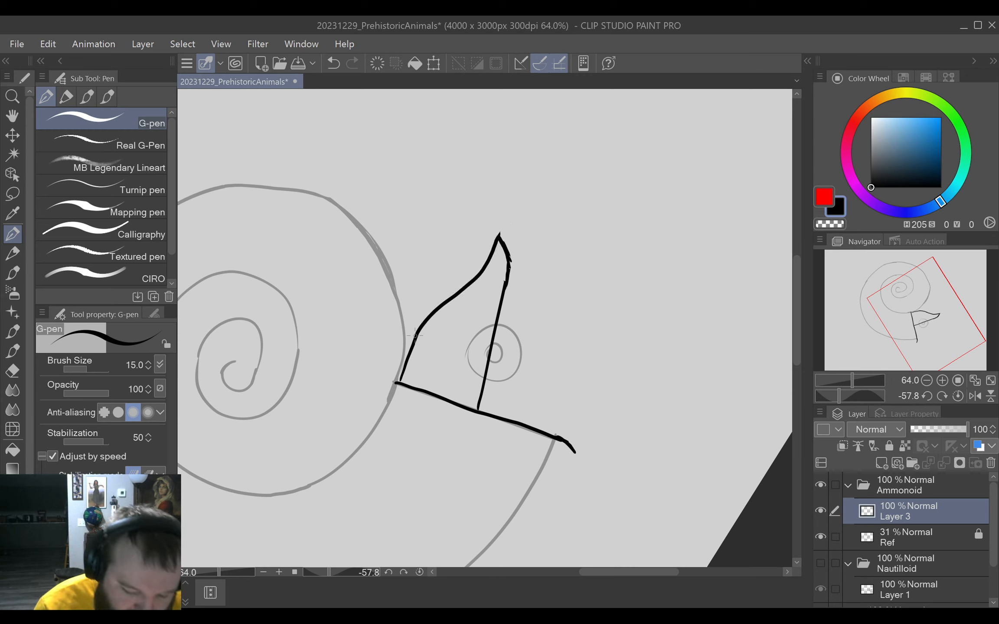
mouse_move(417, 331)
mouse_down()
mouse_move(399, 381)
mouse_move(418, 328)
mouse_up()
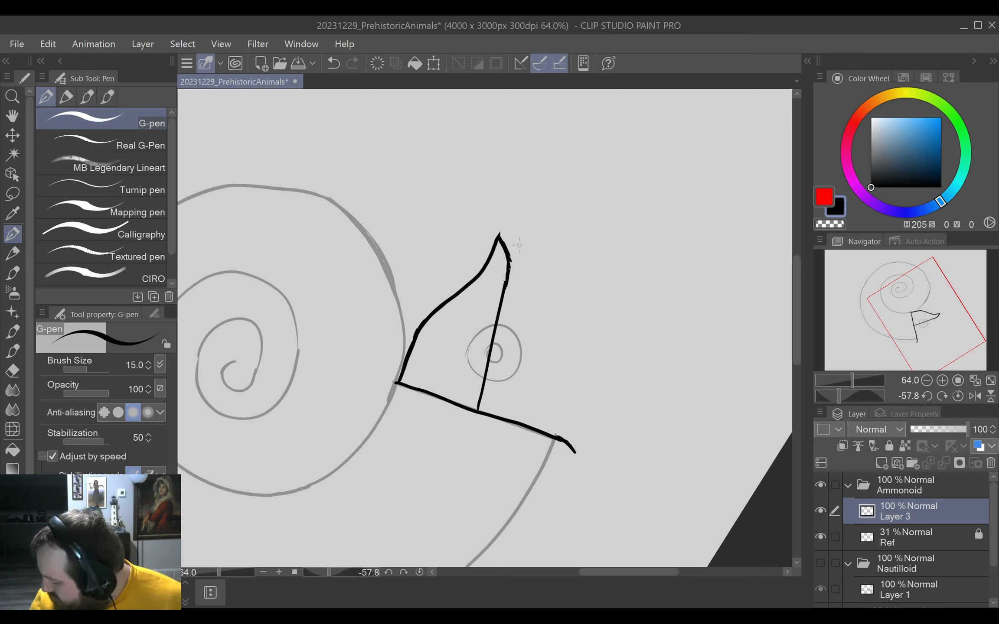
Draw a short curved G-pen stroke outward from near the lower end of the opening line, below the eye.
click(423, 569)
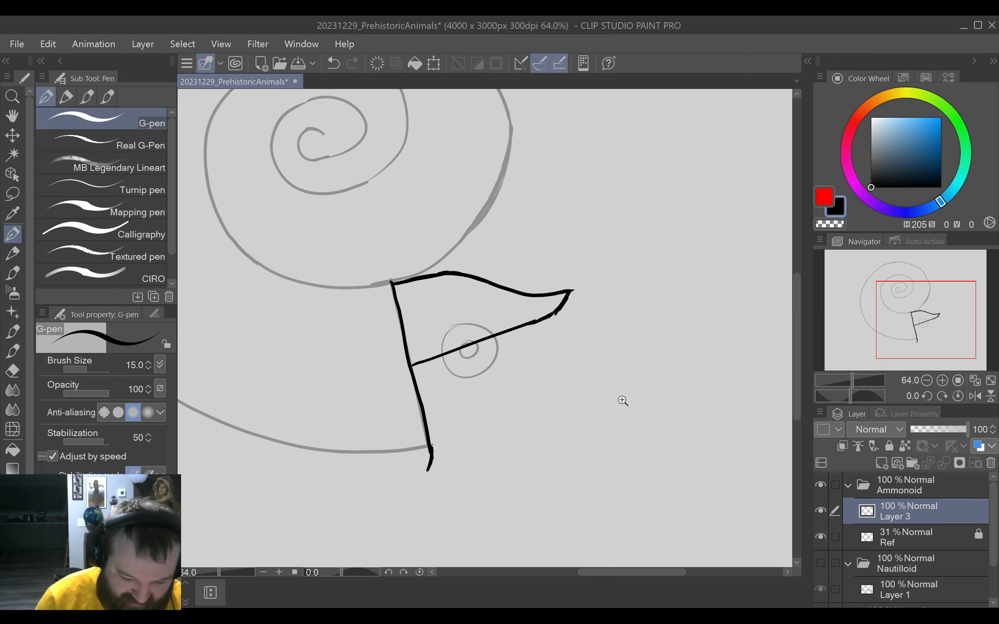
mouse_move(635, 403)
mouse_down()
mouse_move(645, 421)
mouse_move(631, 468)
mouse_move(595, 454)
mouse_move(651, 404)
mouse_move(618, 427)
mouse_move(649, 390)
mouse_move(642, 406)
mouse_move(484, 355)
mouse_up()
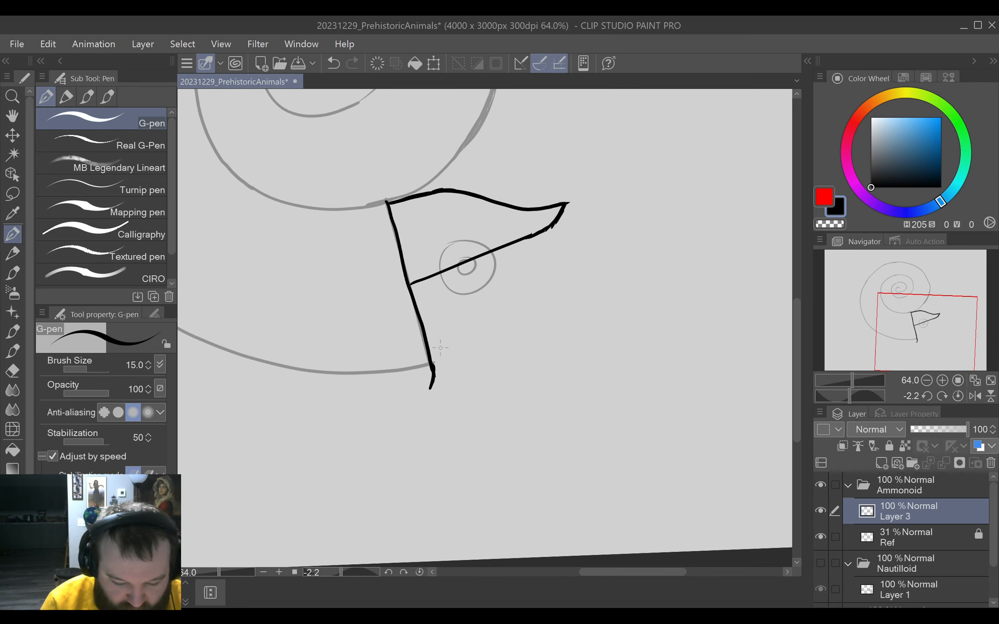
drag(430, 351, 506, 320)
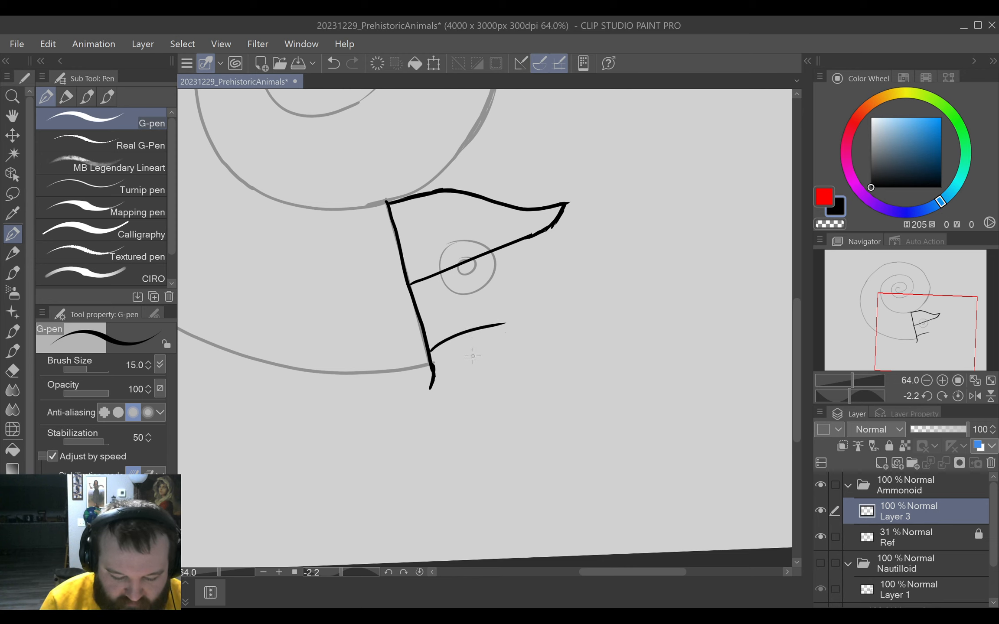
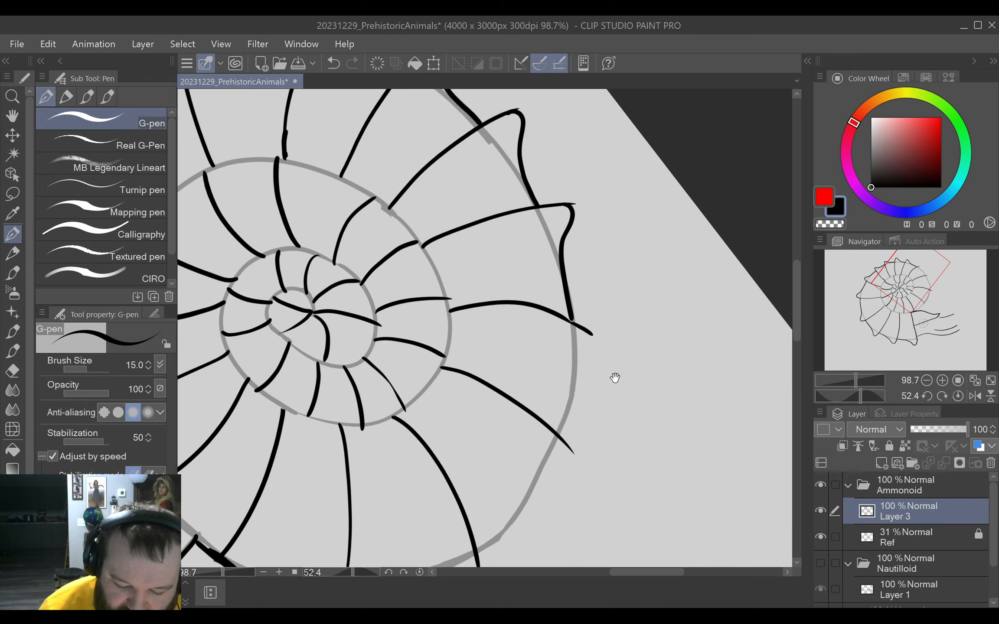
Ink the shell's outer edge with the G-pen as bumped segments from rib tip to rib tip, down to the top of the hood.
drag(636, 377, 644, 273)
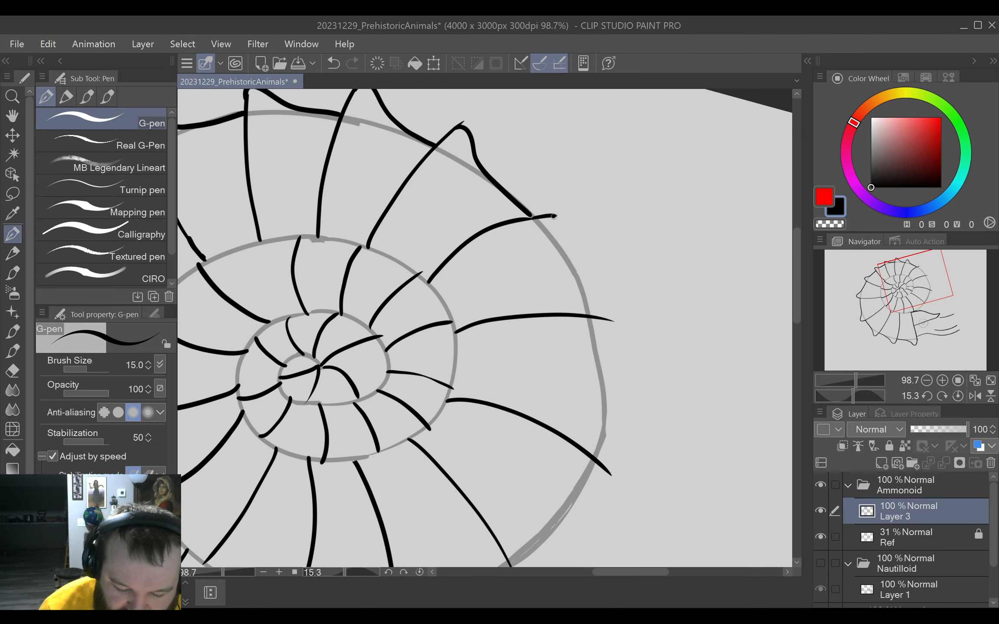
drag(554, 215, 590, 315)
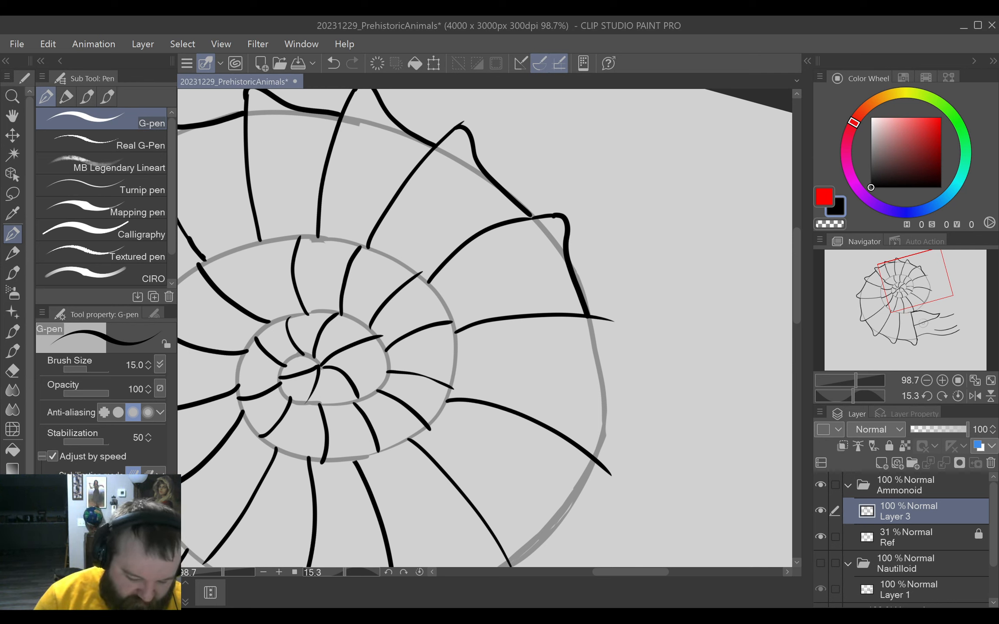
drag(496, 166, 569, 288)
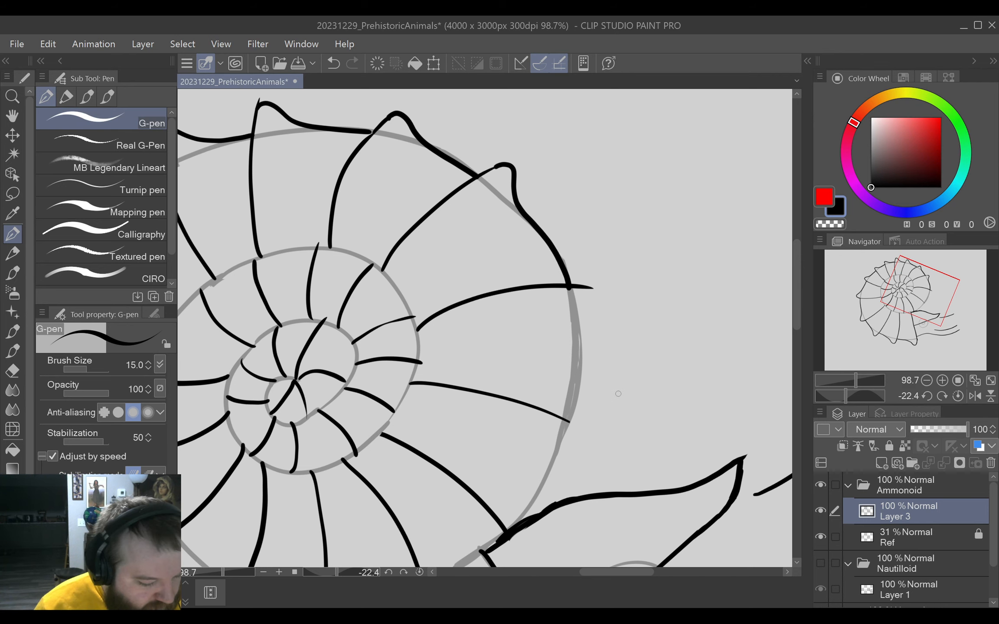
drag(610, 392, 641, 256)
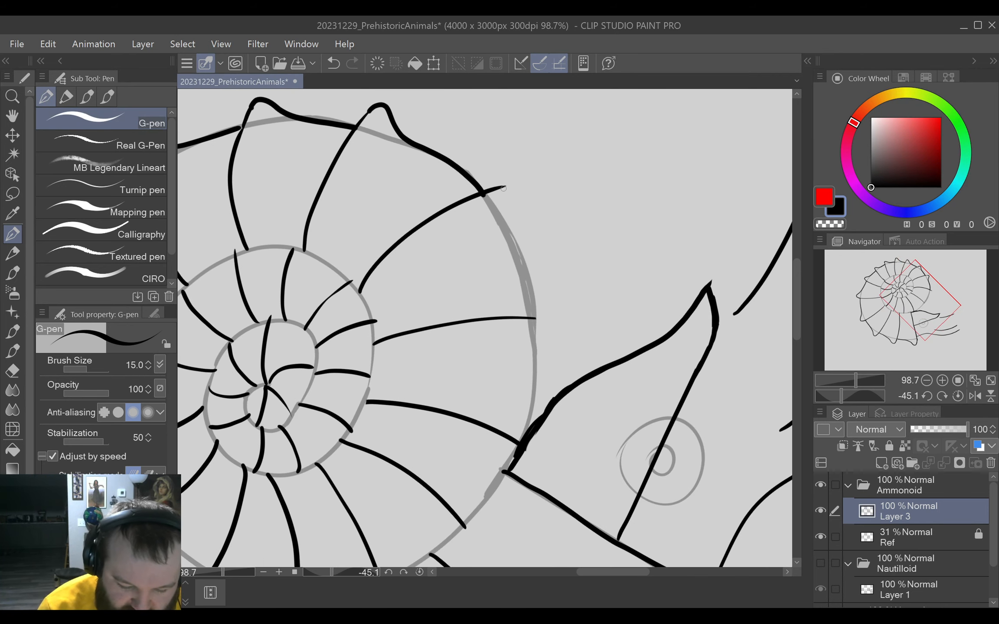
drag(501, 188, 530, 320)
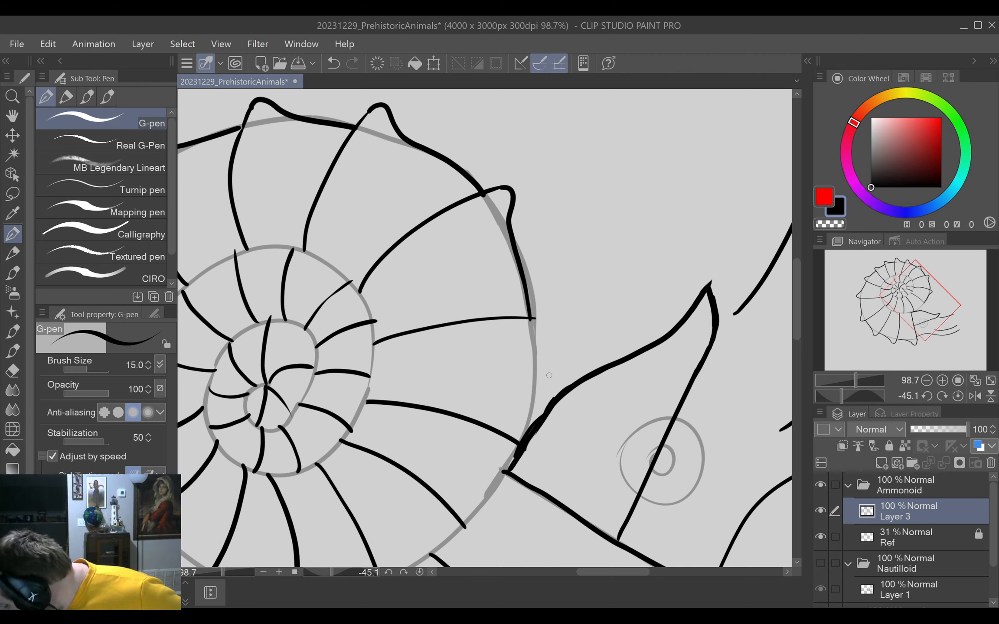
drag(549, 375, 581, 293)
mouse_move(565, 236)
mouse_down()
mouse_move(575, 237)
mouse_move(577, 260)
mouse_move(547, 370)
mouse_up()
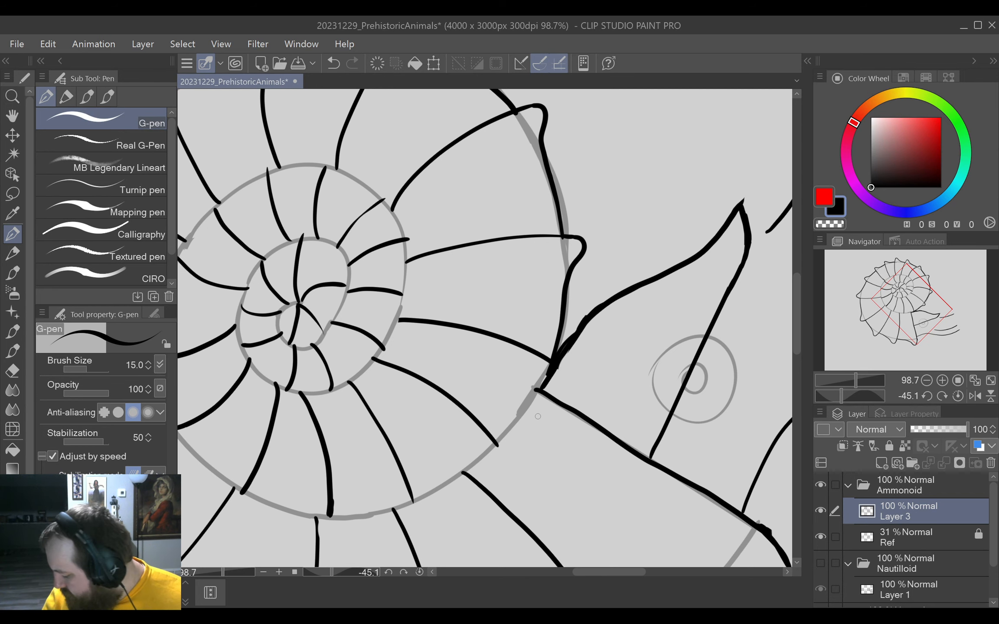
Erase the overlap where the hood meets the shell, and draw the first bumped edge segment of the inner whorl there.
drag(546, 414, 588, 358)
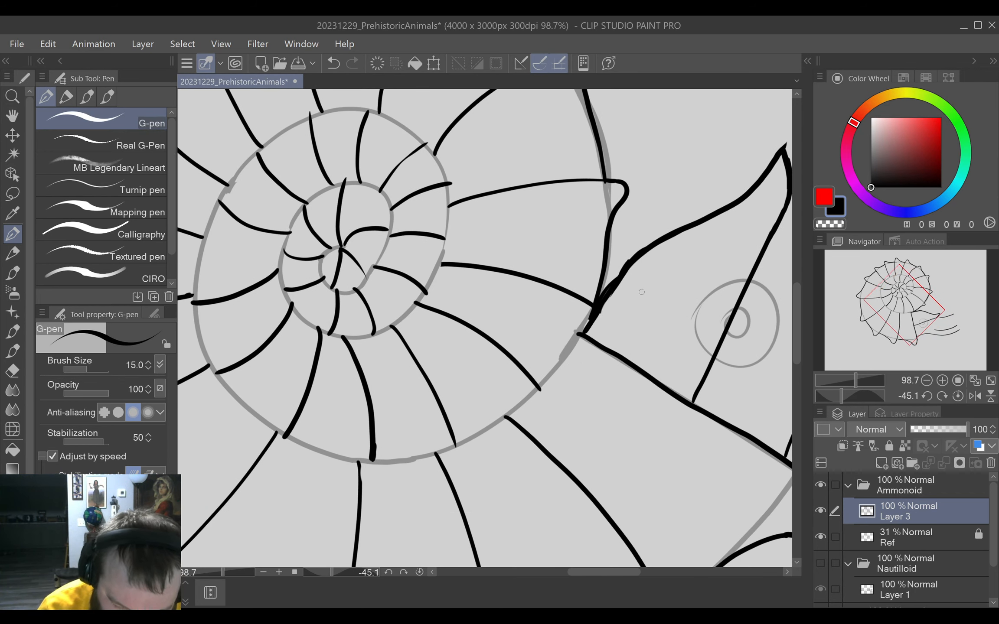
key(e)
drag(595, 320, 606, 335)
key(p)
mouse_move(593, 220)
mouse_down()
mouse_move(592, 256)
mouse_move(586, 317)
mouse_up()
Continue the inner whorl's edge along the faded spiral with further bumped G-pen segments linking the next rib tips.
drag(584, 376, 623, 317)
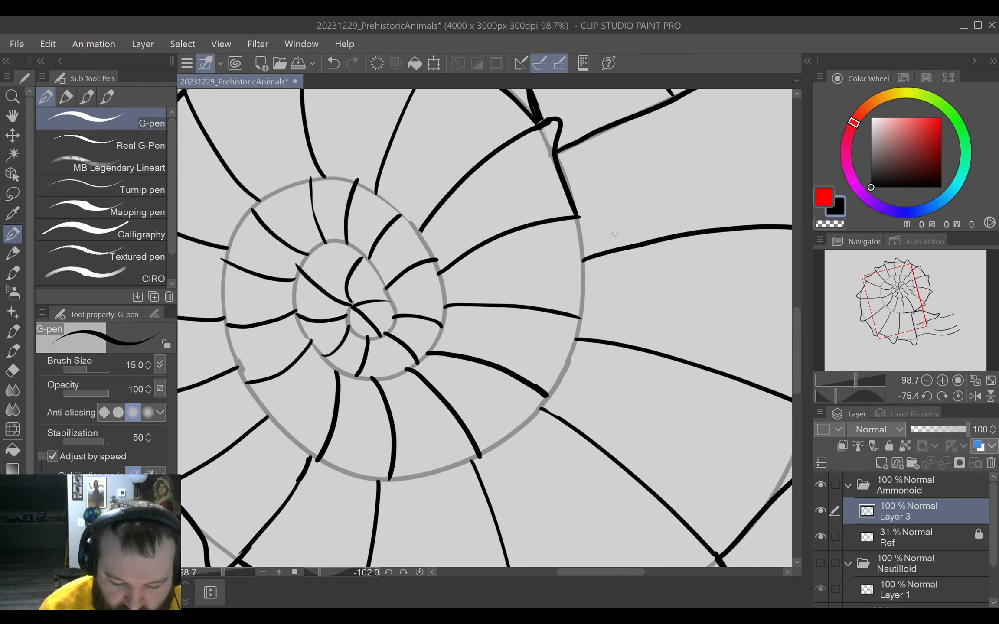
mouse_move(575, 220)
mouse_down()
mouse_move(594, 218)
mouse_move(578, 318)
mouse_up()
drag(589, 386, 626, 340)
drag(625, 364, 629, 312)
mouse_move(590, 232)
mouse_down()
mouse_move(606, 234)
mouse_move(586, 315)
mouse_up()
drag(593, 378, 626, 343)
drag(626, 347, 626, 313)
key(ctrl+z)
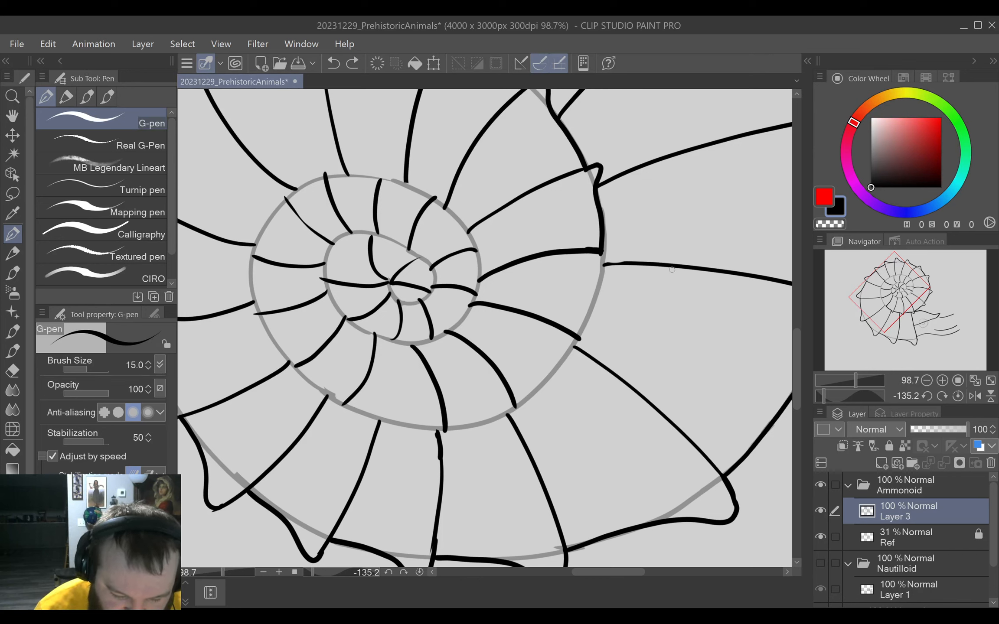
mouse_move(597, 252)
mouse_down()
mouse_move(607, 263)
mouse_move(577, 340)
mouse_up()
Clean up the overlapping line ends around the newest inner-whorl bump with the Hard eraser.
scroll(630, 296, up, 6)
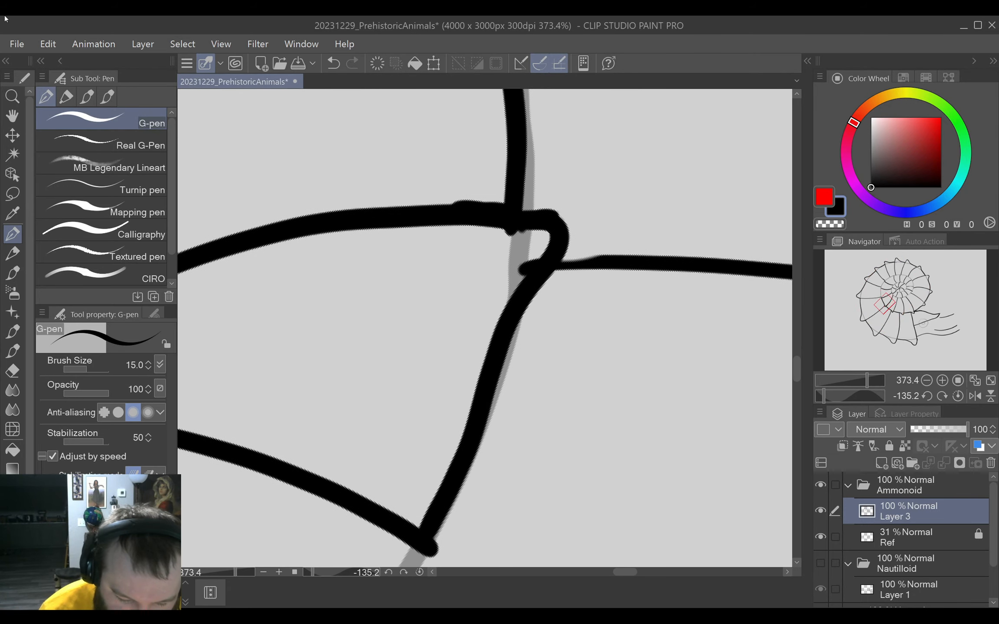
key(e)
key(p)
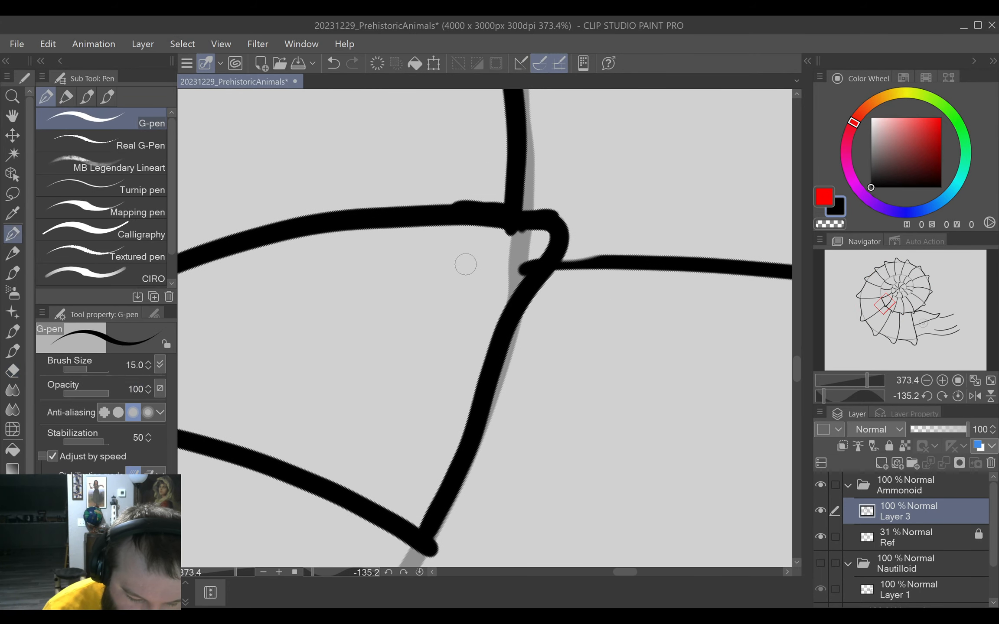
key(e)
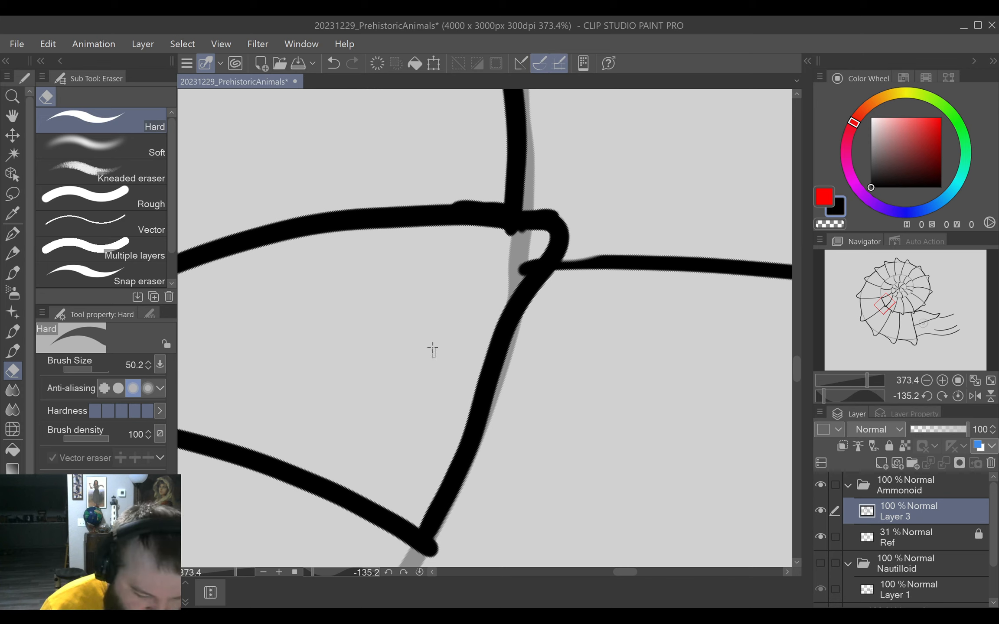
drag(425, 343, 401, 318)
drag(516, 237, 525, 234)
drag(521, 273, 534, 260)
mouse_move(385, 361)
mouse_down()
mouse_move(429, 379)
mouse_move(419, 368)
mouse_up()
Draw the next bumped G-pen segment of the inner whorl's edge, undoing the attempts that stray from the spiral.
click(13, 232)
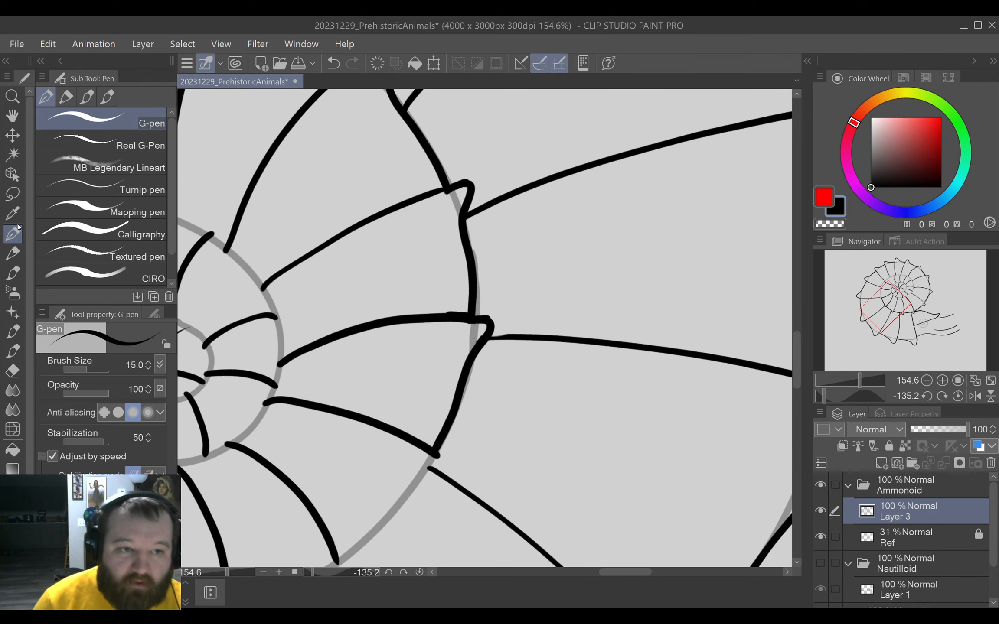
mouse_move(502, 436)
mouse_down()
mouse_move(509, 415)
mouse_move(610, 324)
mouse_move(573, 309)
mouse_move(541, 346)
mouse_up()
drag(466, 411, 547, 338)
key(ctrl+z)
key(ctrl+z)
key(ctrl+z)
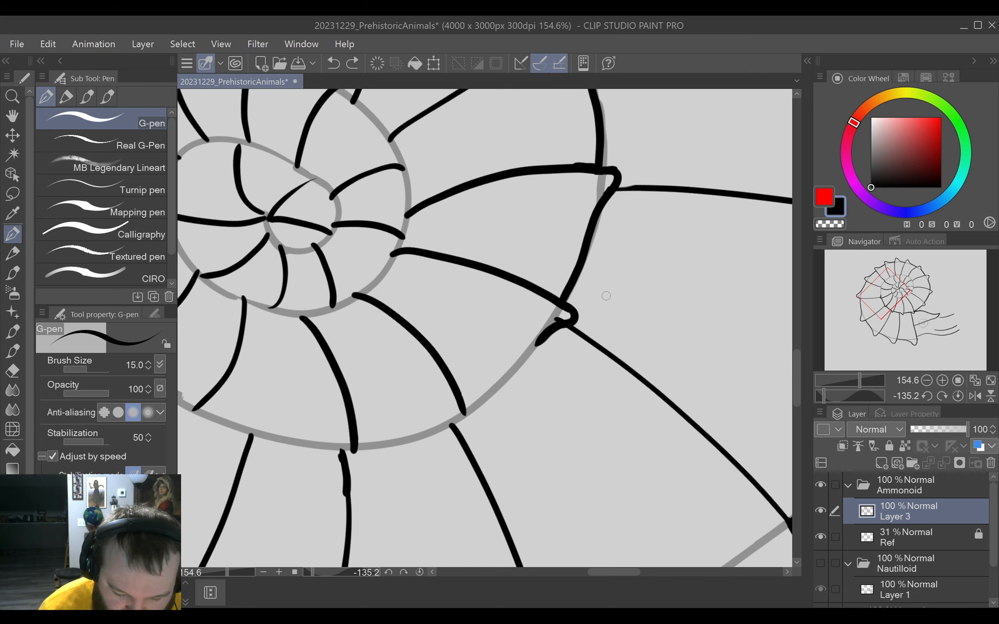
mouse_move(572, 436)
mouse_down()
mouse_move(606, 423)
mouse_move(673, 292)
mouse_up()
mouse_move(547, 215)
mouse_down()
mouse_move(559, 226)
mouse_move(540, 247)
mouse_move(515, 364)
mouse_move(594, 331)
mouse_up()
drag(582, 404, 600, 339)
Redraw the newest inner-whorl edge segment with the G-pen, curving from its bump down to the next rib tip.
key(e)
mouse_move(531, 292)
mouse_down()
mouse_move(547, 266)
mouse_move(514, 371)
mouse_up()
key(p)
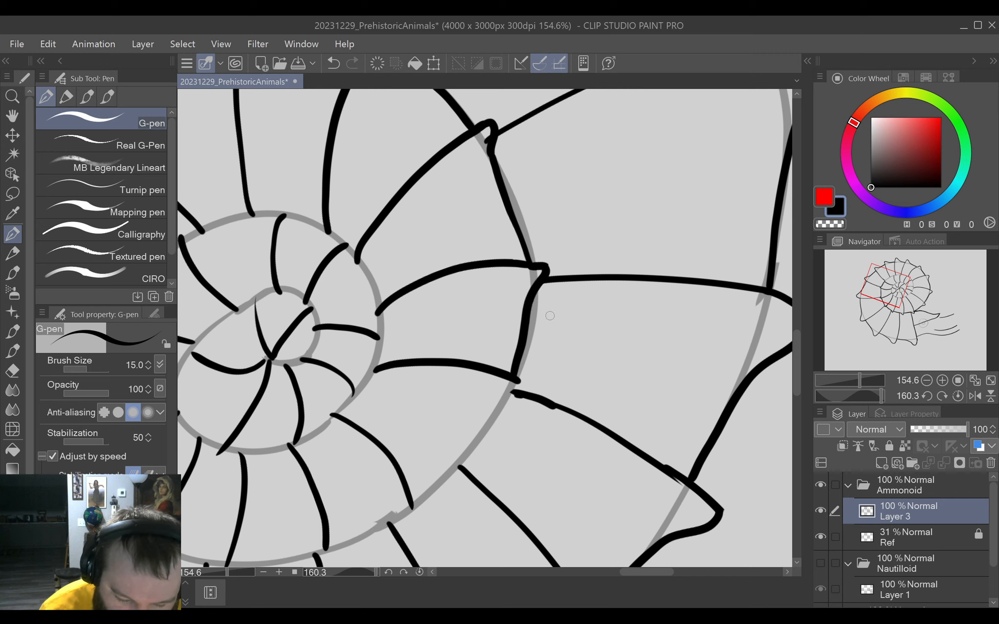
key(ctrl+z)
drag(541, 267, 514, 371)
key(ctrl+z)
drag(542, 267, 515, 378)
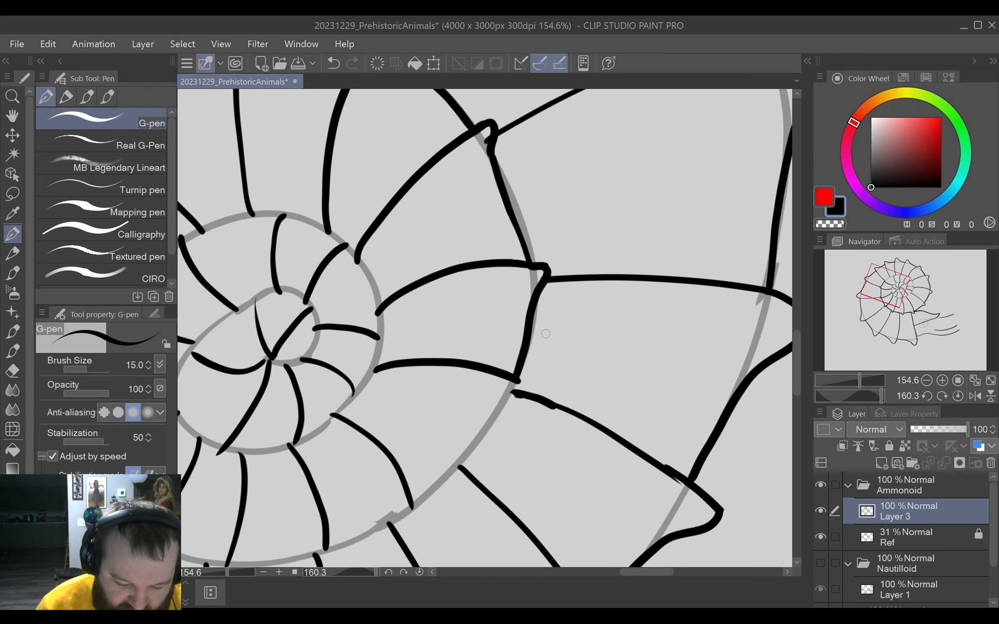
Reduce the Hard eraser to 6.3 and erase the stray rib end inside the inner-whorl bump.
drag(544, 447, 617, 375)
drag(601, 420, 680, 324)
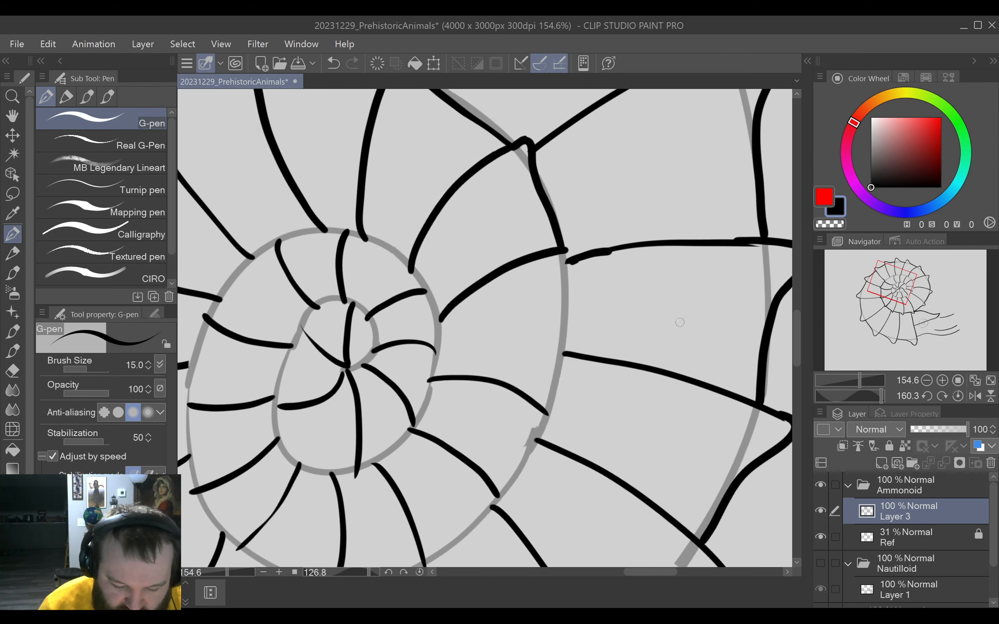
scroll(569, 286, up, 6)
key(e)
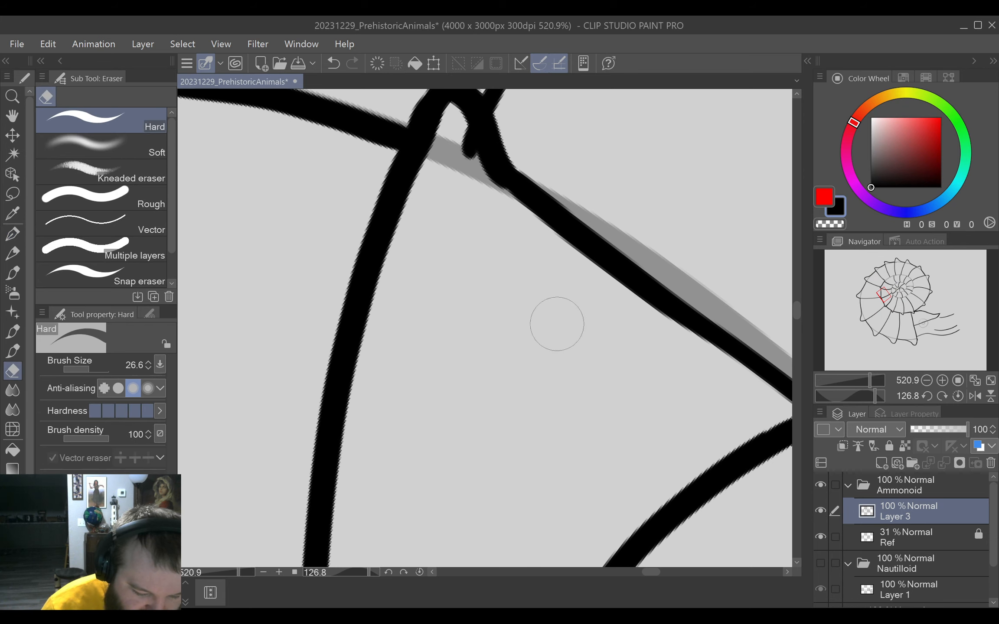
mouse_move(502, 369)
ctrl+alt+mouse_down()
mouse_move(490, 347)
mouse_move(484, 358)
ctrl+alt+mouse_up()
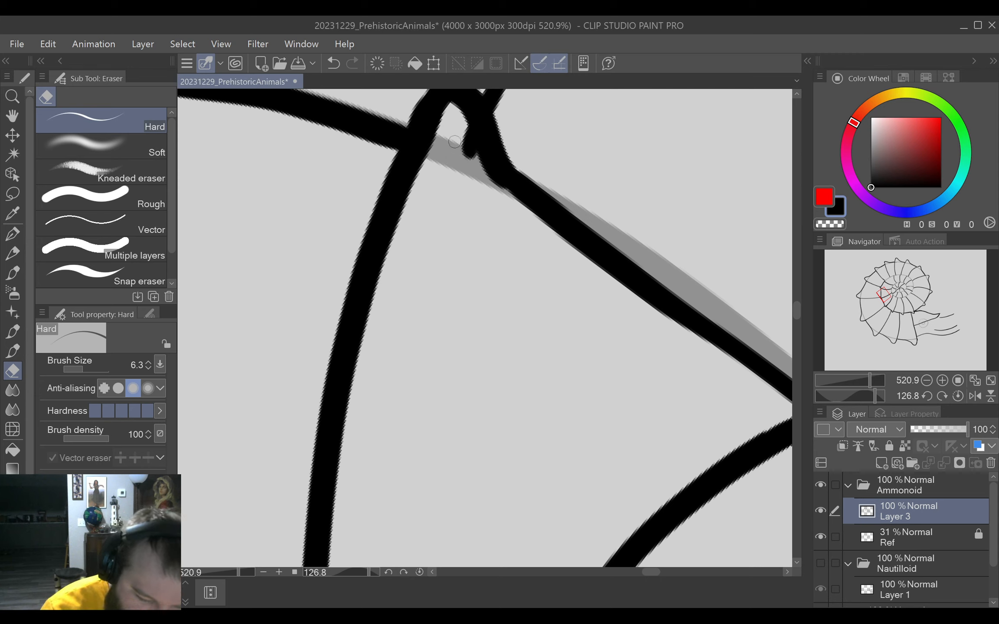
mouse_move(454, 141)
mouse_down()
mouse_move(473, 169)
mouse_move(464, 138)
mouse_move(473, 168)
mouse_up()
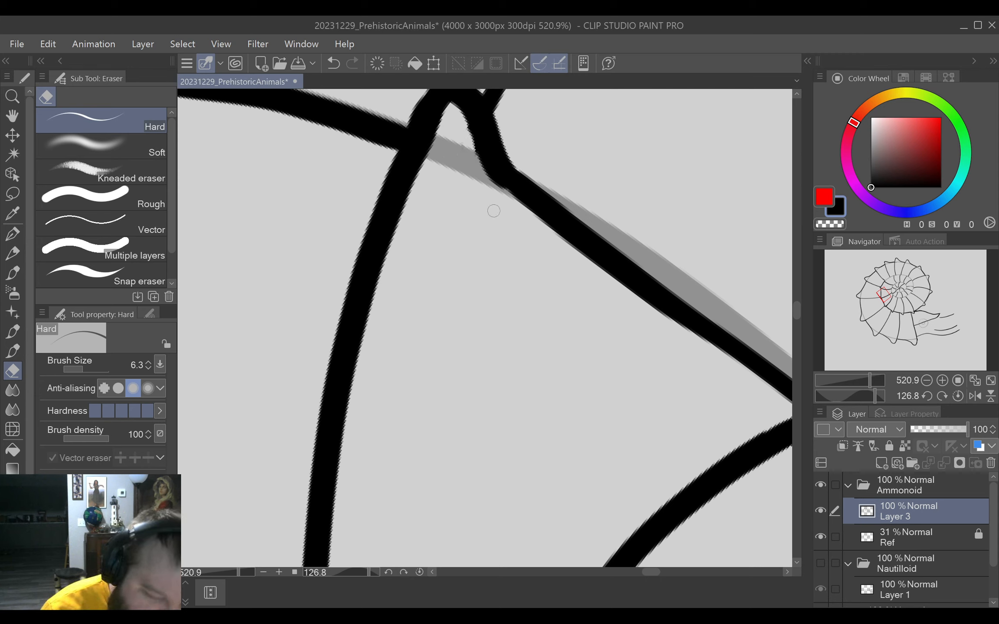
drag(511, 443, 477, 350)
drag(516, 414, 552, 416)
key(ctrl+0)
Trim the inner ends of the next two outer ribs with the Hard eraser where they reach the inner whorl.
drag(535, 380, 579, 374)
drag(649, 326, 559, 332)
mouse_move(359, 444)
mouse_down()
mouse_move(544, 397)
mouse_move(597, 435)
mouse_move(629, 345)
mouse_move(545, 345)
mouse_move(530, 365)
mouse_move(595, 417)
mouse_move(584, 414)
mouse_move(637, 343)
mouse_move(548, 386)
mouse_up()
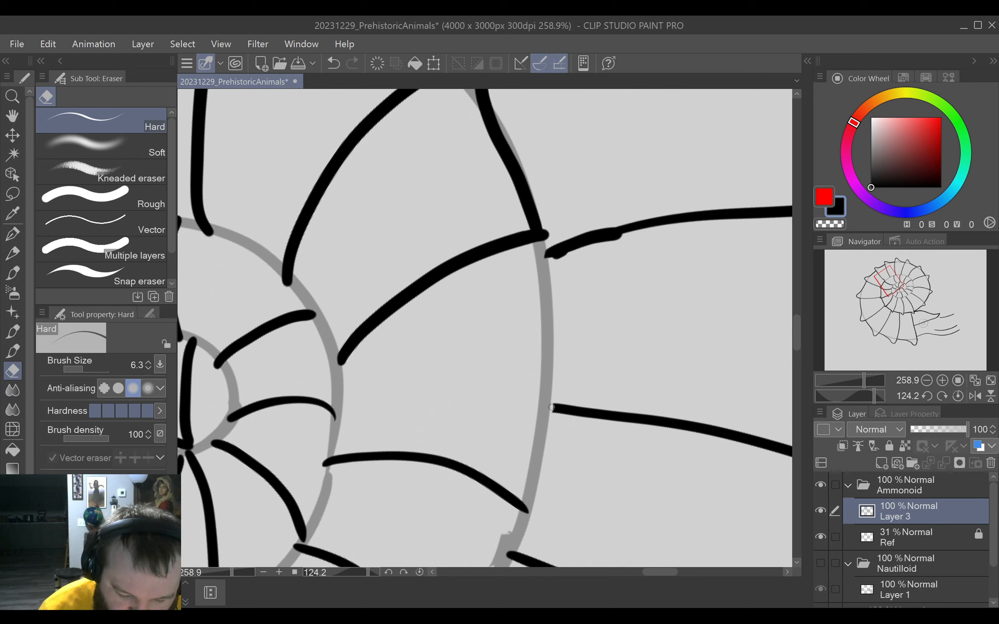
drag(552, 267, 555, 268)
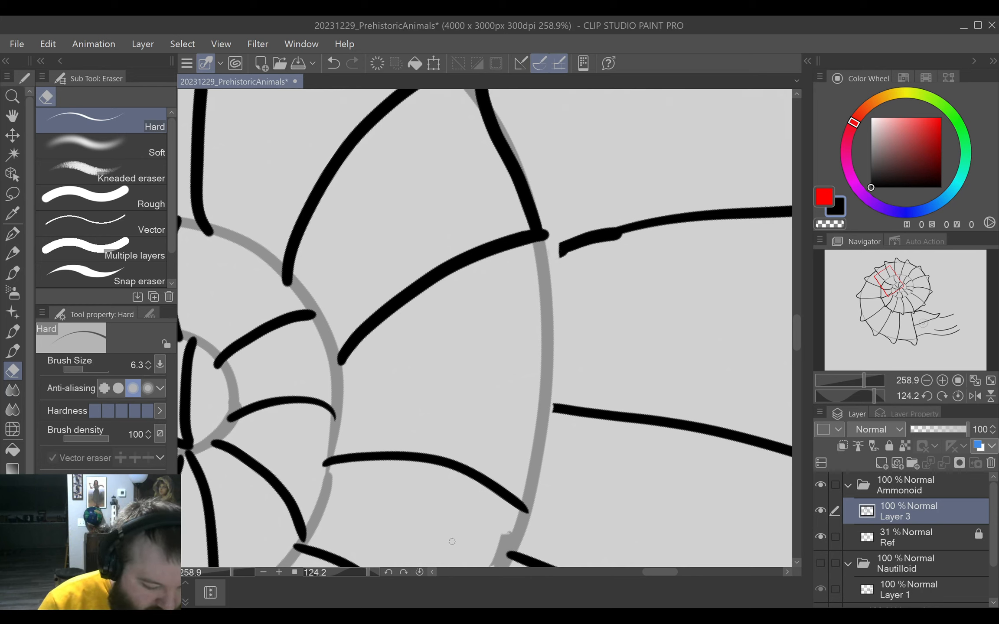
Draw the next bumped G-pen edge segment past the trimmed ribs, and extend the lower outer rib to meet it.
click(21, 229)
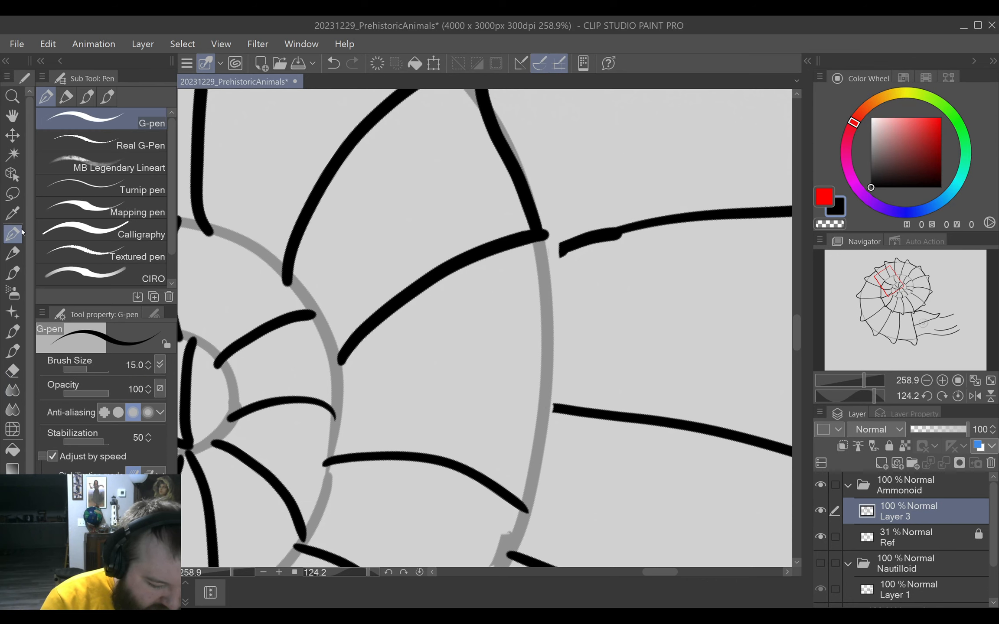
mouse_move(537, 237)
mouse_down()
mouse_move(574, 219)
mouse_move(553, 288)
mouse_move(526, 511)
mouse_up()
key(ctrl+z)
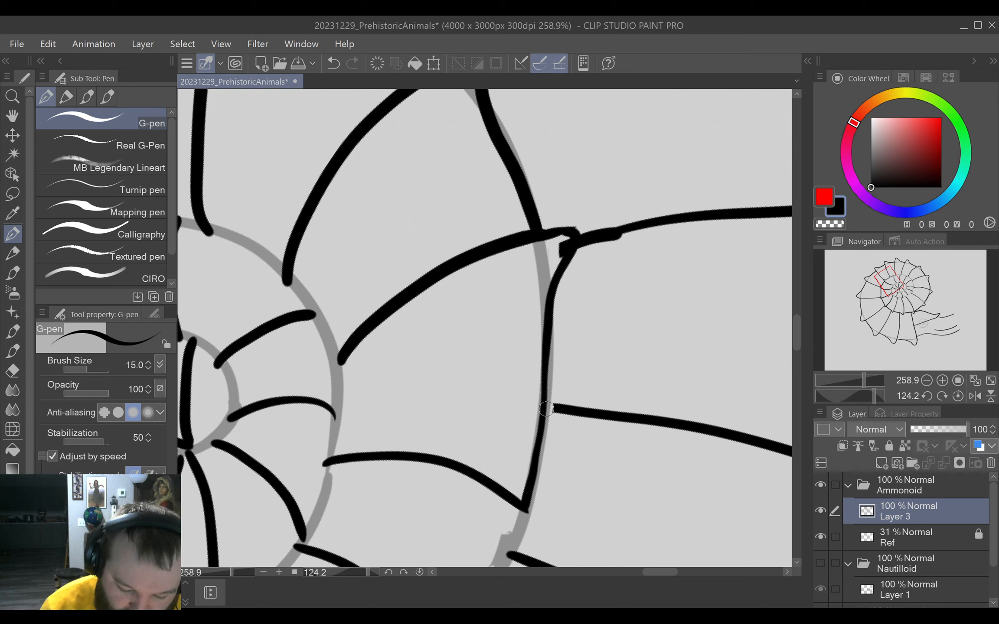
drag(545, 408, 561, 408)
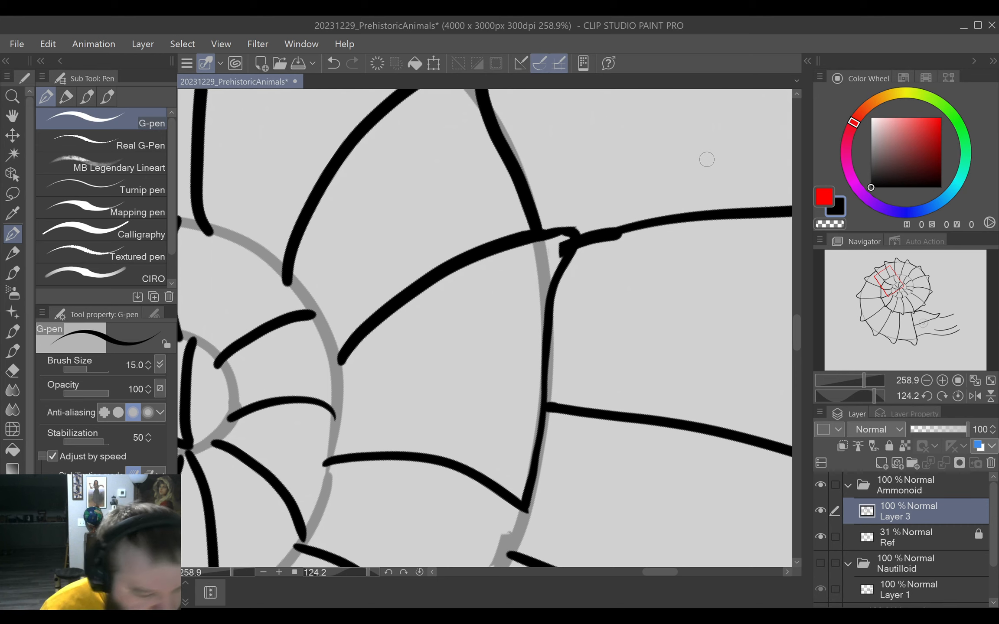
Reduce the G-pen brush size to 7.4 and draw a thinner bumped edge segment to the following inner-whorl rib tip.
mouse_move(706, 160)
mouse_down()
mouse_move(606, 318)
mouse_move(576, 428)
mouse_move(675, 363)
mouse_move(646, 315)
mouse_move(570, 386)
mouse_up()
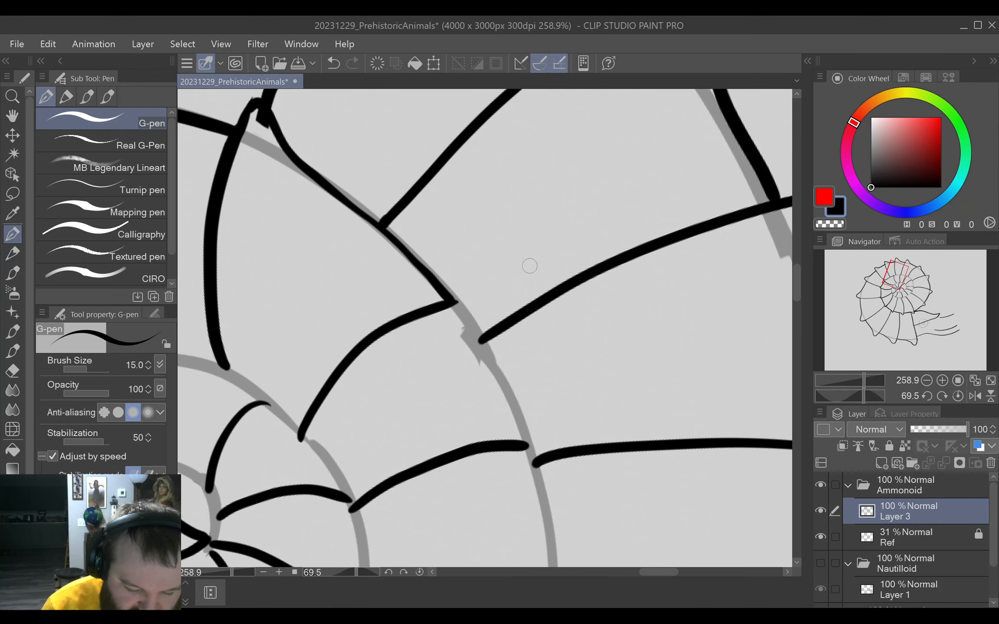
key([)
key([)
key([)
key([)
key([)
key([)
key([)
key([)
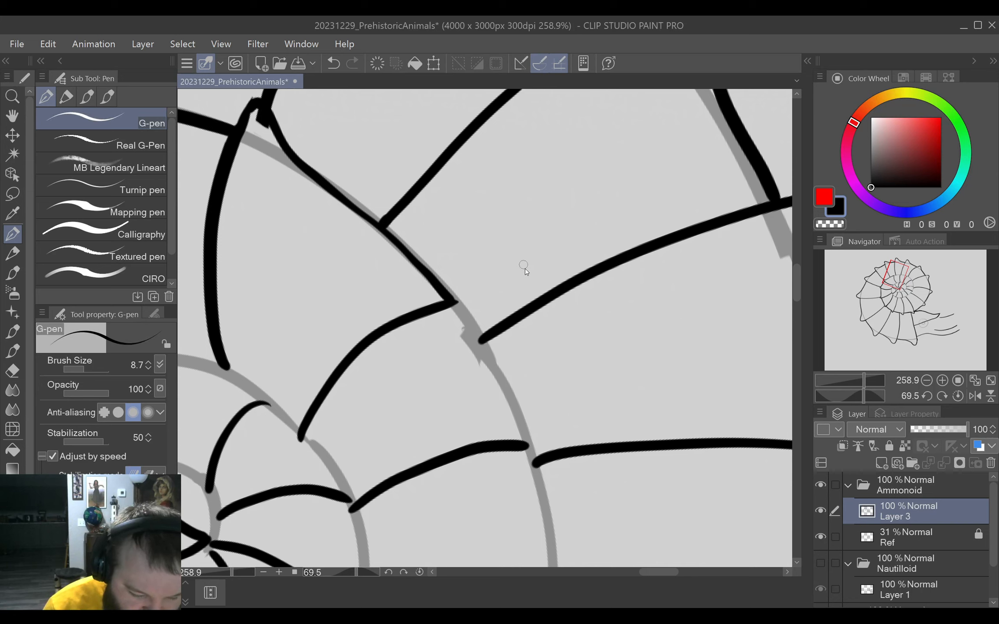
mouse_move(444, 308)
mouse_down()
mouse_move(466, 299)
mouse_move(534, 460)
mouse_up()
Clean up the thick rib end inside the earlier inner-whorl bump with the eraser.
drag(265, 338, 315, 349)
drag(298, 292, 332, 361)
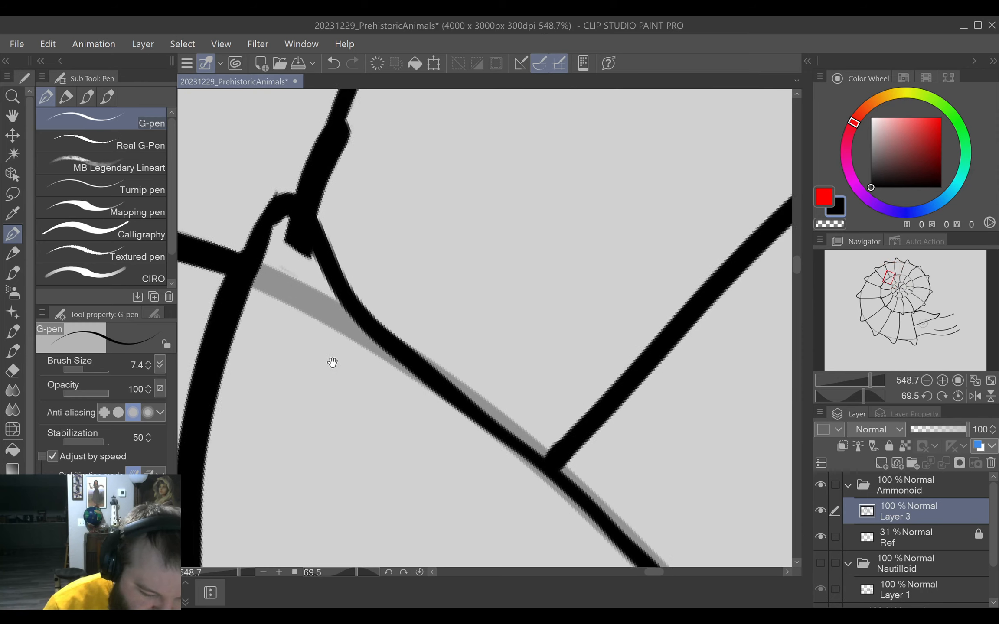
mouse_move(345, 239)
mouse_down()
mouse_move(380, 313)
mouse_move(323, 301)
mouse_move(334, 320)
mouse_move(321, 292)
mouse_move(347, 339)
mouse_up()
key(e)
key(p)
Draw another thin bumped G-pen segment along the inner whorl's upper edge, ending at the next rib tip.
drag(476, 414, 404, 277)
drag(505, 458, 419, 247)
mouse_move(586, 399)
mouse_down()
mouse_move(567, 389)
mouse_move(553, 440)
mouse_move(519, 455)
mouse_move(528, 457)
mouse_move(517, 304)
mouse_up()
drag(521, 379, 537, 385)
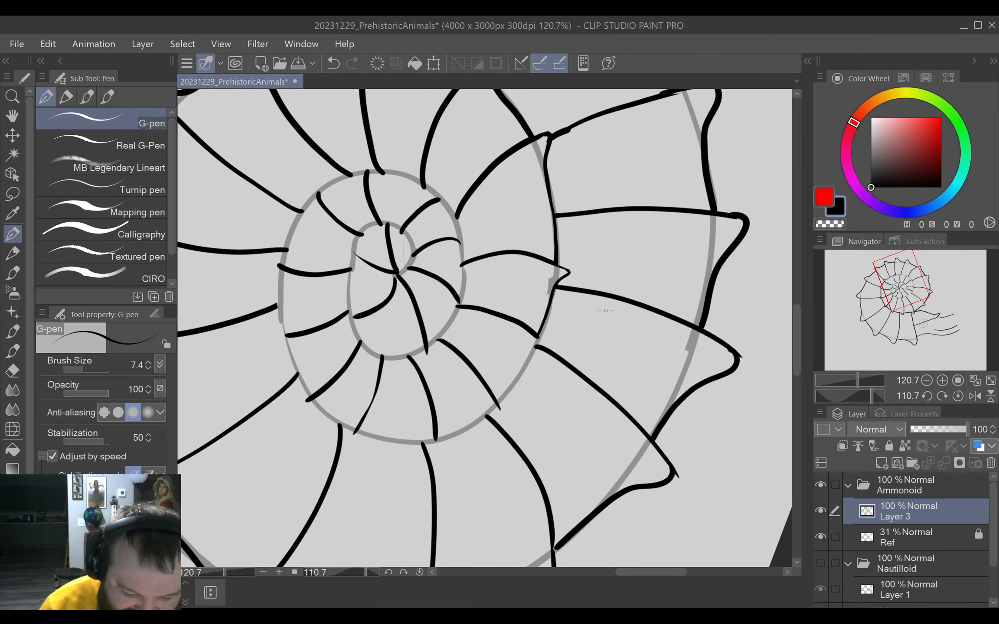
scroll(536, 362, up, 2)
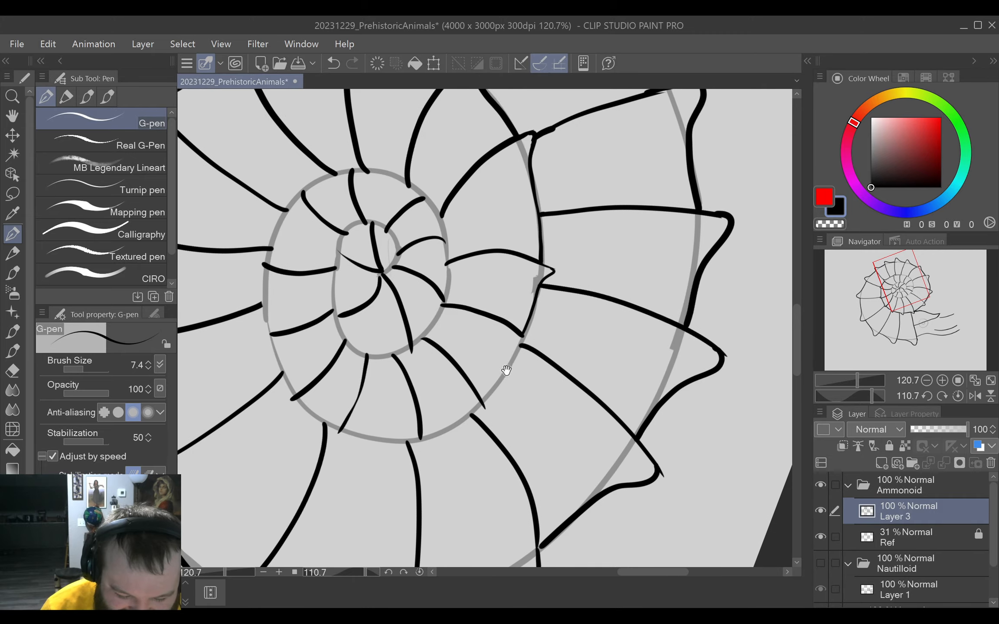
scroll(537, 381, up, 2)
mouse_move(536, 381)
mouse_down()
mouse_move(597, 374)
mouse_move(579, 397)
mouse_move(619, 268)
mouse_up()
drag(616, 258, 538, 343)
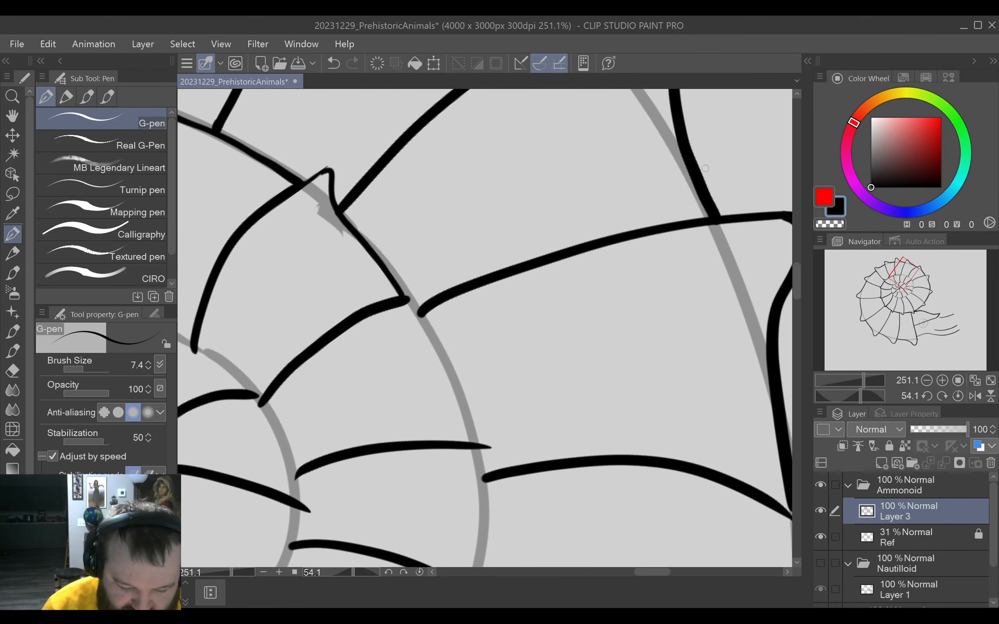
mouse_move(396, 303)
mouse_down()
mouse_move(426, 290)
mouse_move(431, 346)
mouse_move(476, 448)
mouse_up()
Erase the outer rib's overlapping end inside the newest bump and the spike protruding from the bump's tip.
scroll(435, 345, up, 7)
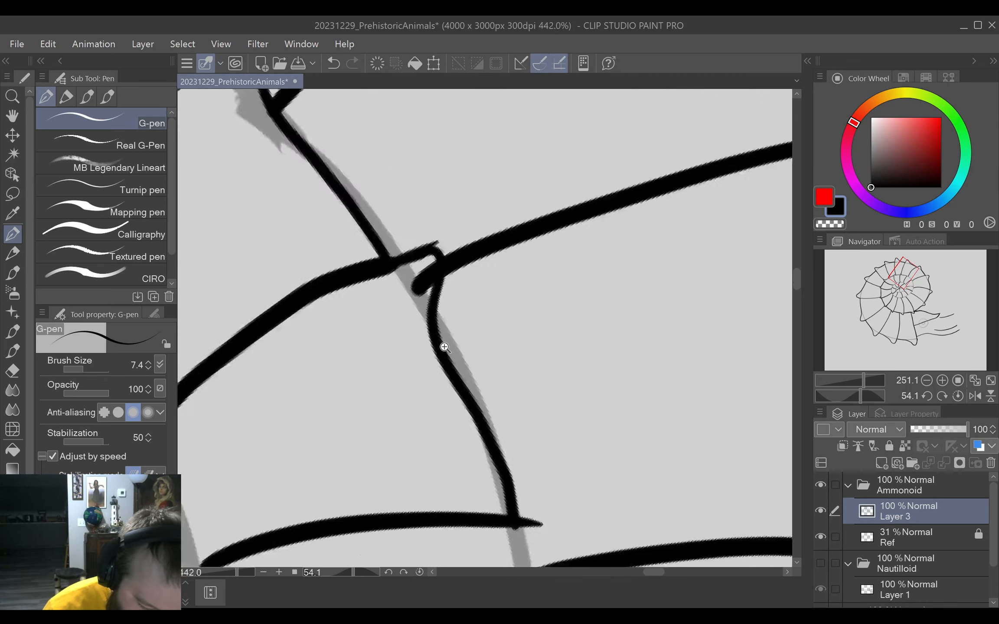
key(e)
mouse_move(396, 235)
mouse_down()
mouse_move(430, 197)
mouse_move(433, 163)
mouse_move(433, 192)
mouse_up()
key(p)
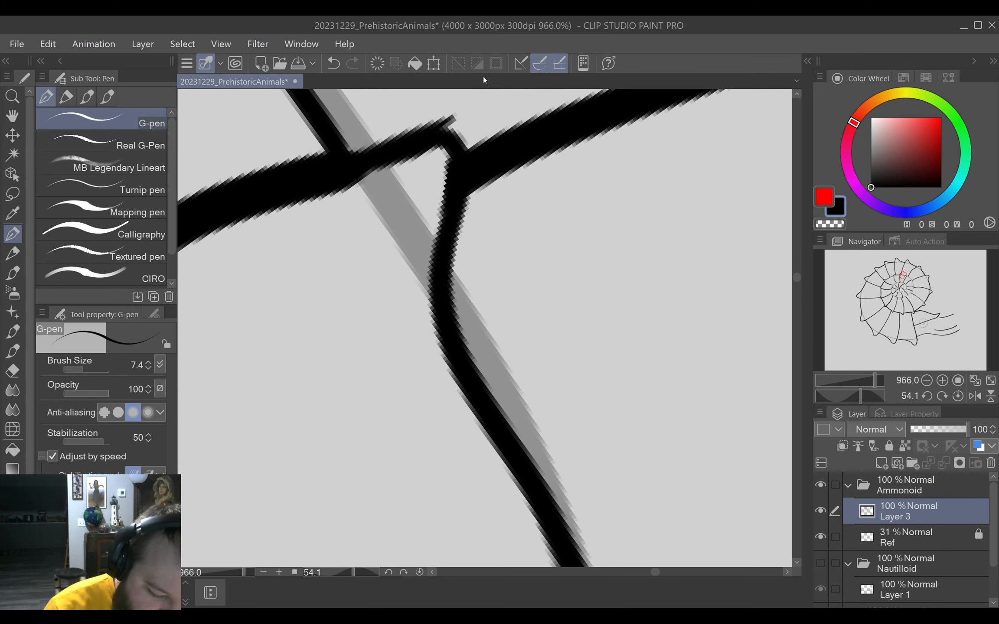
key(e)
drag(445, 111, 453, 116)
key(p)
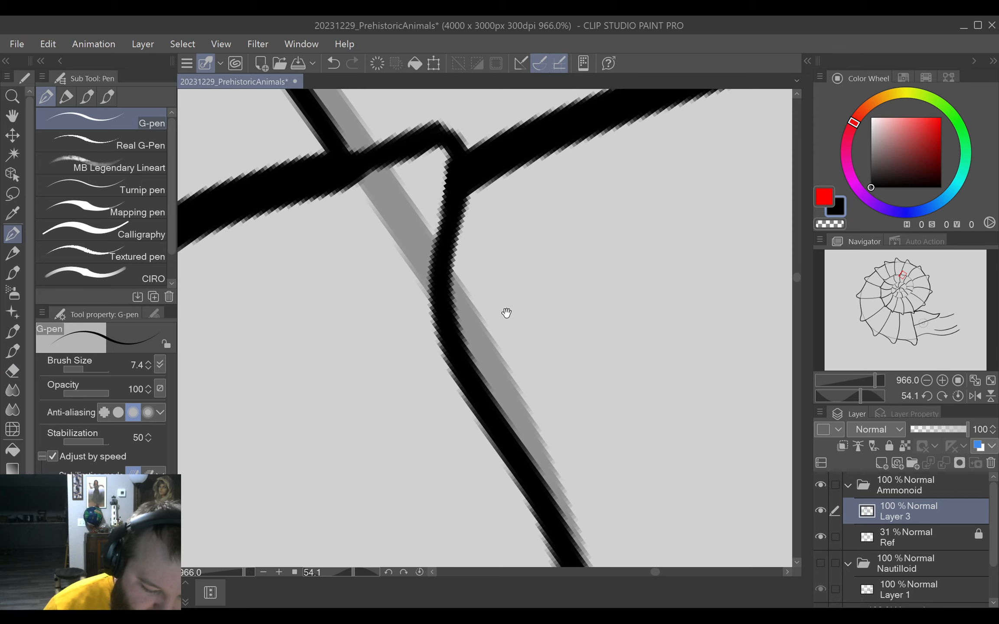
scroll(509, 303, down, 4)
scroll(573, 319, down, 3)
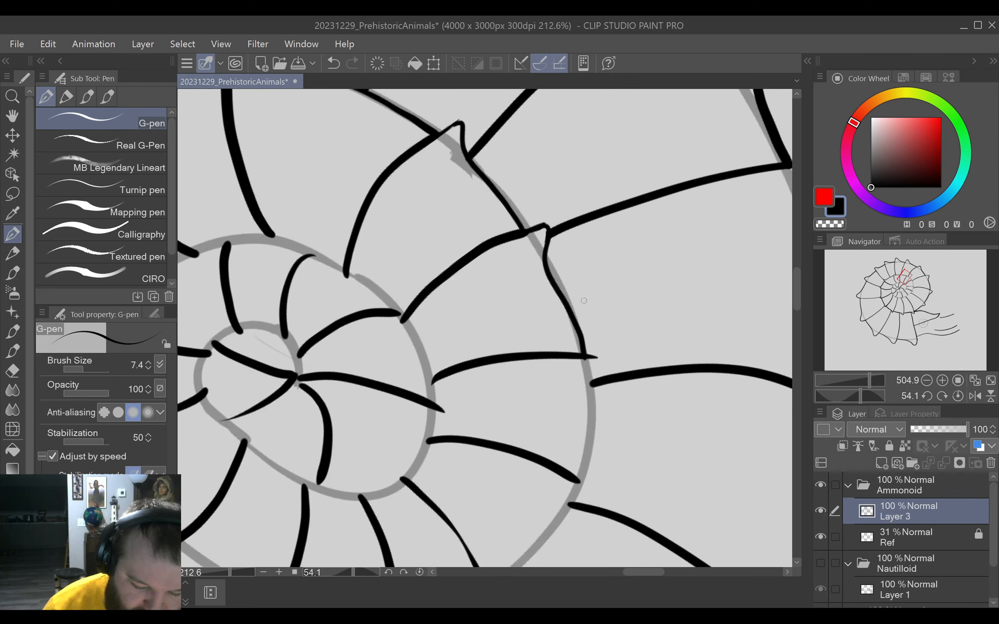
Erase the lower part of the newest inner-whorl edge segment and redraw it with the G-pen down to the rib tip.
key(e)
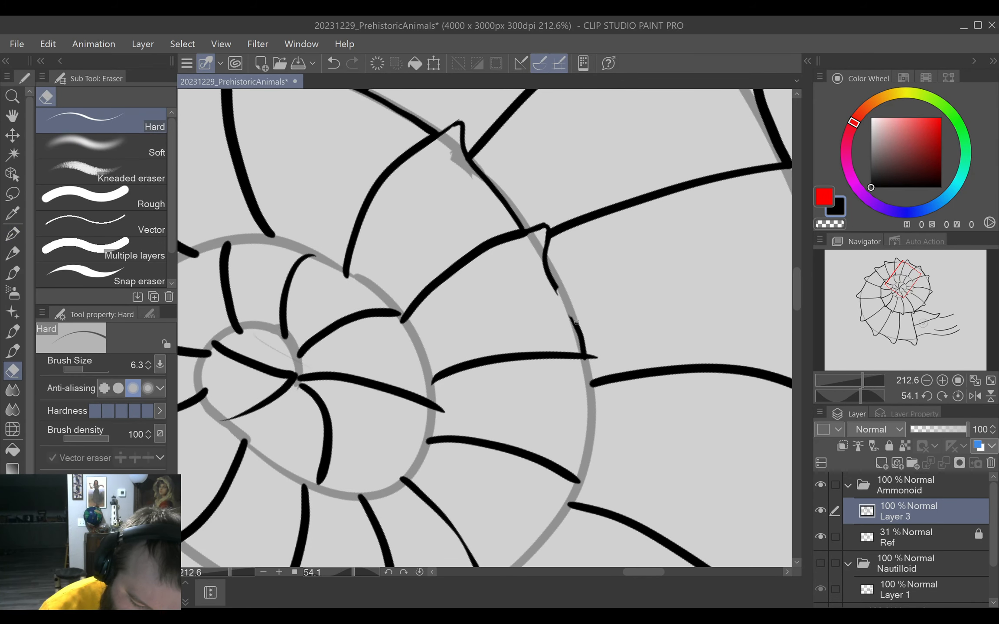
key(p)
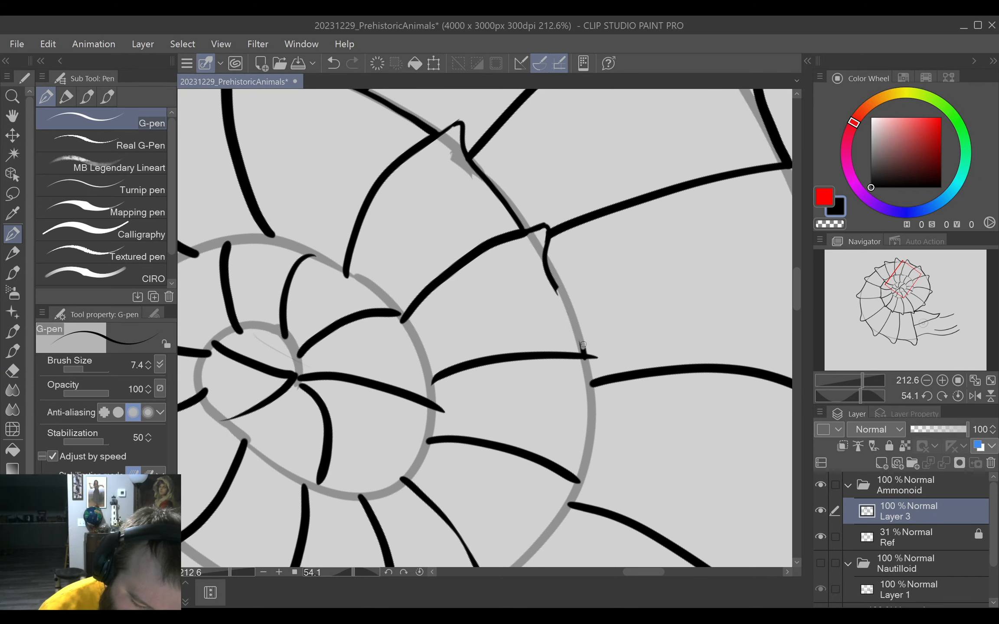
drag(561, 295, 576, 329)
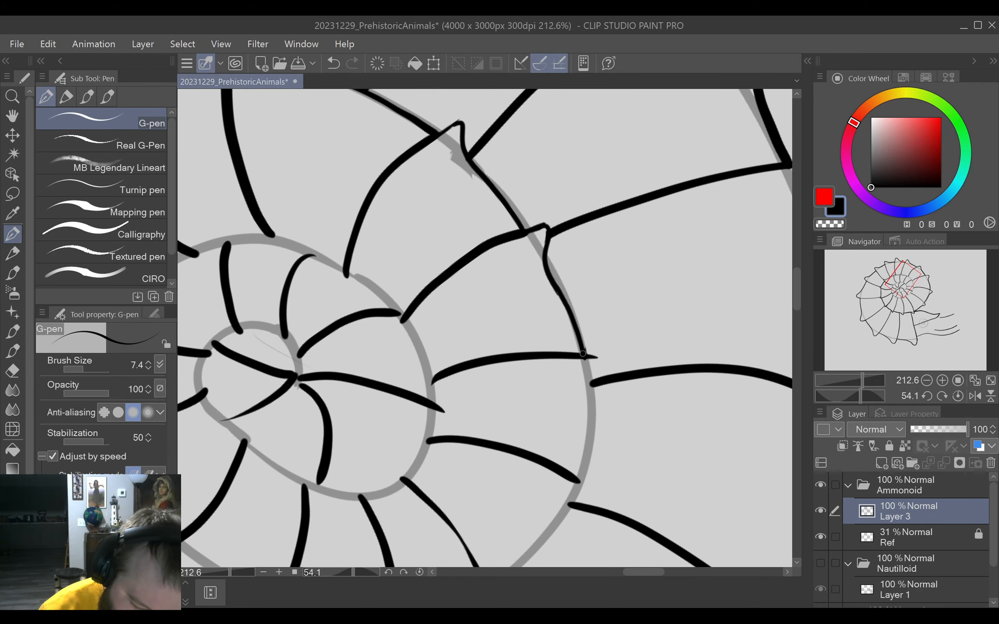
Draw the next bumped G-pen edge segment around the rib tip, past the outer rib's end, to the following rib tip.
drag(575, 412, 472, 341)
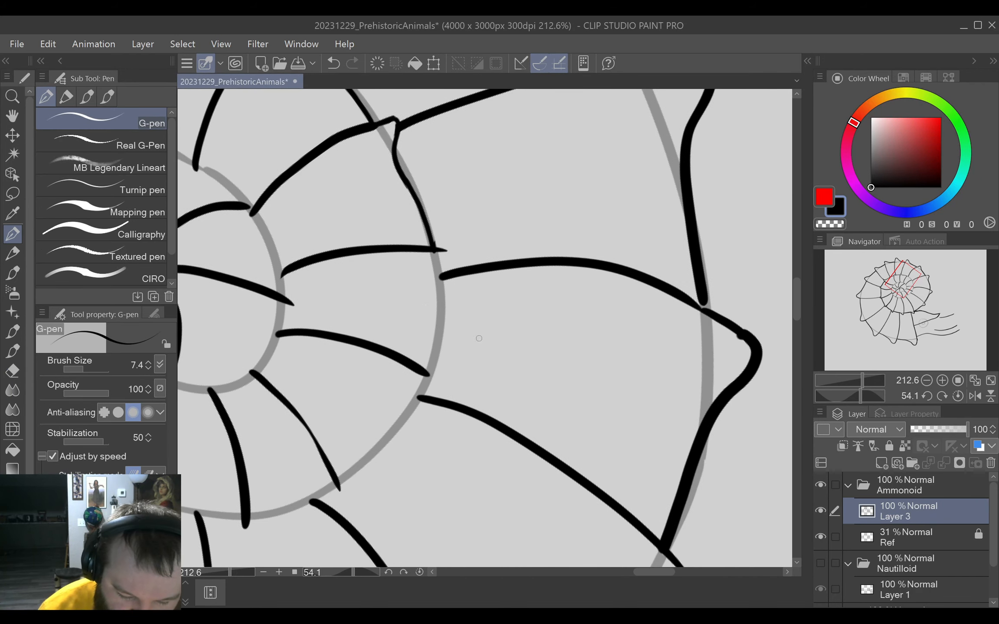
scroll(454, 263, up, 5)
drag(430, 235, 382, 536)
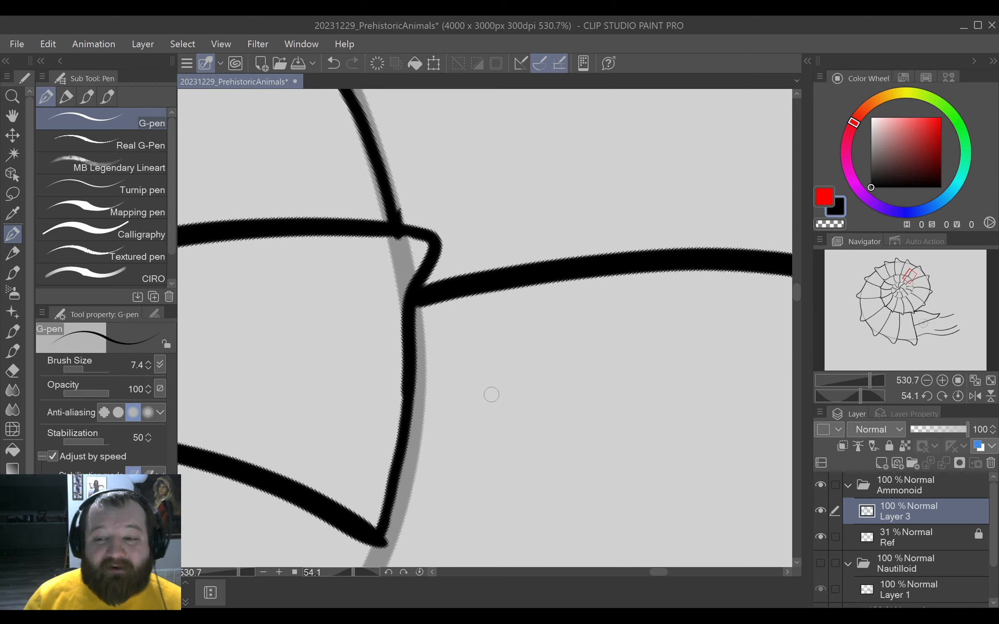
Ink two further bumped edge segments along the inner whorl's outline, each running to the following rib tip.
scroll(491, 395, down, 10)
scroll(580, 363, up, 4)
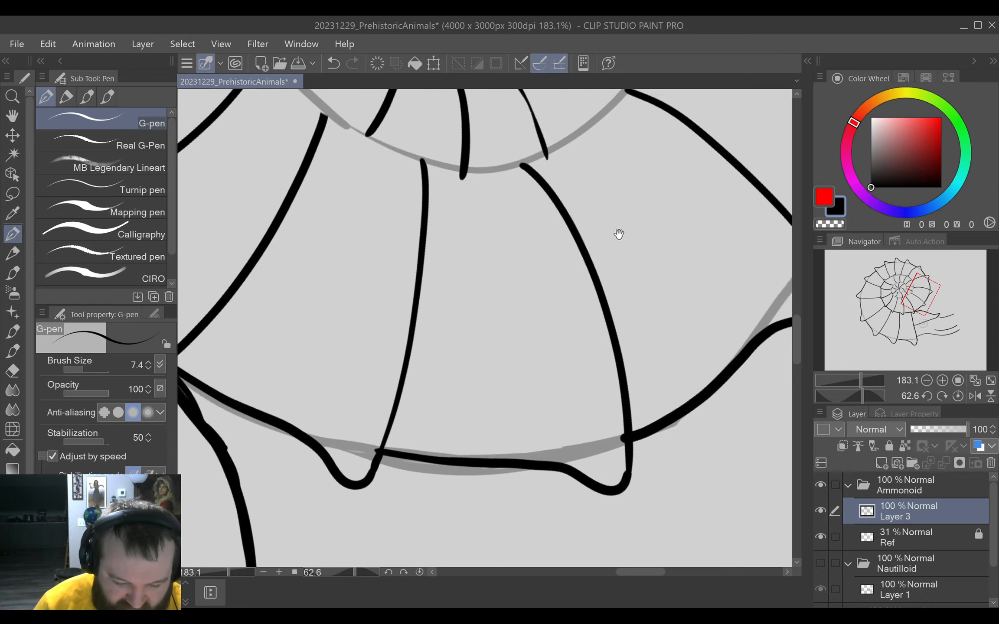
drag(619, 234, 565, 390)
mouse_move(591, 349)
mouse_down()
mouse_move(601, 389)
mouse_move(602, 203)
mouse_up()
mouse_move(538, 279)
mouse_down()
mouse_move(559, 276)
mouse_move(583, 296)
mouse_move(568, 280)
mouse_up()
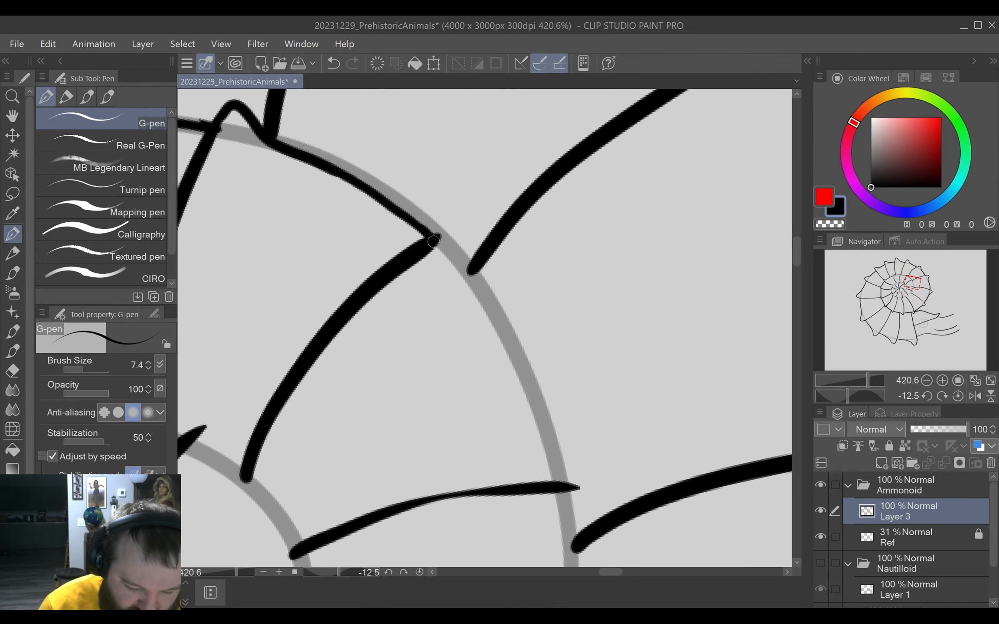
mouse_move(434, 242)
mouse_down()
mouse_move(457, 228)
mouse_move(559, 481)
mouse_up()
drag(597, 436, 589, 356)
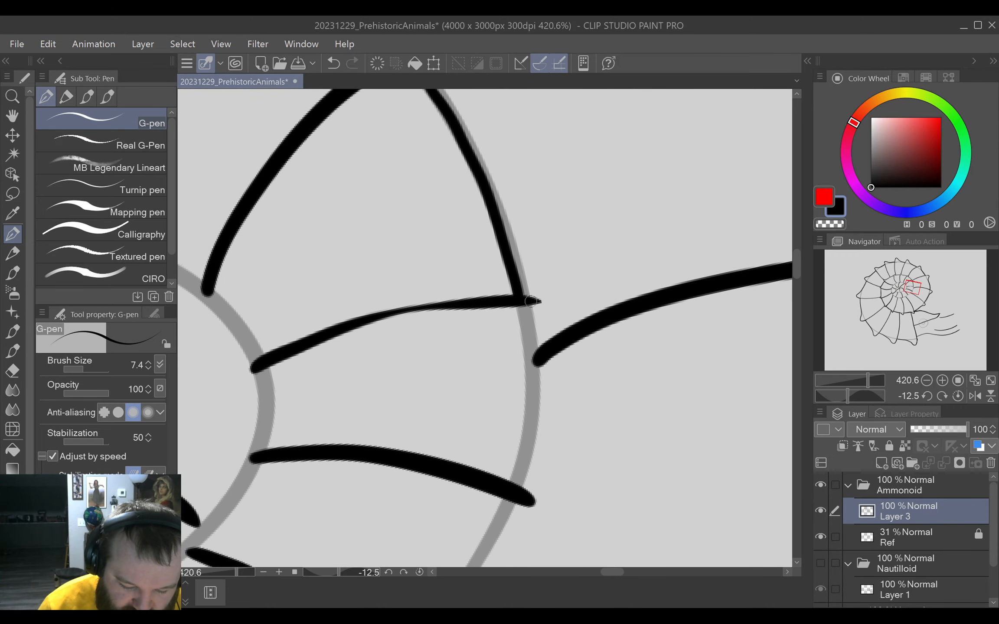
mouse_move(534, 302)
mouse_down()
mouse_move(556, 298)
mouse_move(539, 331)
mouse_move(518, 491)
mouse_move(591, 361)
mouse_move(584, 225)
mouse_up()
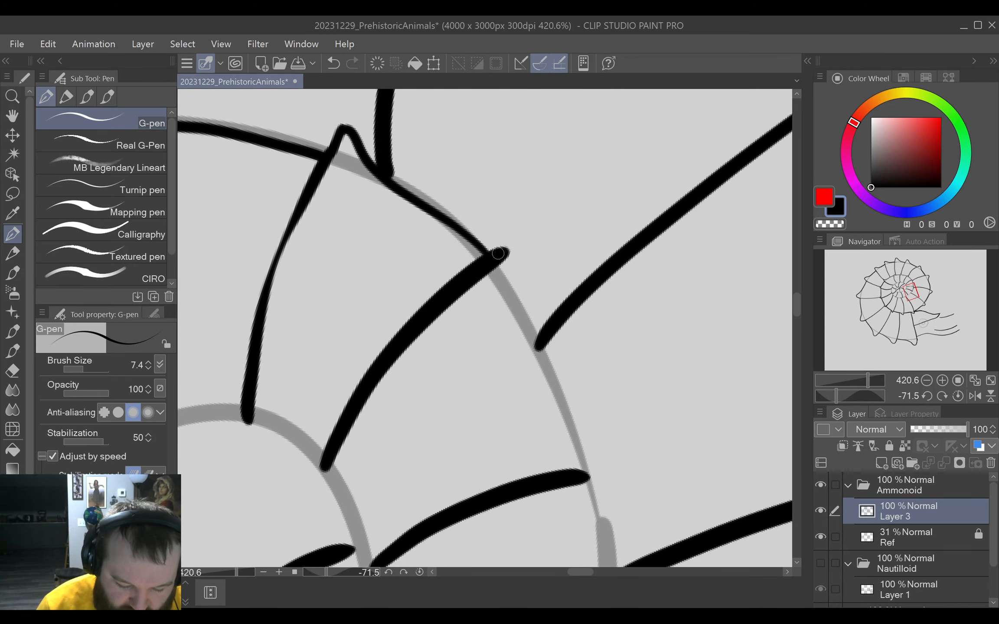
mouse_move(497, 253)
mouse_down()
mouse_move(518, 246)
mouse_move(509, 304)
mouse_move(579, 470)
mouse_up()
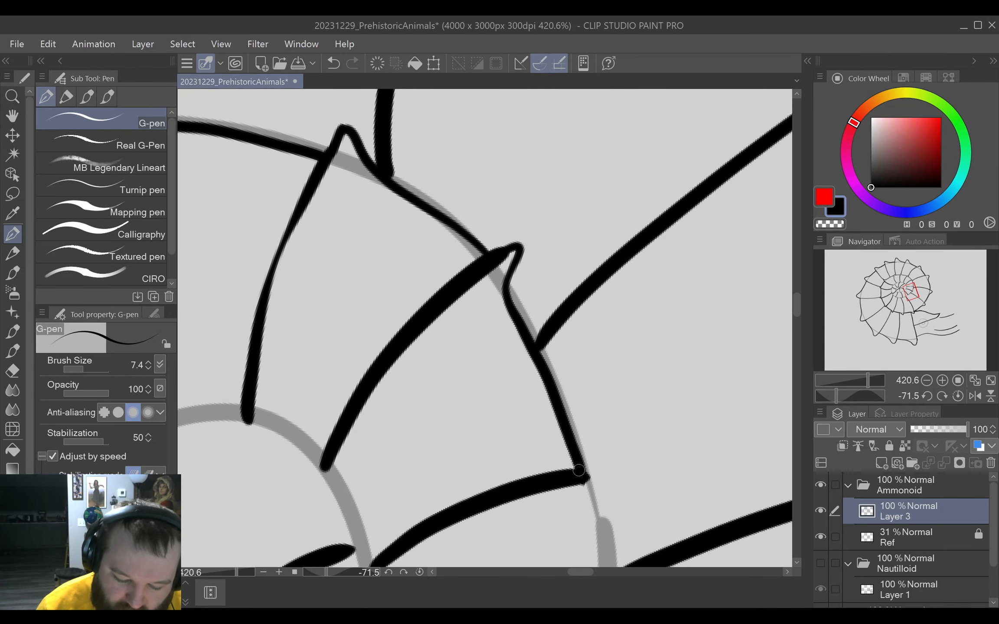
key(ctrl+z)
mouse_move(501, 255)
mouse_down()
mouse_move(522, 241)
mouse_move(531, 273)
mouse_move(523, 313)
mouse_up()
key(ctrl+z)
Draw a rounded bump over the thick rib's tip and two consecutive edge segments linking it to the following rib tips.
mouse_move(498, 257)
mouse_down()
mouse_move(535, 259)
mouse_move(528, 324)
mouse_move(583, 477)
mouse_up()
drag(611, 420, 600, 390)
drag(584, 324, 650, 483)
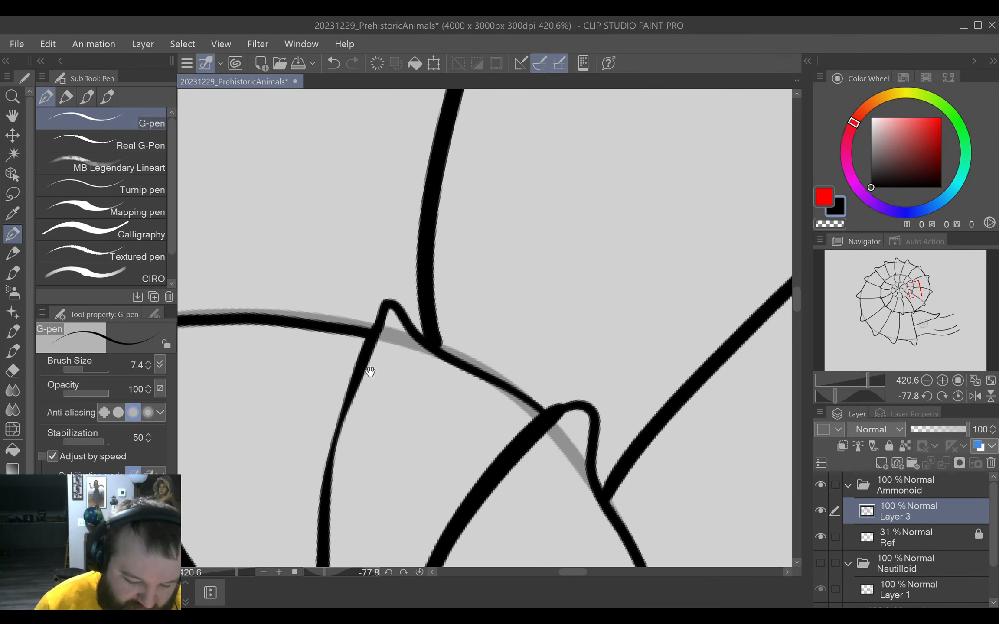
mouse_move(370, 372)
mouse_down()
mouse_move(557, 383)
mouse_move(407, 297)
mouse_move(530, 339)
mouse_move(567, 318)
mouse_up()
mouse_move(502, 207)
mouse_down()
mouse_move(529, 203)
mouse_move(541, 235)
mouse_move(558, 453)
mouse_up()
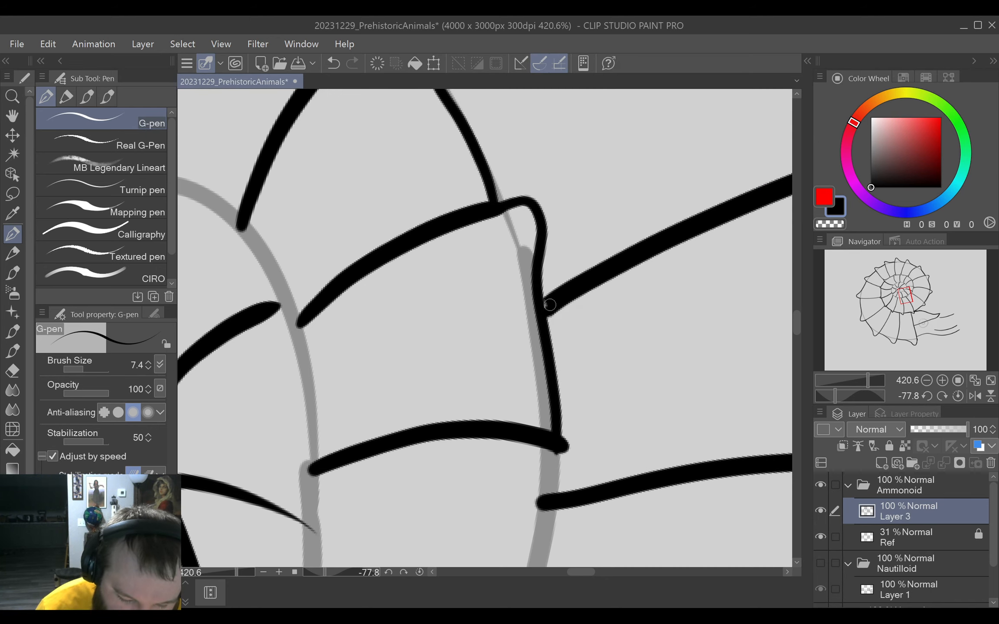
drag(575, 384, 594, 283)
drag(585, 369, 593, 303)
drag(567, 262, 640, 455)
key(e)
drag(579, 331, 584, 316)
key(p)
key(ctrl+z)
key(ctrl+z)
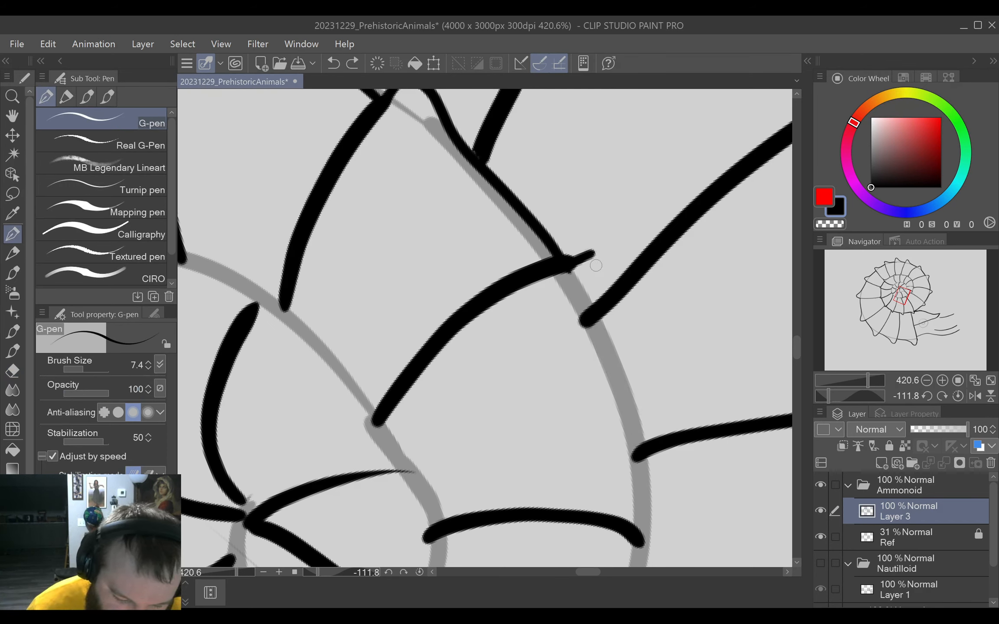
key(ctrl+z)
mouse_move(564, 264)
mouse_down()
mouse_move(592, 255)
mouse_move(602, 273)
mouse_move(596, 354)
mouse_move(644, 540)
mouse_up()
key(ctrl+z)
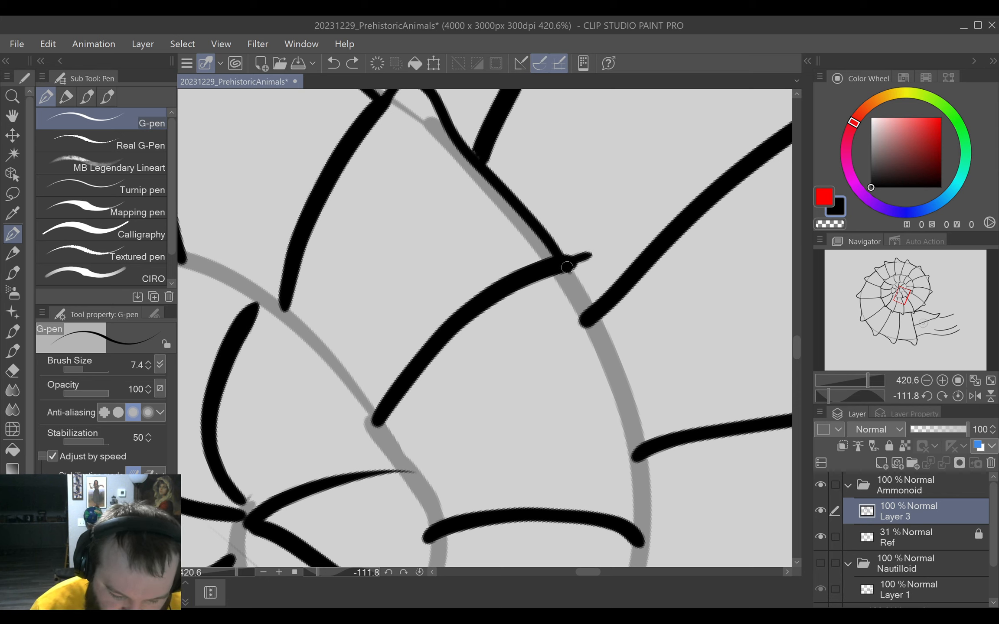
mouse_move(567, 267)
mouse_down()
mouse_move(606, 251)
mouse_move(641, 524)
mouse_up()
key(ctrl+z)
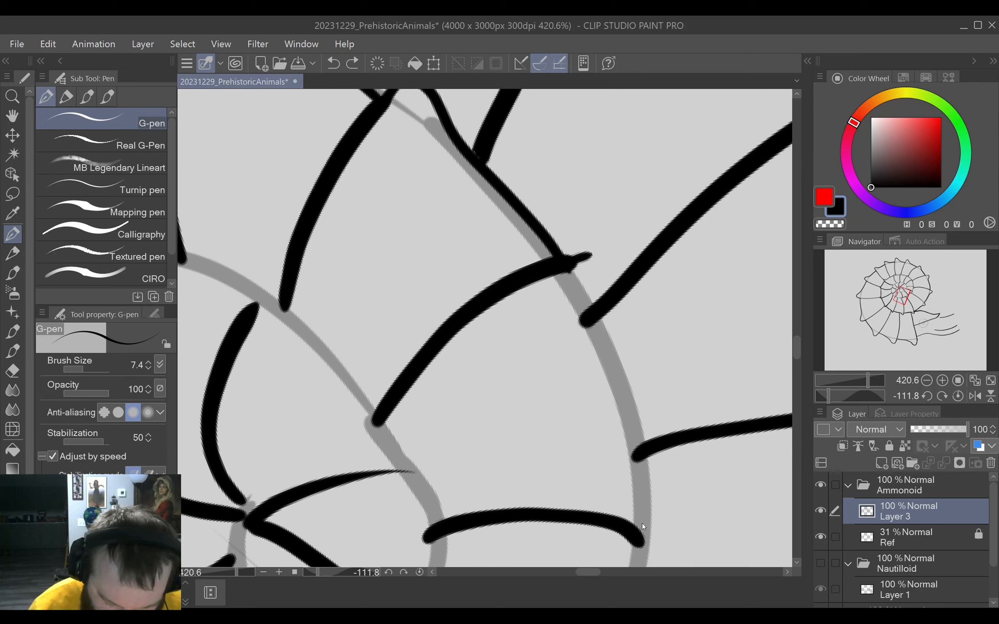
Draw the bumped edge segment across two outer ribs to the next rib tip, and erase the outer rib's end protruding inside it.
mouse_move(566, 263)
mouse_down()
mouse_move(598, 247)
mouse_move(609, 290)
mouse_move(604, 383)
mouse_move(637, 534)
mouse_up()
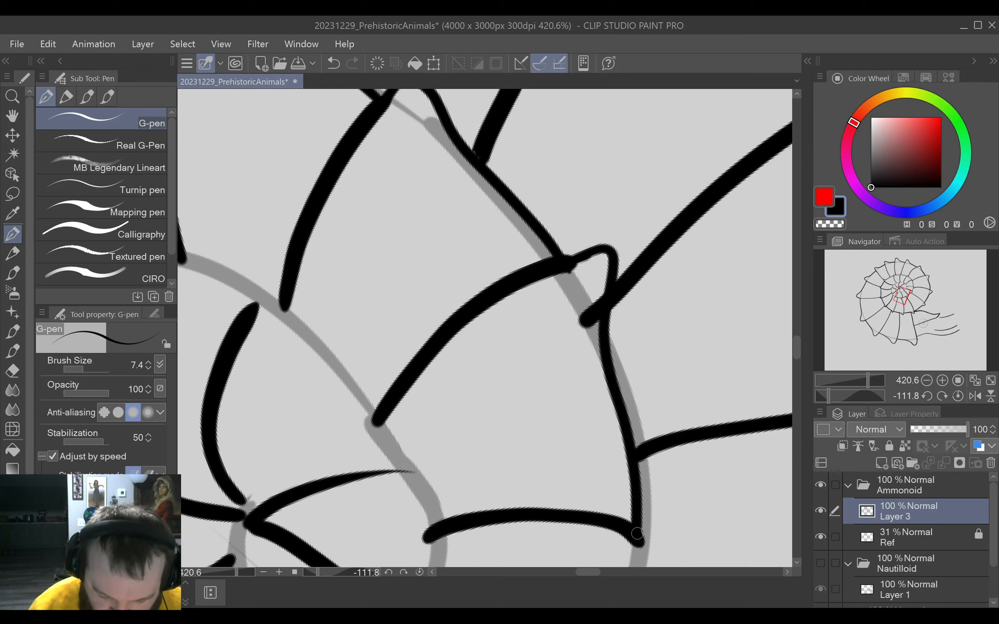
drag(578, 360, 681, 338)
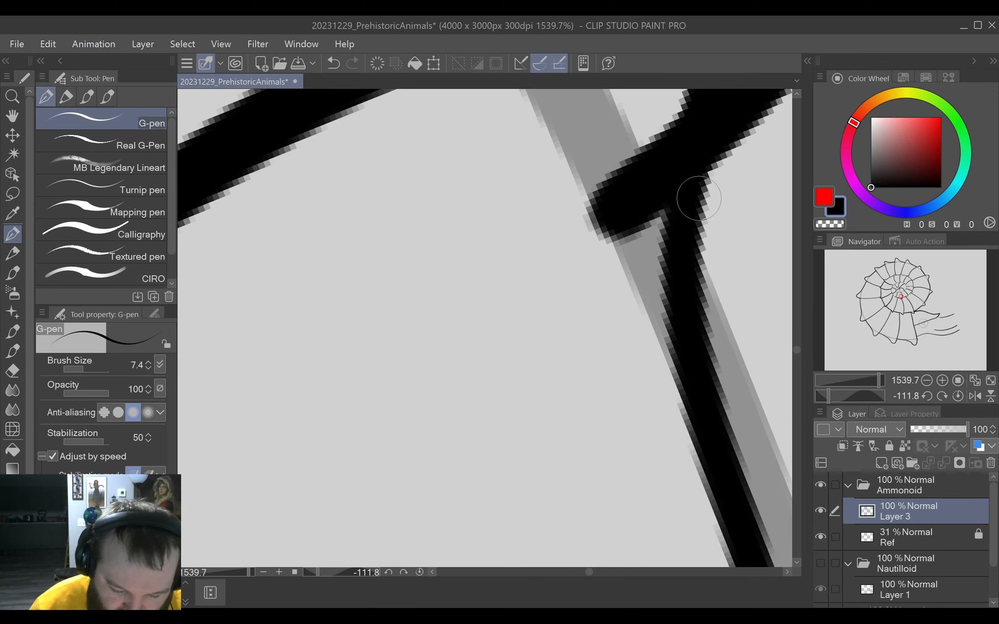
drag(613, 287, 522, 406)
key(e)
mouse_move(515, 346)
mouse_down()
mouse_move(502, 334)
mouse_move(524, 356)
mouse_move(561, 238)
mouse_up()
drag(607, 303, 512, 321)
key(p)
Draw two more bumped G-pen segments around the inner whorl, connecting the next two rib tips.
mouse_move(537, 443)
mouse_down()
mouse_move(593, 393)
mouse_move(606, 364)
mouse_up()
mouse_move(537, 203)
mouse_down()
mouse_move(558, 313)
mouse_move(596, 299)
mouse_move(572, 293)
mouse_move(554, 355)
mouse_move(546, 325)
mouse_move(564, 380)
mouse_move(582, 391)
mouse_move(559, 394)
mouse_move(585, 395)
mouse_move(576, 436)
mouse_move(544, 453)
mouse_up()
mouse_move(452, 308)
mouse_down()
mouse_move(498, 304)
mouse_move(447, 501)
mouse_up()
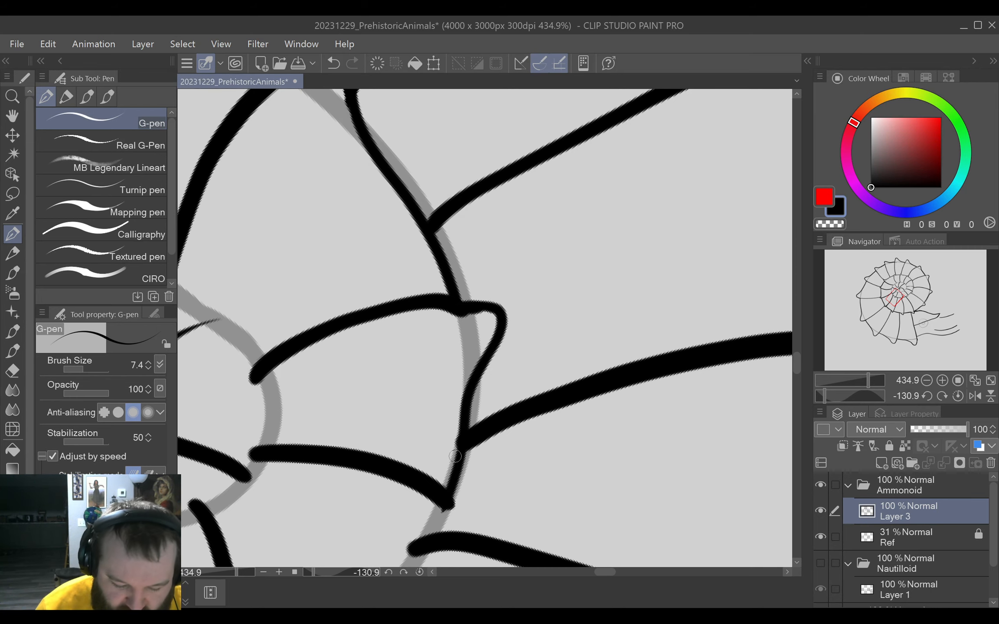
drag(543, 443, 645, 264)
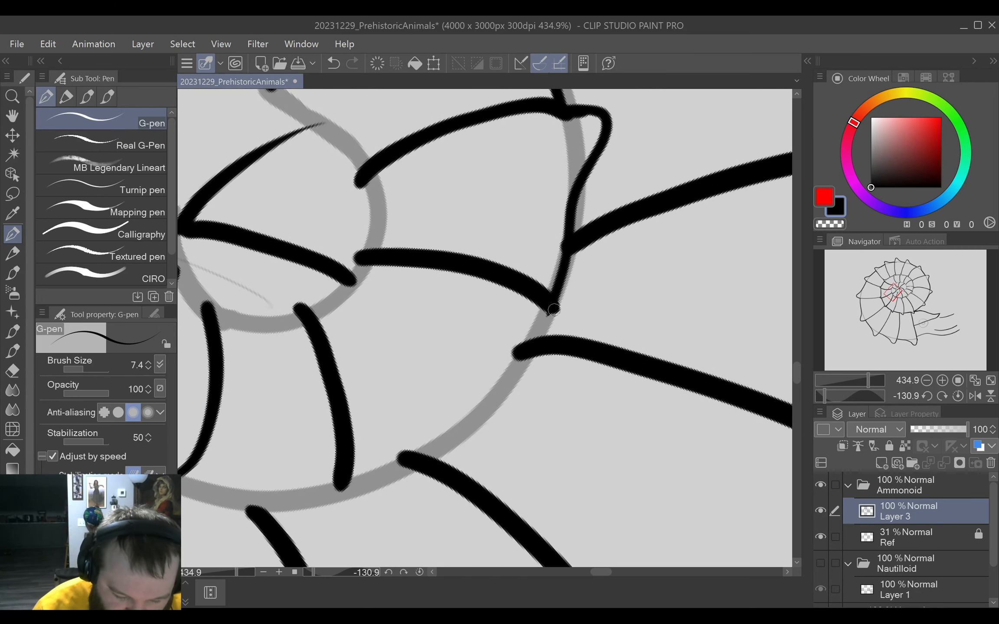
drag(550, 309, 569, 319)
mouse_move(596, 406)
mouse_down()
mouse_move(618, 422)
mouse_move(709, 252)
mouse_move(529, 244)
mouse_move(519, 294)
mouse_move(540, 361)
mouse_move(537, 483)
mouse_move(525, 517)
mouse_up()
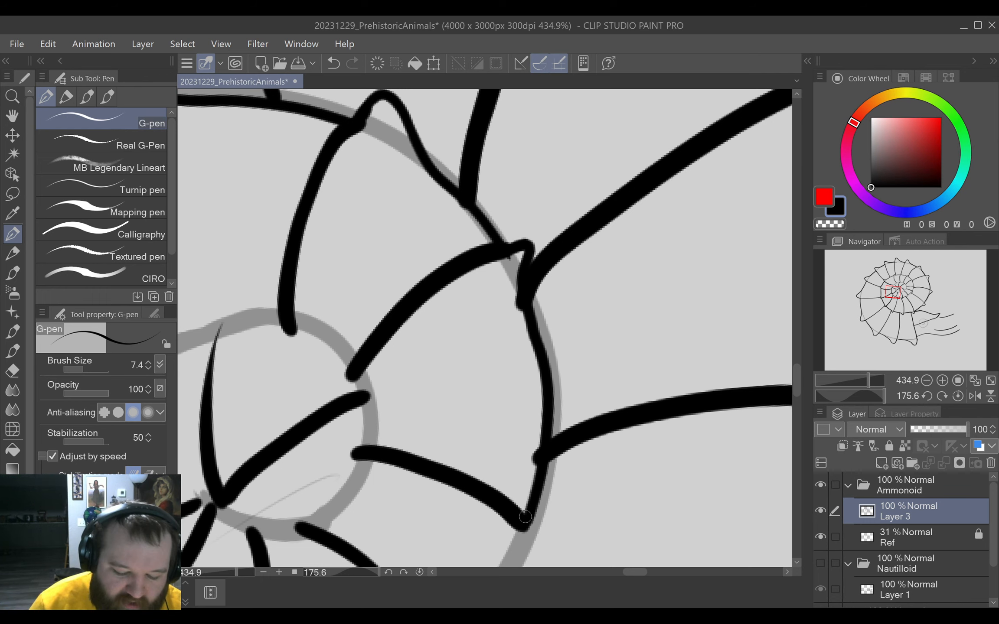
Erase the ends of the two outer ribs that protrude through the newest inner-whorl edge segment.
scroll(570, 342, up, 5)
key(e)
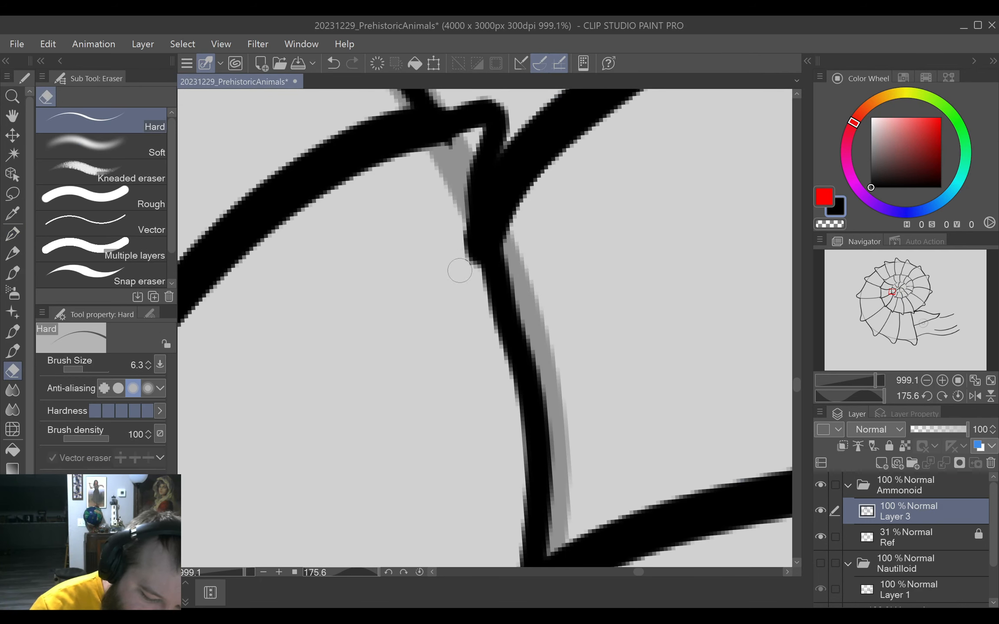
drag(459, 270, 453, 176)
drag(454, 162, 483, 110)
key(p)
drag(537, 332, 544, 251)
drag(536, 387, 535, 285)
drag(586, 412, 597, 307)
key(e)
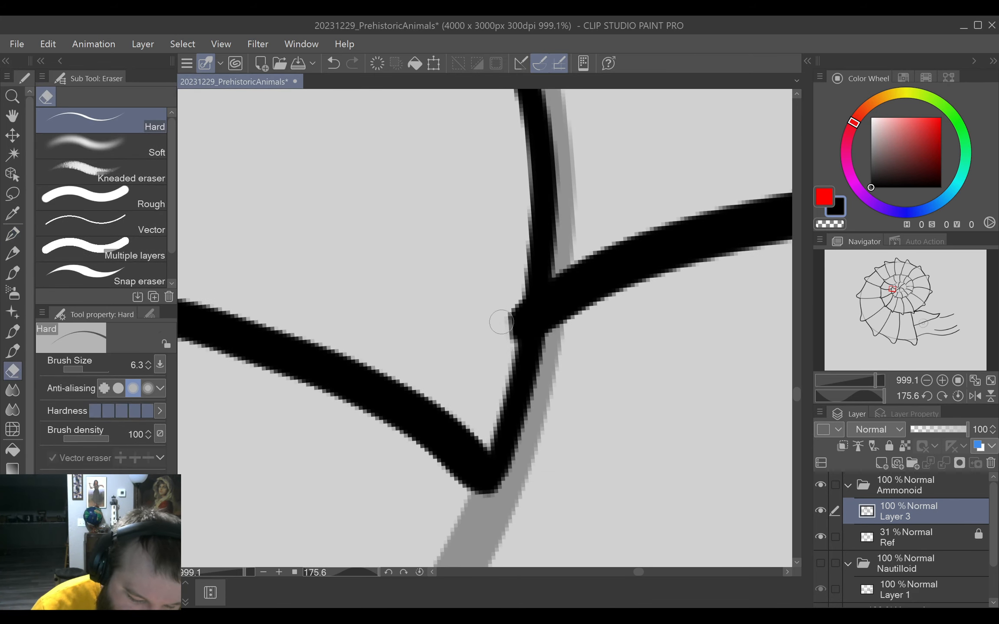
mouse_move(502, 323)
mouse_down()
mouse_move(502, 348)
mouse_move(518, 310)
mouse_up()
key(p)
Draw the following inner-whorl edge segment from the extended rib tip, redoing the stroke until it meets the next rib's end.
drag(562, 217, 585, 227)
mouse_move(603, 377)
mouse_down()
mouse_move(618, 313)
mouse_move(637, 353)
mouse_move(632, 373)
mouse_move(621, 377)
mouse_move(593, 292)
mouse_up()
drag(593, 292, 620, 288)
mouse_move(526, 237)
mouse_down()
mouse_move(624, 261)
mouse_move(595, 298)
mouse_move(528, 526)
mouse_up()
key(ctrl+z)
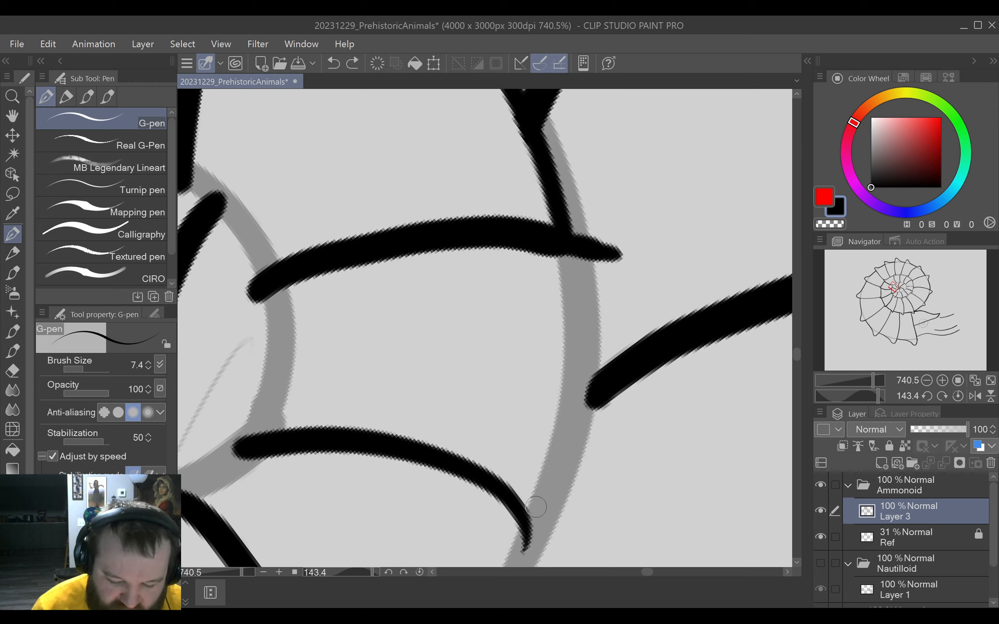
mouse_move(579, 245)
mouse_down()
mouse_move(634, 262)
mouse_move(628, 289)
mouse_move(592, 326)
mouse_move(526, 524)
mouse_up()
mouse_move(602, 439)
mouse_down()
mouse_move(599, 408)
mouse_move(697, 293)
mouse_move(692, 270)
mouse_up()
Continue the bumped G-pen outline along the shell's innermost whorl, connecting its rib tips.
mouse_move(521, 241)
mouse_down()
mouse_move(517, 266)
mouse_move(533, 259)
mouse_move(529, 280)
mouse_up()
mouse_move(590, 372)
mouse_down()
mouse_move(568, 267)
mouse_move(618, 354)
mouse_move(533, 251)
mouse_move(649, 338)
mouse_up()
mouse_move(533, 251)
mouse_down()
mouse_move(609, 337)
mouse_move(676, 372)
mouse_up()
drag(676, 373, 629, 381)
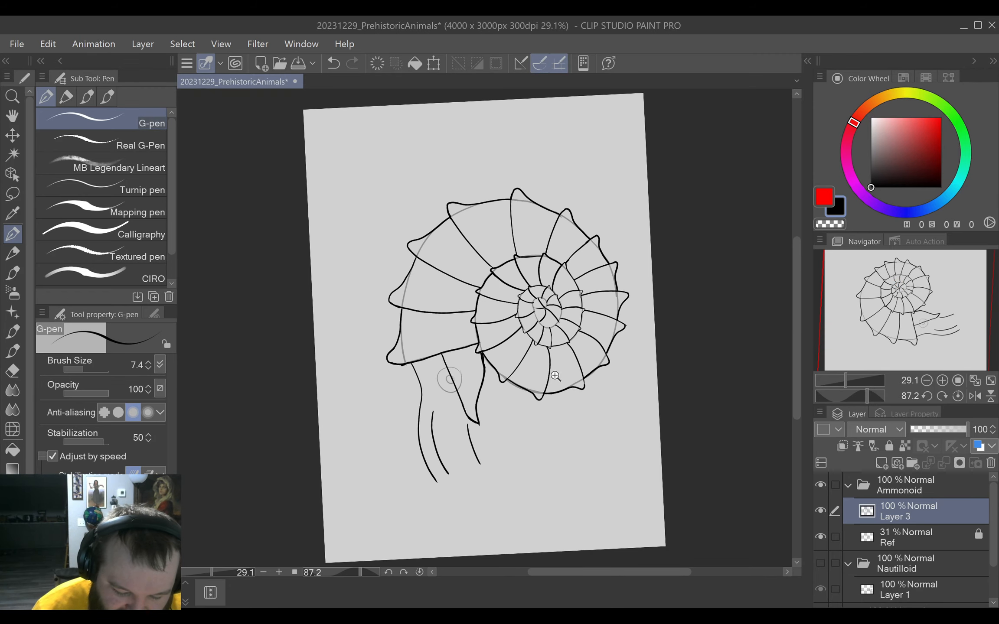
drag(551, 356, 579, 358)
mouse_move(572, 194)
mouse_down()
mouse_move(574, 373)
mouse_move(620, 307)
mouse_up()
drag(590, 303, 607, 305)
drag(482, 310, 579, 532)
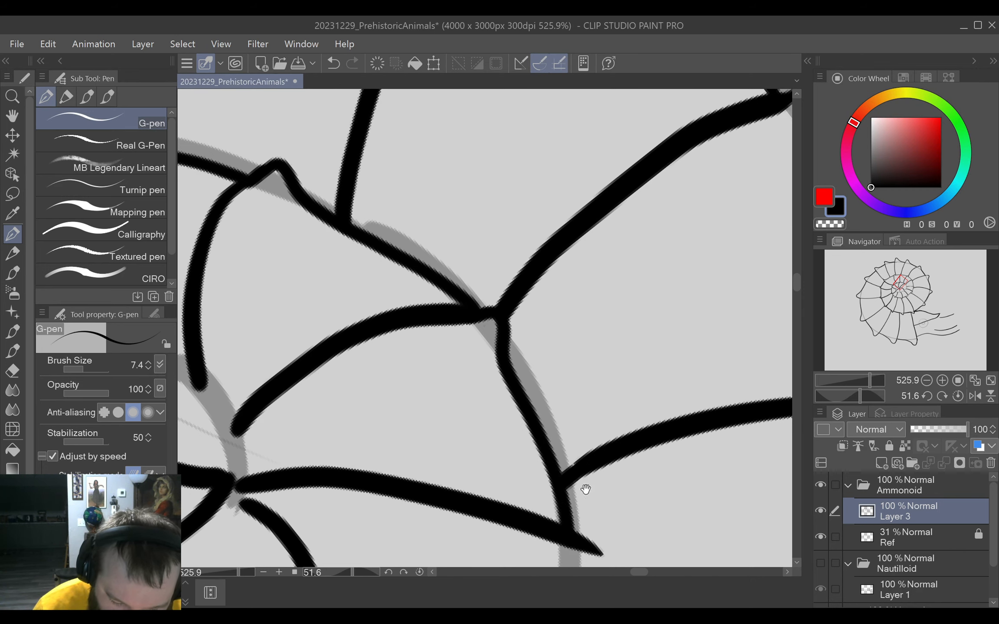
Draw the innermost whorl's next bumped segment past two outer ribs, and extend the following rib's tip to meet it.
drag(584, 488, 602, 353)
mouse_move(598, 443)
mouse_down()
mouse_move(626, 365)
mouse_move(688, 368)
mouse_up()
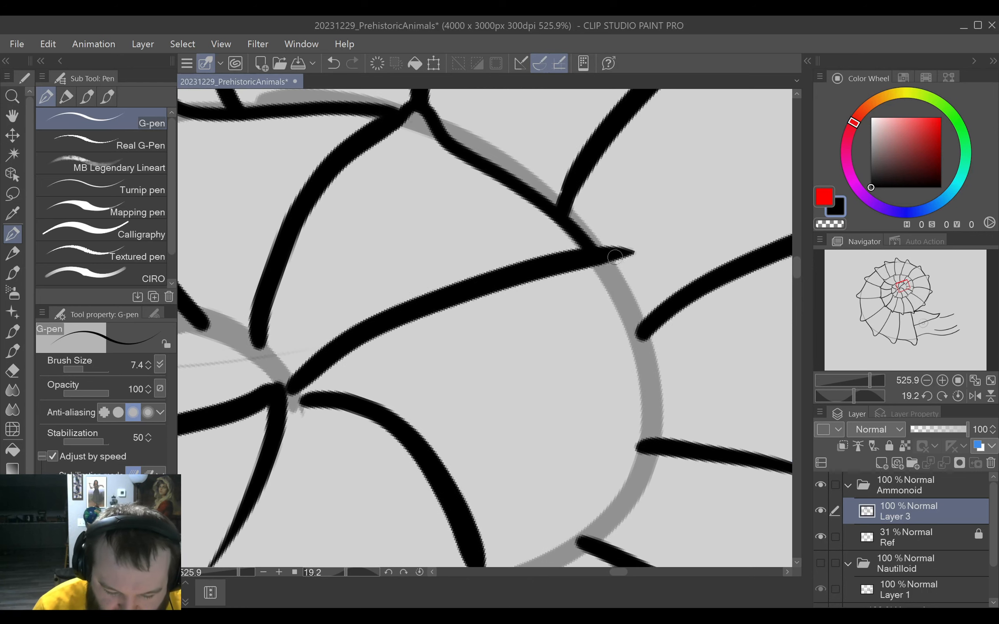
mouse_move(600, 256)
mouse_down()
mouse_move(627, 272)
mouse_move(621, 303)
mouse_move(648, 381)
mouse_move(641, 446)
mouse_move(579, 306)
mouse_up()
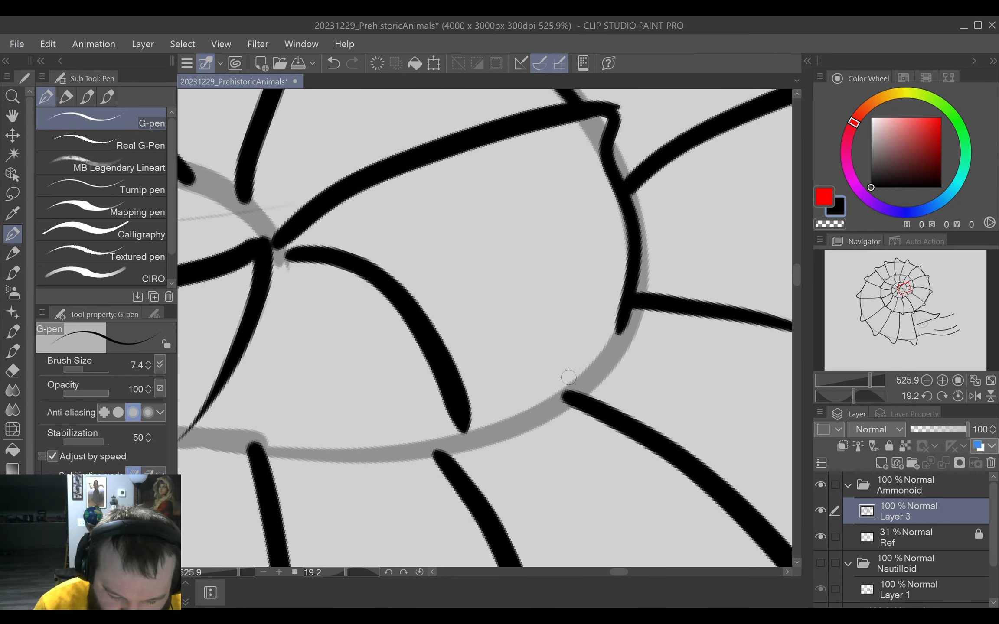
mouse_move(613, 388)
mouse_down()
mouse_move(622, 410)
mouse_move(706, 343)
mouse_move(588, 166)
mouse_move(578, 244)
mouse_move(541, 344)
mouse_up()
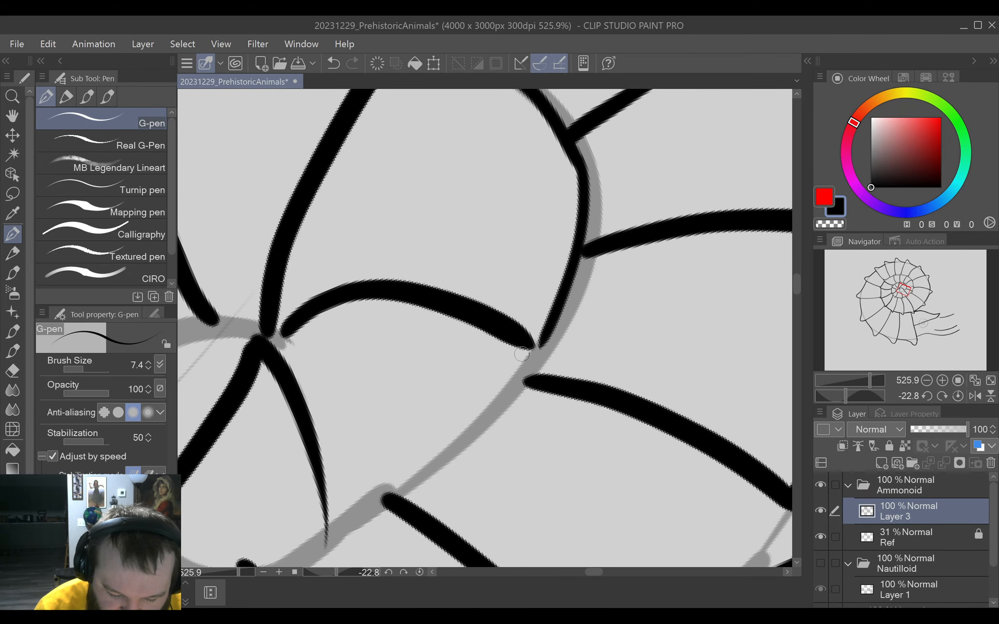
drag(529, 395, 629, 369)
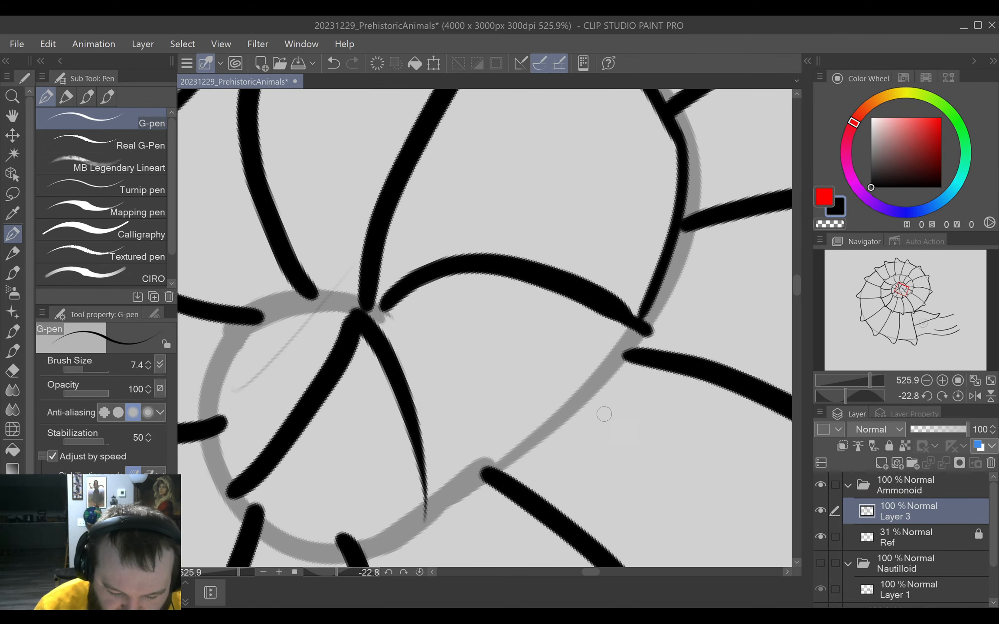
drag(626, 283, 584, 412)
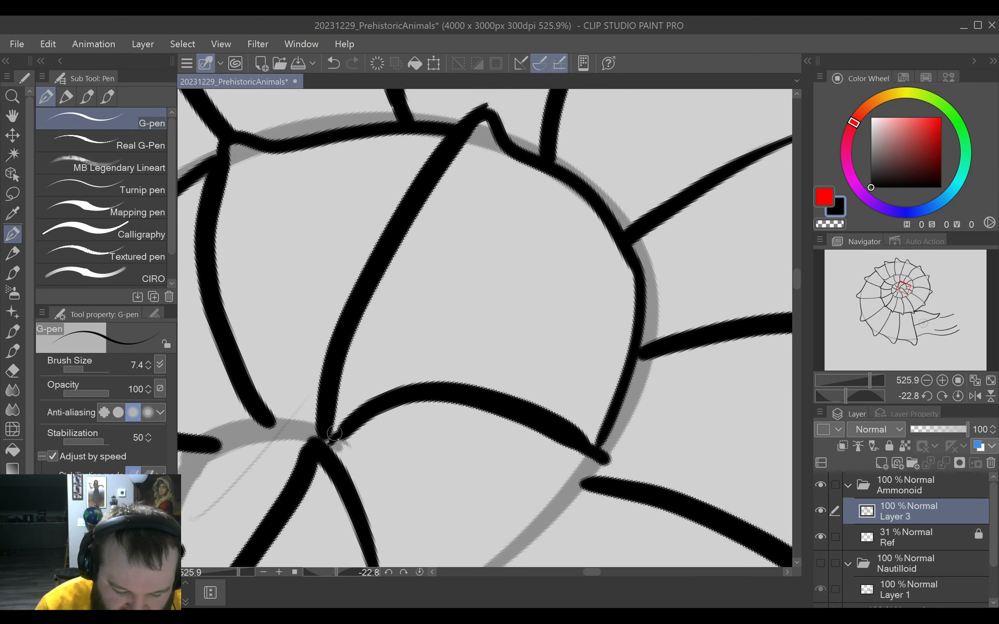
Draw three thinner G-pen ribs fanning out from the shell's centre between the existing innermost ribs.
mouse_move(331, 433)
mouse_down()
mouse_move(422, 323)
mouse_move(609, 206)
mouse_up()
drag(560, 238, 611, 209)
drag(489, 346, 593, 332)
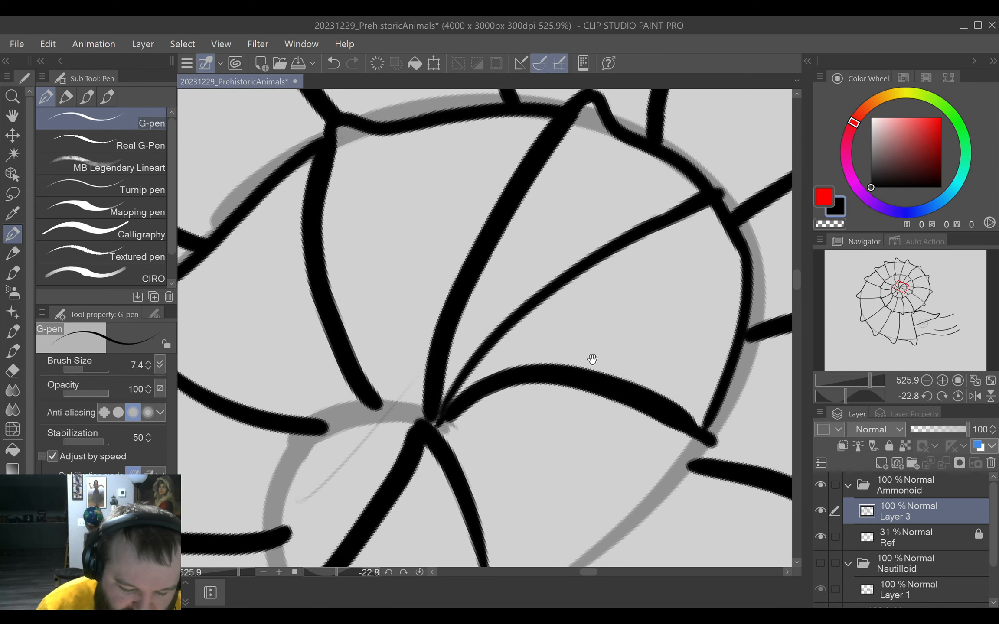
mouse_move(652, 421)
mouse_down()
mouse_move(560, 371)
mouse_move(568, 283)
mouse_up()
mouse_move(342, 281)
mouse_down()
mouse_move(422, 327)
mouse_move(503, 427)
mouse_up()
drag(366, 361, 516, 324)
drag(481, 257, 431, 488)
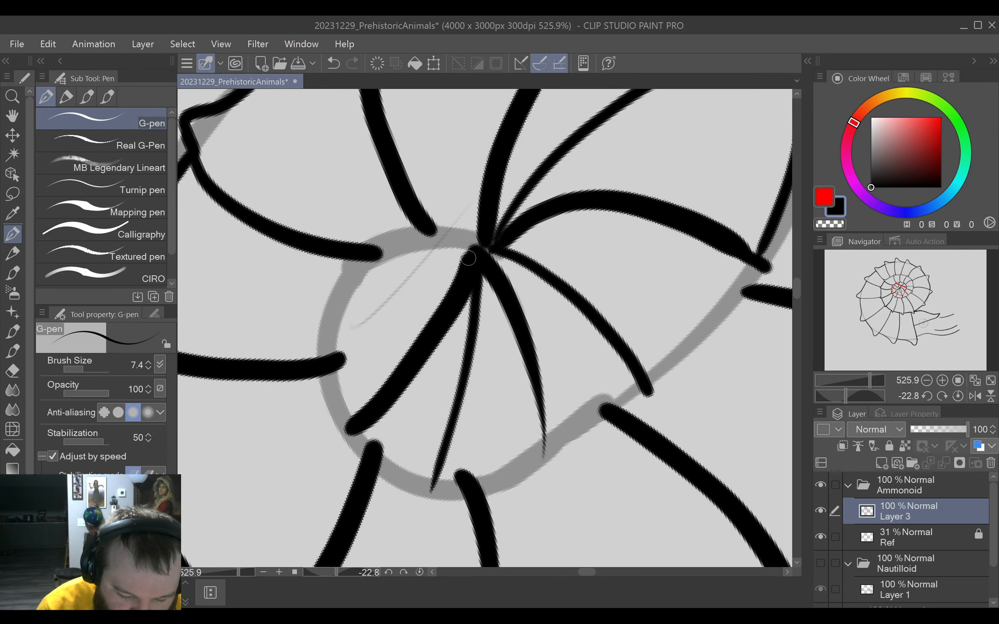
mouse_move(457, 271)
mouse_down()
mouse_move(373, 292)
mouse_move(350, 284)
mouse_up()
mouse_move(562, 297)
mouse_down()
mouse_move(462, 411)
mouse_move(620, 239)
mouse_move(446, 370)
mouse_move(362, 453)
mouse_up()
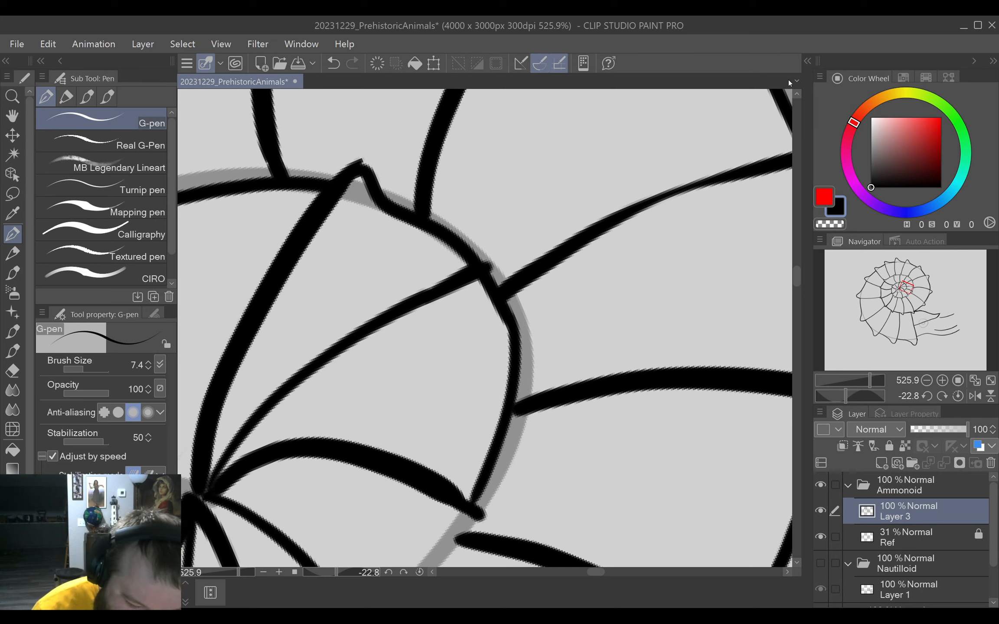
Draw a small bump over the new upper rib's tip and clean up the overlapping lines inside it with the eraser.
mouse_move(486, 272)
mouse_down()
mouse_move(513, 253)
mouse_move(517, 323)
mouse_move(493, 334)
mouse_move(559, 342)
mouse_up()
key(e)
mouse_move(568, 178)
mouse_down()
mouse_move(522, 208)
mouse_move(545, 167)
mouse_move(559, 208)
mouse_move(574, 186)
mouse_move(564, 263)
mouse_move(579, 311)
mouse_up()
key(p)
drag(513, 280, 504, 435)
mouse_move(538, 351)
mouse_down()
mouse_move(516, 344)
mouse_move(556, 329)
mouse_move(578, 339)
mouse_move(510, 220)
mouse_up()
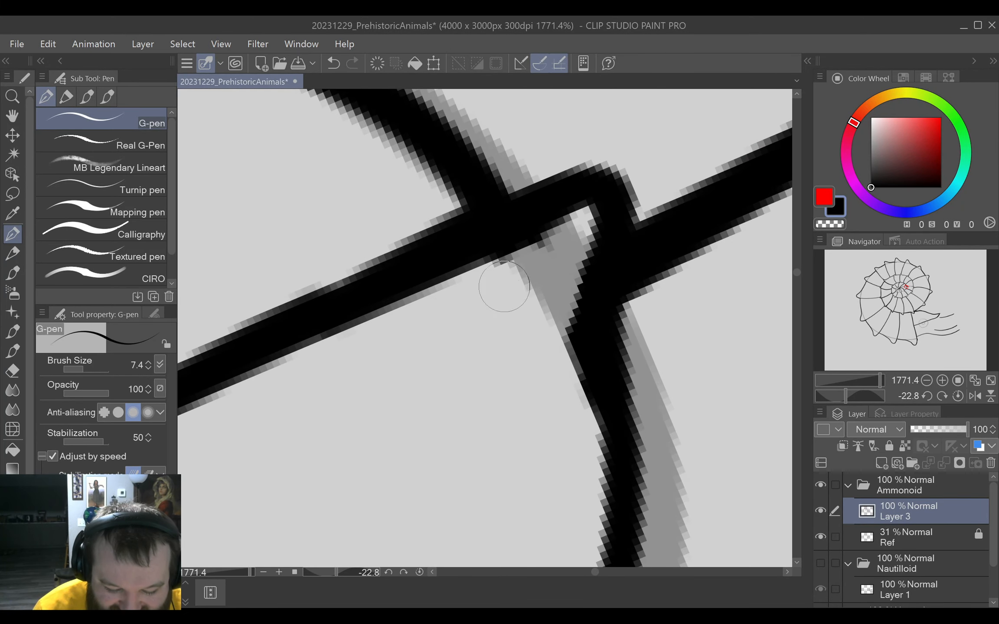
key(e)
key(p)
Trim the edge of the thick central rib and ink the innermost whorl's outline from the bump down to the next thin rib's tip.
drag(690, 180, 622, 410)
key(e)
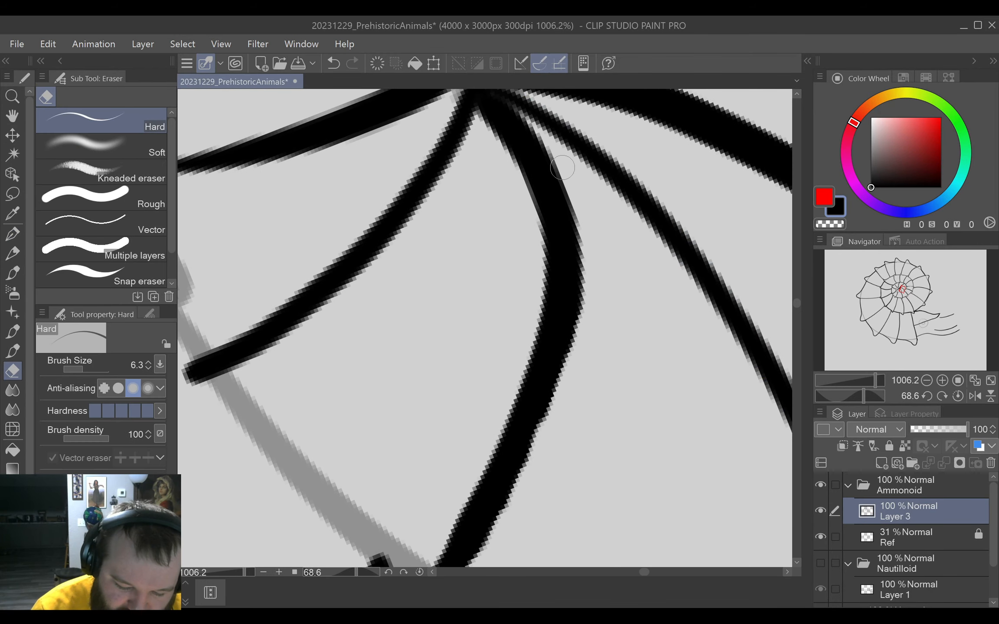
mouse_move(562, 168)
mouse_down()
mouse_move(583, 245)
mouse_move(585, 343)
mouse_move(548, 439)
mouse_up()
key(p)
mouse_move(528, 219)
mouse_down()
mouse_move(580, 364)
mouse_move(641, 489)
mouse_up()
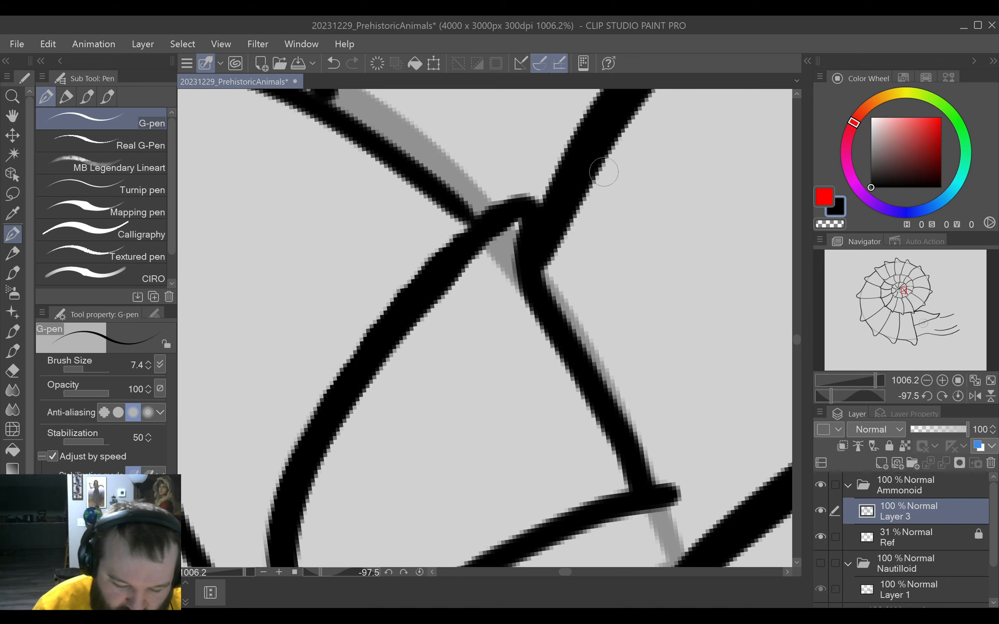
Erase the overlap along the new segment's inner edge just below the bump and undo the last stray stroke.
key(e)
mouse_move(498, 276)
mouse_down()
mouse_move(518, 230)
mouse_move(538, 340)
mouse_up()
key(p)
mouse_move(584, 411)
mouse_down()
mouse_move(531, 240)
mouse_move(562, 255)
mouse_move(480, 151)
mouse_up()
key(ctrl+z)
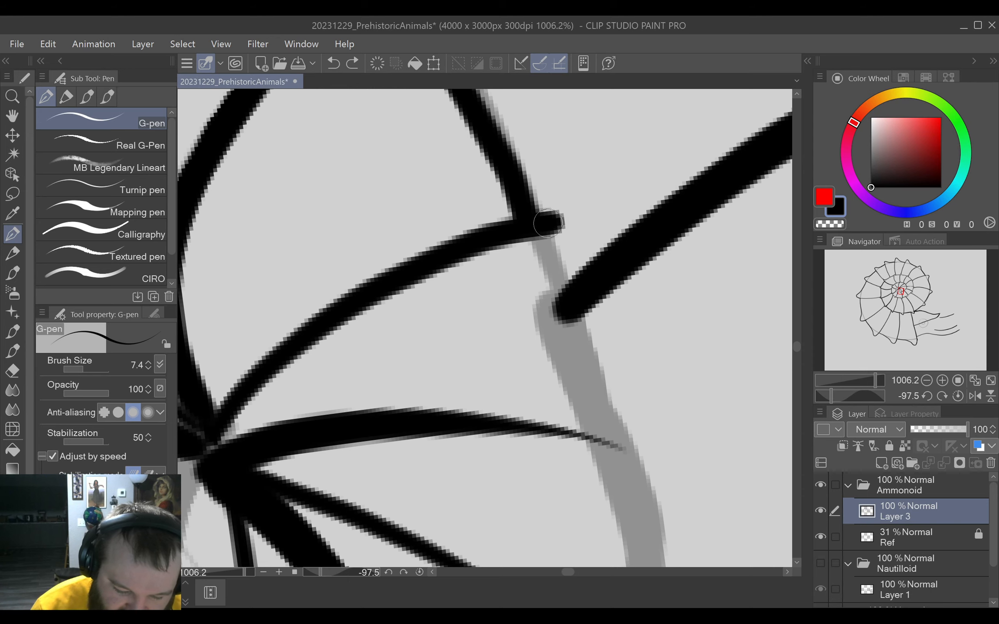
Draw two more bumped segments of the innermost whorl's outline, linking the next rib tips with the outer ribs.
mouse_move(548, 223)
mouse_down()
mouse_move(591, 214)
mouse_move(572, 344)
mouse_move(611, 446)
mouse_move(663, 403)
mouse_move(729, 311)
mouse_move(742, 250)
mouse_move(489, 163)
mouse_move(485, 146)
mouse_move(500, 139)
mouse_move(525, 182)
mouse_move(672, 223)
mouse_up()
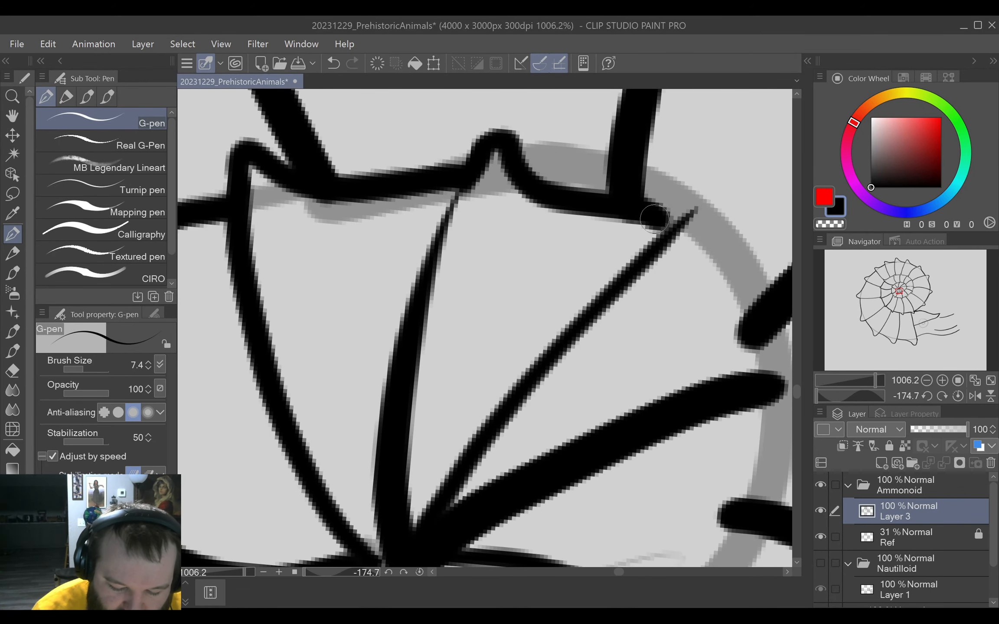
mouse_move(767, 312)
mouse_down()
mouse_move(677, 297)
mouse_move(646, 306)
mouse_up()
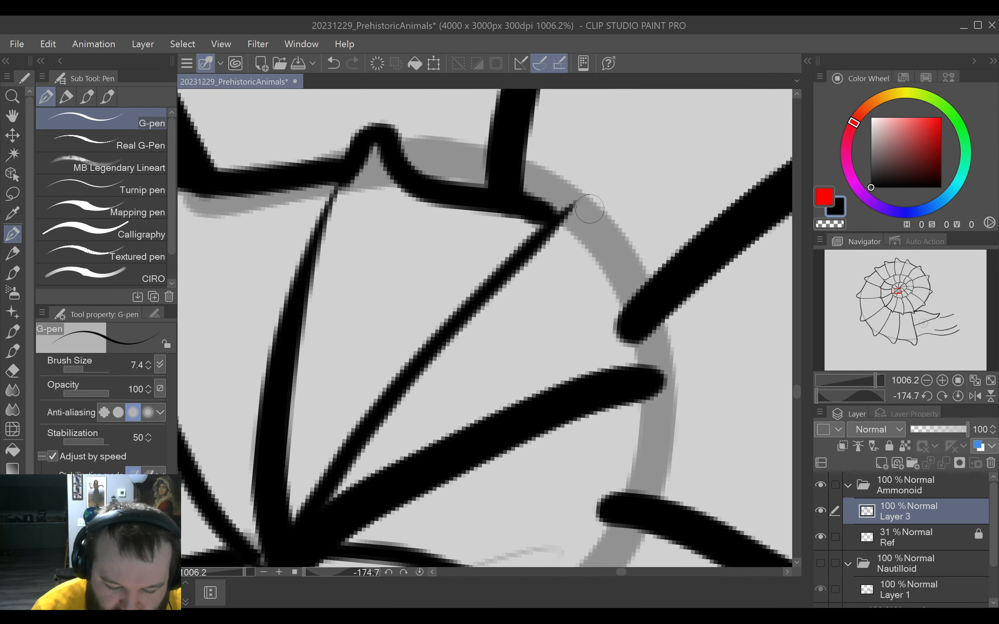
mouse_move(557, 222)
mouse_down()
mouse_move(592, 200)
mouse_move(617, 207)
mouse_move(606, 278)
mouse_move(653, 387)
mouse_up()
drag(625, 490, 660, 345)
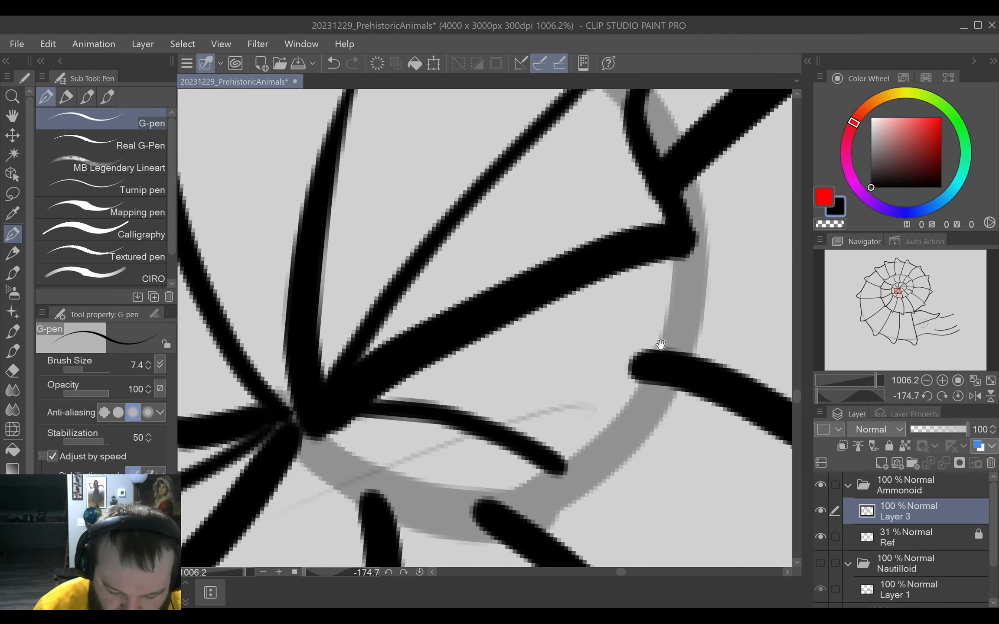
Draw the following bumped segment from the thick rib's tip past the outer rib to the thin curved rib, redrawing it after an undo.
mouse_move(641, 435)
mouse_down()
mouse_move(662, 392)
mouse_move(566, 330)
mouse_move(607, 352)
mouse_move(576, 343)
mouse_move(555, 363)
mouse_up()
mouse_move(445, 250)
mouse_down()
mouse_move(478, 206)
mouse_move(519, 218)
mouse_move(479, 203)
mouse_move(494, 299)
mouse_move(546, 390)
mouse_move(564, 451)
mouse_up()
key(ctrl+z)
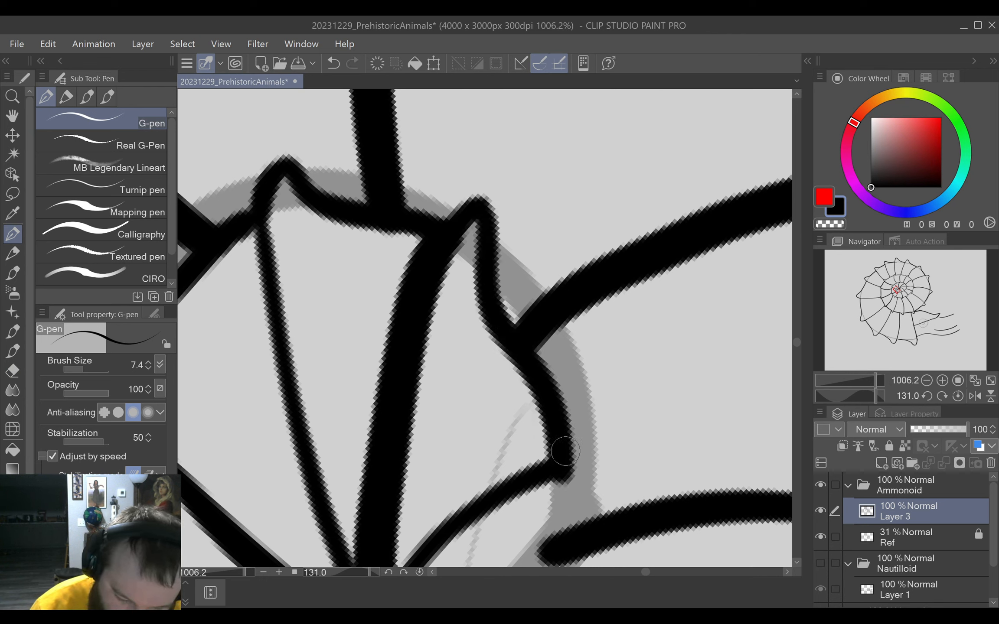
key(ctrl+z)
mouse_move(468, 213)
mouse_down()
mouse_move(500, 219)
mouse_move(512, 330)
mouse_move(562, 462)
mouse_move(622, 339)
mouse_up()
Close the innermost whorl with a last bump running into the shell's centre, and extend the outer rib to meet it.
mouse_move(635, 364)
mouse_down()
mouse_move(438, 204)
mouse_move(481, 170)
mouse_move(513, 269)
mouse_move(505, 429)
mouse_move(488, 461)
mouse_up()
key(ctrl+z)
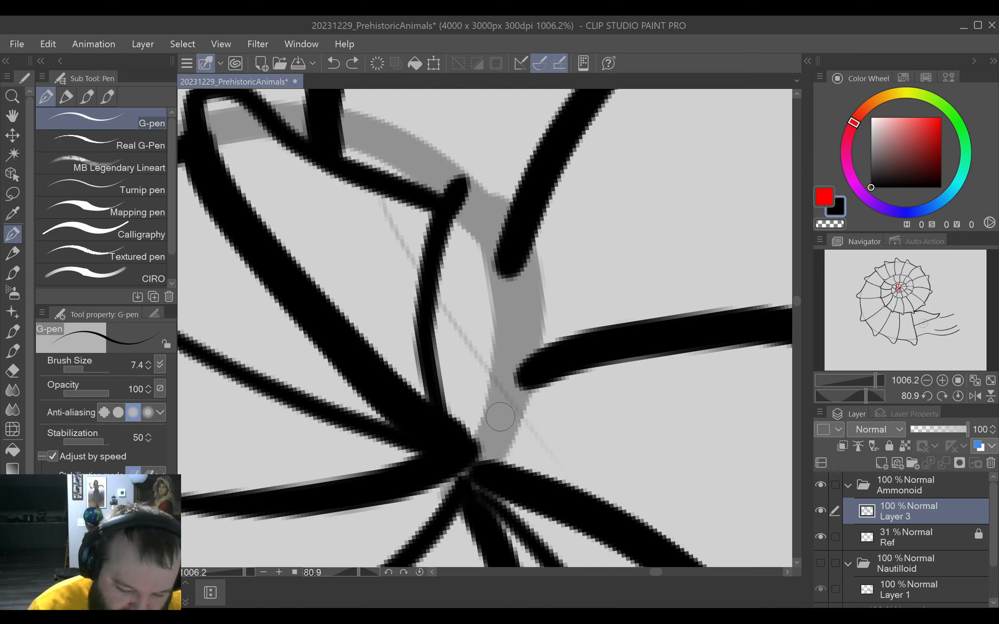
mouse_move(449, 203)
mouse_down()
mouse_move(479, 180)
mouse_move(494, 399)
mouse_move(475, 457)
mouse_up()
mouse_move(537, 376)
mouse_down()
mouse_move(505, 384)
mouse_move(473, 465)
mouse_up()
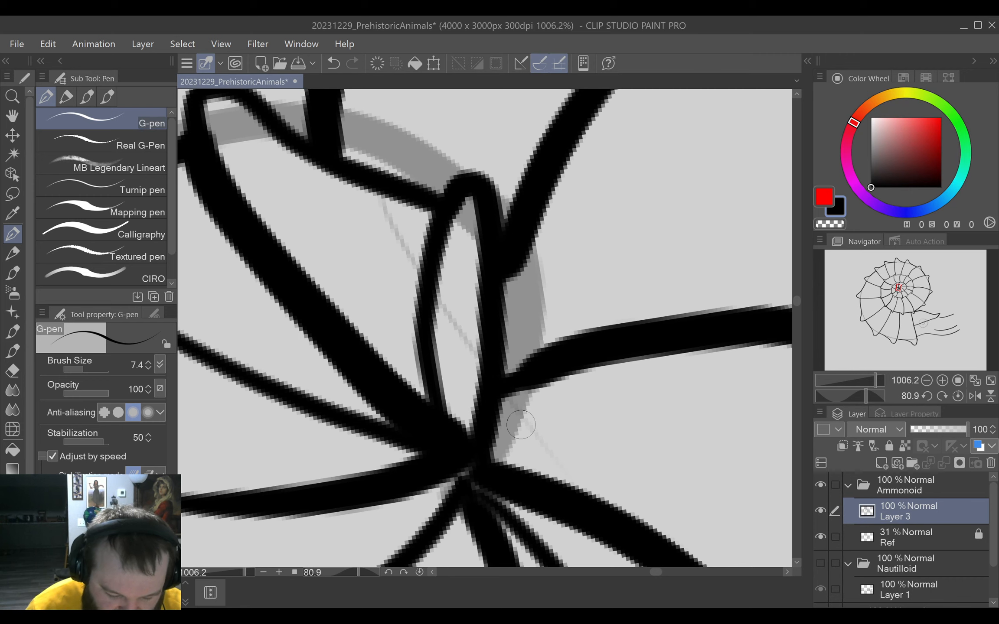
Review the whole upright ammonoid drawing with the Ref layer hidden, and show the layer again.
click(419, 572)
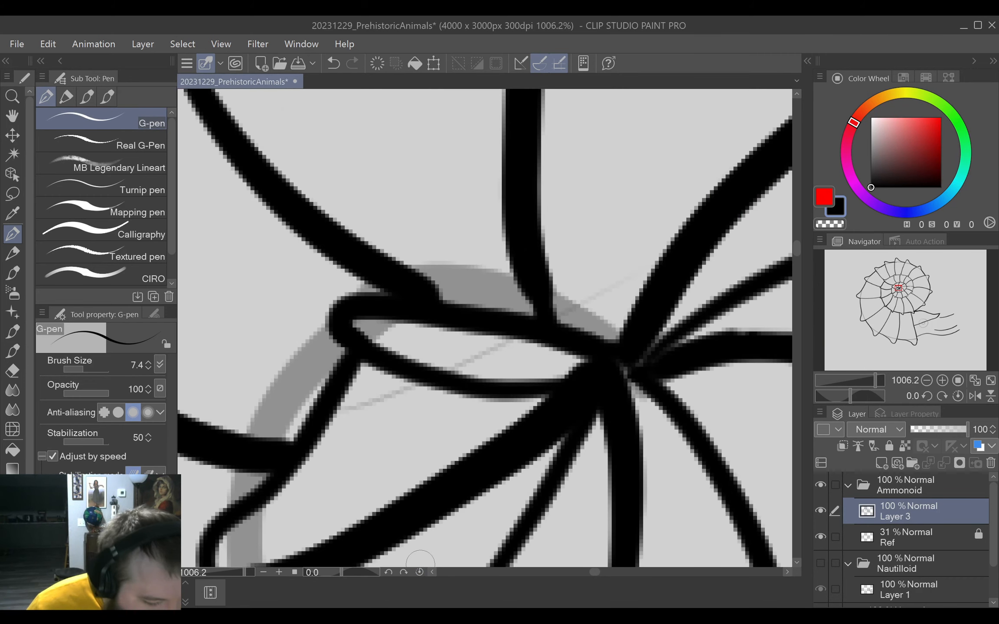
key(ctrl+0)
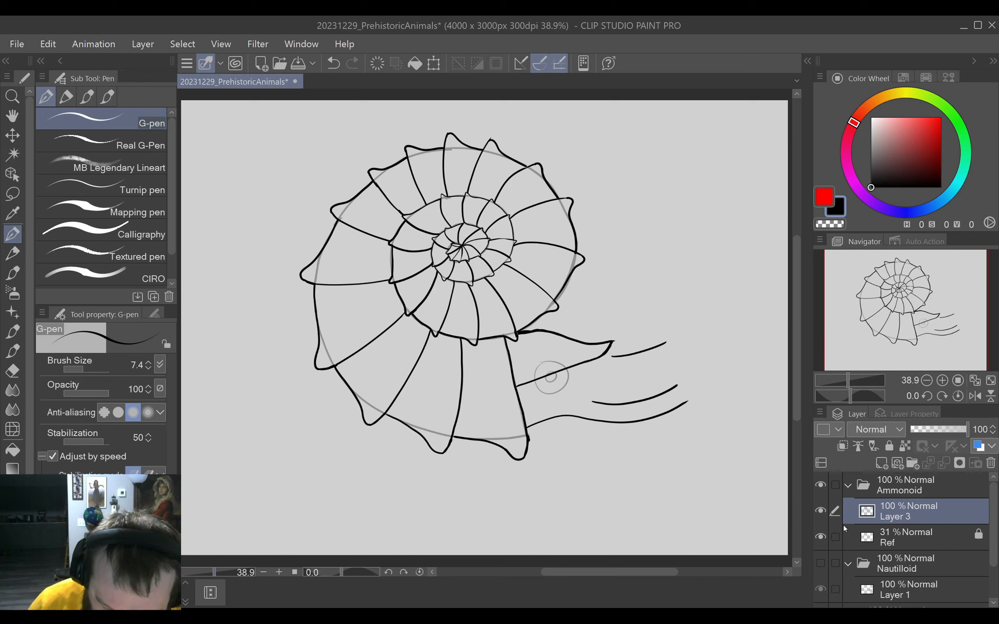
click(818, 537)
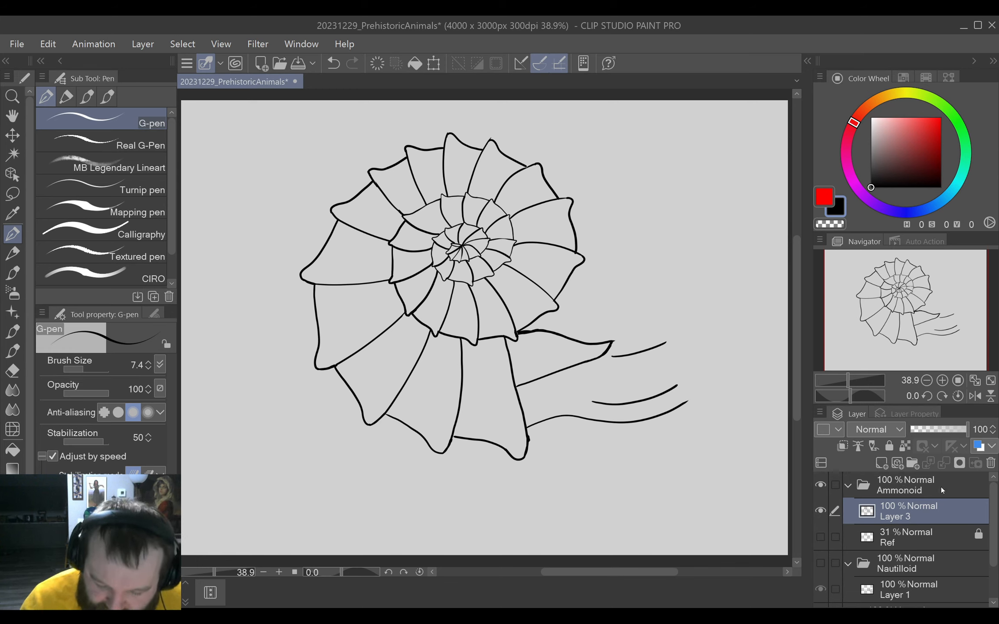
click(819, 537)
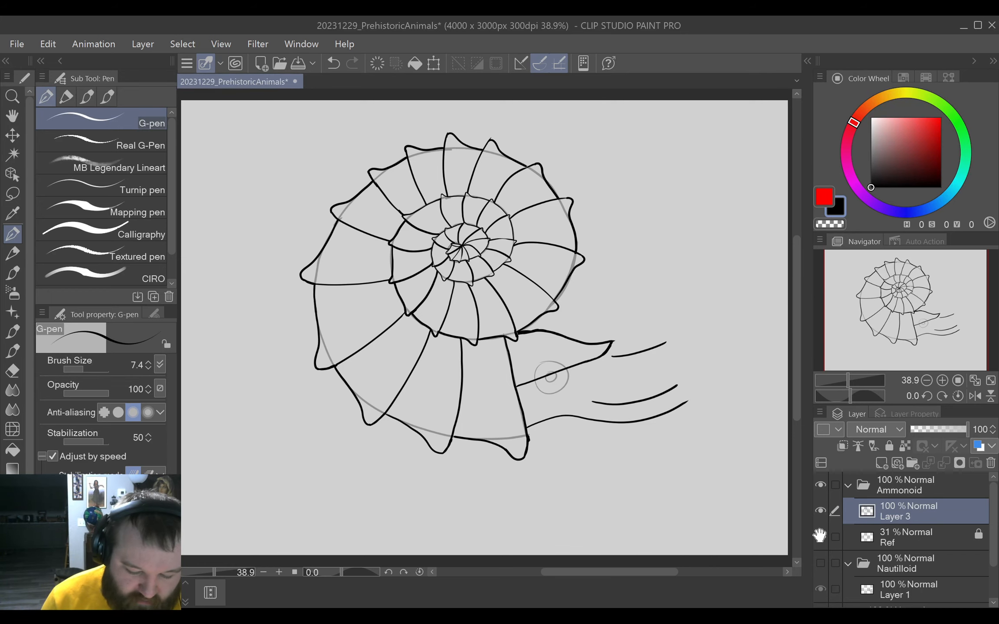
Enlarge the G-pen to 22 and extend the upper tentacle line in a long curve arching over and downward.
drag(639, 473, 657, 474)
drag(721, 478, 554, 494)
drag(640, 482, 583, 491)
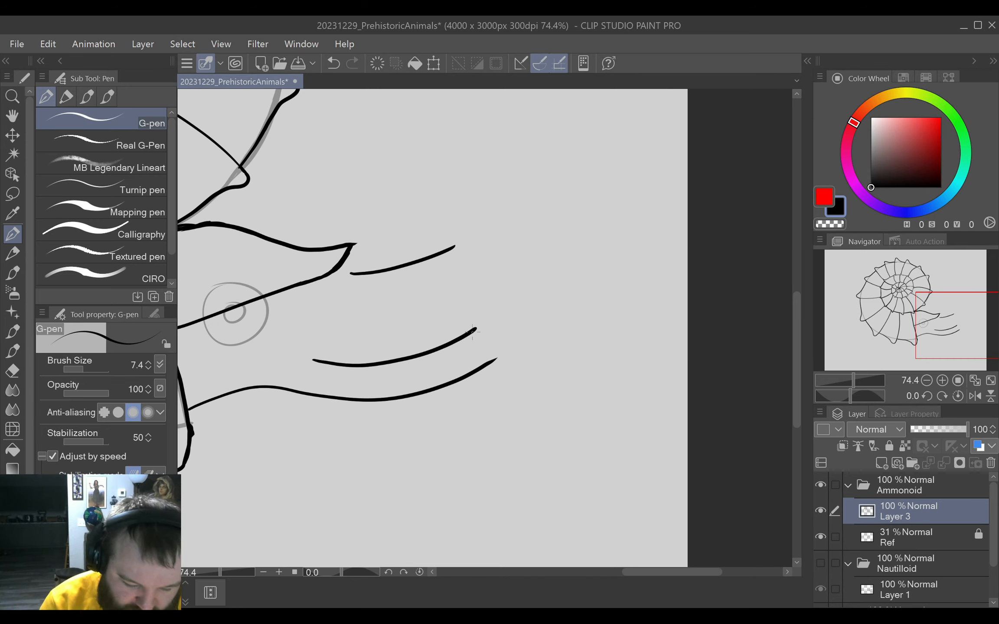
mouse_move(475, 329)
mouse_down()
mouse_move(516, 347)
mouse_move(550, 429)
mouse_up()
key(ctrl+z)
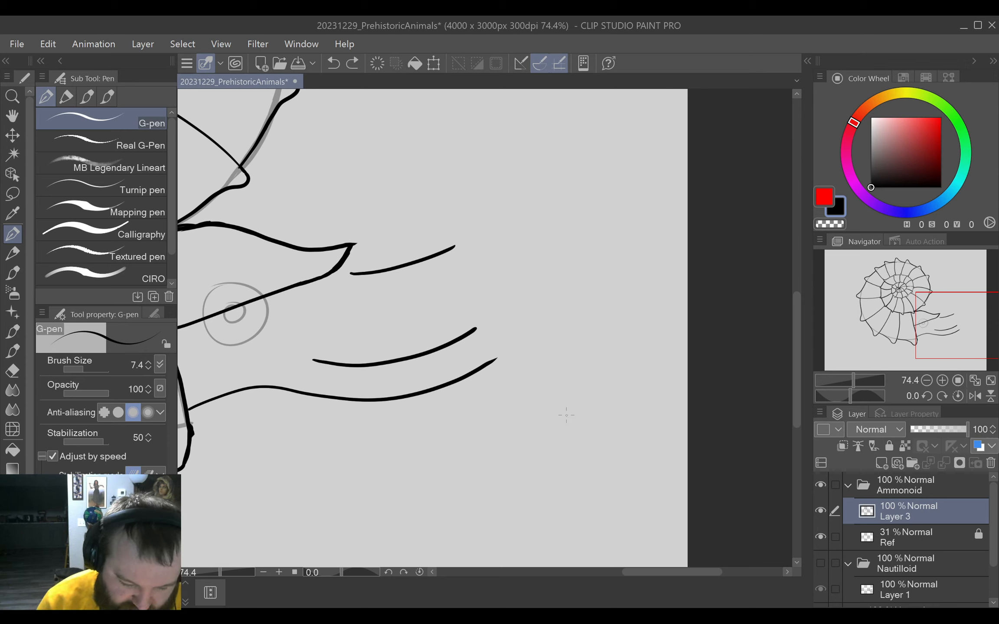
key(bracketright)
key(bracketright)
key(bracketright)
key(bracketright)
key(bracketright)
key(bracketright)
key(bracketleft)
key(bracketleft)
key(bracketleft)
mouse_move(471, 332)
mouse_down()
mouse_move(505, 332)
mouse_move(539, 358)
mouse_move(596, 500)
mouse_up()
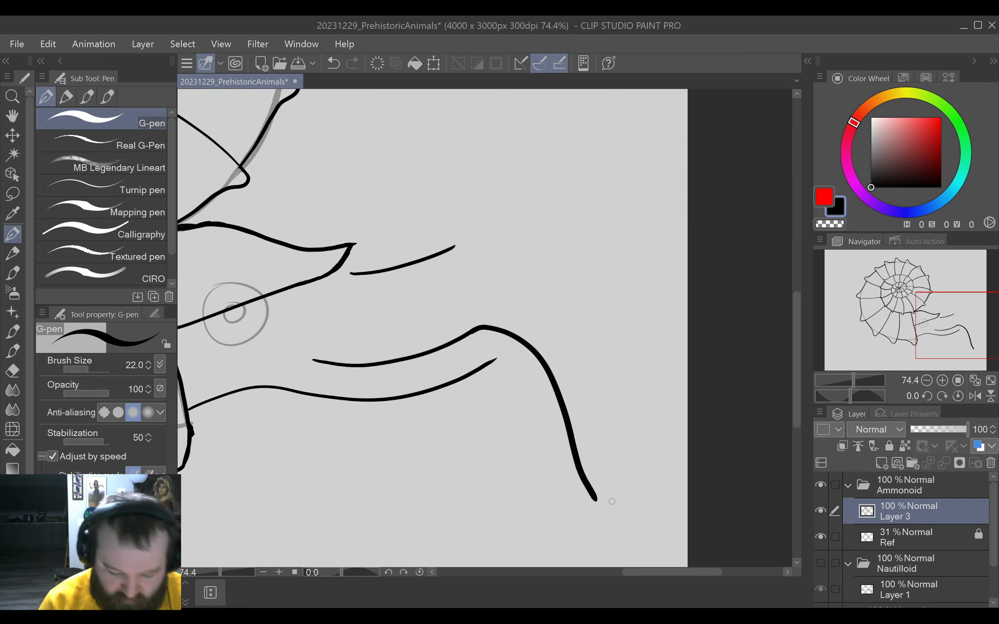
Erase the long curve's end with the Hard eraser at size 35.4 and redraw it as a curled, double-edged tentacle tip.
key(e)
key(p)
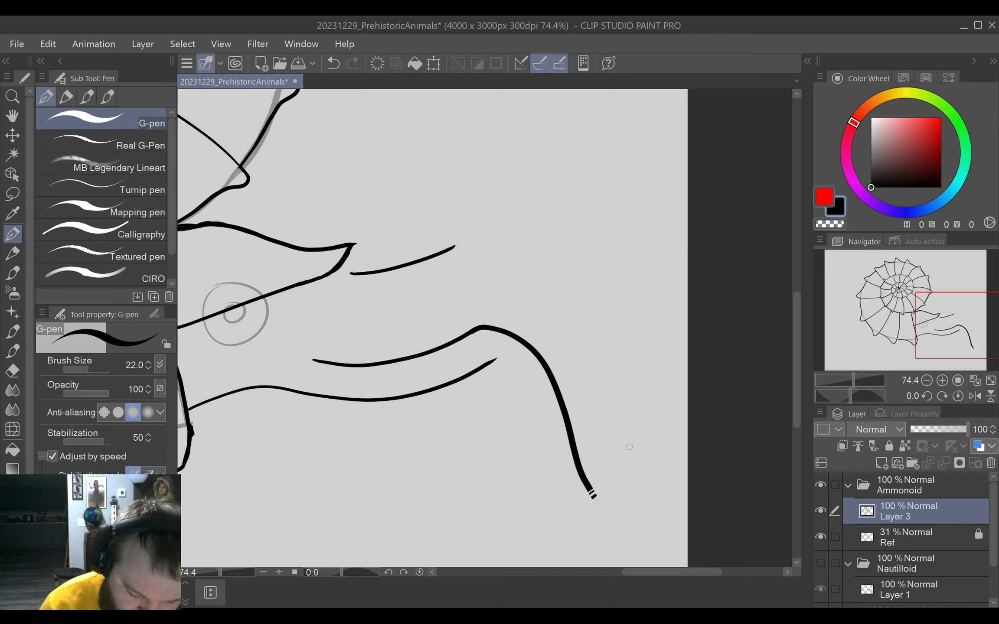
key(e)
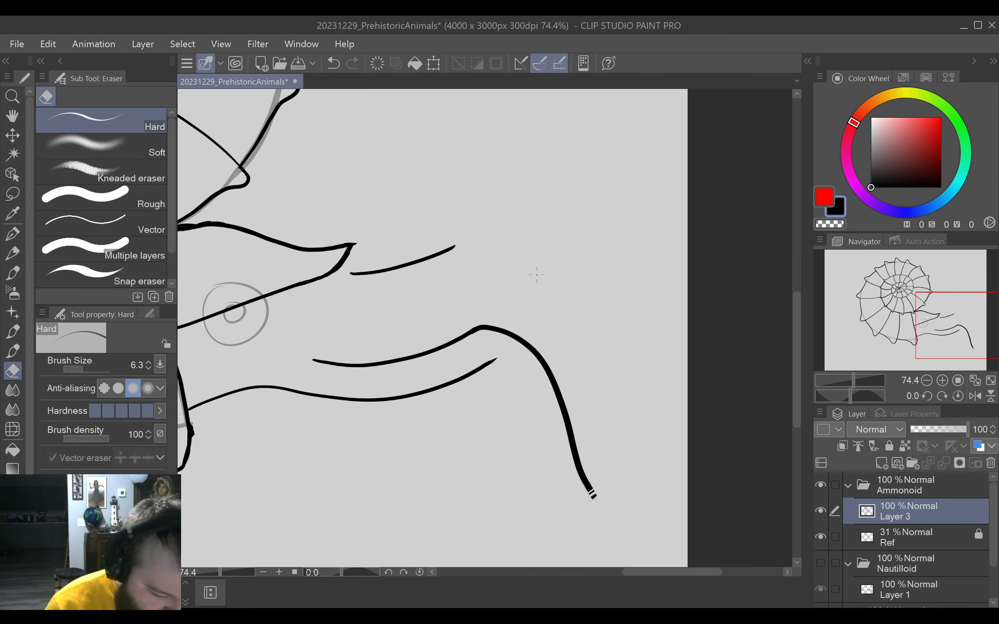
drag(546, 275, 551, 280)
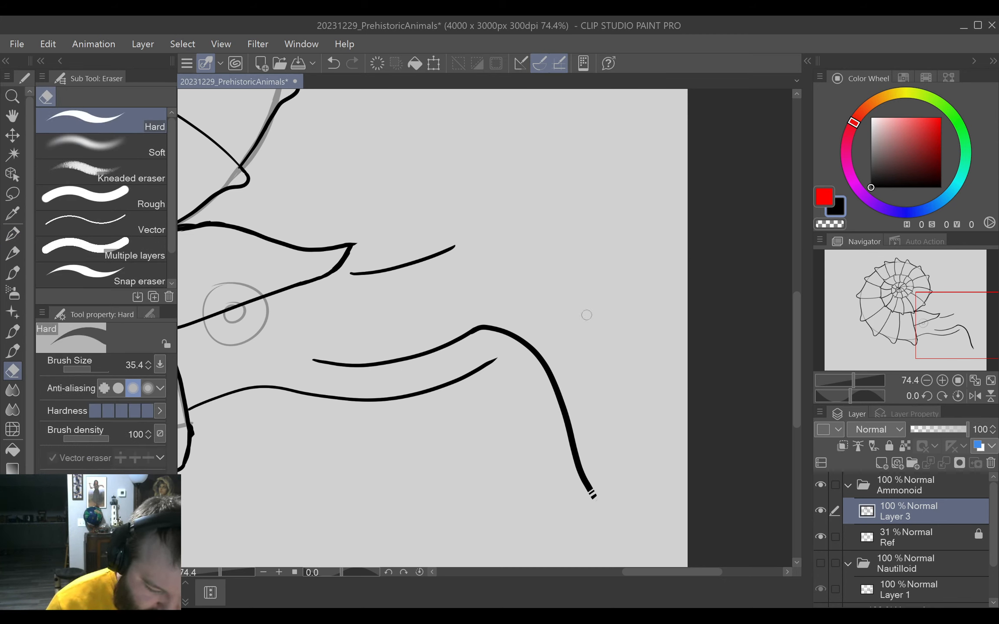
mouse_move(585, 507)
mouse_down()
mouse_move(616, 483)
mouse_move(584, 507)
mouse_move(576, 455)
mouse_move(594, 484)
mouse_move(572, 527)
mouse_move(580, 549)
mouse_move(615, 549)
mouse_up()
key(p)
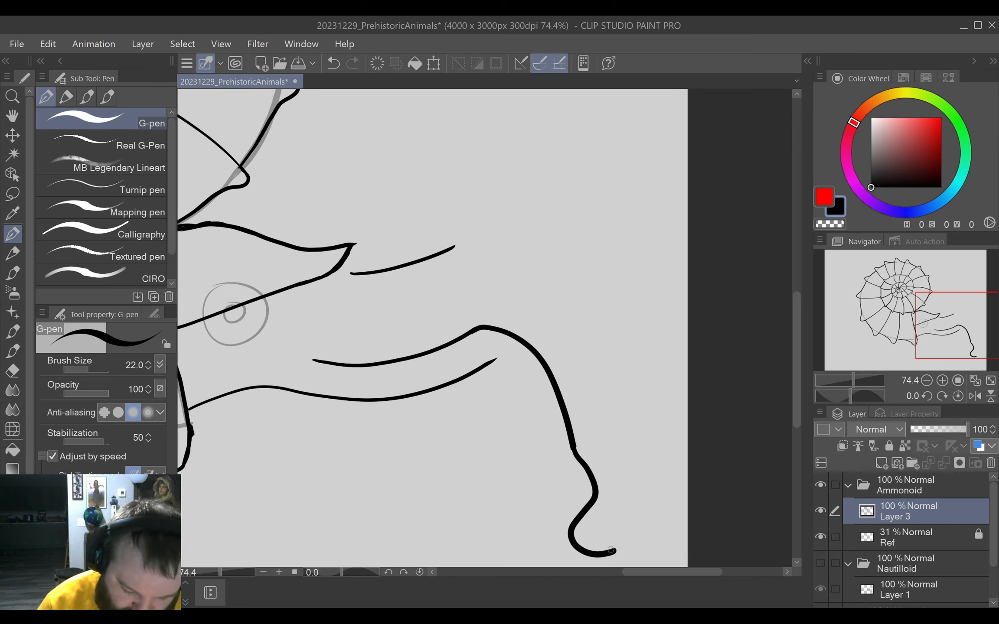
mouse_move(607, 552)
mouse_down()
mouse_move(583, 544)
mouse_move(611, 467)
mouse_up()
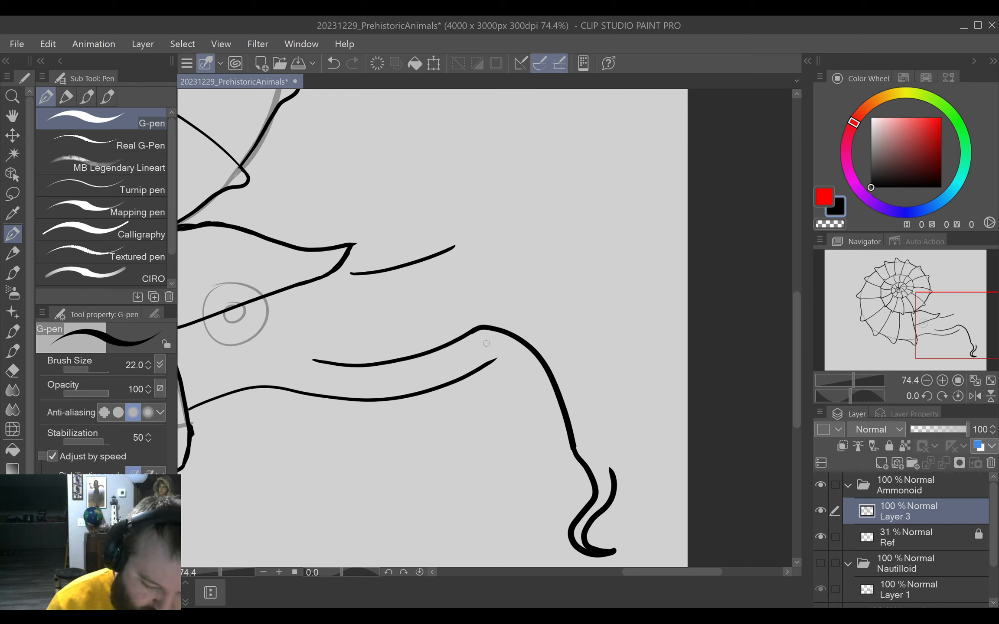
Join the lower tentacle line's end to the long curve and ink a thicker parallel line just above the tentacle.
mouse_move(482, 369)
mouse_down()
mouse_move(507, 340)
mouse_move(492, 359)
mouse_move(509, 336)
mouse_up()
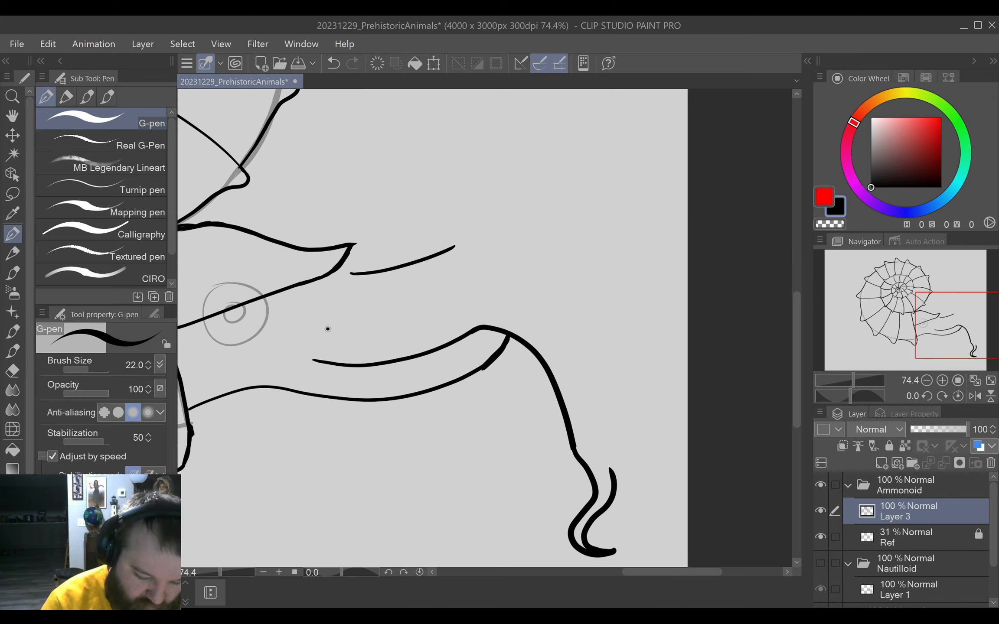
drag(328, 329, 419, 312)
key(ctrl+z)
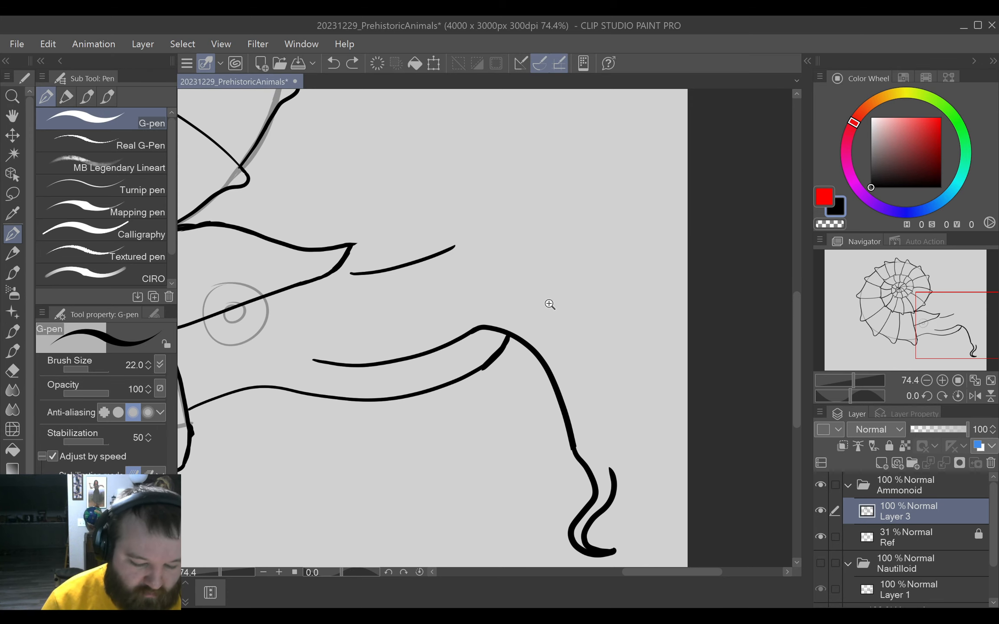
scroll(553, 304, up, 3)
drag(562, 339, 520, 403)
mouse_move(377, 182)
mouse_down()
mouse_move(376, 216)
mouse_move(461, 362)
mouse_up()
drag(500, 412, 518, 228)
Extend the curled tip's second edge up the tentacle and connect it to the thicker parallel line, completing the long tentacle's outer edge.
mouse_move(328, 439)
mouse_down()
mouse_move(339, 417)
mouse_move(419, 362)
mouse_up()
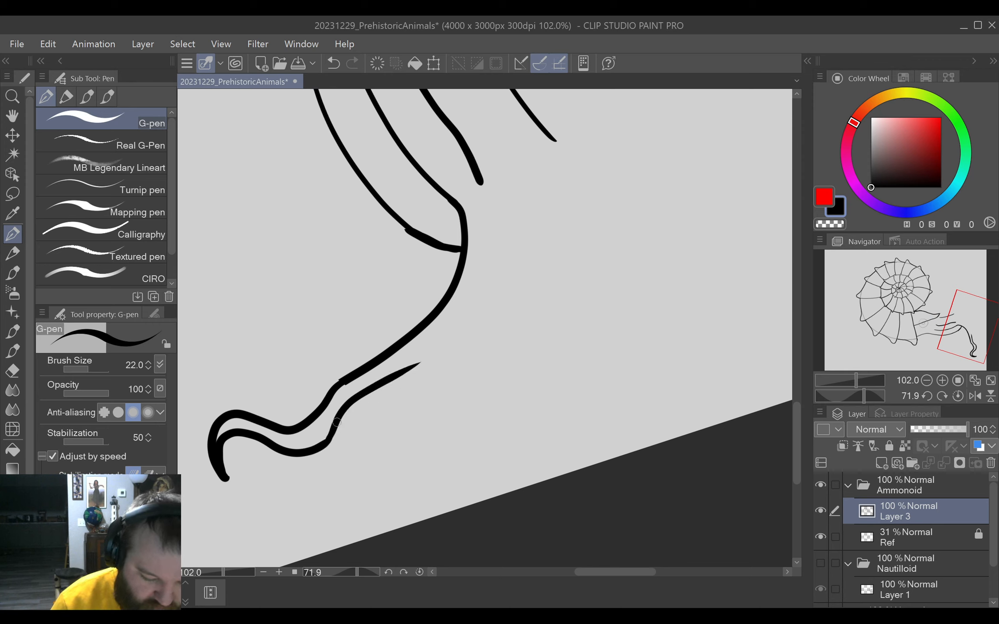
key(ctrl+z)
mouse_move(328, 440)
mouse_down()
mouse_move(358, 400)
mouse_move(411, 369)
mouse_up()
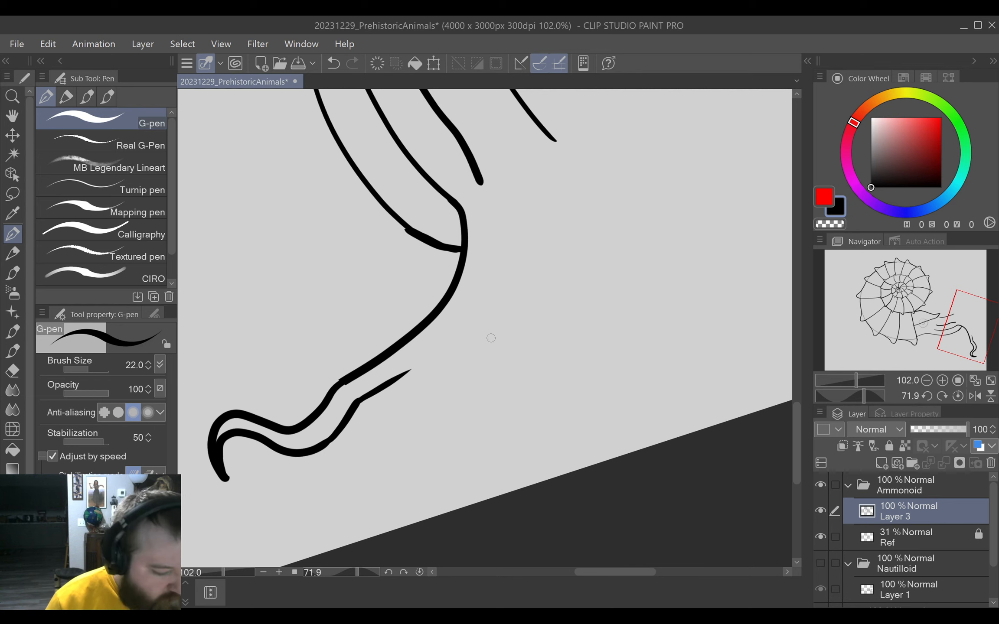
drag(515, 342, 464, 397)
mouse_move(411, 201)
mouse_down()
mouse_move(437, 260)
mouse_move(433, 330)
mouse_up()
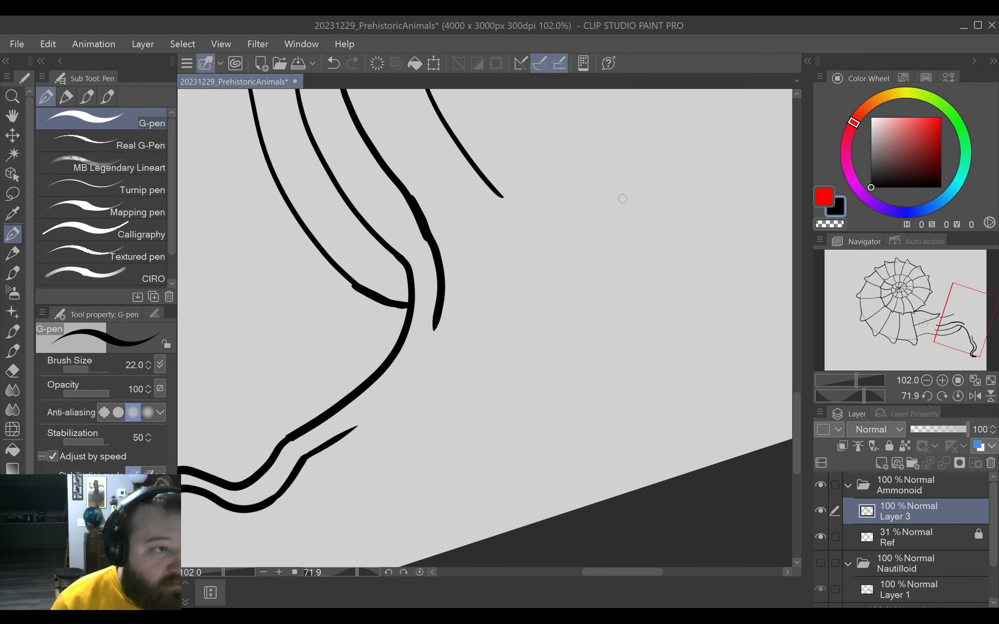
mouse_move(347, 430)
mouse_down()
mouse_move(399, 387)
mouse_move(434, 327)
mouse_move(391, 312)
mouse_move(399, 309)
mouse_move(398, 324)
mouse_move(403, 312)
mouse_move(405, 350)
mouse_move(420, 369)
mouse_up()
Erase the uneven stretch of the outer edge above the tentacle's bend, redraw it, and trim its overlap.
scroll(513, 292, up, 3)
key(e)
key(p)
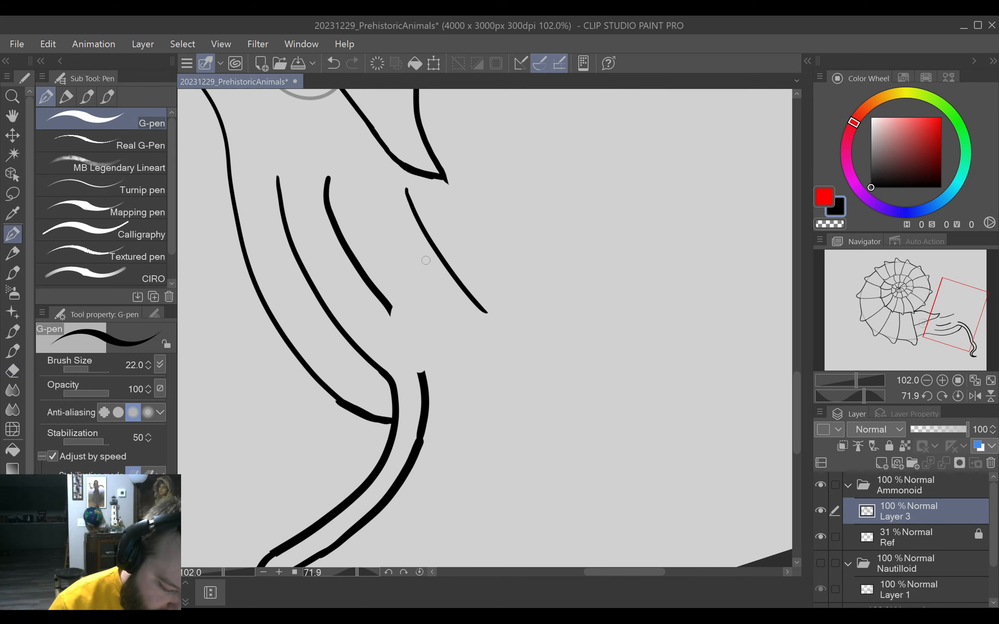
drag(395, 313, 427, 376)
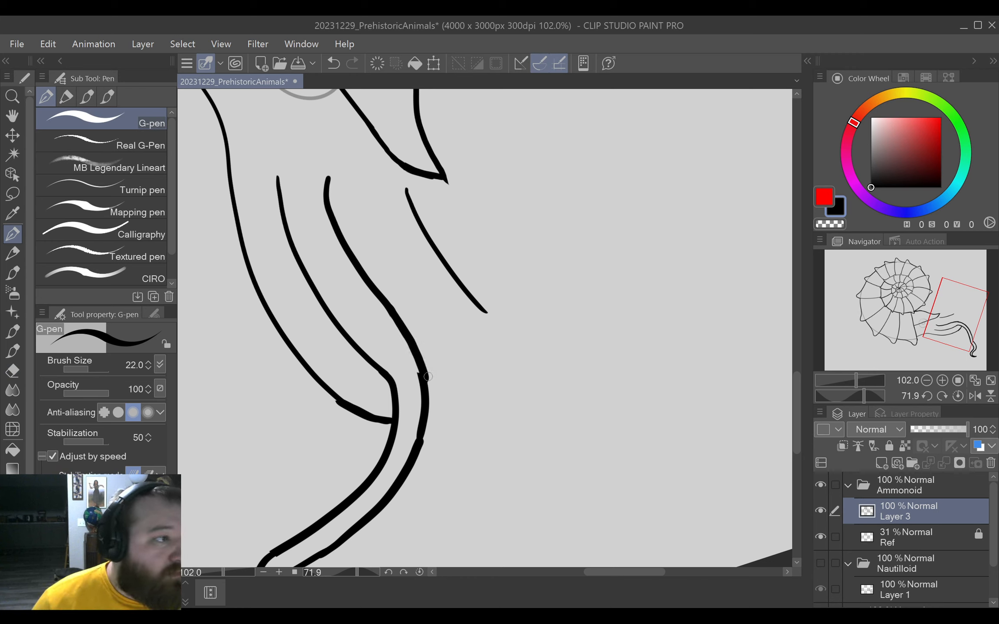
key(e)
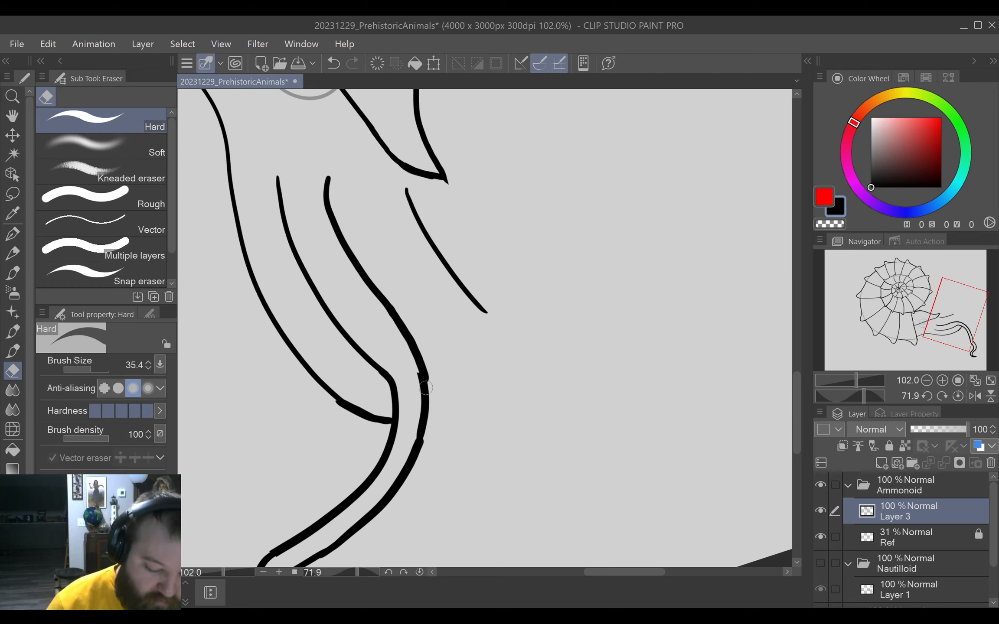
mouse_move(427, 390)
mouse_down()
mouse_move(424, 319)
mouse_move(424, 384)
mouse_up()
key(p)
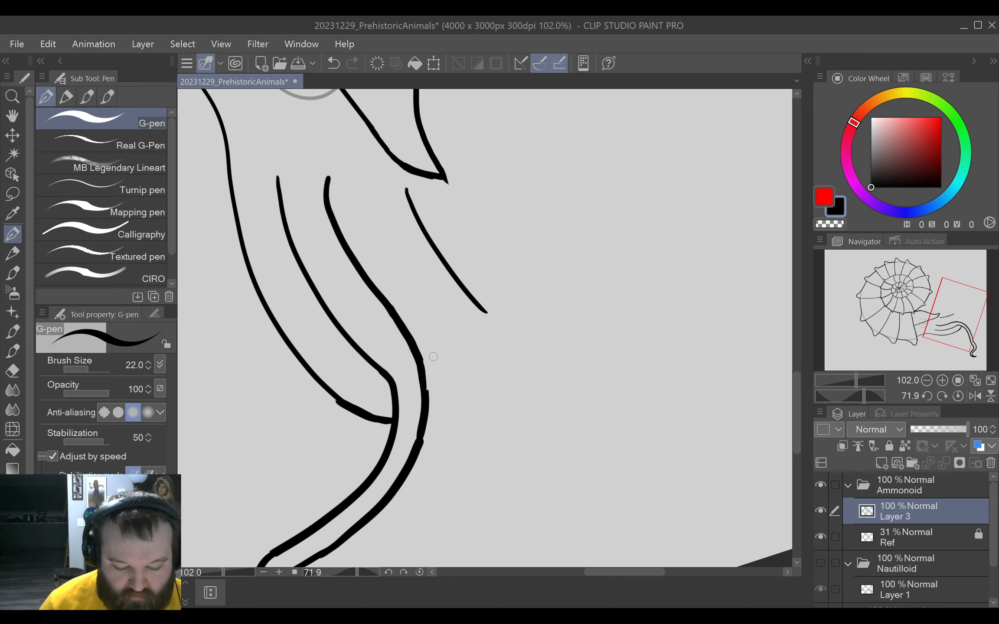
Erase the rough part of the outer edge around the tentacle's bend and redraw it as one smooth curve.
key(e)
mouse_move(428, 389)
mouse_down()
mouse_move(429, 434)
mouse_move(414, 405)
mouse_move(421, 367)
mouse_move(414, 458)
mouse_up()
key(p)
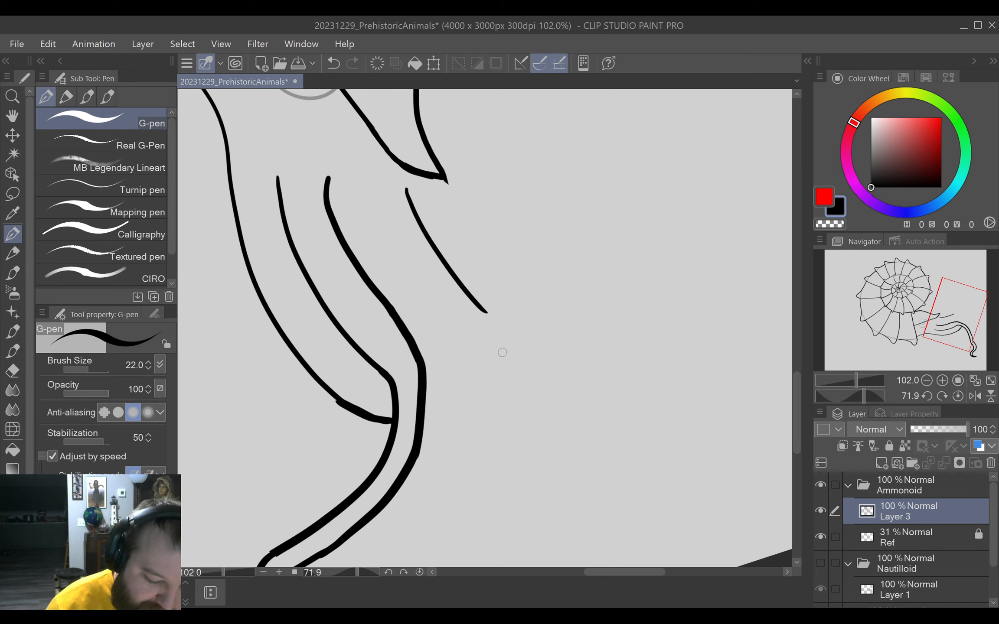
key(ctrl+z)
mouse_move(414, 352)
mouse_down()
mouse_move(425, 386)
mouse_move(416, 455)
mouse_up()
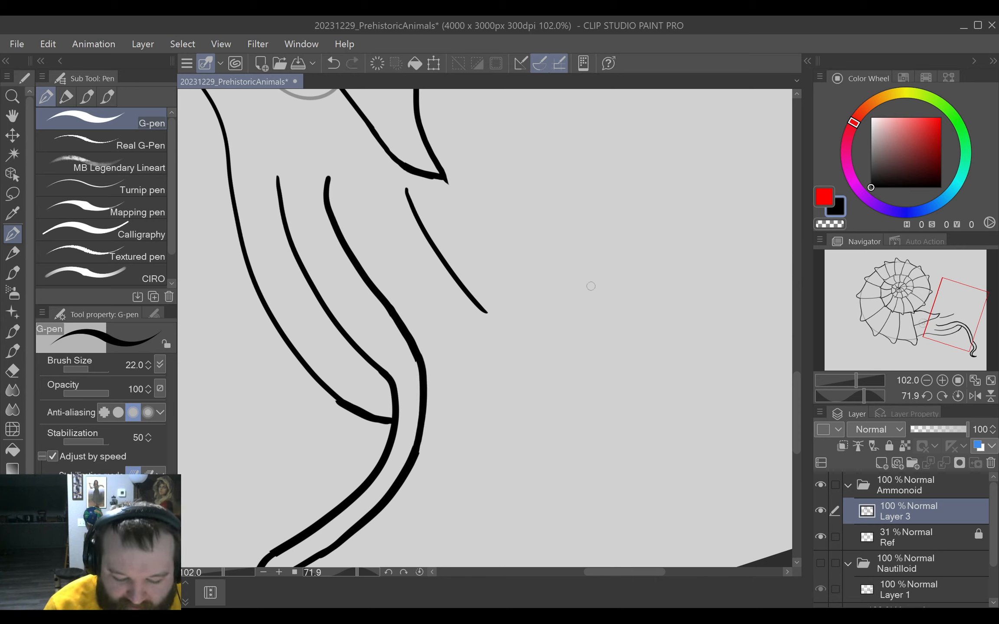
Draw two short slanted strokes in the empty area beside the tentacles, and undo the choppy third stroke below them.
drag(520, 347, 629, 251)
drag(547, 397, 644, 299)
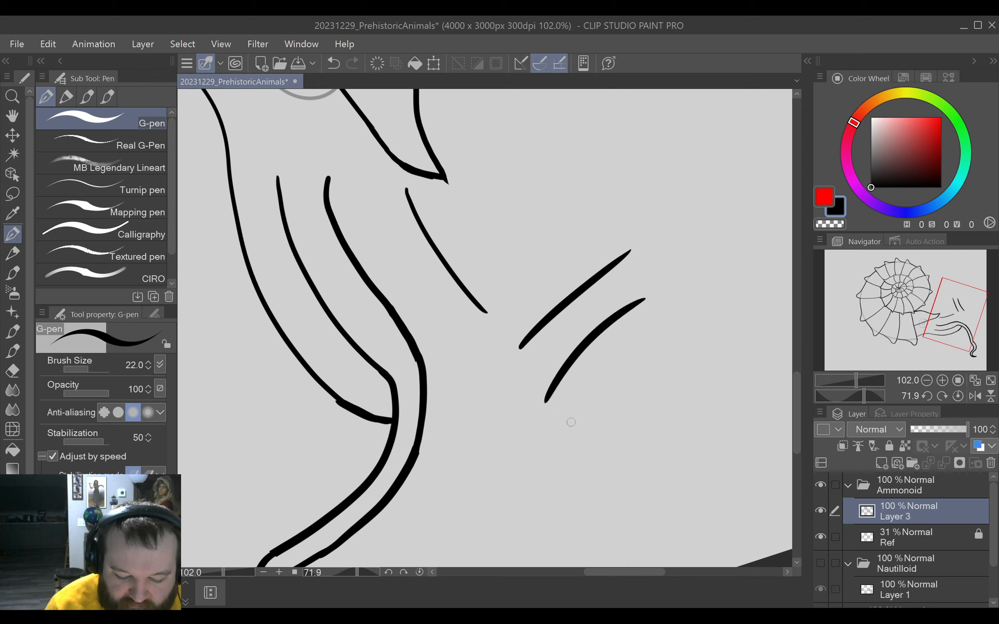
drag(572, 417, 642, 353)
drag(620, 368, 607, 375)
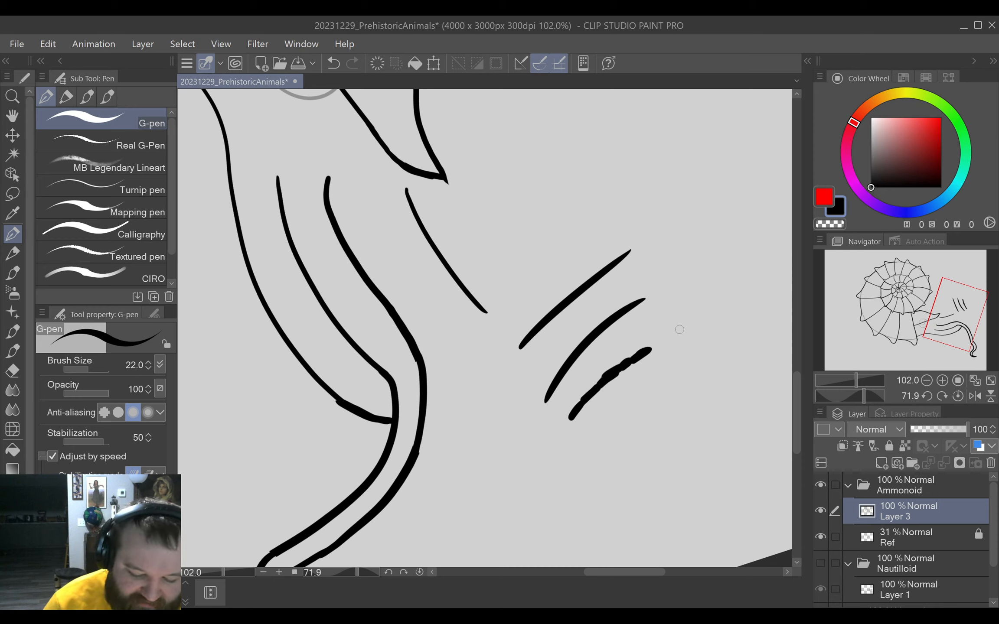
key(ctrl+z)
key(ctrl+z)
key(ctrl+z)
key(ctrl+z)
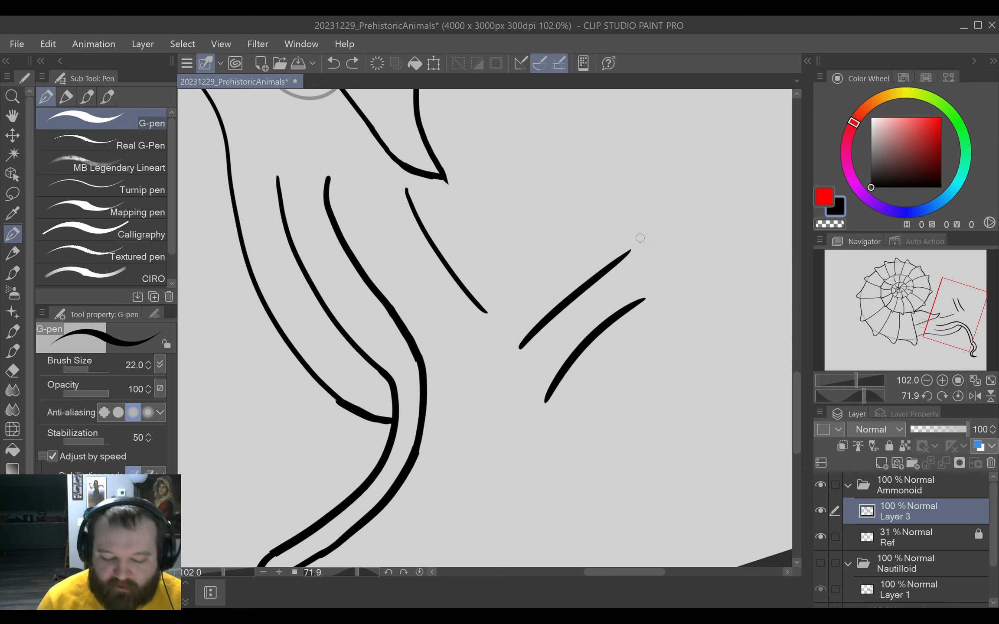
Undo the two slanted strokes in the empty area beside the tentacles.
key(ctrl+z)
key(ctrl+z)
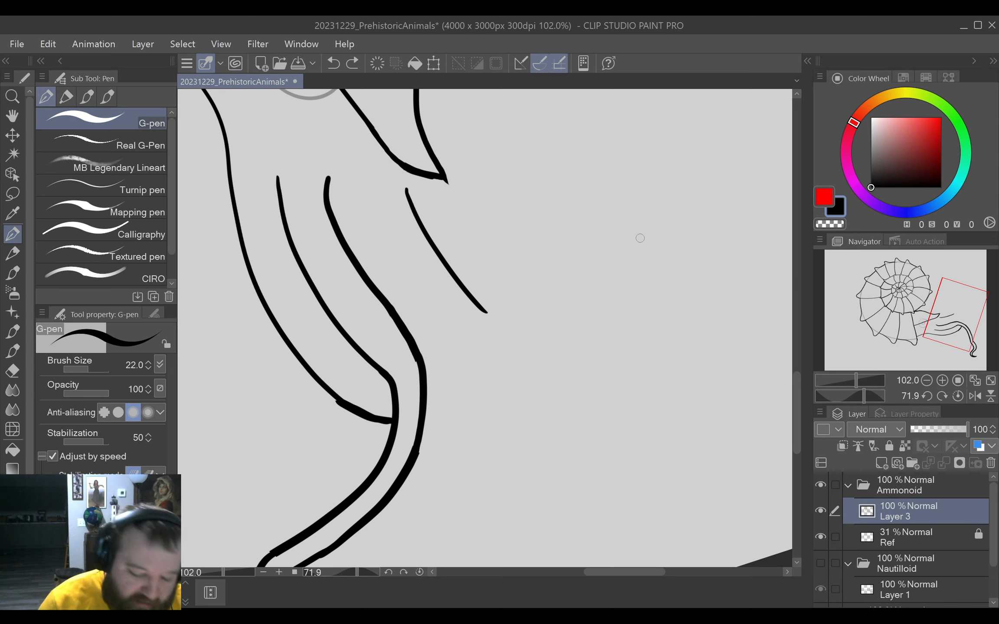
mouse_move(335, 402)
mouse_down()
mouse_move(341, 384)
mouse_move(349, 410)
mouse_move(412, 427)
mouse_up()
key(ctrl+z)
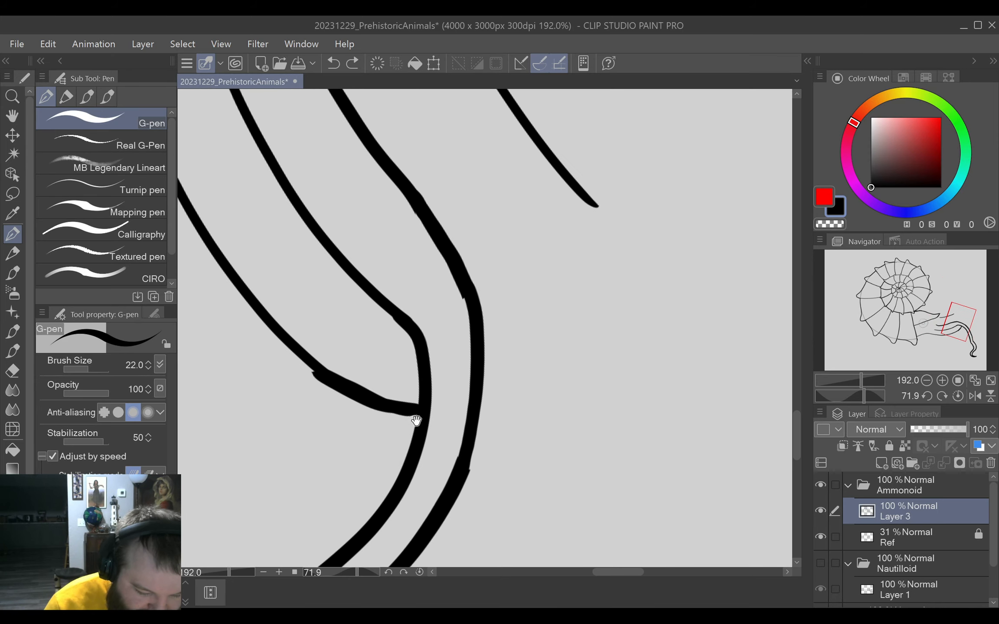
Erase the kinked end of the lower short tentacle line, redraw it into the long tentacle's bend, and trim the excess ink.
drag(450, 325, 425, 361)
key(e)
mouse_move(283, 415)
mouse_down()
mouse_move(314, 384)
mouse_move(290, 423)
mouse_up()
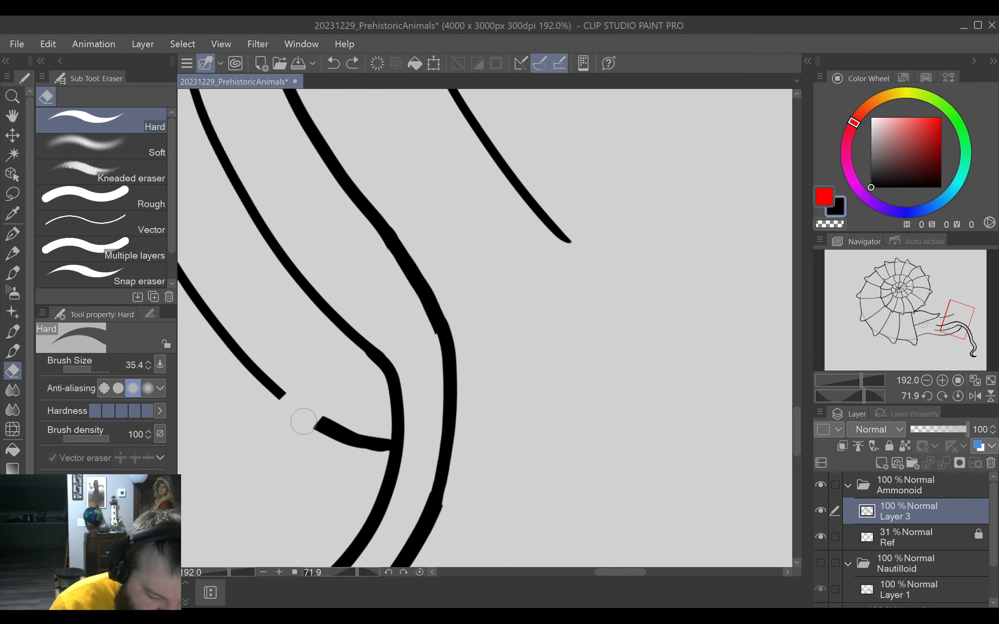
key(p)
mouse_move(495, 399)
ctrl+alt+mouse_down()
mouse_move(503, 420)
mouse_move(510, 392)
mouse_move(498, 395)
mouse_move(546, 387)
mouse_move(548, 455)
mouse_move(486, 466)
ctrl+alt+mouse_up()
drag(321, 244, 329, 308)
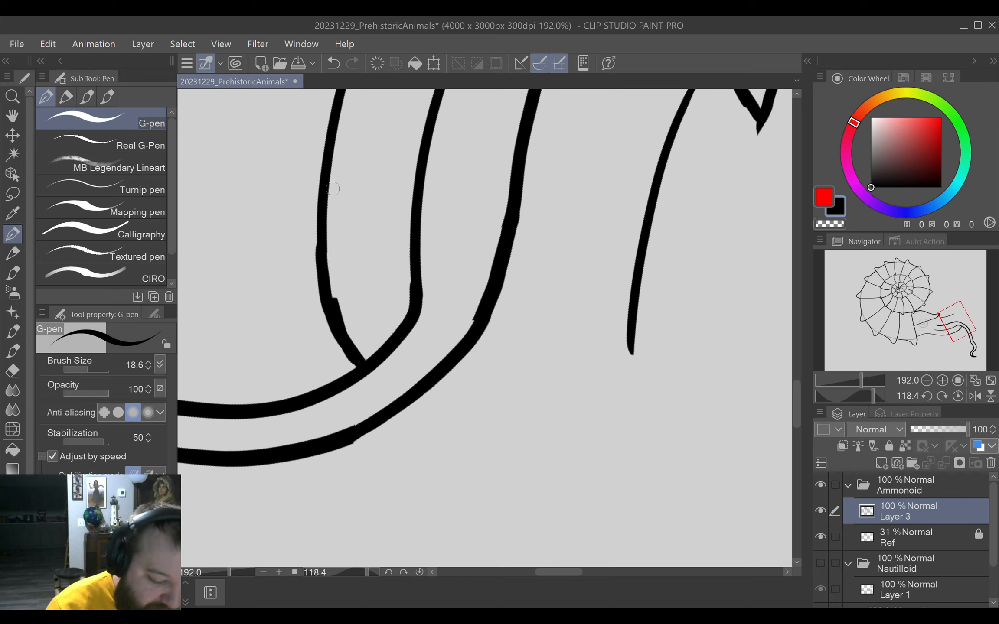
key(e)
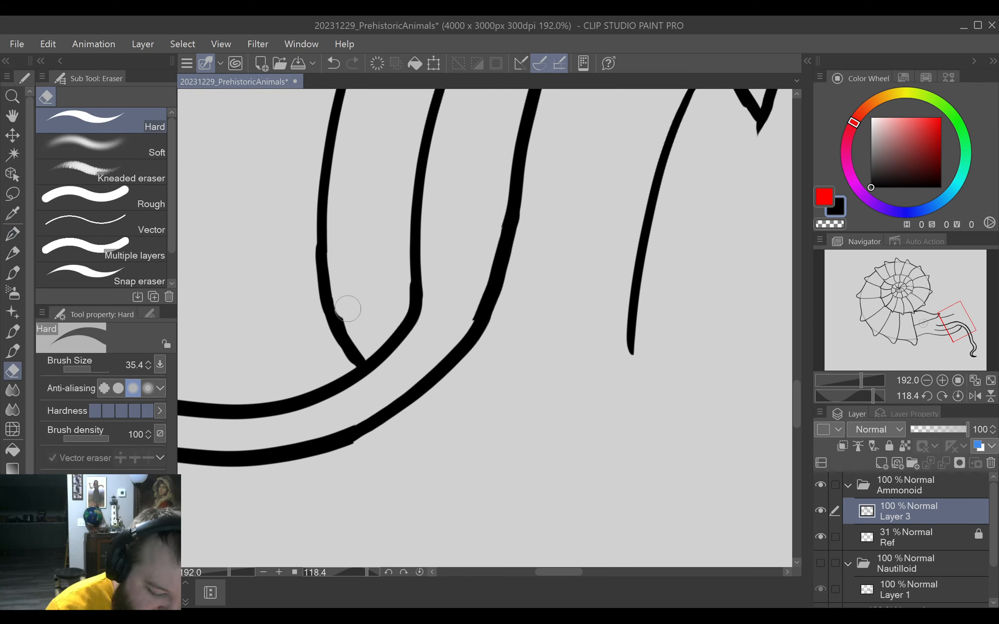
mouse_move(347, 308)
mouse_down()
mouse_move(363, 338)
mouse_move(468, 262)
mouse_up()
key(p)
Draw the inner edge of an arched tentacle from the long tentacle's base, curving over and crossing it to end in a pointed tip.
key(space)
key(shift+space)
mouse_move(629, 457)
mouse_down()
mouse_move(657, 430)
mouse_move(640, 195)
mouse_up()
key(ctrl+space)
drag(641, 412, 630, 408)
key(space)
drag(667, 466, 679, 290)
key(shift+space)
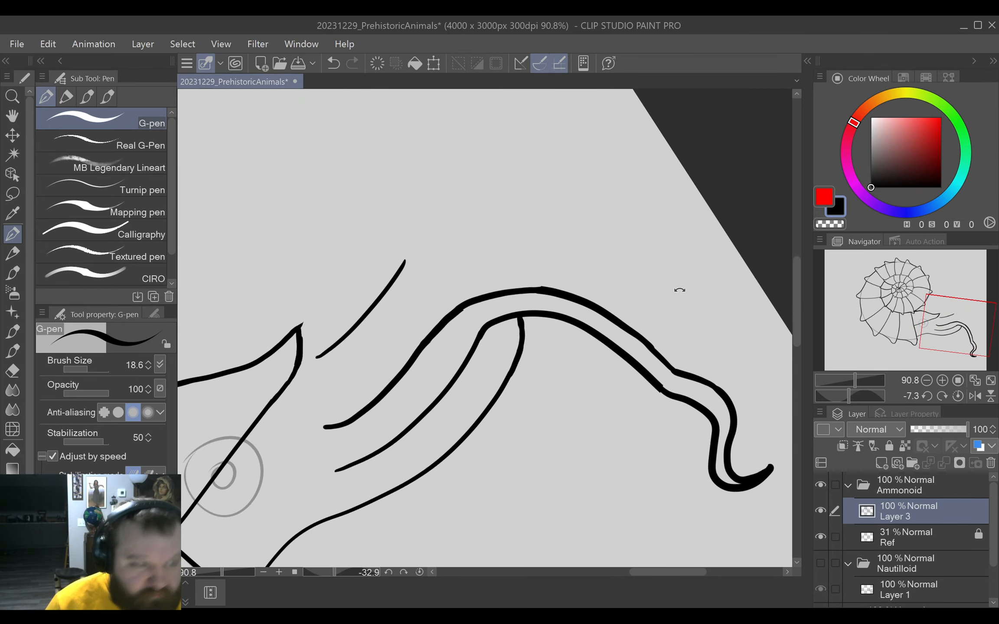
key(space)
drag(512, 402, 601, 409)
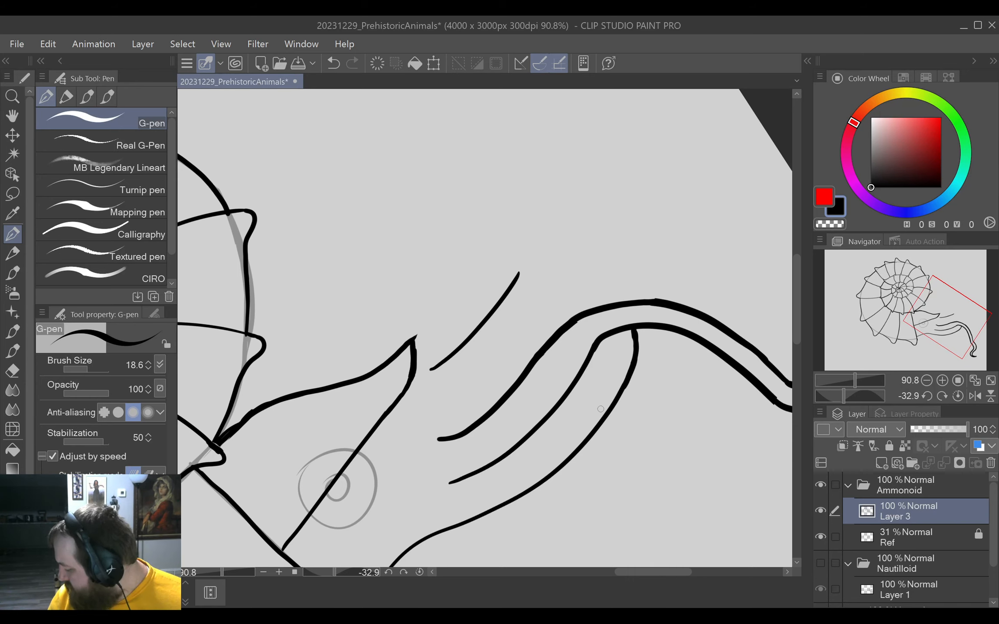
mouse_move(442, 435)
mouse_down()
mouse_move(463, 415)
mouse_move(443, 437)
mouse_move(537, 304)
mouse_up()
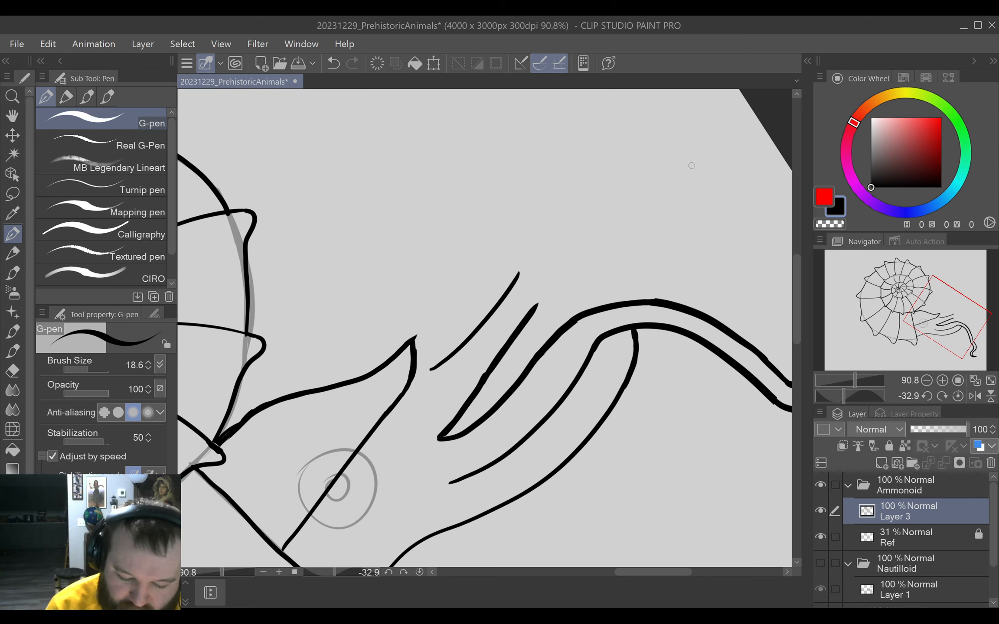
drag(691, 165, 548, 198)
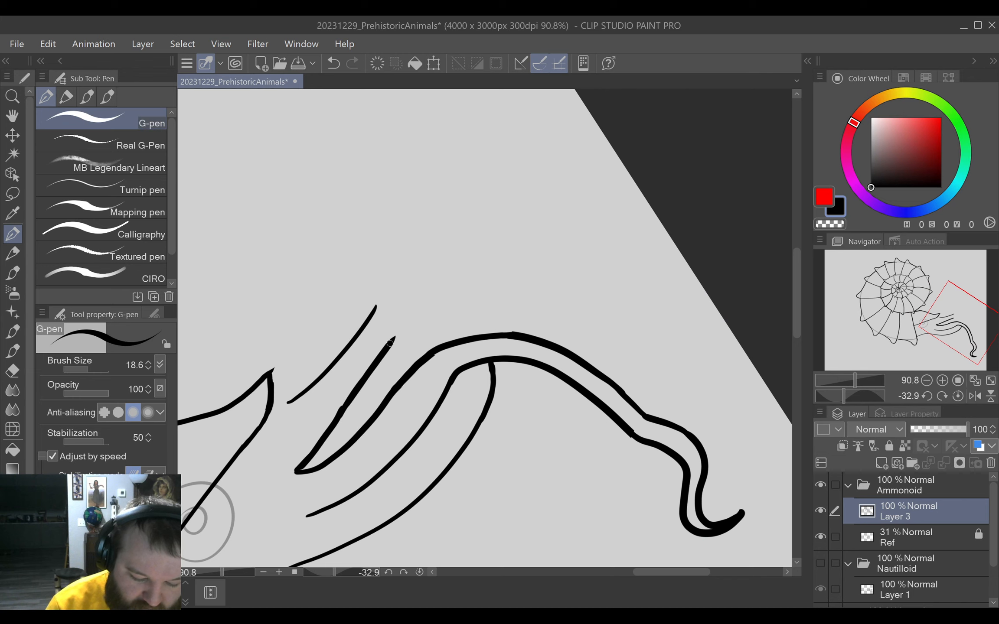
mouse_move(389, 344)
mouse_down()
mouse_move(461, 262)
mouse_move(531, 226)
mouse_move(594, 237)
mouse_move(596, 270)
mouse_move(544, 365)
mouse_move(558, 420)
mouse_move(557, 362)
mouse_move(609, 281)
mouse_up()
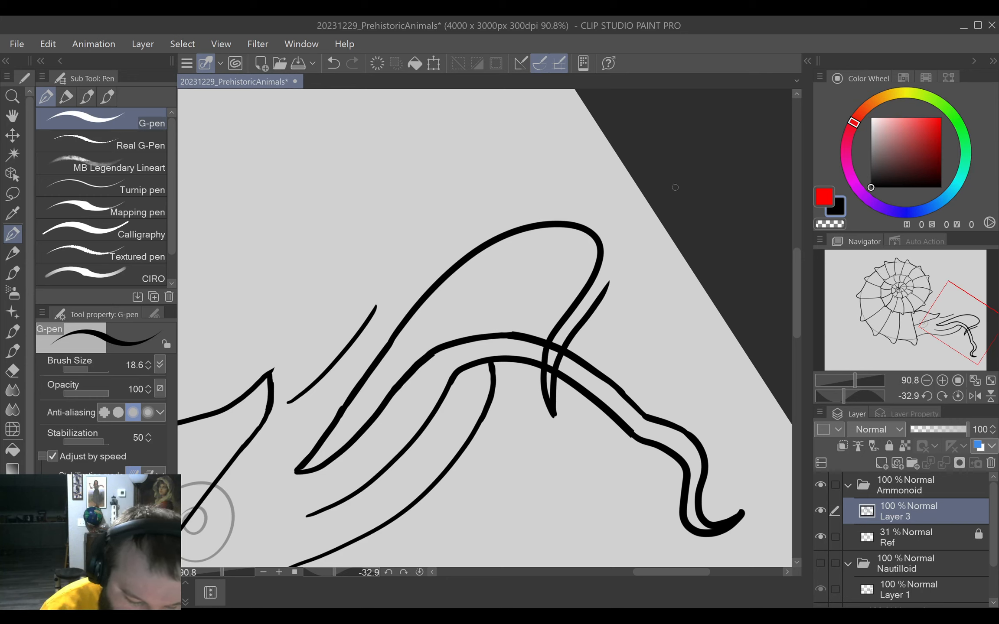
Draw the arched tentacle's outer edge from the short stroke above it around to the line rising from the pointed tip.
mouse_move(374, 305)
mouse_down()
mouse_move(461, 211)
mouse_move(602, 176)
mouse_move(619, 273)
mouse_up()
key(ctrl+z)
mouse_move(375, 308)
mouse_down()
mouse_move(445, 237)
mouse_move(498, 205)
mouse_move(565, 192)
mouse_move(604, 201)
mouse_move(625, 227)
mouse_move(608, 279)
mouse_up()
Erase the long tentacle's lines inside the arched tentacle where they cross, and redraw the damaged edges.
drag(589, 366, 606, 358)
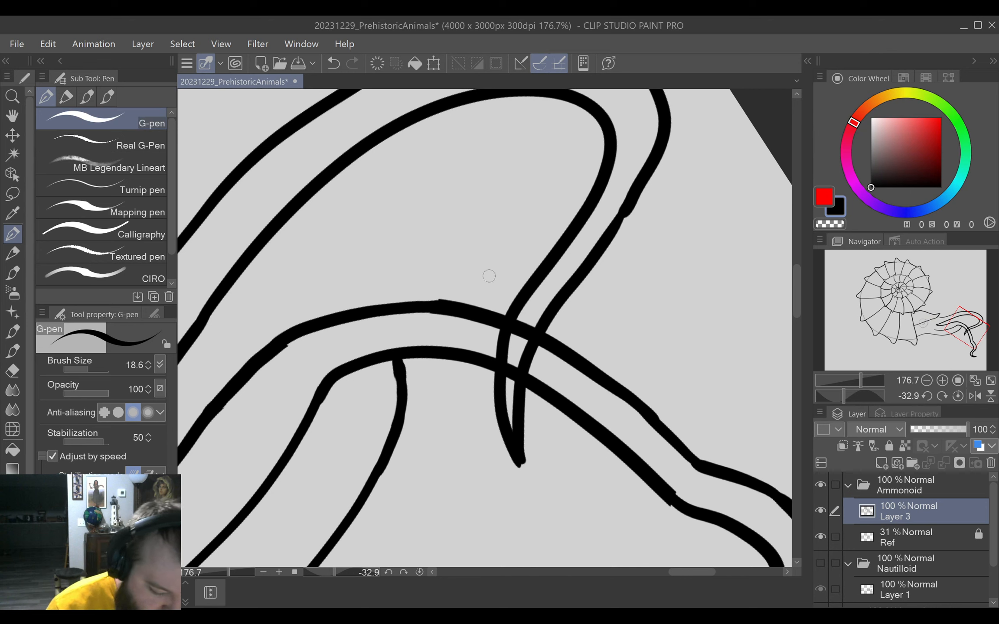
key(e)
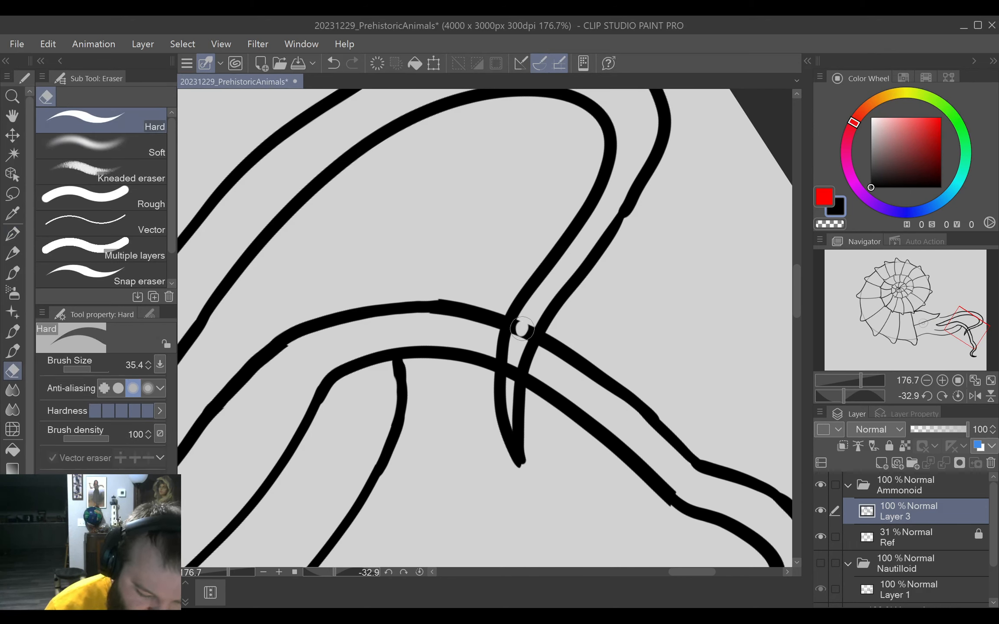
drag(521, 329, 505, 393)
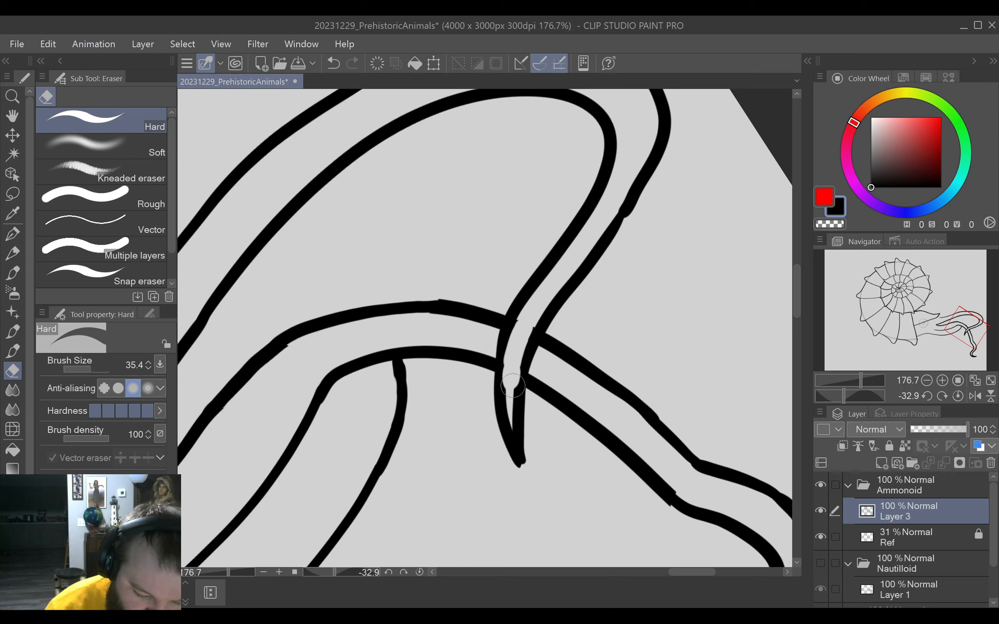
click(13, 234)
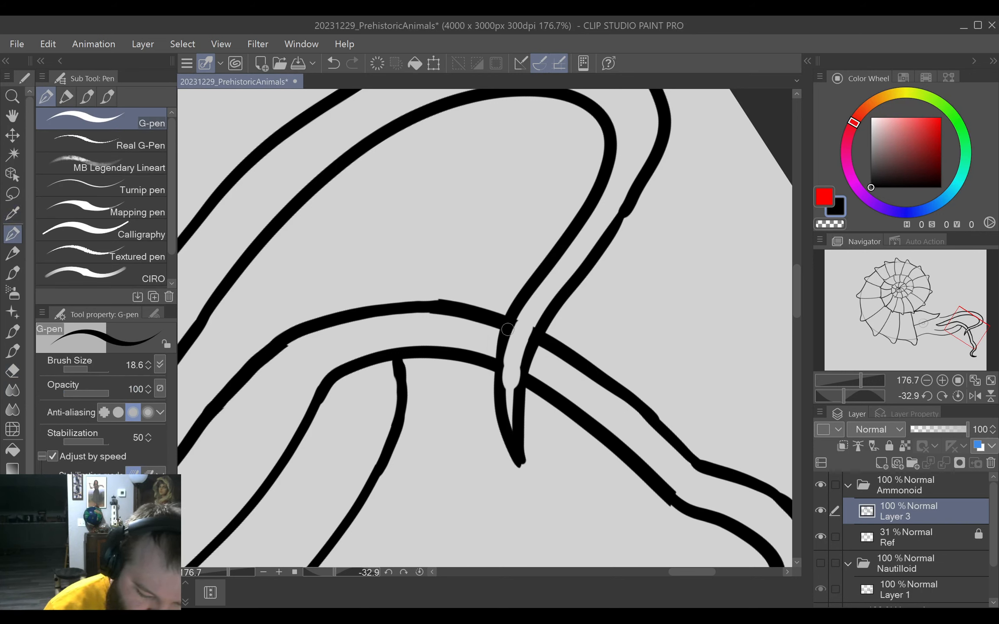
mouse_move(506, 334)
mouse_down()
mouse_move(501, 401)
mouse_move(524, 361)
mouse_move(517, 393)
mouse_move(530, 343)
mouse_up()
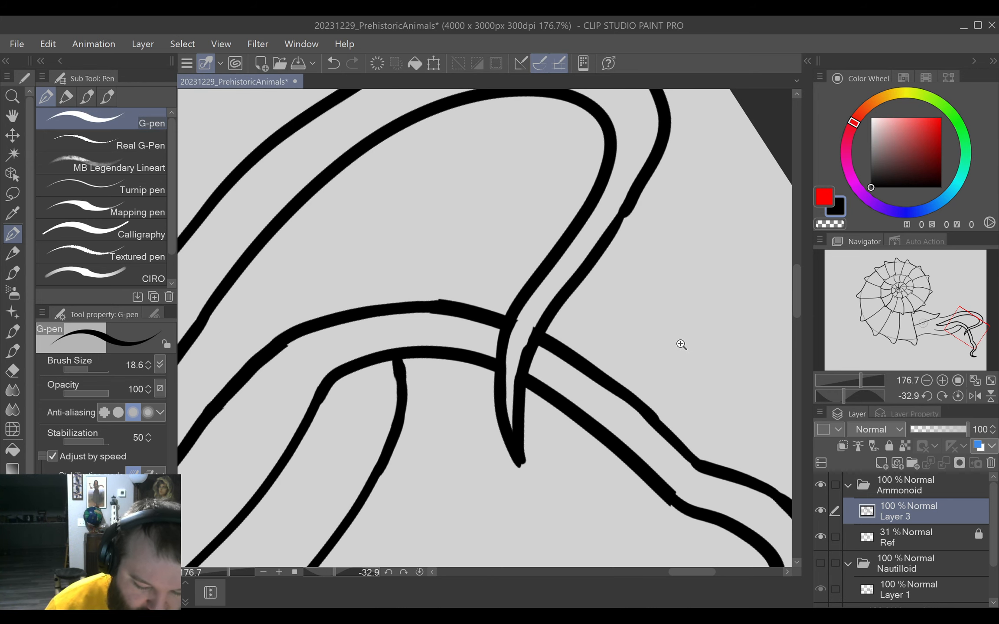
scroll(676, 340, down, 4)
scroll(664, 336, up, 6)
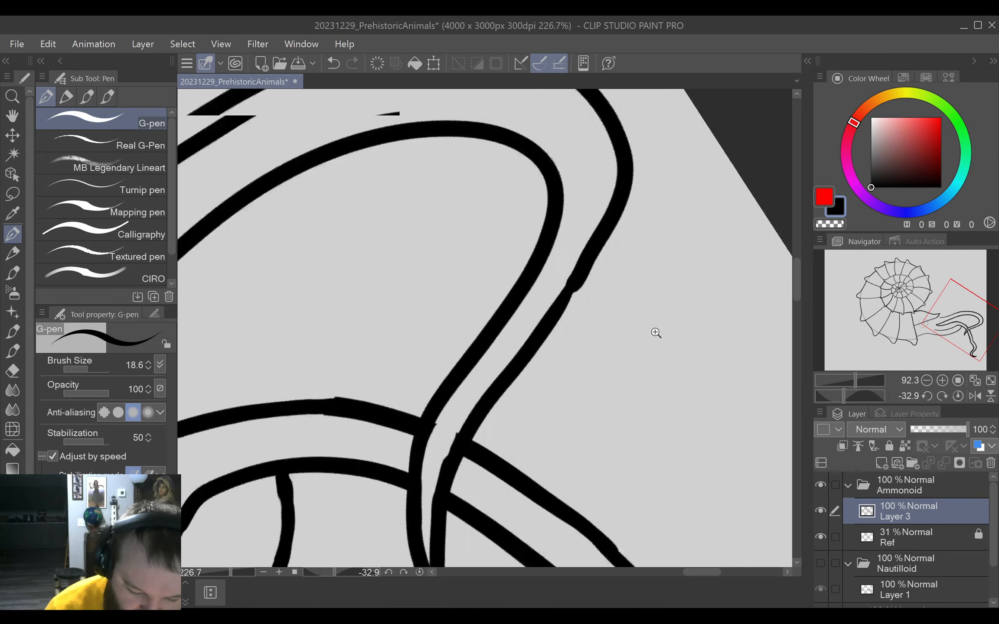
scroll(656, 332, up, 1)
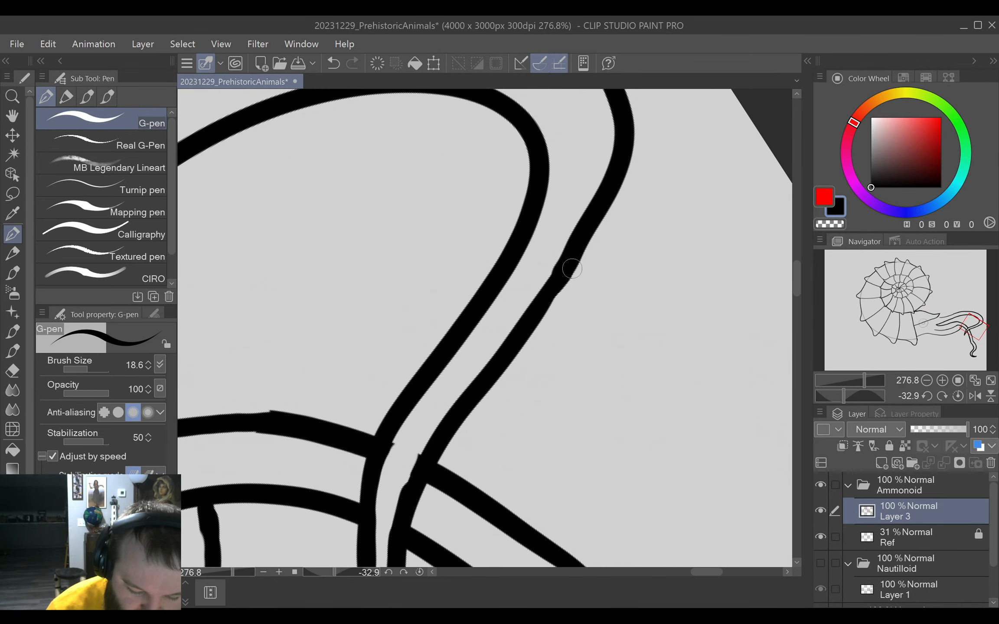
scroll(563, 395, up, 3)
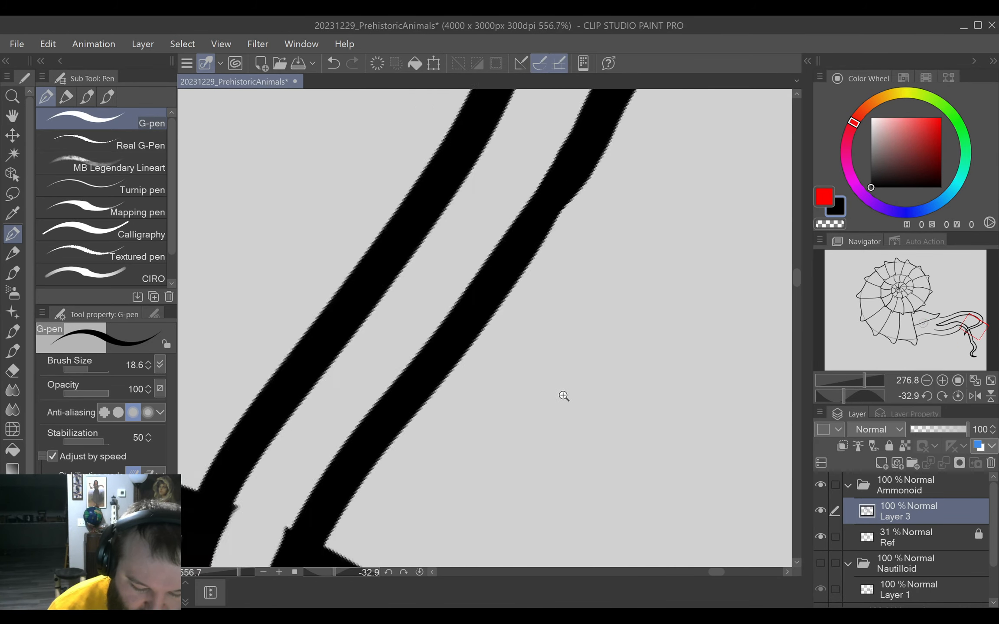
drag(563, 396, 490, 472)
Draw a wavy tentacle's upper edge rising from the head's pointed tip, and redo its end as an upturned sharp tip.
drag(355, 444, 631, 375)
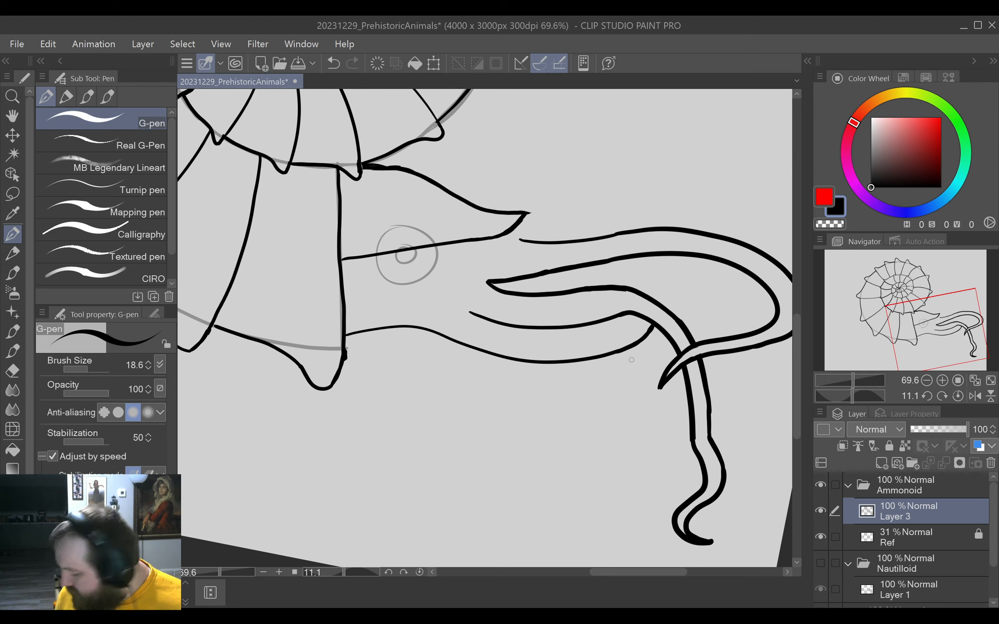
drag(631, 359, 590, 421)
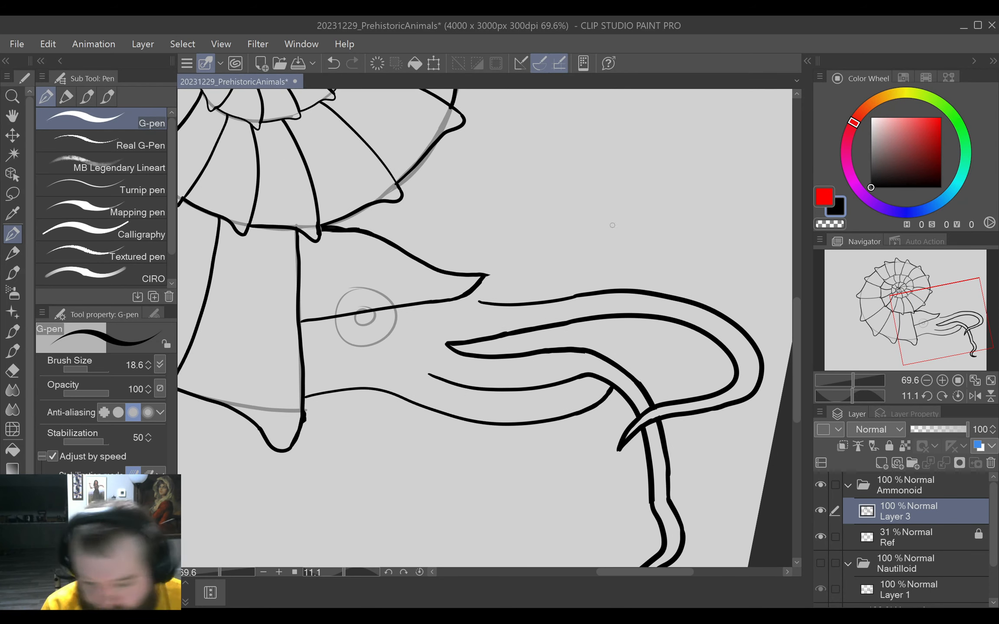
mouse_move(482, 278)
mouse_down()
mouse_move(568, 245)
mouse_move(625, 185)
mouse_move(688, 149)
mouse_move(765, 158)
mouse_up()
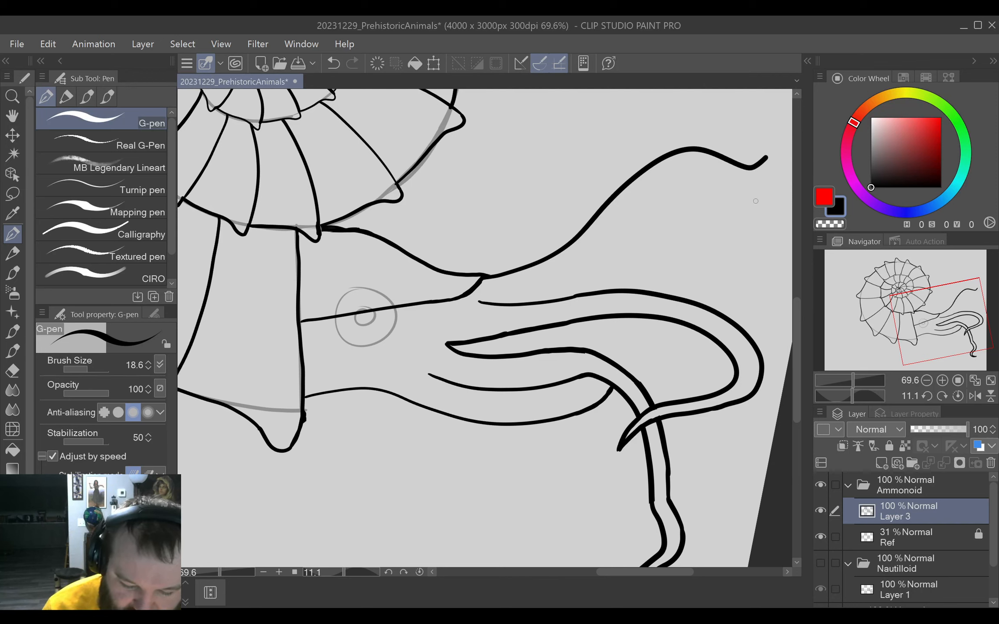
key(e)
mouse_move(761, 160)
mouse_down()
mouse_move(752, 179)
mouse_move(758, 156)
mouse_up()
key(p)
drag(670, 237, 538, 305)
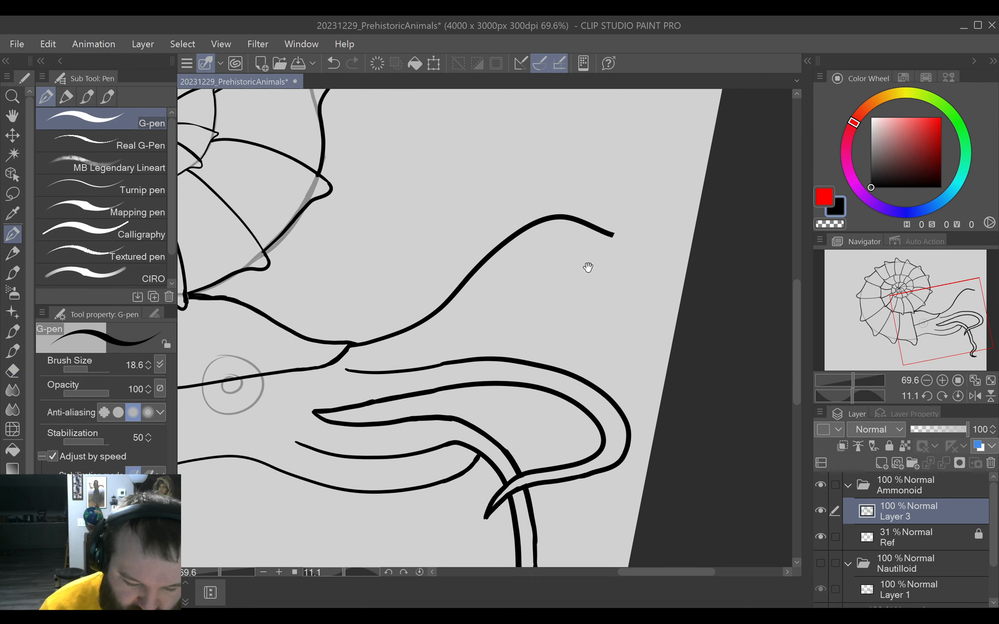
mouse_move(610, 235)
mouse_down()
mouse_move(632, 236)
mouse_move(677, 198)
mouse_move(656, 239)
mouse_up()
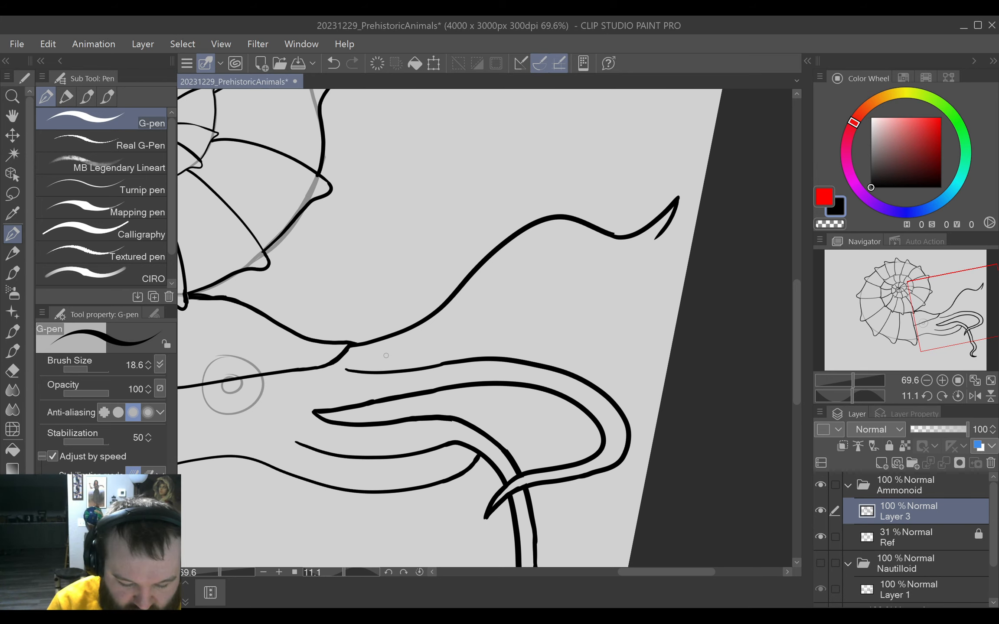
Draw the wavy tentacle's lower edge parallel to the upper one and join it to the sharp tip.
drag(380, 360, 447, 333)
key(ctrl+z)
mouse_move(390, 357)
mouse_down()
mouse_move(426, 338)
mouse_move(534, 239)
mouse_move(560, 228)
mouse_move(659, 234)
mouse_up()
key(ctrl+z)
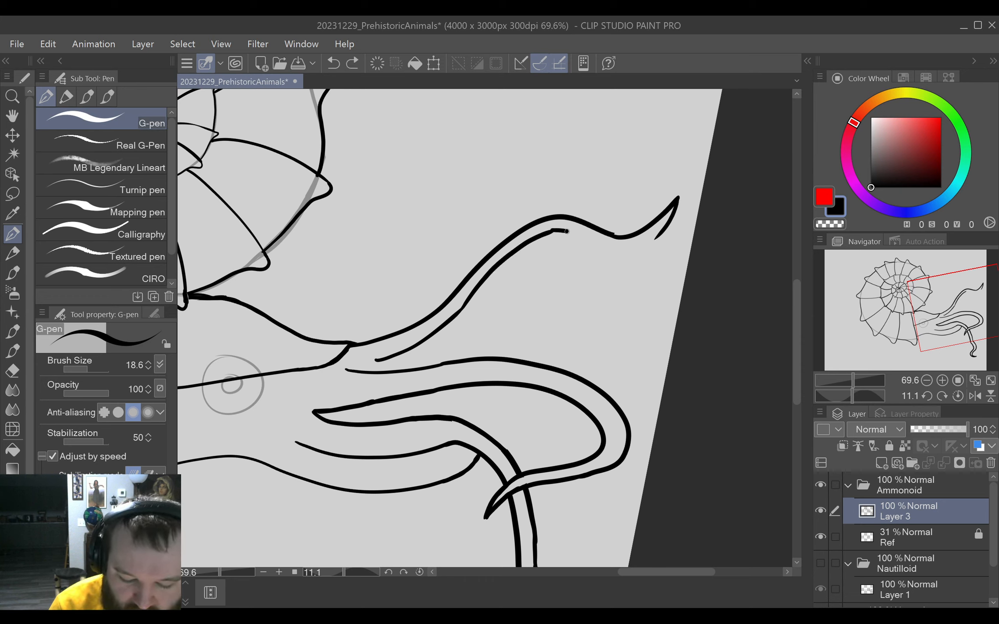
drag(567, 231, 659, 236)
key(ctrl+z)
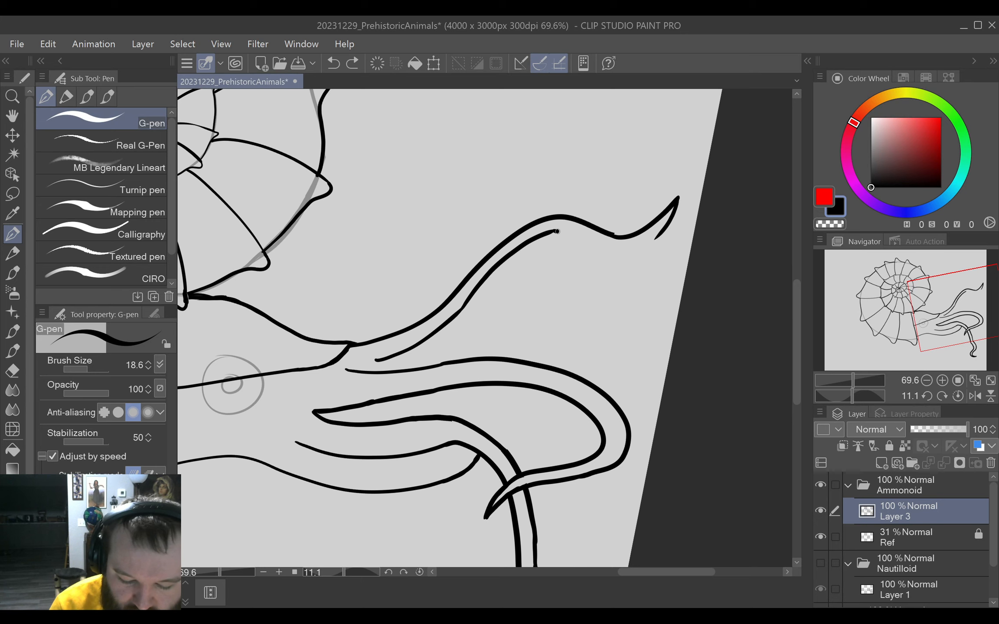
mouse_move(557, 231)
mouse_down()
mouse_move(600, 245)
mouse_move(660, 234)
mouse_up()
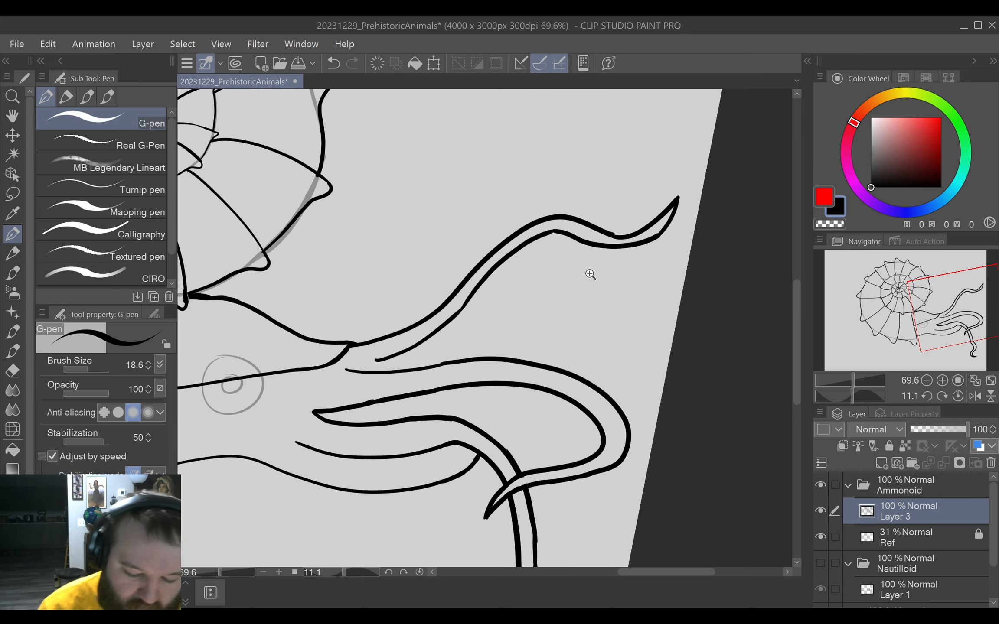
Erase both edges of the wavy tentacle just before its sharp tip and redraw them with a more even width.
scroll(590, 274, up, 3)
key(e)
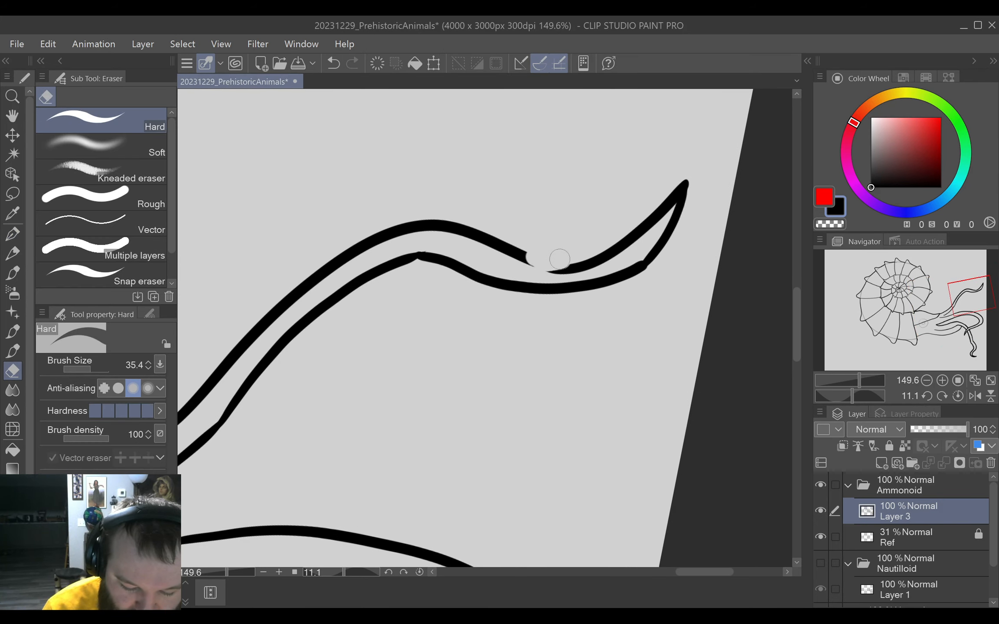
mouse_move(559, 259)
mouse_down()
mouse_move(615, 247)
mouse_move(654, 262)
mouse_move(520, 255)
mouse_move(580, 257)
mouse_move(626, 238)
mouse_up()
key(p)
key(ctrl+z)
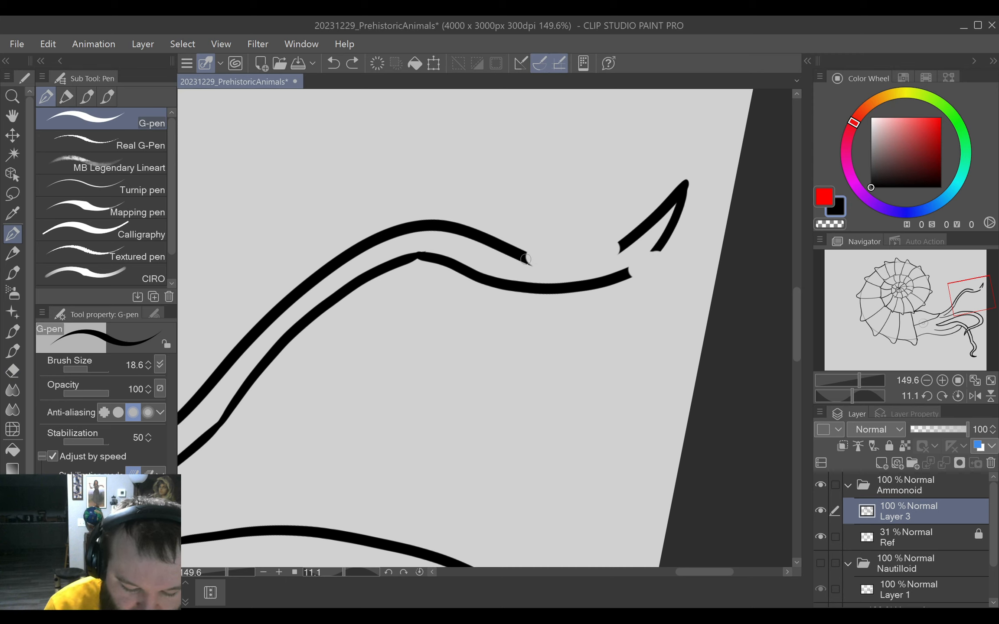
mouse_move(516, 258)
mouse_down()
mouse_move(607, 250)
mouse_move(639, 262)
mouse_move(656, 251)
mouse_move(626, 274)
mouse_move(663, 246)
mouse_up()
key(ctrl+z)
key(ctrl+z)
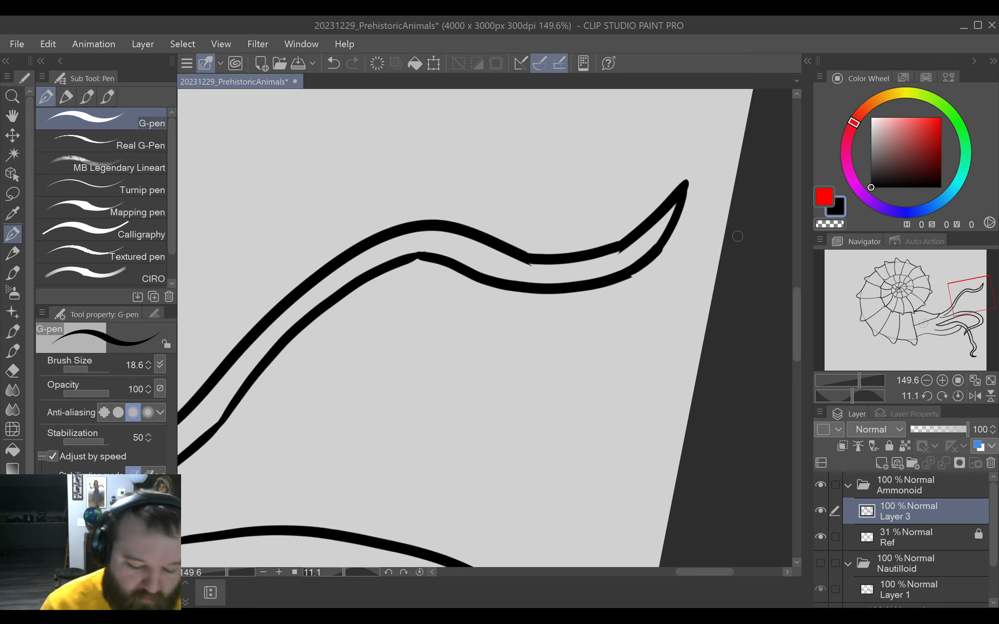
Draw one edge of another tentacle from the base of the wavy tentacle's inner edge, curving upward and crossing the wavy tentacle.
drag(450, 395, 615, 341)
mouse_move(547, 425)
mouse_down()
mouse_move(568, 413)
mouse_move(595, 349)
mouse_move(554, 333)
mouse_up()
mouse_move(581, 367)
mouse_down()
mouse_move(568, 363)
mouse_move(593, 347)
mouse_move(585, 368)
mouse_move(570, 357)
mouse_up()
drag(541, 412, 654, 296)
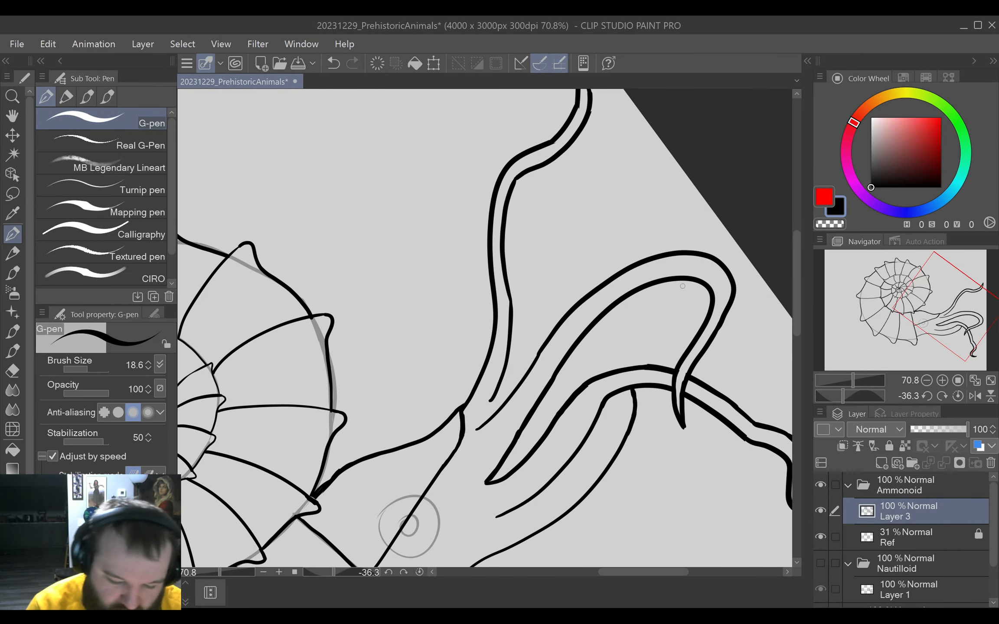
scroll(576, 346, up, 2)
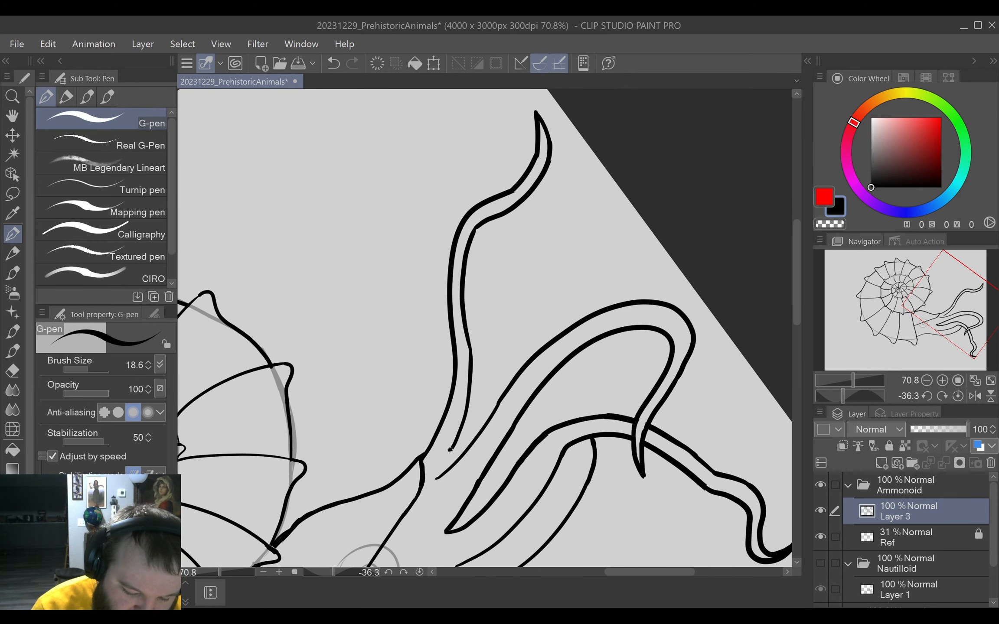
mouse_move(450, 450)
mouse_down()
mouse_move(494, 398)
mouse_move(501, 355)
mouse_move(487, 293)
mouse_move(418, 197)
mouse_move(426, 155)
mouse_move(466, 103)
mouse_up()
key(ctrl+z)
mouse_move(490, 305)
mouse_down()
mouse_move(441, 244)
mouse_move(429, 194)
mouse_move(456, 162)
mouse_move(463, 115)
mouse_up()
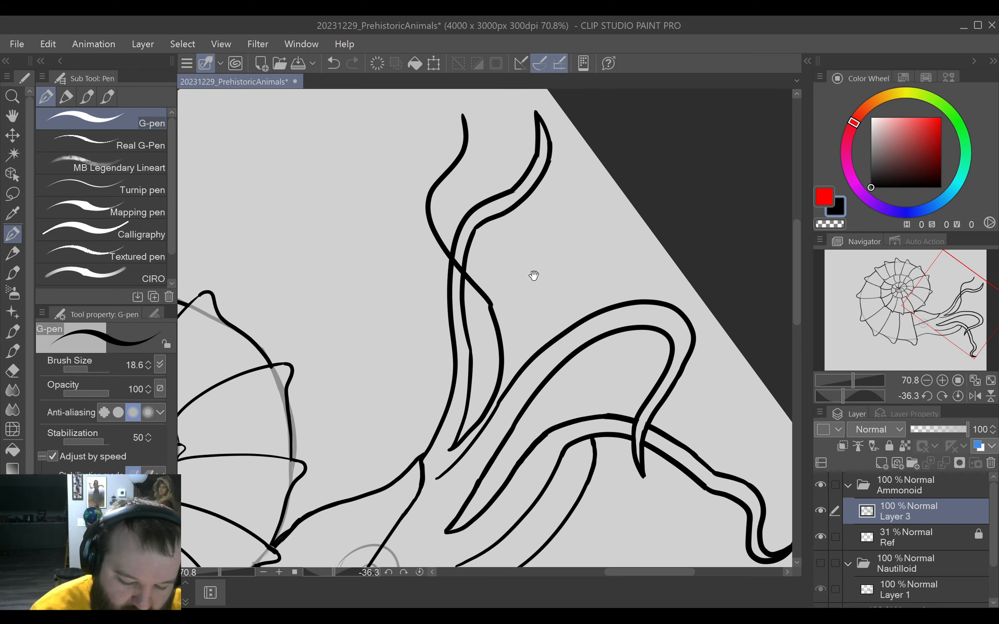
Undo the upper part of the crossing tentacle's edge and redraw it as an S-curve ending in a small hook.
drag(534, 275, 473, 343)
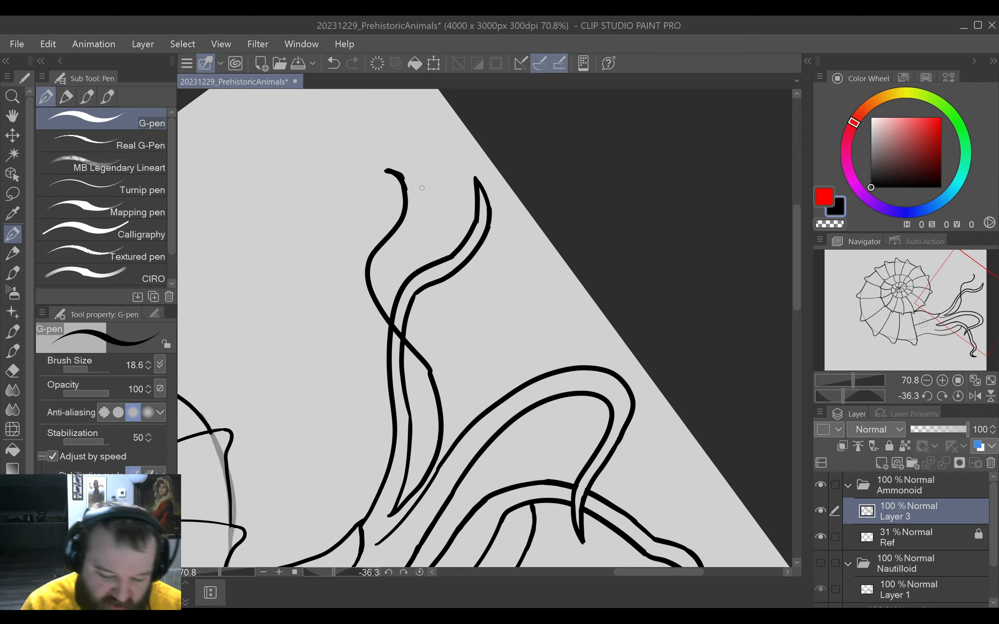
key(ctrl+z)
key(ctrl+z)
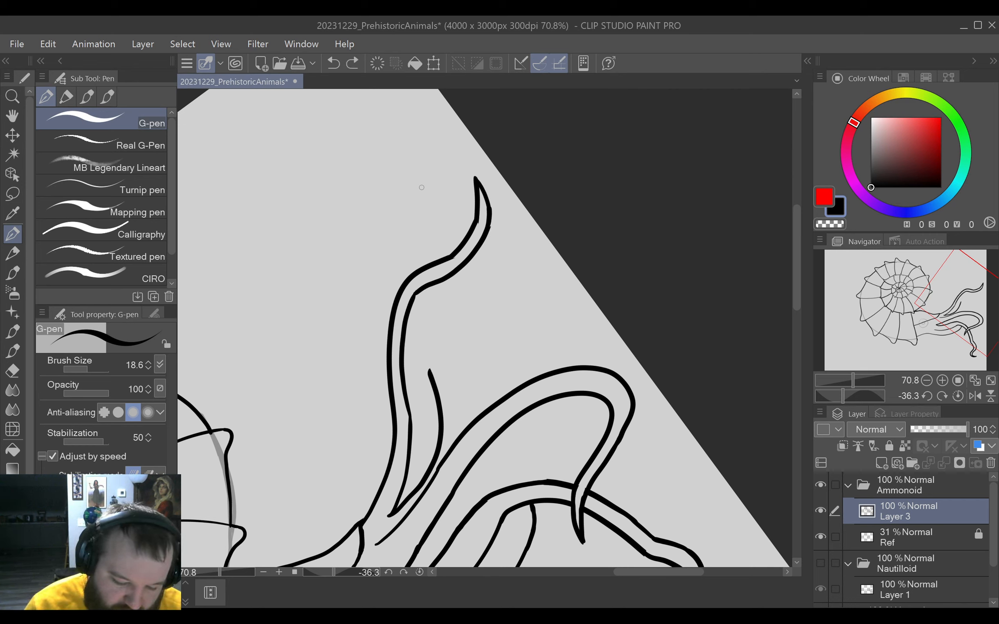
mouse_move(430, 372)
mouse_down()
mouse_move(378, 266)
mouse_move(398, 217)
mouse_move(368, 172)
mouse_up()
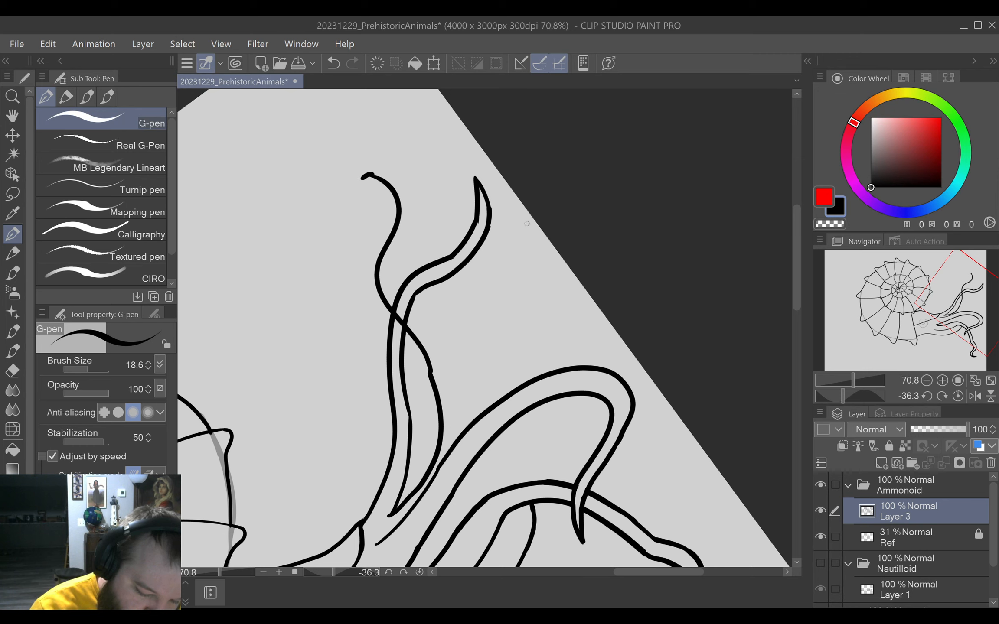
Erase the small hook on the upward-crossing tentacle and draw its second edge from a pointed tip down to the large curled tentacle.
drag(598, 328, 558, 430)
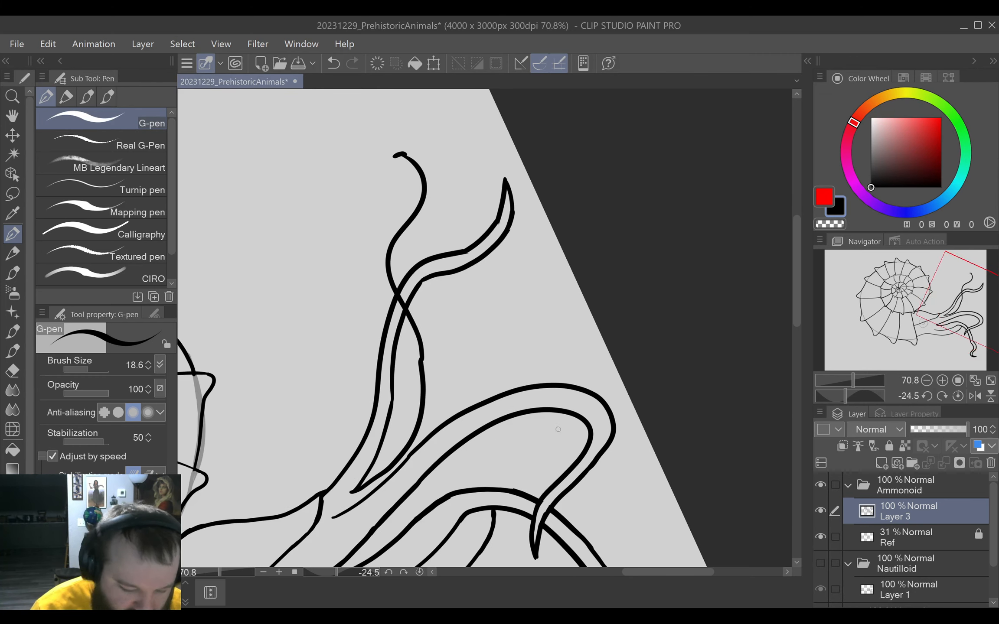
click(420, 571)
key(ctrl+0)
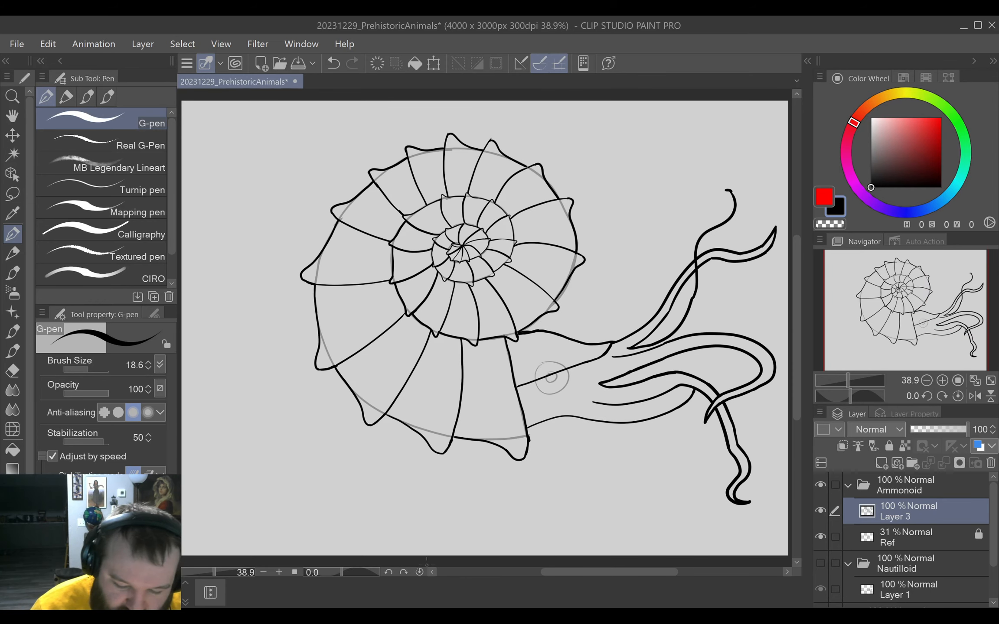
mouse_move(684, 345)
mouse_down()
mouse_move(586, 440)
mouse_move(646, 345)
mouse_move(692, 325)
mouse_up()
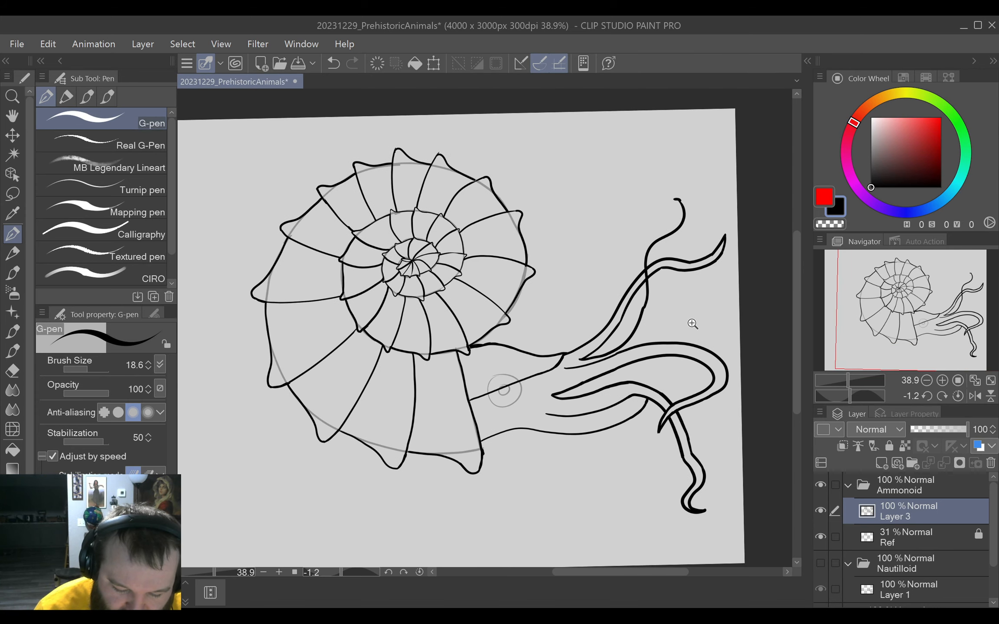
scroll(692, 324, up, 5)
key(e)
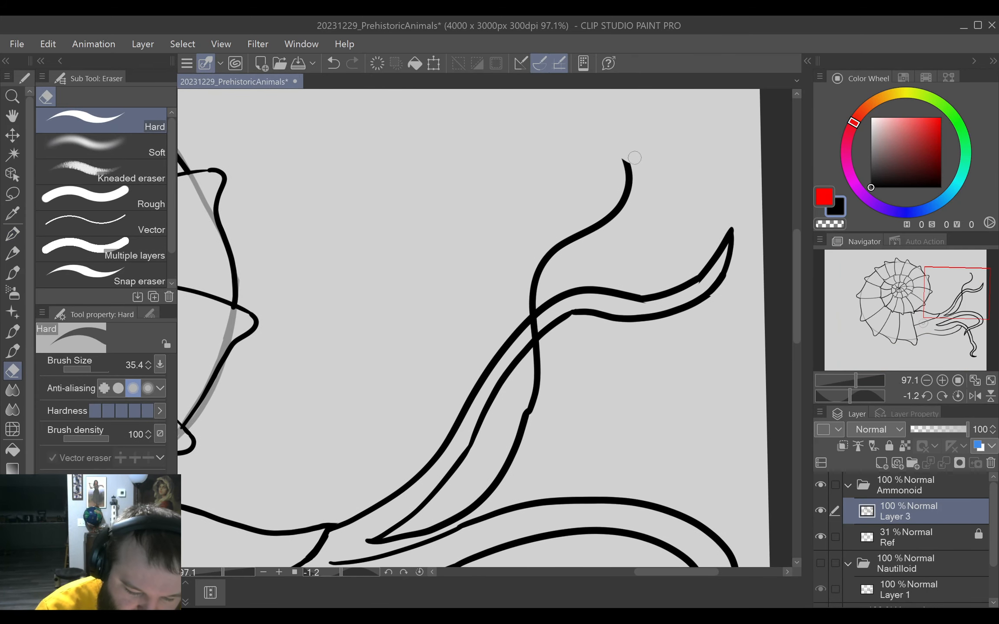
mouse_move(635, 158)
mouse_down()
mouse_move(636, 200)
mouse_move(616, 211)
mouse_move(600, 167)
mouse_move(630, 226)
mouse_move(564, 281)
mouse_move(550, 340)
mouse_move(554, 396)
mouse_up()
key(p)
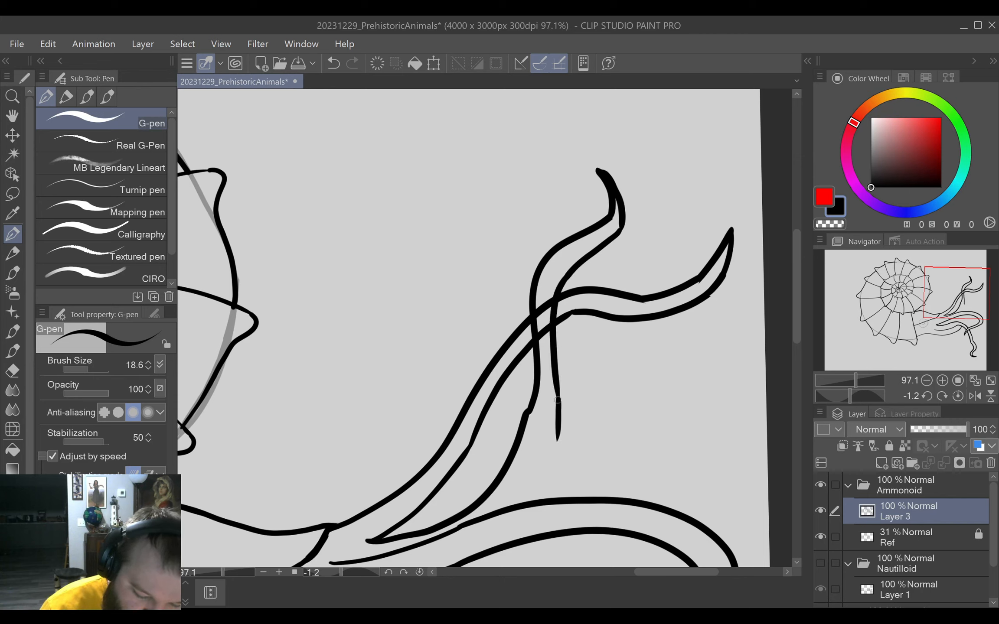
drag(557, 419, 550, 461)
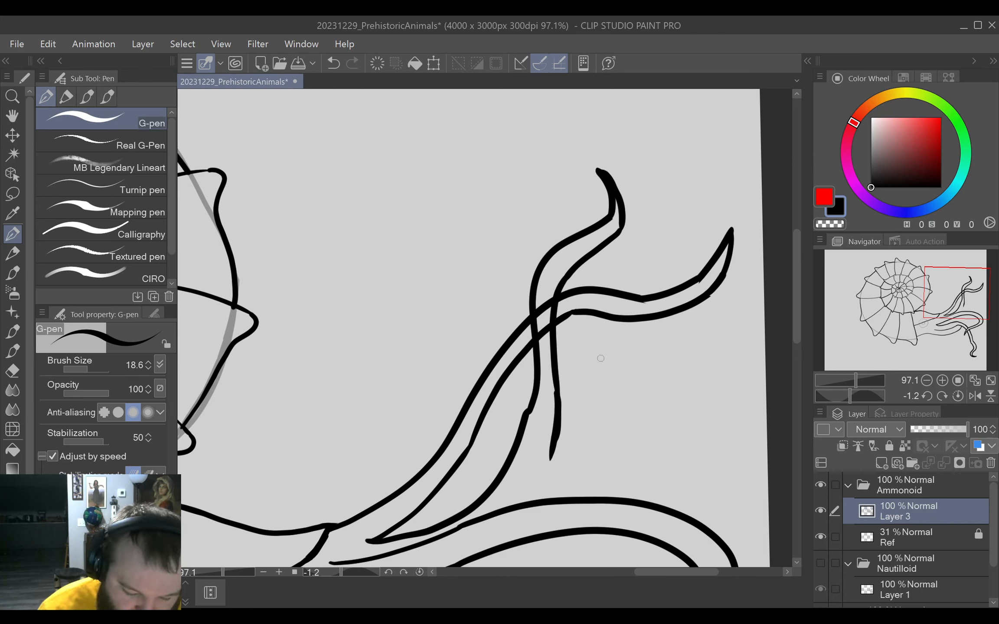
drag(522, 500, 547, 450)
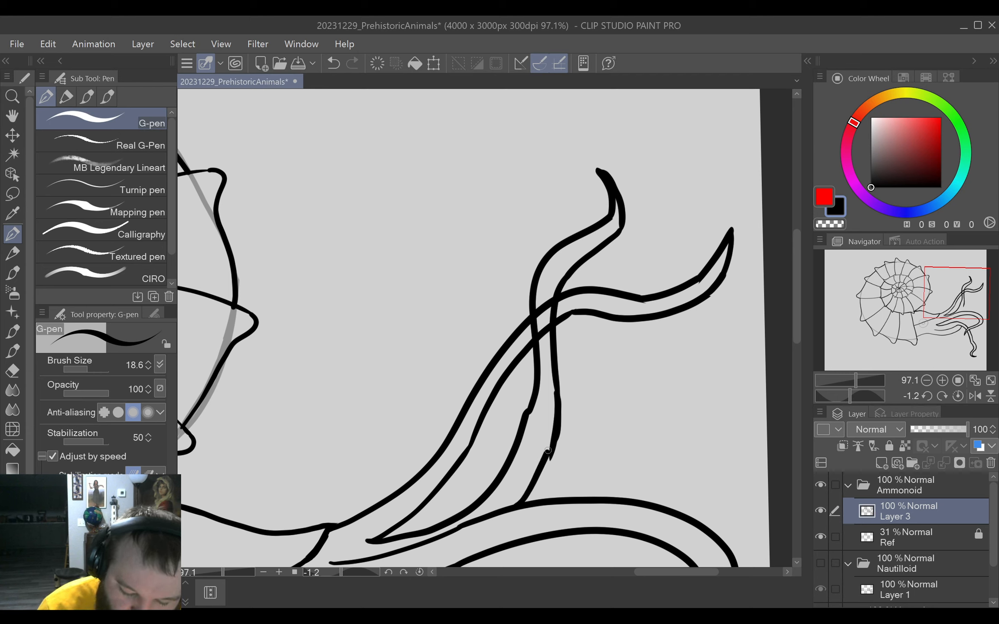
Smooth the lower bend of the crossing tentacle's second edge and replace the kinked section of its first edge with a clean line.
key(e)
drag(567, 407, 557, 462)
key(p)
key(e)
mouse_move(531, 409)
mouse_down()
mouse_move(520, 430)
mouse_move(534, 400)
mouse_up()
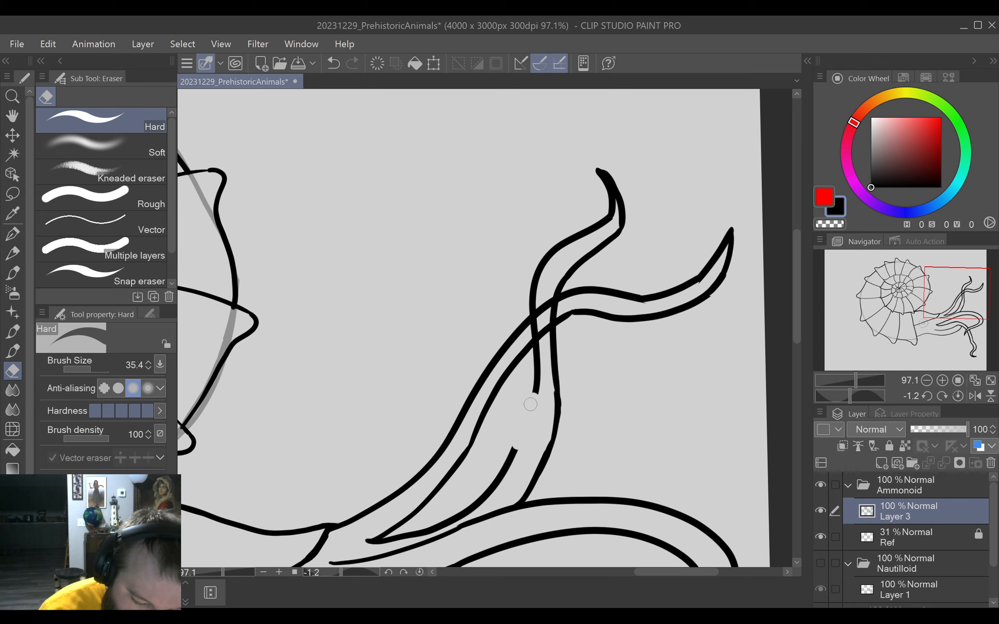
key(p)
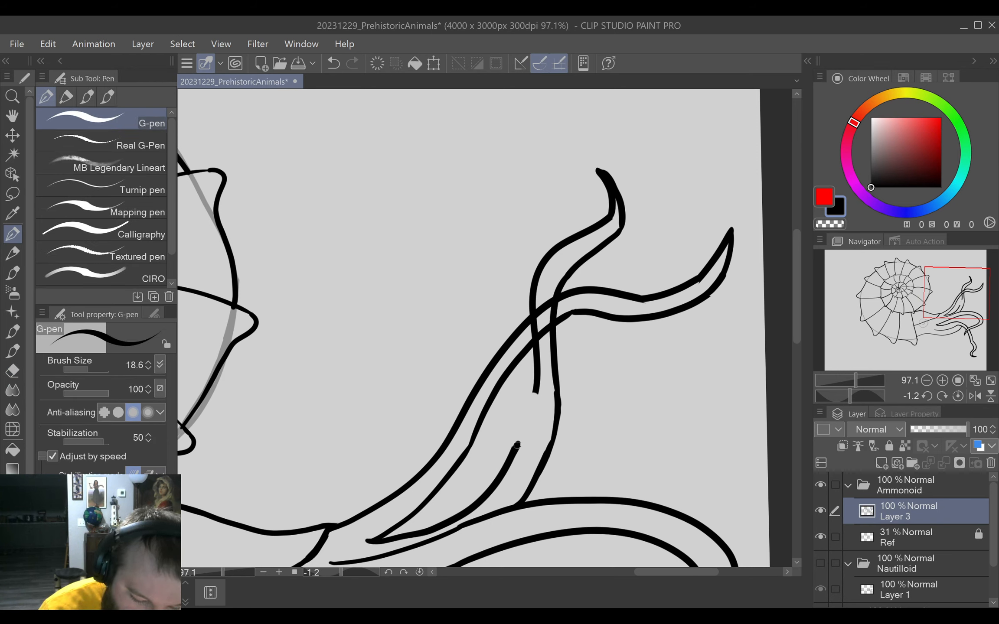
drag(517, 445, 528, 413)
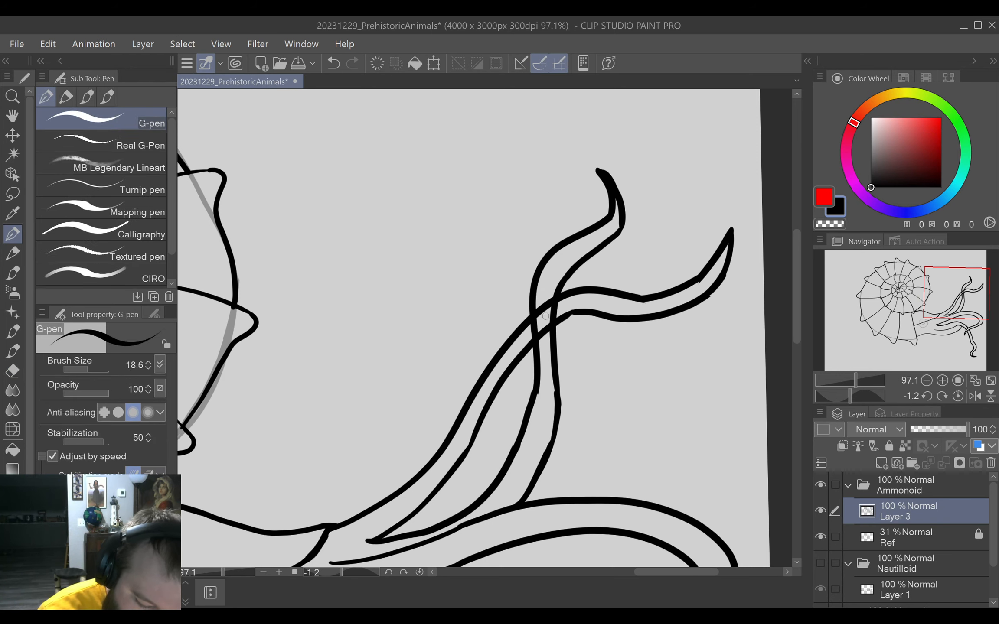
Erase the wavy tentacle's lines inside the crossing tentacle so the crossing one overlaps it.
key(e)
mouse_move(541, 318)
mouse_down()
mouse_move(530, 292)
mouse_move(536, 367)
mouse_up()
key(p)
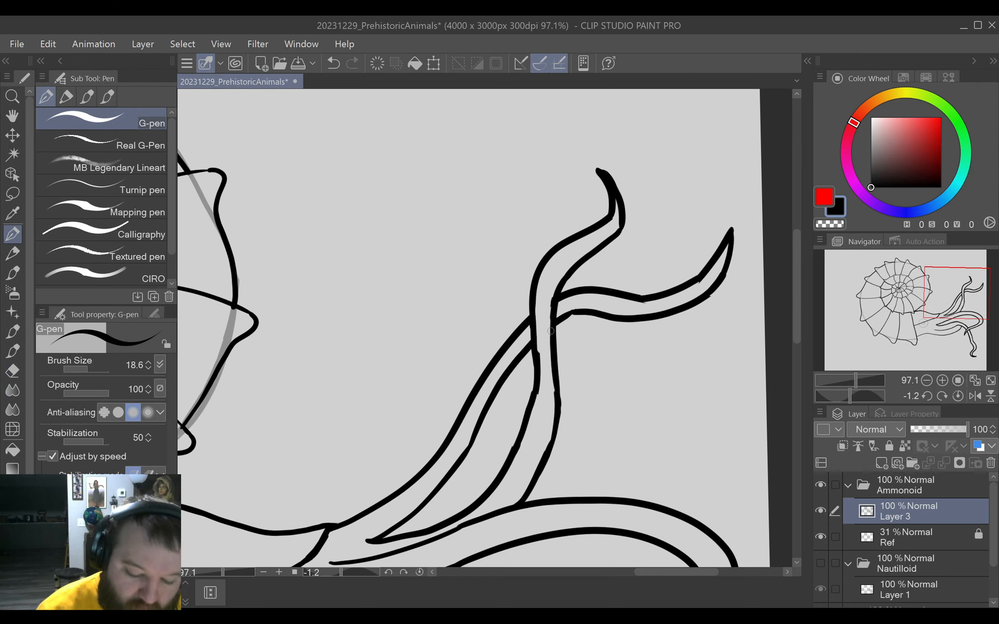
Trim the inner sides of the crossing tentacle's edges just below the overlap to even out the line thickness.
key(e)
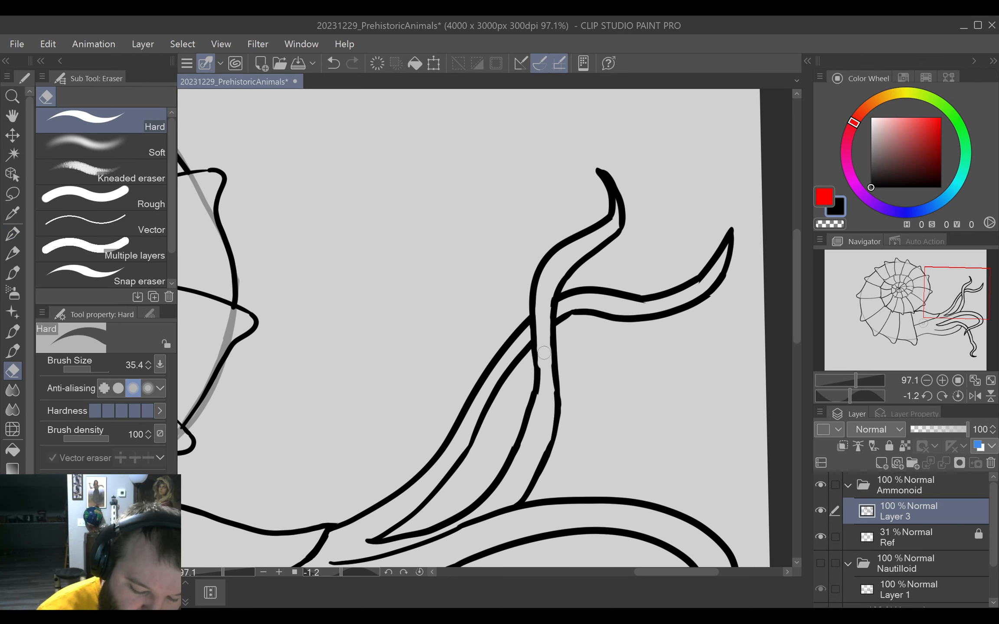
drag(544, 353, 544, 399)
key(p)
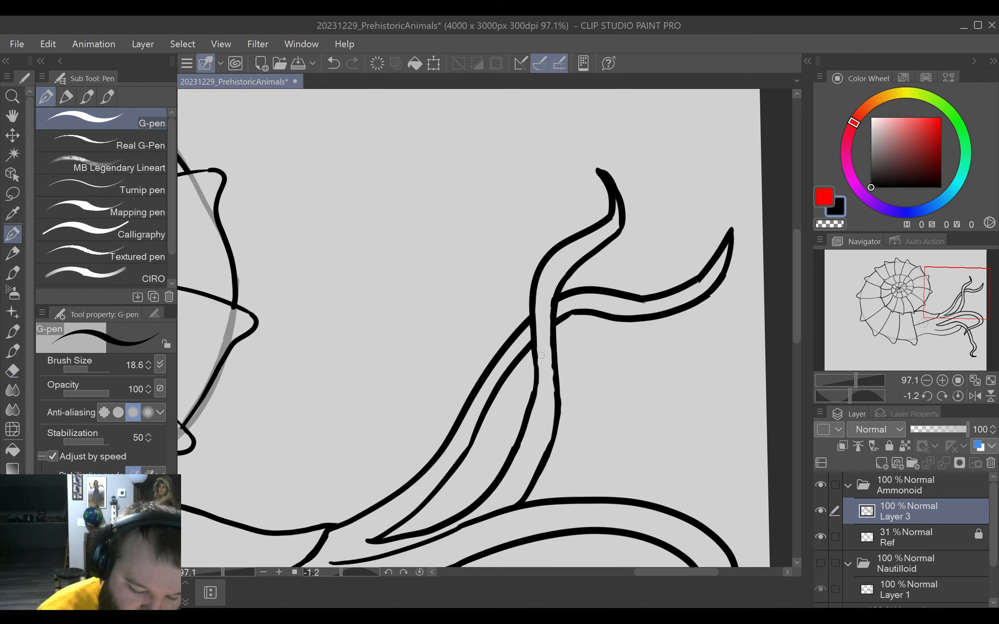
key(e)
drag(545, 321, 551, 396)
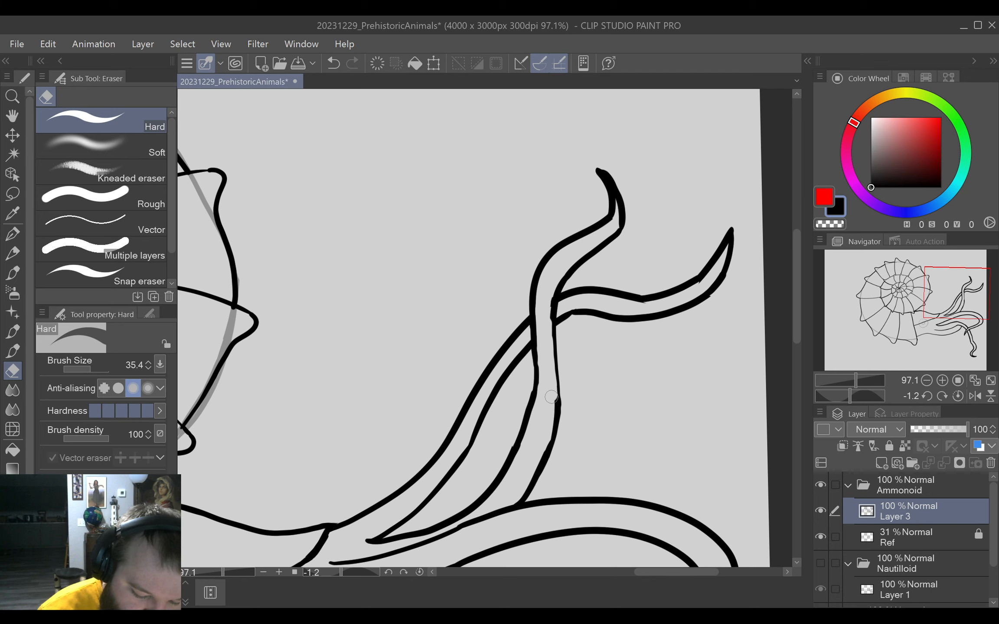
key(p)
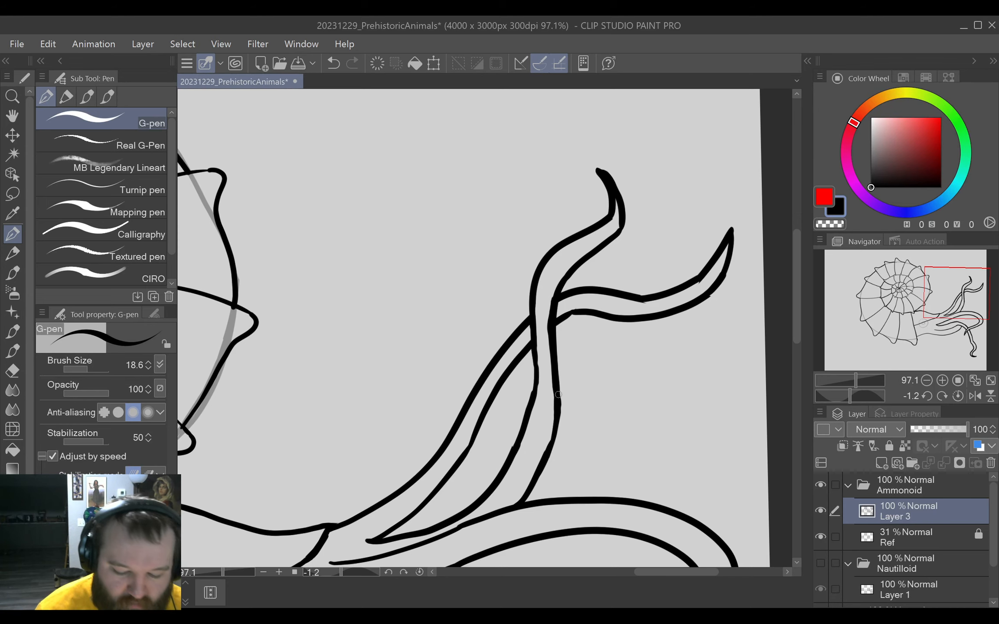
Clean up the wavy tentacle's lower edge where it emerges from behind the crossing tentacle.
drag(623, 362, 640, 350)
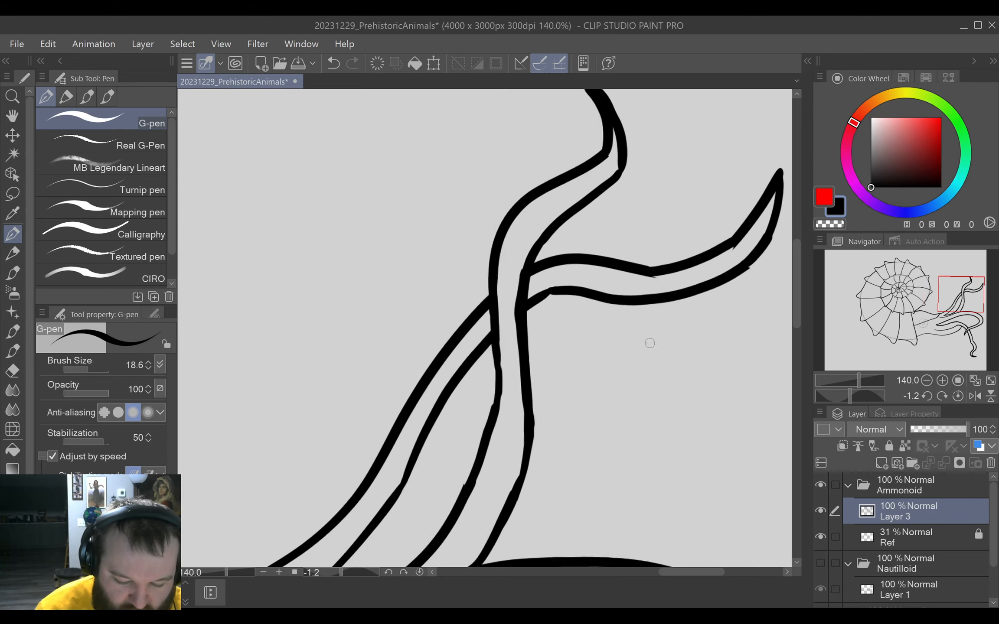
drag(702, 320, 620, 393)
drag(646, 434, 749, 286)
key(e)
mouse_move(513, 360)
mouse_down()
mouse_move(491, 385)
mouse_move(509, 357)
mouse_up()
key(p)
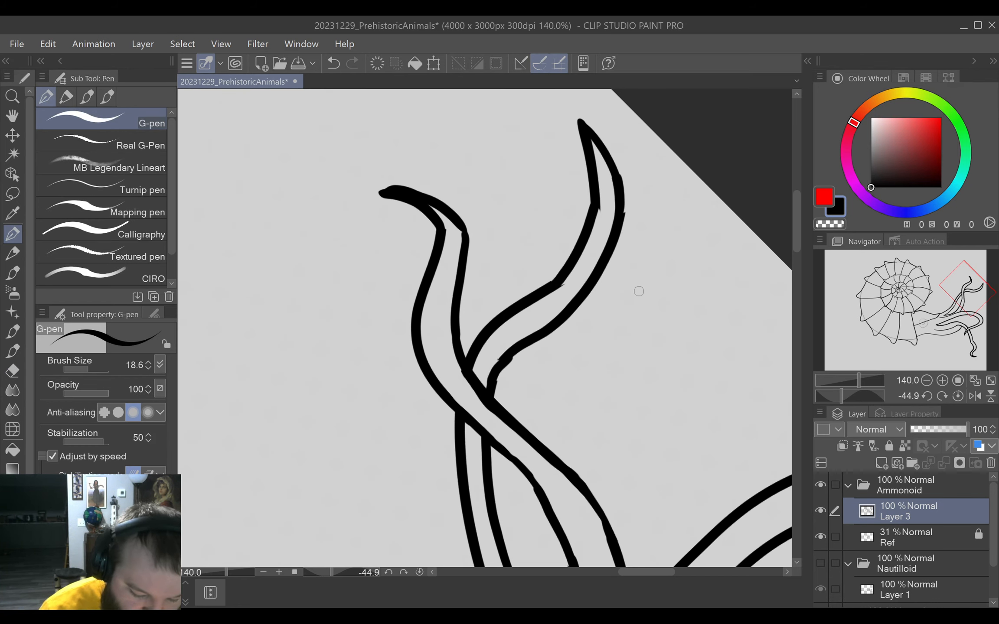
Draw a new tentacle's lower edge from the end of the lowest body line, arching over the drooping tentacle and ending in an upturned hook.
click(423, 572)
key(ctrl+0)
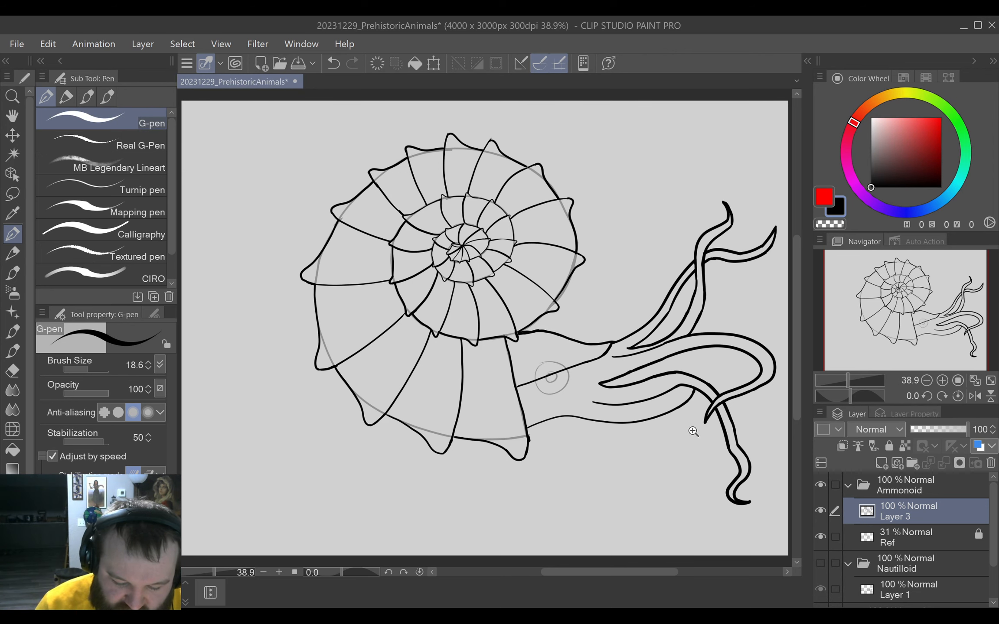
mouse_move(693, 431)
mouse_down()
mouse_move(726, 425)
mouse_move(590, 529)
mouse_up()
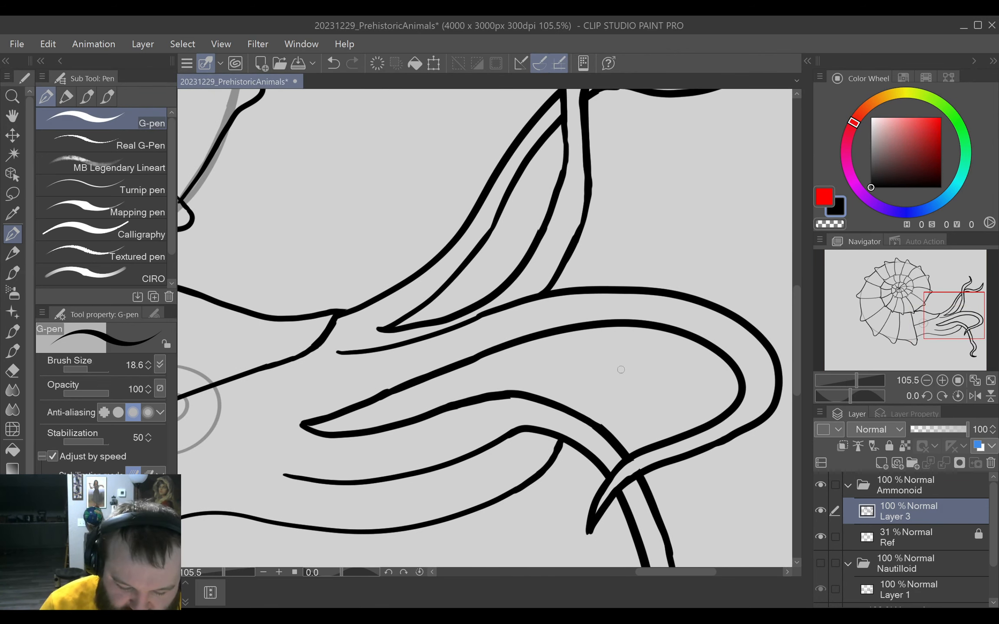
mouse_move(558, 447)
mouse_down()
mouse_move(610, 403)
mouse_move(656, 415)
mouse_move(718, 491)
mouse_move(754, 490)
mouse_up()
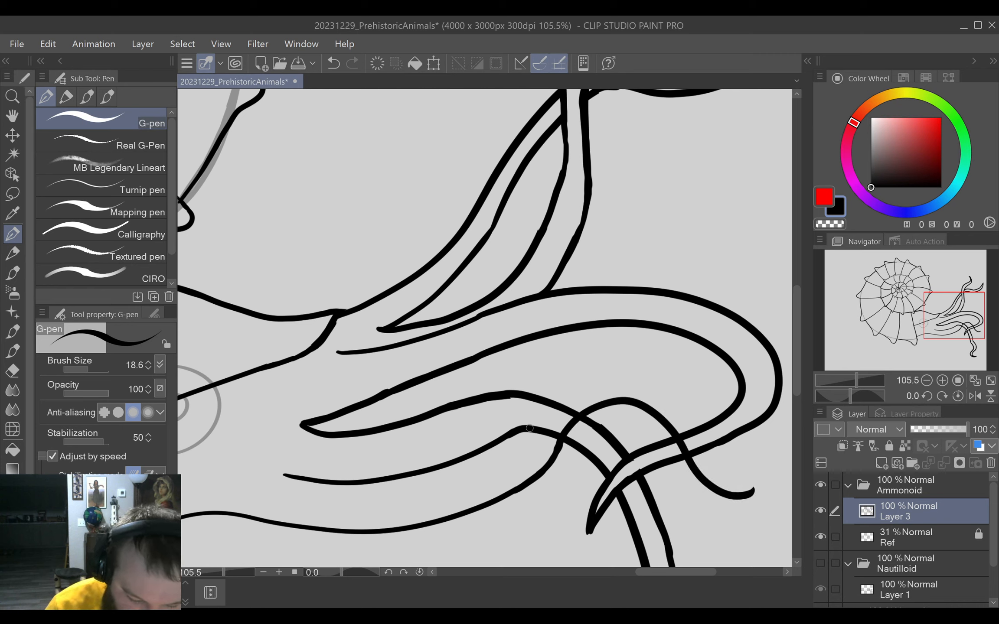
mouse_move(522, 429)
mouse_down()
mouse_move(582, 376)
mouse_move(631, 375)
mouse_move(704, 432)
mouse_up()
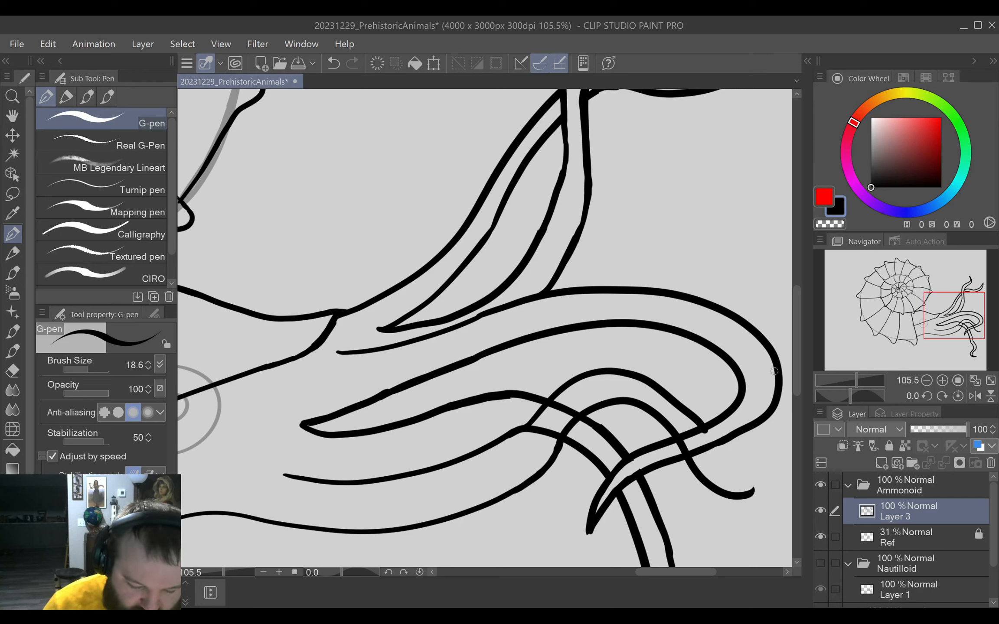
drag(659, 515, 496, 458)
drag(629, 472, 309, 433)
drag(559, 471, 603, 468)
drag(601, 426, 629, 547)
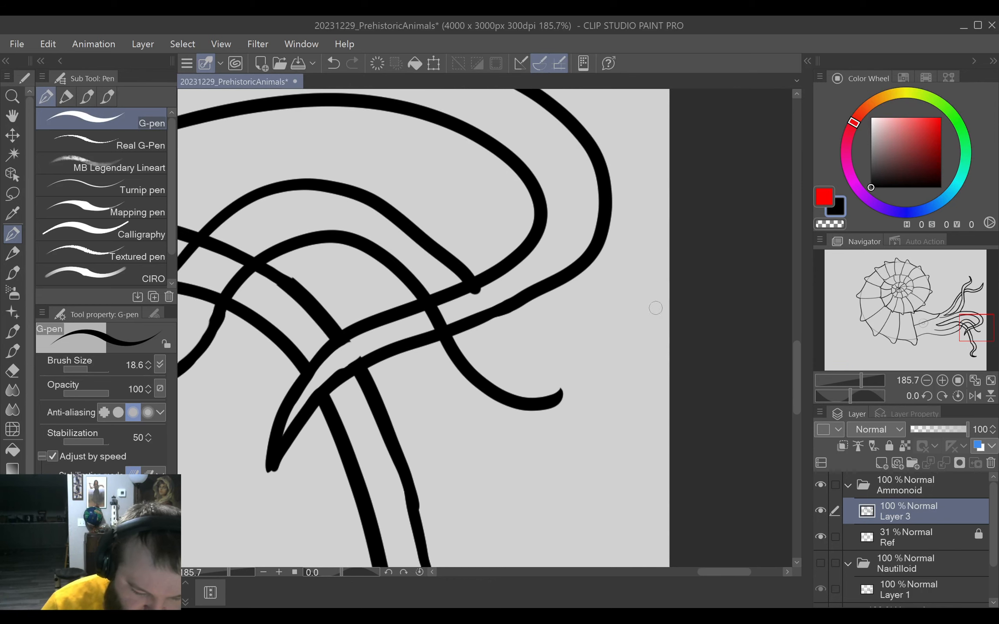
key(ctrl+z)
Draw the start of the arching tentacle's upper edge, rising from the middle body line, and erase the drooping tentacle's lines inside it.
drag(515, 442, 621, 480)
drag(509, 440, 628, 479)
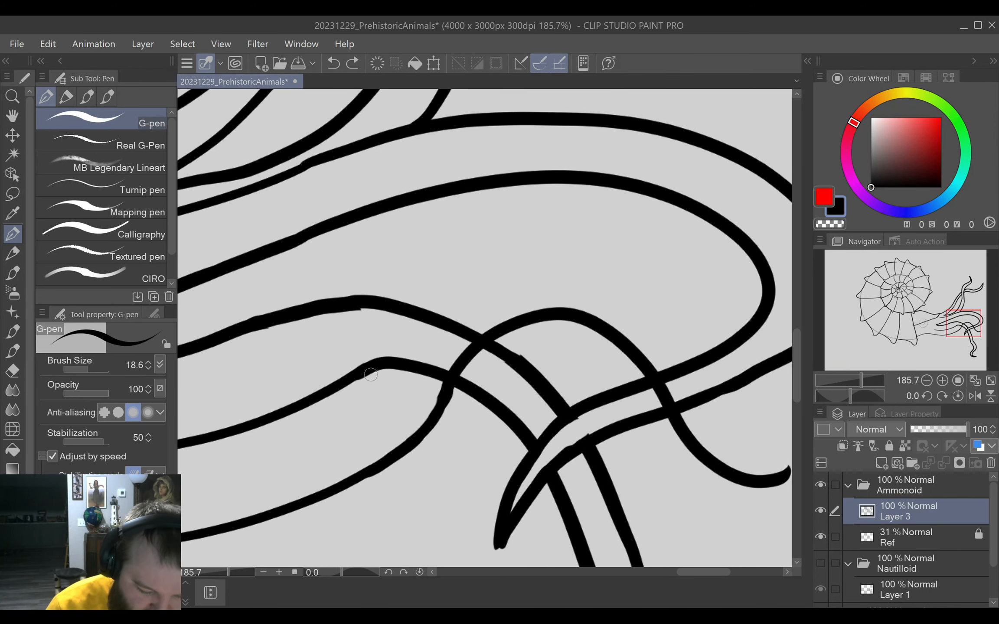
drag(360, 378, 504, 278)
key(e)
mouse_move(455, 327)
mouse_down()
mouse_move(439, 336)
mouse_move(458, 336)
mouse_move(432, 363)
mouse_move(361, 397)
mouse_move(453, 334)
mouse_move(388, 391)
mouse_move(443, 335)
mouse_move(351, 389)
mouse_move(419, 333)
mouse_move(477, 314)
mouse_up()
key(p)
key(ctrl+z)
drag(344, 385, 487, 287)
key(e)
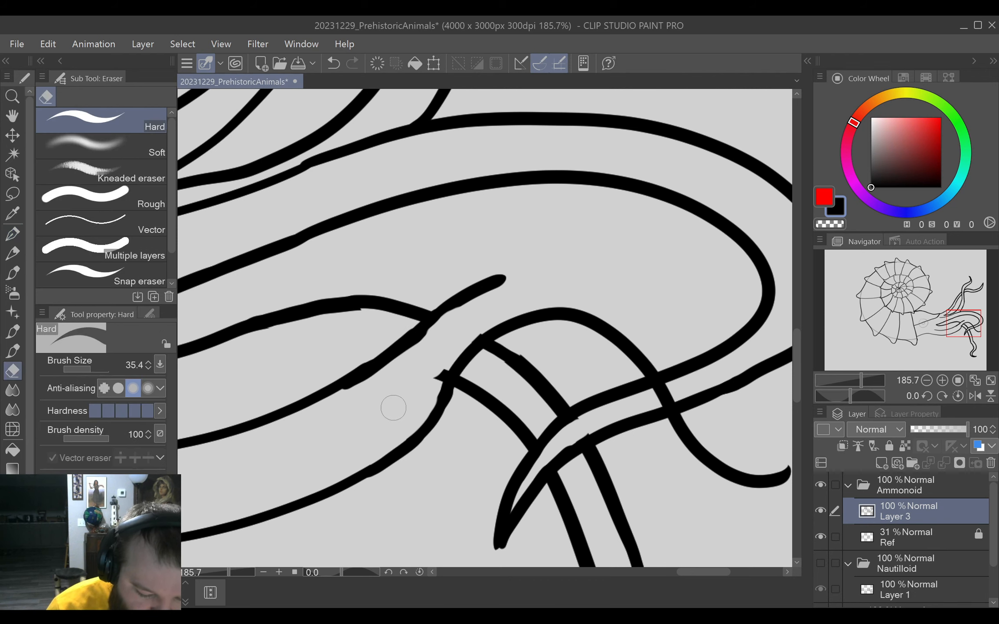
mouse_move(427, 367)
mouse_down()
mouse_move(431, 379)
mouse_move(436, 366)
mouse_up()
key(p)
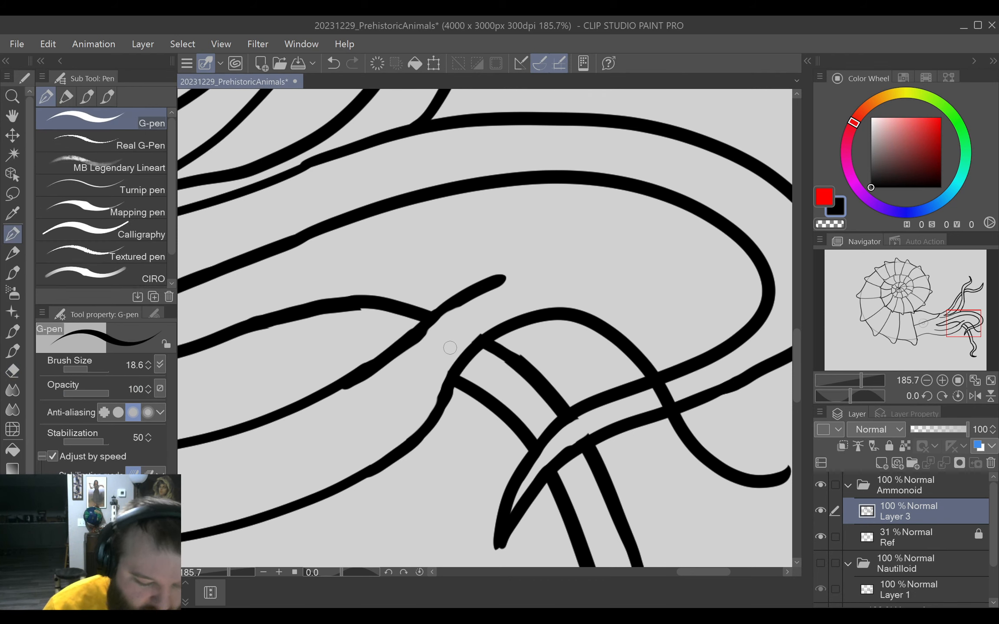
Continue the arching tentacle's upper edge parallel to the lower one, across the large curled tentacle to the tip.
drag(675, 457, 477, 426)
drag(610, 415, 506, 480)
mouse_move(402, 148)
mouse_down()
mouse_move(473, 208)
mouse_move(495, 293)
mouse_move(489, 372)
mouse_up()
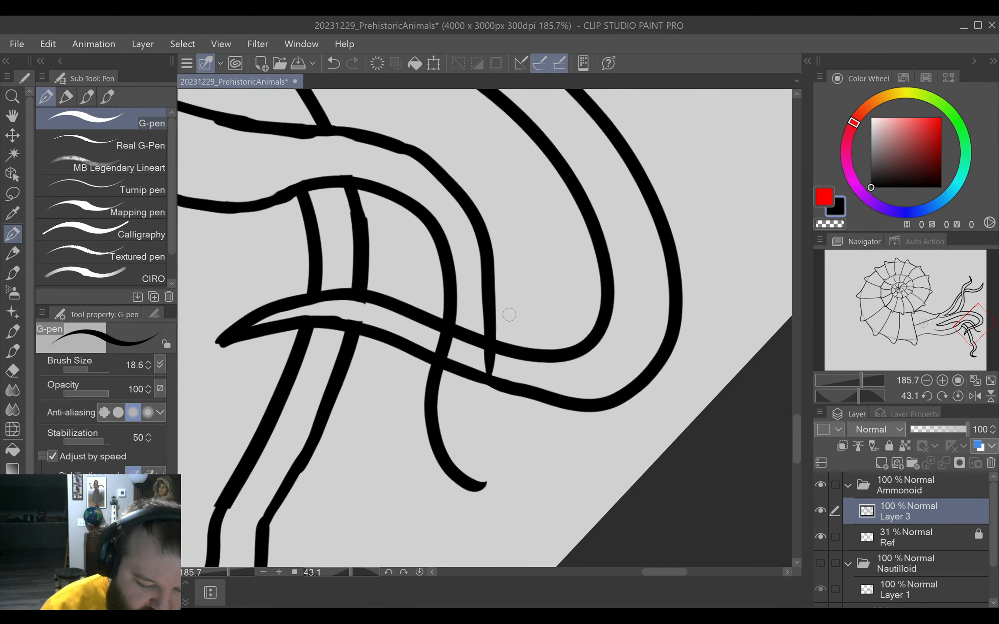
key(ctrl+z)
mouse_move(403, 150)
mouse_down()
mouse_move(449, 187)
mouse_move(479, 246)
mouse_move(466, 441)
mouse_move(482, 477)
mouse_move(513, 494)
mouse_move(481, 490)
mouse_move(519, 495)
mouse_up()
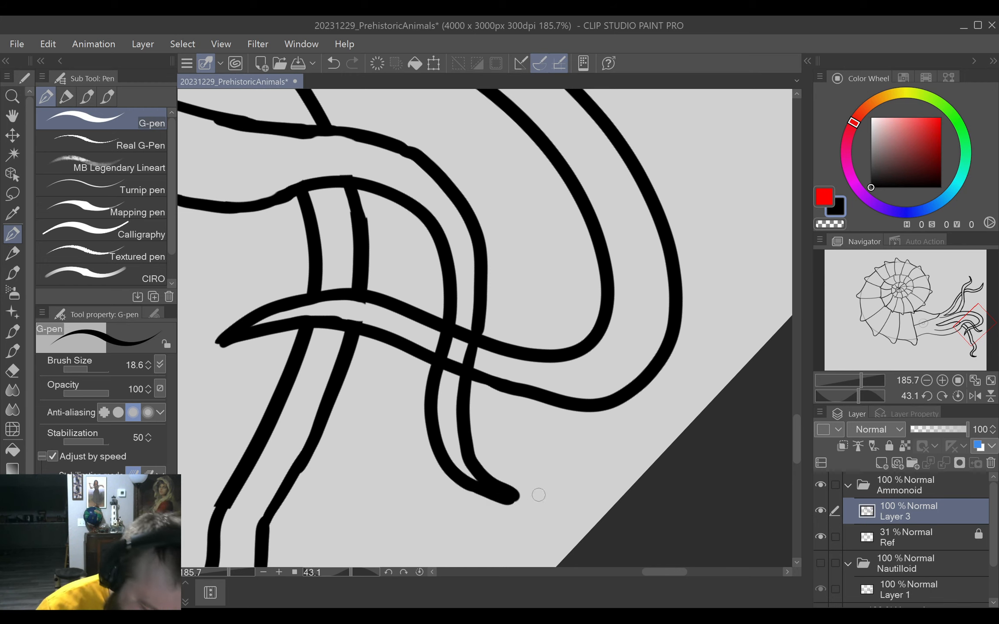
Erase the thick blob at the arching tentacle's tip and redraw it as a tapered point.
key(e)
drag(462, 498, 524, 508)
key(p)
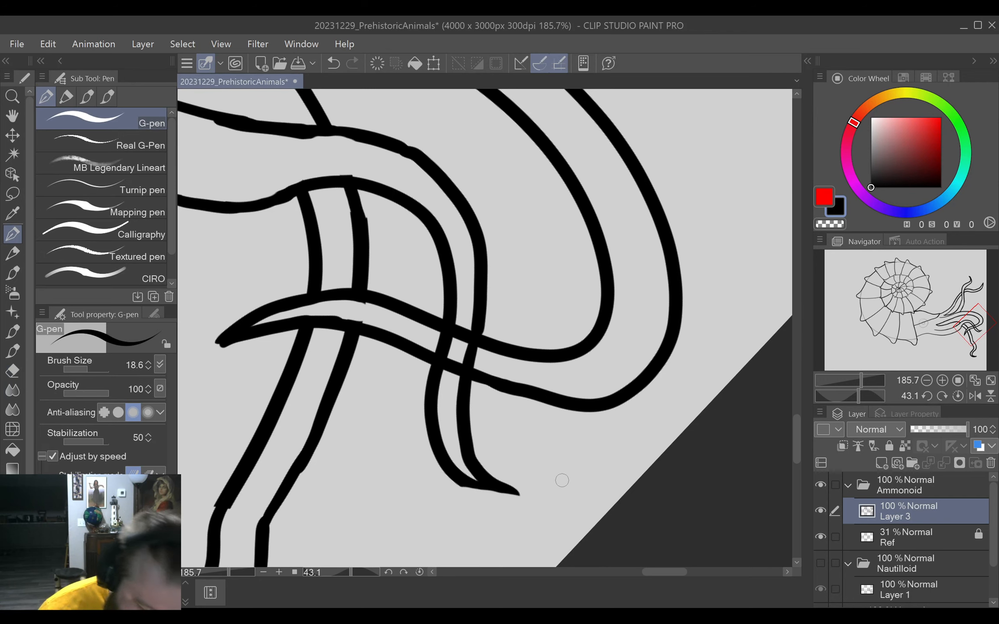
drag(463, 483, 517, 495)
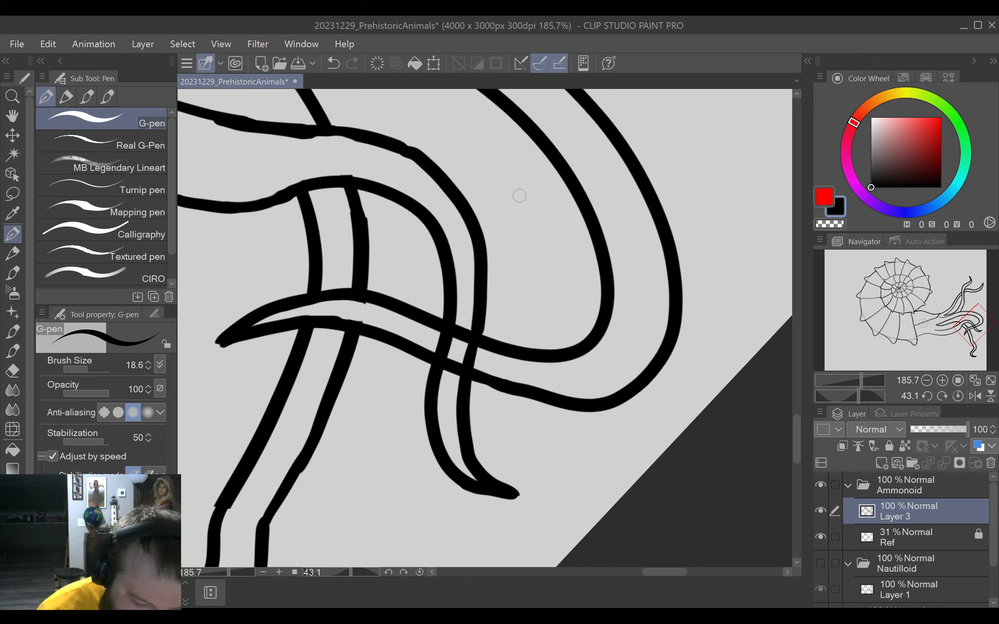
Erase the arching tentacle's lines inside the large curled tentacle so it passes behind it.
key(e)
mouse_move(442, 340)
mouse_down()
mouse_move(483, 359)
mouse_move(436, 342)
mouse_move(467, 355)
mouse_move(419, 361)
mouse_move(469, 370)
mouse_move(437, 330)
mouse_move(504, 359)
mouse_up()
key(p)
key(ctrl+z)
drag(439, 328, 500, 355)
key(ctrl+z)
key(ctrl+z)
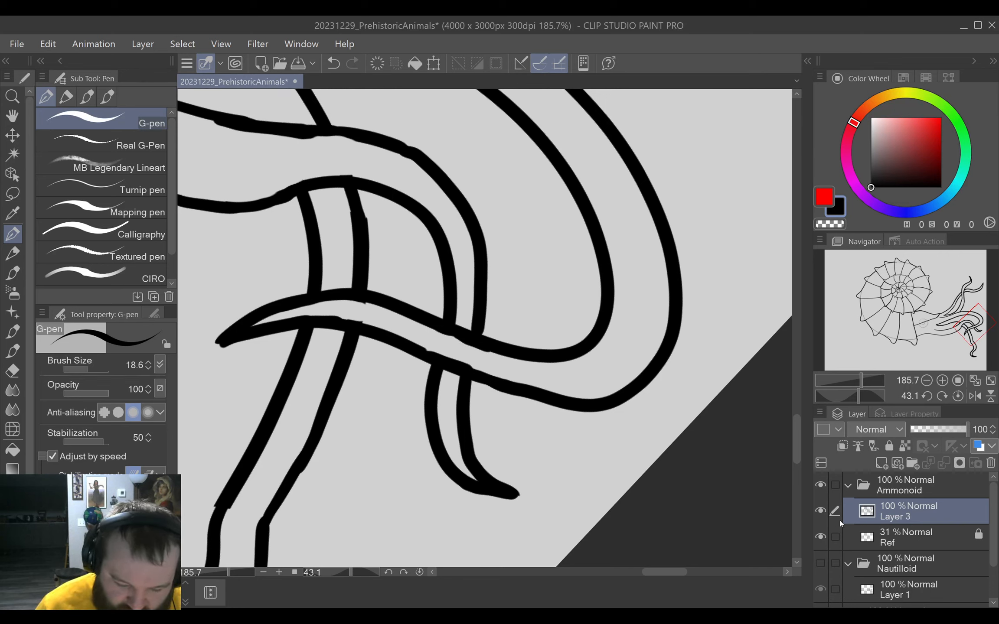
Lasso the lower curled part of the drooping tentacle and move it up over its upper part to shorten the tentacle.
click(419, 572)
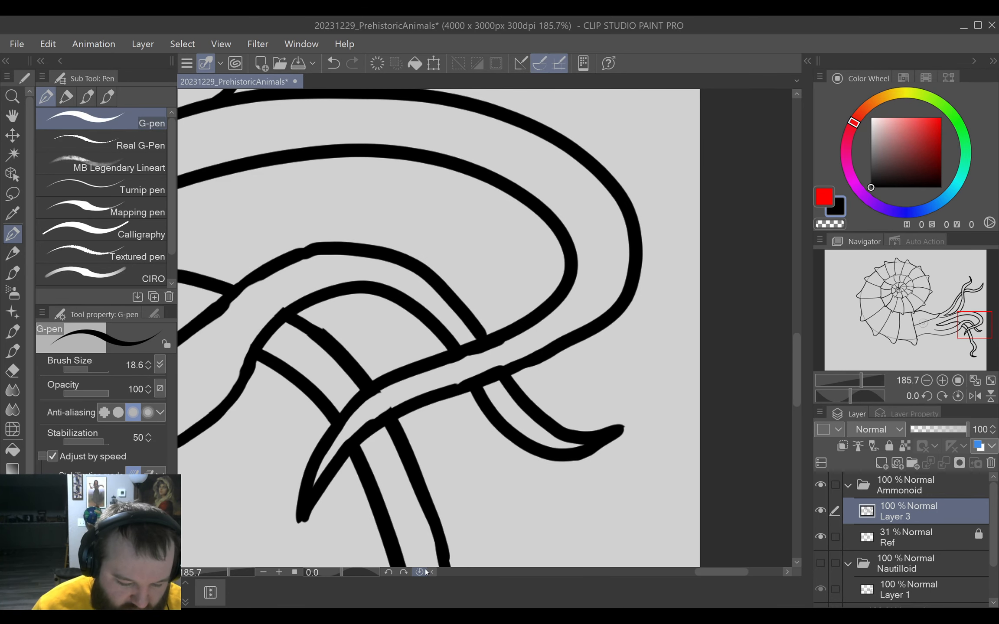
key(ctrl+0)
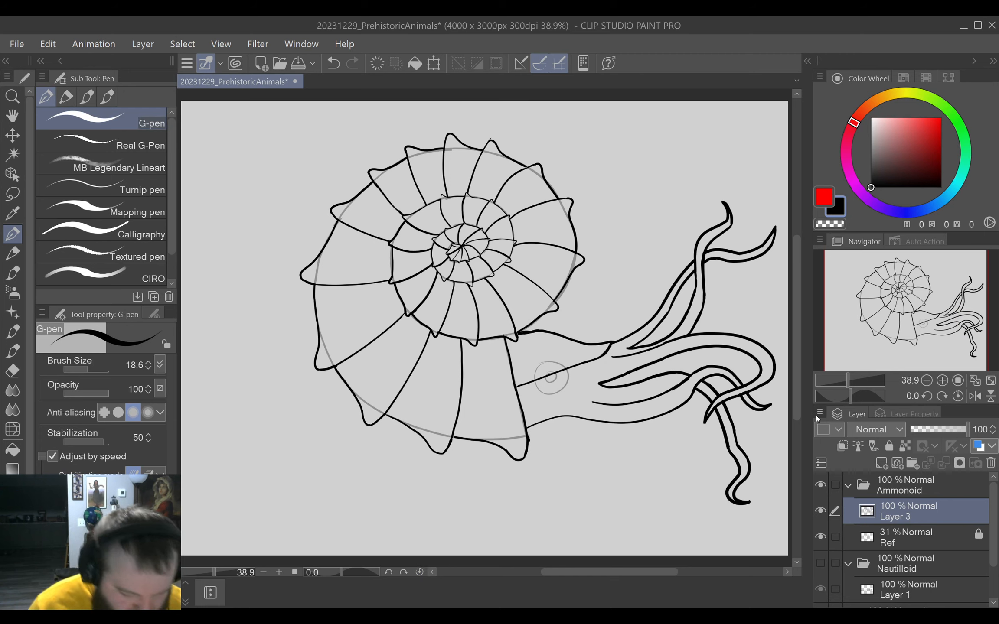
key(m)
mouse_move(719, 520)
mouse_down()
mouse_move(759, 510)
mouse_move(765, 446)
mouse_move(715, 454)
mouse_move(722, 522)
mouse_up()
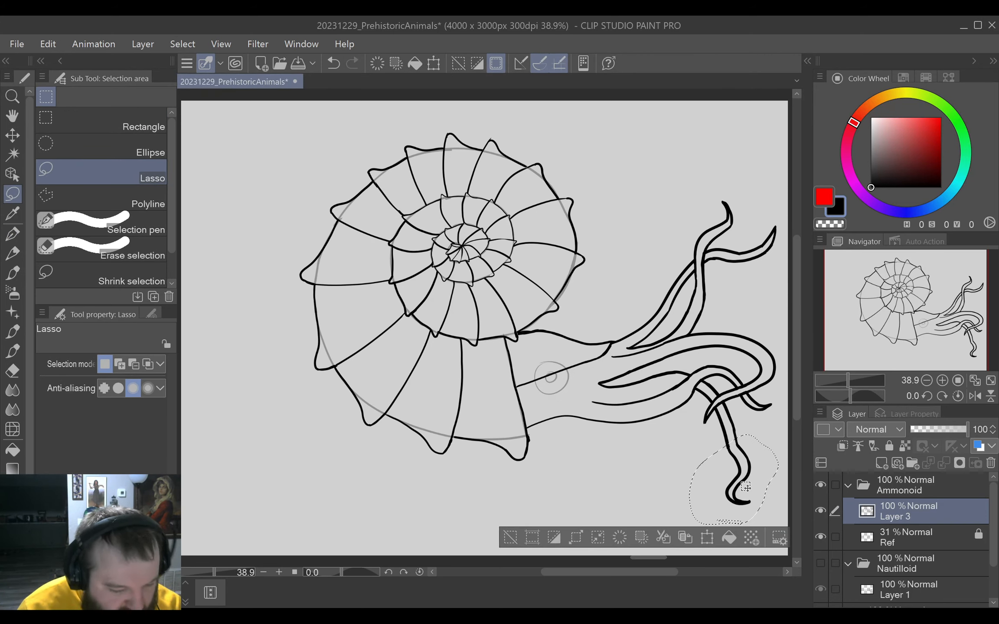
scroll(672, 440, up, 1)
drag(684, 439, 576, 379)
mouse_move(759, 464)
mouse_down()
mouse_move(710, 417)
mouse_move(668, 397)
mouse_up()
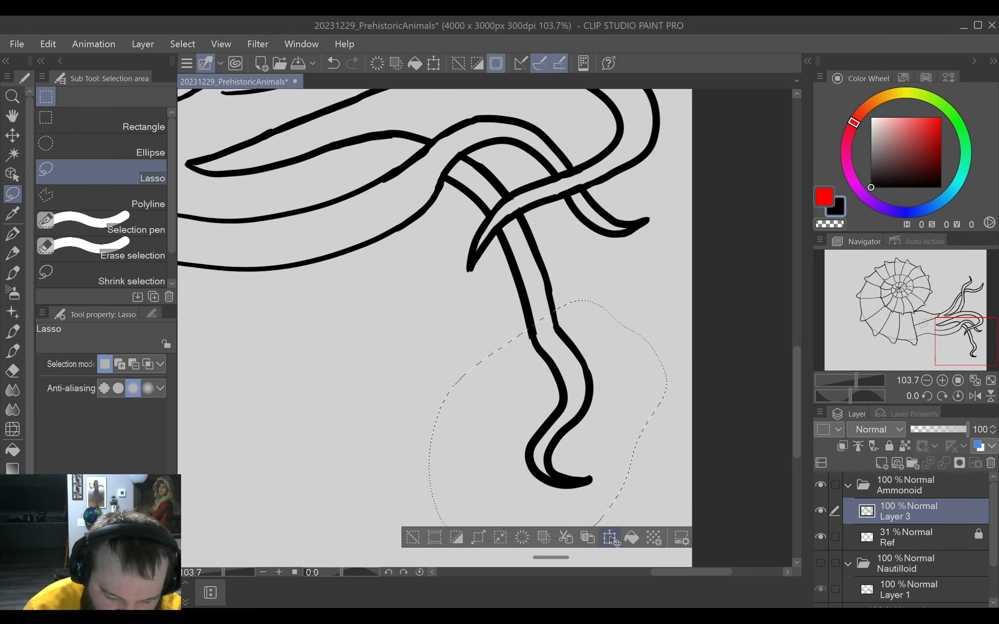
key(ctrl+t)
drag(584, 357, 564, 288)
click(503, 487)
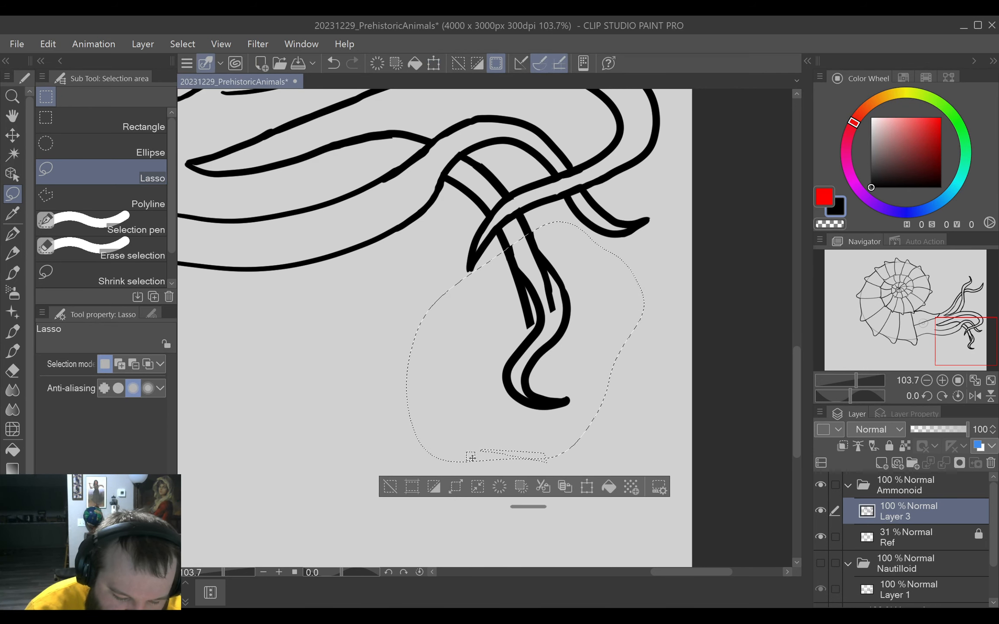
Deselect the moved piece and erase the leftover line ends where it joins the drooping tentacle's upper part.
click(536, 320)
click(536, 320)
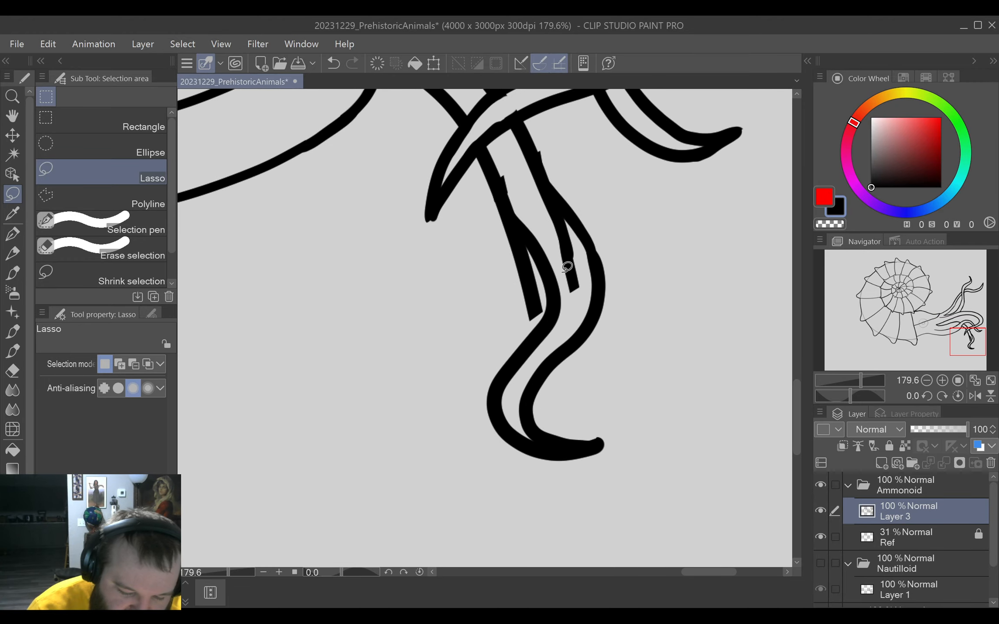
key(e)
drag(573, 280, 538, 209)
key(m)
key(e)
mouse_move(514, 309)
mouse_down()
mouse_move(525, 316)
mouse_move(528, 294)
mouse_move(493, 229)
mouse_move(525, 269)
mouse_up()
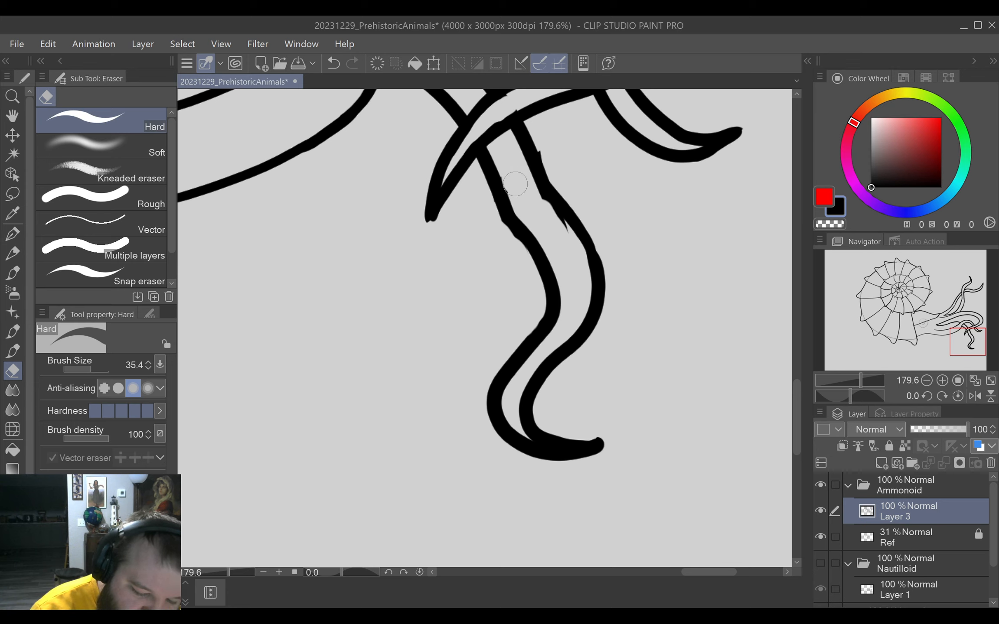
drag(536, 203, 570, 256)
key(m)
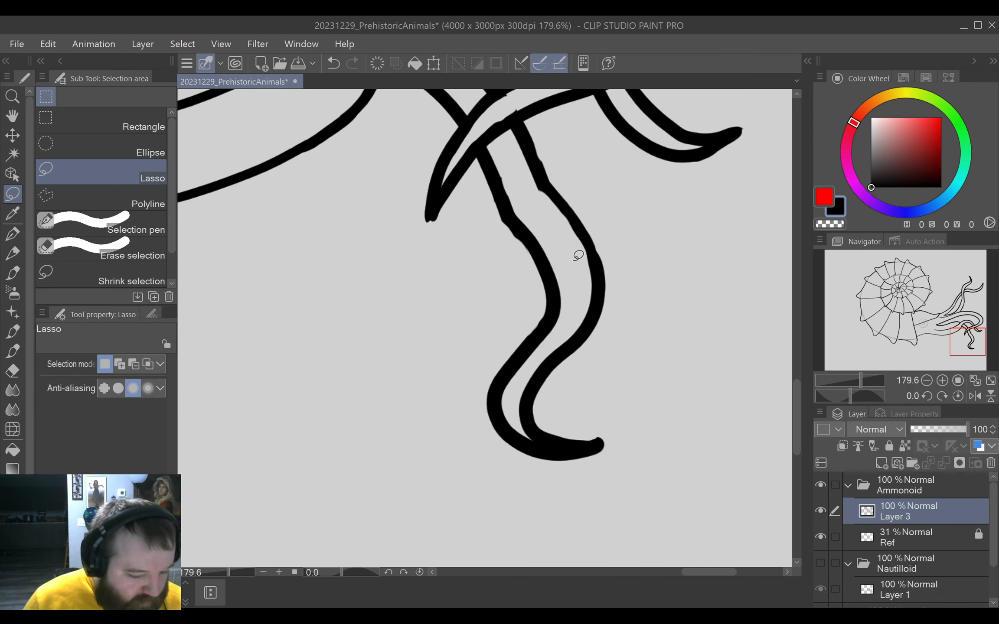
Reduce the G-pen's brush size to 9.2 and draw the base of a thin upright tentacle's edge rising from the top of the head.
key(ctrl+0)
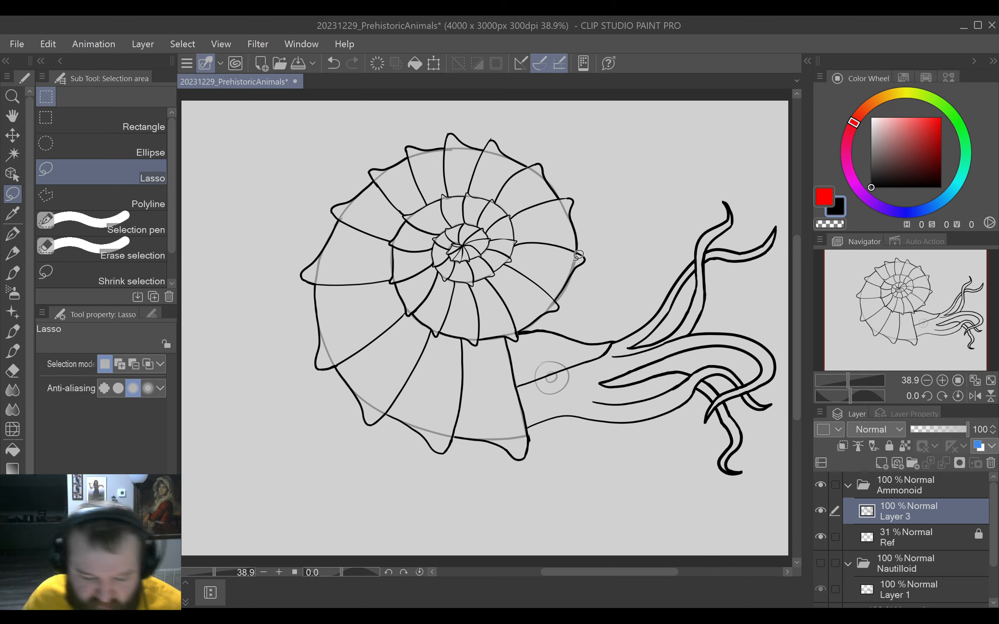
scroll(635, 378, up, 4)
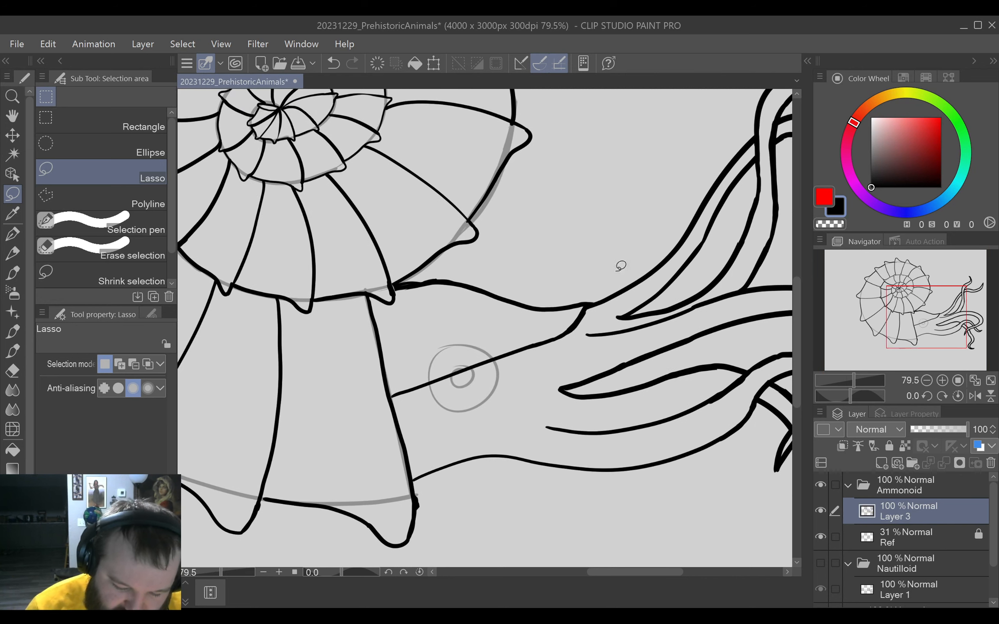
click(12, 234)
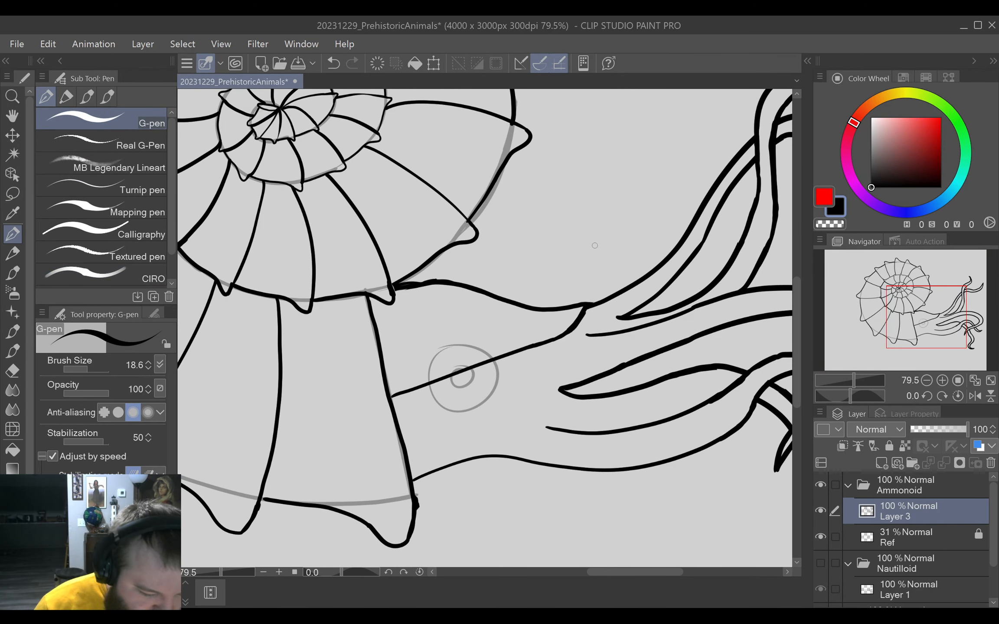
key(bracketleft)
key(bracketleft)
key(bracketleft)
key(bracketleft)
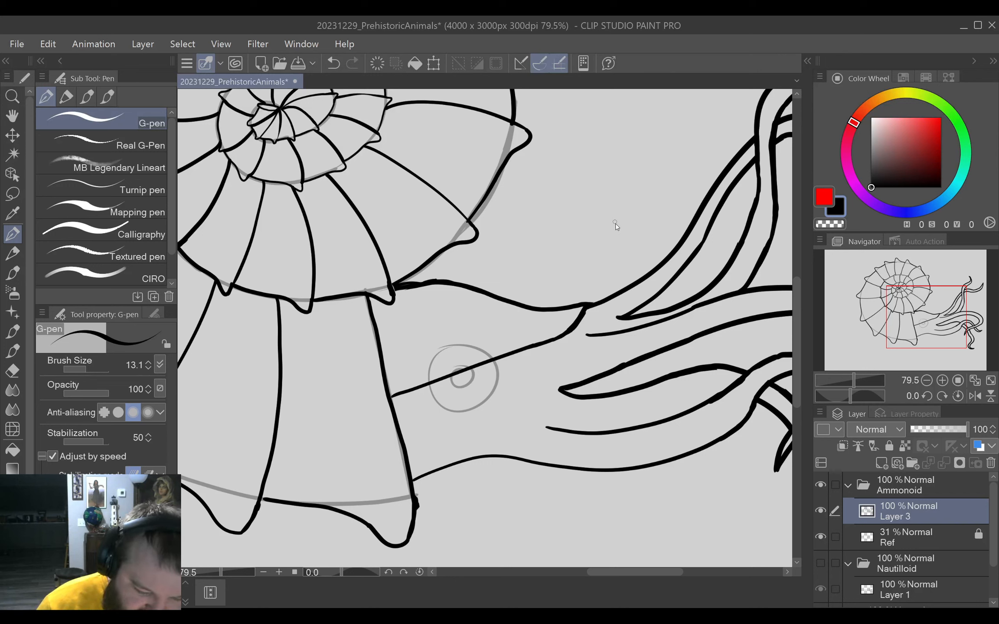
drag(604, 299, 627, 192)
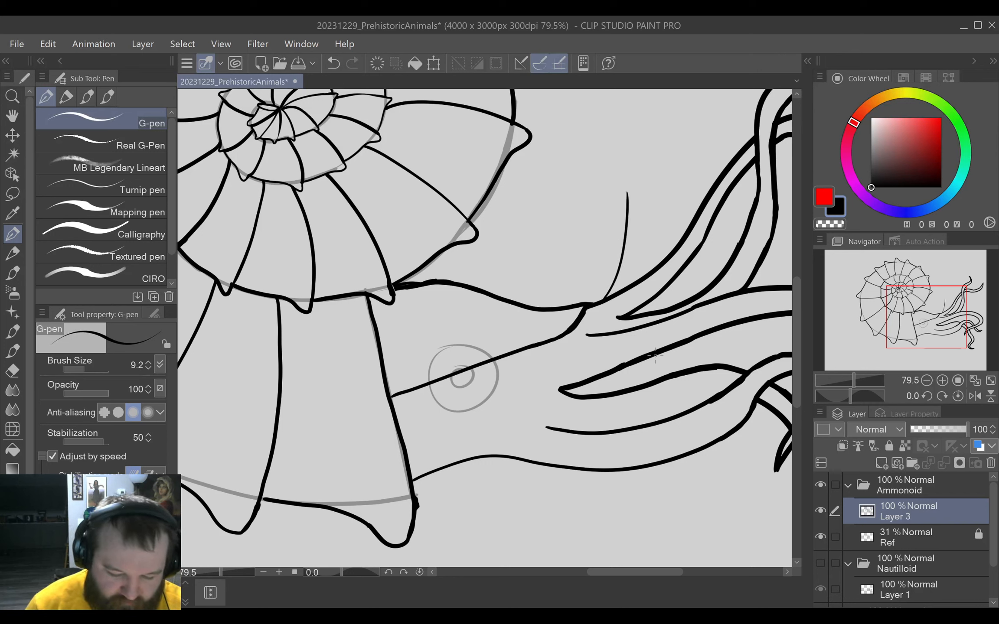
Extend the thin upright tentacle's edge upward to a point curving toward the shell and draw its other edge back down to the base.
drag(668, 357, 601, 479)
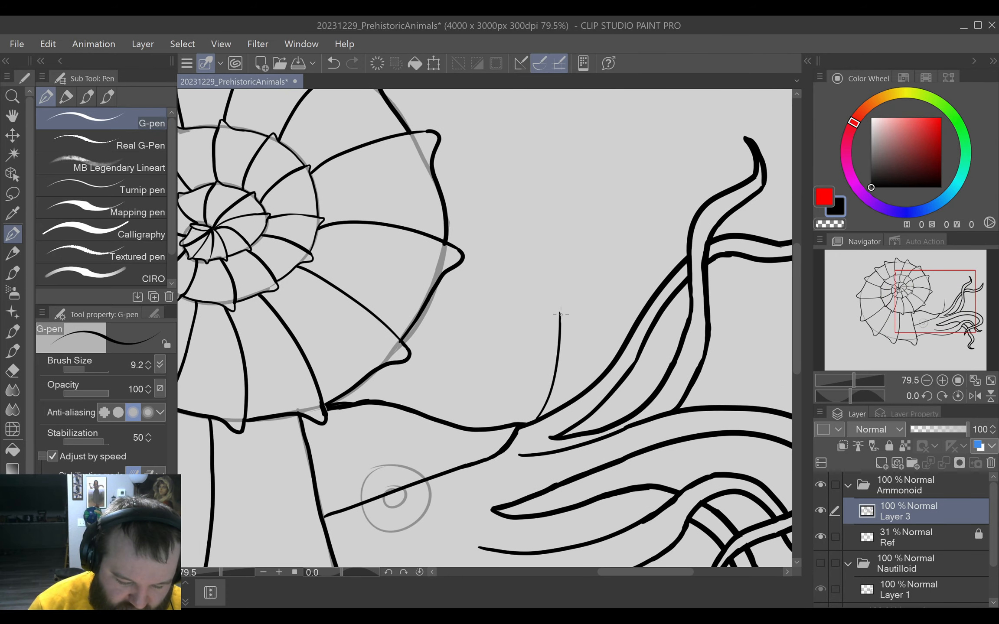
drag(540, 293, 562, 150)
key(ctrl+z)
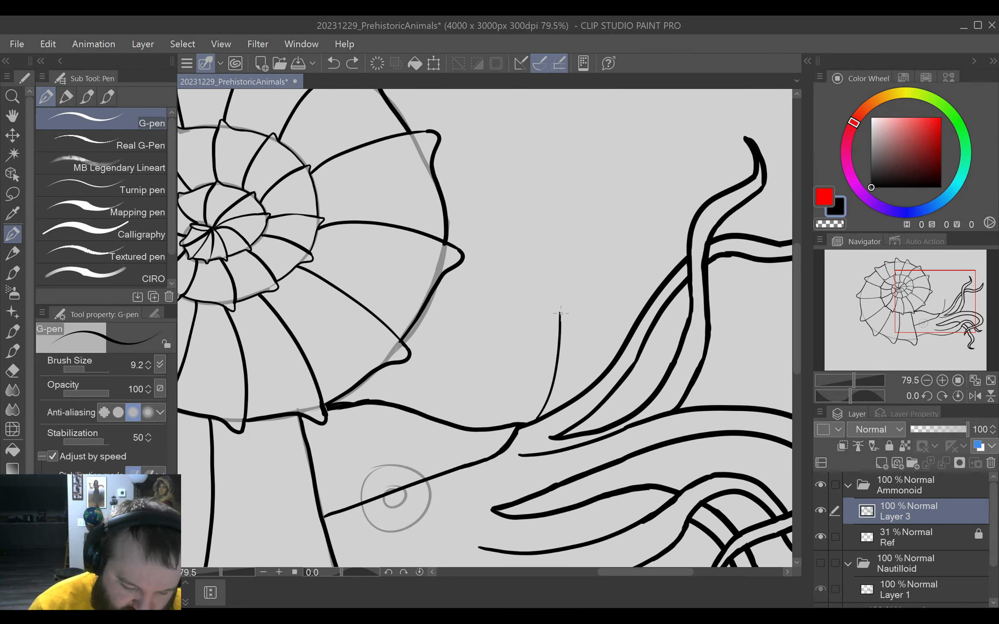
drag(559, 308, 533, 228)
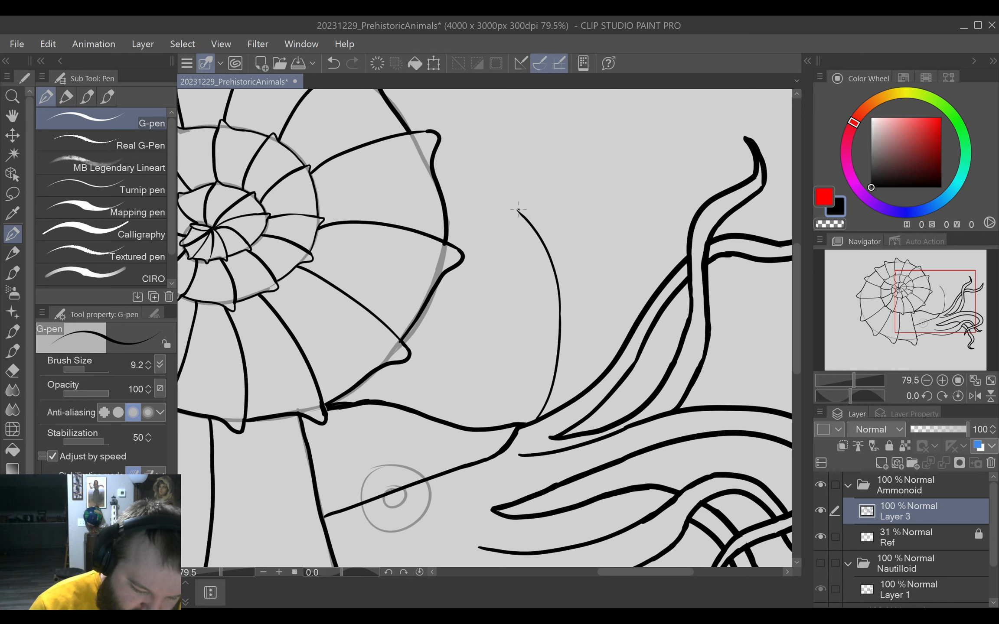
mouse_move(517, 210)
mouse_down()
mouse_move(560, 255)
mouse_move(582, 405)
mouse_up()
key(e)
key(p)
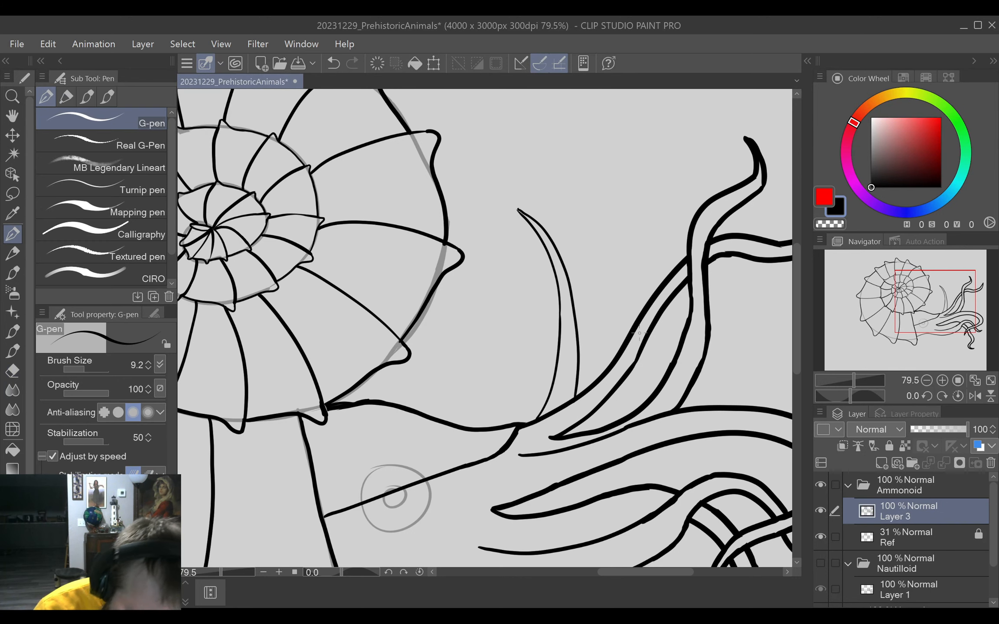
Erase the thin upright tentacle's tip and redraw it bending away from the shell, with both edges tapering to a point.
key(e)
mouse_move(521, 202)
mouse_down()
mouse_move(518, 240)
mouse_move(542, 227)
mouse_move(534, 206)
mouse_move(549, 176)
mouse_up()
key(p)
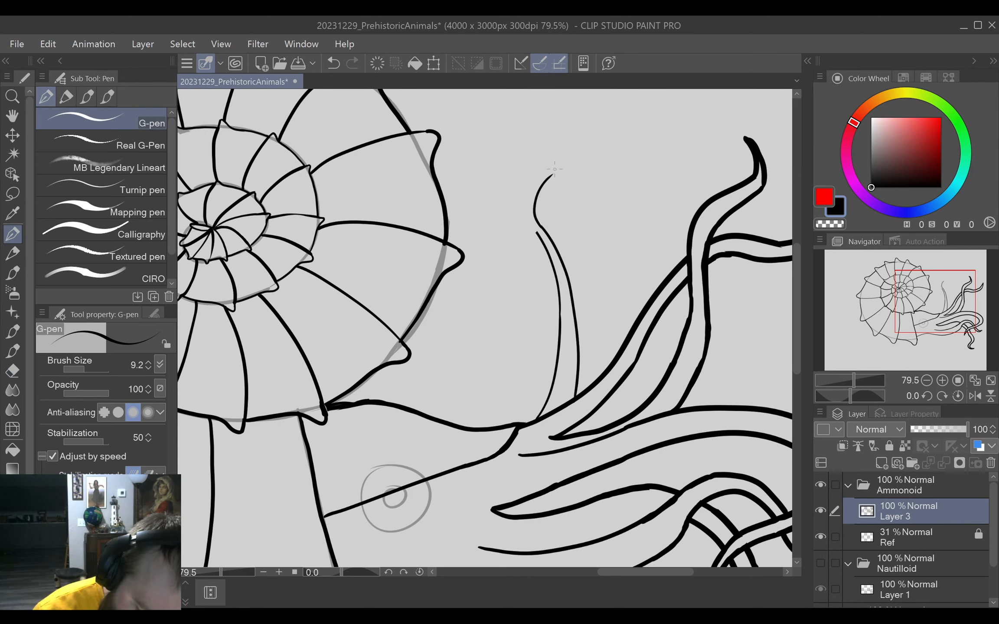
mouse_move(537, 233)
mouse_down()
mouse_move(525, 212)
mouse_move(545, 169)
mouse_up()
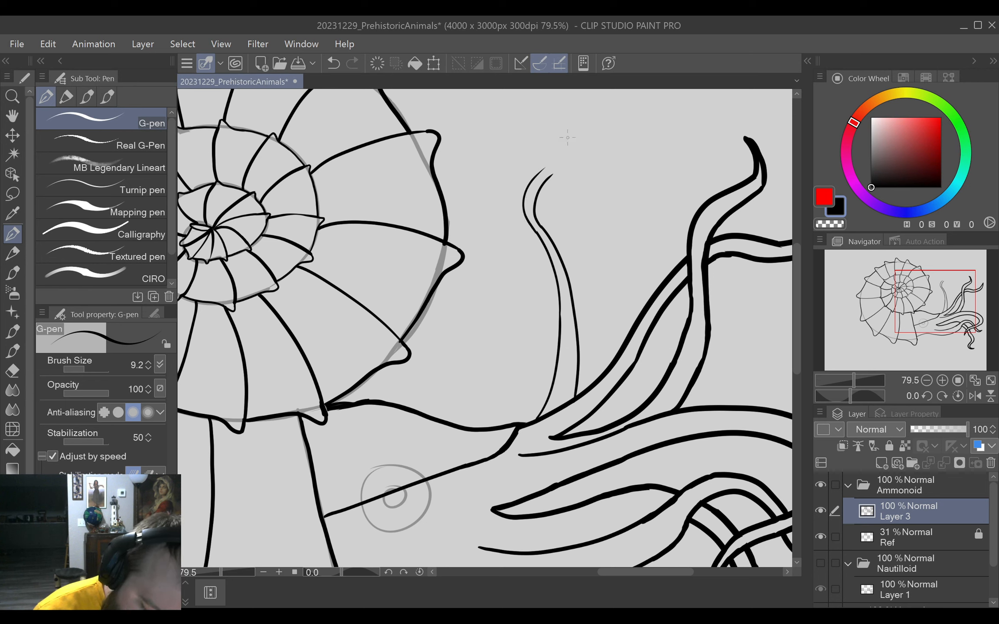
key(ctrl+z)
mouse_move(536, 234)
mouse_down()
mouse_move(533, 188)
mouse_move(551, 176)
mouse_up()
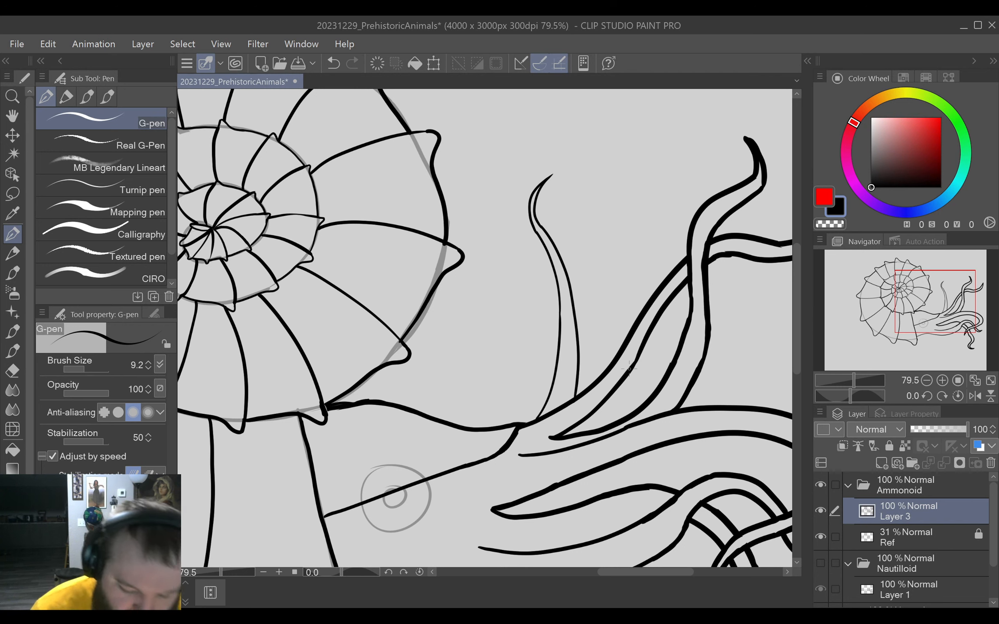
Rotate the canvas about -42 degrees and draw a thin tentacle passing behind the large curled tentacle and emerging above it with a pointed tip.
drag(625, 393, 599, 294)
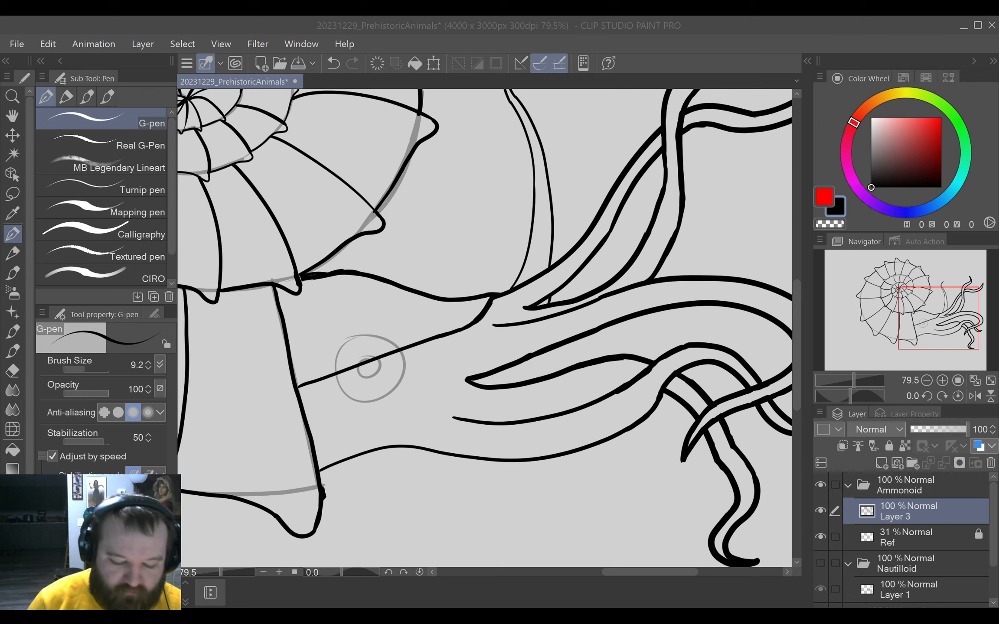
key(ctrl+z)
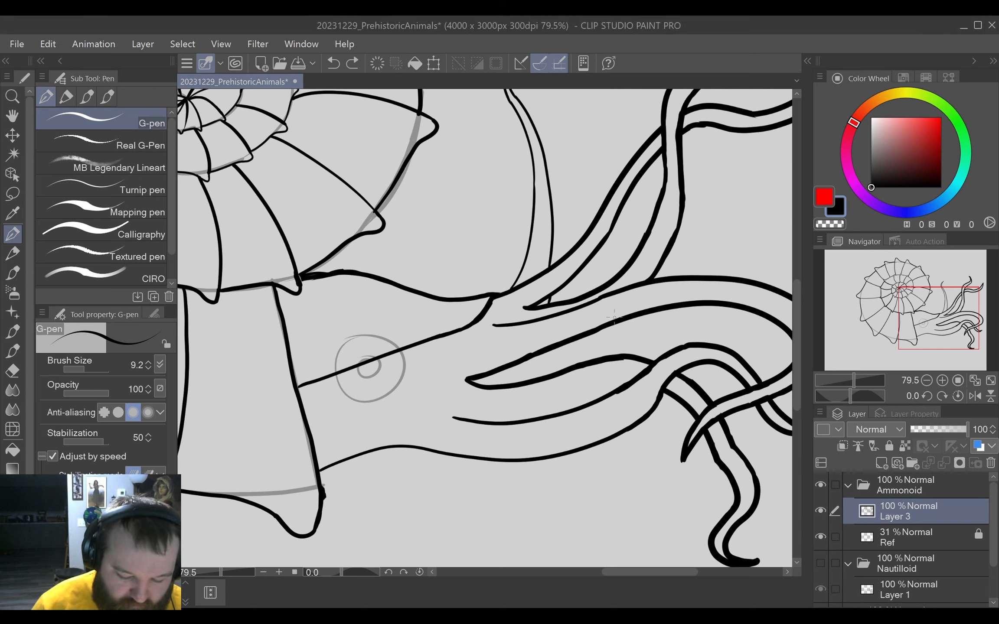
drag(605, 378, 580, 328)
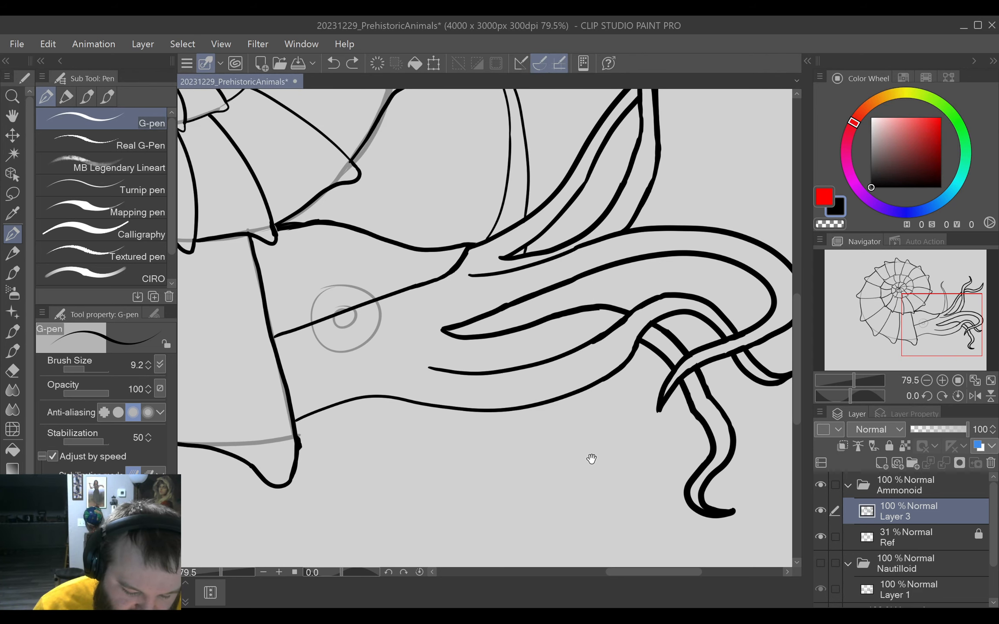
mouse_move(591, 457)
mouse_down()
mouse_move(558, 484)
mouse_move(542, 519)
mouse_move(666, 408)
mouse_up()
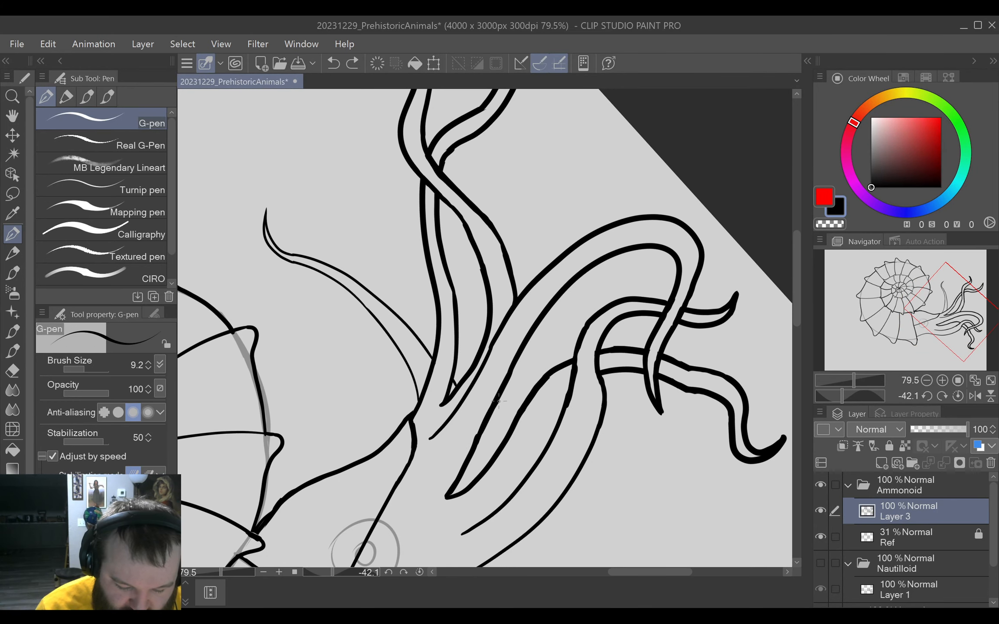
drag(498, 401, 622, 270)
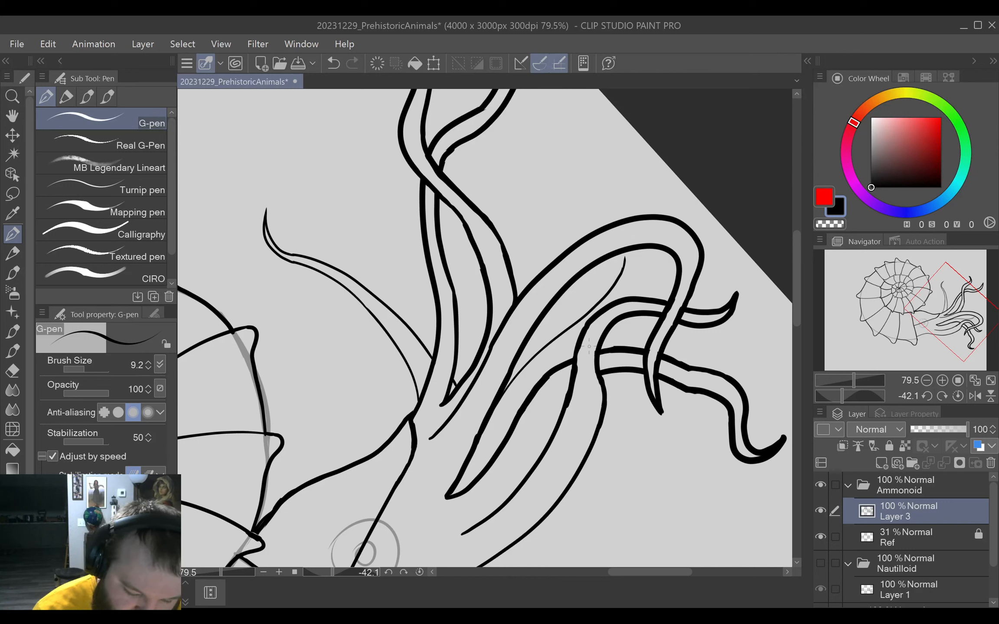
drag(557, 365, 581, 335)
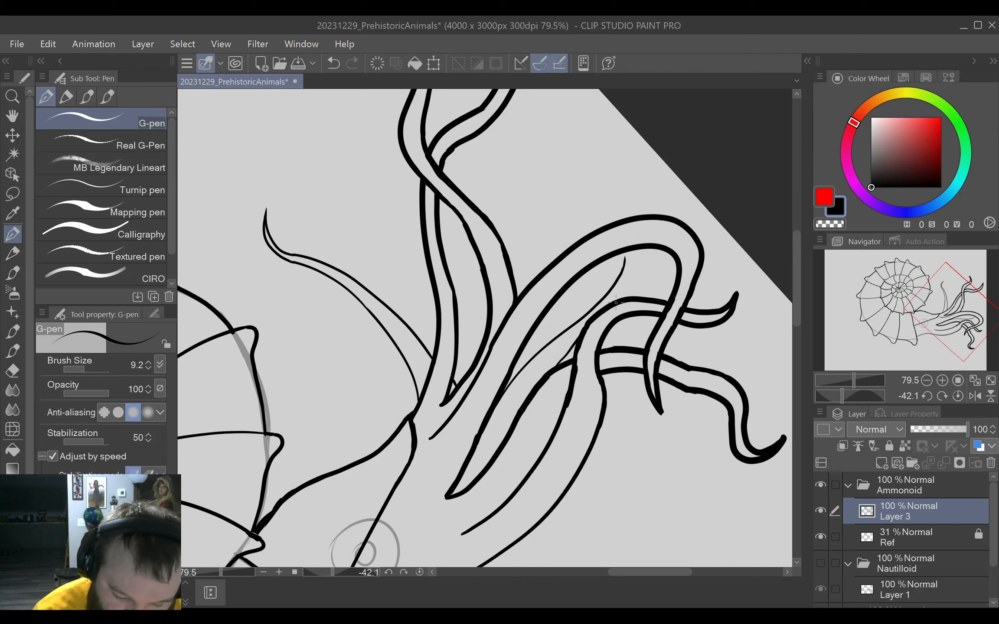
drag(615, 299, 637, 269)
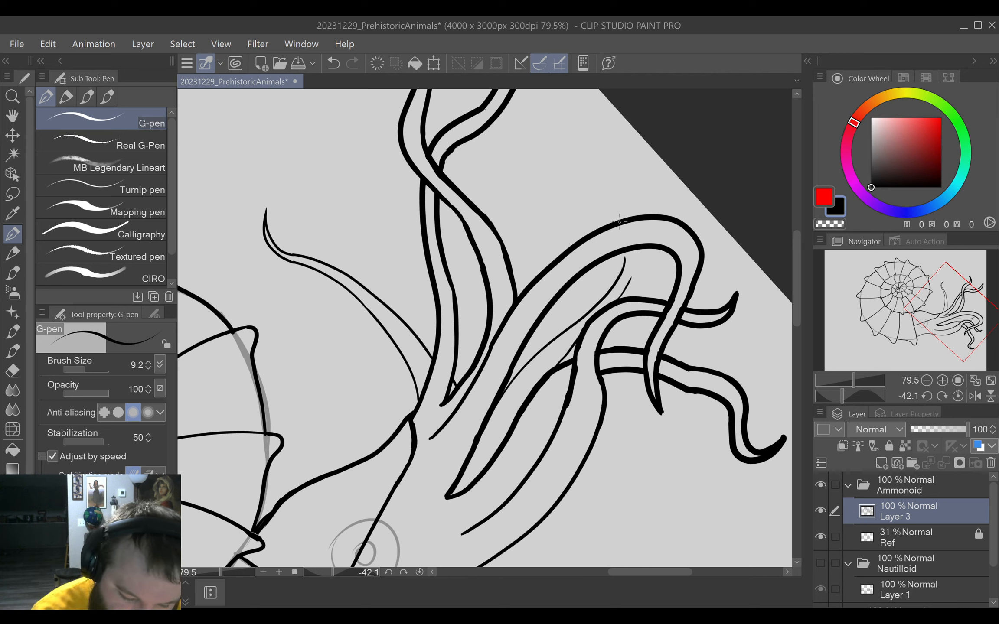
mouse_move(619, 221)
mouse_down()
mouse_move(616, 198)
mouse_move(637, 165)
mouse_move(628, 175)
mouse_up()
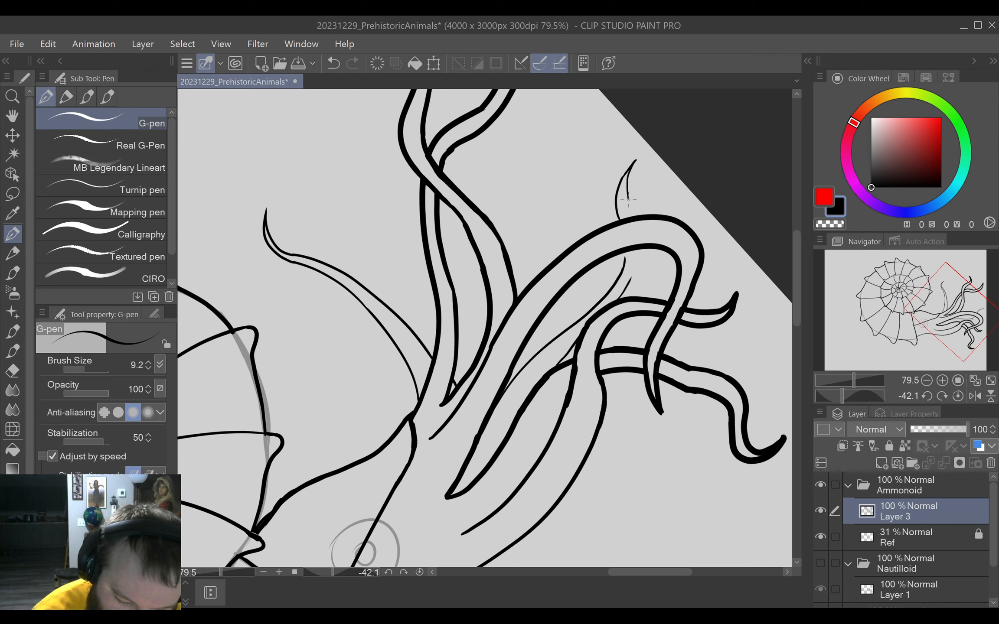
key(ctrl+z)
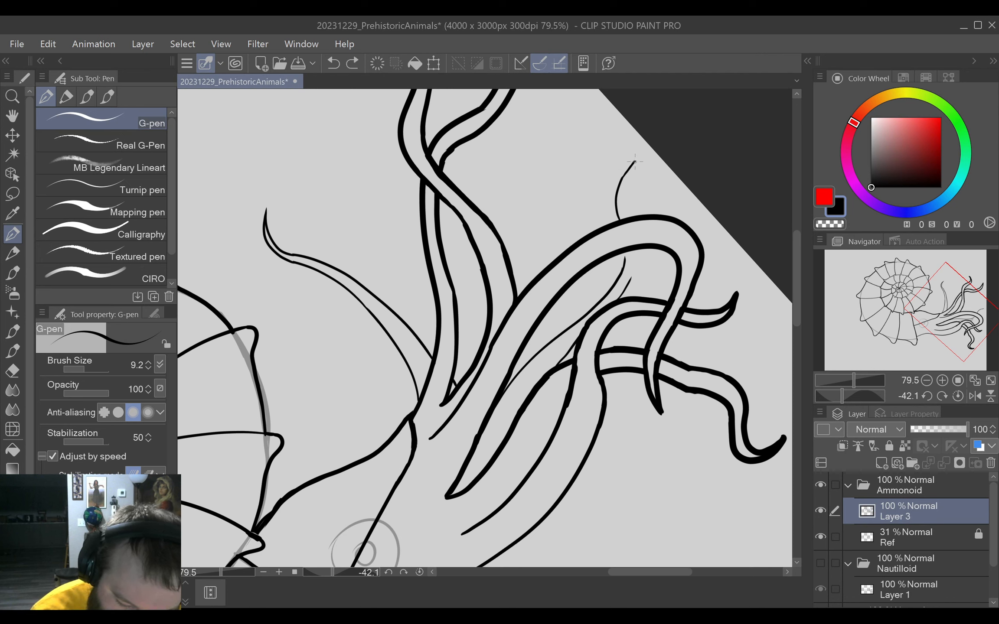
mouse_move(634, 161)
mouse_down()
mouse_move(623, 193)
mouse_move(627, 283)
mouse_up()
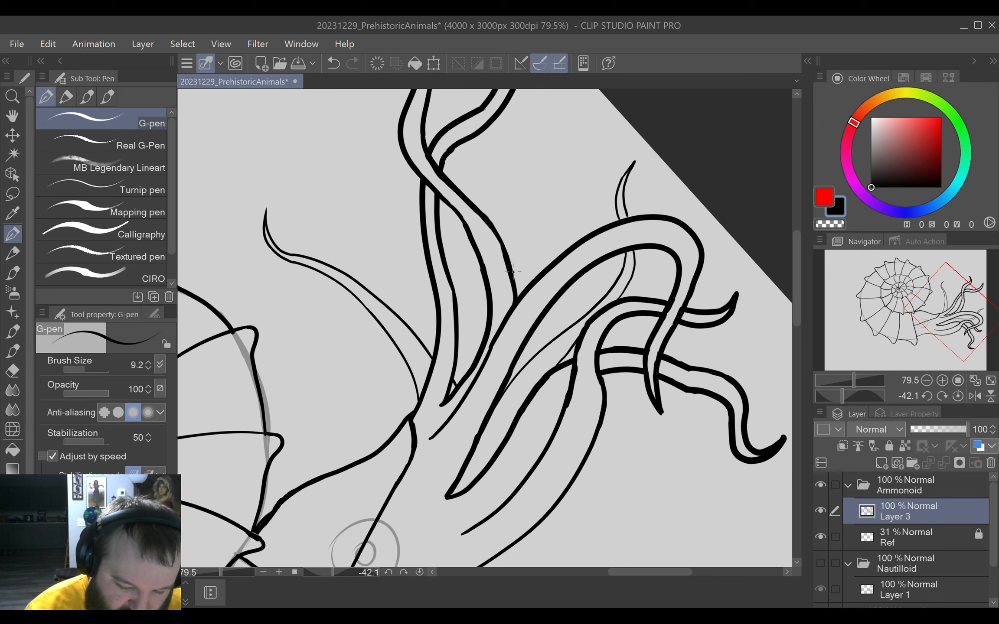
Draw a thin hooked tentacle between the upper tentacles and the large curled tentacle, and reset the canvas rotation.
mouse_move(514, 272)
mouse_down()
mouse_move(538, 171)
mouse_move(577, 143)
mouse_move(575, 186)
mouse_move(569, 193)
mouse_move(579, 167)
mouse_move(567, 154)
mouse_move(540, 198)
mouse_move(530, 281)
mouse_up()
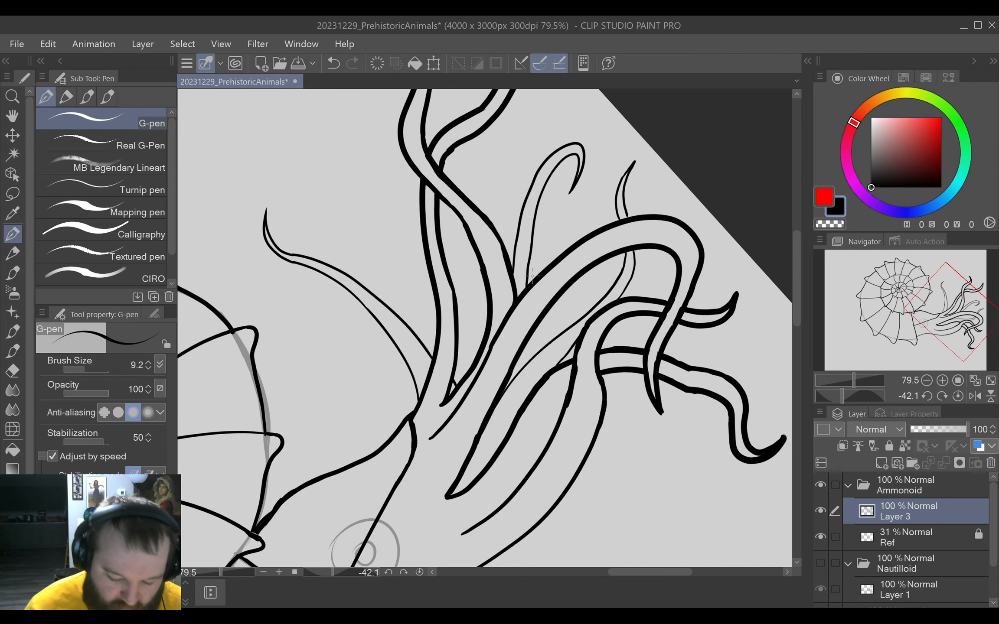
click(419, 572)
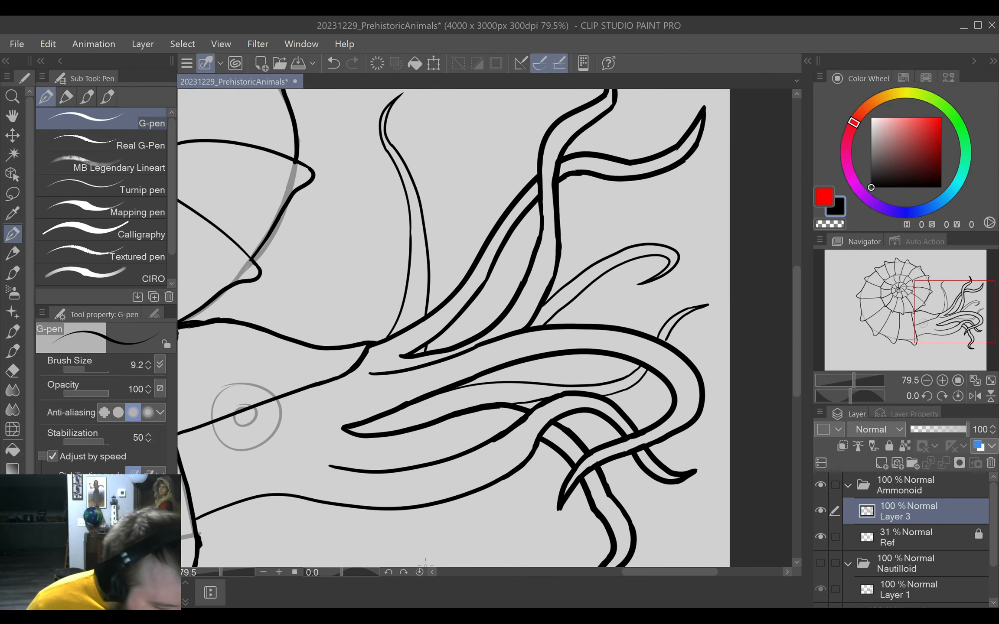
key(ctrl+0)
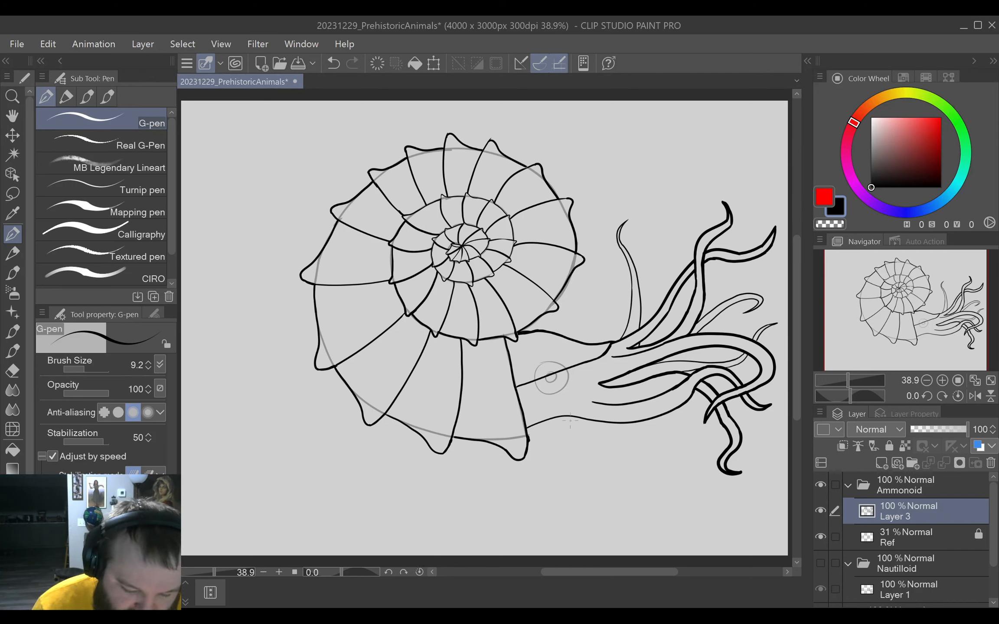
Erase the part of the head line that crosses the reference's eye circle.
scroll(579, 408, up, 5)
drag(588, 376, 601, 470)
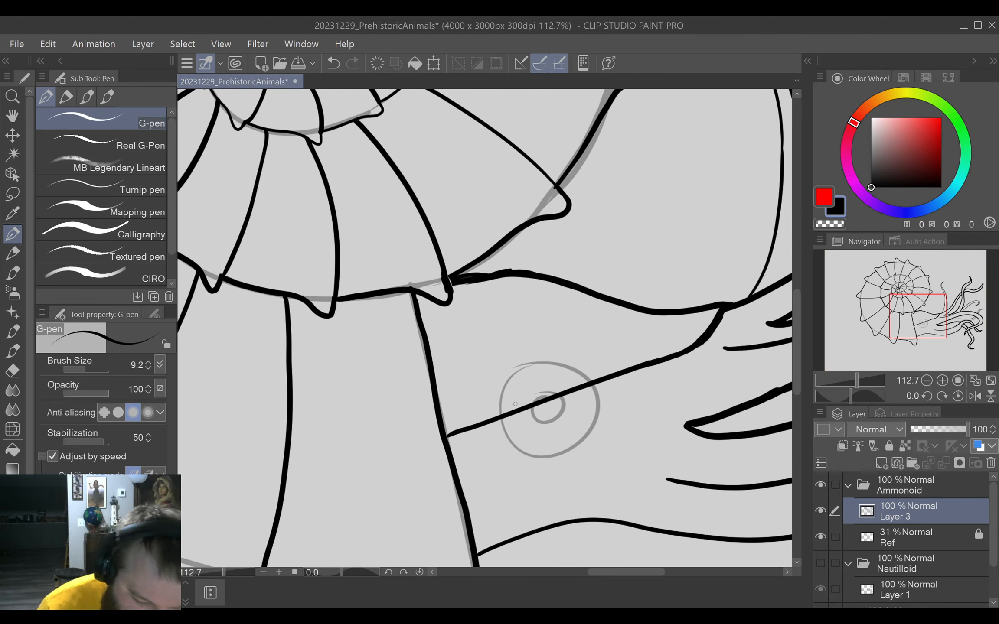
key(e)
mouse_move(515, 415)
mouse_down()
mouse_move(567, 380)
mouse_move(567, 396)
mouse_move(589, 383)
mouse_up()
Start the eyelid arch with a short rising stroke at the eye's shell side, and undo the trial strokes continuing across the top.
key(p)
drag(550, 447, 640, 462)
mouse_move(580, 434)
mouse_down()
mouse_move(633, 388)
mouse_move(694, 387)
mouse_up()
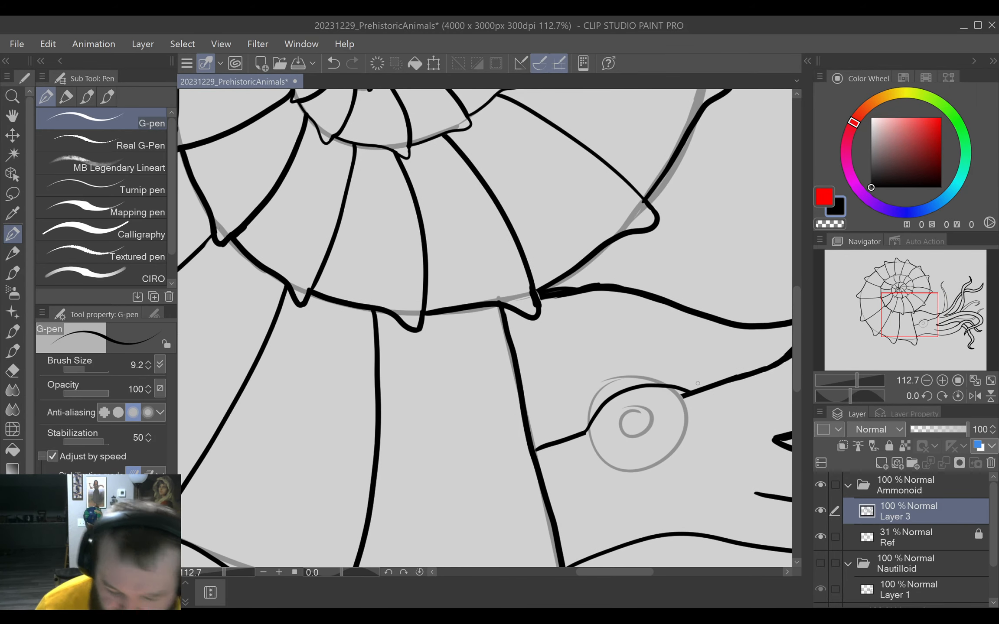
key(ctrl+z)
mouse_move(591, 417)
mouse_down()
mouse_move(630, 385)
mouse_move(605, 388)
mouse_move(604, 398)
mouse_move(646, 378)
mouse_up()
key(ctrl+z)
key(ctrl+z)
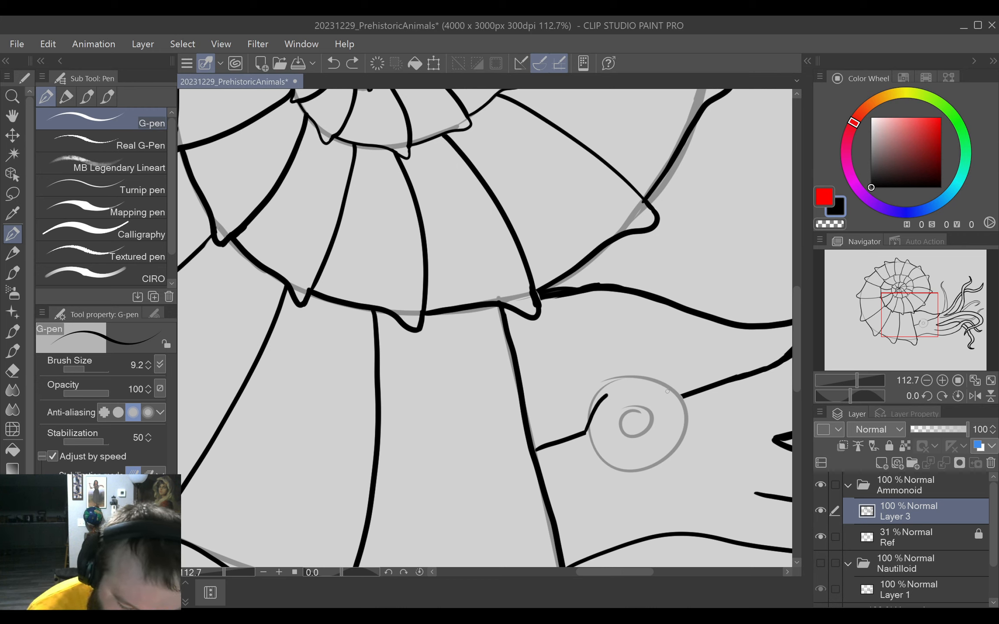
Complete the eyelid arch across the eye to the head line on a rotated canvas, and fill the pupil solid black inside the reference's inner ring.
click(604, 399)
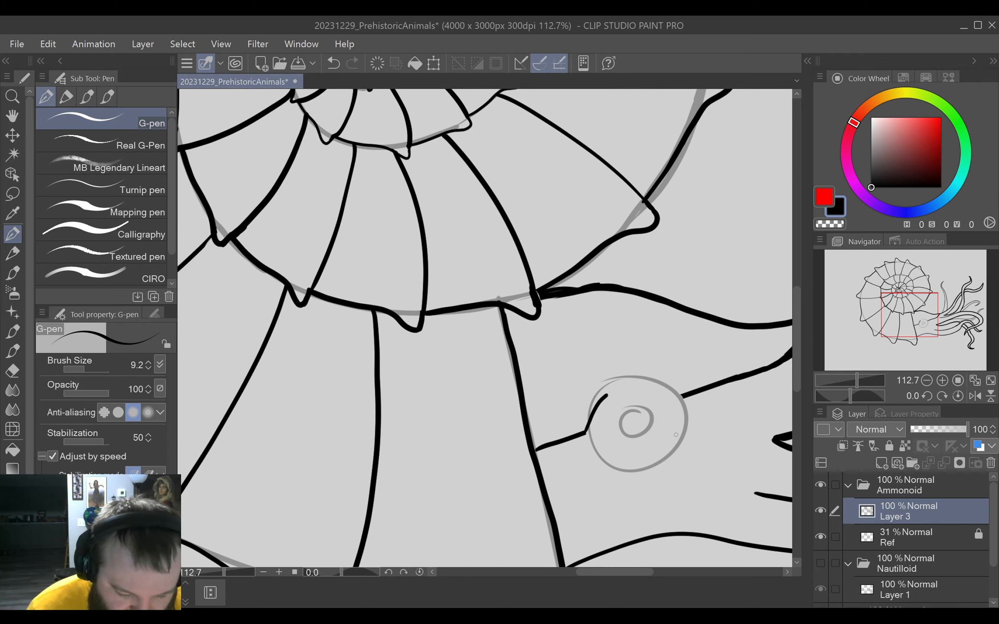
drag(675, 435, 631, 482)
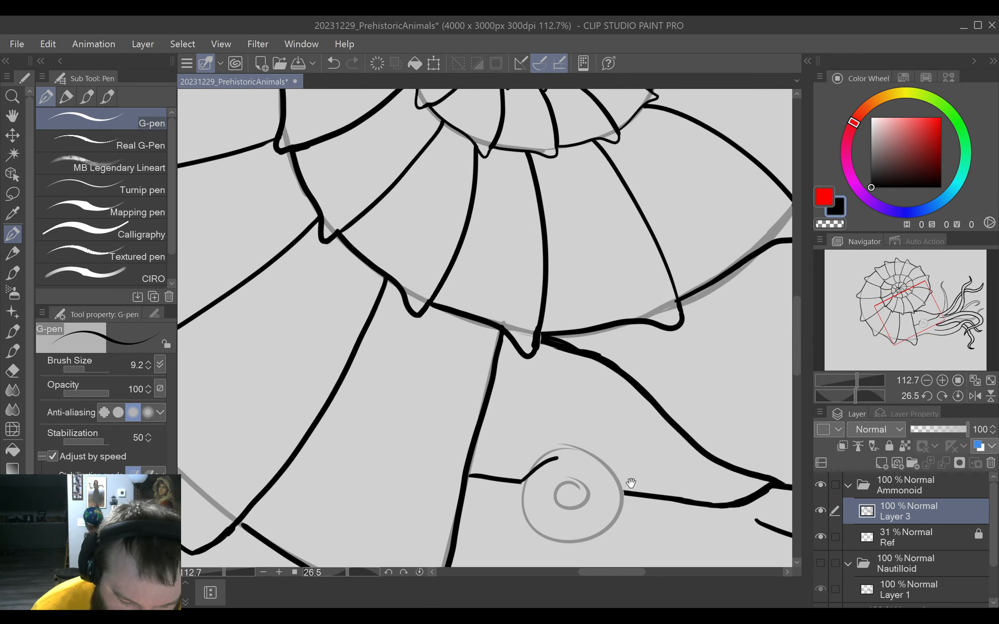
scroll(630, 483, up, 5)
mouse_move(471, 363)
mouse_down()
mouse_move(589, 379)
mouse_move(668, 460)
mouse_up()
drag(562, 459, 643, 375)
drag(598, 464, 617, 438)
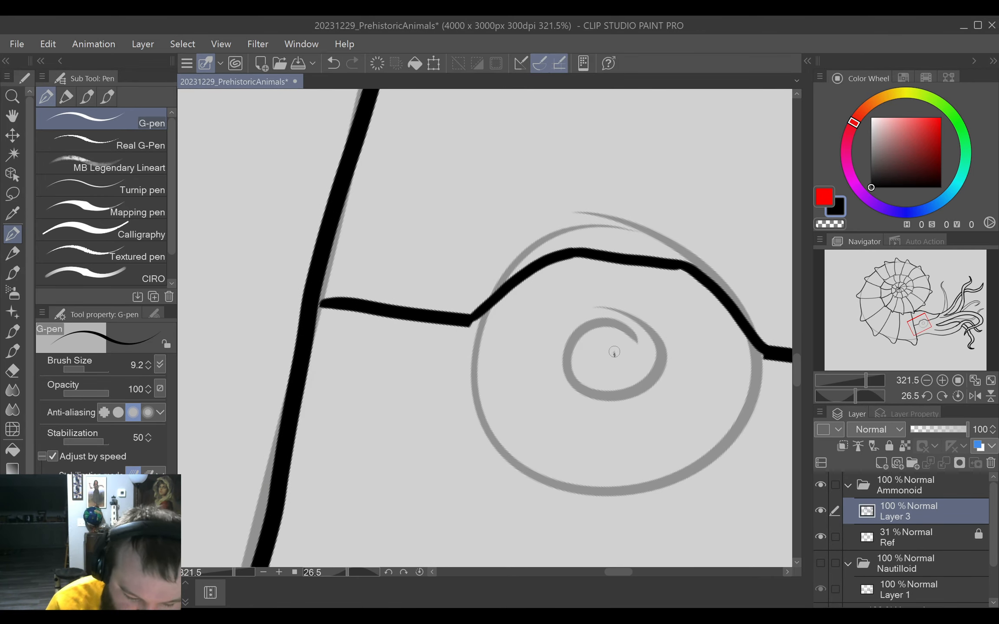
mouse_move(613, 352)
mouse_down()
mouse_move(633, 344)
mouse_move(596, 369)
mouse_move(631, 347)
mouse_move(625, 370)
mouse_move(622, 337)
mouse_move(596, 360)
mouse_move(619, 336)
mouse_move(595, 370)
mouse_move(601, 341)
mouse_move(597, 368)
mouse_move(591, 357)
mouse_move(601, 385)
mouse_move(591, 386)
mouse_move(620, 386)
mouse_move(623, 336)
mouse_move(596, 345)
mouse_move(601, 332)
mouse_move(583, 361)
mouse_move(587, 340)
mouse_move(580, 371)
mouse_move(584, 383)
mouse_move(597, 334)
mouse_move(605, 333)
mouse_move(592, 340)
mouse_move(590, 388)
mouse_move(641, 344)
mouse_move(621, 335)
mouse_move(635, 354)
mouse_move(619, 392)
mouse_up()
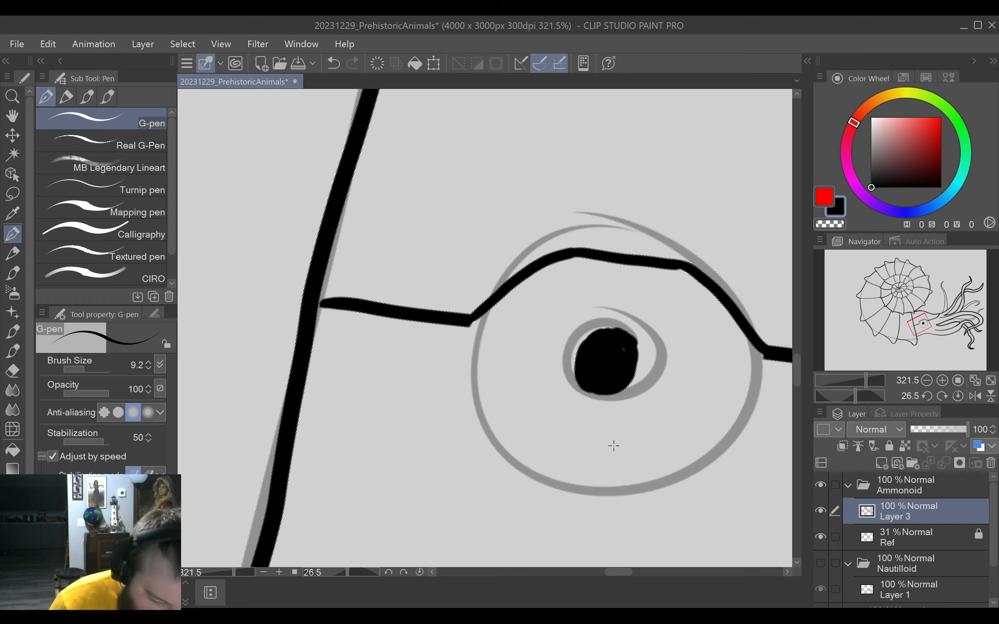
Set the G-pen size to 4.8 and draw two thin curved lower-lid lines beneath the eye and two along its tentacle side.
key(bracketleft)
key(bracketleft)
key(bracketleft)
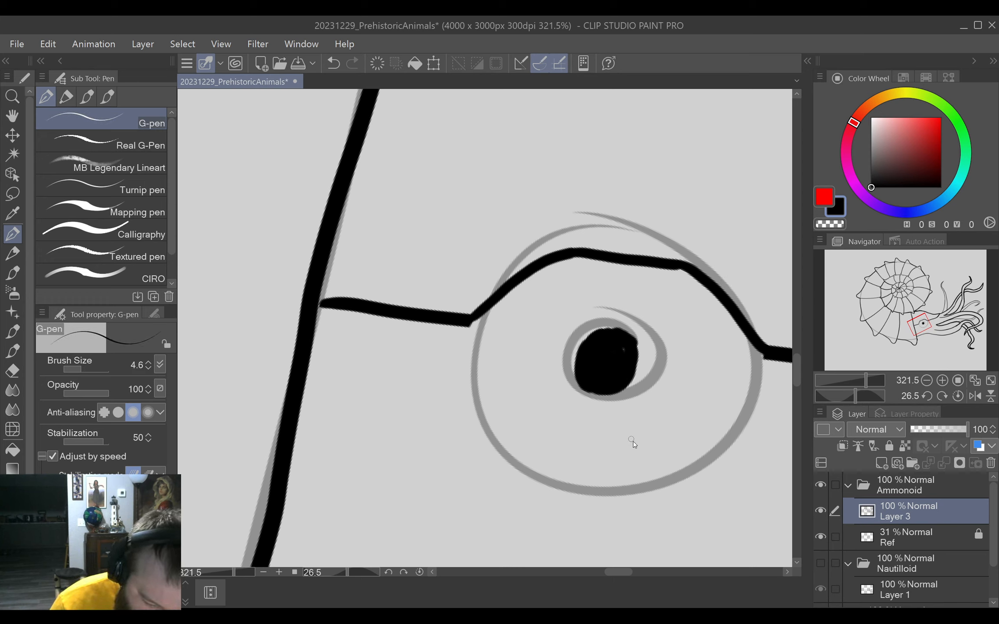
key(bracketright)
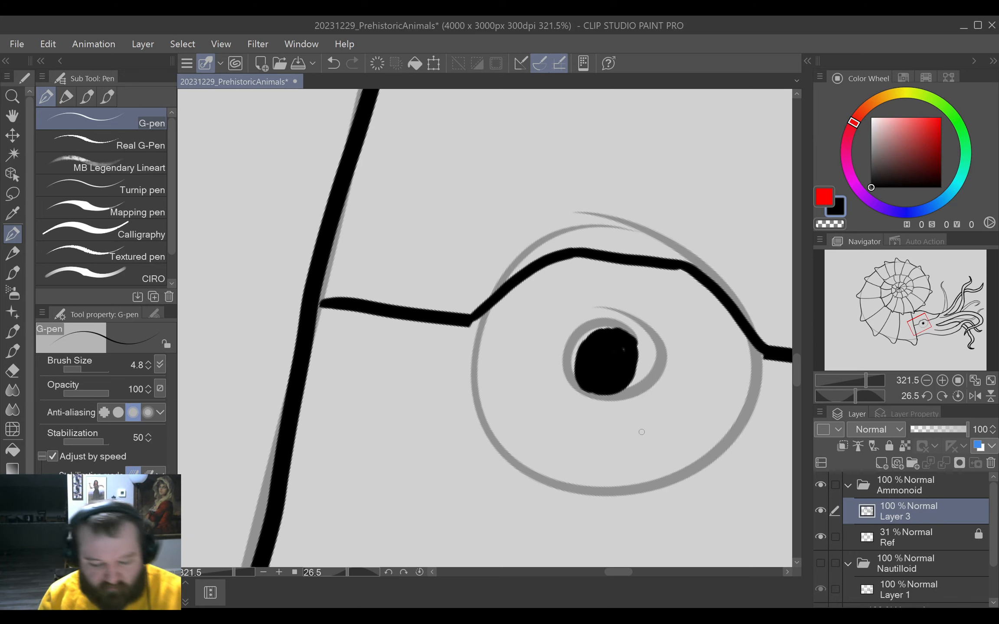
drag(643, 495, 753, 379)
drag(718, 428, 624, 477)
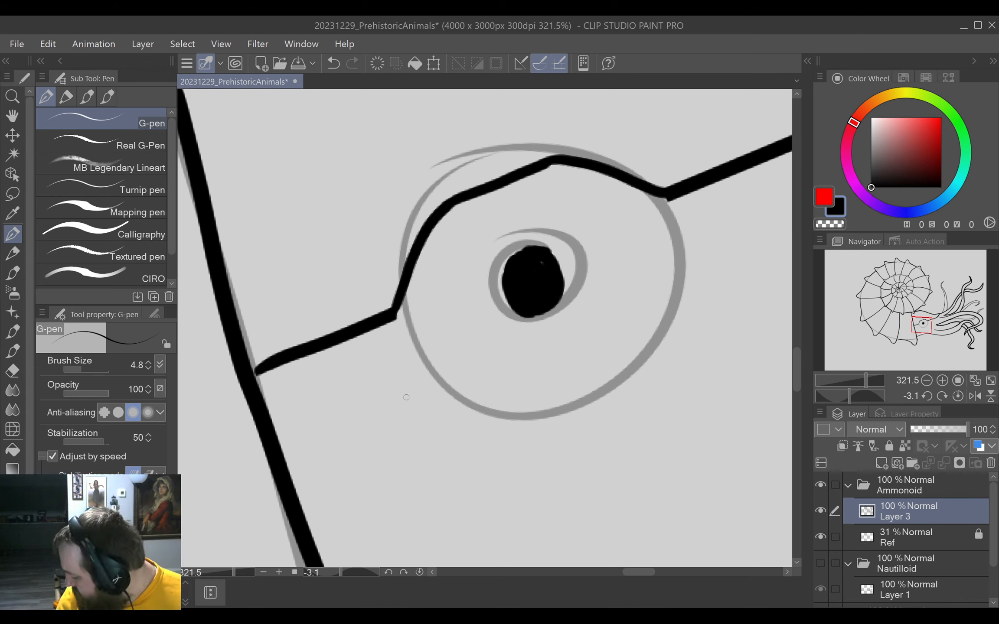
mouse_move(423, 359)
mouse_down()
mouse_move(437, 373)
mouse_move(507, 385)
mouse_move(548, 372)
mouse_up()
mouse_move(443, 391)
mouse_down()
mouse_move(474, 402)
mouse_move(588, 371)
mouse_move(685, 300)
mouse_up()
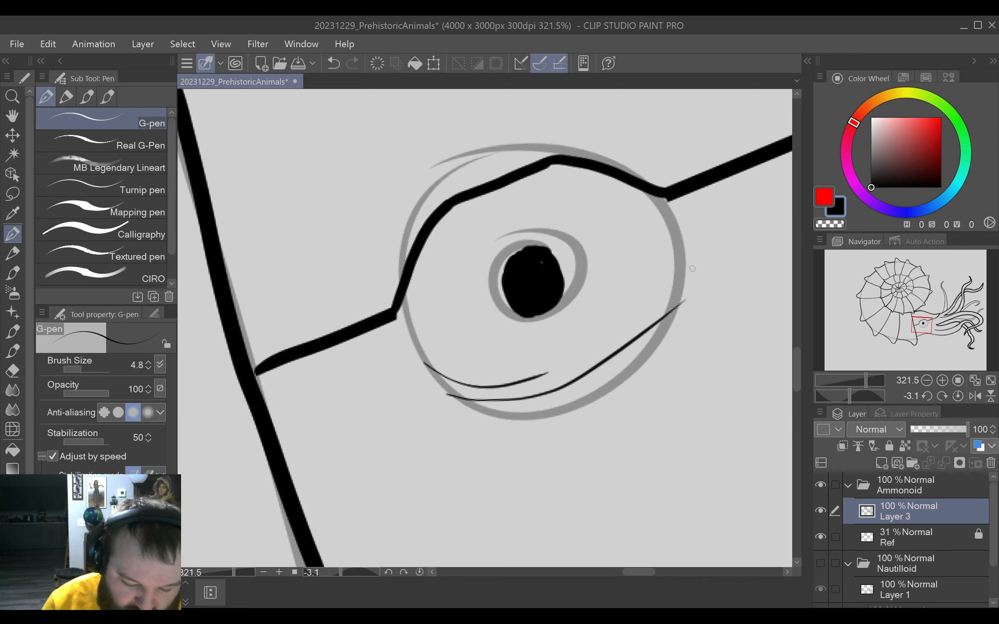
key(ctrl+z)
mouse_move(451, 395)
mouse_down()
mouse_move(583, 374)
mouse_move(676, 303)
mouse_up()
drag(684, 223, 655, 323)
mouse_move(679, 202)
mouse_down()
mouse_move(651, 307)
mouse_move(631, 326)
mouse_up()
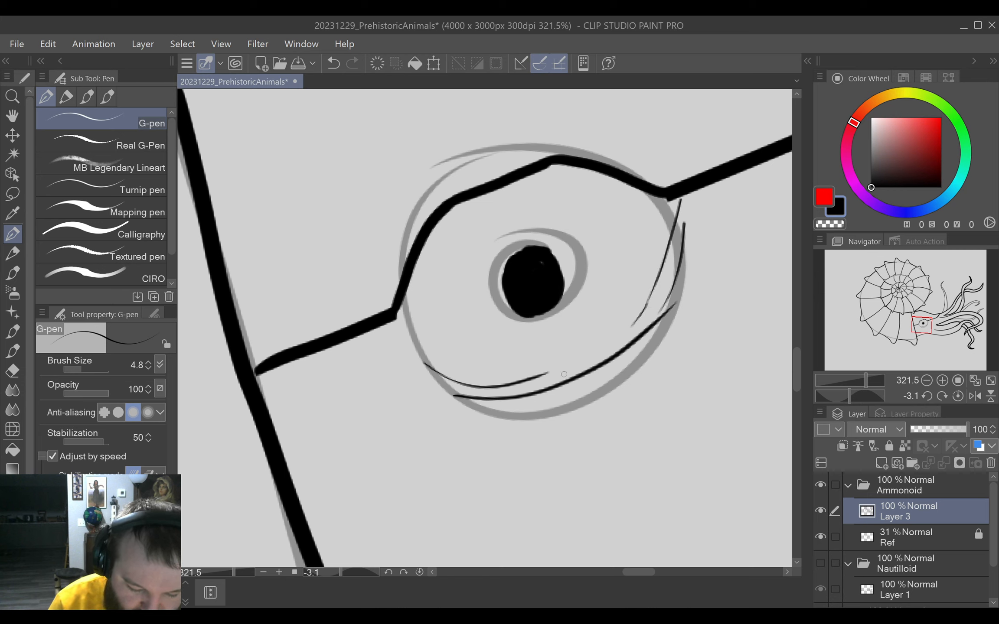
Erase the outer half of the longer lower-lid line and redraw it as a smoother curve rising toward the tentacle side.
key(e)
drag(535, 392, 688, 325)
key(p)
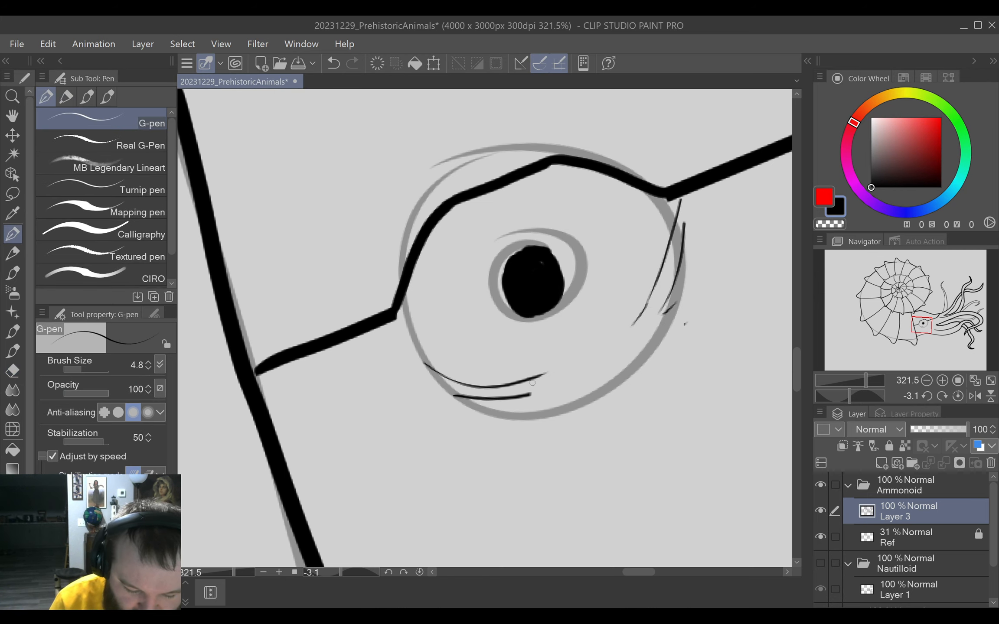
mouse_move(510, 401)
mouse_down()
mouse_move(619, 358)
mouse_move(672, 324)
mouse_up()
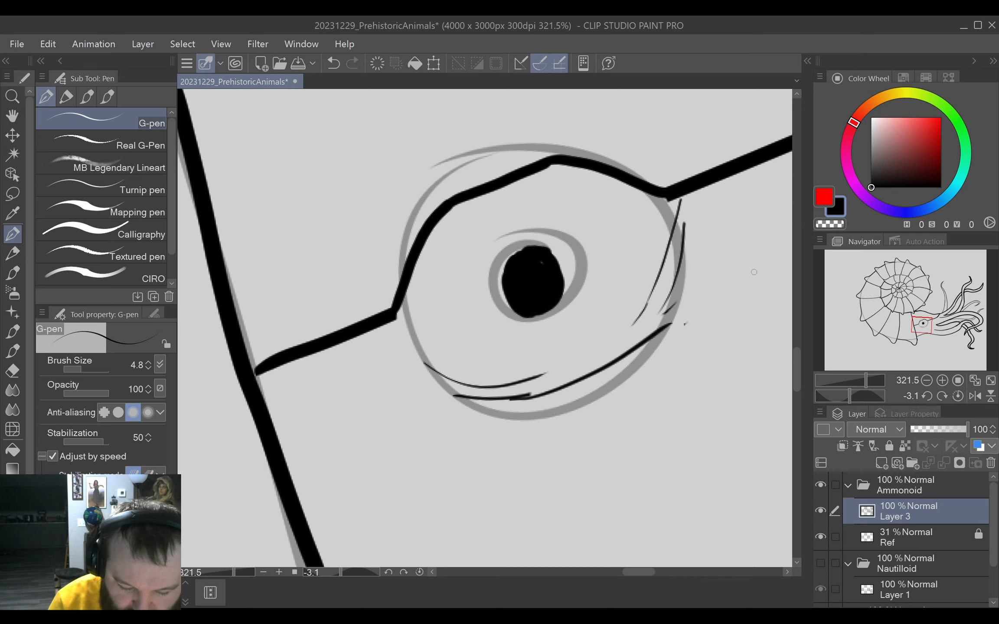
key(ctrl+z)
mouse_move(519, 398)
mouse_down()
mouse_move(618, 357)
mouse_move(664, 322)
mouse_up()
key(ctrl+z)
mouse_move(521, 396)
mouse_down()
mouse_move(582, 378)
mouse_move(639, 346)
mouse_move(672, 311)
mouse_up()
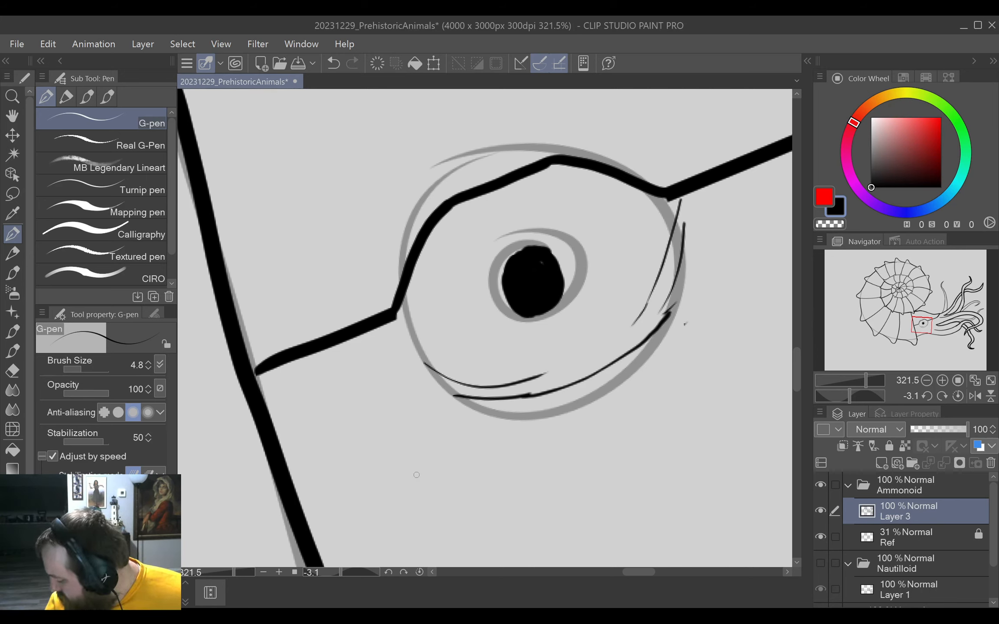
Add a long thin wrinkle below the eye and three short crease strokes at its shell-side corner.
mouse_move(328, 488)
mouse_down()
mouse_move(401, 460)
mouse_move(591, 421)
mouse_move(654, 383)
mouse_up()
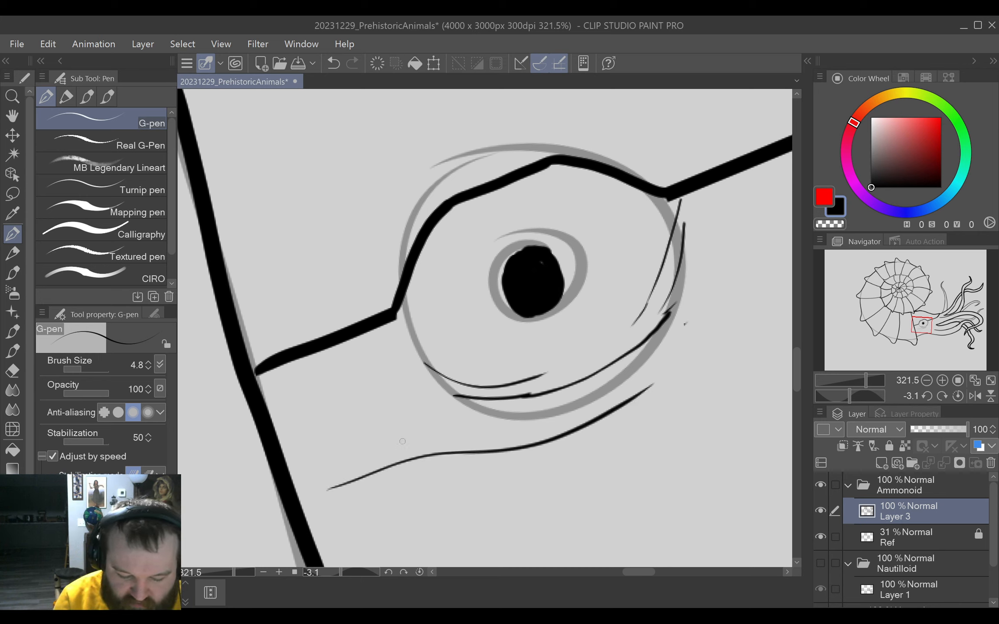
mouse_move(309, 400)
mouse_down()
mouse_move(388, 370)
mouse_move(412, 355)
mouse_up()
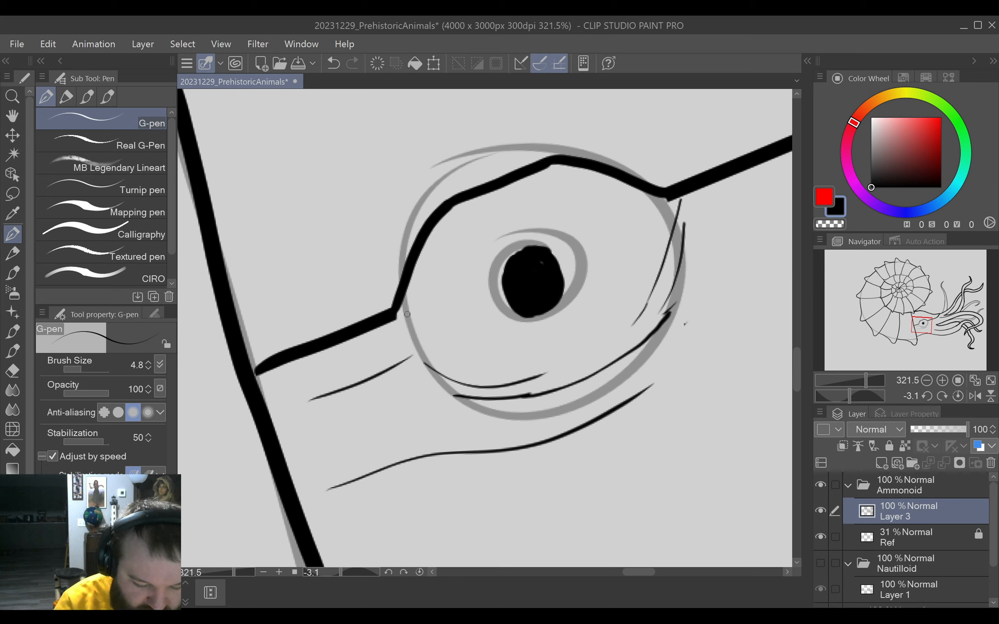
drag(402, 305, 390, 360)
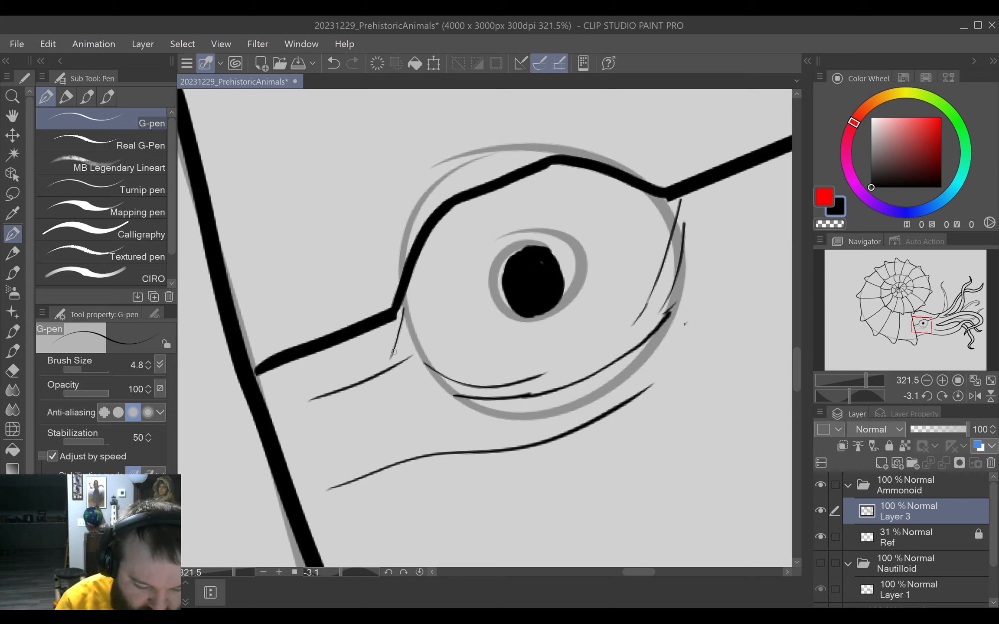
drag(327, 377, 394, 349)
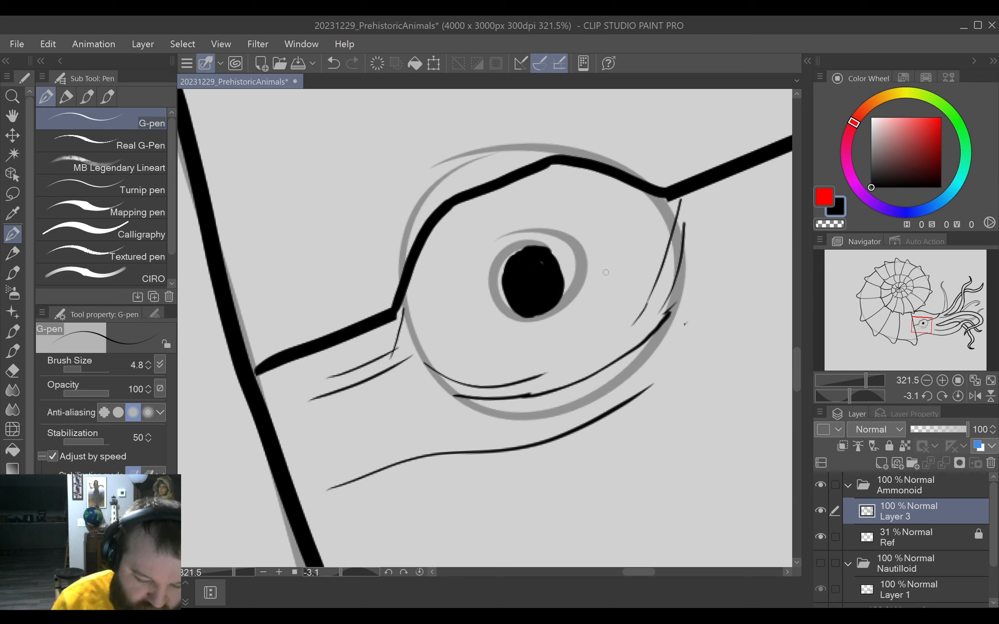
Check the eye without the Ref layer, and build up the lower lid with overlapping thin strokes around its underside and tentacle side.
click(821, 537)
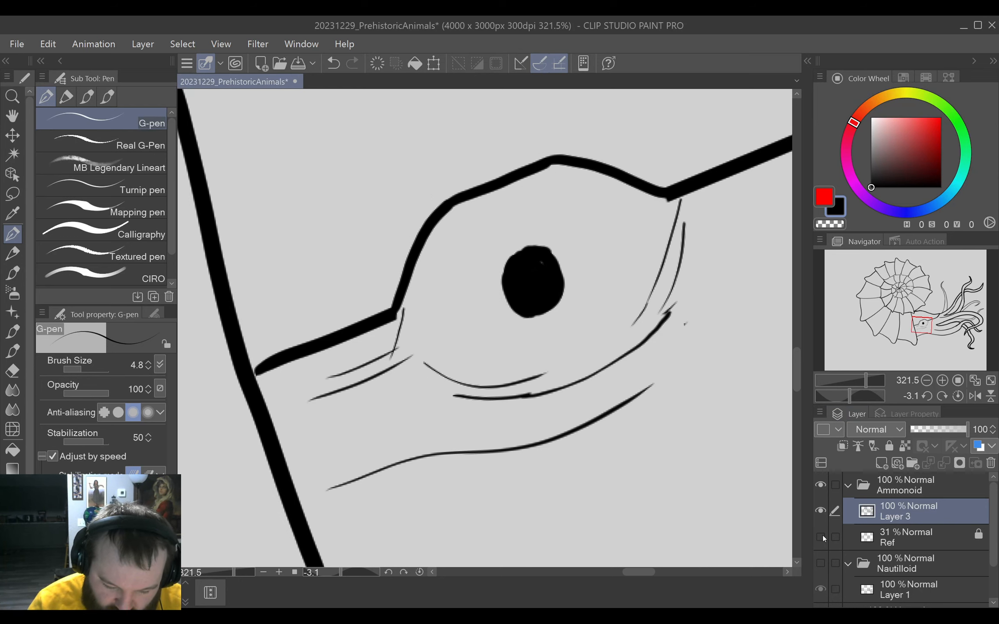
click(821, 537)
click(820, 537)
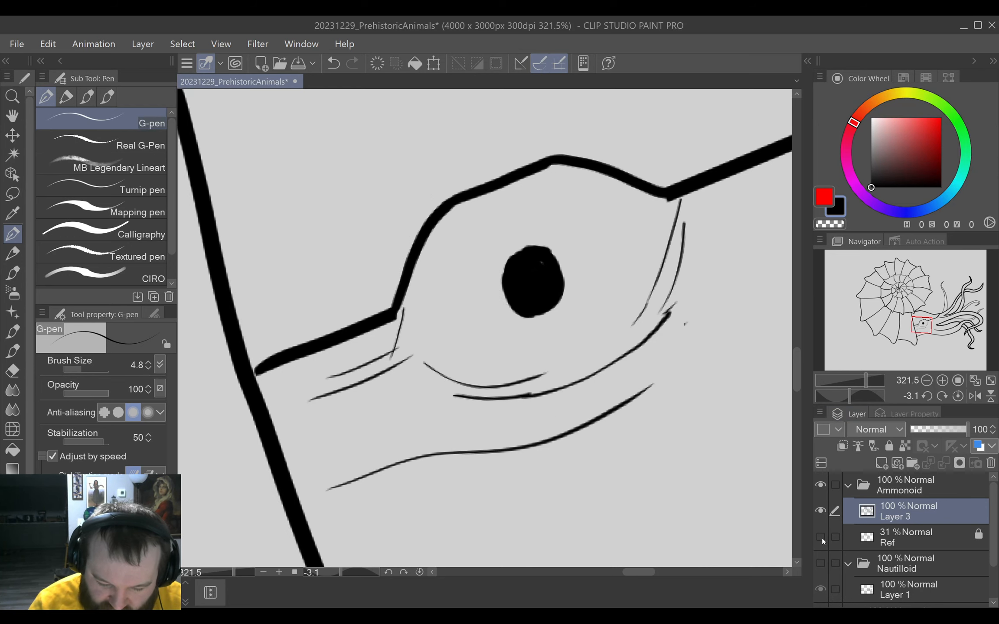
click(821, 537)
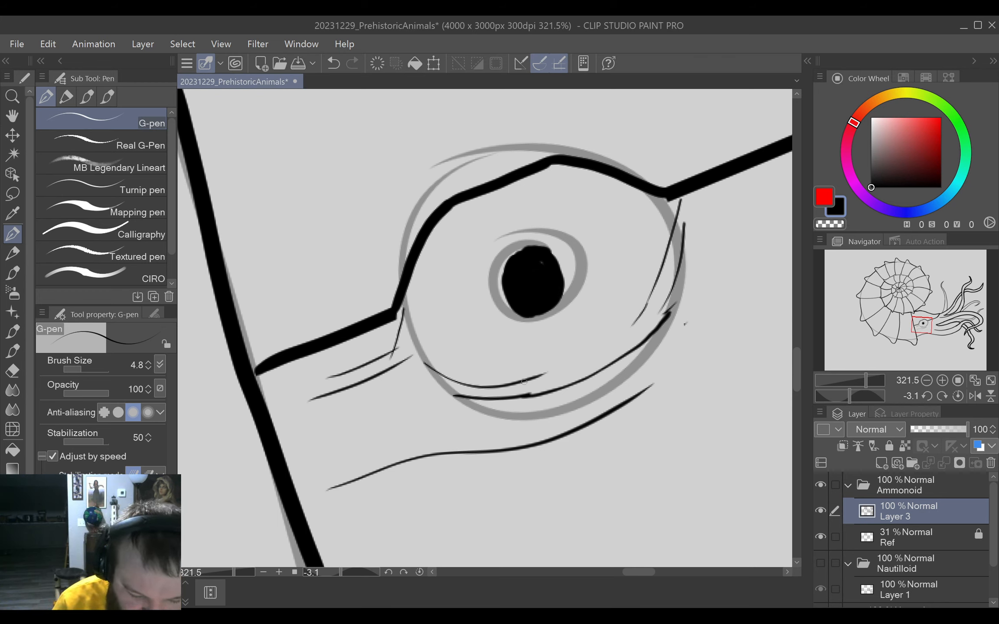
drag(518, 385, 648, 317)
mouse_move(414, 376)
mouse_down()
mouse_move(459, 388)
mouse_move(610, 346)
mouse_up()
mouse_move(682, 225)
mouse_down()
mouse_move(666, 287)
mouse_move(636, 334)
mouse_up()
mouse_move(690, 250)
mouse_down()
mouse_move(666, 309)
mouse_move(602, 383)
mouse_up()
drag(469, 431, 635, 357)
Erase the stray speck and the long wrinkle's outer end, redraw that end curving upward, and add a separate curved wrinkle farther toward the tentacles.
key(e)
drag(685, 323, 690, 330)
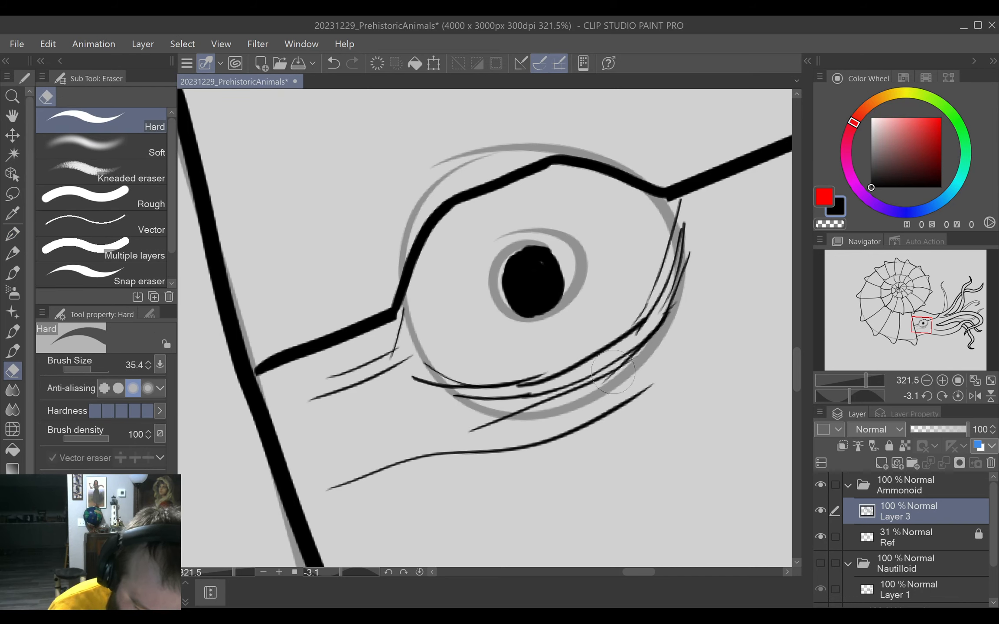
drag(622, 384, 650, 387)
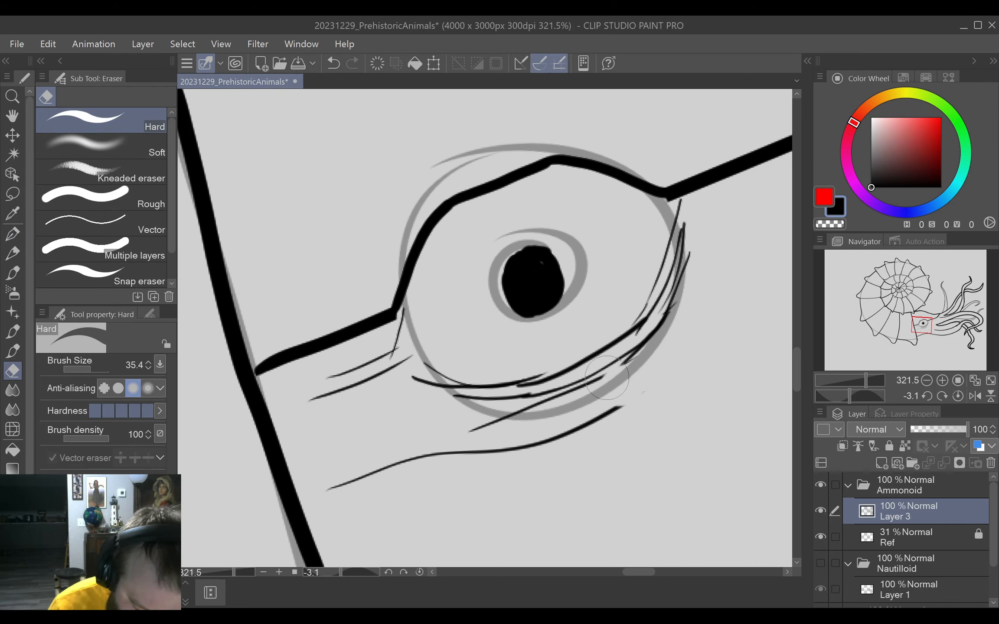
key(p)
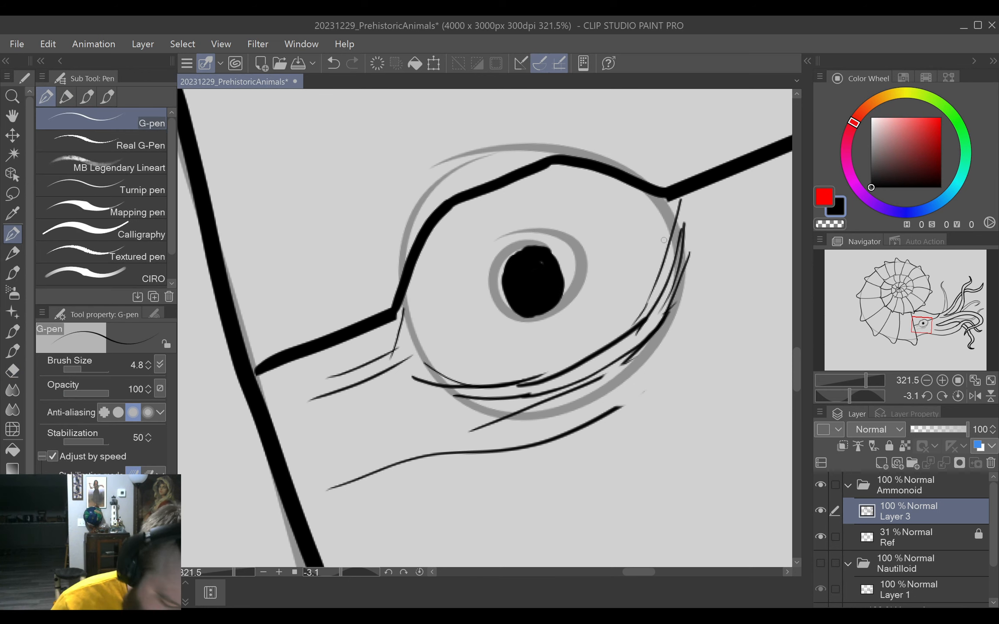
drag(599, 380, 635, 354)
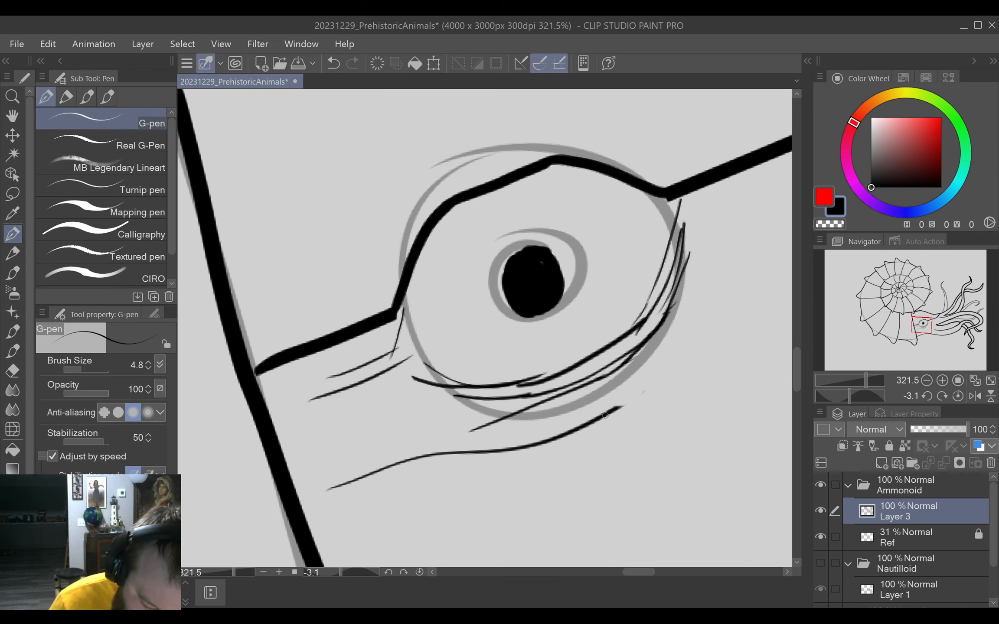
drag(603, 416, 687, 346)
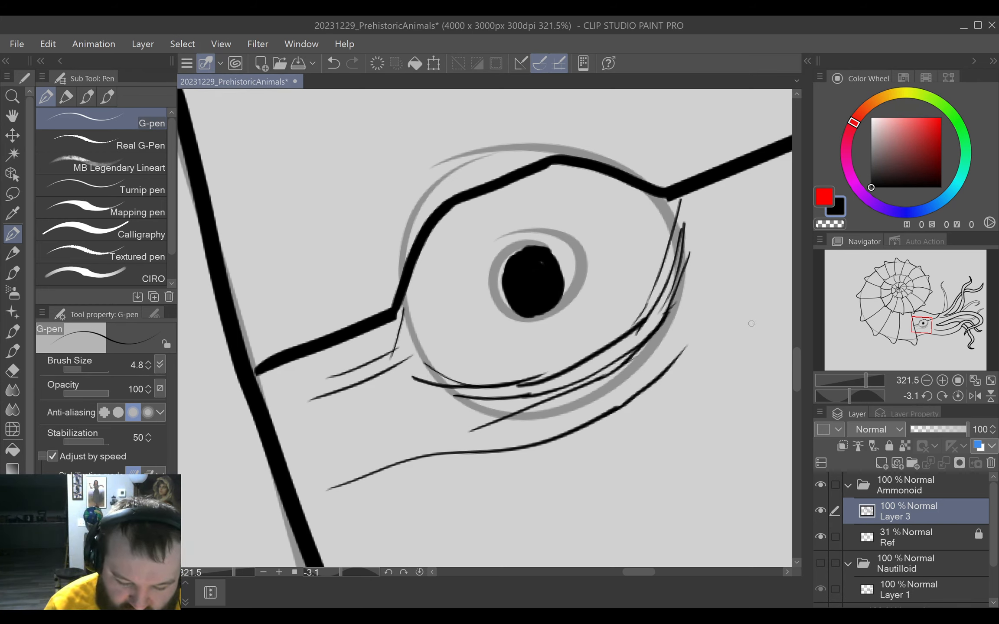
mouse_move(757, 320)
mouse_down()
mouse_move(752, 340)
mouse_move(647, 456)
mouse_up()
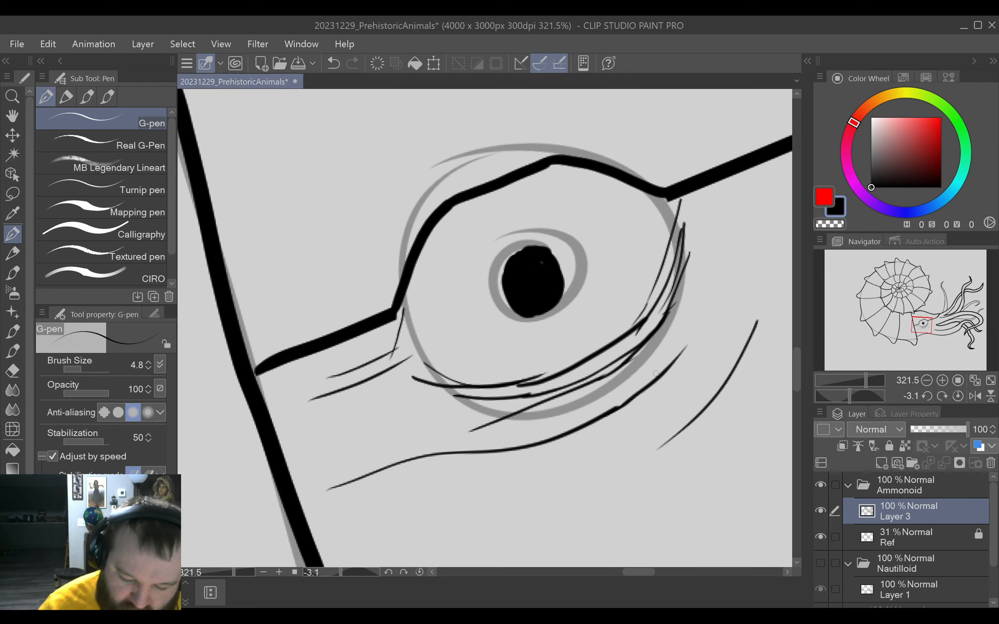
Reset the canvas rotation, fit the whole drawing in view, and hide the Ref layer.
click(418, 571)
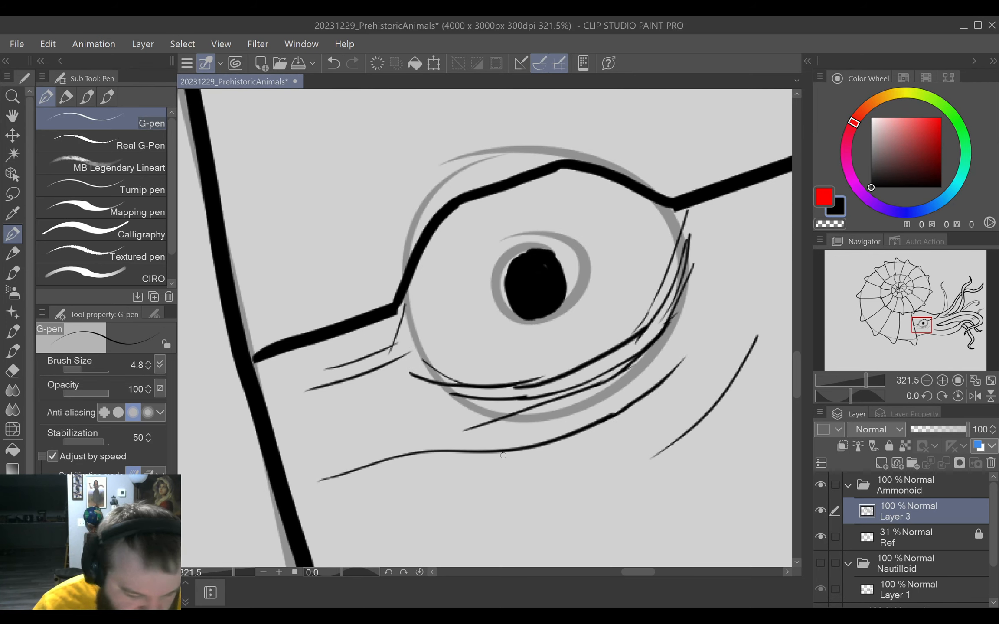
key(ctrl+0)
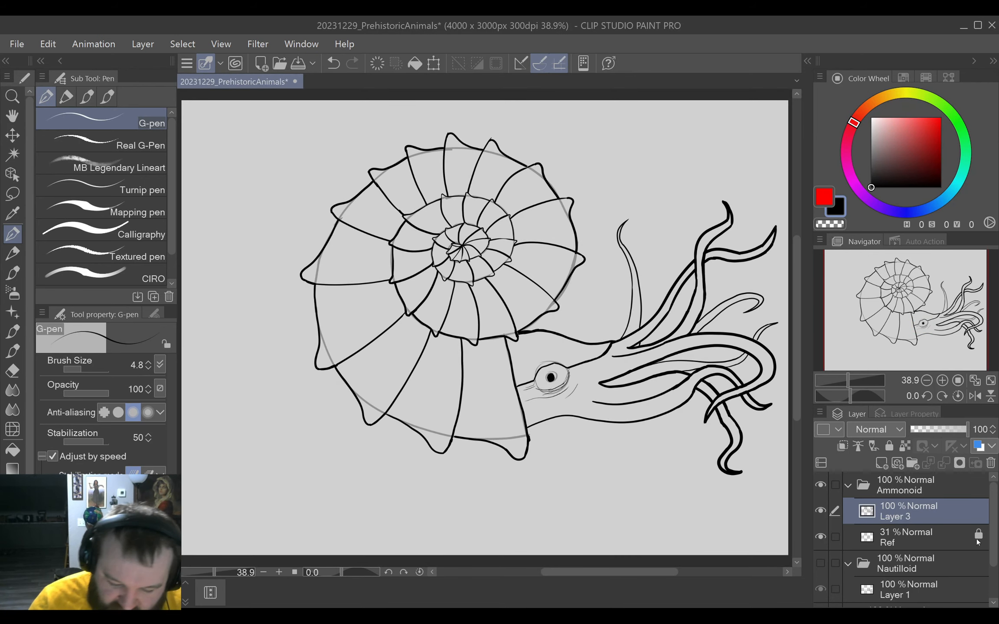
click(820, 537)
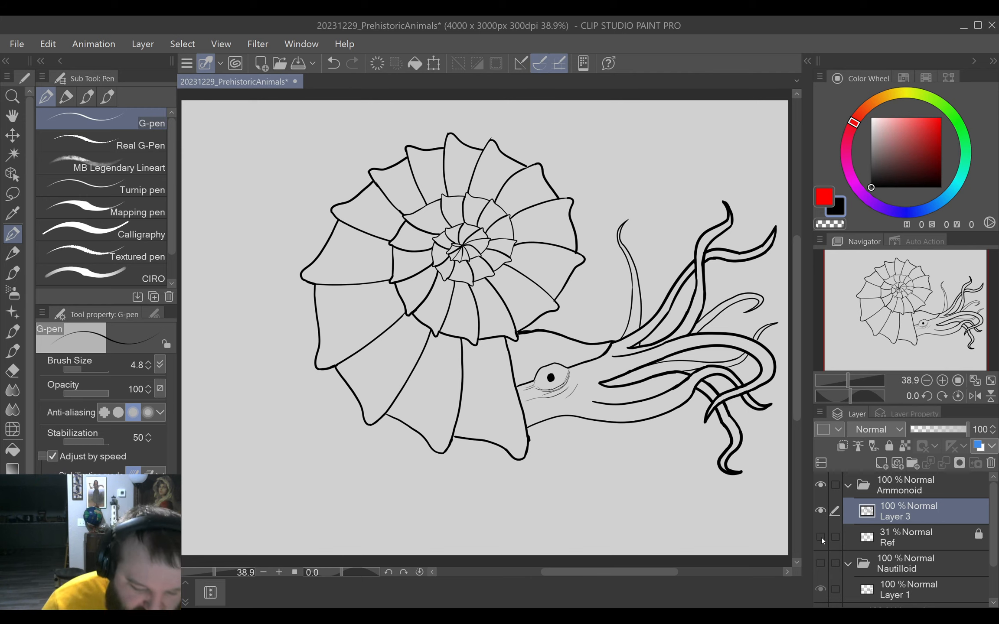
Line the inside of the upper eyelid arch with thin strokes along its shell side and top, undoing a misplaced stroke.
drag(586, 420, 609, 419)
drag(599, 404, 613, 469)
drag(498, 396, 521, 395)
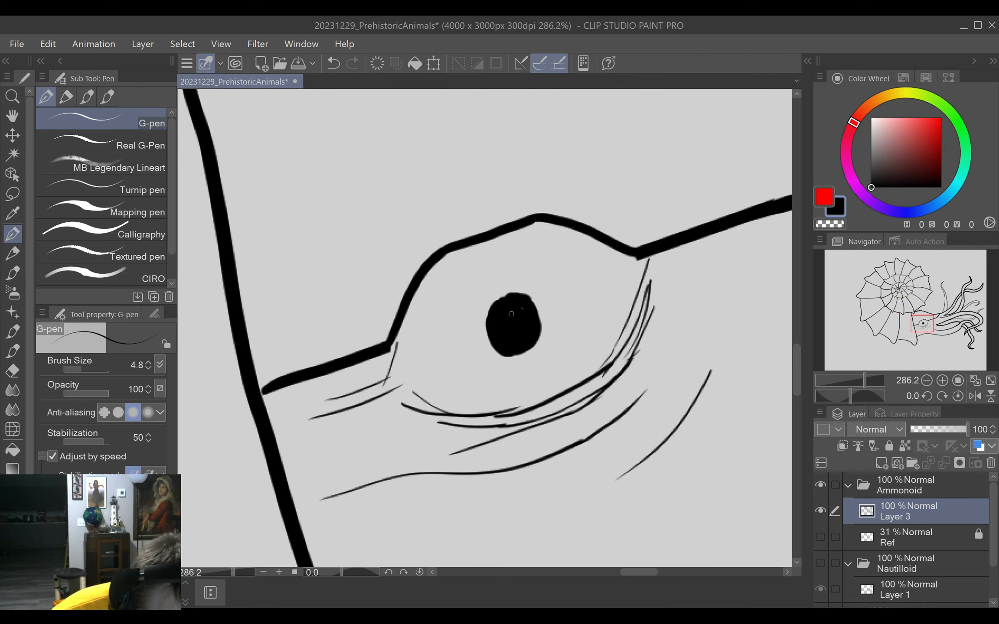
mouse_move(444, 266)
mouse_down()
mouse_move(409, 321)
mouse_move(419, 301)
mouse_move(404, 360)
mouse_move(402, 344)
mouse_move(411, 389)
mouse_up()
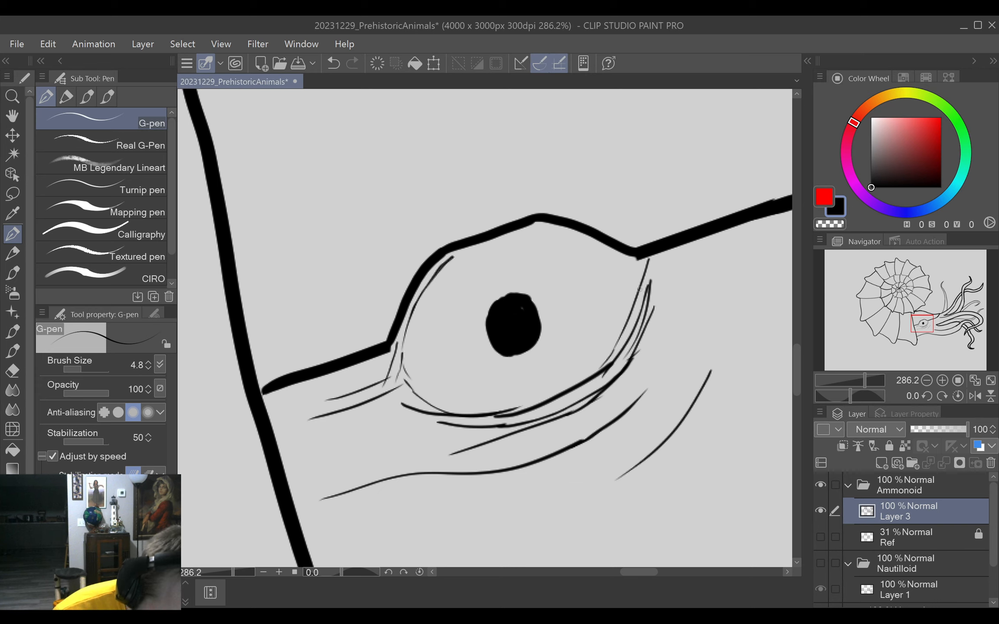
mouse_move(451, 261)
mouse_down()
mouse_move(520, 233)
mouse_move(557, 233)
mouse_move(637, 268)
mouse_up()
key(ctrl+z)
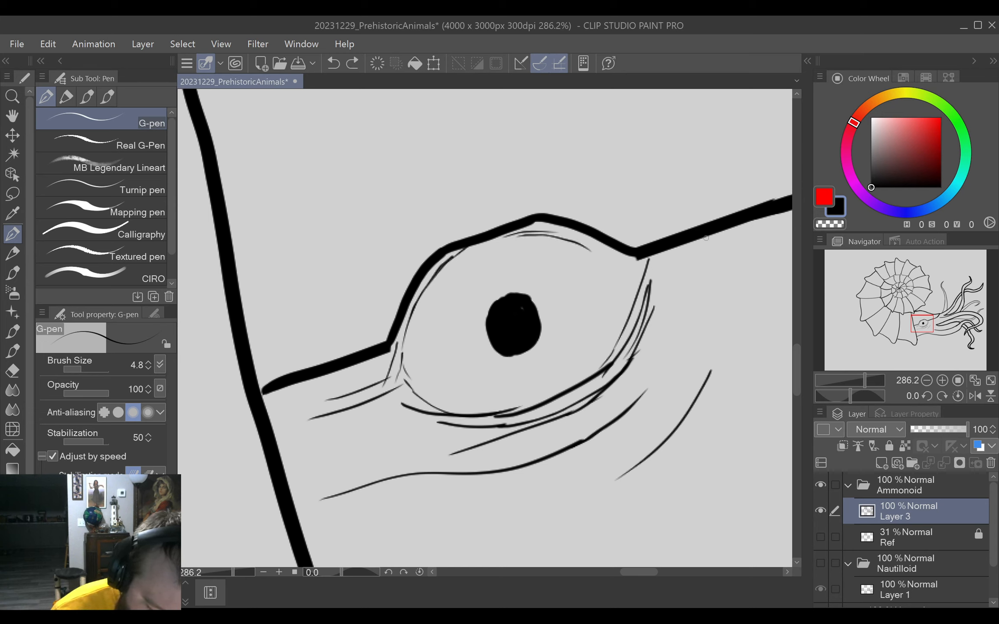
Draw thin inner-lid strokes down the eye's tentacle side, undoing the trial strokes and redrawing the line up to the lid corner.
mouse_move(583, 251)
mouse_down()
mouse_move(647, 254)
mouse_move(609, 334)
mouse_up()
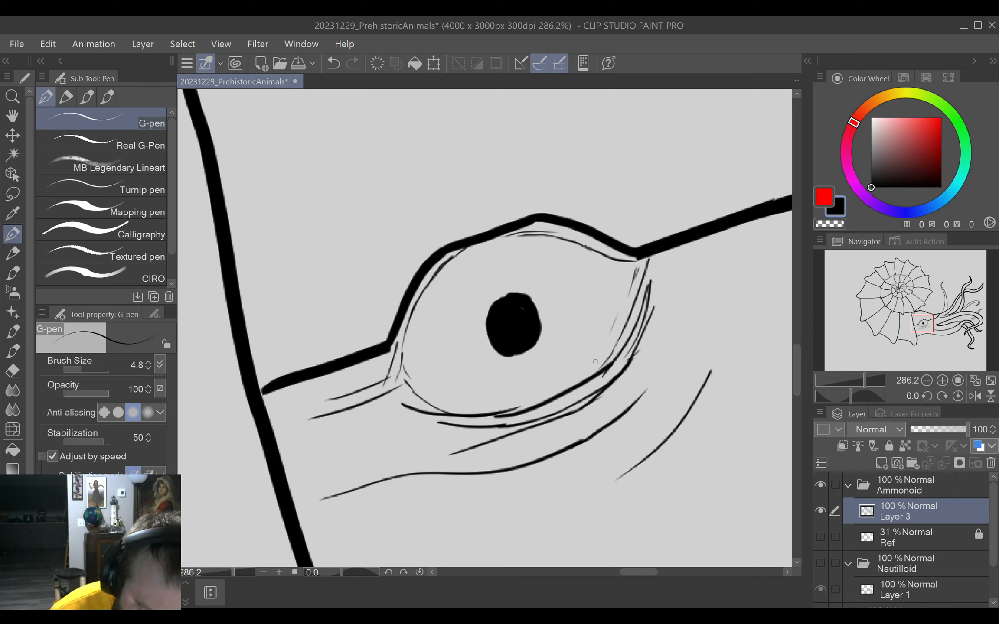
drag(586, 369, 635, 275)
drag(620, 311, 636, 276)
key(ctrl+z)
key(ctrl+z)
key(ctrl+z)
drag(581, 377, 644, 263)
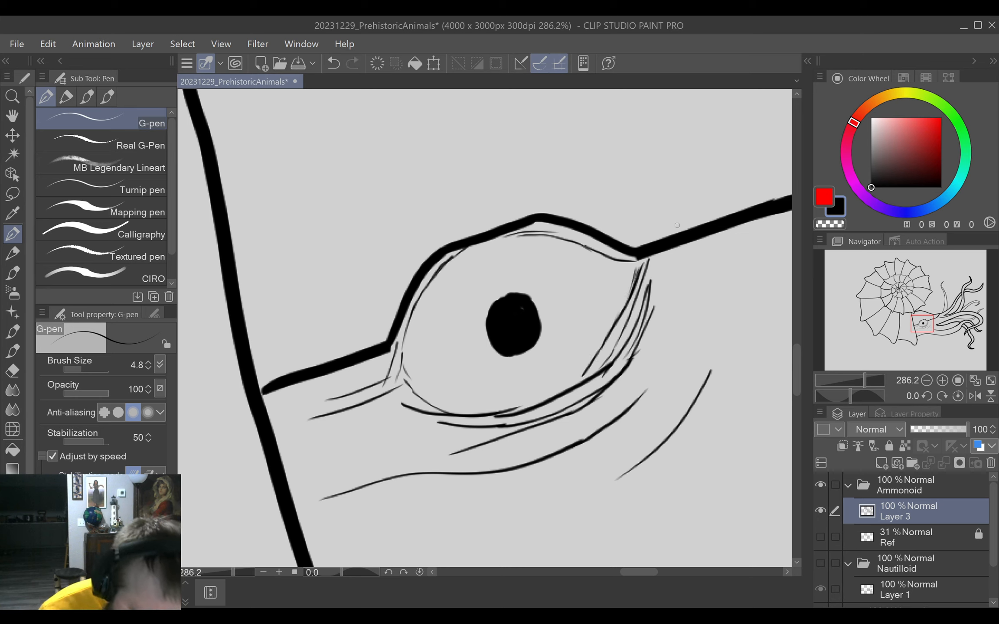
Compare the whole ammonoid with the Nautilloid drawing by switching the visibility of their folders, ending with only the Ammonoid folder shown.
key(ctrl+0)
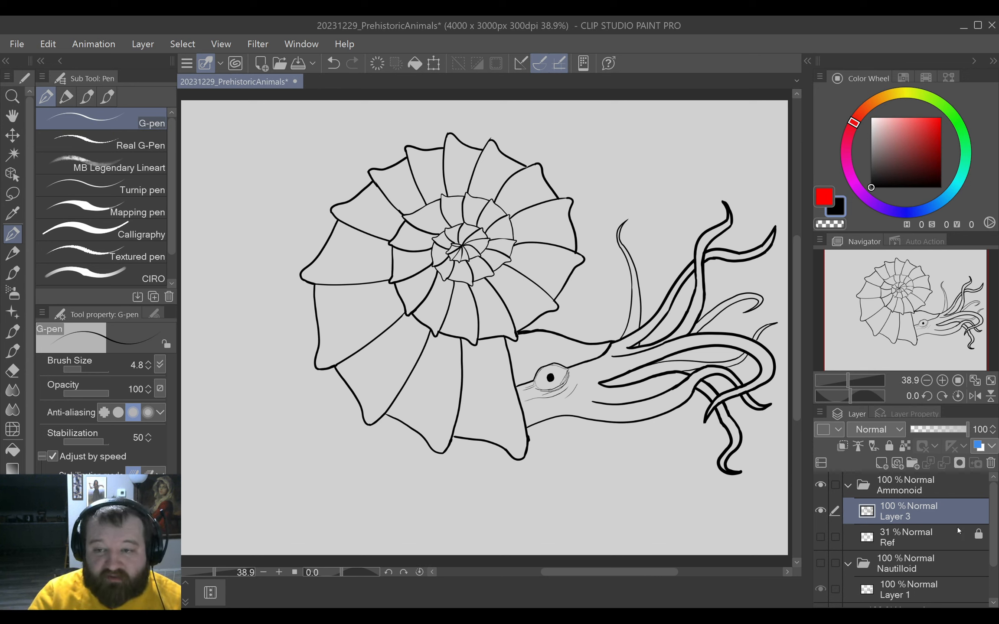
click(822, 487)
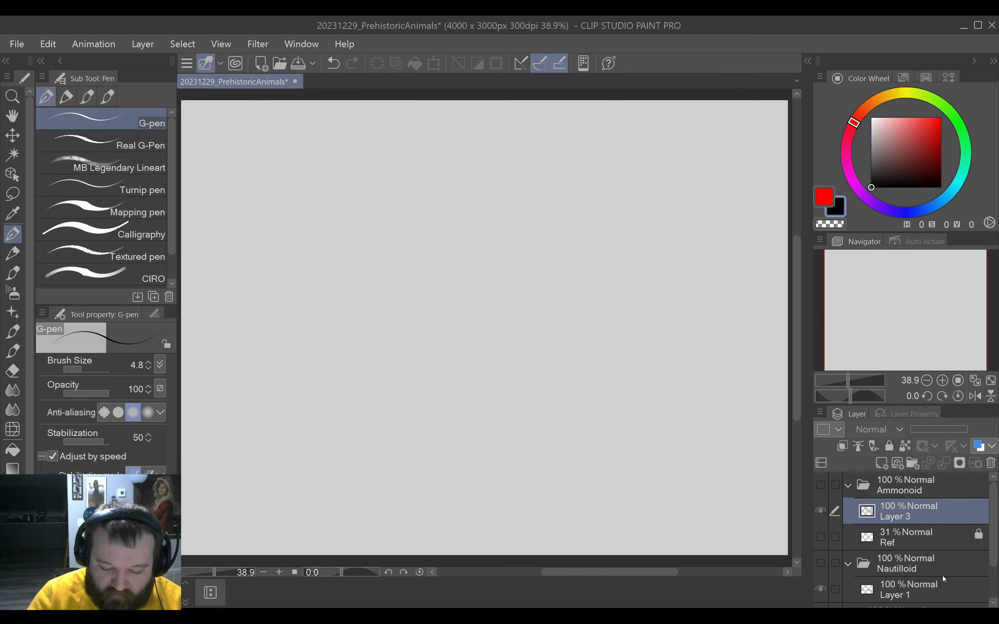
scroll(943, 579, down, 1)
click(820, 518)
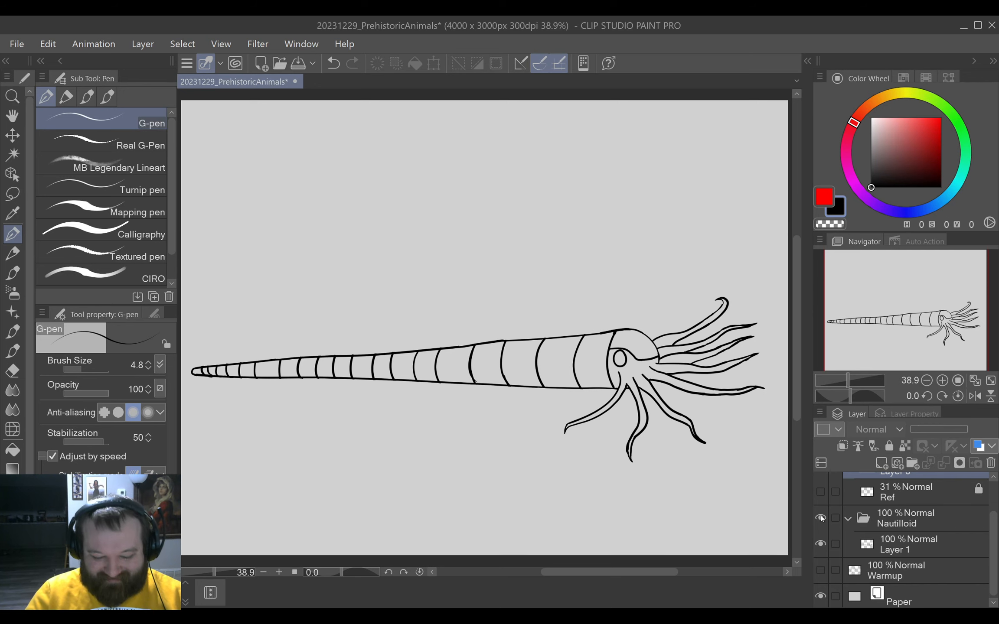
scroll(822, 518, up, 1)
click(820, 485)
click(820, 486)
scroll(819, 544, down, 1)
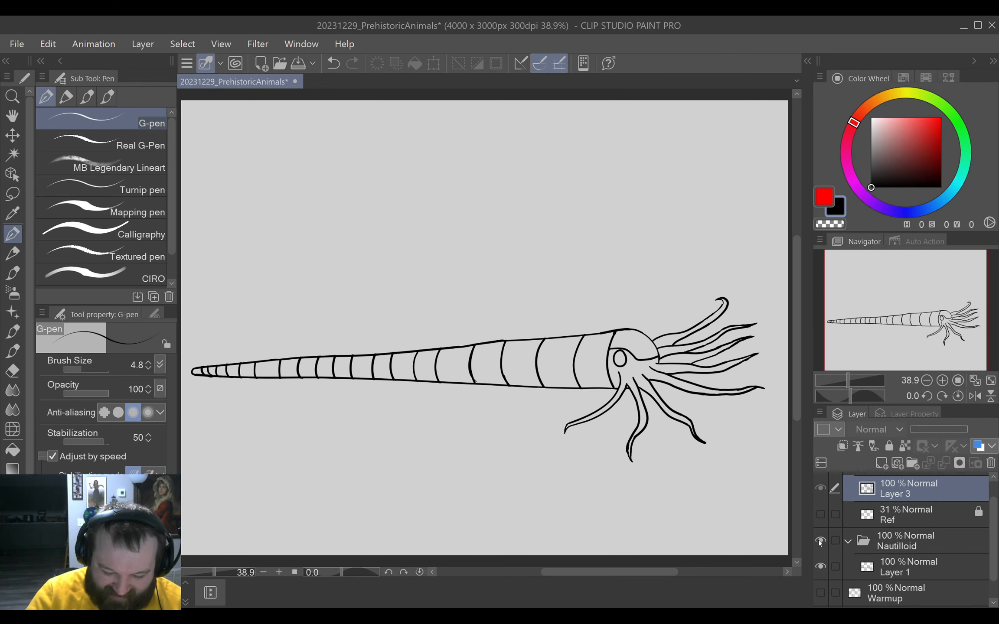
click(820, 541)
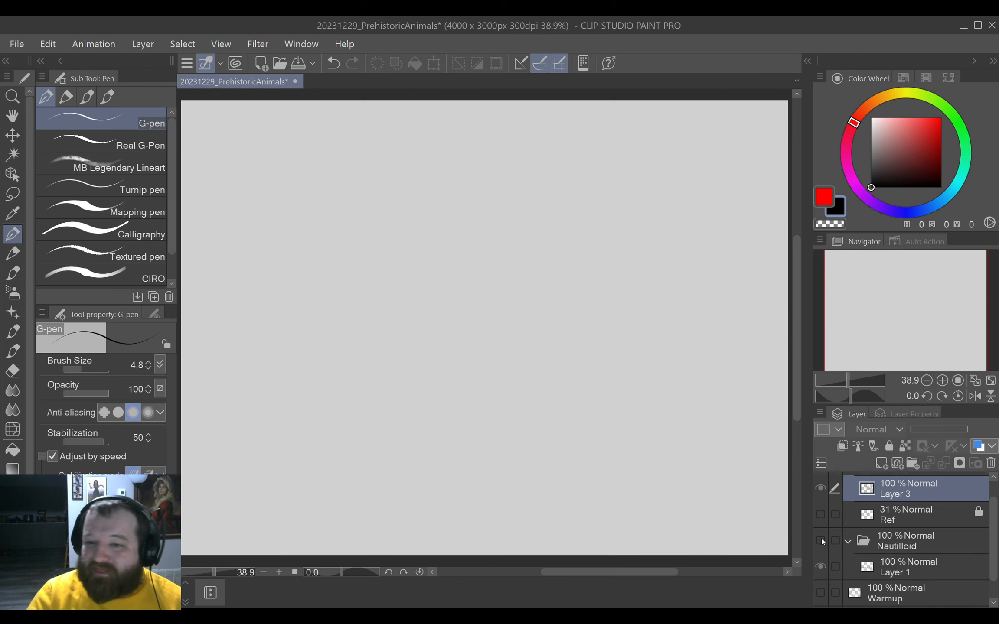
scroll(821, 537, up, 1)
click(821, 486)
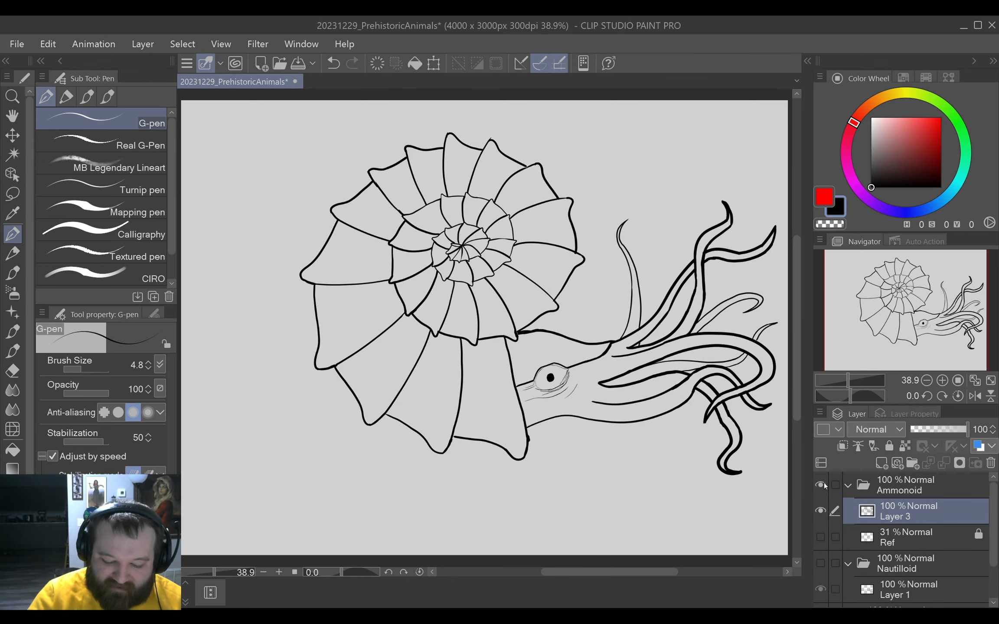
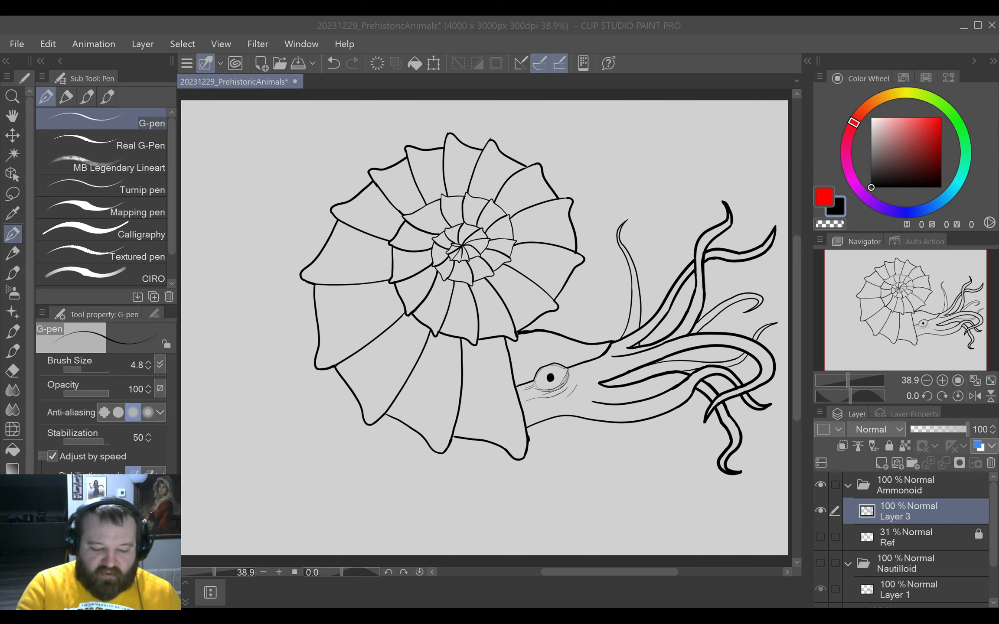
Change the Paper layer's color to a darker, medium gray.
scroll(906, 537, down, 2)
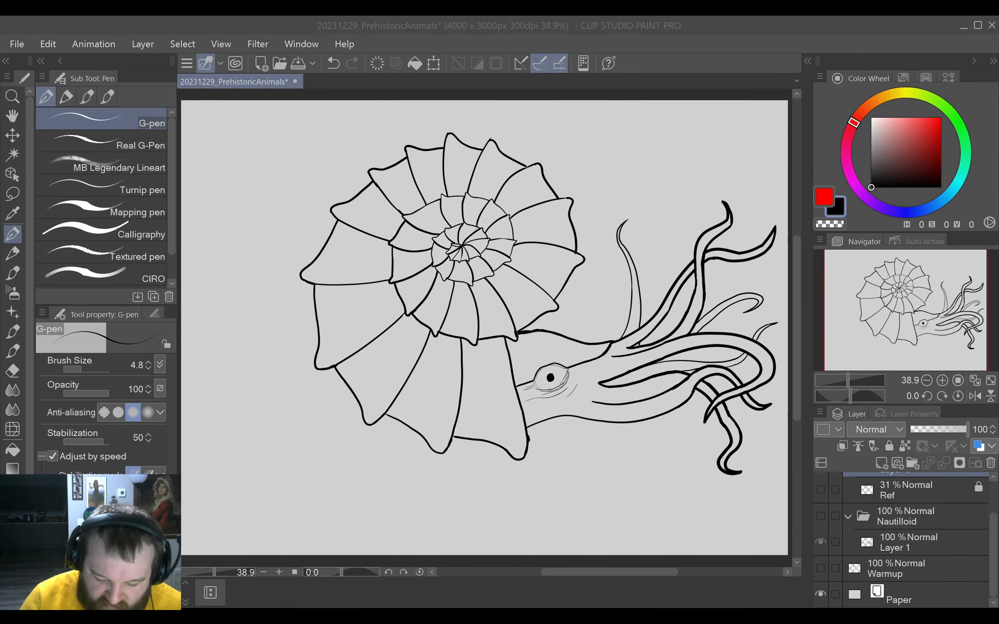
click(820, 595)
click(820, 593)
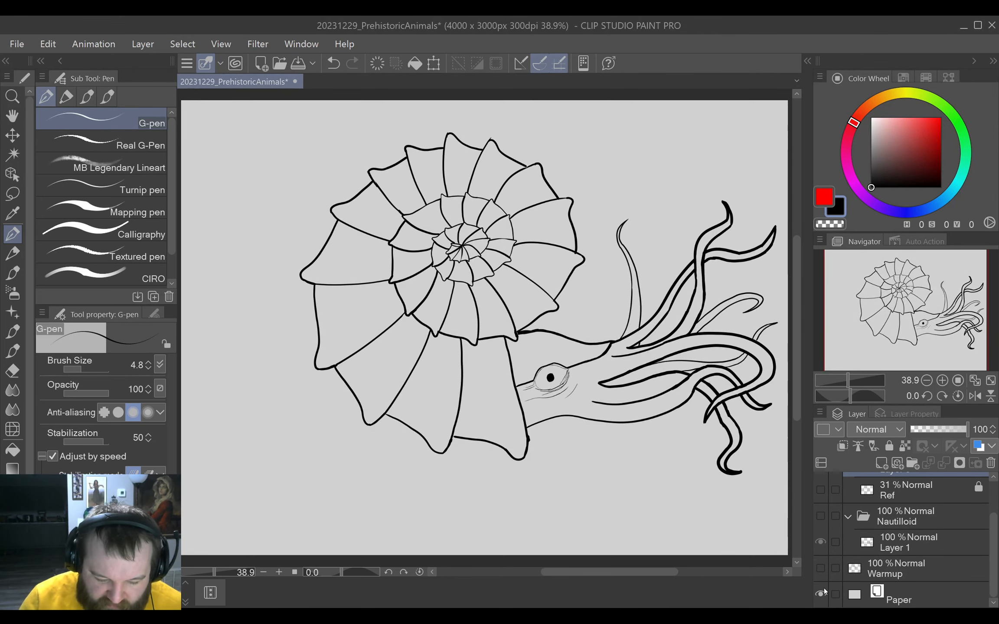
scroll(910, 520, up, 2)
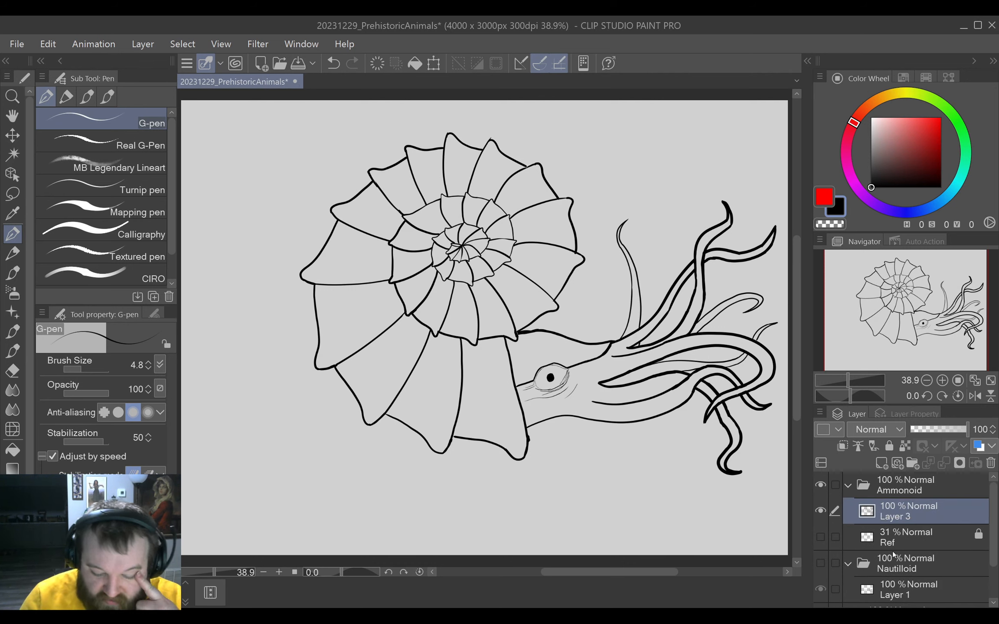
scroll(948, 559, down, 2)
click(859, 597)
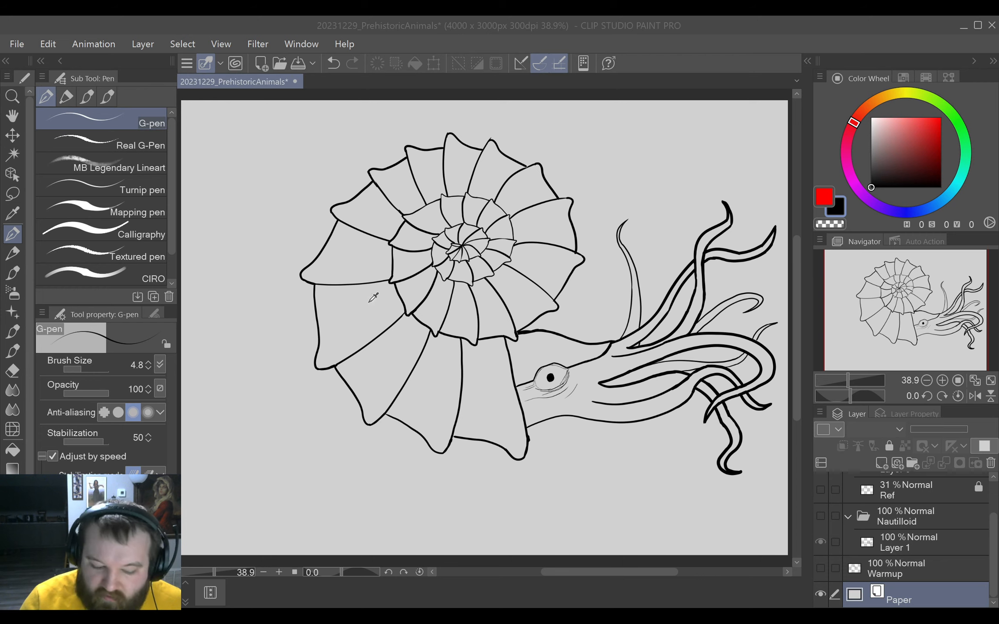
click(716, 209)
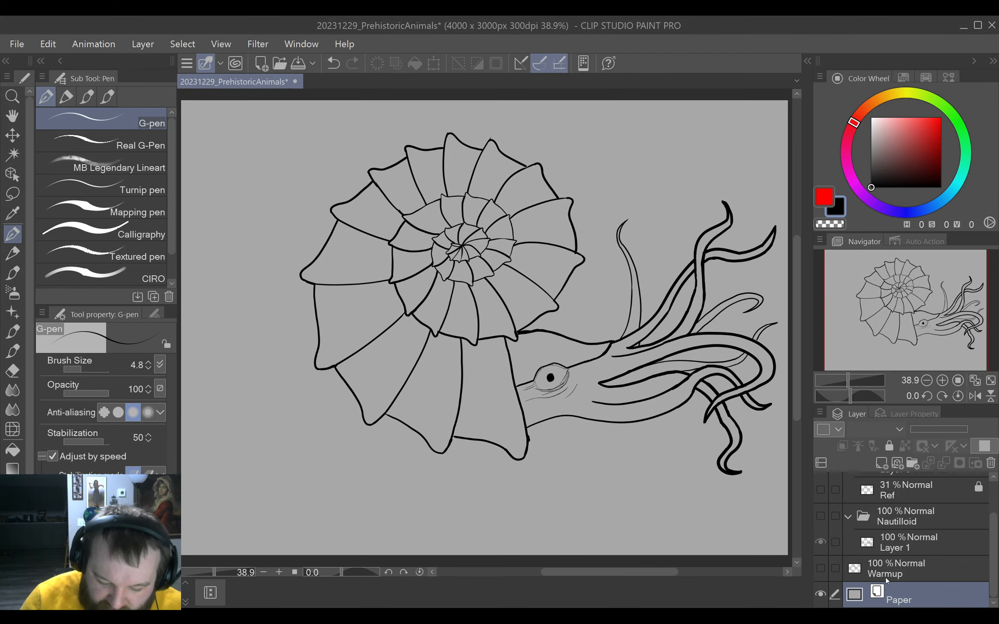
Add a new raster layer above Layer 3 in the Ammonoid folder and lock Layer 3.
scroll(884, 577, up, 2)
click(911, 510)
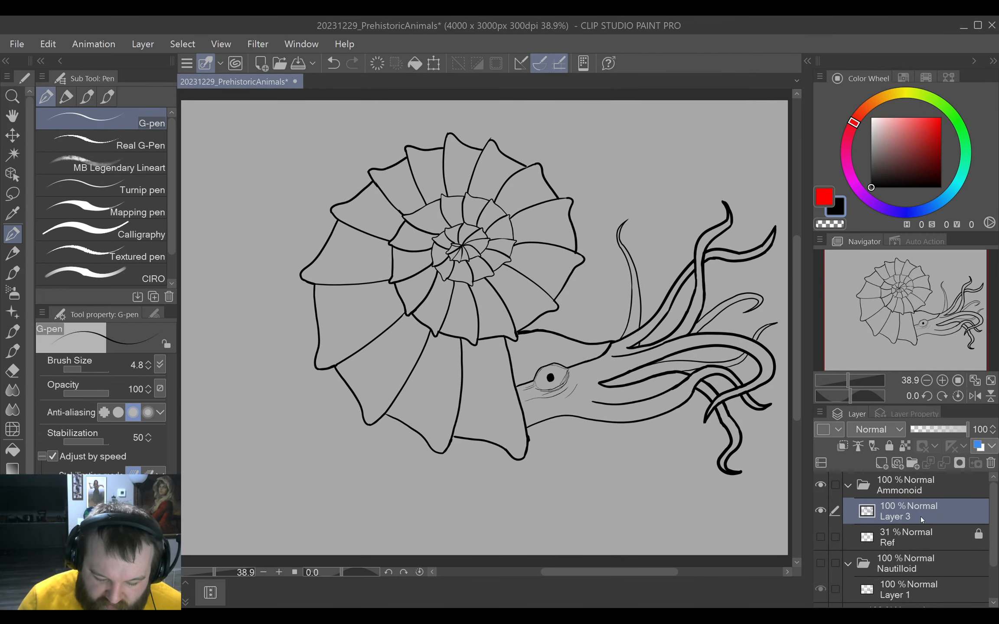
click(916, 492)
click(881, 463)
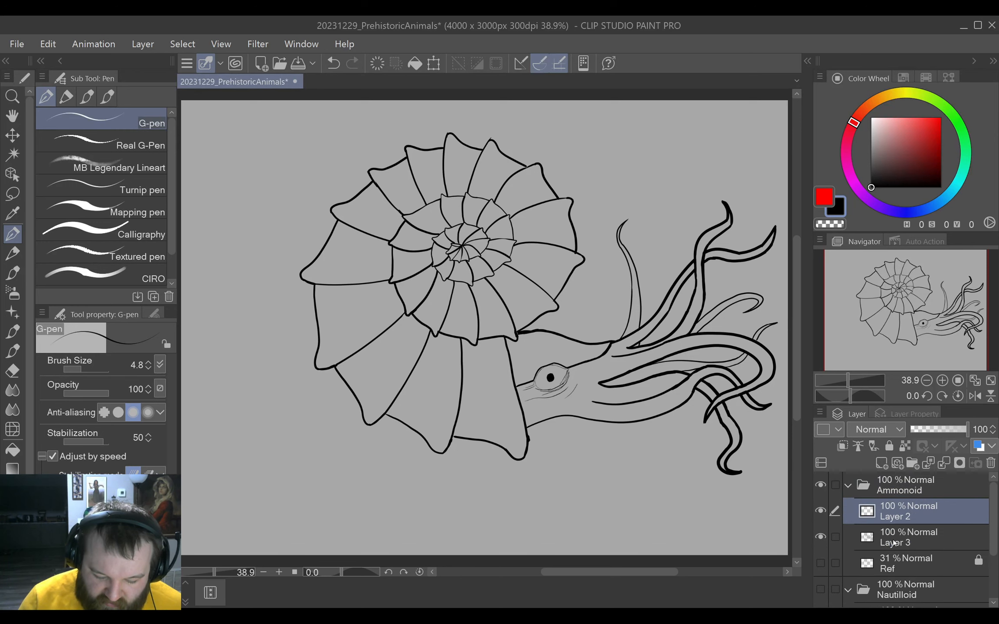
click(893, 540)
click(889, 446)
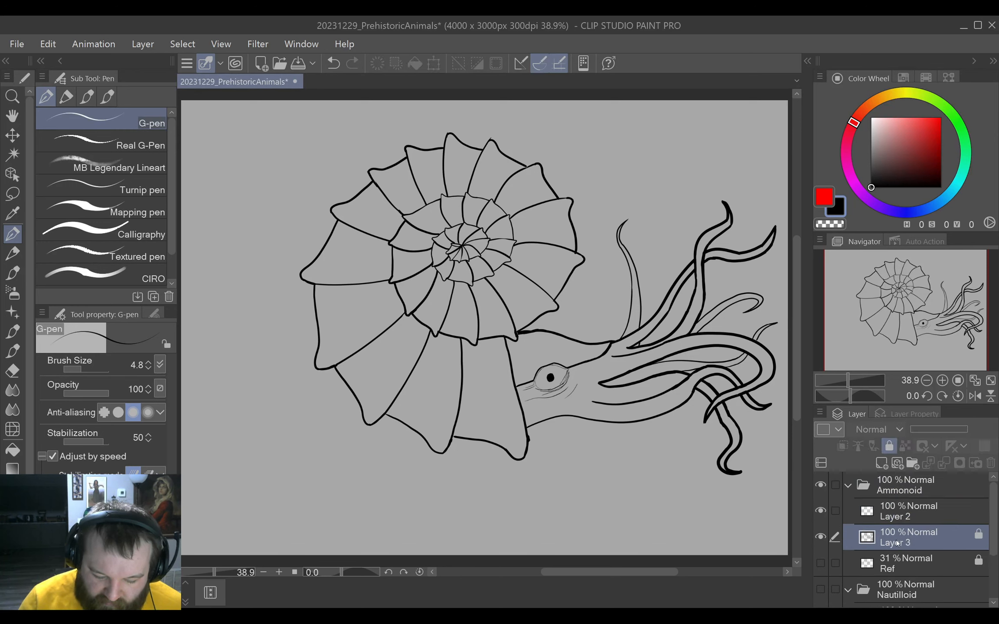
Rename the locked Layer 3 as Lineart, and name the empty layer Color and place it beneath Lineart.
click(911, 517)
click(903, 533)
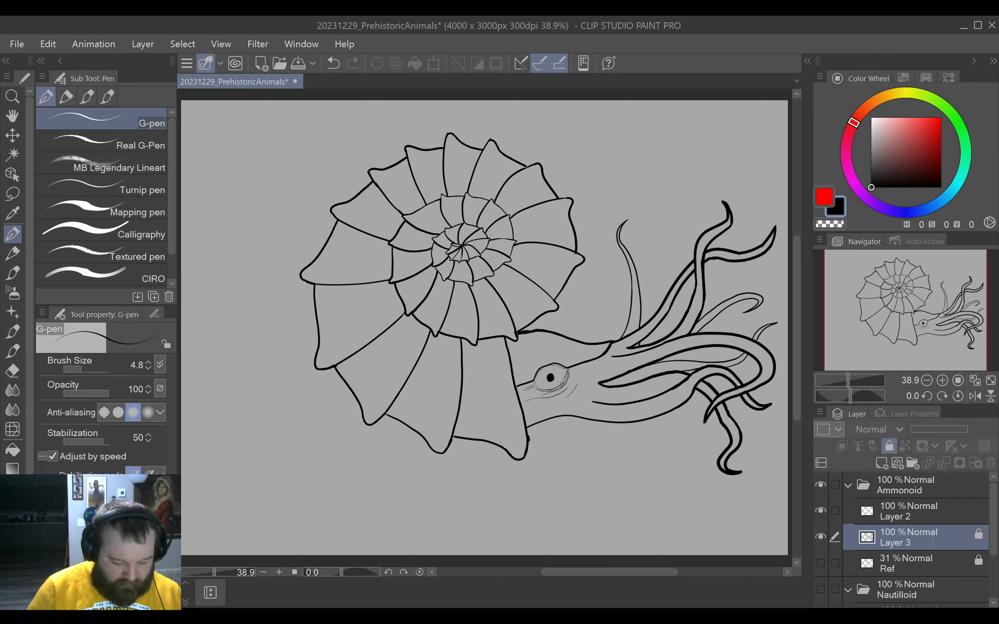
text(Lineart)
key(Return)
click(885, 507)
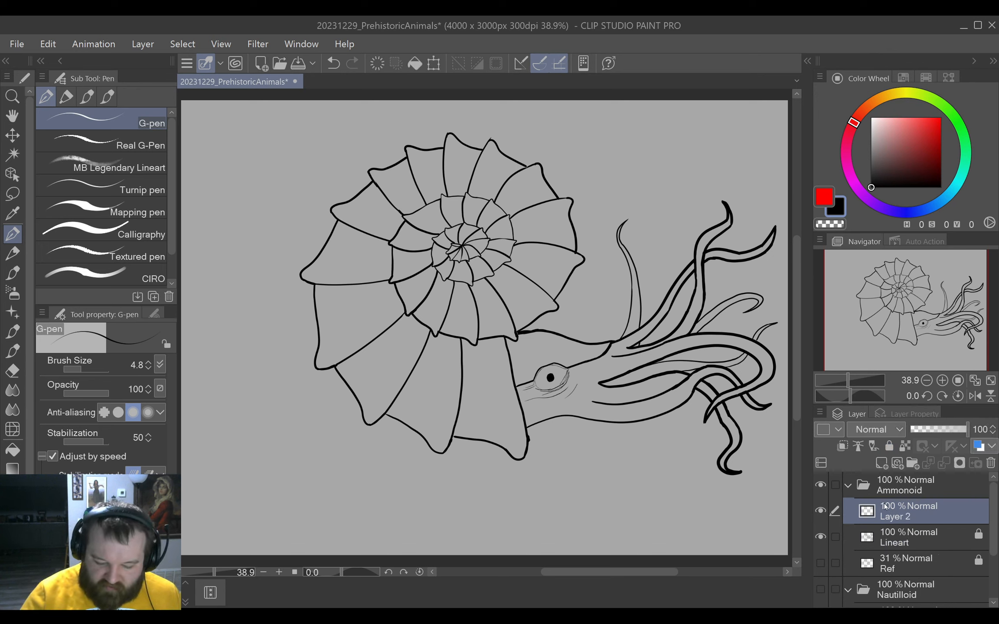
drag(888, 510, 918, 551)
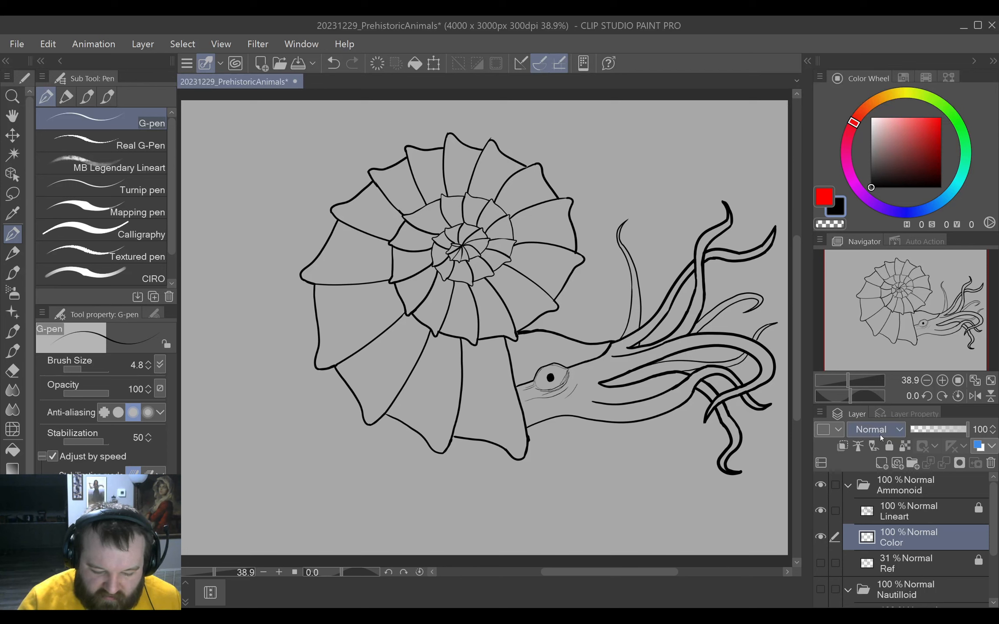
Select the whole ammonoid silhouette by auto-selecting the surrounding background with reference to all layers and inverting the selection.
click(907, 506)
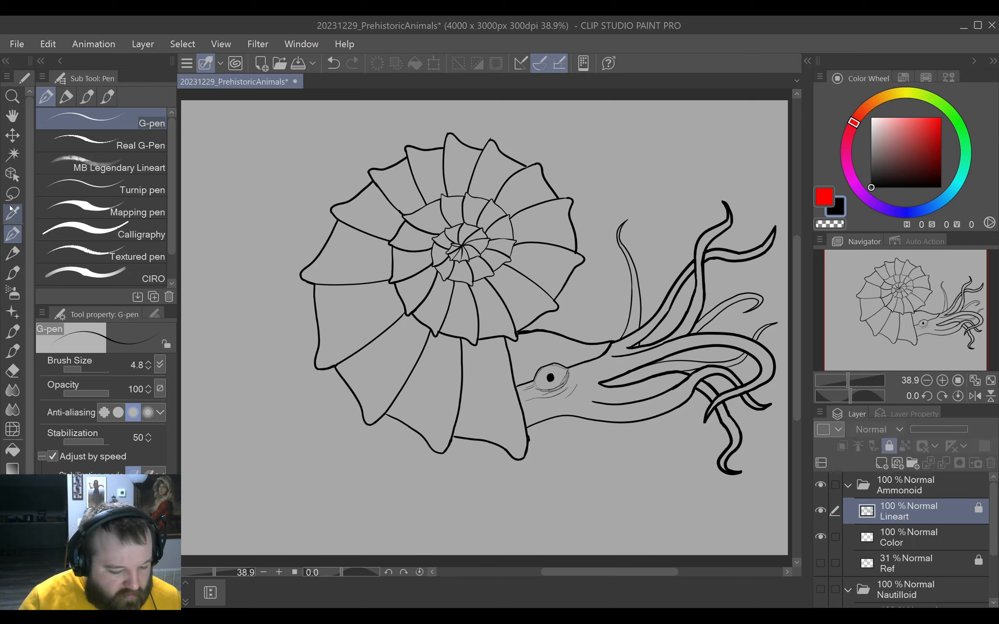
scroll(21, 403, down, 2)
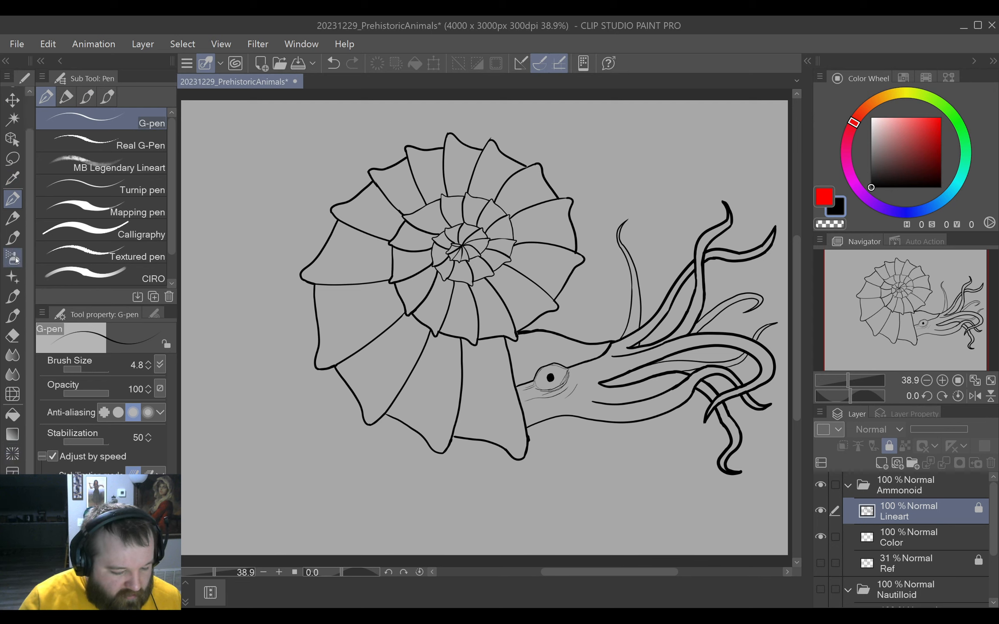
scroll(14, 218, up, 2)
click(12, 154)
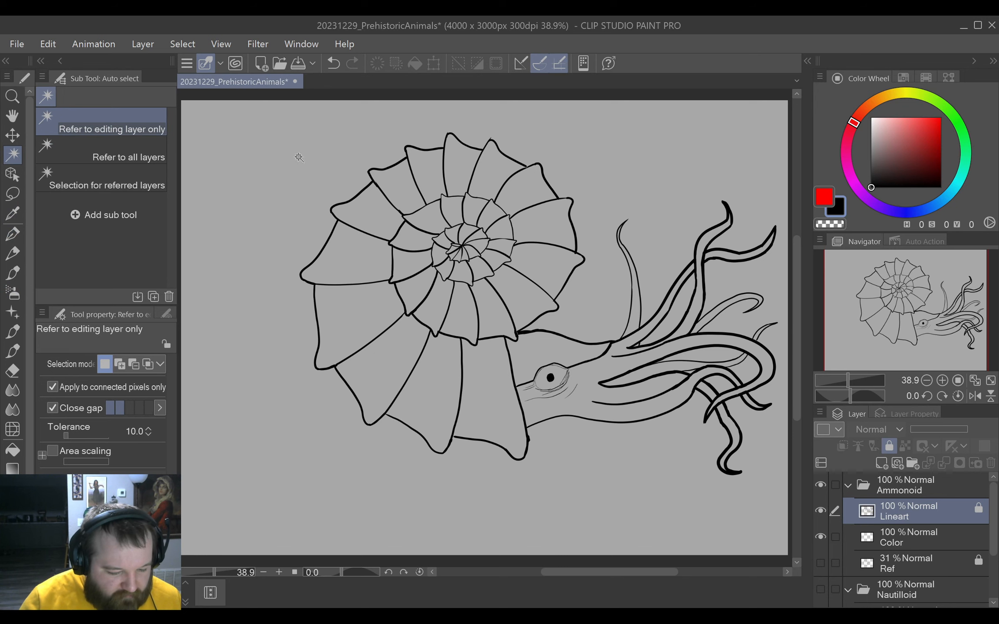
click(104, 151)
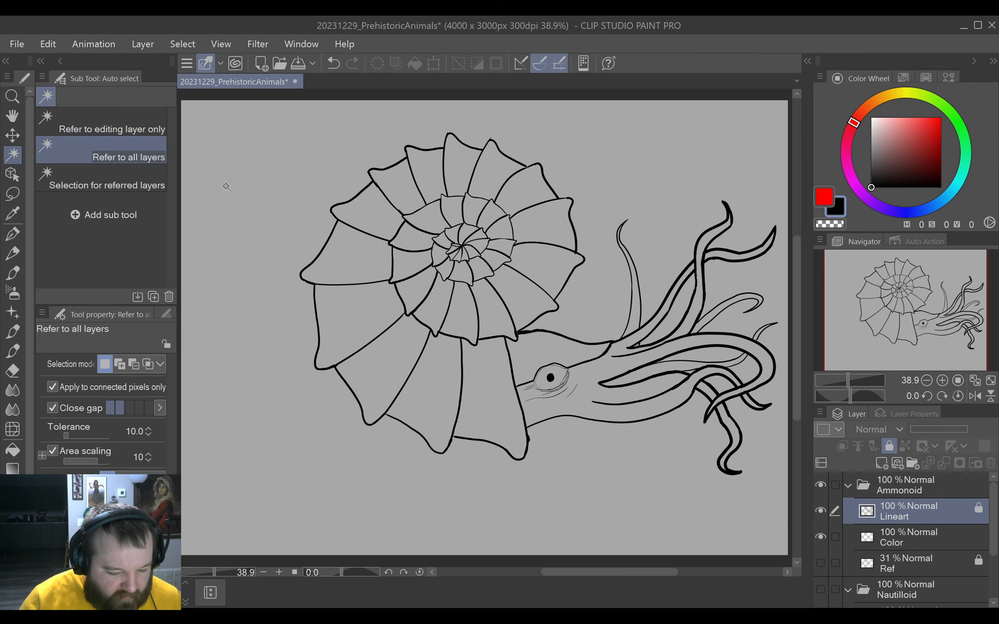
click(269, 181)
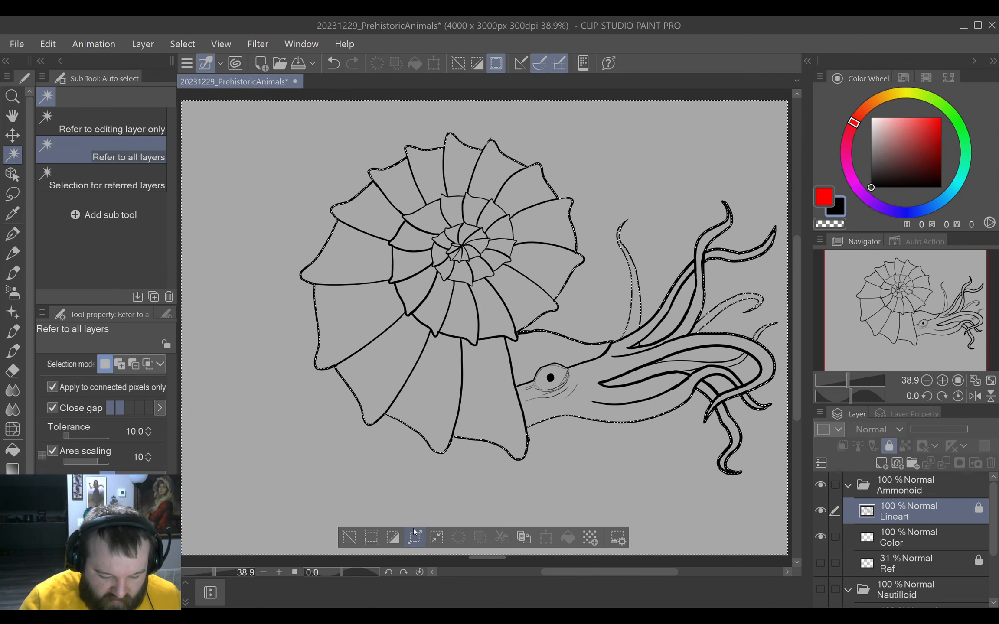
click(393, 538)
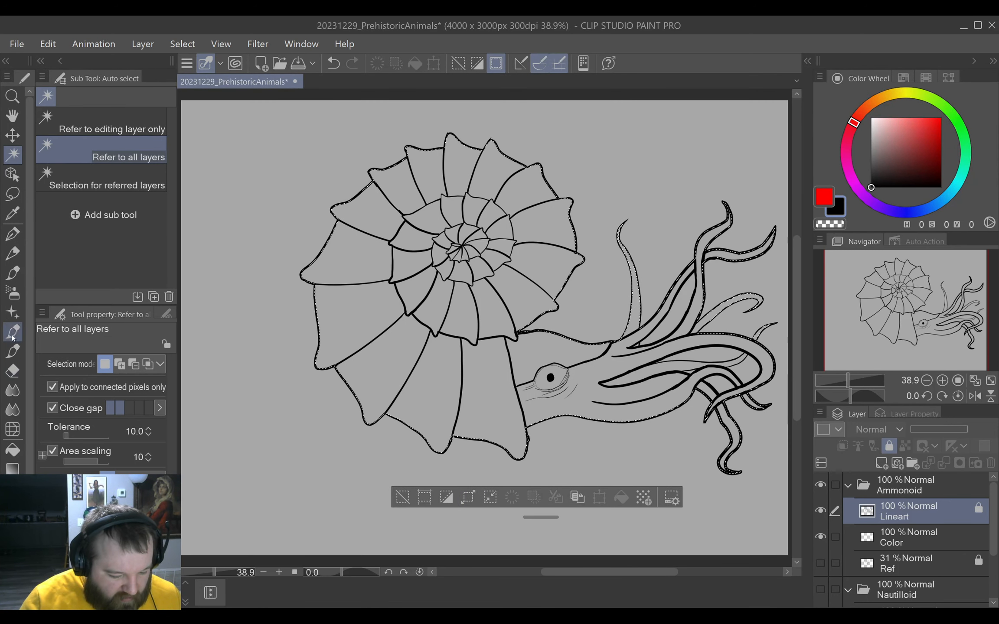
Fill the silhouette on the Color layer with dark golden yellow (H 47, S 100, V 68) and deselect.
scroll(13, 381, down, 1)
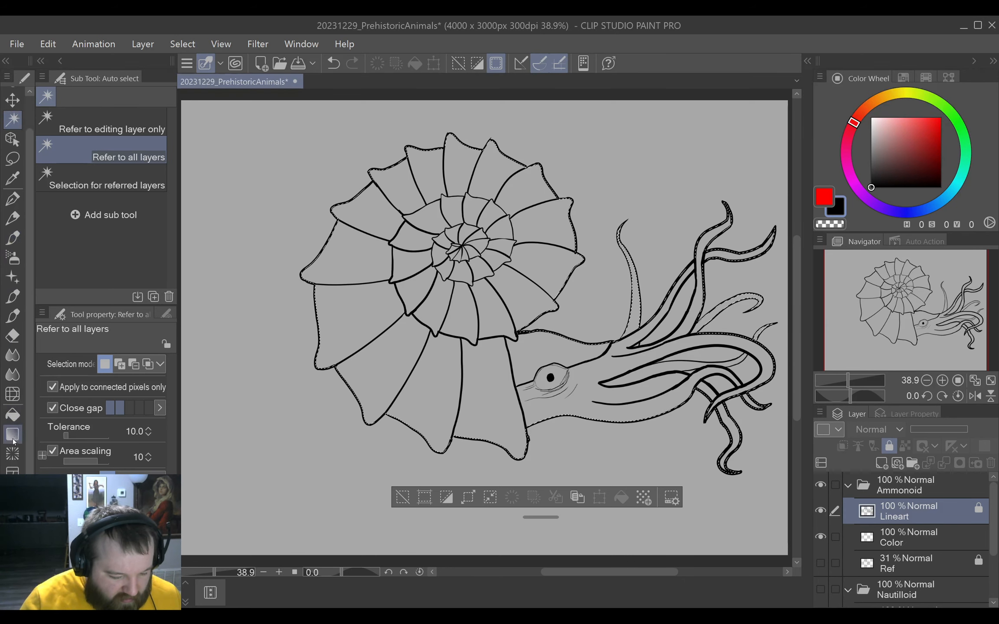
click(12, 414)
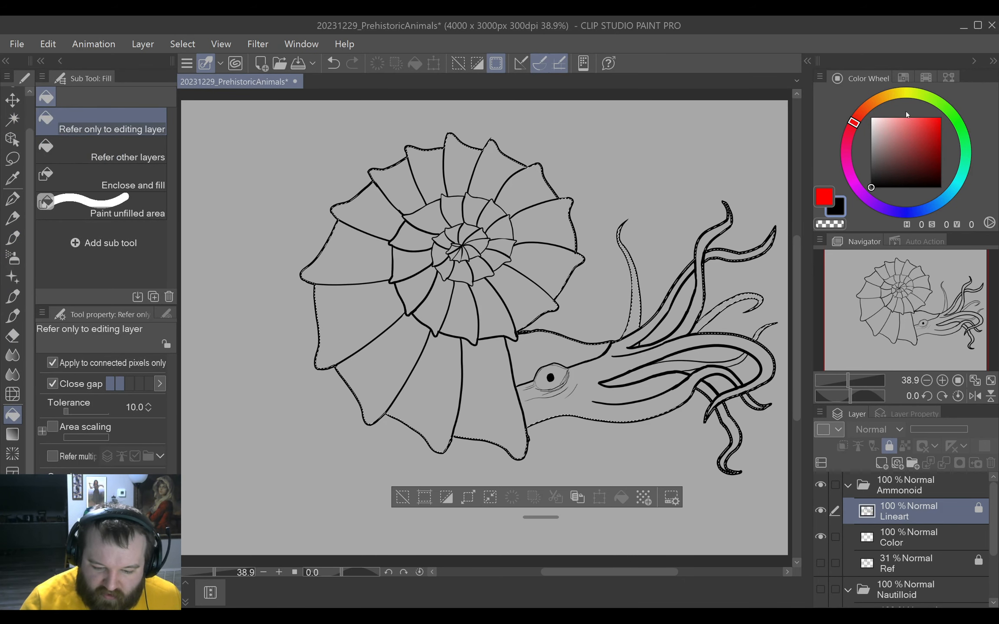
click(851, 125)
drag(851, 126, 892, 94)
drag(936, 157, 967, 140)
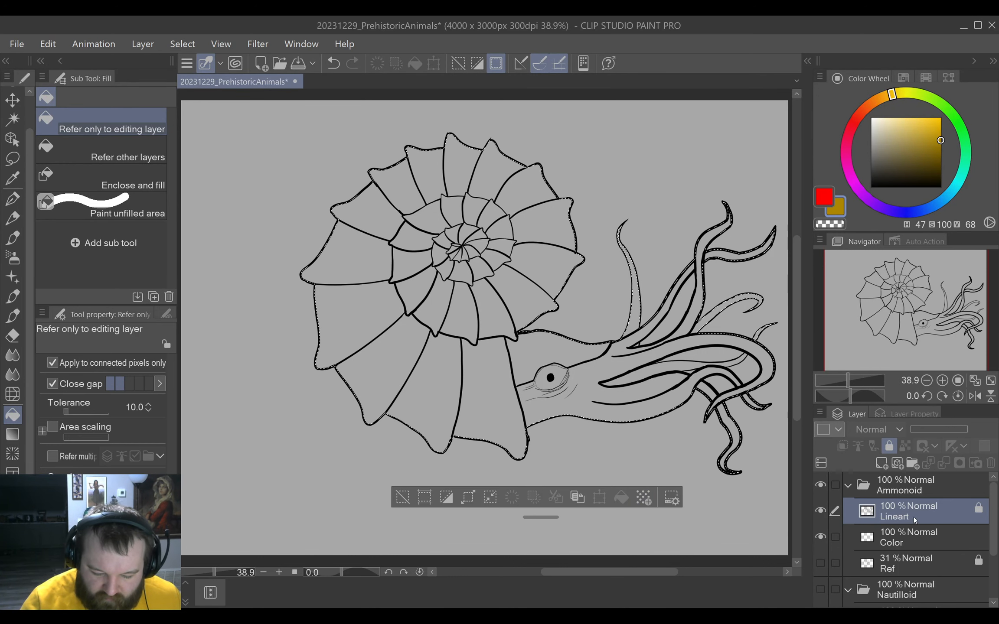
click(925, 536)
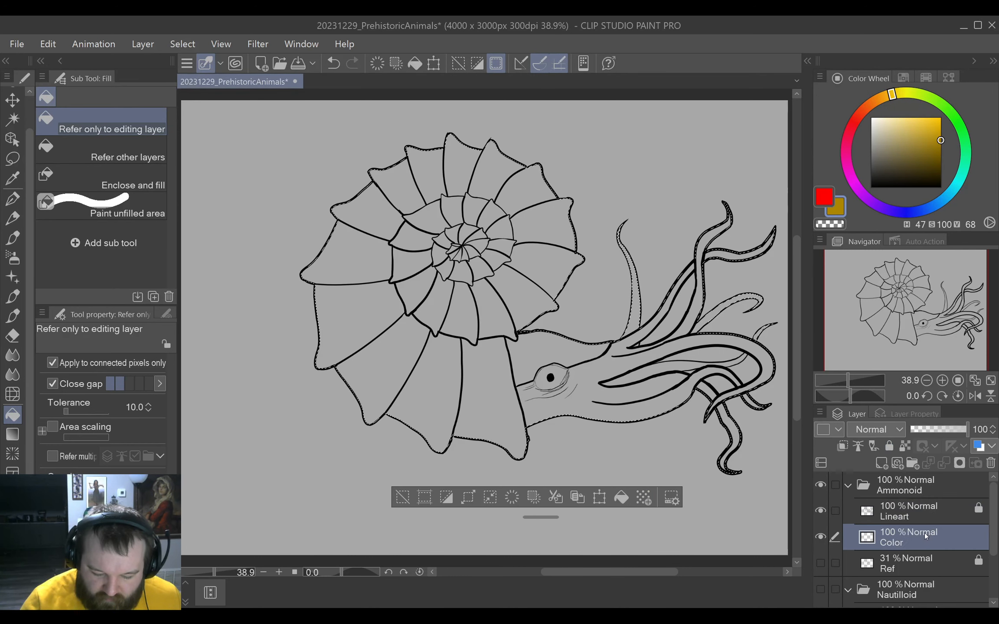
click(622, 498)
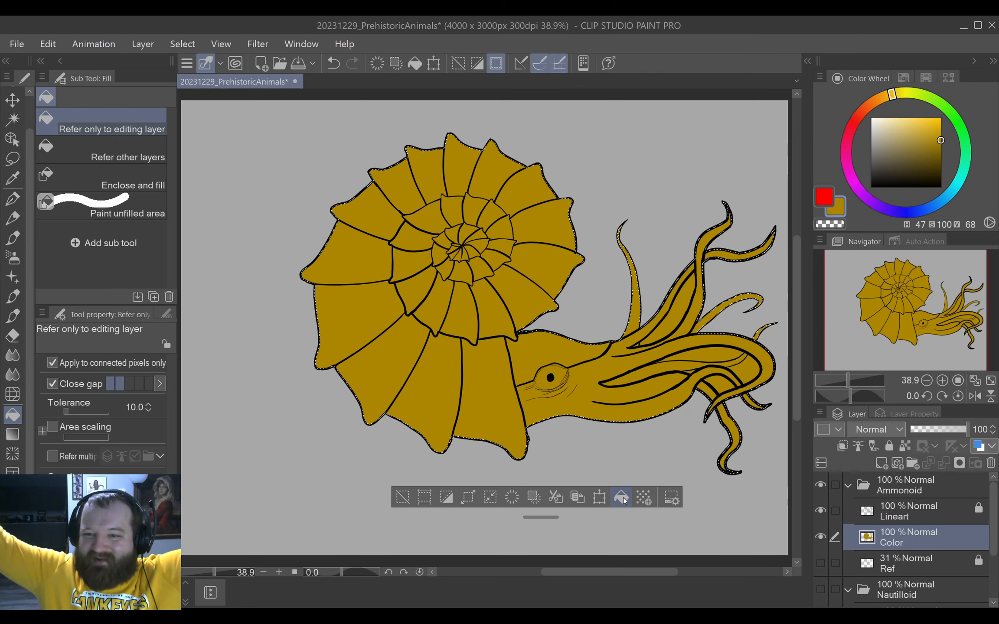
click(402, 495)
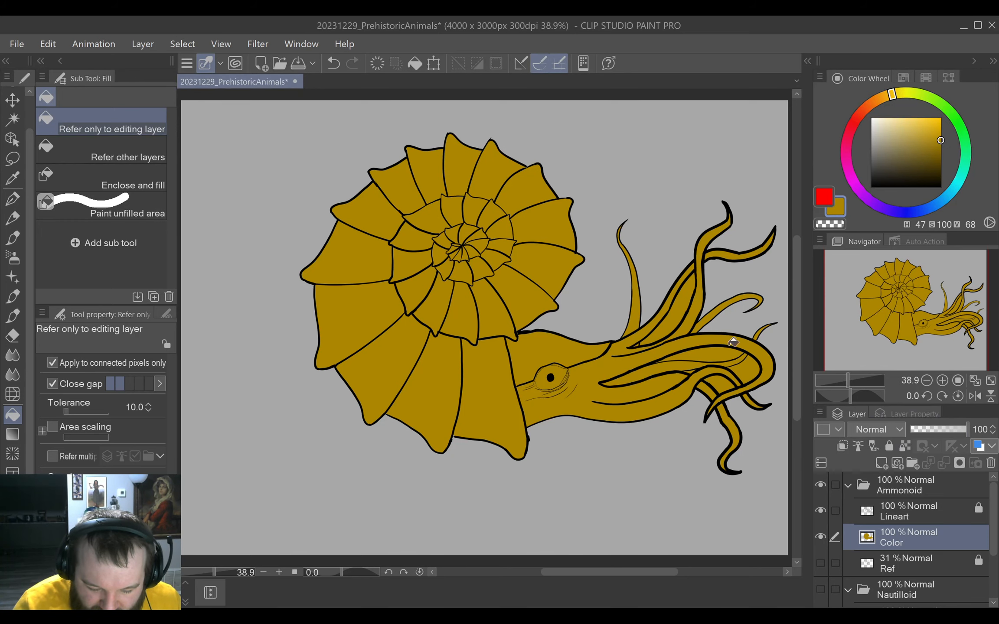
Auto-select the enclosed background gaps between the lower curling tentacles on the Color layer, referring to all layers.
scroll(731, 385, up, 1)
scroll(731, 384, up, 4)
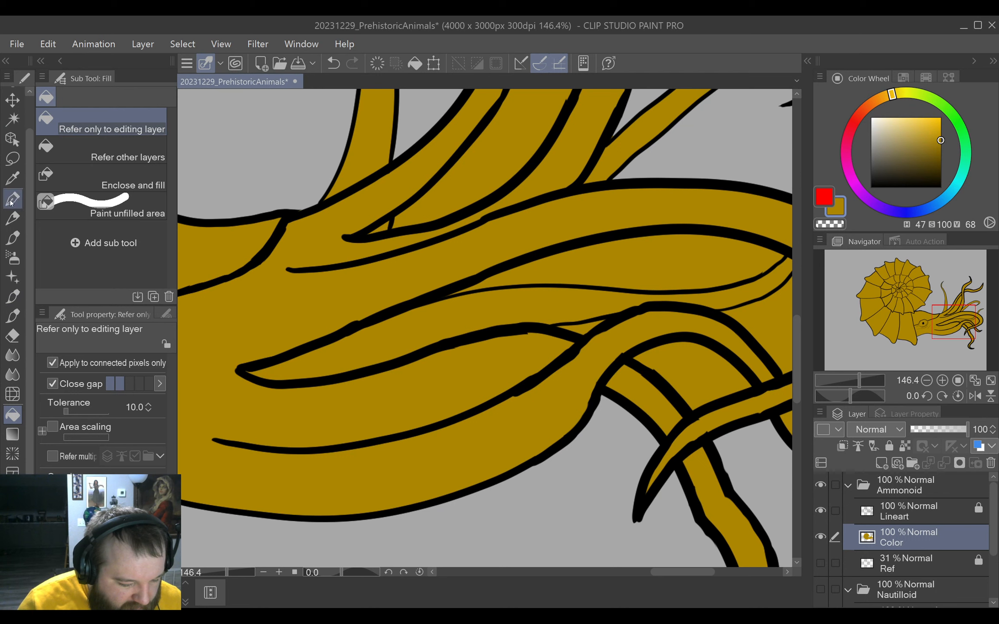
scroll(11, 202, up, 2)
click(13, 153)
click(683, 262)
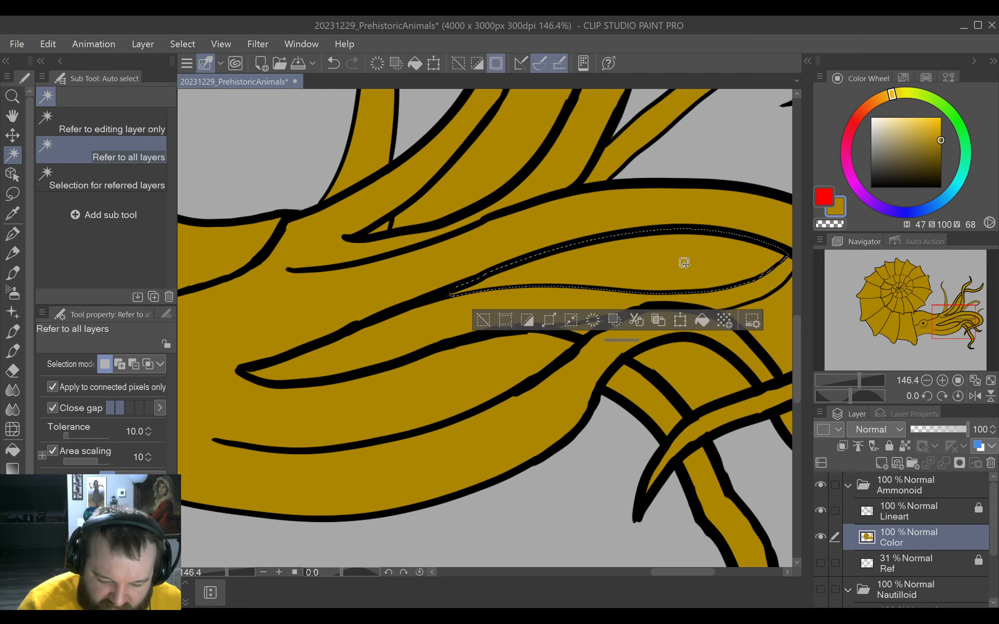
shift+click(781, 336)
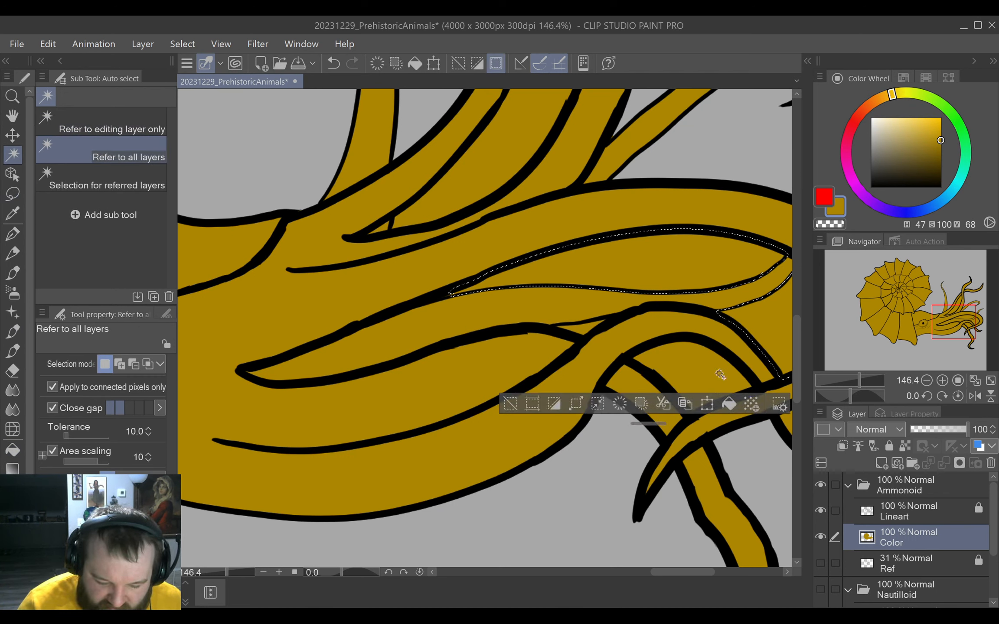
shift+click(720, 374)
shift+click(578, 327)
Add the gap between the upper tentacles to the selection, clear the golden fill from the gaps, and deselect.
scroll(630, 333, up, 1)
scroll(633, 334, down, 2)
scroll(522, 197, down, 5)
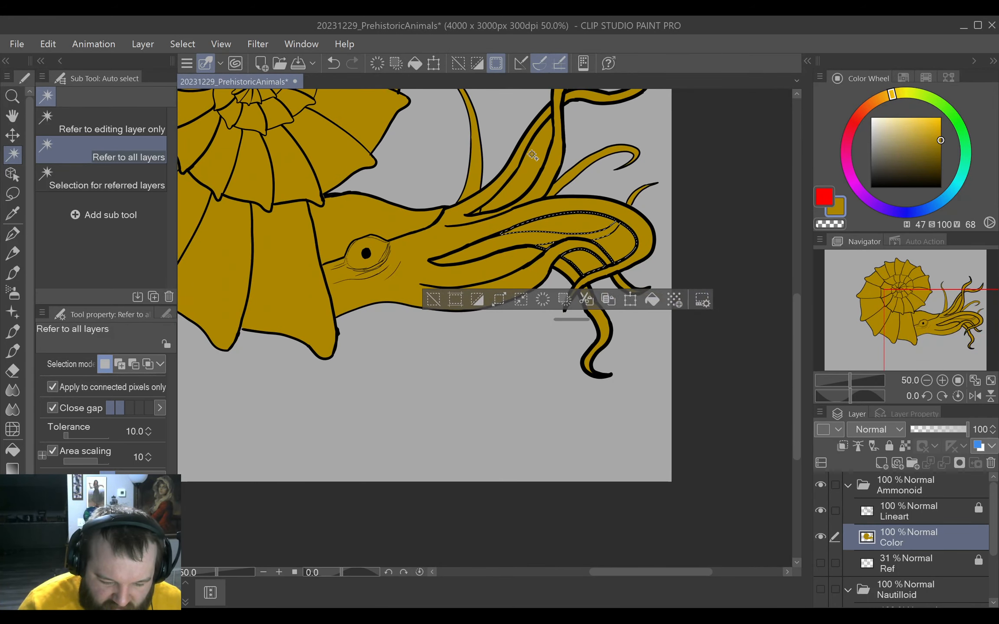
shift+click(532, 155)
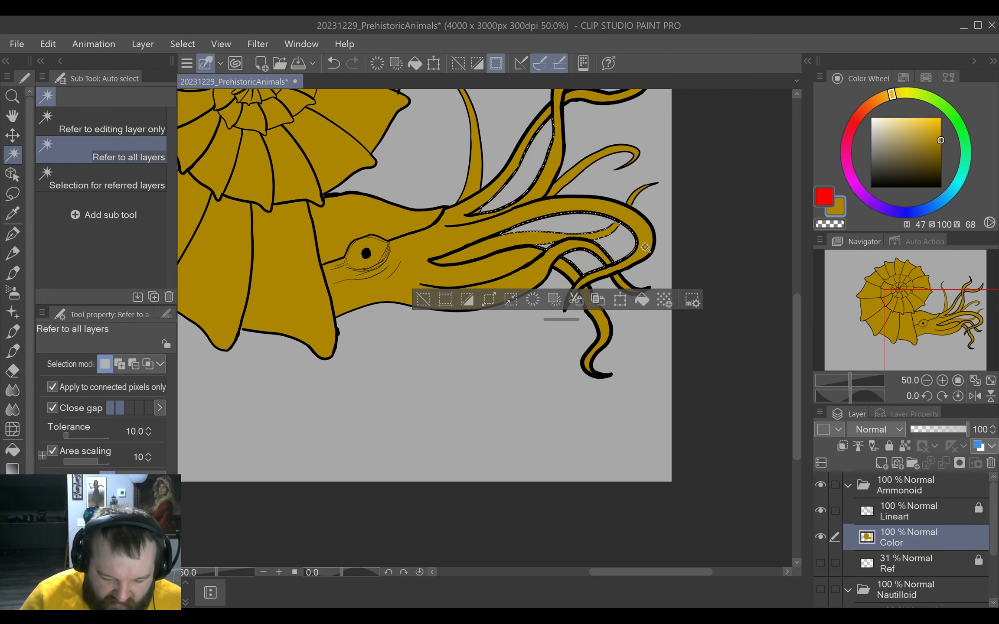
click(424, 300)
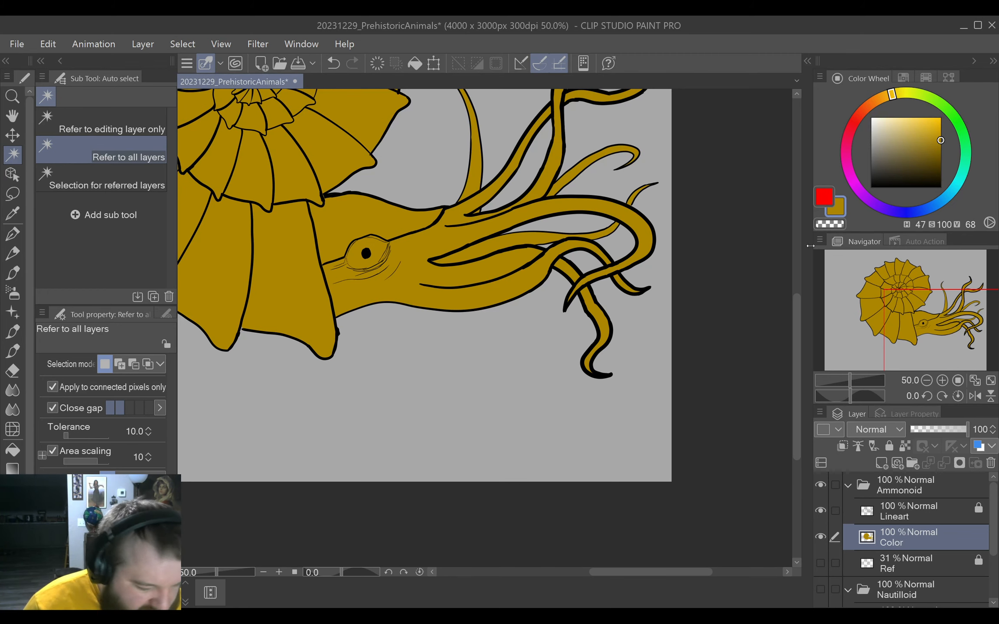
Lock the transparent pixels of the Color layer.
drag(532, 379, 591, 486)
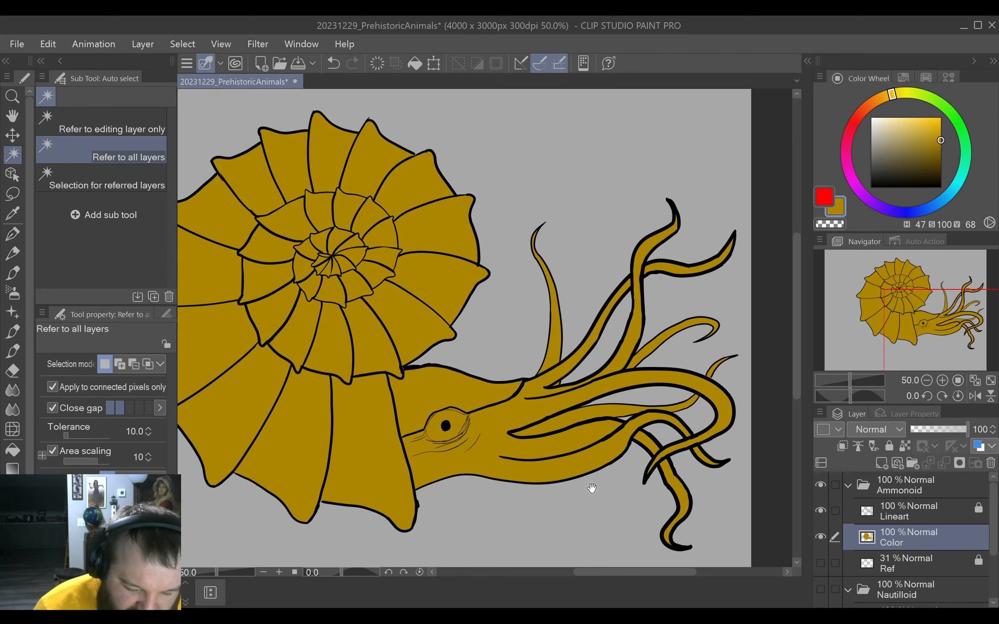
drag(615, 528, 530, 516)
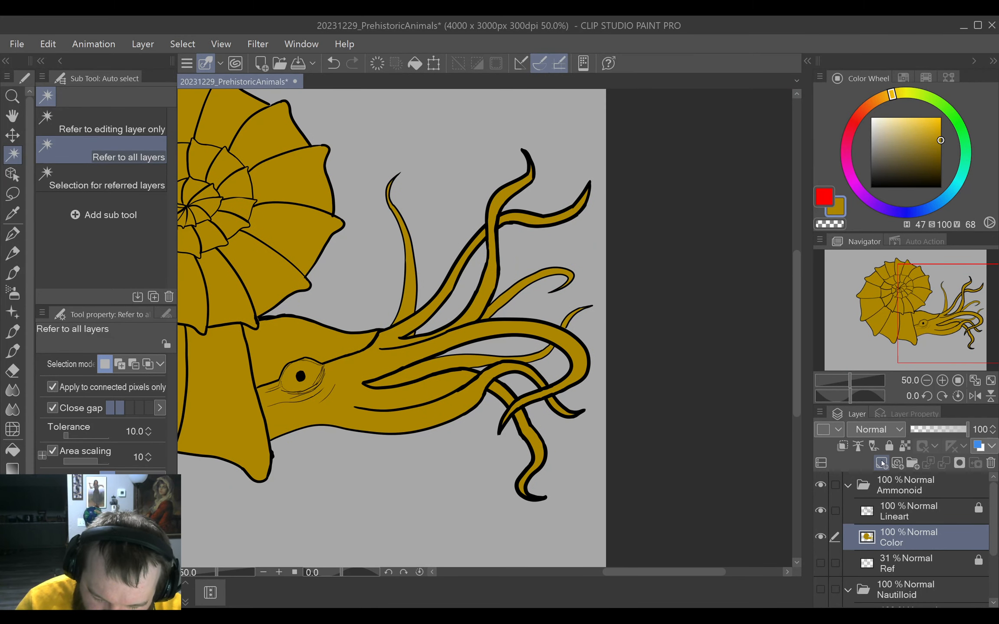
click(903, 446)
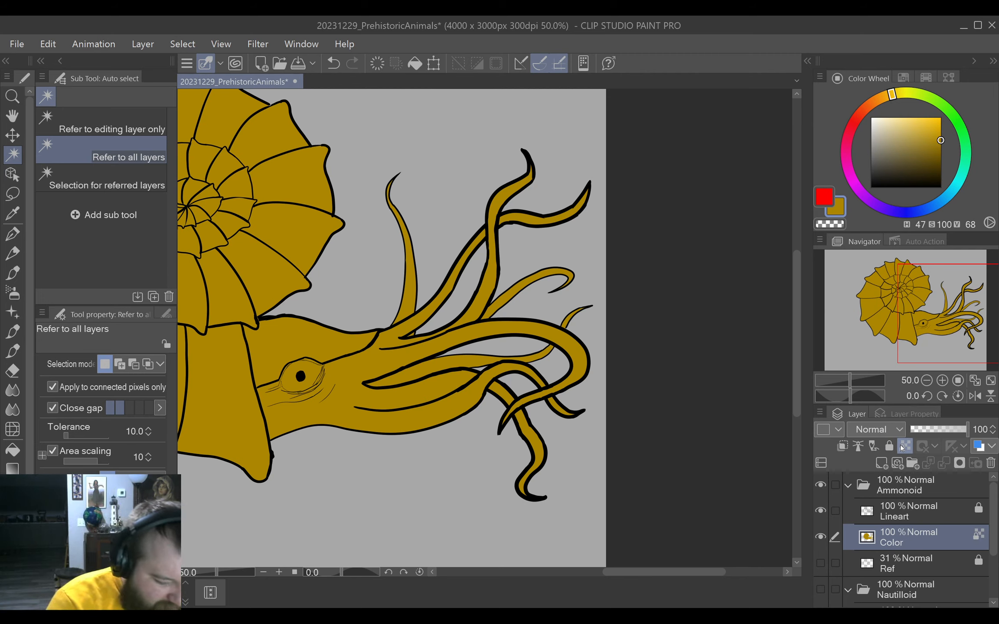
Choose the Round watercolor brush and pick a darker golden brown (H 47, S 100, V 53).
click(13, 273)
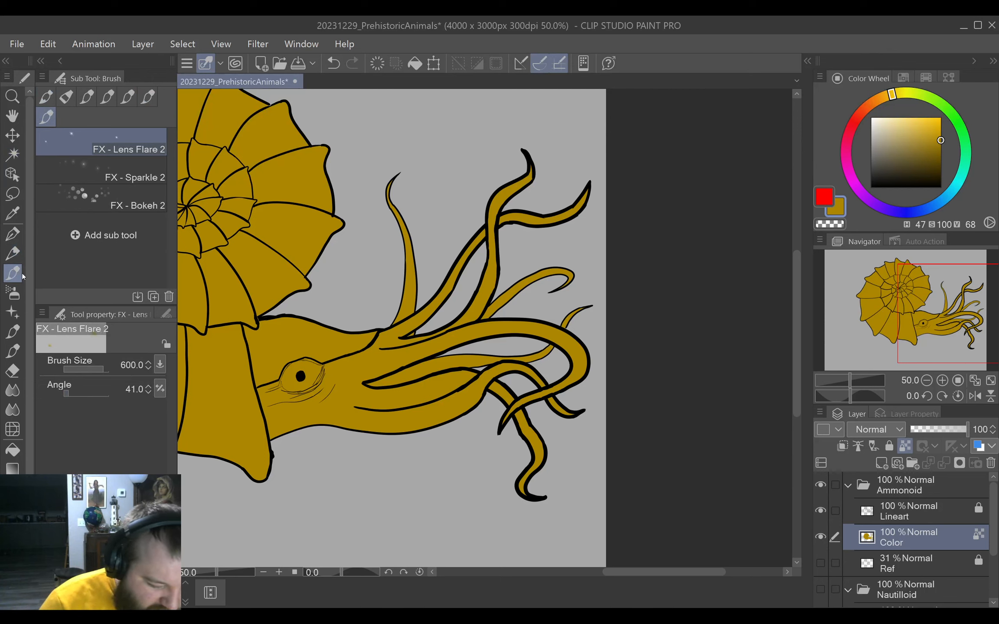
click(46, 96)
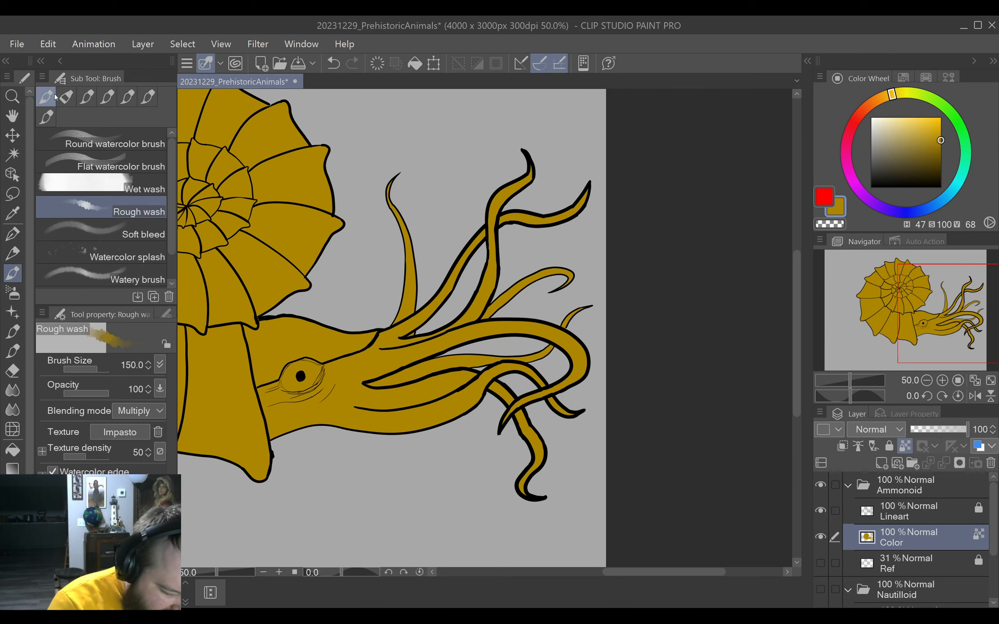
click(141, 158)
click(135, 136)
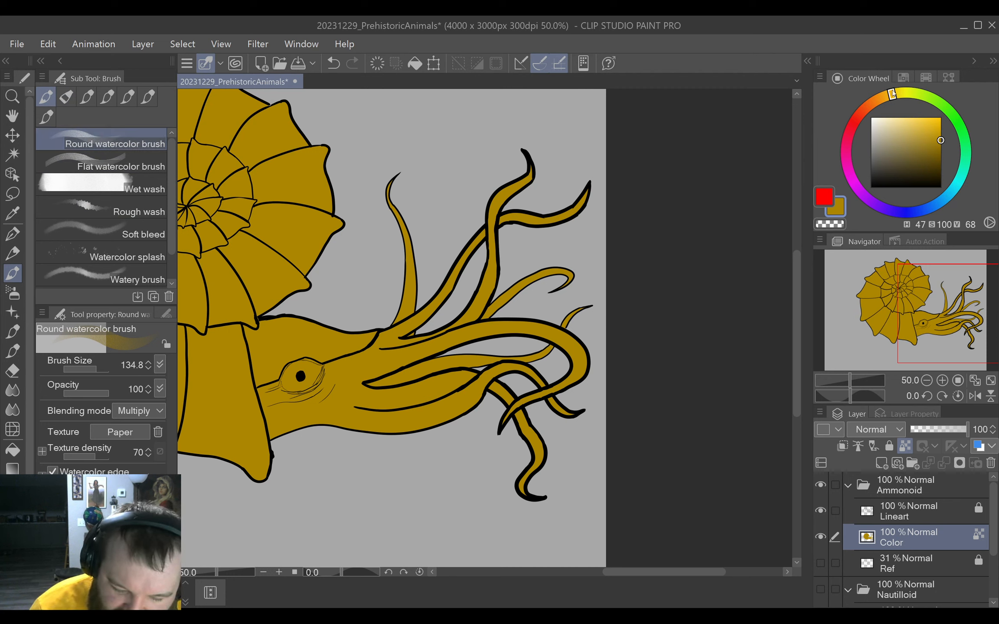
mouse_move(893, 94)
mouse_down()
mouse_move(871, 104)
mouse_move(878, 97)
mouse_up()
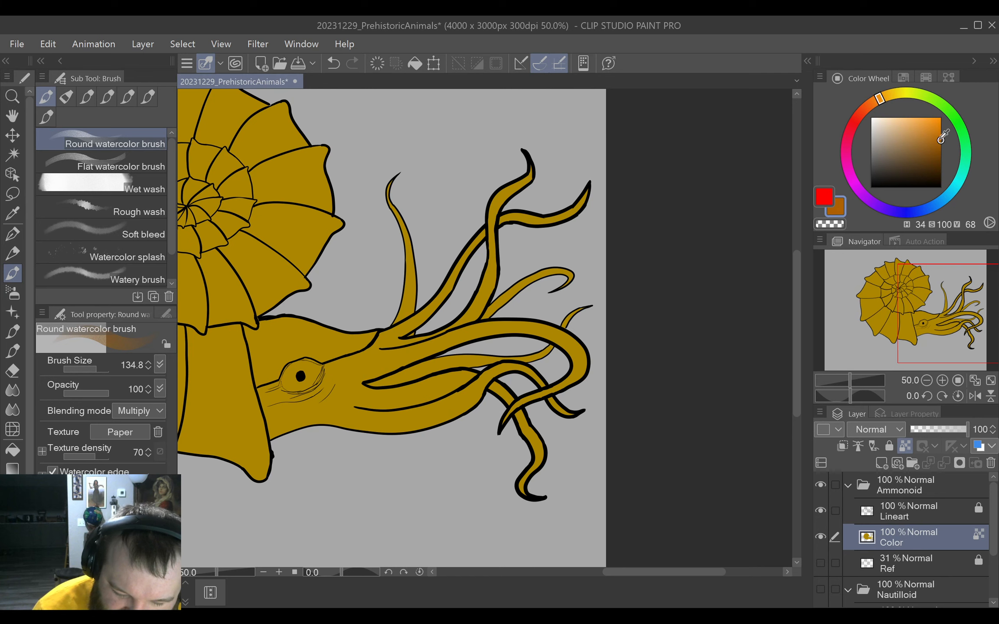
drag(940, 140, 940, 151)
drag(879, 96, 893, 93)
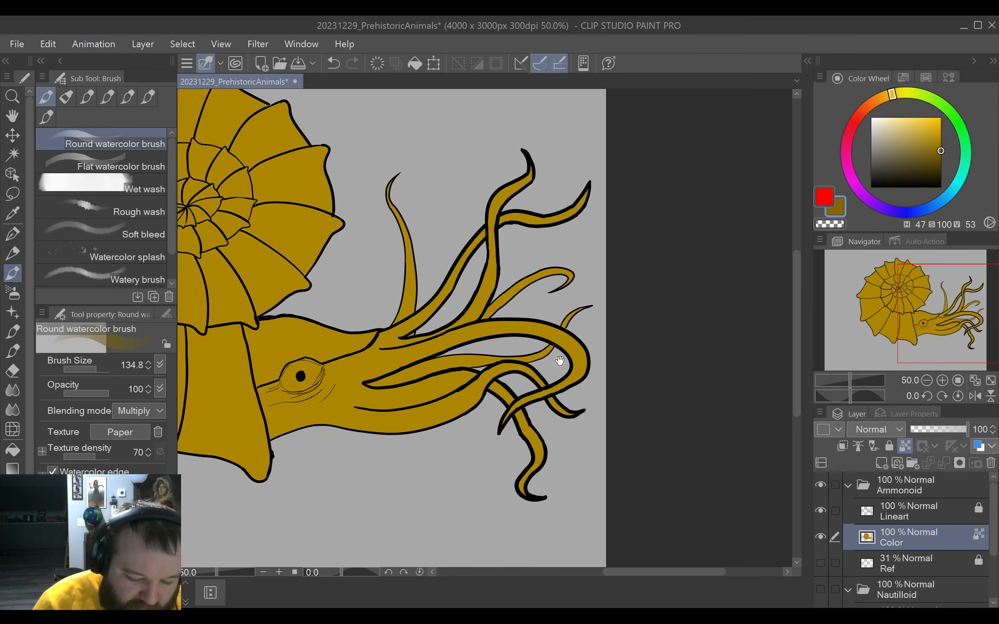
Try broad watercolor shading over the shell's upper outer whorl at brush size 339.8, add a smaller stroke at 132.5, and undo the strokes.
drag(557, 357, 654, 431)
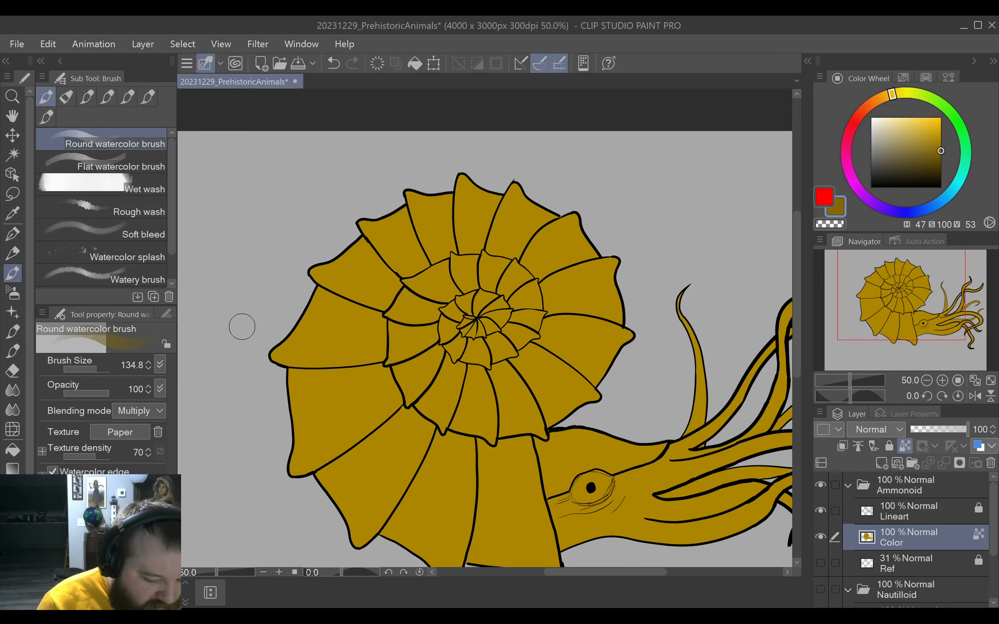
drag(211, 304, 236, 328)
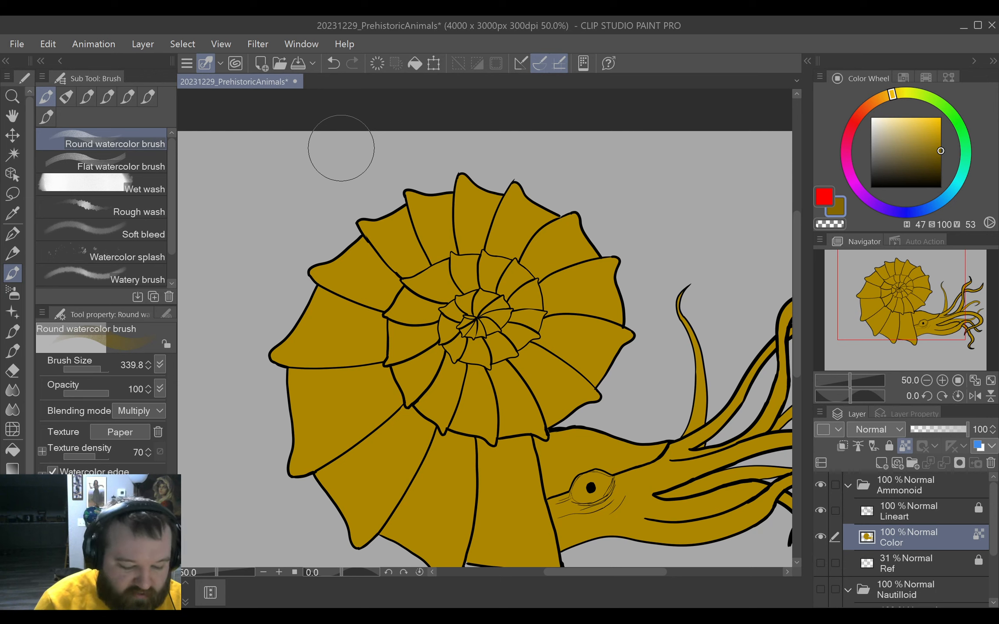
mouse_move(321, 198)
mouse_down()
mouse_move(340, 209)
mouse_move(300, 263)
mouse_move(401, 181)
mouse_move(412, 184)
mouse_move(346, 242)
mouse_move(266, 345)
mouse_move(339, 263)
mouse_move(477, 169)
mouse_move(351, 276)
mouse_move(320, 310)
mouse_move(311, 344)
mouse_up()
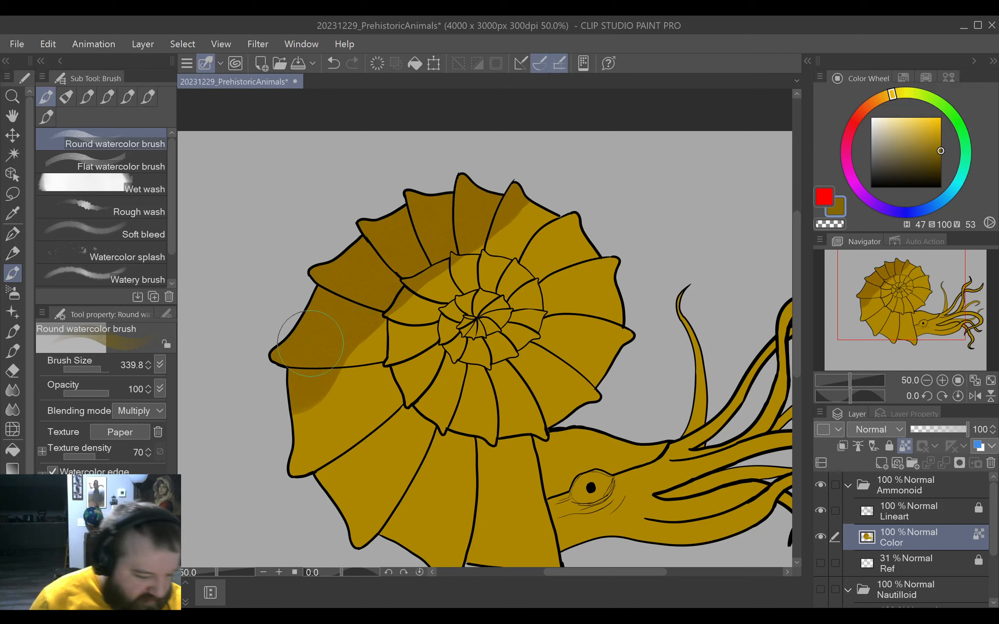
ctrl+alt+drag(260, 287, 244, 275)
mouse_move(366, 361)
mouse_down()
mouse_move(320, 436)
mouse_move(389, 348)
mouse_up()
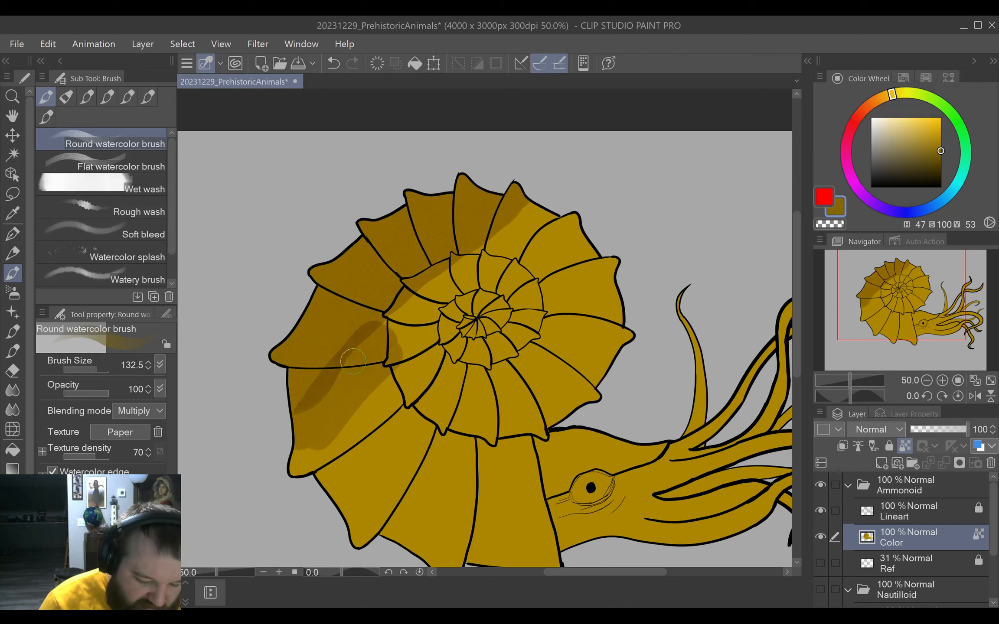
key(ctrl+z)
key(ctrl+z)
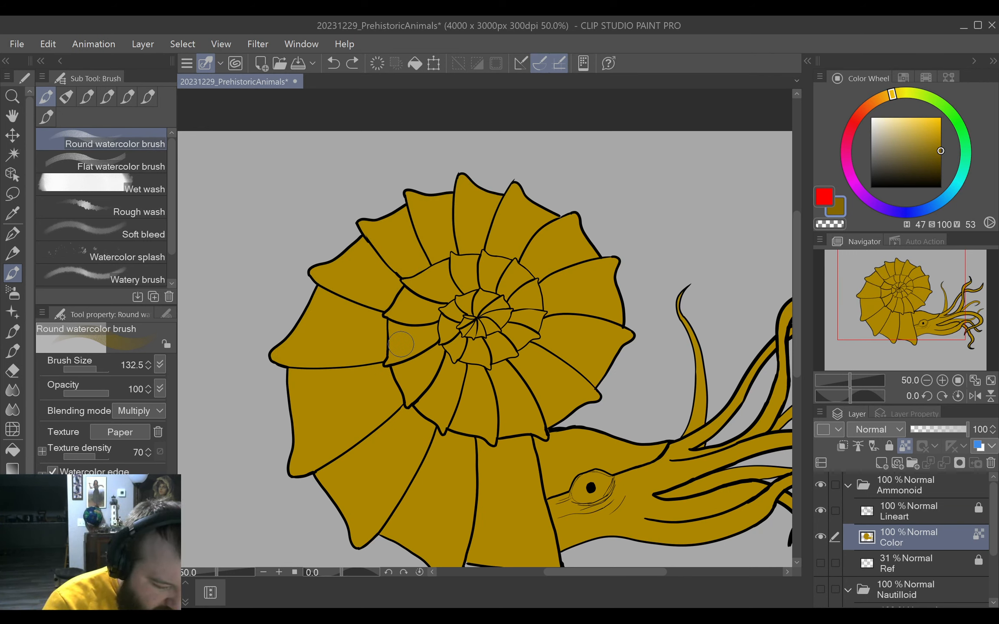
Switch to the Round mixing brush, test a stroke on the shell, and darken the color to H 47, S 100, V 36.
click(66, 96)
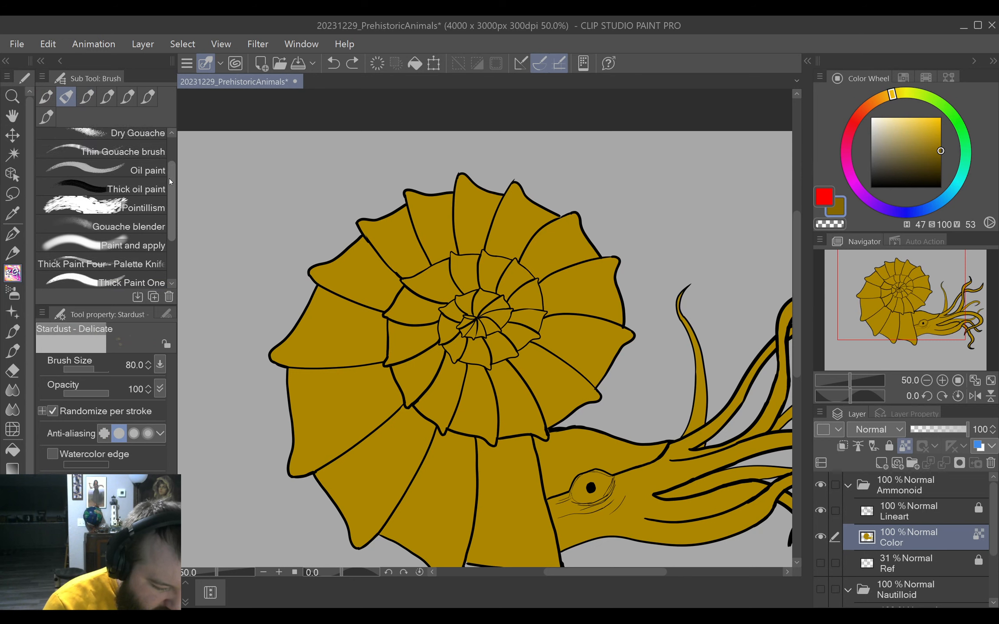
scroll(170, 182, up, 3)
click(130, 138)
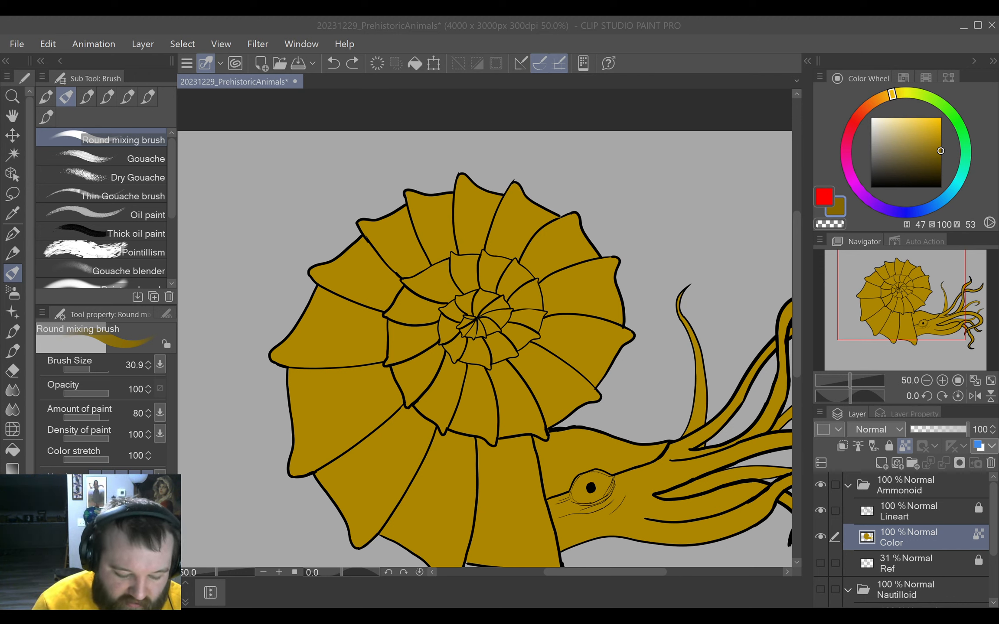
drag(456, 425, 474, 420)
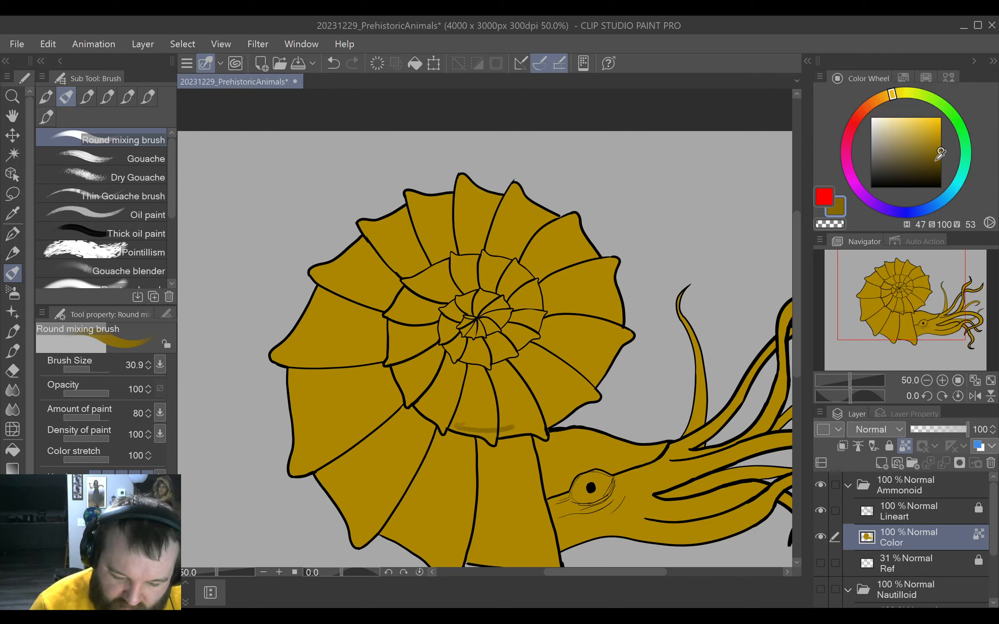
mouse_move(943, 157)
mouse_down()
mouse_move(947, 167)
mouse_move(959, 161)
mouse_up()
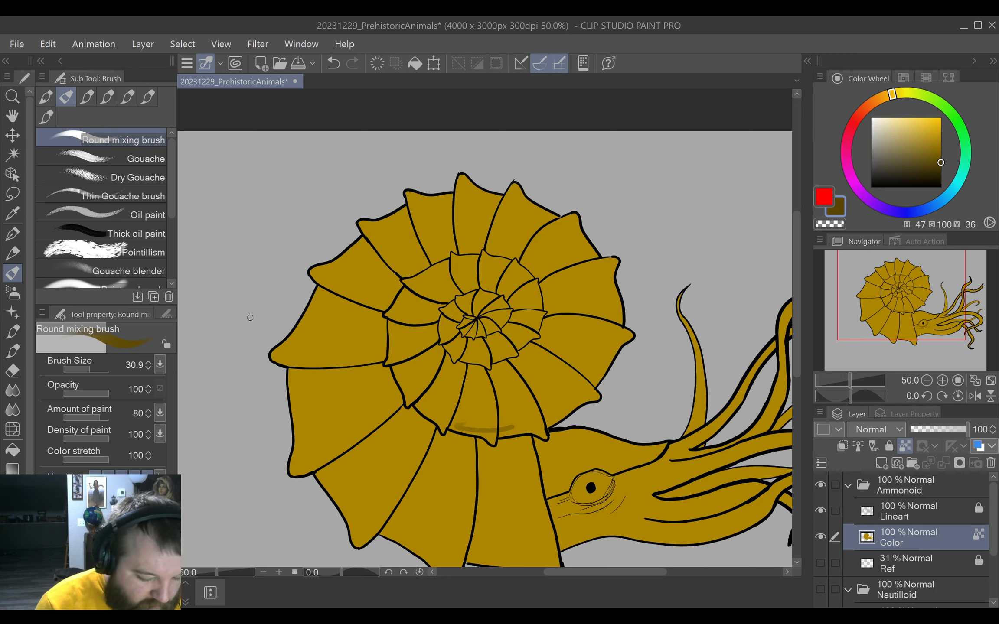
Paint a dark brown band along the shell's upper outer rim and around the next whorl's edge at brush size 99.
ctrl+alt+drag(252, 316, 263, 315)
mouse_move(275, 363)
mouse_down()
mouse_move(321, 268)
mouse_move(368, 225)
mouse_move(412, 195)
mouse_move(479, 181)
mouse_move(566, 213)
mouse_move(619, 268)
mouse_move(627, 333)
mouse_move(599, 399)
mouse_up()
mouse_move(455, 427)
mouse_down()
mouse_move(504, 439)
mouse_move(555, 426)
mouse_move(604, 383)
mouse_up()
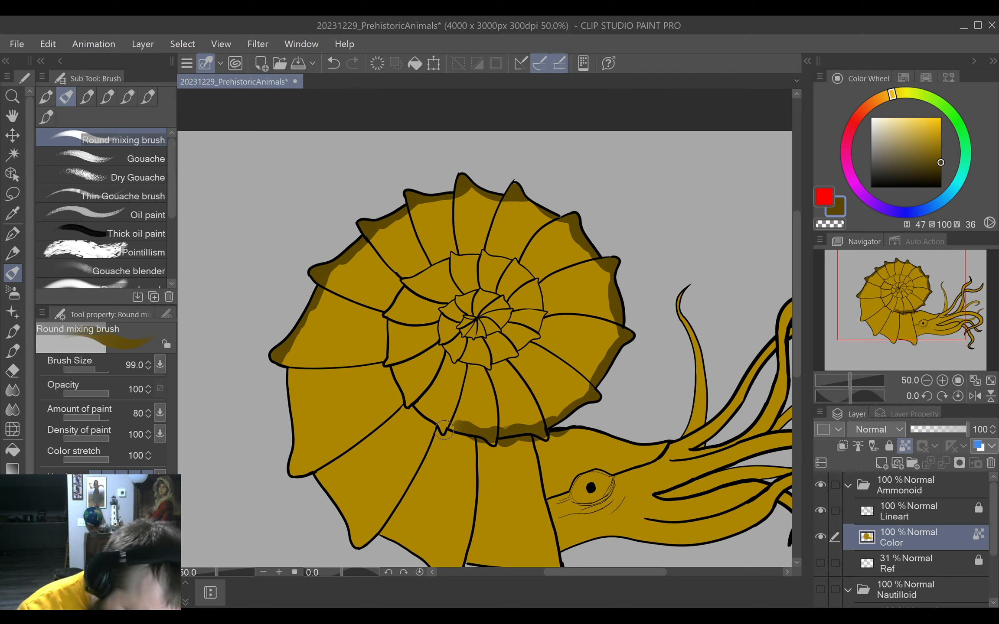
mouse_move(443, 429)
mouse_down()
mouse_move(408, 400)
mouse_move(392, 364)
mouse_move(390, 319)
mouse_move(409, 282)
mouse_move(484, 253)
mouse_move(547, 291)
mouse_up()
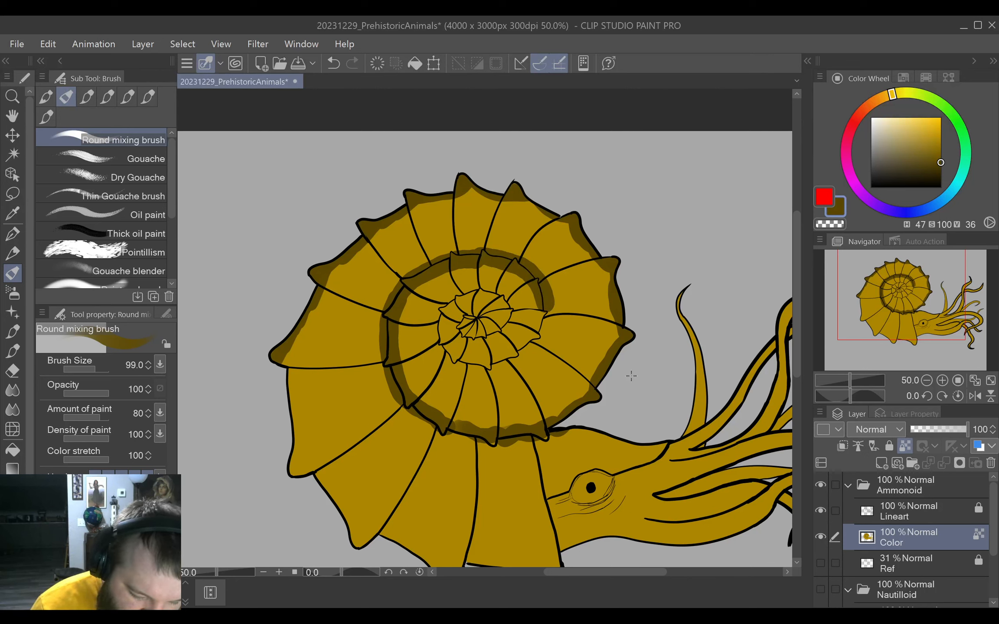
Continue the dark brown band inward along the edges of the innermost whorls at brush size 66.8.
key(bracketright)
key(bracketright)
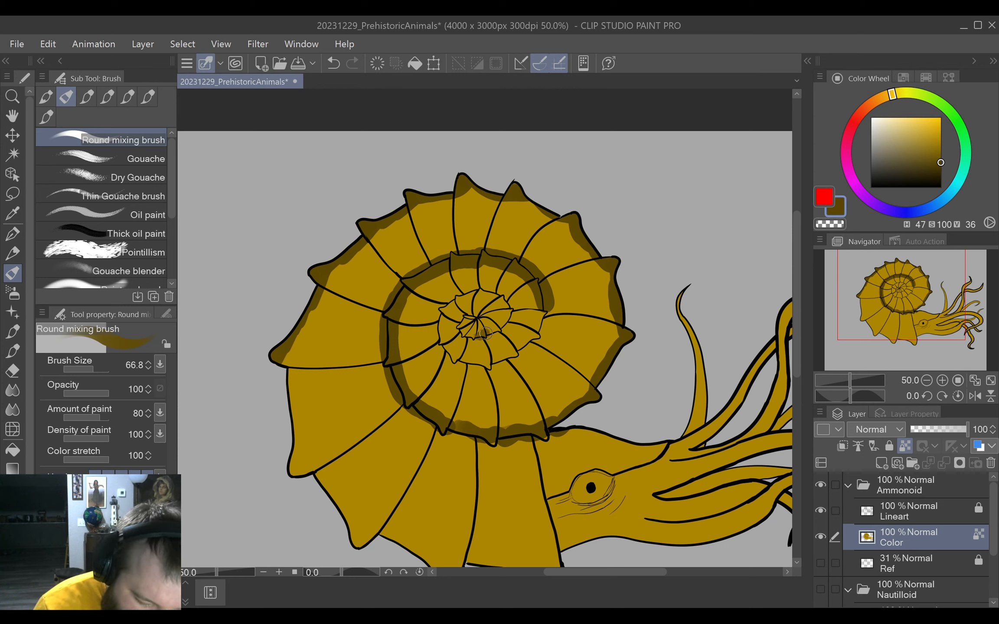
mouse_move(485, 334)
mouse_down()
mouse_move(506, 317)
mouse_move(497, 296)
mouse_up()
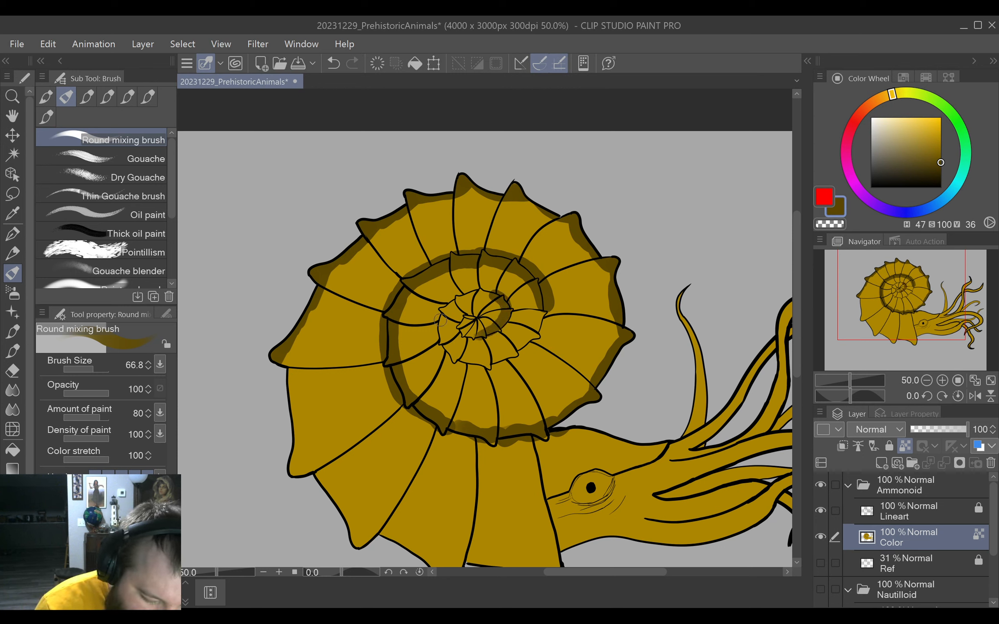
mouse_move(440, 320)
mouse_down()
mouse_move(448, 303)
mouse_move(486, 297)
mouse_up()
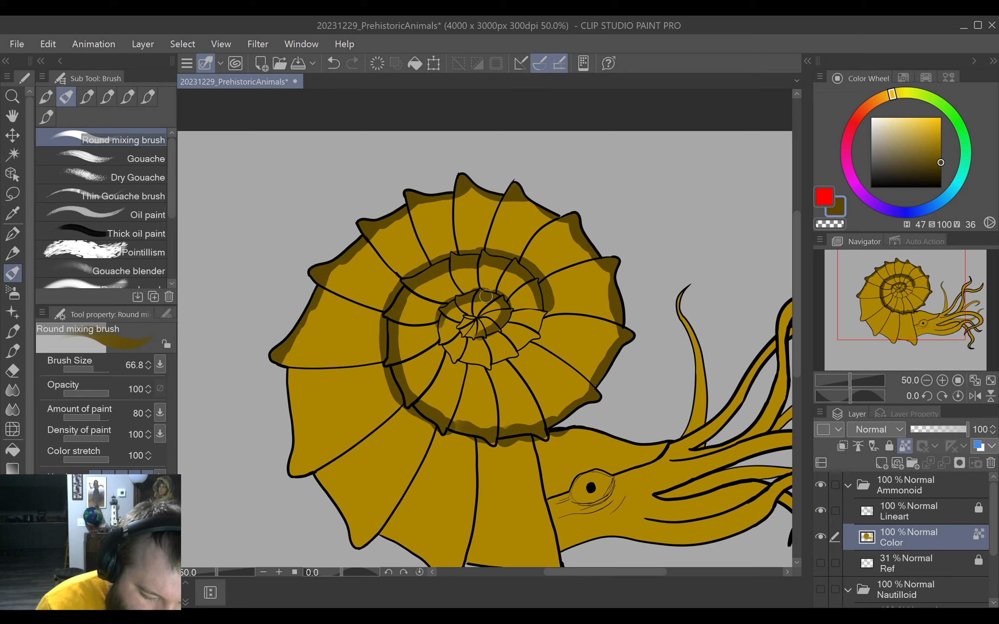
mouse_move(441, 324)
mouse_down()
mouse_move(472, 355)
mouse_move(450, 355)
mouse_move(467, 362)
mouse_move(483, 360)
mouse_move(453, 358)
mouse_move(493, 361)
mouse_move(514, 348)
mouse_move(501, 359)
mouse_move(545, 323)
mouse_up()
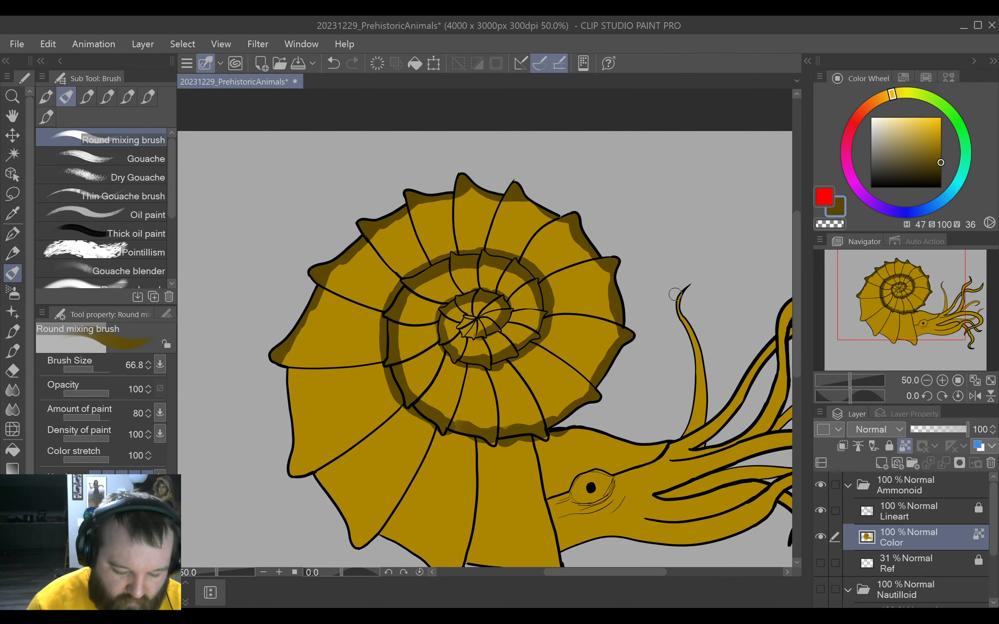
Paint the dark brown band along the outer rim of the shell's large lower segments at brush size 169.
scroll(675, 294, down, 1)
drag(600, 313, 628, 313)
drag(526, 283, 687, 391)
drag(267, 299, 286, 319)
scroll(286, 329, down, 2)
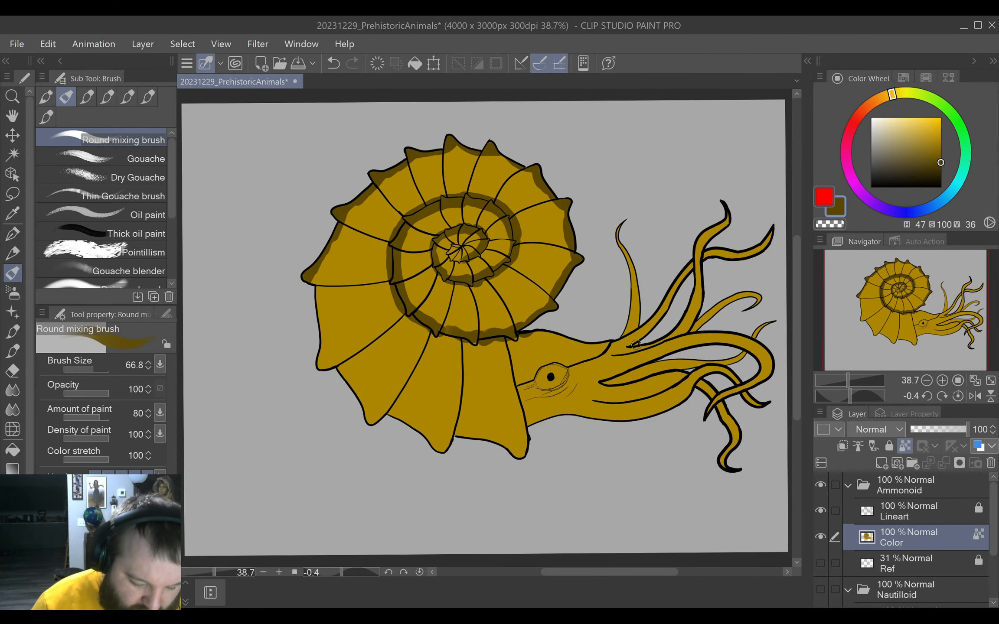
click(423, 573)
mouse_move(293, 372)
mouse_down()
mouse_move(304, 374)
mouse_move(316, 417)
mouse_move(303, 397)
mouse_up()
mouse_move(339, 274)
mouse_down()
mouse_move(349, 384)
mouse_move(379, 448)
mouse_move(445, 496)
mouse_move(540, 530)
mouse_move(620, 529)
mouse_up()
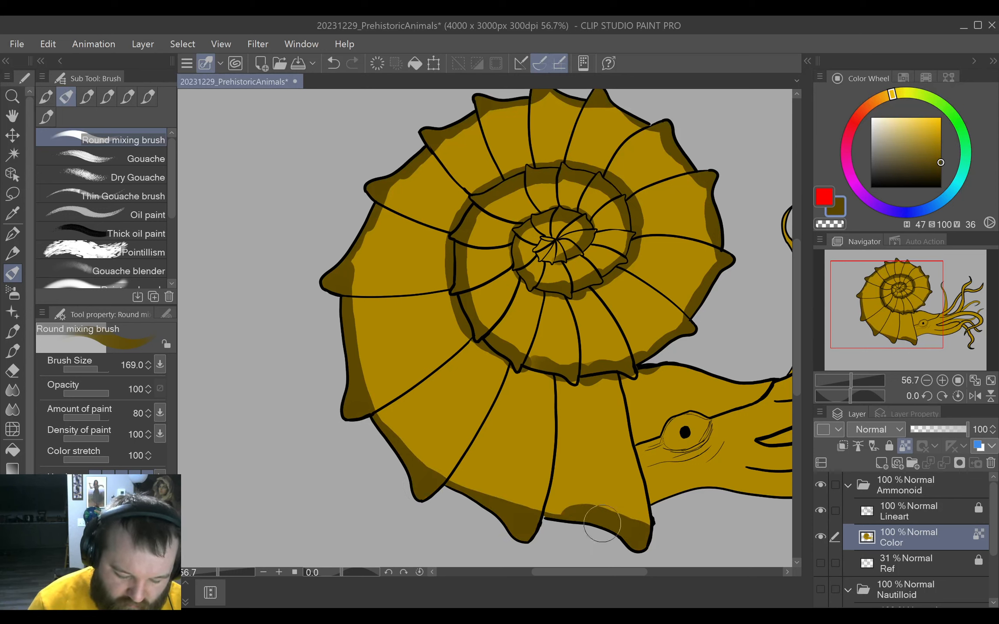
Widen the dark brown band around the outer whorl's spiked rim, down to the whorl edge beside the head.
mouse_move(498, 512)
mouse_down()
mouse_move(624, 531)
mouse_move(623, 511)
mouse_move(635, 531)
mouse_move(640, 512)
mouse_move(632, 535)
mouse_move(497, 504)
mouse_move(401, 444)
mouse_move(365, 380)
mouse_move(354, 306)
mouse_move(361, 217)
mouse_move(429, 145)
mouse_move(384, 246)
mouse_move(433, 398)
mouse_move(414, 269)
mouse_move(434, 268)
mouse_move(458, 456)
mouse_up()
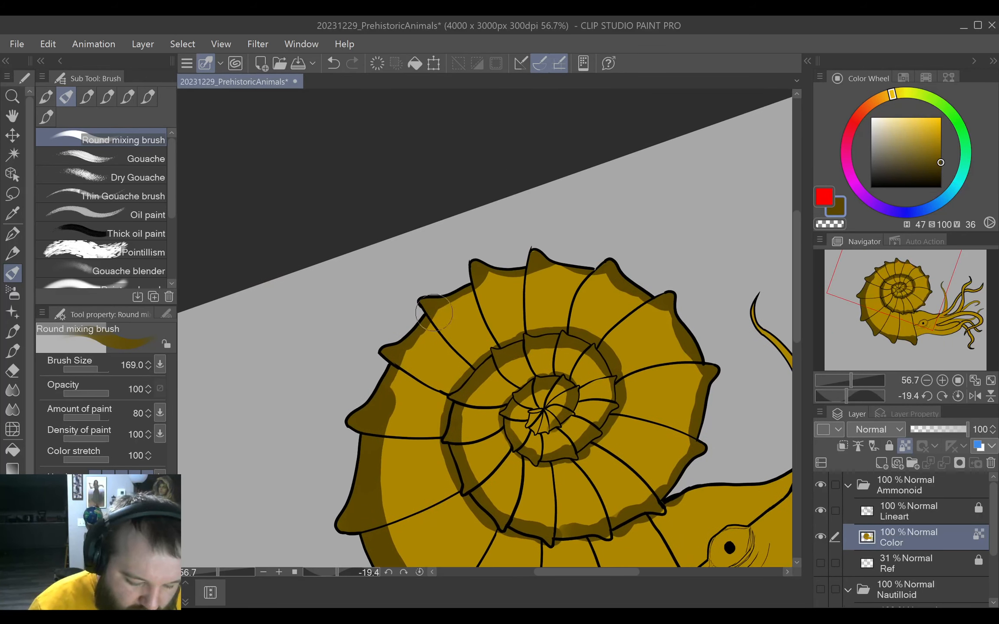
mouse_move(362, 418)
mouse_down()
mouse_move(415, 330)
mouse_move(486, 278)
mouse_move(613, 223)
mouse_up()
mouse_move(533, 262)
mouse_down()
mouse_move(631, 283)
mouse_move(699, 323)
mouse_up()
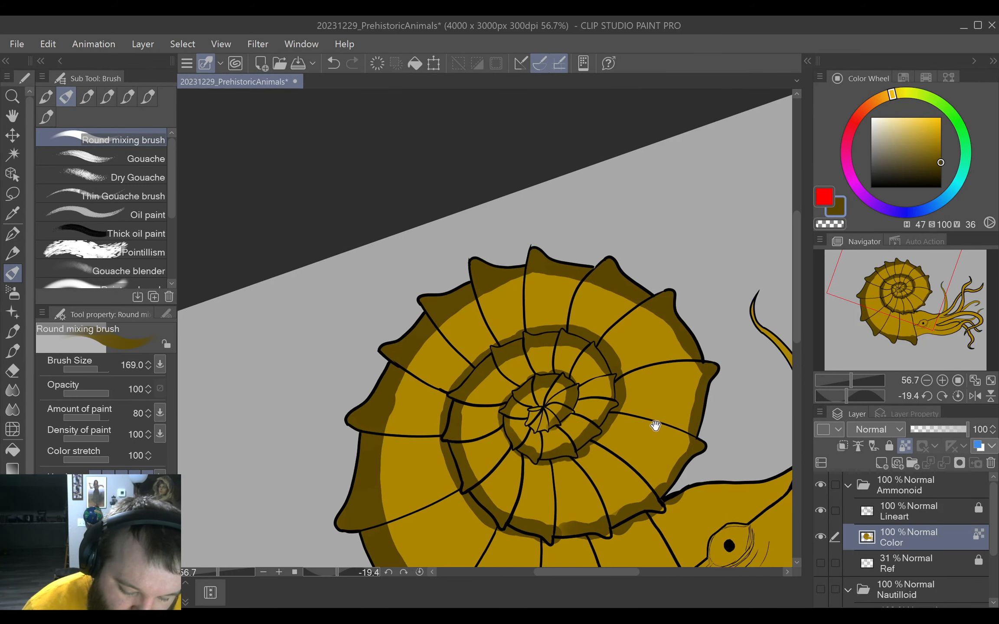
drag(656, 429, 658, 299)
mouse_move(644, 365)
mouse_down()
mouse_move(655, 366)
mouse_move(692, 315)
mouse_move(716, 238)
mouse_move(707, 225)
mouse_move(707, 243)
mouse_up()
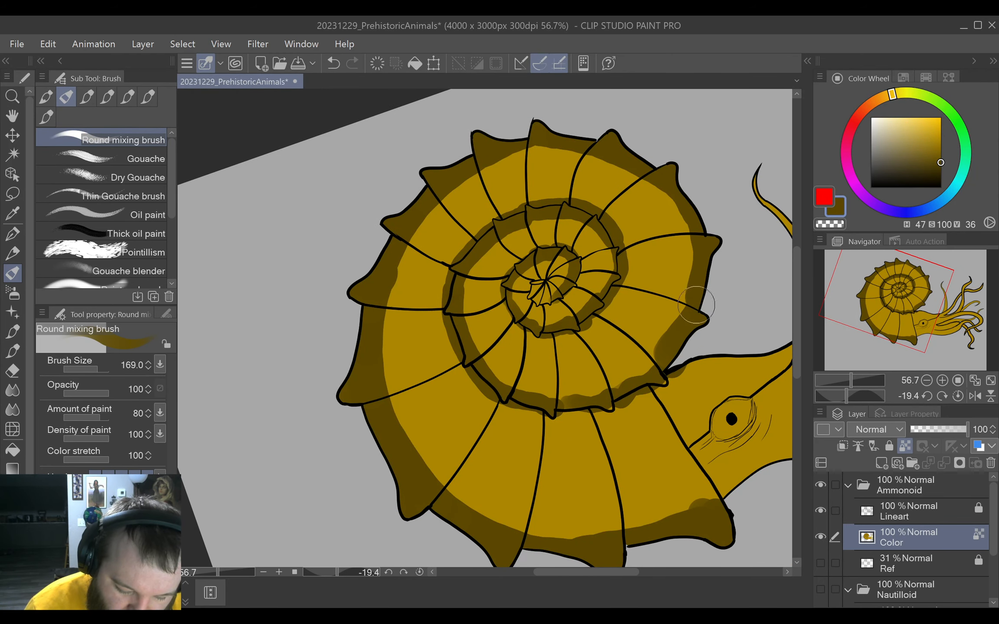
mouse_move(495, 392)
mouse_down()
mouse_move(542, 407)
mouse_move(602, 395)
mouse_move(649, 369)
mouse_move(665, 346)
mouse_up()
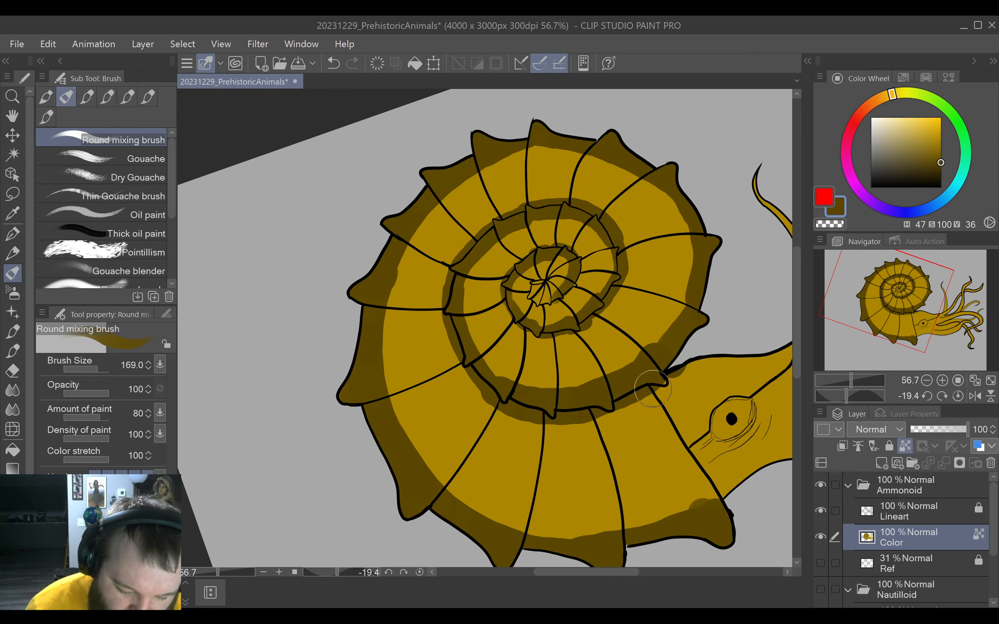
drag(648, 390, 666, 371)
Sample the base gold (H 46, S 100, V 68) and cover the dark spill beyond the inner whorl's outline in one segment at brush size 28.7.
drag(571, 412, 621, 463)
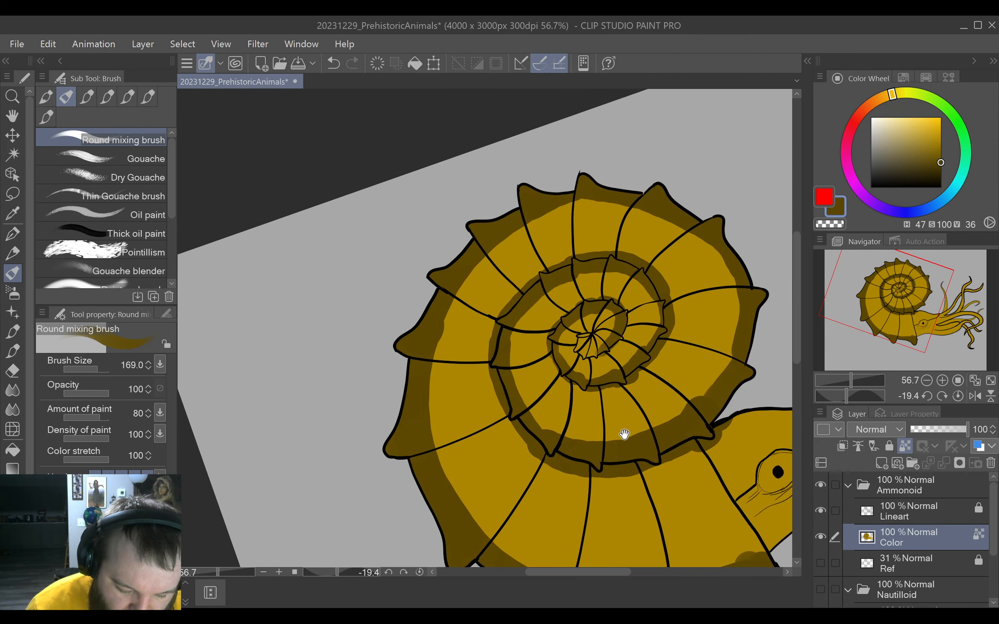
drag(532, 348, 571, 304)
alt+click(424, 335)
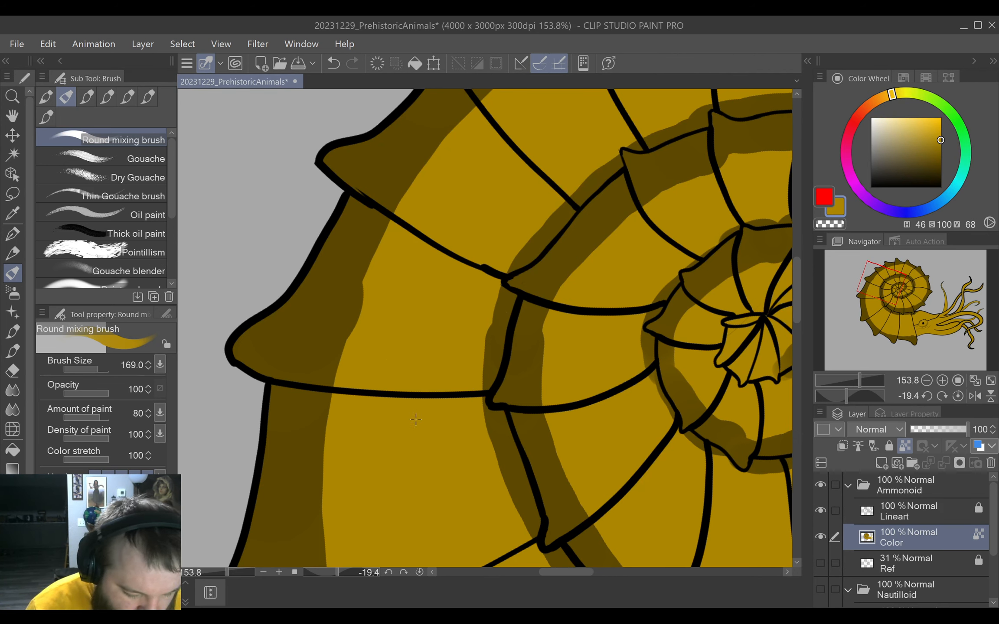
drag(417, 422, 377, 411)
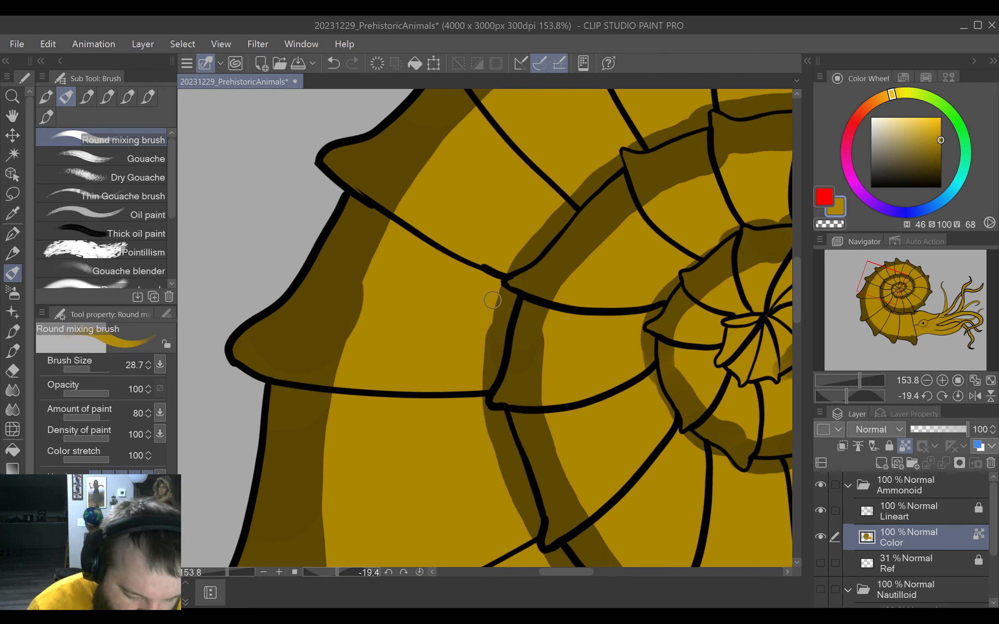
mouse_move(492, 290)
mouse_down()
mouse_move(501, 307)
mouse_move(487, 374)
mouse_move(509, 296)
mouse_up()
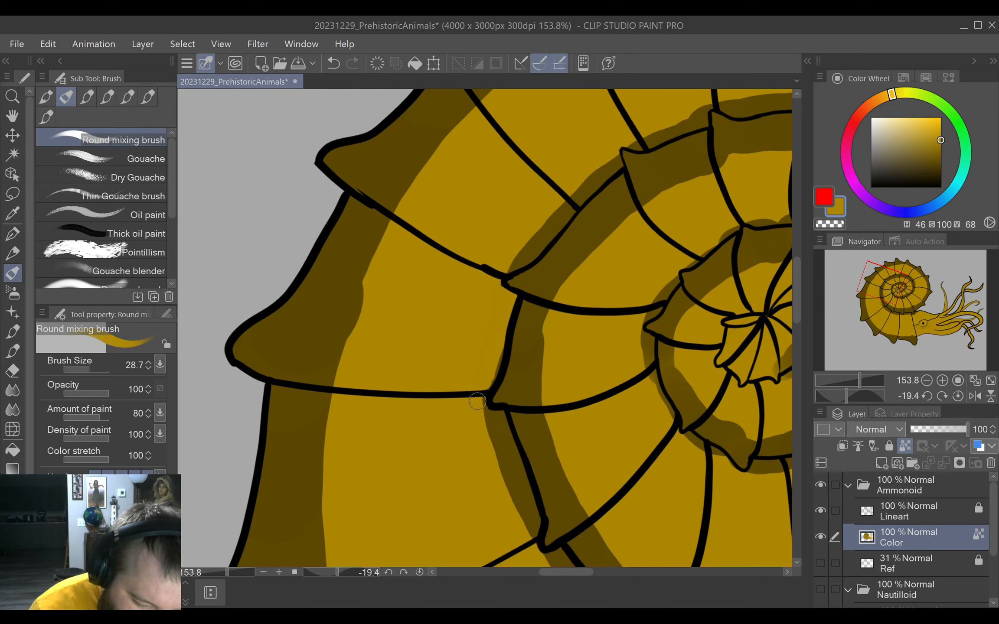
Cover the dark spill beneath the whorl edge where the shell meets the head with the base gold.
key(ctrl+0)
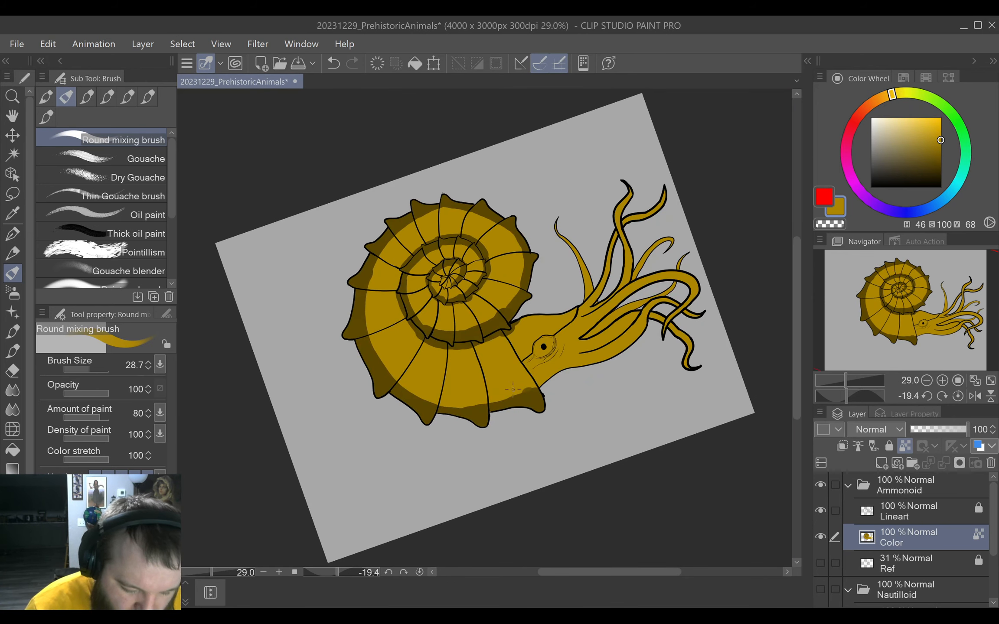
drag(487, 372, 521, 373)
drag(559, 253, 522, 394)
mouse_move(575, 302)
mouse_down()
mouse_move(539, 350)
mouse_move(501, 370)
mouse_move(441, 375)
mouse_move(499, 342)
mouse_move(503, 357)
mouse_move(511, 340)
mouse_move(542, 347)
mouse_up()
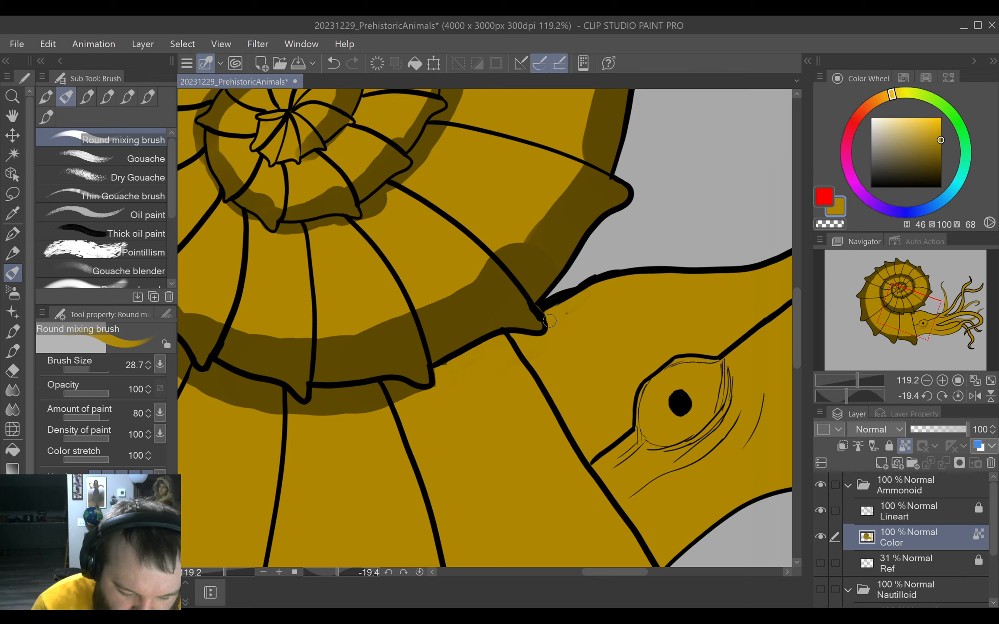
drag(473, 429, 607, 381)
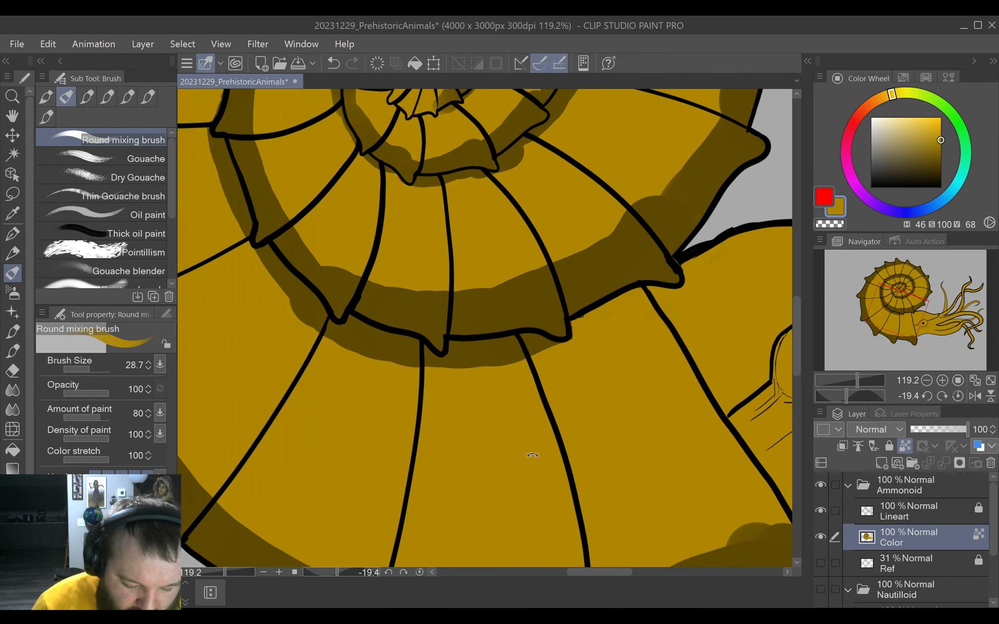
Work around the whorl outline, covering more of the dark spill outside it with gold at brush size 60.2.
mouse_move(532, 455)
mouse_down()
mouse_move(589, 416)
mouse_move(577, 408)
mouse_move(588, 411)
mouse_up()
mouse_move(572, 283)
mouse_down()
mouse_move(522, 304)
mouse_move(472, 347)
mouse_move(467, 353)
mouse_move(526, 318)
mouse_move(459, 389)
mouse_move(595, 404)
mouse_move(615, 330)
mouse_move(581, 263)
mouse_move(510, 374)
mouse_move(536, 444)
mouse_move(597, 408)
mouse_move(597, 352)
mouse_move(572, 243)
mouse_move(590, 251)
mouse_move(584, 312)
mouse_move(588, 294)
mouse_move(560, 393)
mouse_up()
key(ctrl+z)
mouse_move(571, 452)
mouse_down()
mouse_move(615, 345)
mouse_move(526, 427)
mouse_up()
mouse_move(607, 264)
mouse_down()
mouse_move(532, 379)
mouse_move(539, 371)
mouse_up()
mouse_move(552, 426)
mouse_down()
mouse_move(602, 375)
mouse_move(579, 282)
mouse_move(563, 289)
mouse_move(553, 324)
mouse_up()
drag(553, 324, 564, 332)
scroll(553, 324, up, 3)
mouse_move(567, 217)
mouse_down()
mouse_move(567, 261)
mouse_move(584, 285)
mouse_move(554, 298)
mouse_move(558, 279)
mouse_move(543, 286)
mouse_move(536, 389)
mouse_up()
mouse_move(575, 433)
mouse_down()
mouse_move(642, 267)
mouse_move(581, 293)
mouse_move(515, 380)
mouse_up()
drag(501, 448, 632, 328)
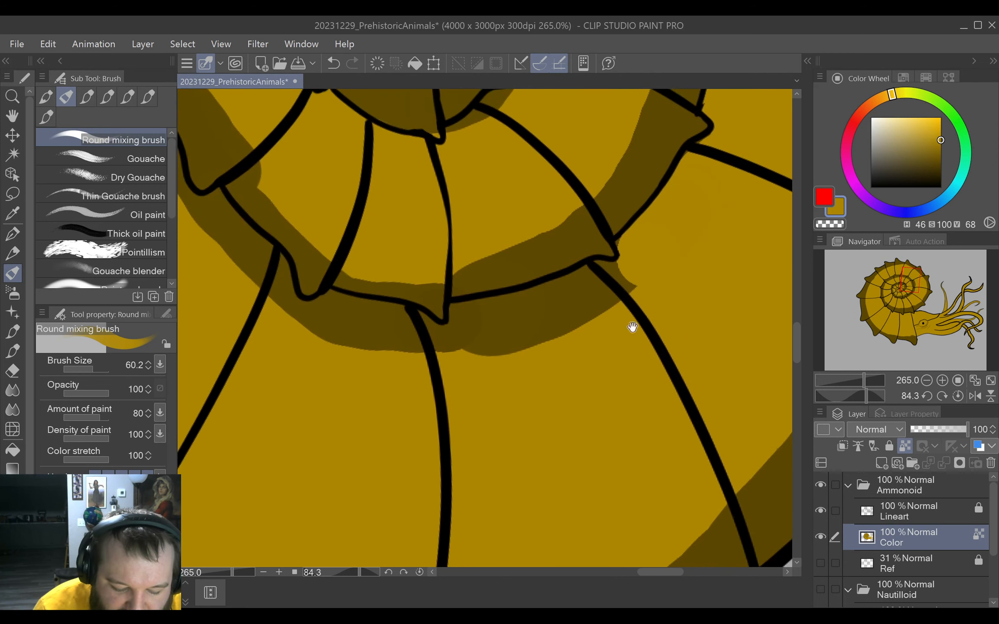
Clean up the dark spill outside the inner whorl's right and lower outline with the base gold, rotating the canvas to follow the curve.
mouse_move(623, 430)
mouse_down()
mouse_move(669, 356)
mouse_move(666, 325)
mouse_up()
mouse_move(613, 196)
mouse_down()
mouse_move(550, 232)
mouse_move(511, 304)
mouse_move(515, 288)
mouse_move(477, 333)
mouse_move(489, 328)
mouse_move(499, 353)
mouse_move(483, 348)
mouse_move(476, 367)
mouse_move(471, 338)
mouse_up()
mouse_move(515, 243)
mouse_down()
mouse_move(483, 279)
mouse_move(469, 321)
mouse_up()
drag(479, 362, 610, 250)
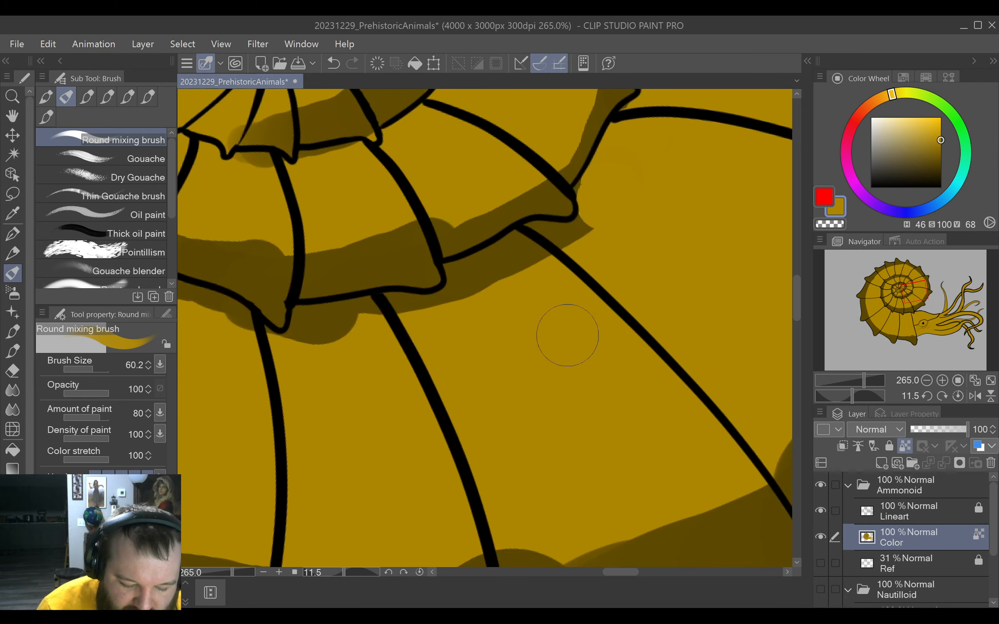
mouse_move(583, 355)
shift+mouse_down()
mouse_move(636, 292)
mouse_move(615, 266)
shift+mouse_up()
mouse_move(509, 178)
mouse_down()
mouse_move(502, 212)
mouse_move(468, 256)
mouse_move(476, 232)
mouse_move(460, 323)
mouse_up()
drag(433, 386, 566, 262)
mouse_move(577, 230)
mouse_down()
mouse_move(491, 331)
mouse_move(484, 324)
mouse_up()
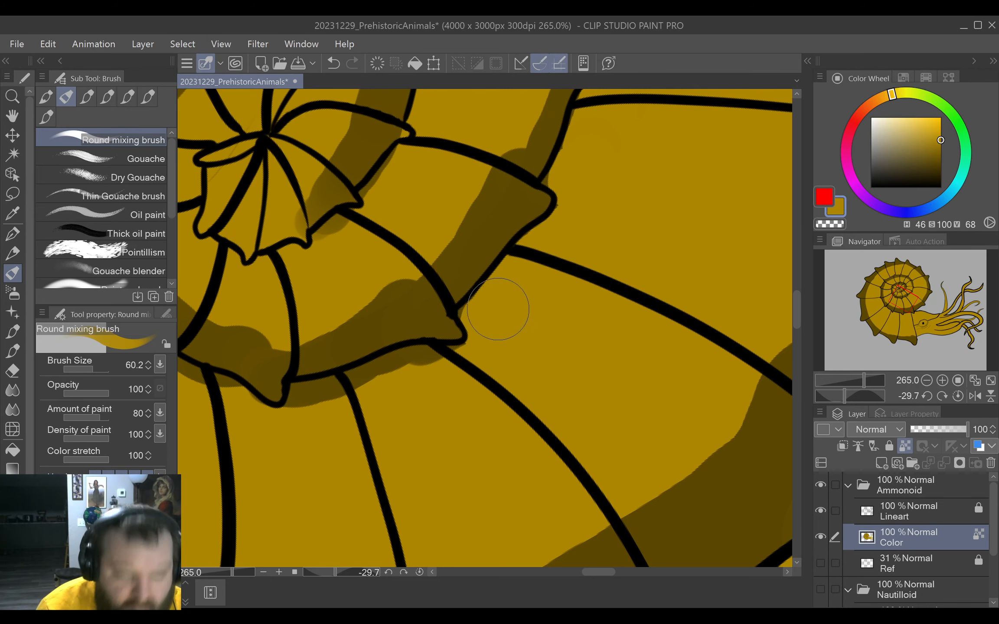
mouse_move(481, 379)
mouse_down()
mouse_move(544, 308)
mouse_move(604, 302)
mouse_up()
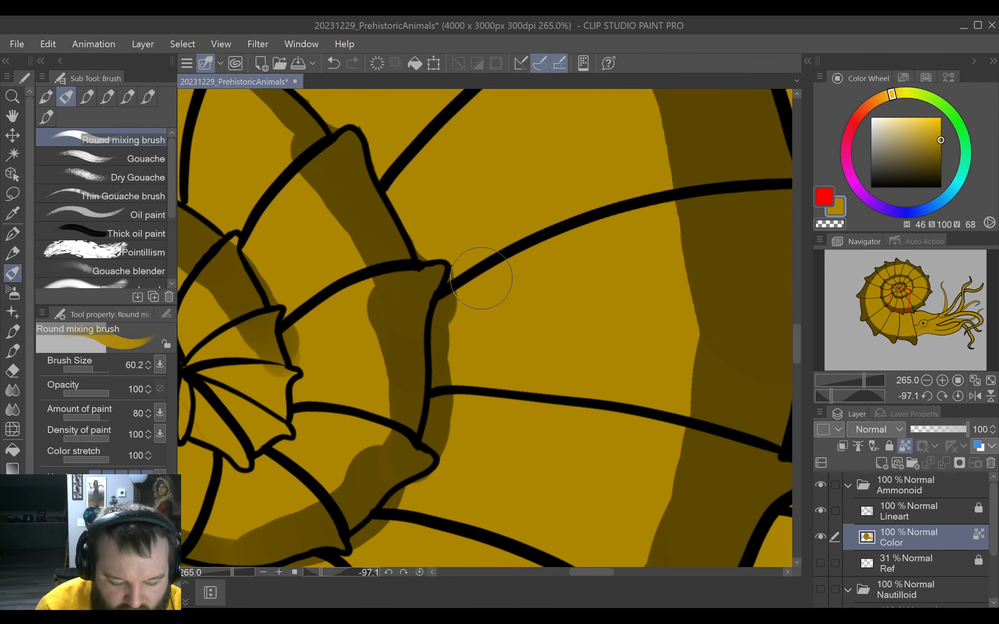
mouse_move(481, 278)
mouse_down()
mouse_move(464, 317)
mouse_move(456, 401)
mouse_up()
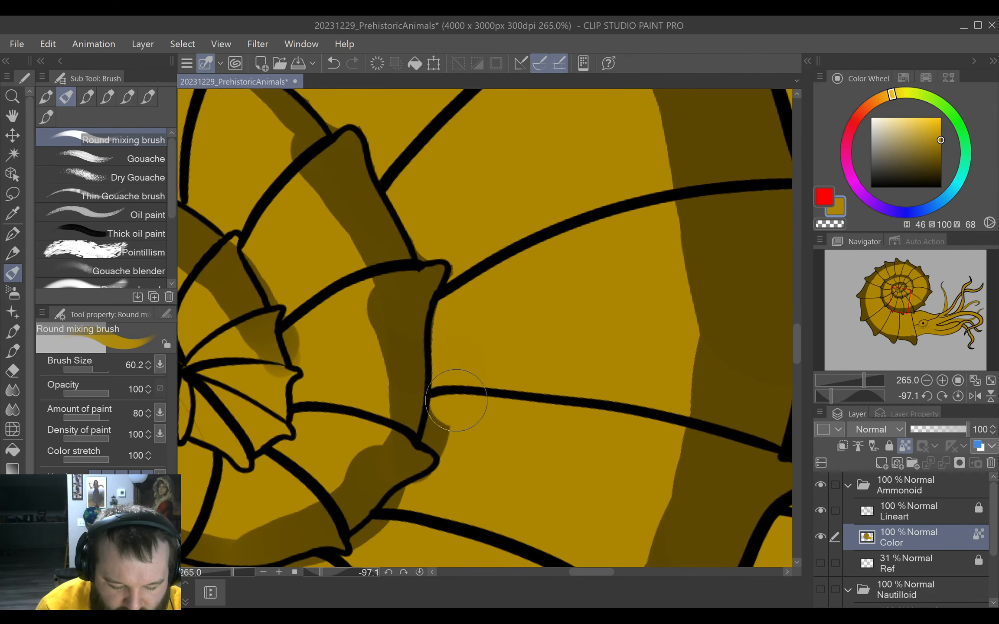
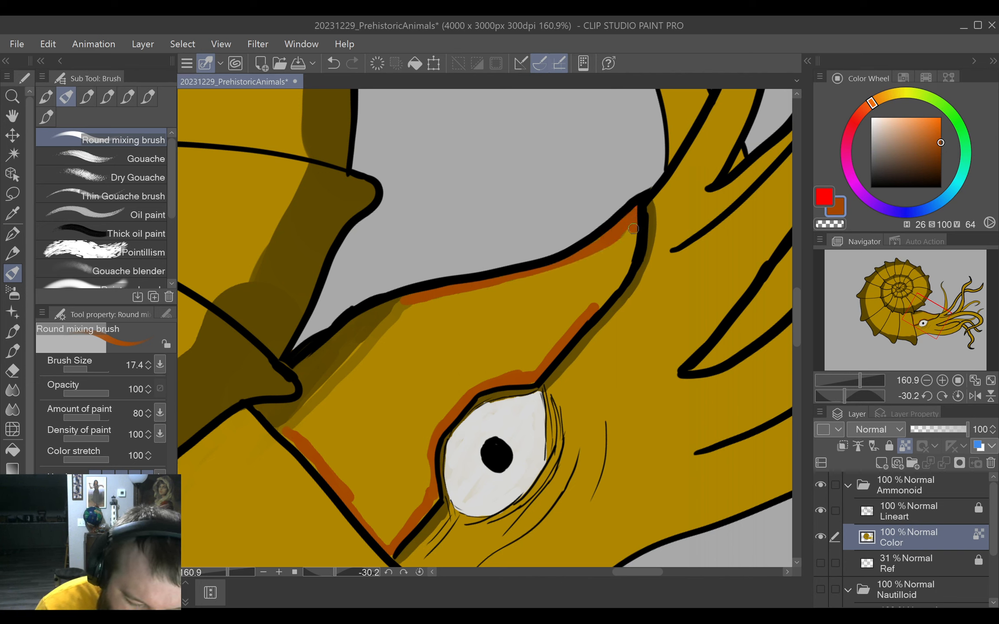
Outline the inside of the hood above the eye in orange-brown and fill the enclosed area with the same colour.
mouse_move(403, 301)
mouse_down()
mouse_move(281, 434)
mouse_move(392, 554)
mouse_up()
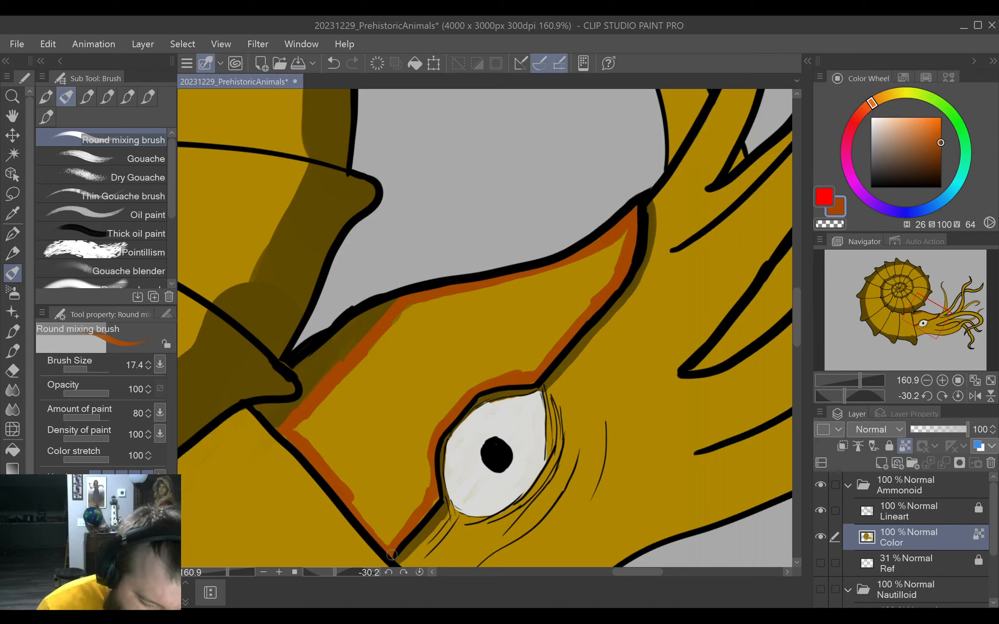
click(13, 450)
click(477, 338)
Paint a dark brown shadow on the orange hood where it meets the shell, using the Round mixing brush.
click(13, 273)
alt+click(325, 368)
mouse_move(284, 433)
mouse_down()
mouse_move(350, 398)
mouse_move(377, 364)
mouse_up()
key(ctrl+z)
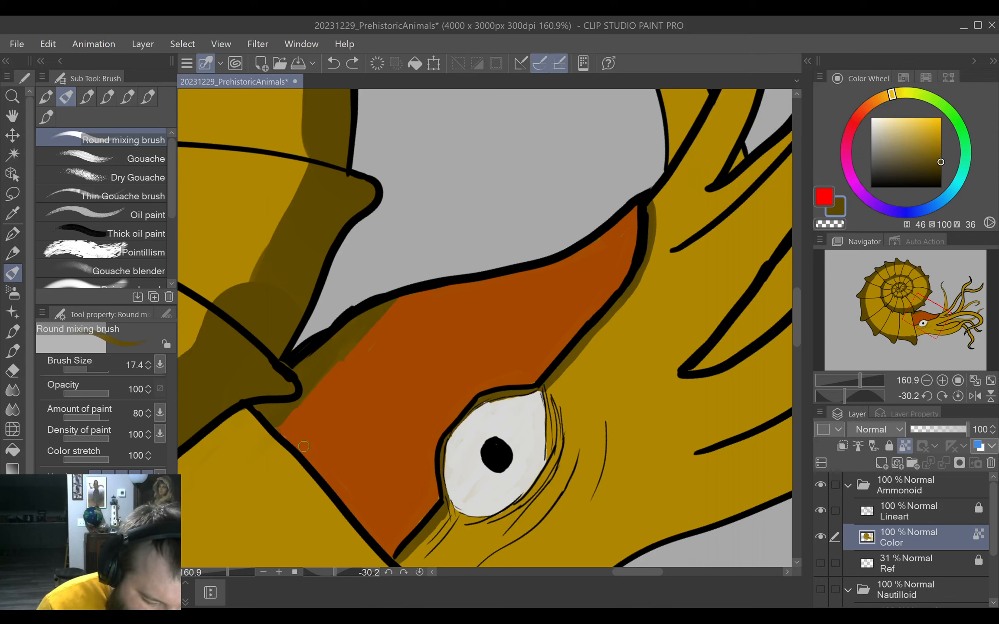
mouse_move(301, 444)
mouse_down()
mouse_move(385, 372)
mouse_move(402, 299)
mouse_up()
Smudge the edges of the dark shadows on and below the hood with the Finger tip blender.
click(13, 390)
mouse_move(299, 440)
mouse_down()
mouse_move(403, 307)
mouse_move(372, 381)
mouse_move(315, 446)
mouse_up()
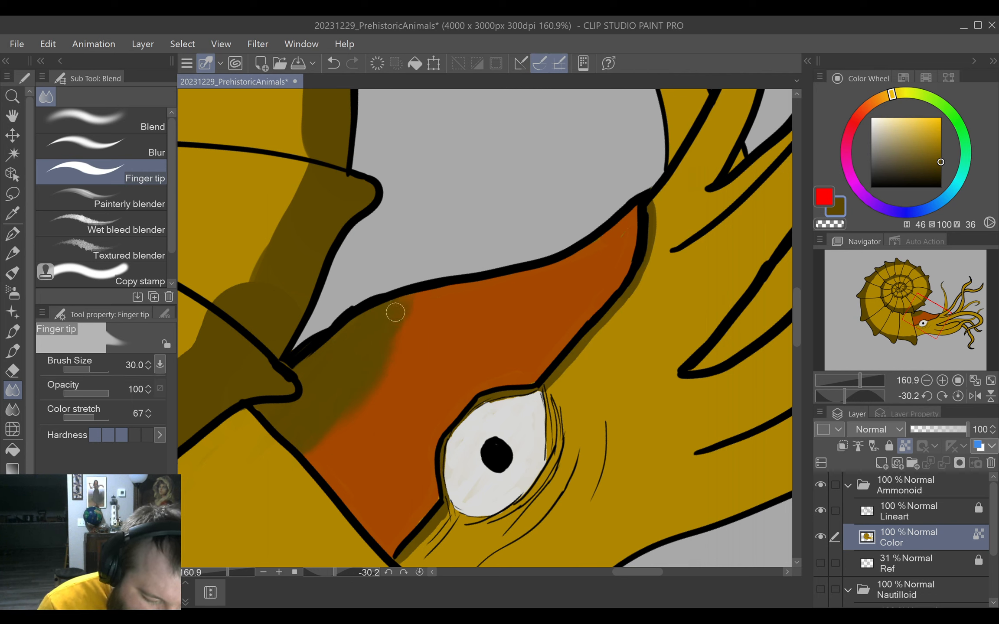
mouse_move(415, 292)
mouse_down()
mouse_move(379, 356)
mouse_move(398, 346)
mouse_move(331, 424)
mouse_up()
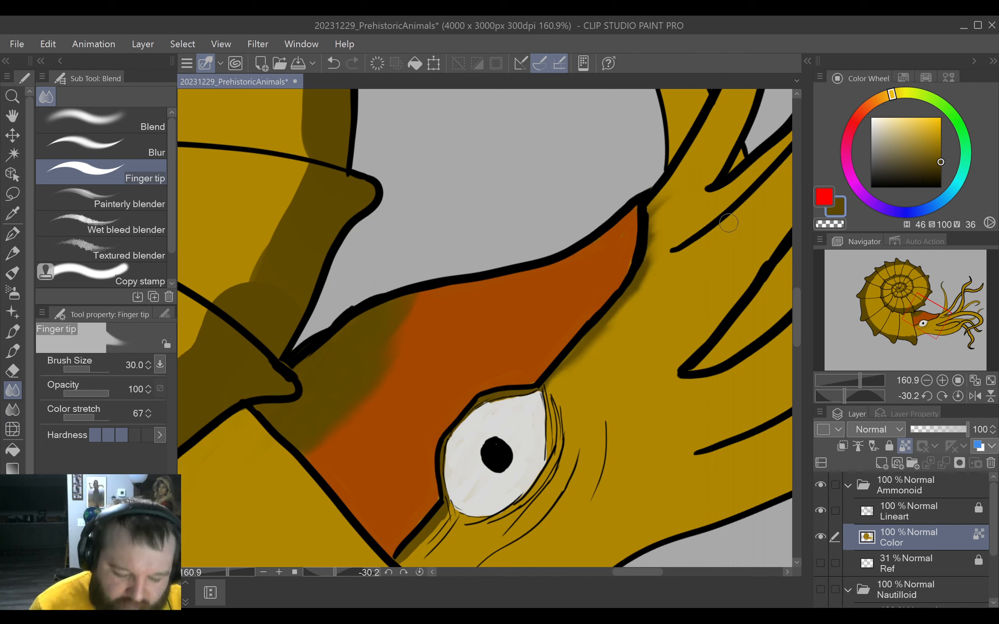
Choose a light blue paint colour with H 209, S 32, V 100 for the ammonoid's body.
key(ctrl+0)
click(13, 273)
click(916, 119)
mouse_move(916, 121)
mouse_down()
mouse_move(915, 129)
mouse_move(911, 114)
mouse_move(962, 128)
mouse_move(966, 172)
mouse_move(941, 206)
mouse_up()
click(893, 118)
Try to fill the head and tentacles with light blue, and undo the fill.
click(12, 450)
click(573, 384)
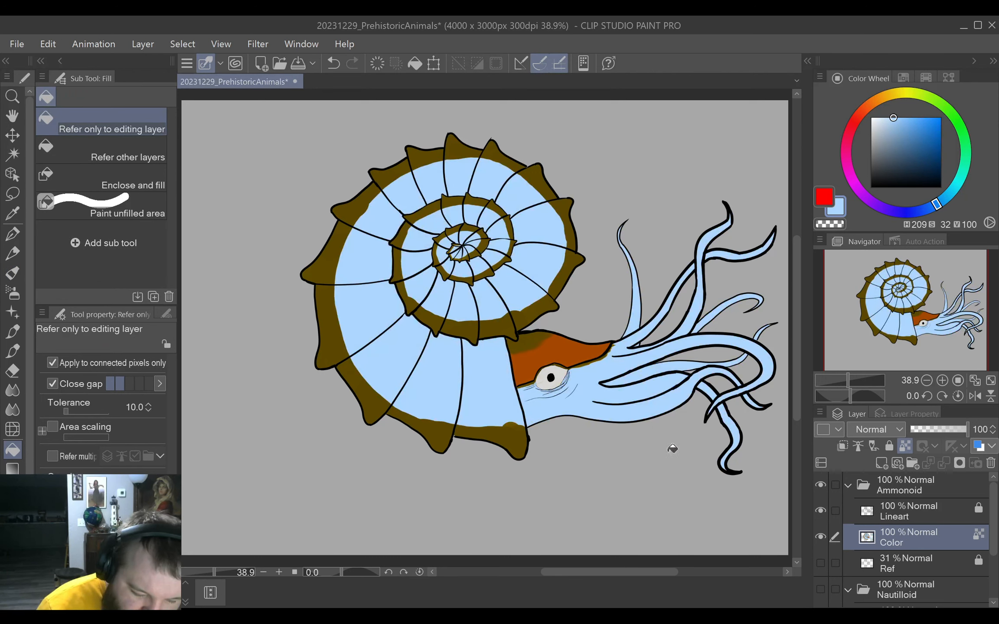
key(ctrl+z)
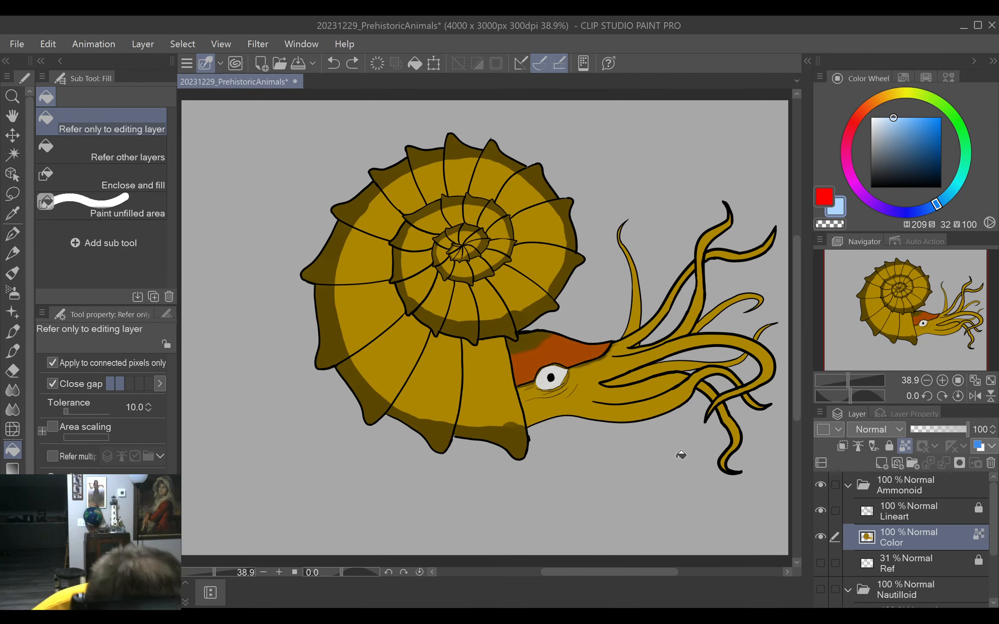
Paint a light blue line along the shell opening to close off the head, and fill the head and tentacles with that blue.
click(13, 273)
scroll(562, 412, up, 10)
drag(426, 336, 454, 455)
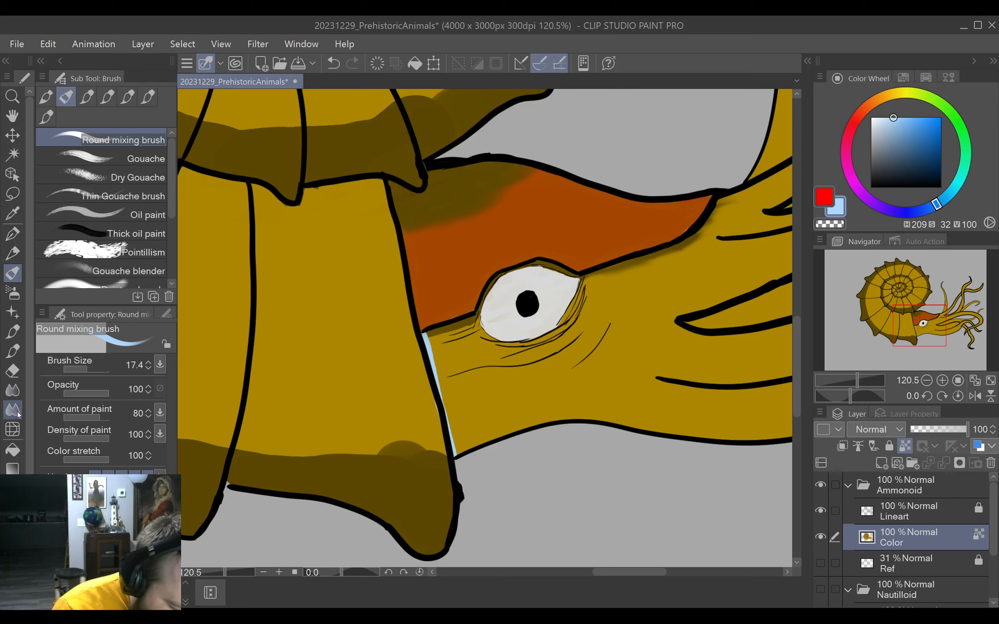
click(13, 450)
click(516, 387)
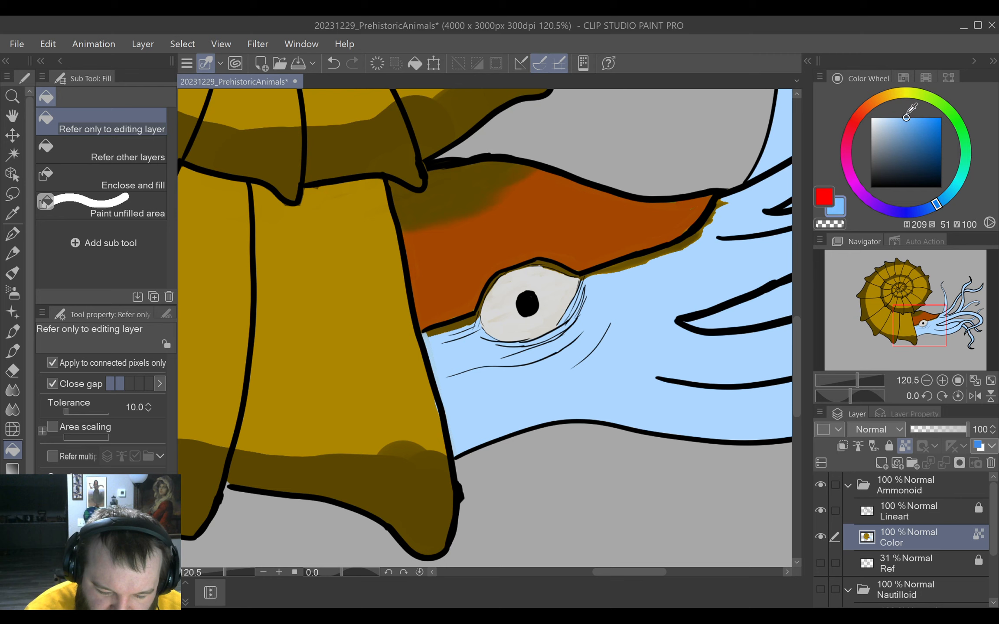
Refill the head and tentacles with a more muted blue of H 209, S 34, V 71.
drag(904, 122, 894, 137)
click(662, 310)
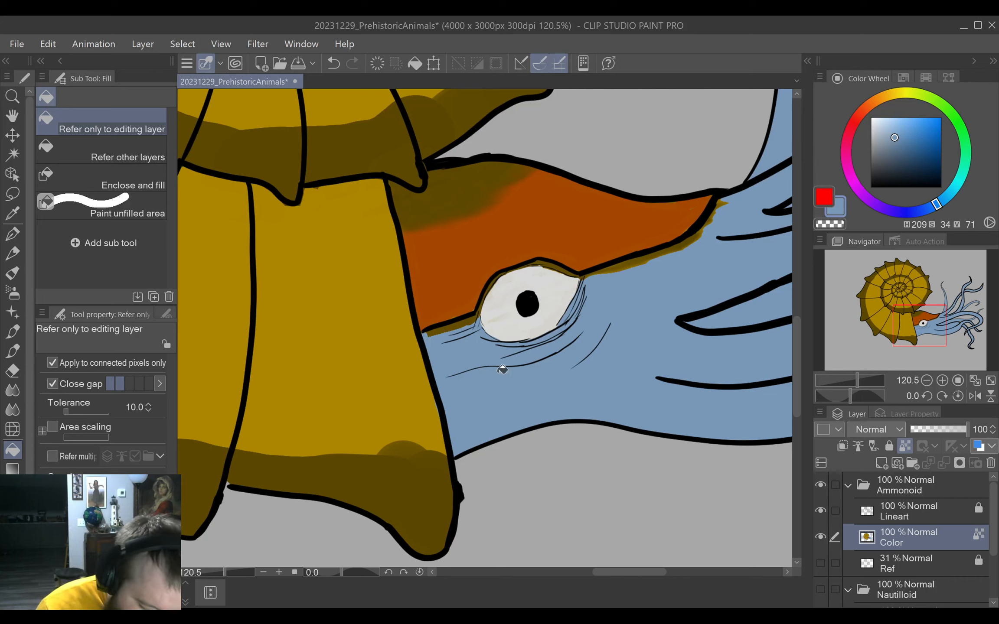
drag(500, 364, 461, 326)
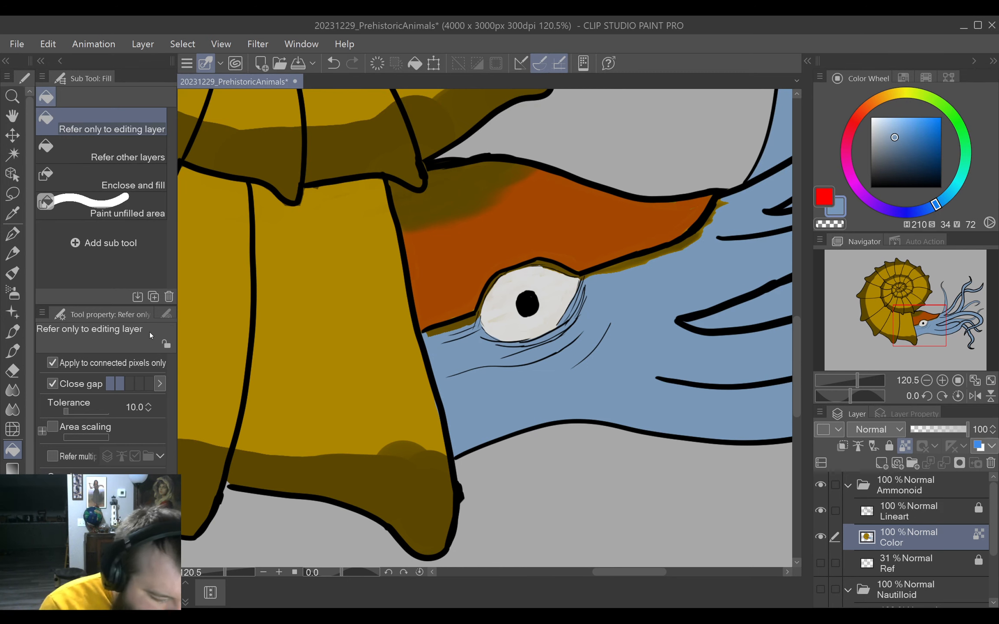
Paint over the leftover brown around the eye and along the hood's rear lower edge with the muted blue.
click(13, 273)
scroll(501, 354, up, 5)
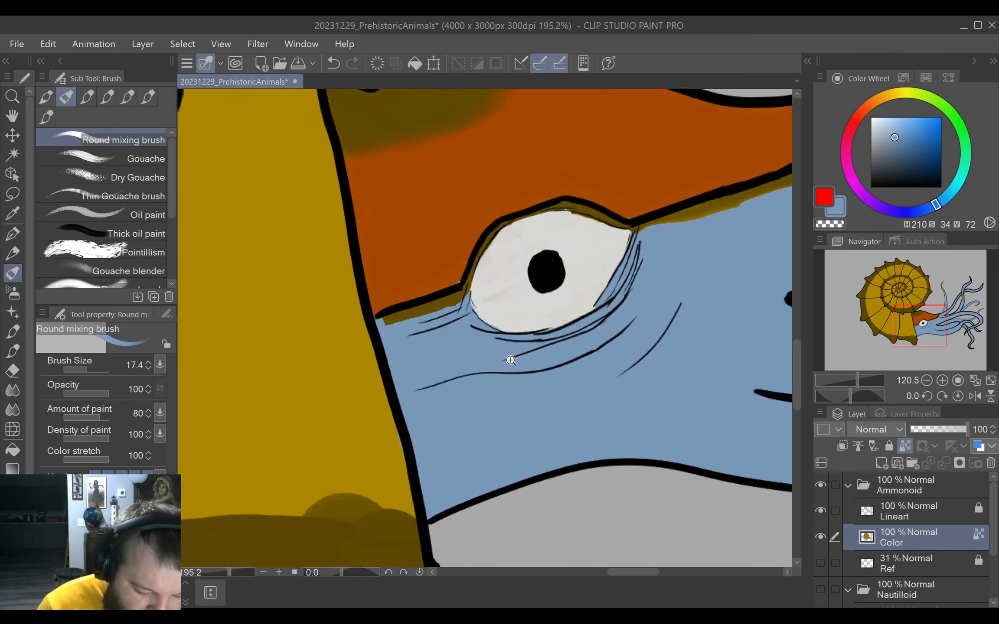
mouse_move(495, 326)
mouse_down()
mouse_move(580, 289)
mouse_move(577, 300)
mouse_move(629, 208)
mouse_up()
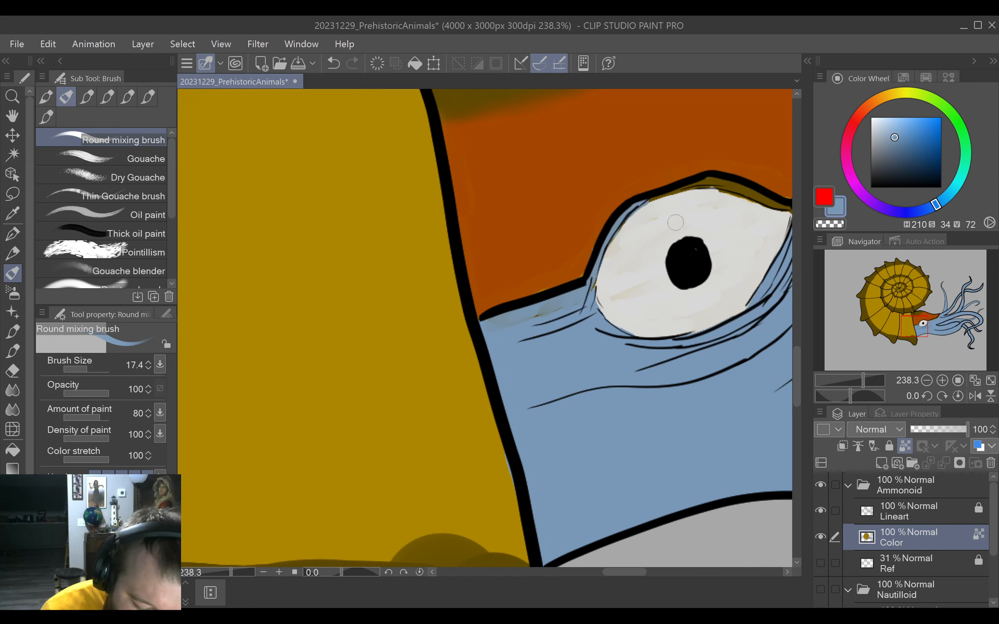
drag(685, 253, 546, 344)
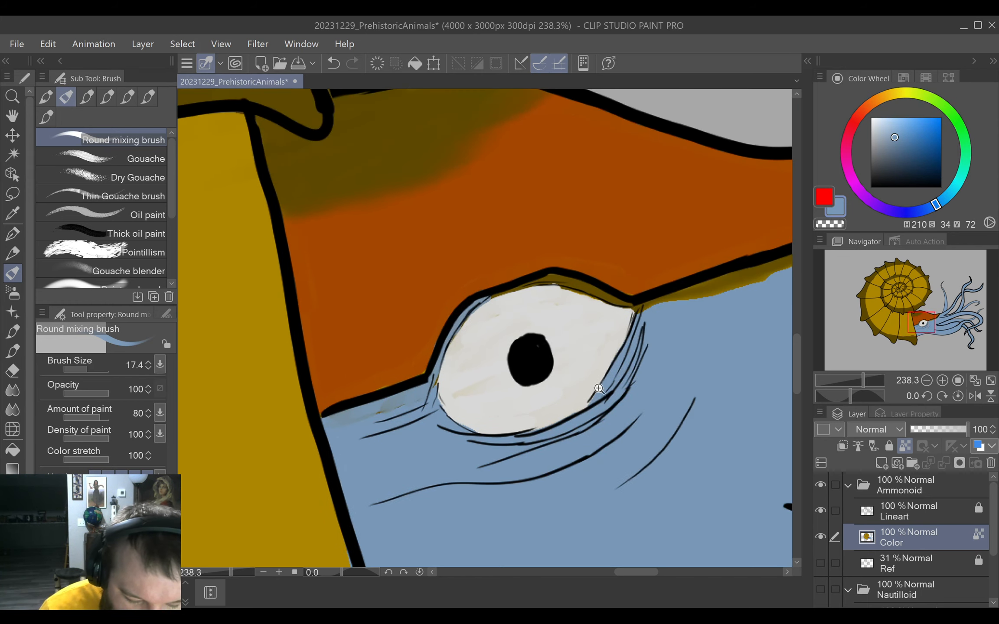
Cover the remaining brown strip between the eye corner and the hood's front tip with the muted blue.
drag(596, 387, 611, 385)
drag(611, 385, 602, 256)
mouse_move(385, 316)
mouse_down()
mouse_move(463, 195)
mouse_move(527, 143)
mouse_up()
scroll(597, 172, up, 6)
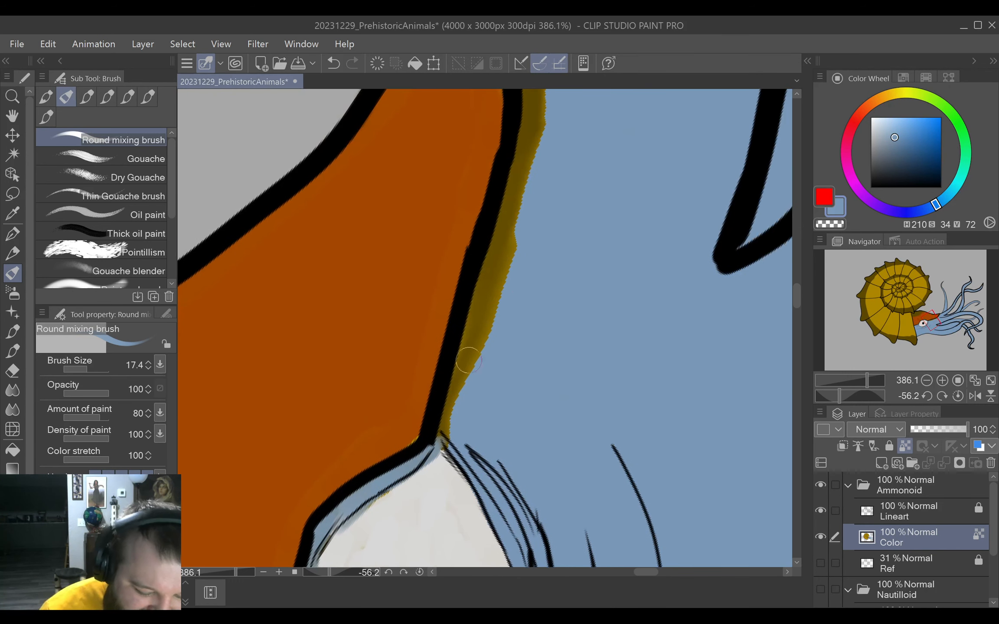
mouse_move(457, 406)
mouse_down()
mouse_move(449, 437)
mouse_move(482, 303)
mouse_move(504, 241)
mouse_move(519, 233)
mouse_up()
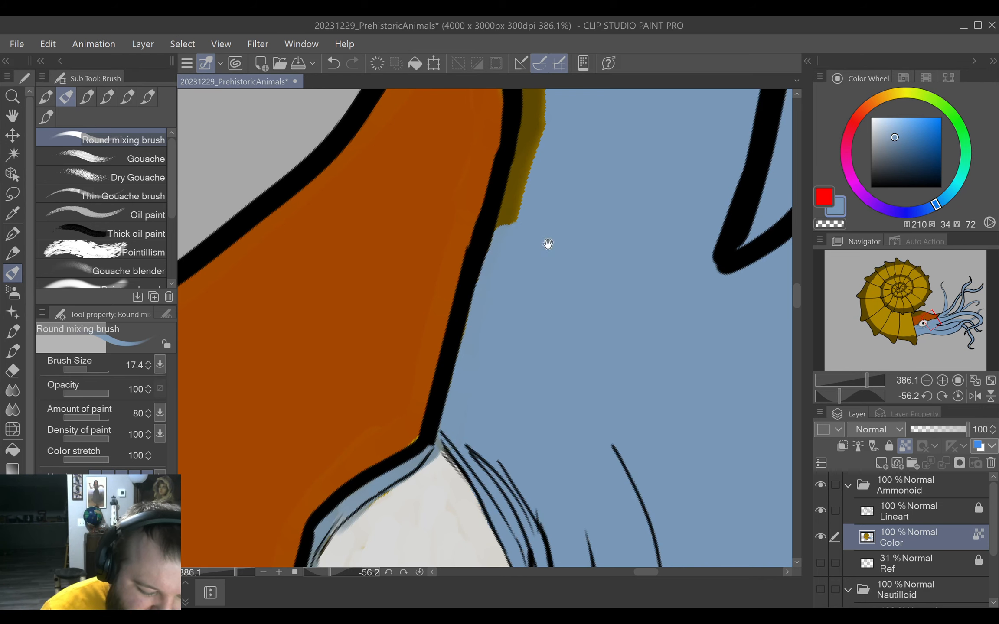
drag(580, 105, 539, 297)
mouse_move(464, 423)
mouse_down()
mouse_move(481, 360)
mouse_move(480, 399)
mouse_move(496, 266)
mouse_move(454, 125)
mouse_move(451, 139)
mouse_move(484, 111)
mouse_move(489, 125)
mouse_move(442, 130)
mouse_move(483, 215)
mouse_move(492, 264)
mouse_up()
drag(609, 407, 574, 259)
shift+drag(571, 314, 569, 380)
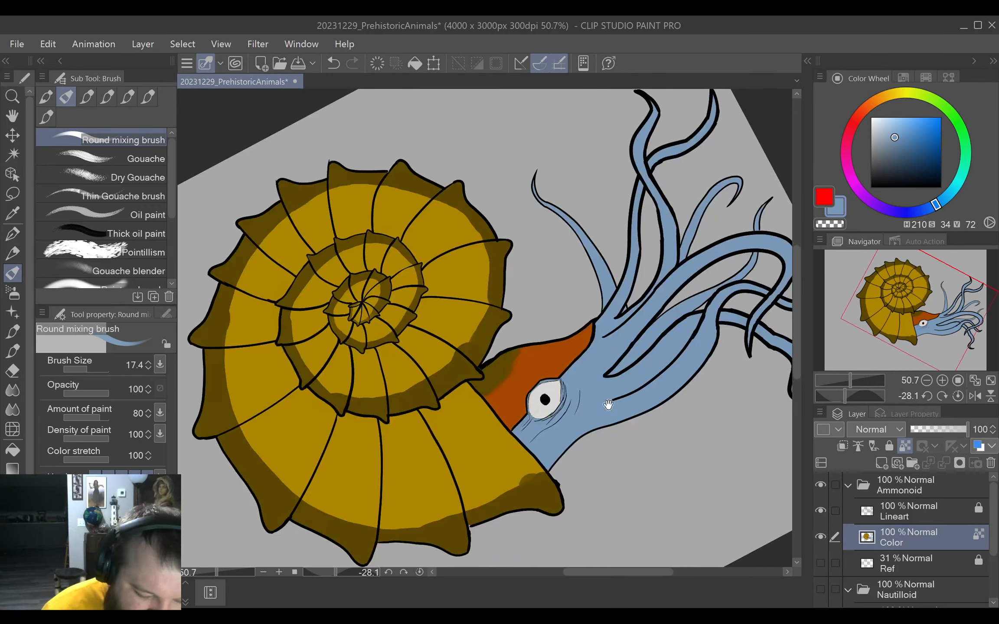
Shade the underside of the head and the lowest tentacle's base with a darker blue of H 210, S 30, V 51.
drag(663, 408, 561, 391)
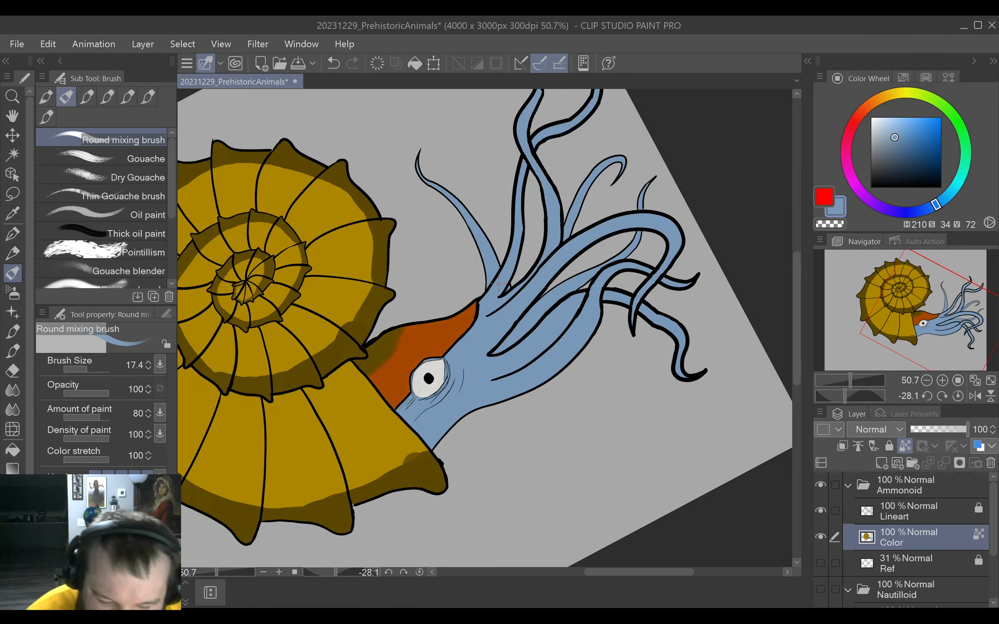
click(831, 200)
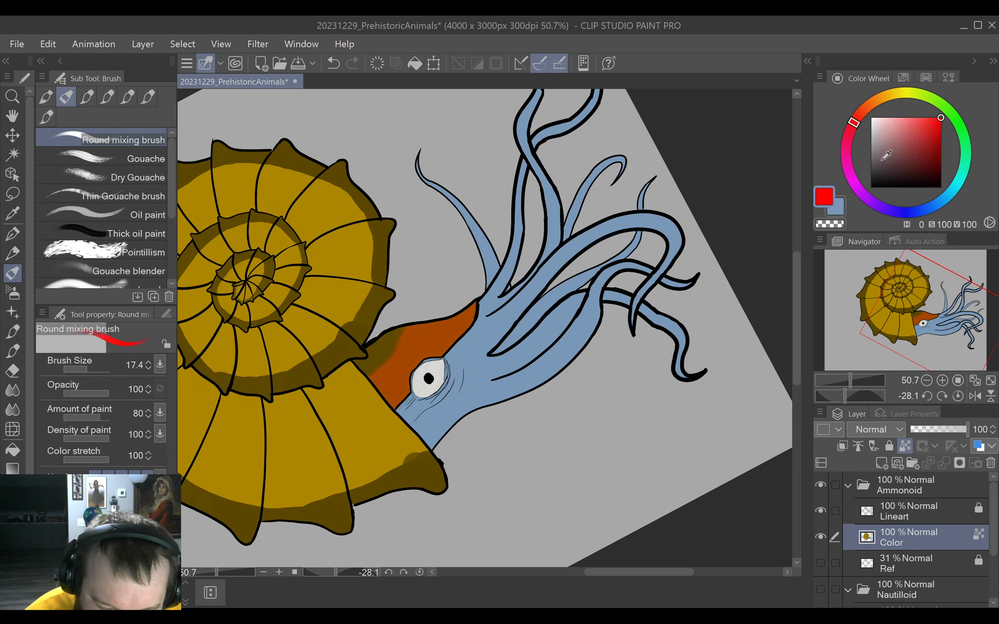
alt+click(471, 366)
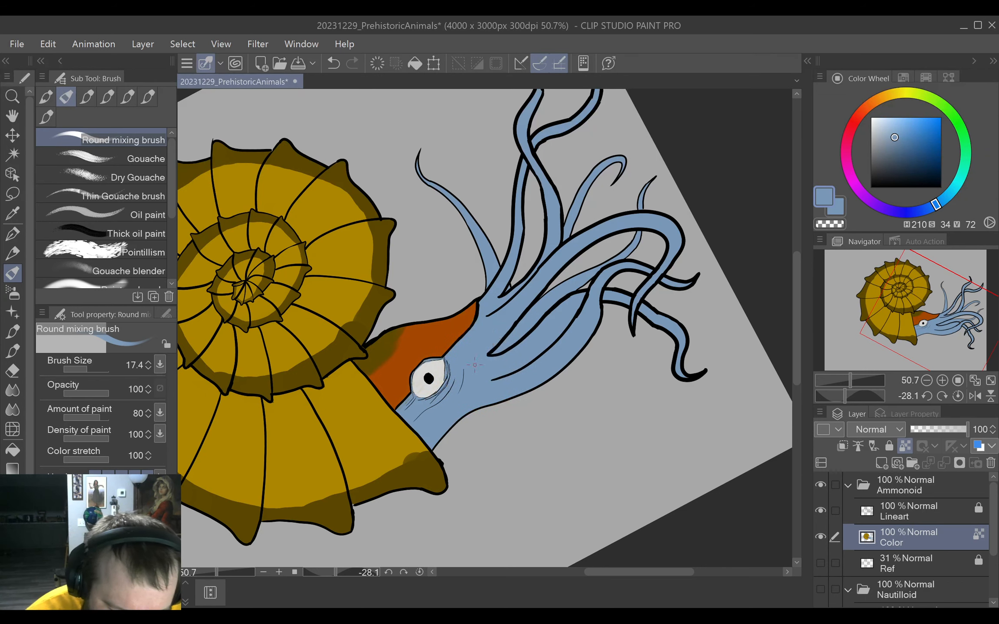
drag(893, 150, 892, 152)
scroll(471, 440, up, 5)
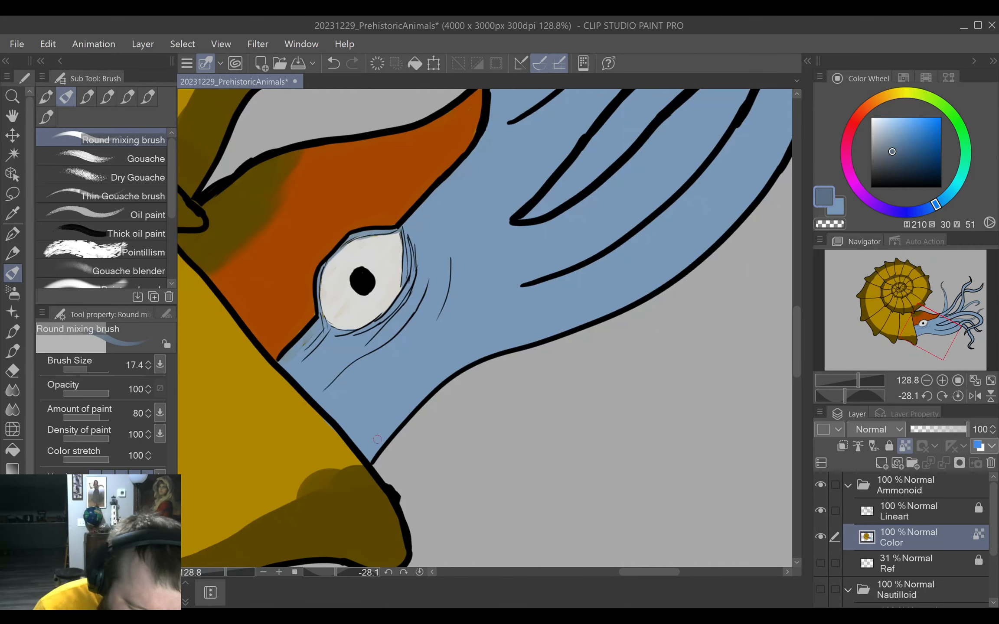
mouse_move(370, 456)
mouse_down()
mouse_move(440, 377)
mouse_move(556, 323)
mouse_up()
drag(496, 349, 609, 310)
mouse_move(533, 336)
mouse_down()
mouse_move(657, 284)
mouse_move(540, 424)
mouse_up()
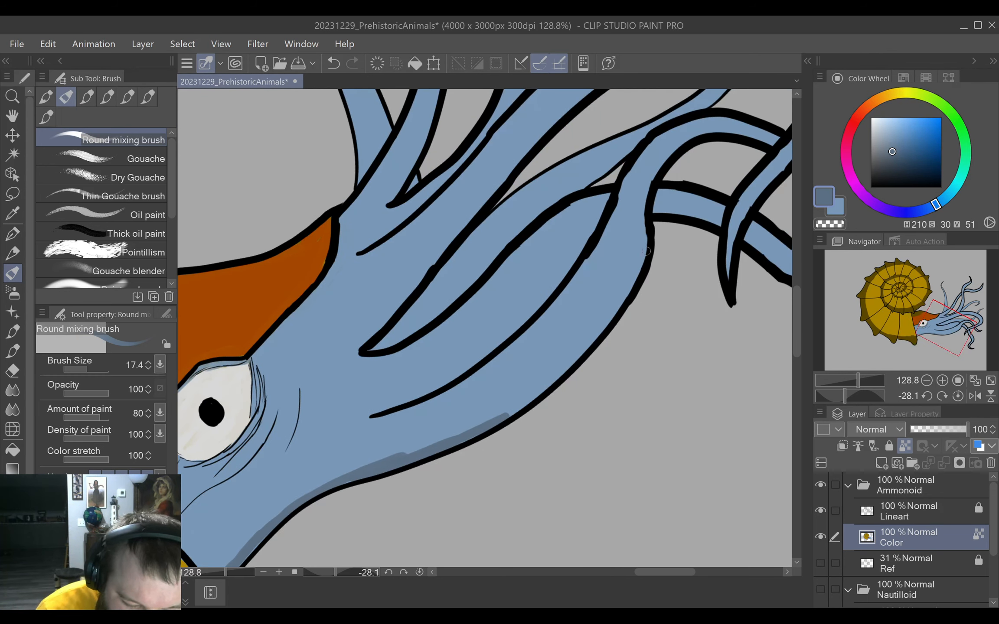
mouse_move(645, 232)
mouse_down()
mouse_move(635, 276)
mouse_move(576, 359)
mouse_move(495, 425)
mouse_move(577, 356)
mouse_up()
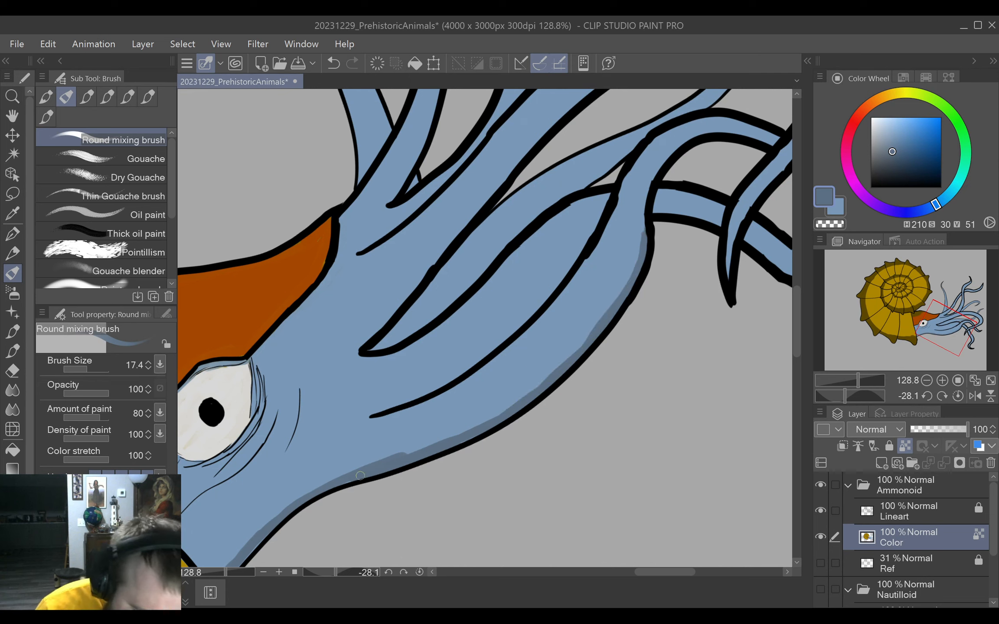
mouse_move(406, 454)
mouse_down()
mouse_move(466, 435)
mouse_move(571, 358)
mouse_up()
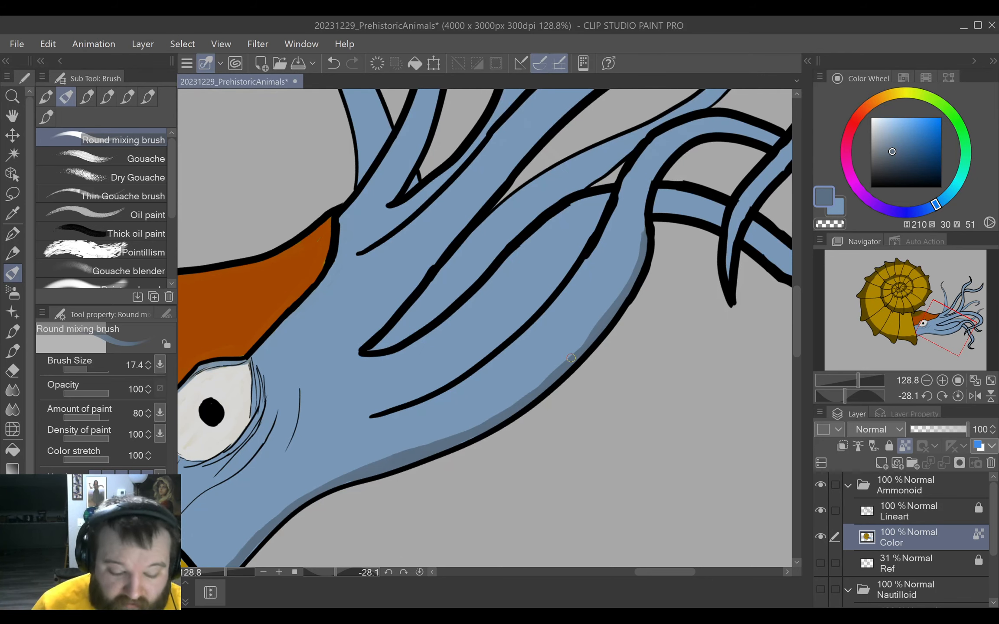
Shade the lower edge of the small arched tentacle out to its upturned tip with the darker blue.
drag(687, 359, 476, 513)
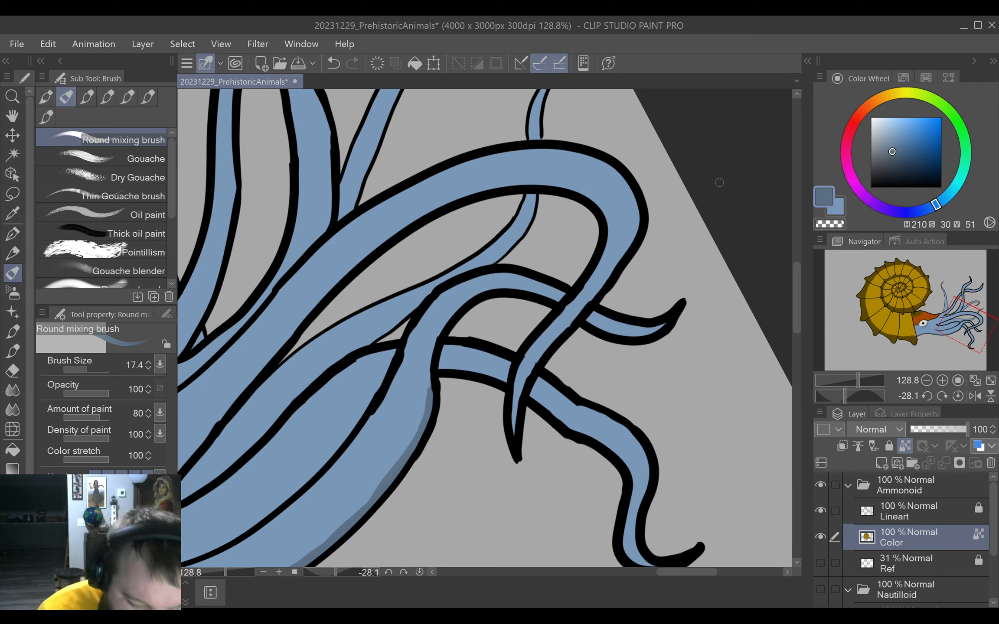
mouse_move(427, 392)
mouse_down()
mouse_move(451, 314)
mouse_move(449, 324)
mouse_up()
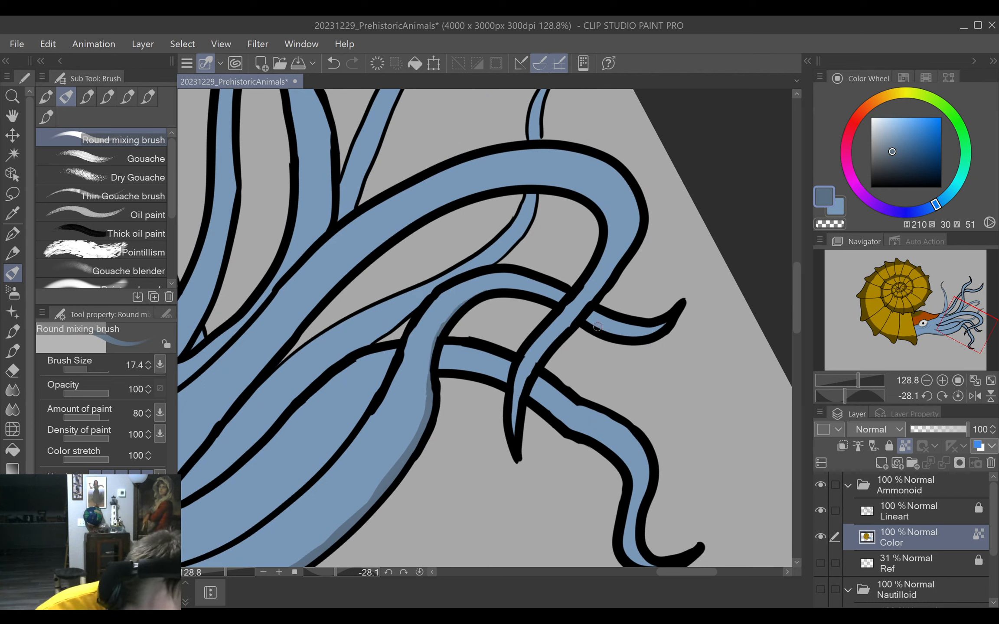
drag(597, 327, 659, 333)
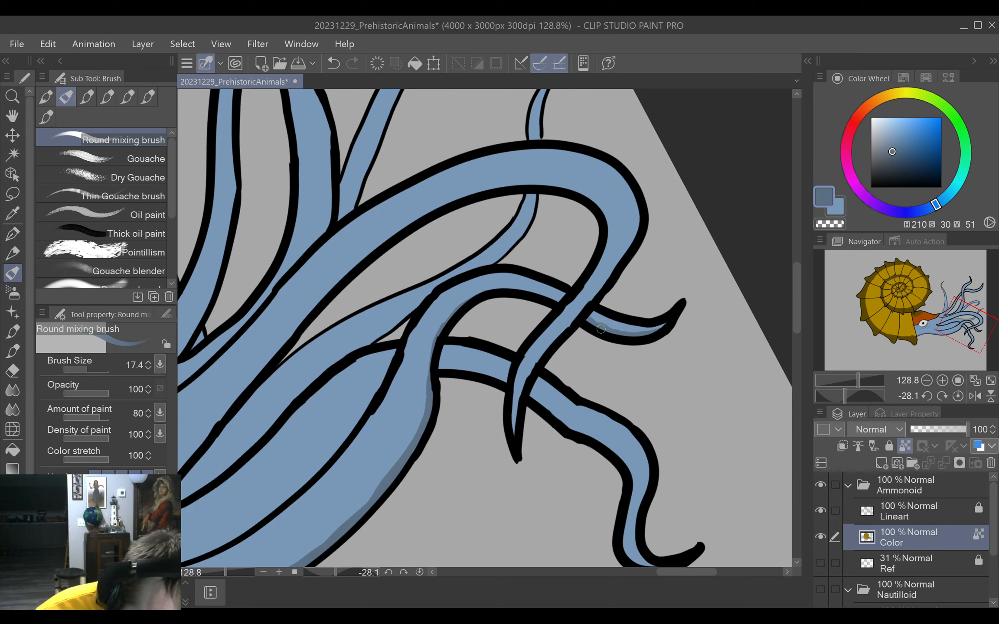
mouse_move(460, 306)
mouse_down()
mouse_move(504, 289)
mouse_move(496, 287)
mouse_move(550, 300)
mouse_up()
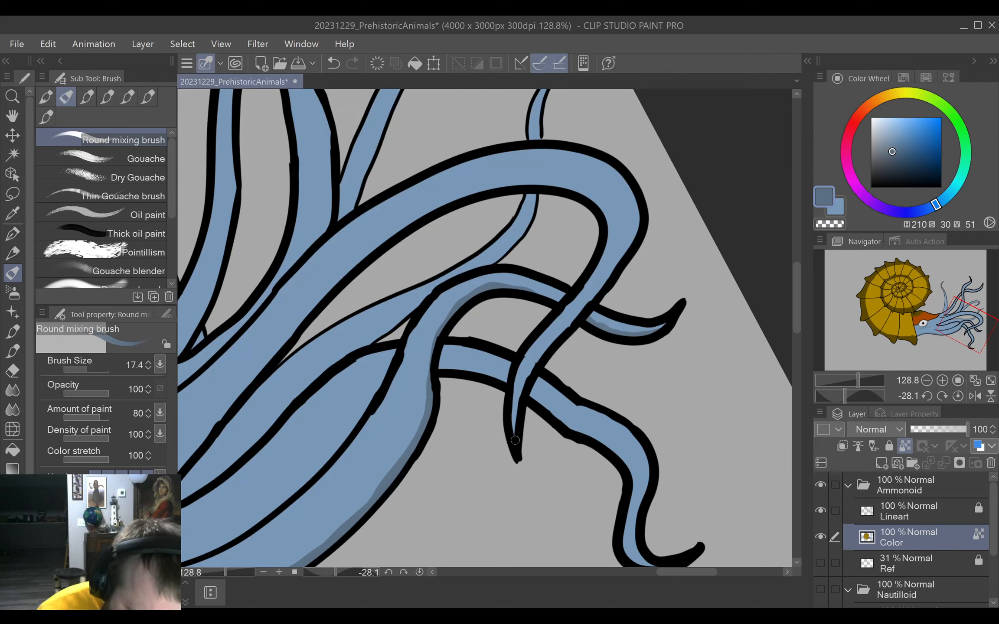
Shade the large arching tentacle along its underside and down to its hooked tip.
mouse_move(514, 440)
mouse_down()
mouse_move(532, 372)
mouse_move(525, 382)
mouse_move(571, 324)
mouse_move(563, 328)
mouse_move(618, 281)
mouse_move(572, 320)
mouse_move(645, 228)
mouse_up()
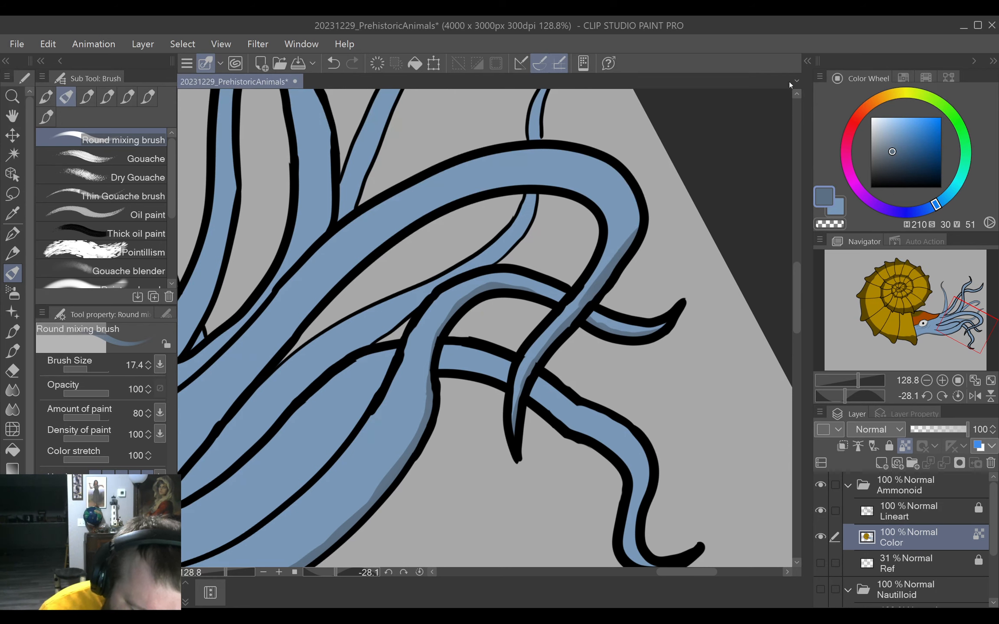
mouse_move(263, 363)
mouse_down()
mouse_move(393, 218)
mouse_move(331, 289)
mouse_move(432, 187)
mouse_move(376, 235)
mouse_move(482, 154)
mouse_move(462, 166)
mouse_move(536, 139)
mouse_move(449, 173)
mouse_move(581, 121)
mouse_up()
drag(576, 221, 382, 330)
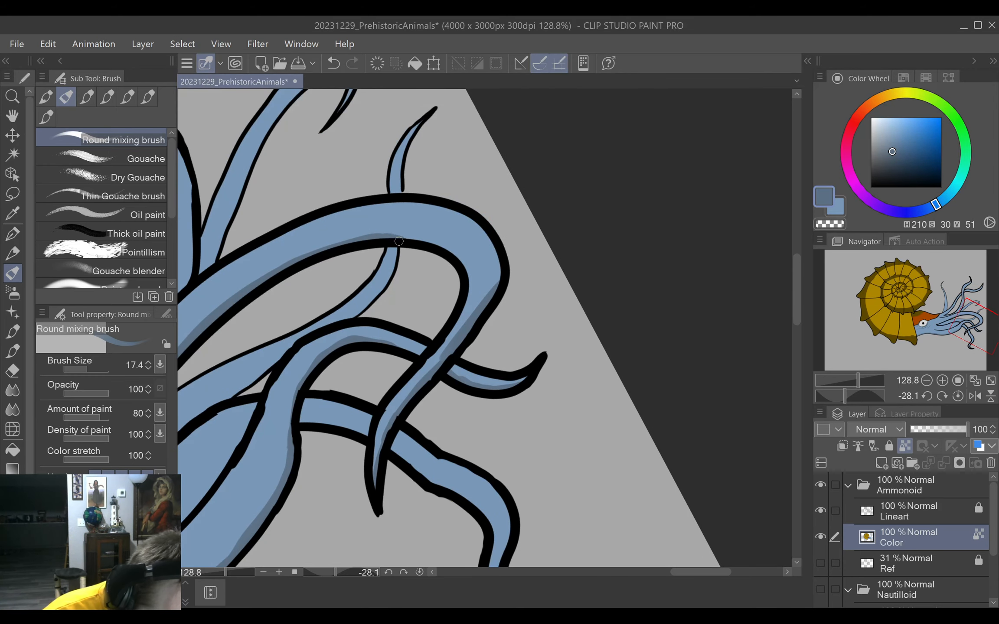
Add darker blue shading along the contour lines of the tentacle bases in front of the eye.
mouse_move(449, 269)
mouse_down()
mouse_move(630, 173)
mouse_move(724, 109)
mouse_up()
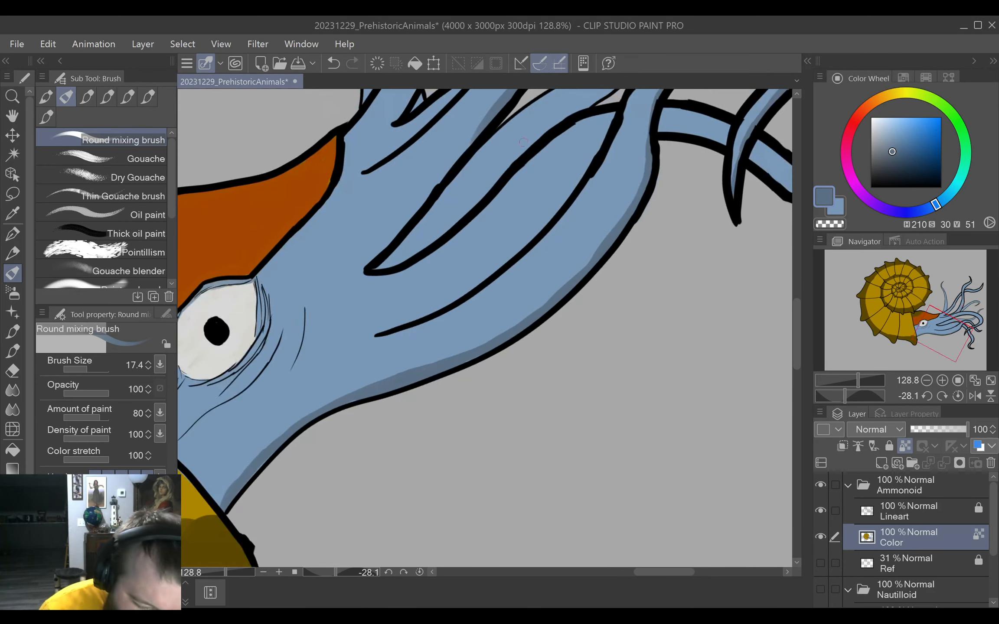
drag(473, 143, 373, 266)
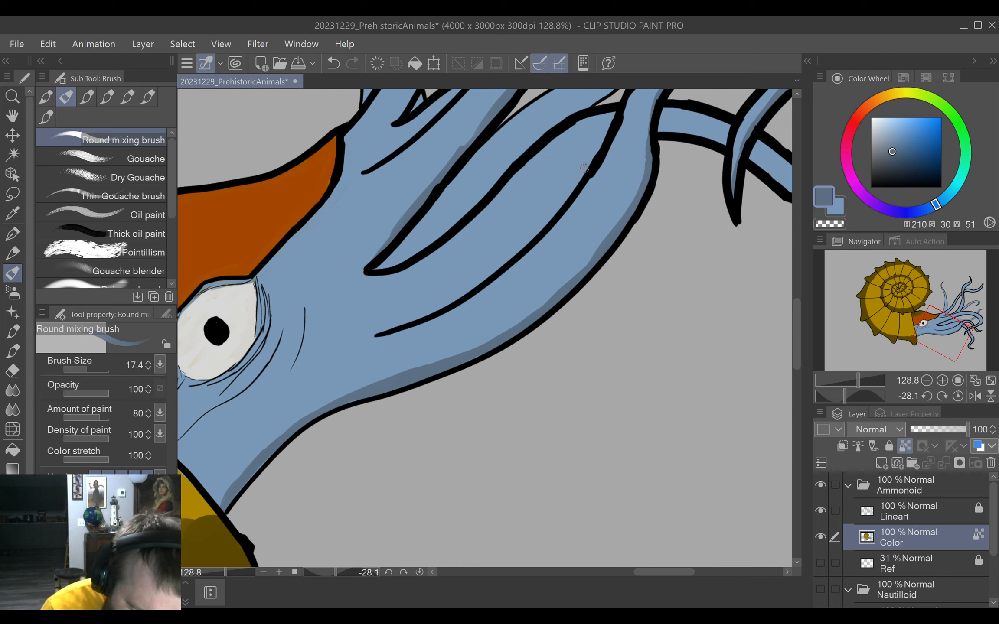
drag(590, 163, 547, 219)
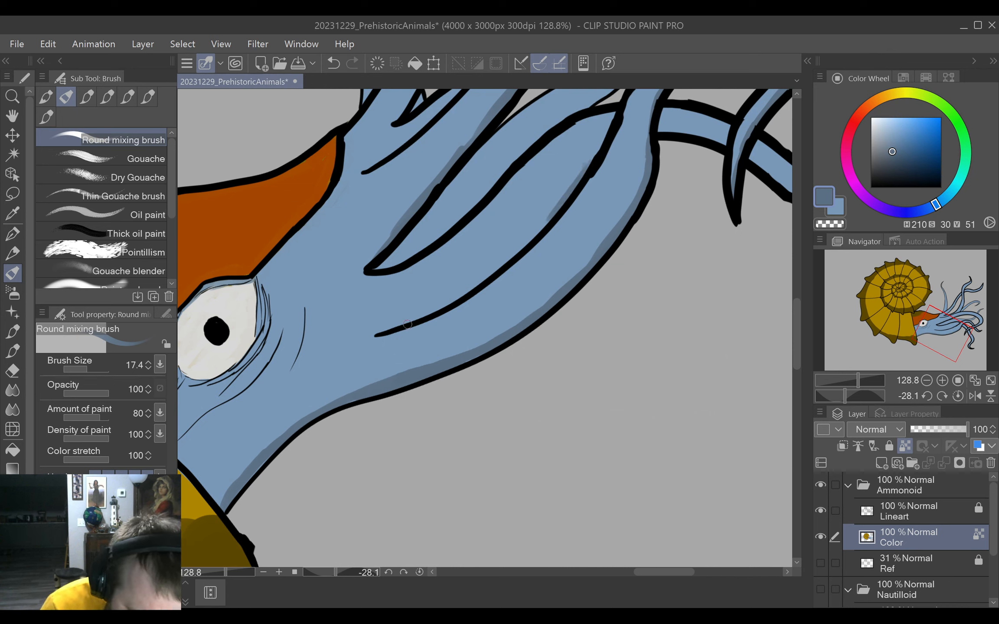
mouse_move(393, 327)
mouse_down()
mouse_move(500, 272)
mouse_move(605, 144)
mouse_move(554, 208)
mouse_up()
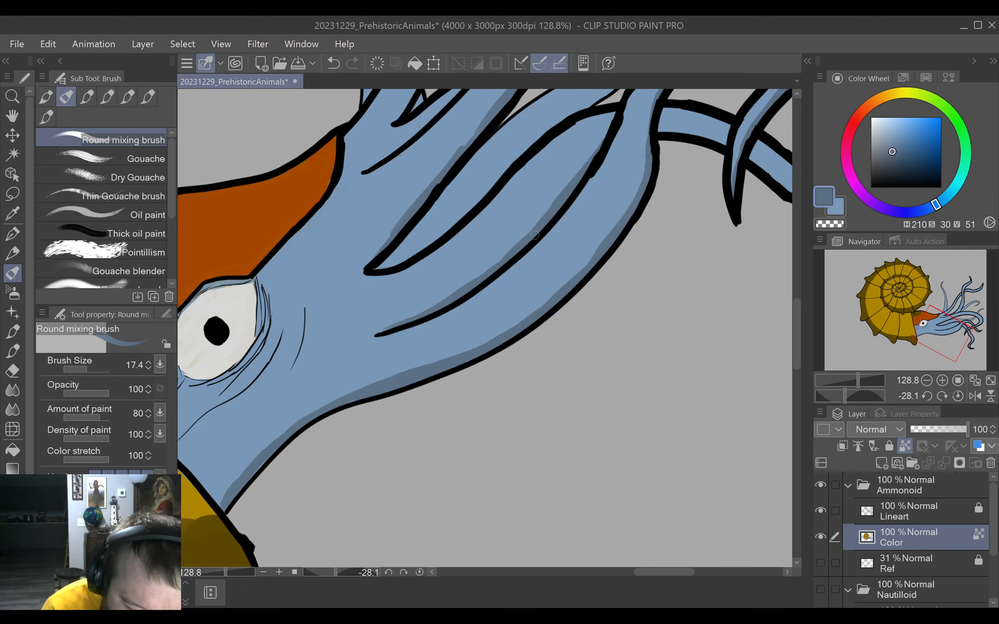
Shade the wavy tentacle hanging below the crossing tentacles with the darker blue, from its base down to the lower bend.
drag(655, 199, 482, 276)
drag(613, 305, 499, 417)
drag(600, 336, 602, 323)
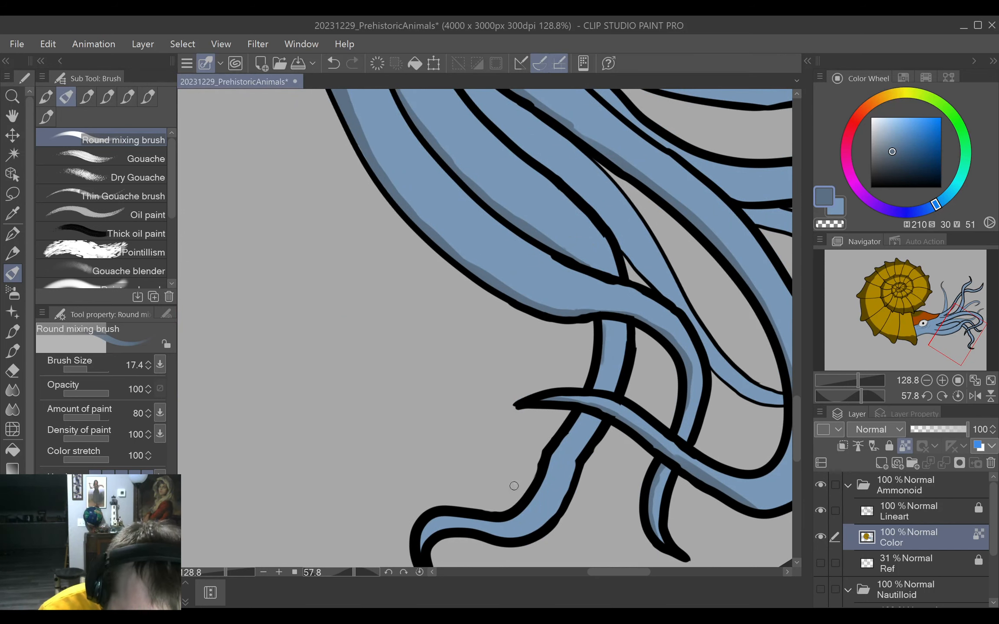
drag(514, 486, 605, 315)
drag(566, 413, 609, 339)
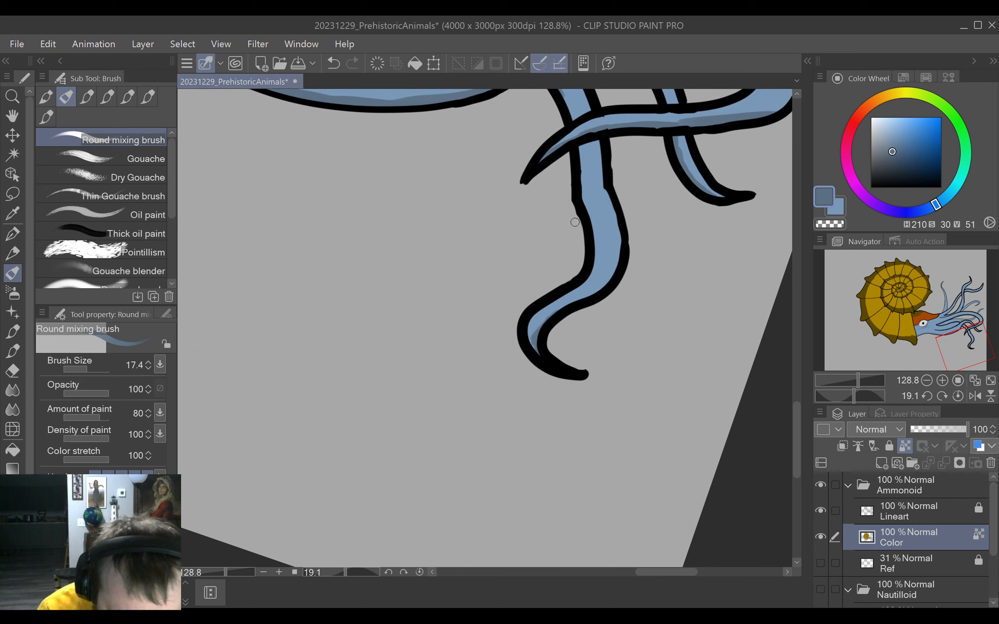
mouse_move(594, 243)
mouse_down()
mouse_move(582, 203)
mouse_move(591, 259)
mouse_move(602, 255)
mouse_move(583, 283)
mouse_move(594, 264)
mouse_up()
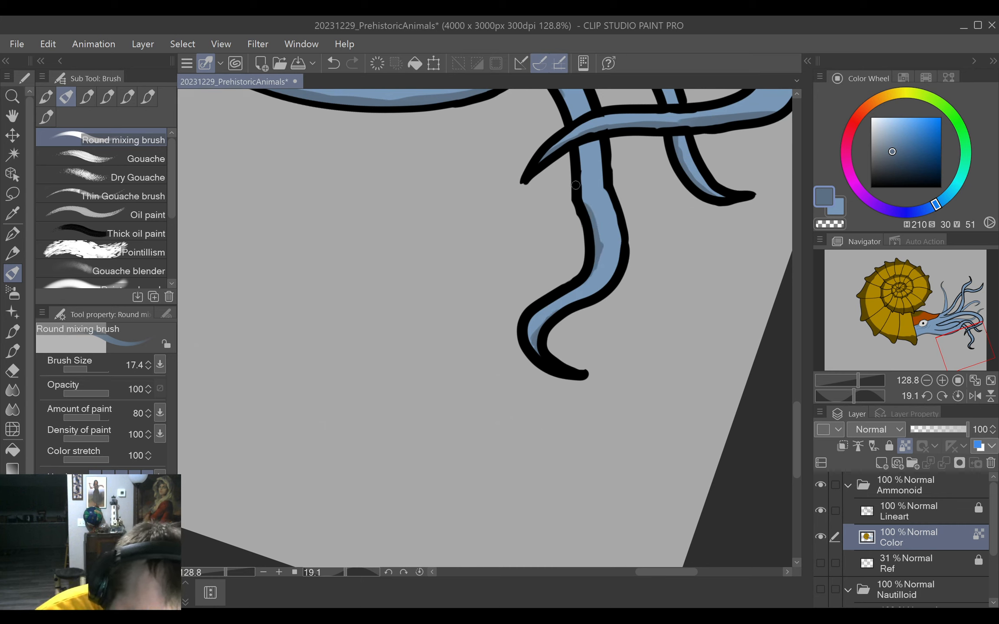
mouse_move(583, 213)
mouse_down()
mouse_move(581, 187)
mouse_move(599, 201)
mouse_move(579, 324)
mouse_up()
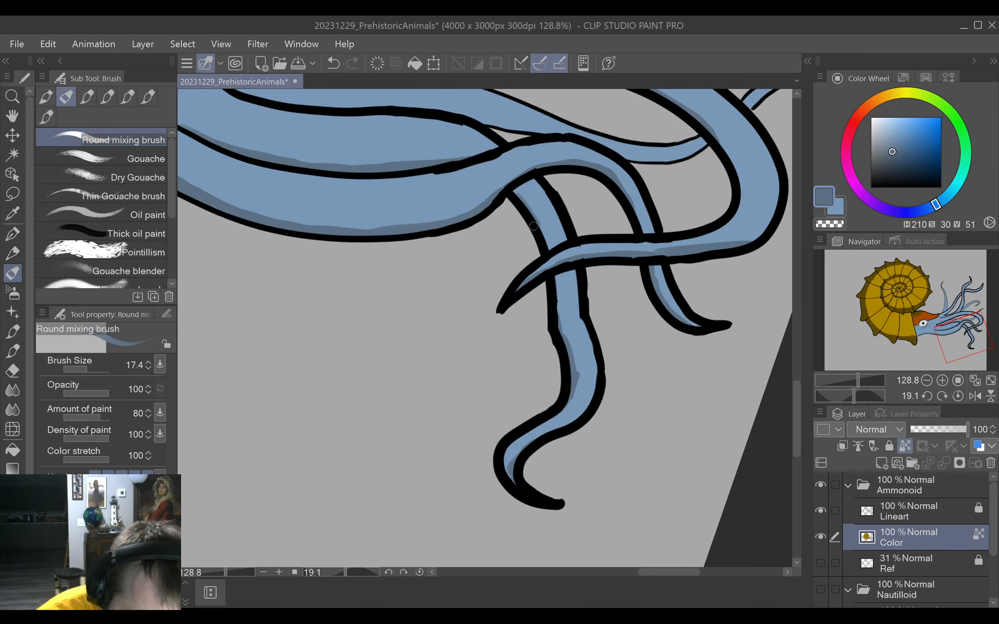
mouse_move(533, 222)
mouse_down()
mouse_move(548, 259)
mouse_move(546, 246)
mouse_up()
mouse_move(559, 306)
mouse_down()
mouse_move(556, 280)
mouse_move(559, 328)
mouse_up()
Shade one edge of the thin tentacle behind the large arch, including its pointed tip above the arch, with the darker blue.
mouse_move(552, 181)
mouse_down()
mouse_move(551, 381)
mouse_move(563, 425)
mouse_move(612, 309)
mouse_up()
mouse_move(528, 309)
mouse_down()
mouse_move(520, 328)
mouse_move(541, 265)
mouse_up()
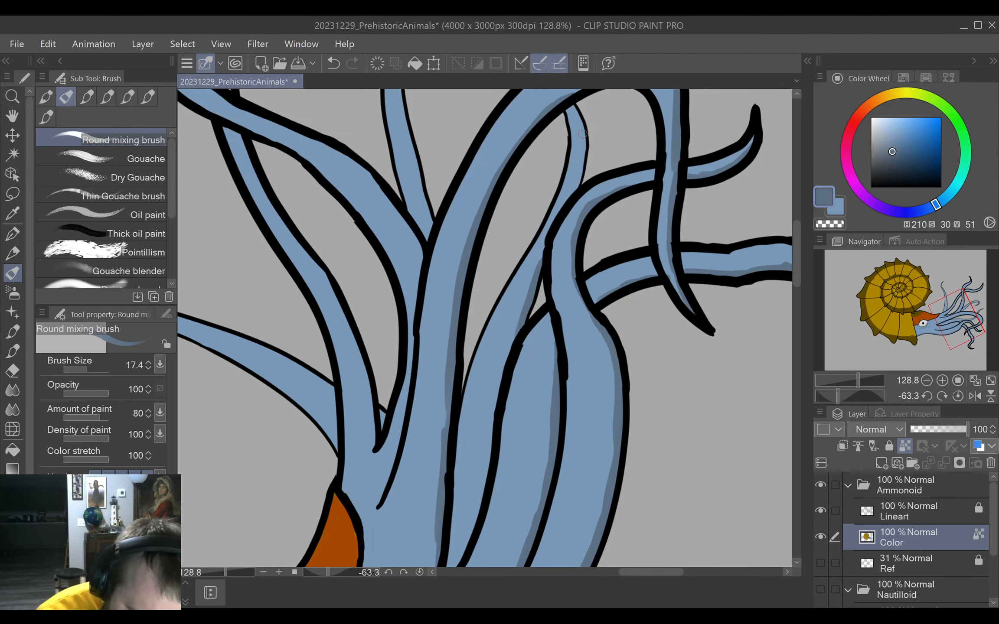
mouse_move(583, 129)
mouse_down()
mouse_move(576, 187)
mouse_move(594, 168)
mouse_move(570, 231)
mouse_up()
drag(562, 113, 557, 250)
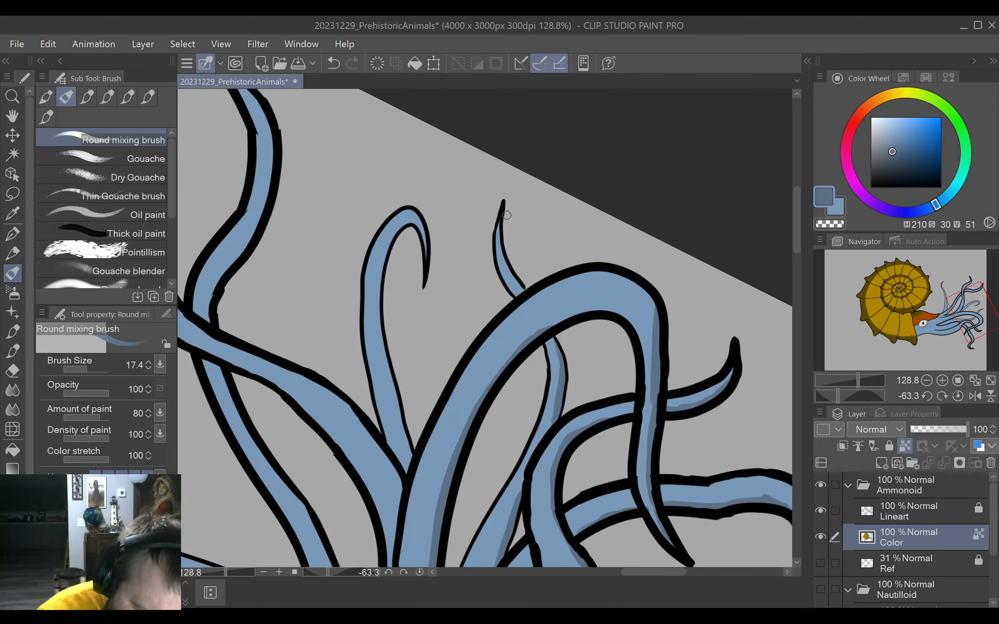
mouse_move(506, 215)
mouse_down()
mouse_move(501, 247)
mouse_move(502, 238)
mouse_move(517, 280)
mouse_up()
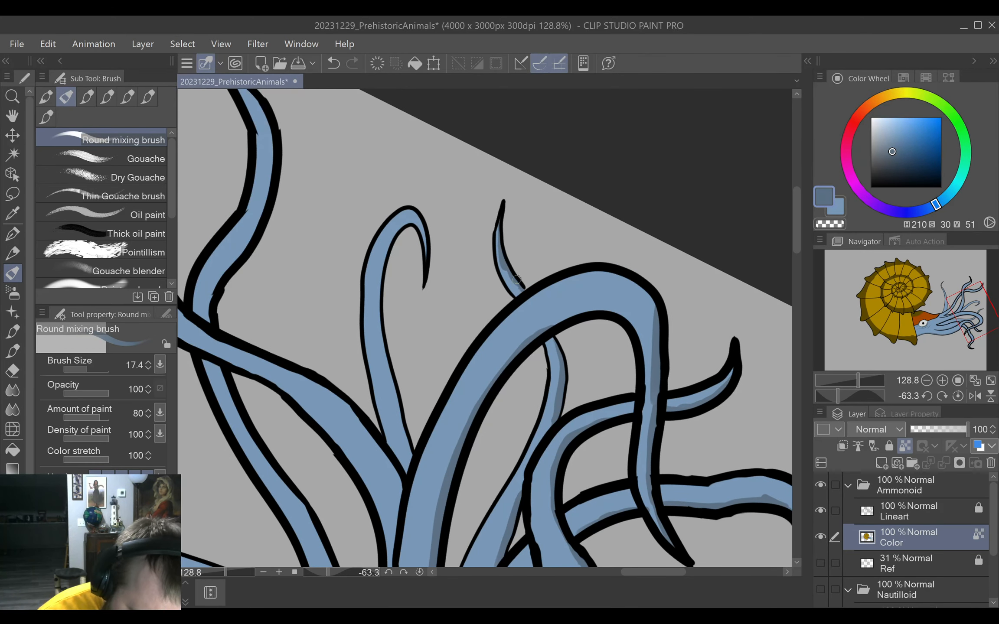
Add darker blue shading along the thin curled tentacle above the large arch, from its curl down to its base.
drag(554, 335, 669, 241)
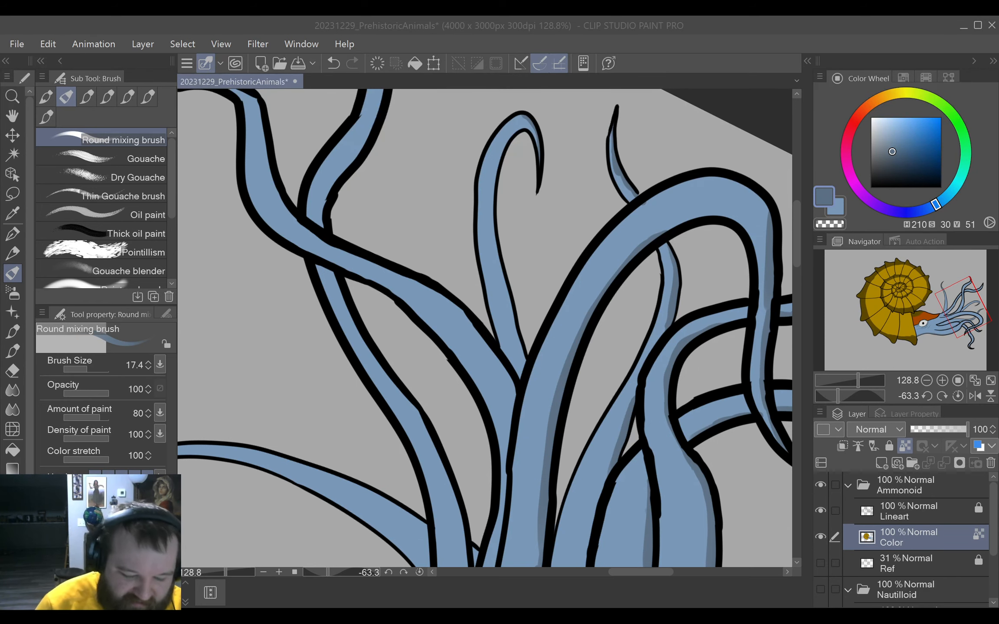
click(529, 359)
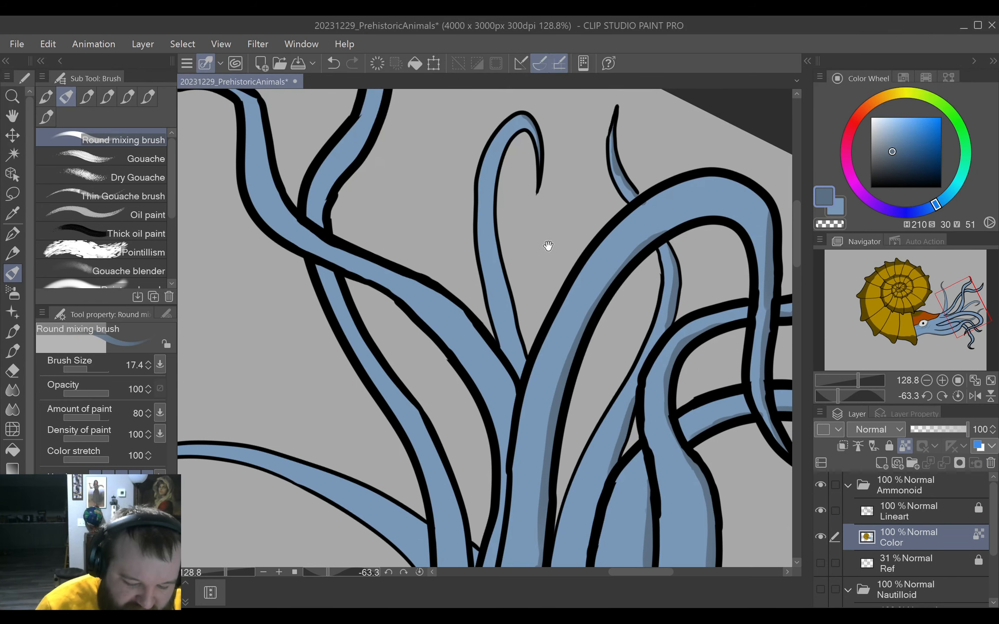
drag(548, 245, 517, 358)
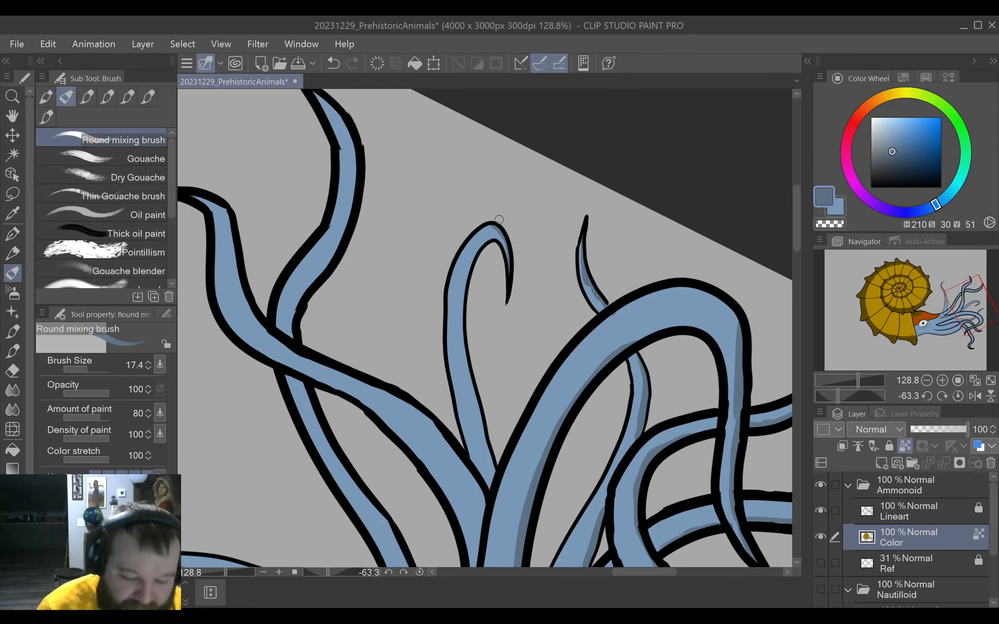
mouse_move(486, 246)
mouse_down()
mouse_move(462, 331)
mouse_move(493, 480)
mouse_up()
drag(480, 411, 543, 249)
mouse_move(527, 412)
mouse_down()
mouse_move(586, 353)
mouse_move(575, 364)
mouse_move(573, 349)
mouse_up()
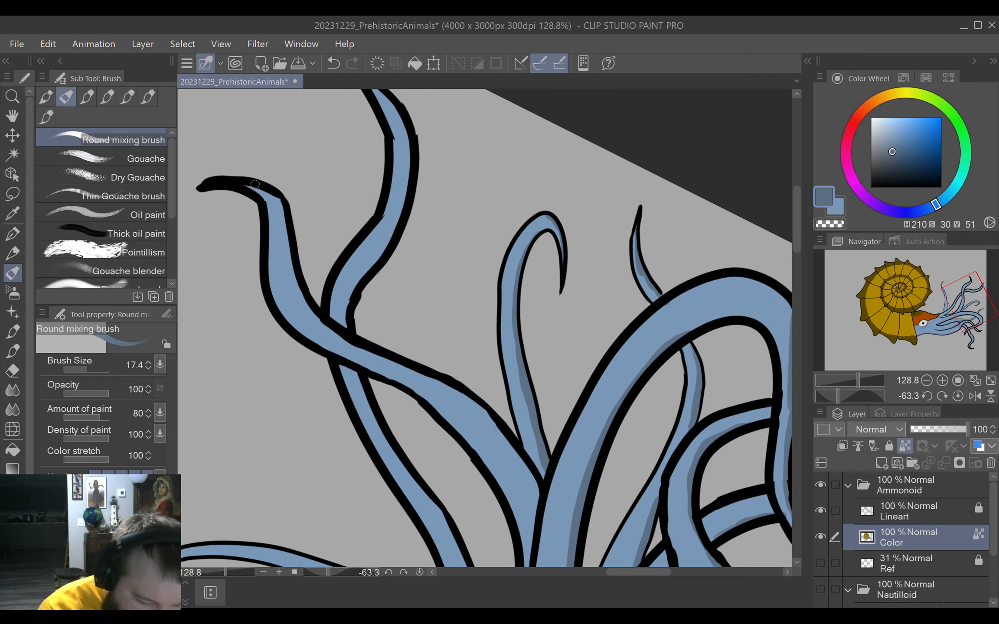
Shade the lower edge of the thick upper tentacle with the hooked black tip, past the crossing and down to its base.
mouse_move(255, 184)
mouse_down()
mouse_move(278, 210)
mouse_move(274, 193)
mouse_move(308, 305)
mouse_move(353, 347)
mouse_up()
drag(308, 310, 338, 335)
mouse_move(391, 352)
mouse_down()
mouse_move(455, 403)
mouse_move(517, 415)
mouse_move(516, 359)
mouse_move(539, 294)
mouse_up()
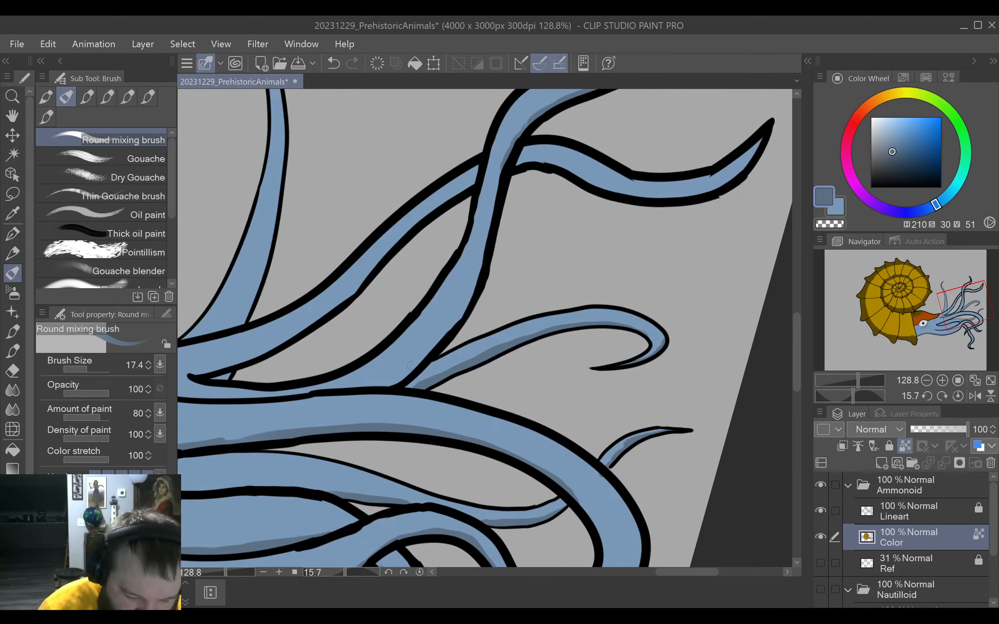
mouse_move(389, 383)
mouse_down()
mouse_move(412, 365)
mouse_move(376, 387)
mouse_move(410, 364)
mouse_move(450, 308)
mouse_up()
mouse_move(419, 356)
mouse_down()
mouse_move(478, 289)
mouse_move(463, 315)
mouse_move(479, 276)
mouse_up()
mouse_move(455, 319)
mouse_down()
mouse_move(524, 144)
mouse_move(471, 290)
mouse_move(513, 172)
mouse_move(492, 212)
mouse_move(507, 162)
mouse_move(498, 199)
mouse_move(550, 169)
mouse_move(541, 224)
mouse_move(483, 268)
mouse_up()
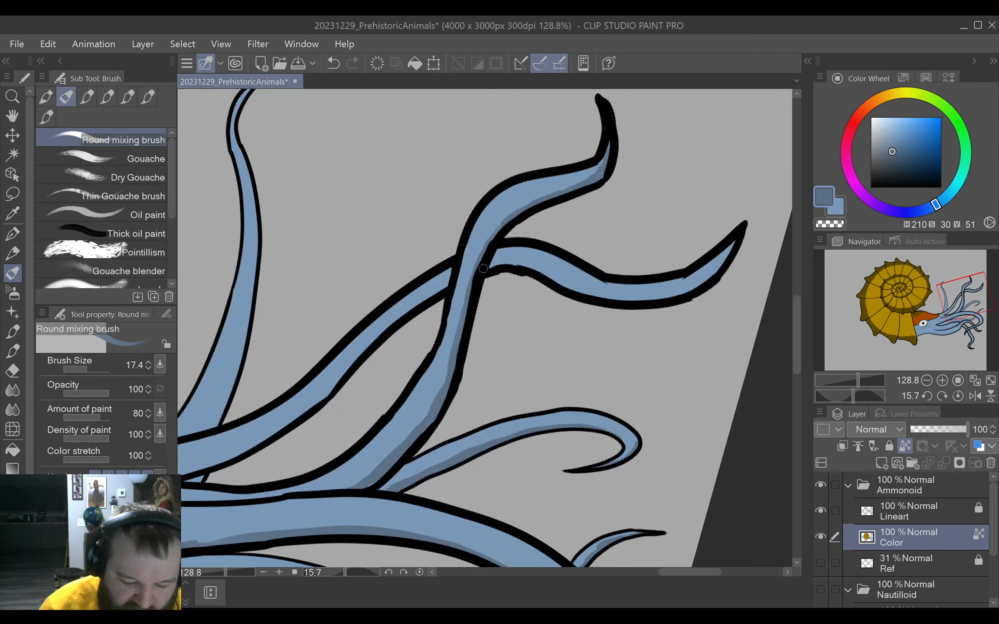
Shade the base and lower stretch of the upper tentacle that passes behind the hooked one with the darker blue.
drag(519, 345, 608, 254)
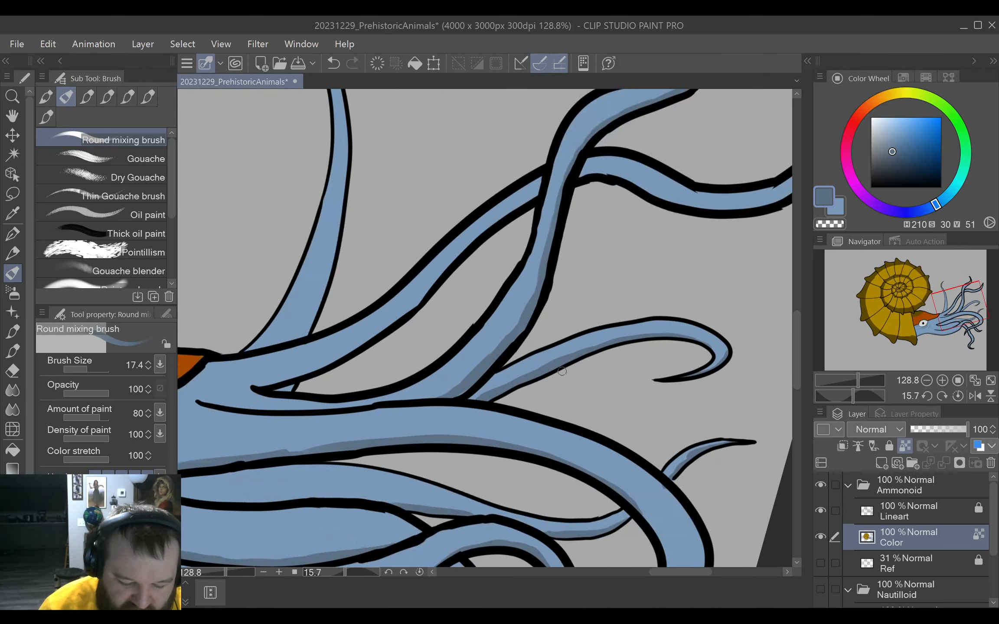
drag(559, 381, 621, 285)
drag(541, 423, 573, 330)
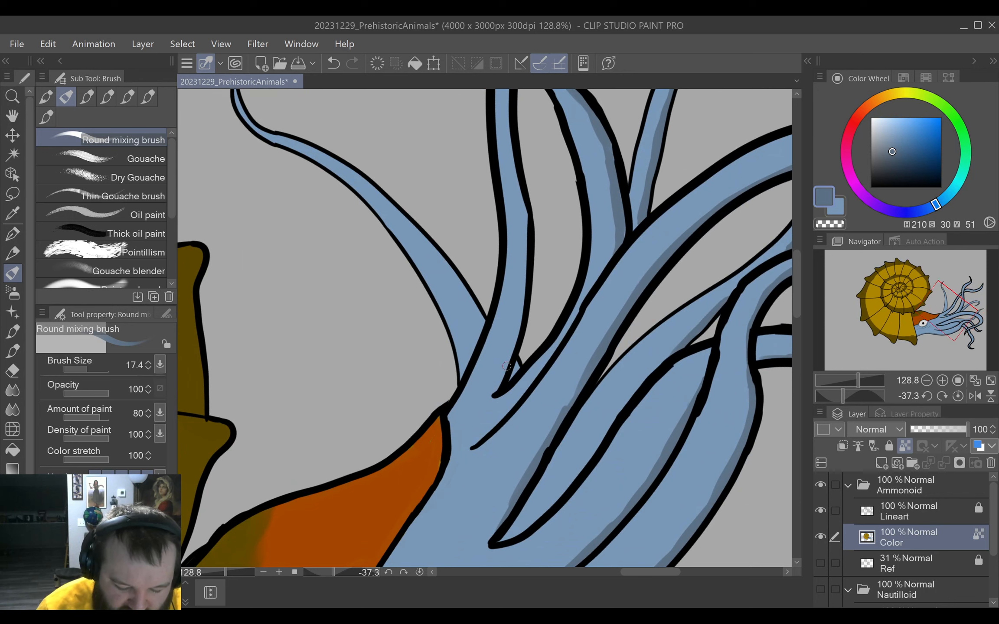
mouse_move(507, 367)
mouse_down()
mouse_move(496, 385)
mouse_move(515, 344)
mouse_move(506, 365)
mouse_up()
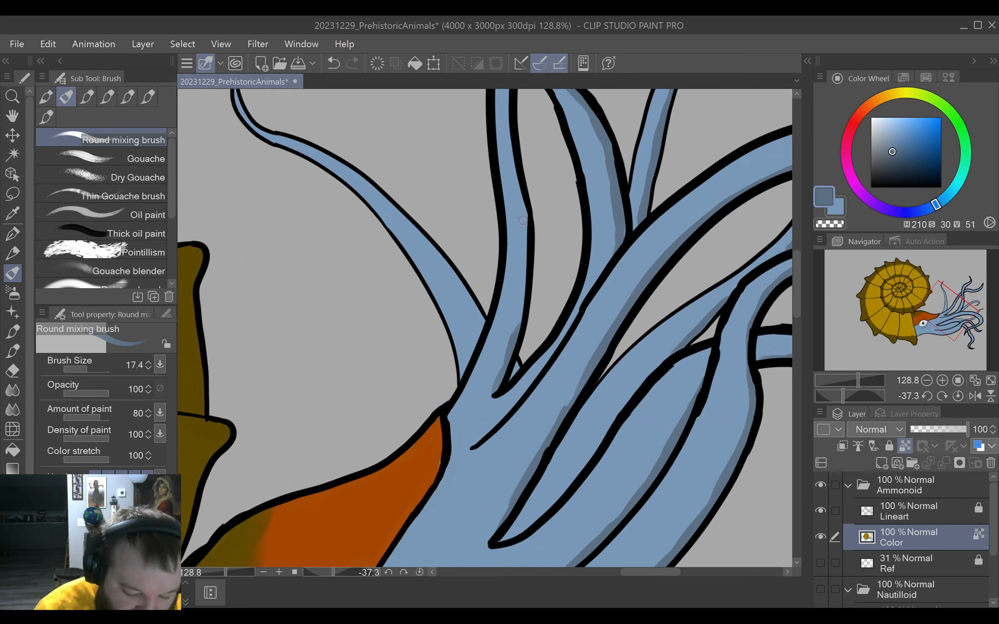
mouse_move(522, 220)
mouse_down()
mouse_move(510, 353)
mouse_move(521, 316)
mouse_up()
Continue the darker blue shading on the rear crossing tentacle from its pointed tip down to and below the crossing.
drag(546, 206, 517, 489)
drag(615, 215, 587, 291)
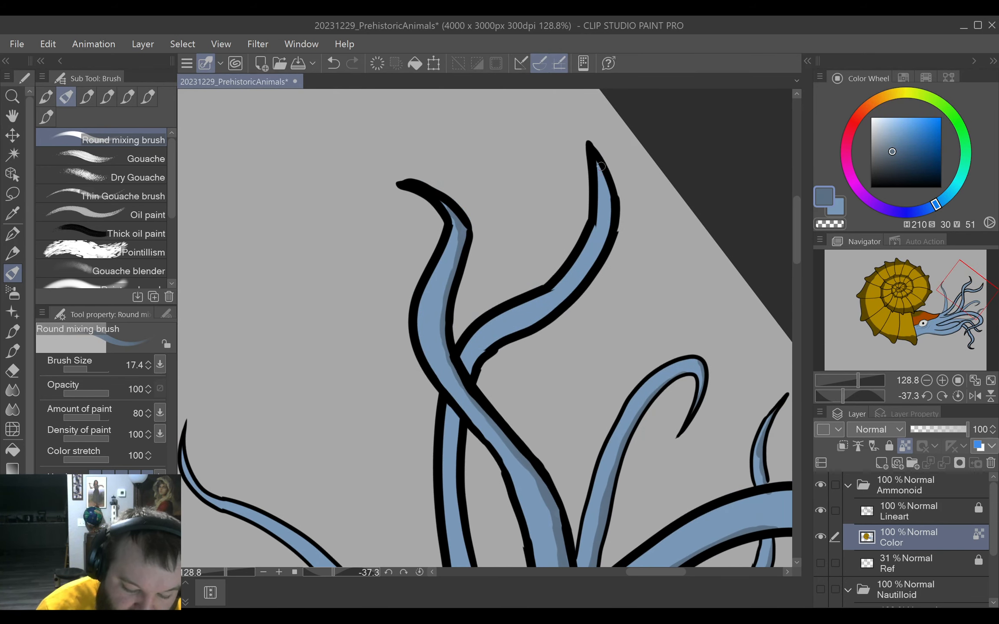
drag(601, 167, 601, 246)
drag(529, 358, 573, 311)
mouse_move(517, 330)
mouse_down()
mouse_move(521, 313)
mouse_move(604, 262)
mouse_move(641, 212)
mouse_up()
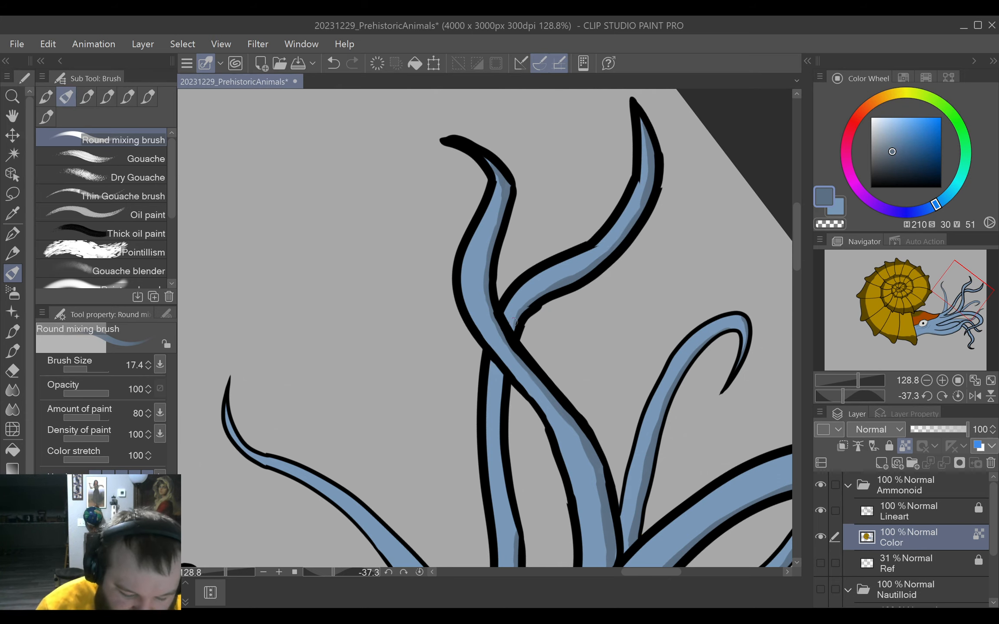
drag(517, 322, 514, 330)
drag(511, 433, 522, 382)
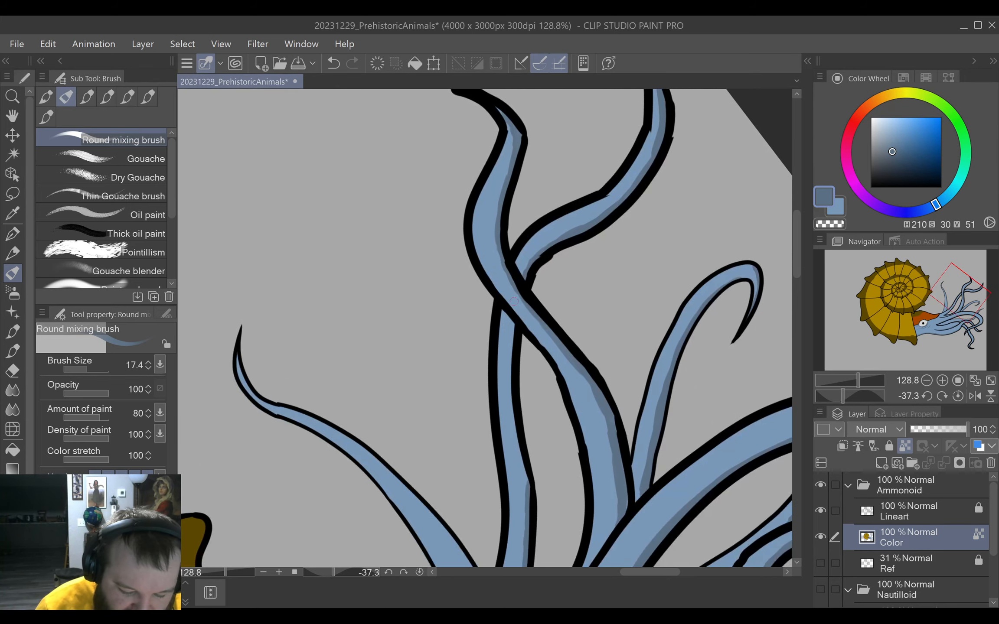
Shade the thin upright tentacle nearest the shell, redoing one stroke, and restore the unrotated view of the whole canvas.
mouse_move(511, 324)
mouse_down()
mouse_move(511, 412)
mouse_move(531, 489)
mouse_move(600, 300)
mouse_up()
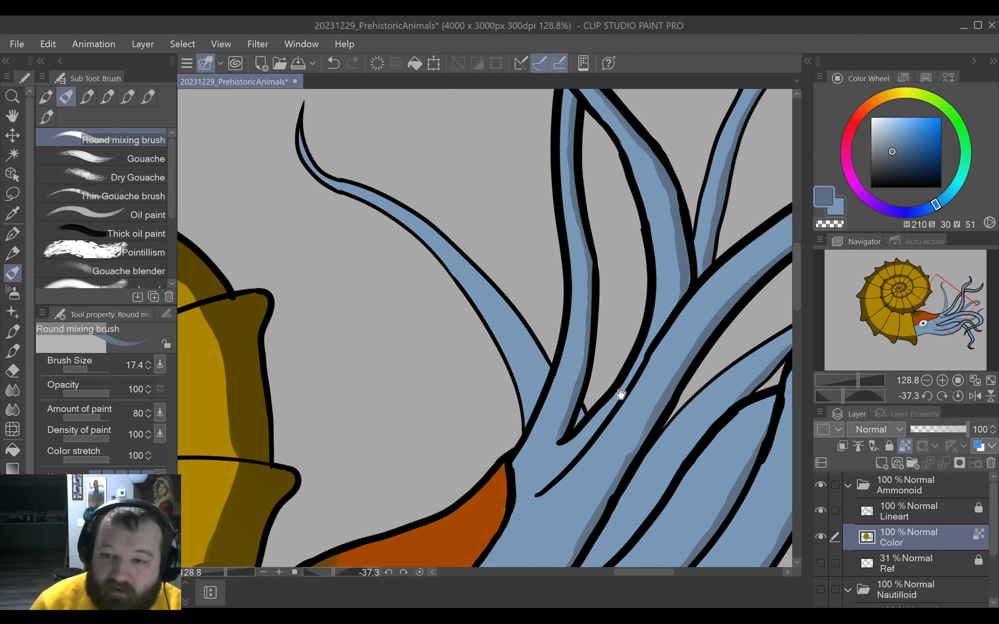
drag(557, 256, 591, 309)
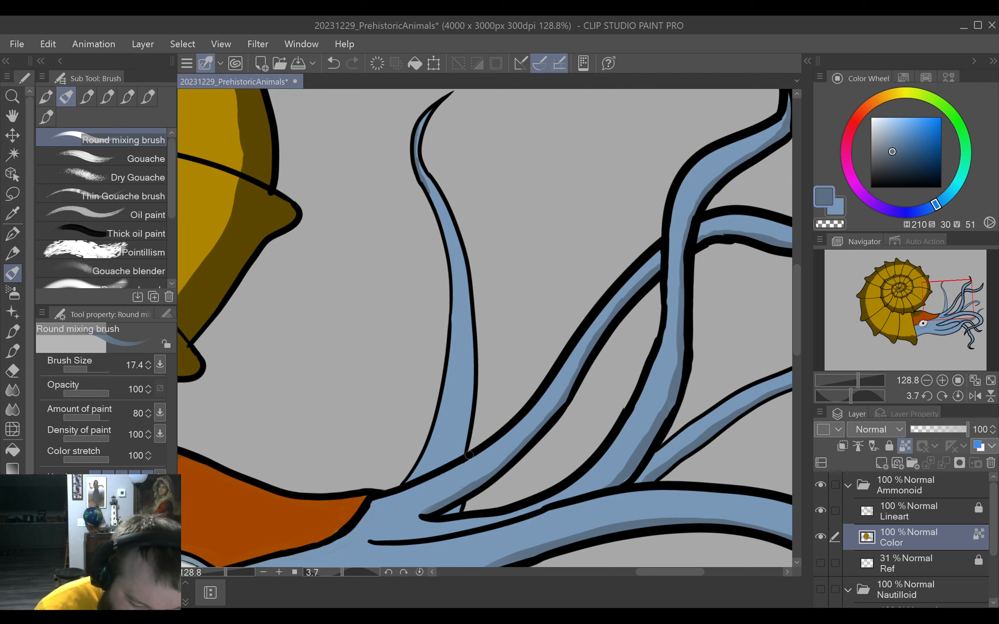
drag(459, 461, 466, 330)
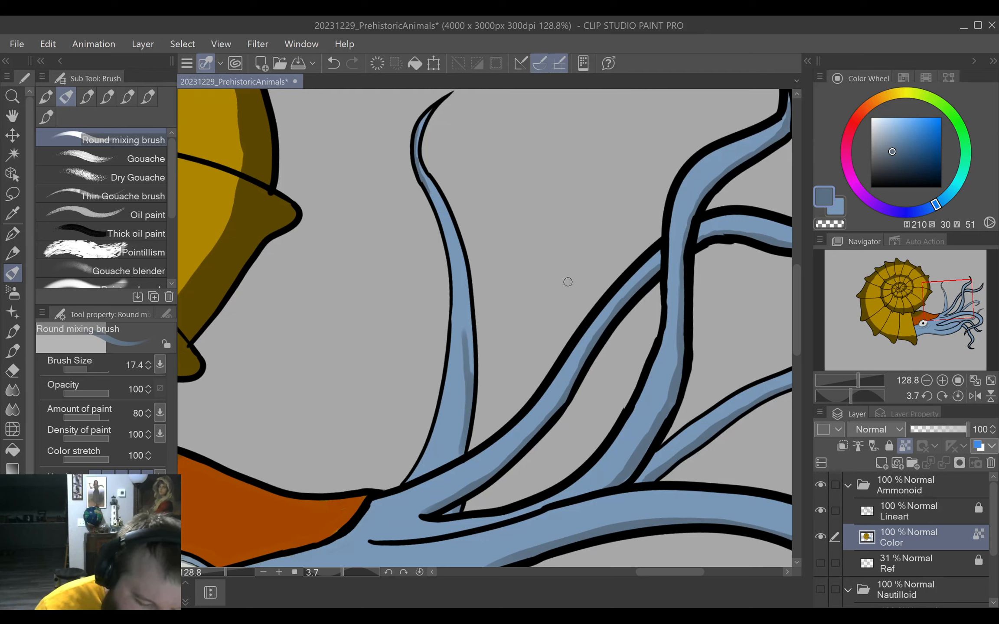
key(ctrl+z)
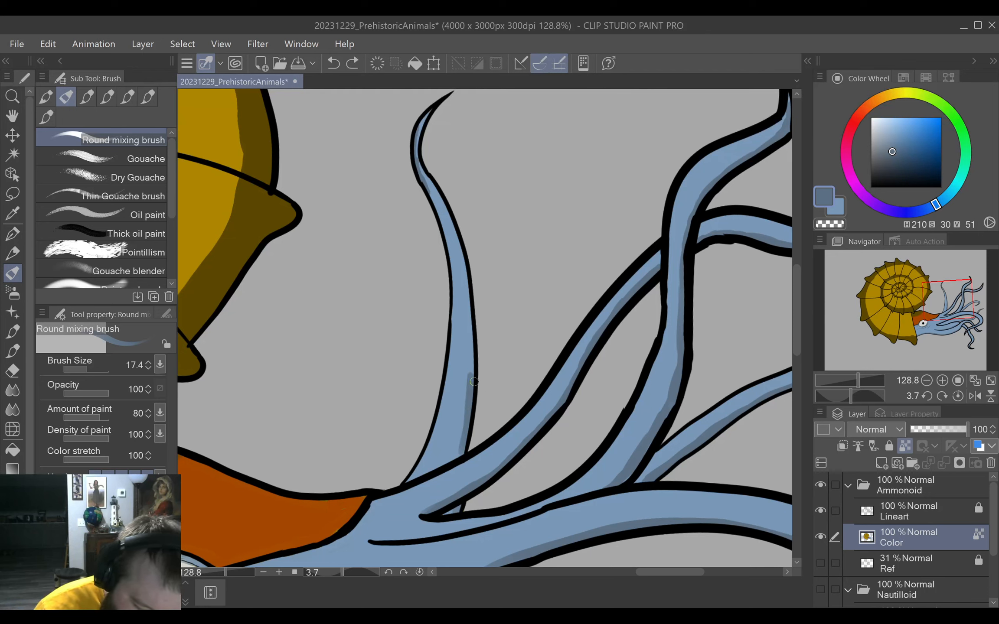
drag(474, 382, 468, 331)
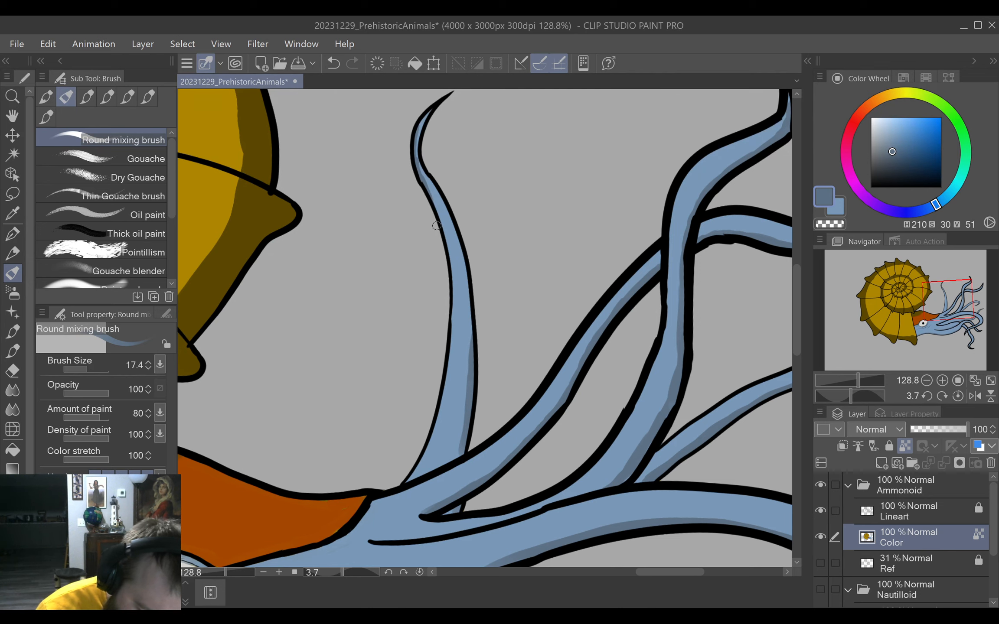
mouse_move(429, 197)
mouse_down()
mouse_move(450, 258)
mouse_move(452, 339)
mouse_up()
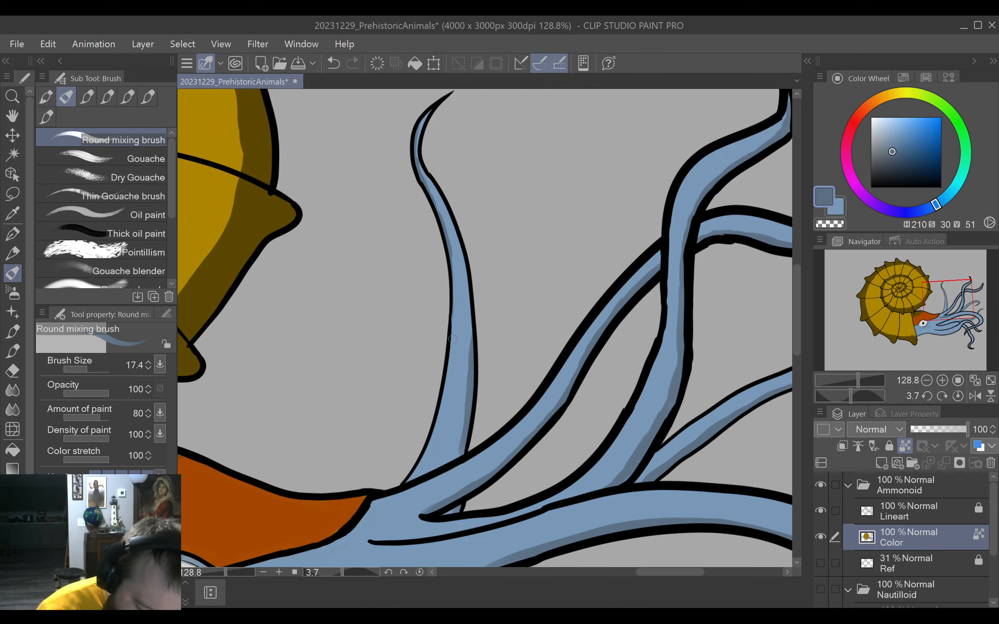
click(419, 573)
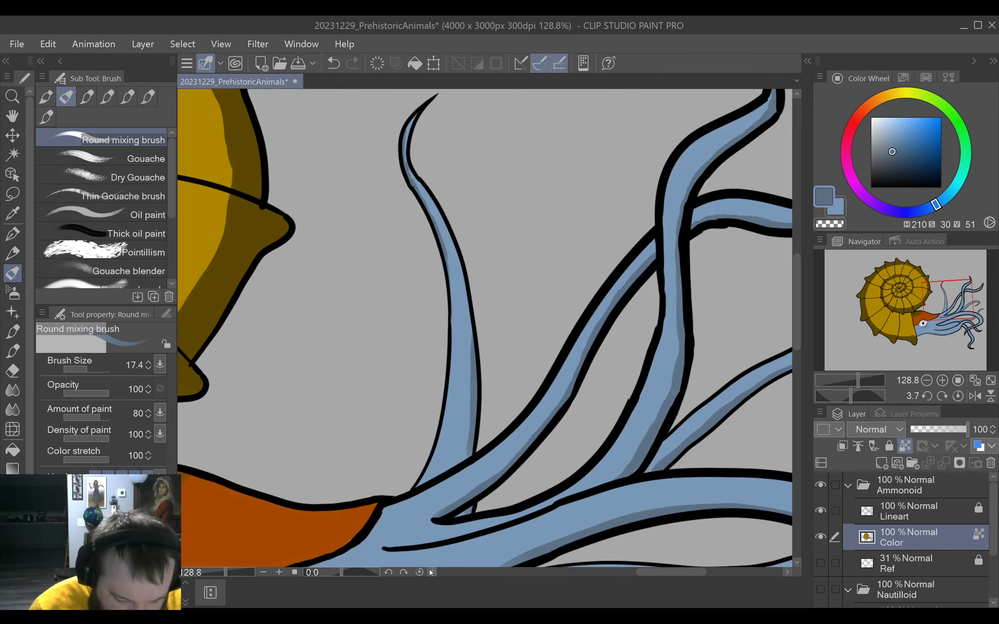
key(ctrl+0)
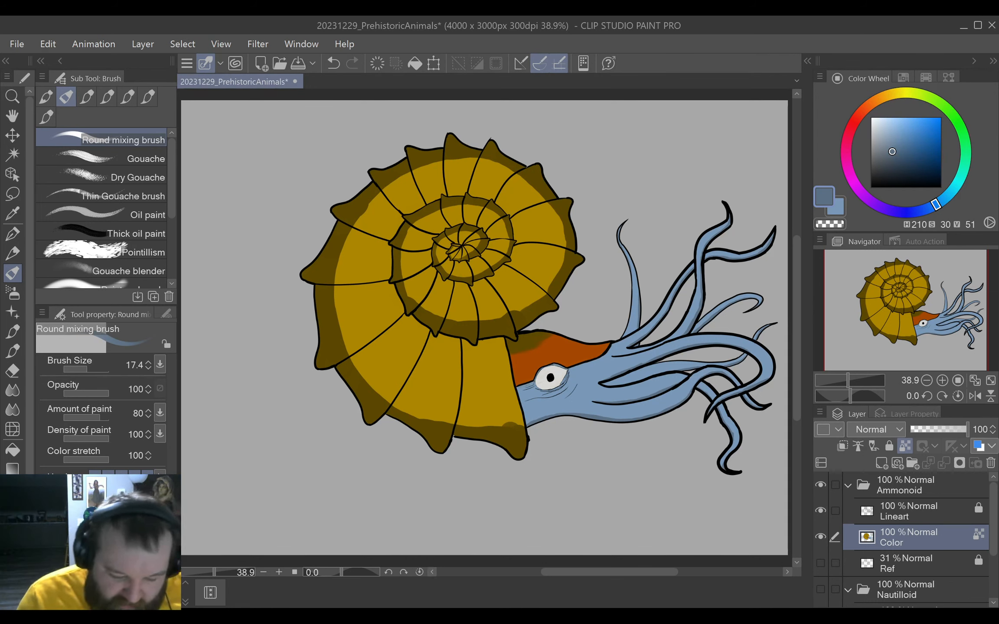
Hide the Ammonoid folder to review the Warmup layer and the Nautilloid folder one at a time, and show the Ammonoid folder again.
click(825, 486)
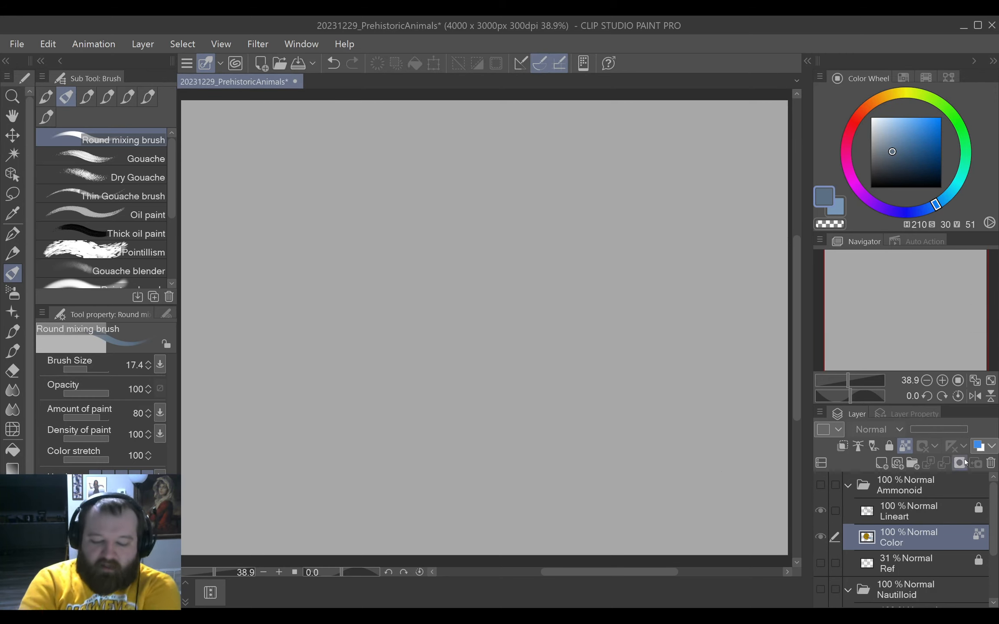
scroll(967, 520, down, 3)
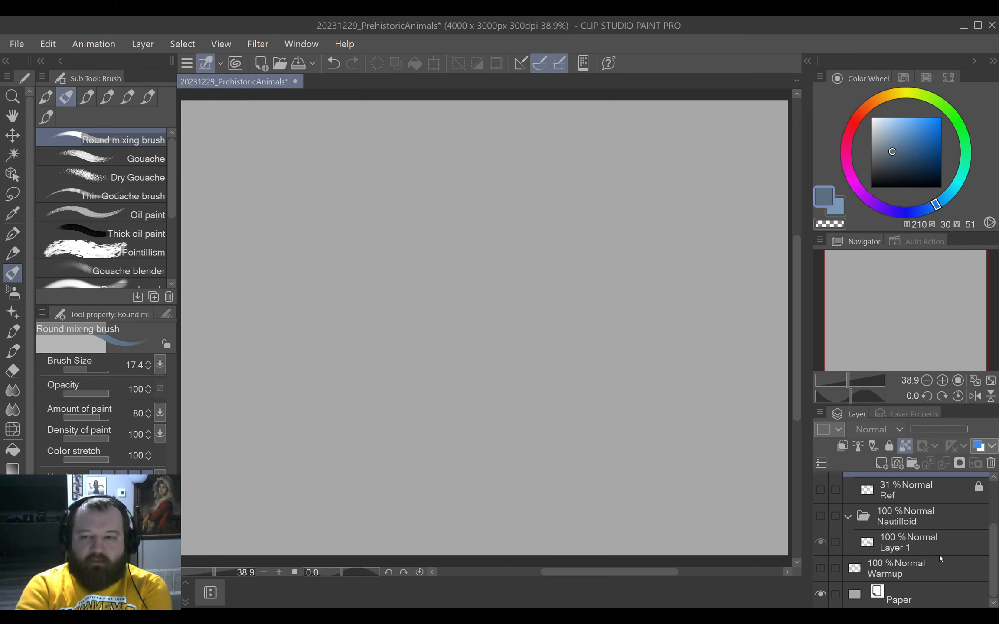
click(822, 568)
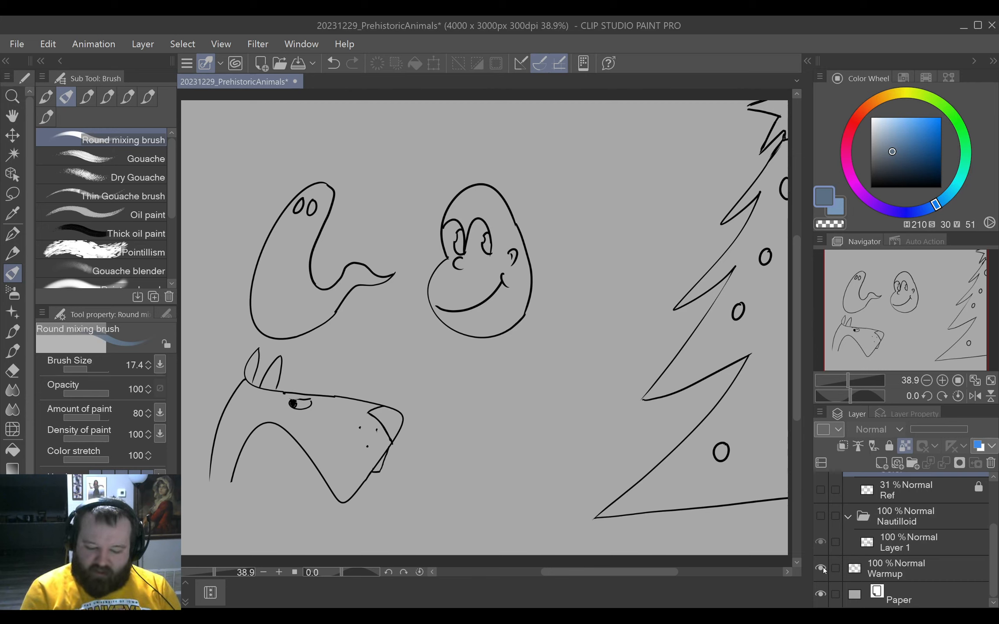
click(819, 565)
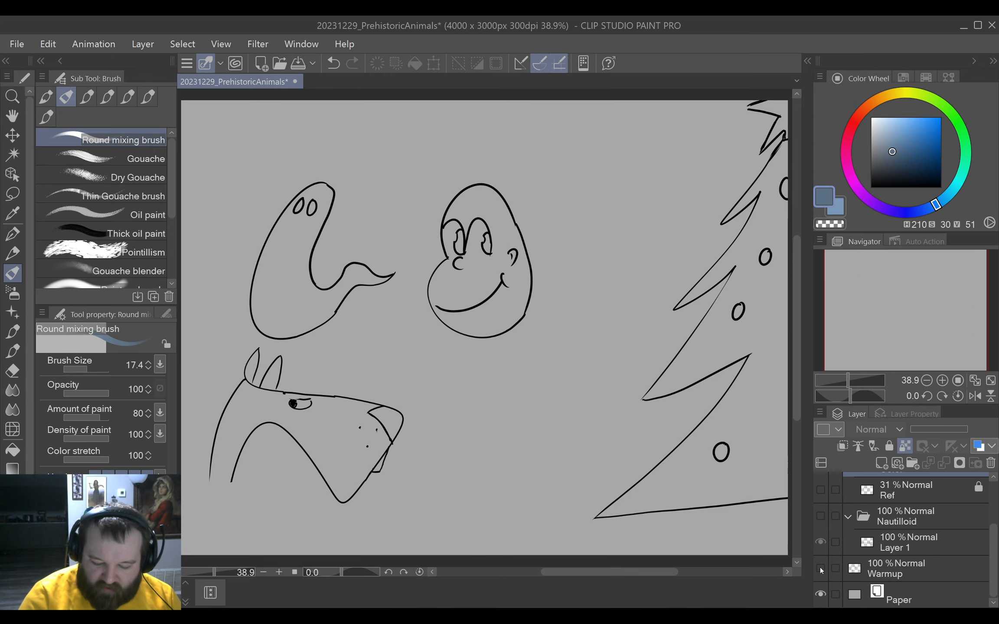
scroll(824, 543, up, 1)
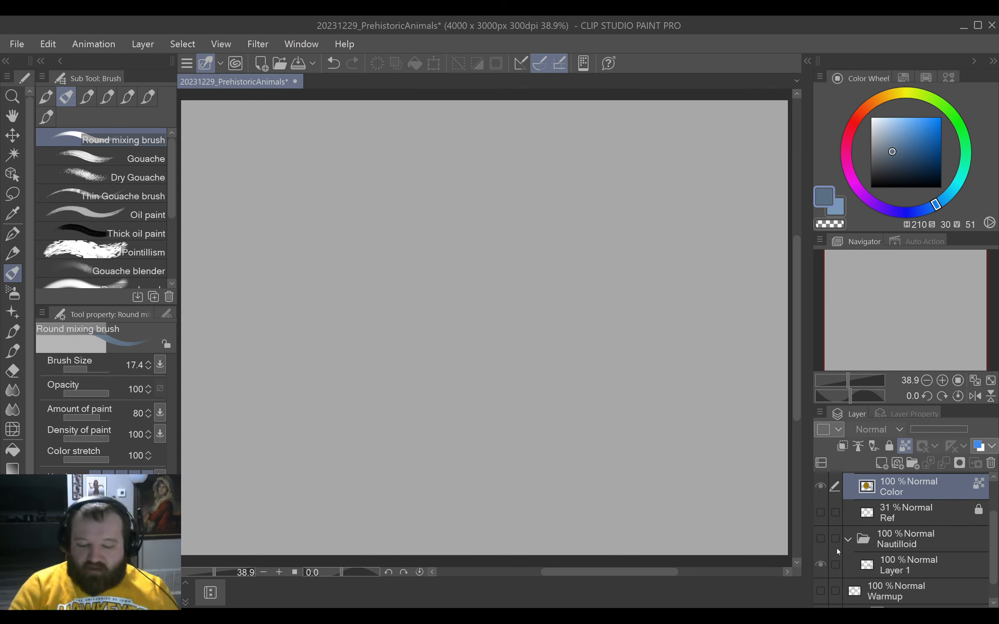
click(821, 536)
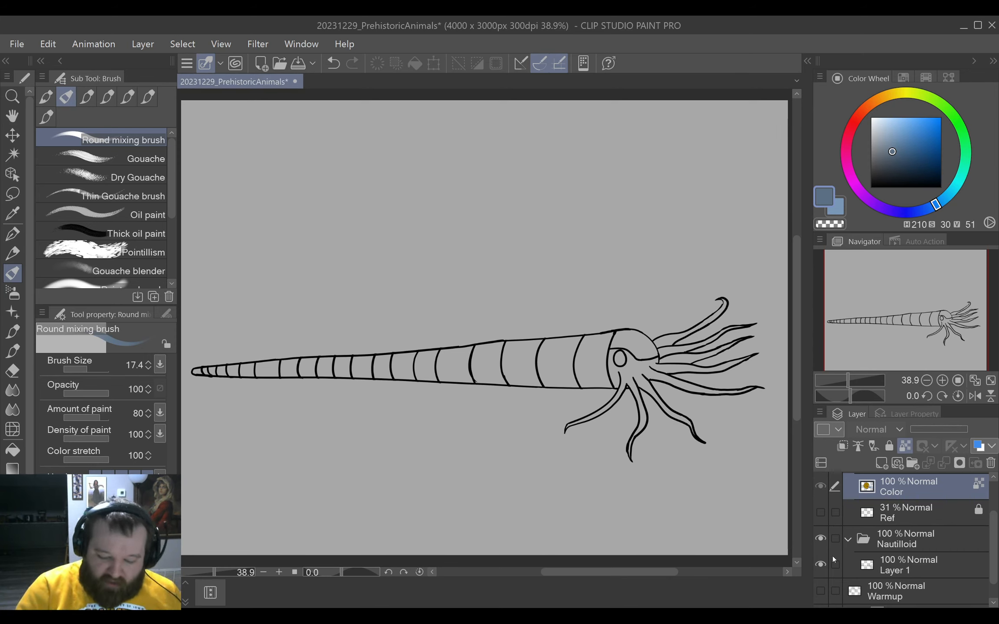
click(823, 539)
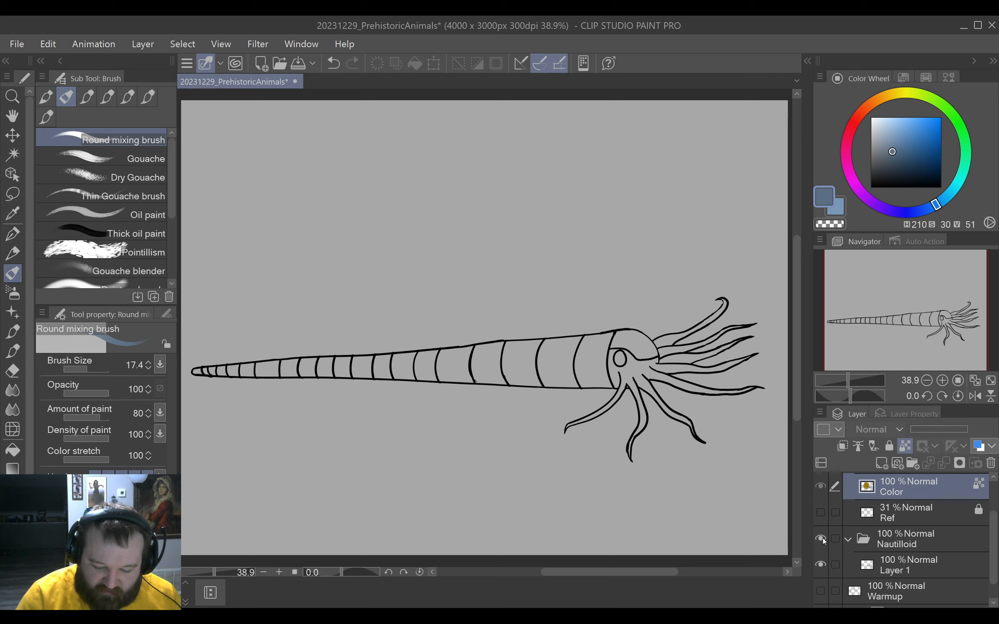
scroll(868, 557, up, 2)
scroll(989, 553, up, 1)
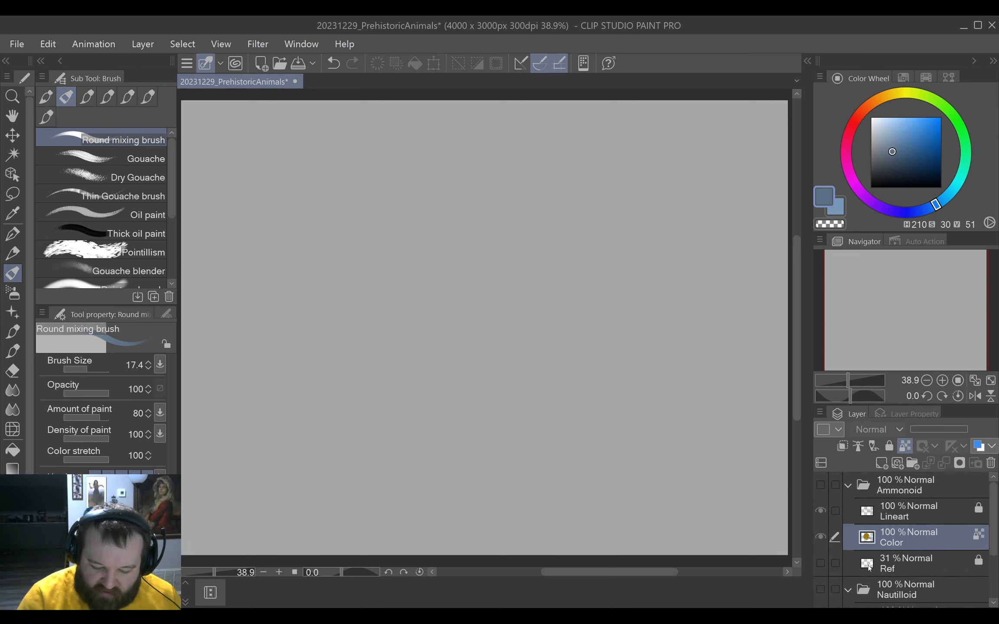
click(820, 485)
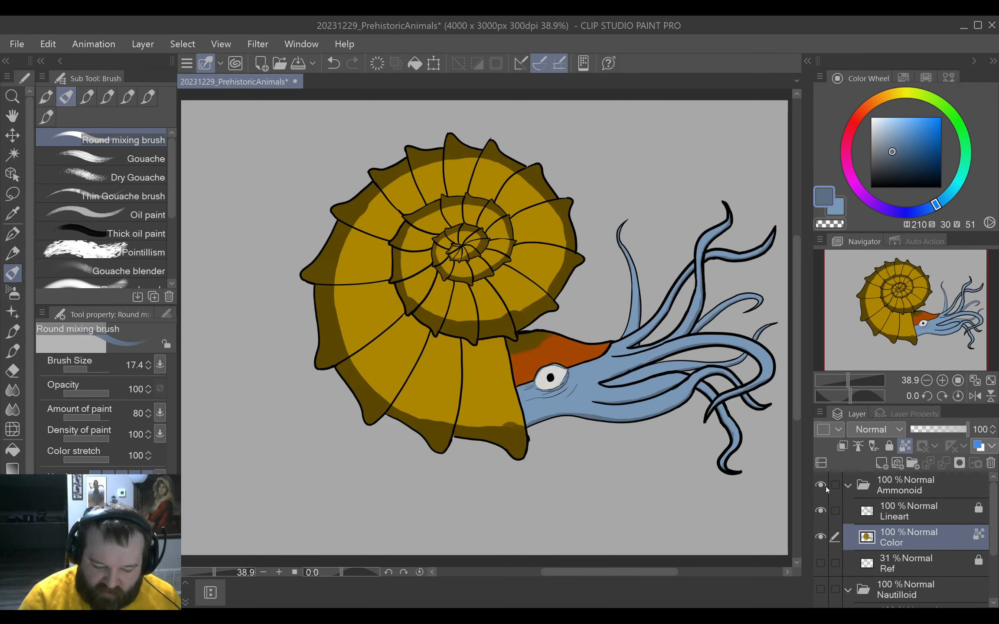